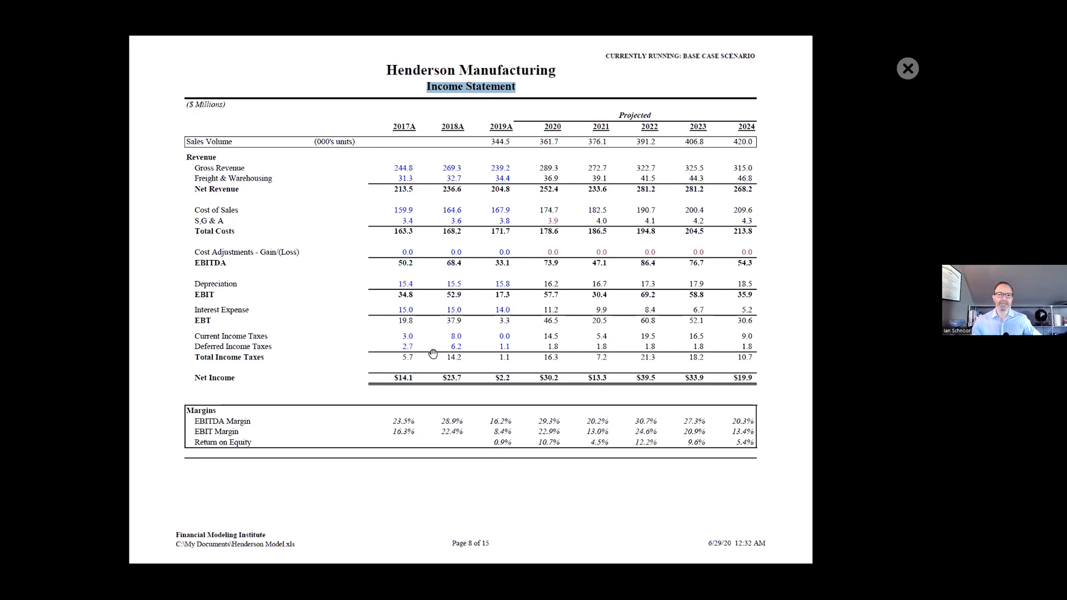
Go back through the Henderson Manufacturing sample model from the Income Statement to its cover page.
scroll(520, 287, up, 1)
scroll(520, 287, up, 4)
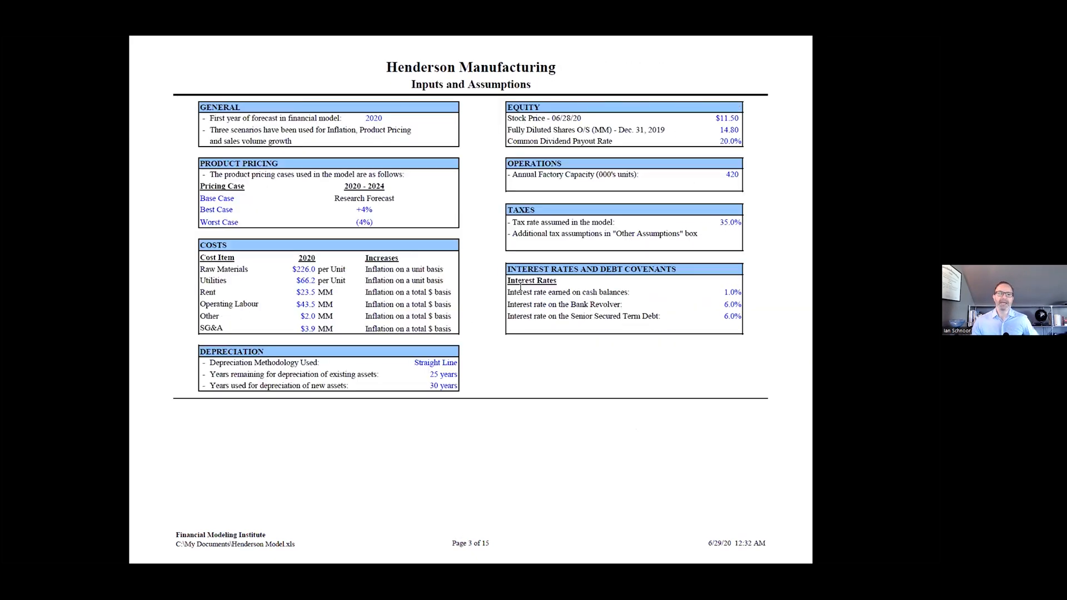
scroll(521, 287, up, 2)
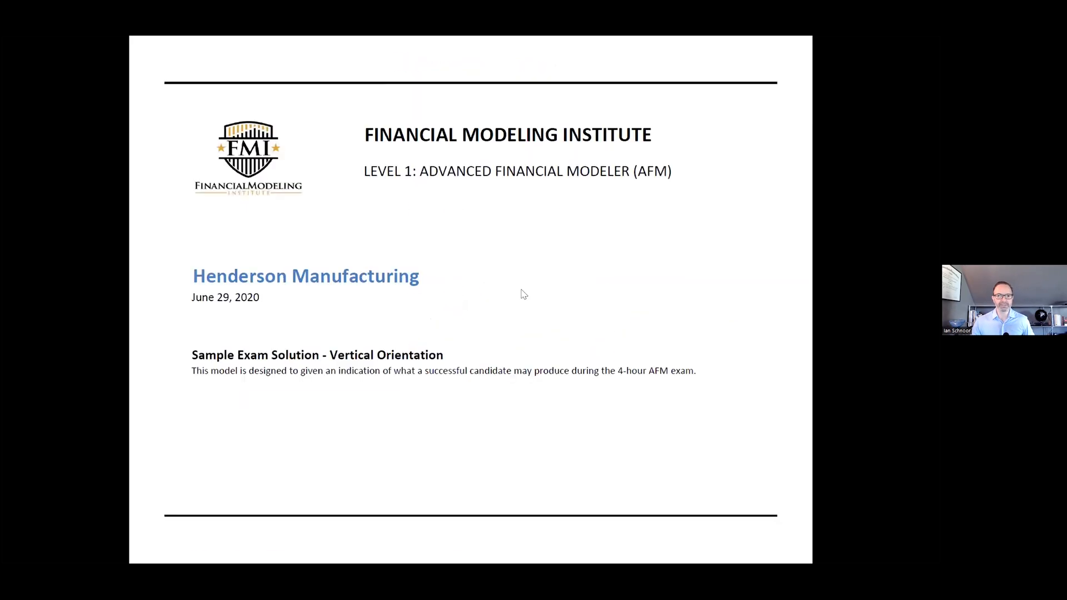
Switch to the Excel workbook with the CFA Society Boston notes and open Sheet1.
key(alt+Tab)
key(alt+Tab)
click(214, 383)
key(alt+Tab)
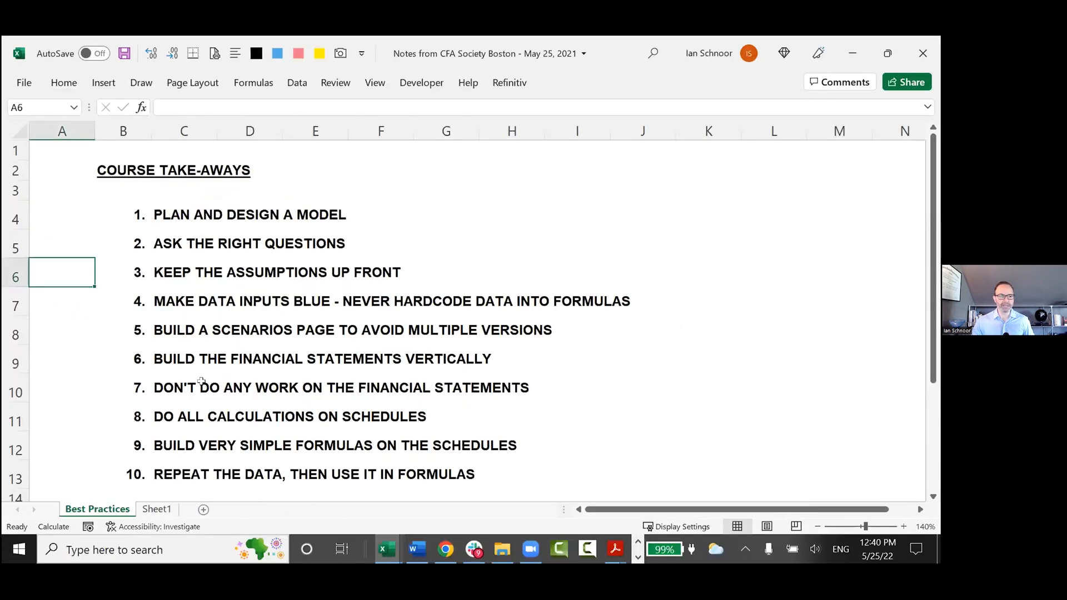
click(157, 509)
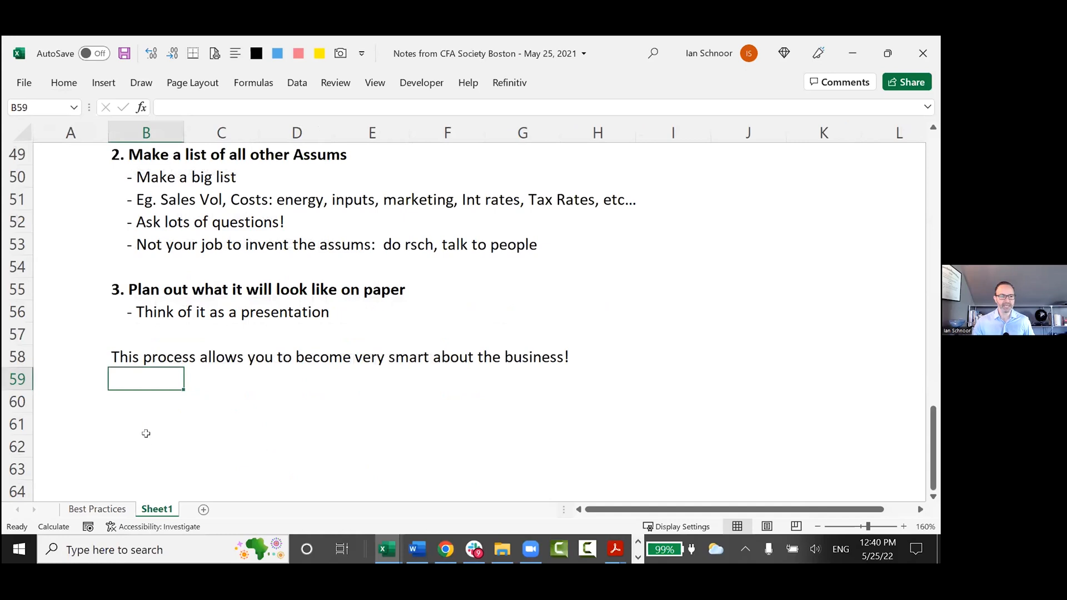
Enter the line "Model flow is critcal:" in cell B60, below the existing planning notes.
scroll(145, 434, down, 1)
click(117, 340)
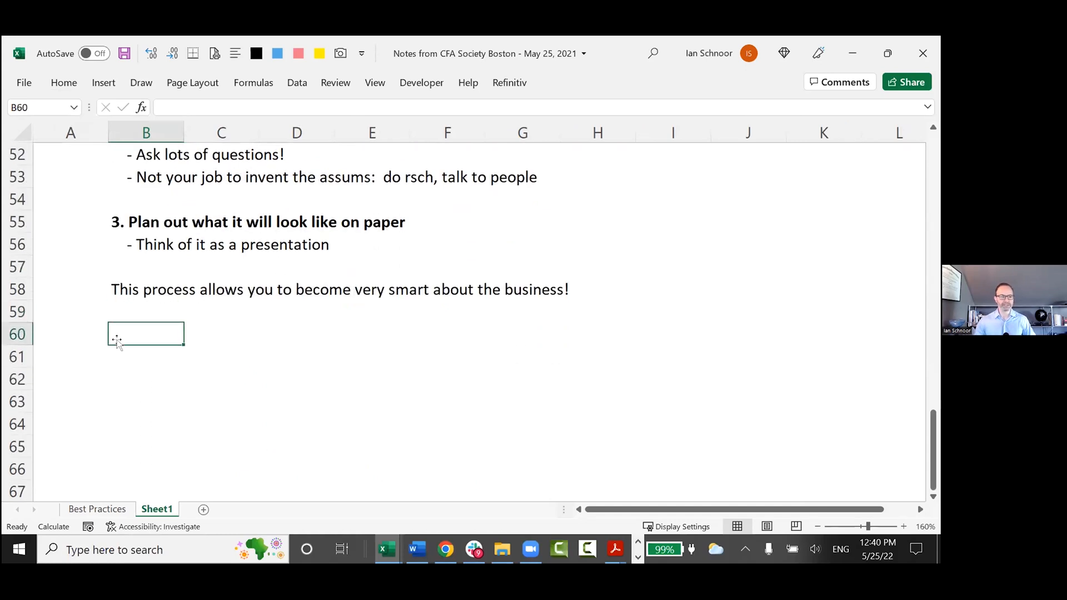
text(Model flow is cirtic)
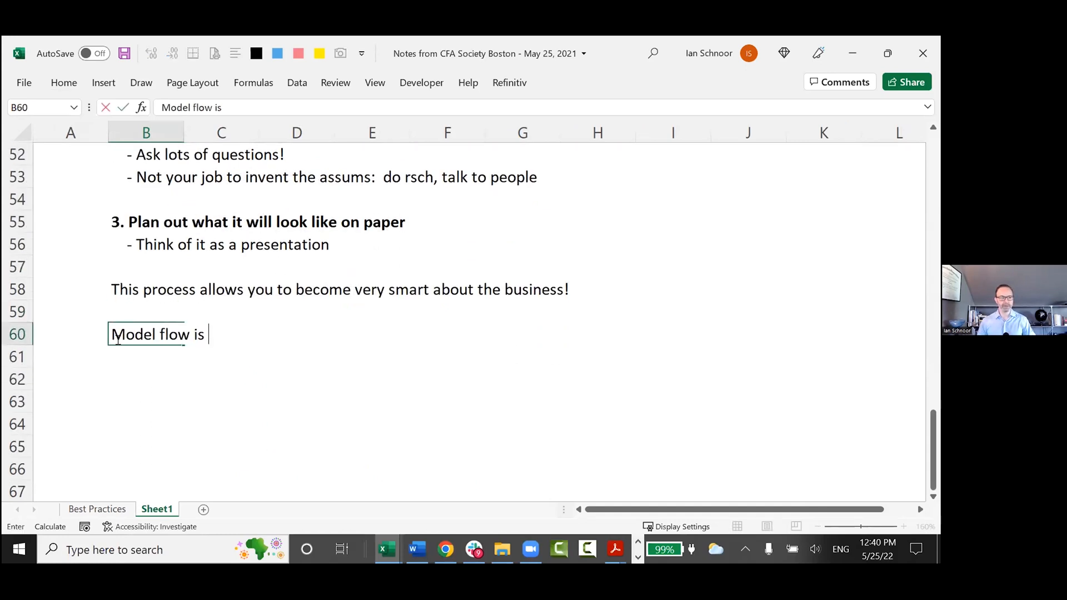
key(BackSpace)
key(BackSpace)
key(BackSpace)
key(BackSpace)
key(BackSpace)
text(rtical)
key(BackSpace)
key(BackSpace)
key(BackSpace)
key(BackSpace)
key(BackSpace)
text(itcal:)
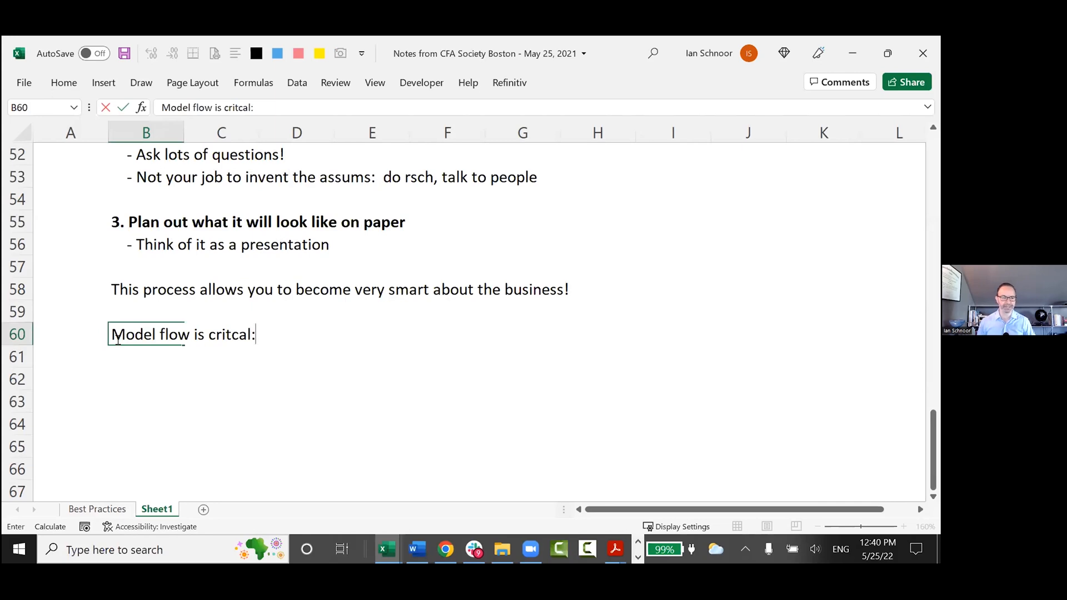
key(Return)
Extend the line in B60 to "Model flow is critcal, common flow:" and make it bold.
click(118, 341)
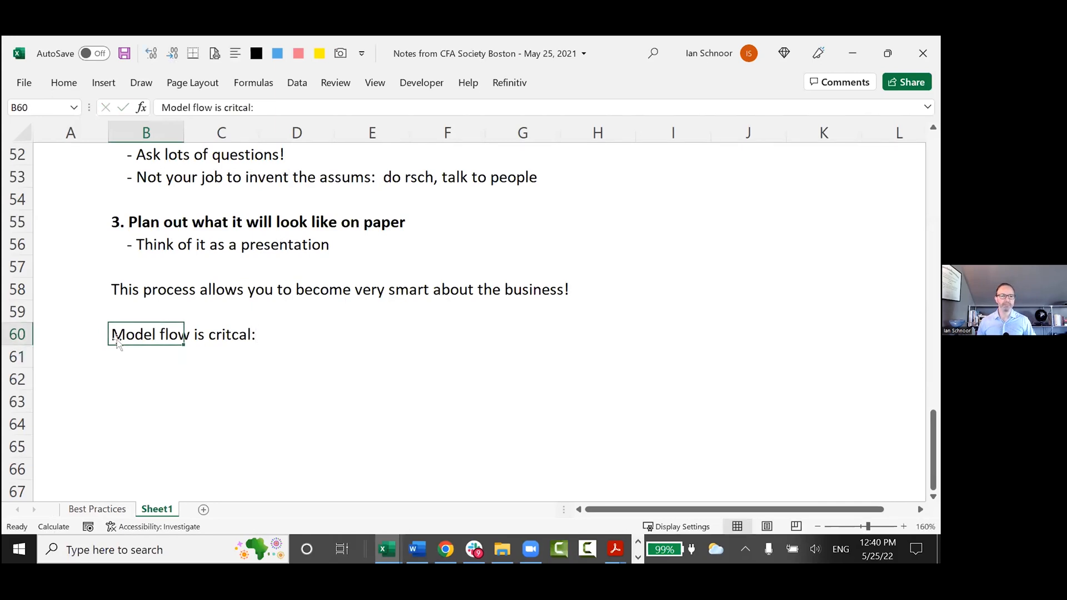
key(F2)
key(BackSpace)
text(, h)
key(BackSpace)
text(common flow:)
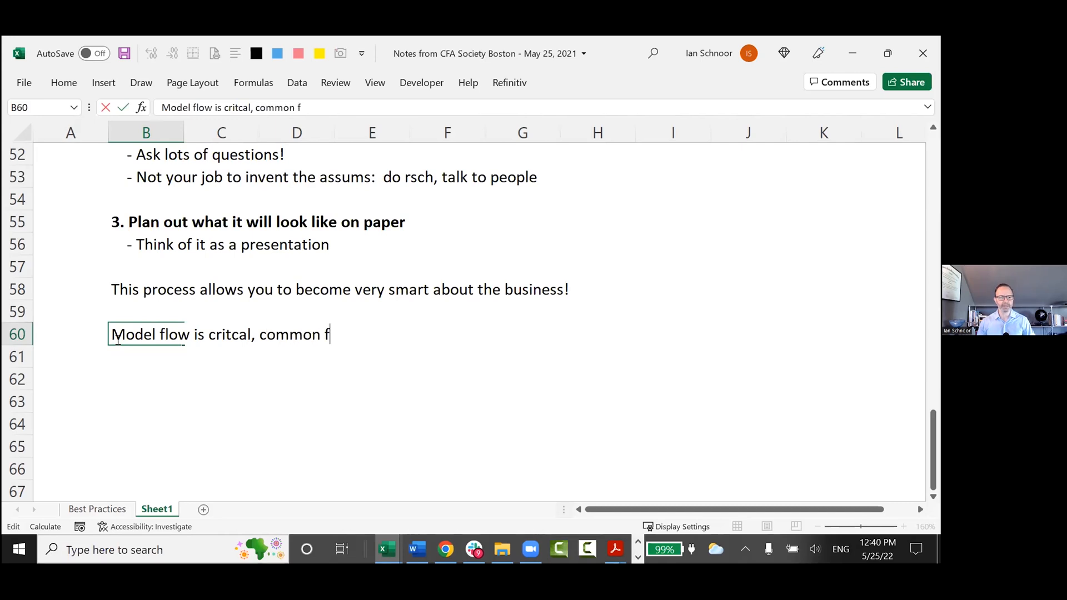
key(Return)
click(118, 342)
key(ctrl+b)
Enter "1. Cover" in cell B61 as the first item of the model flow list.
key(Down)
text(1.)
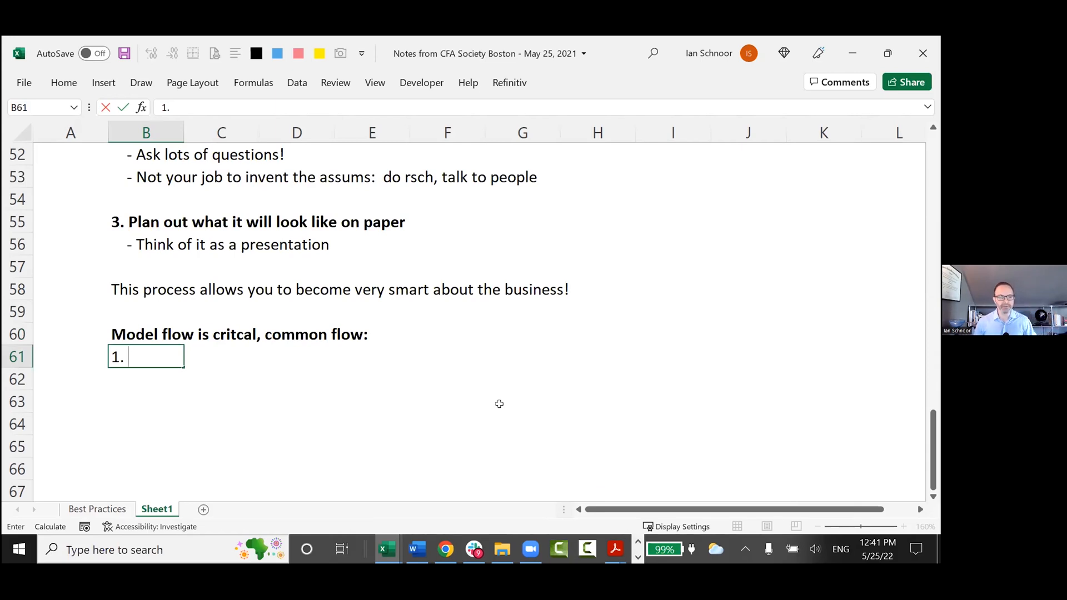
text(Cover)
key(Return)
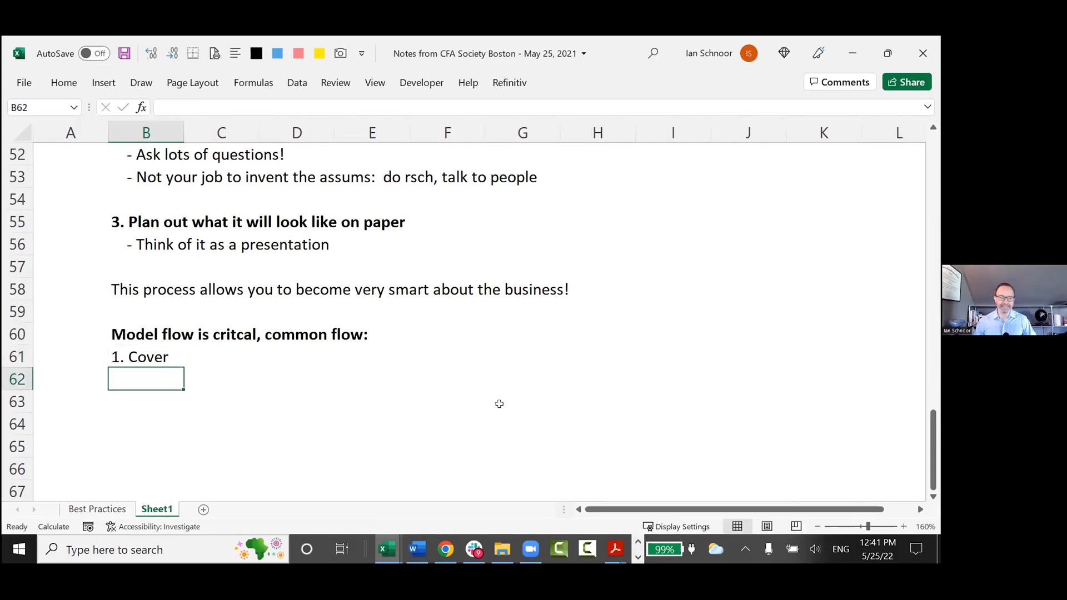
Add "2. Exec Summ - Customized" in cell B62 as the second model flow item.
text(2. )
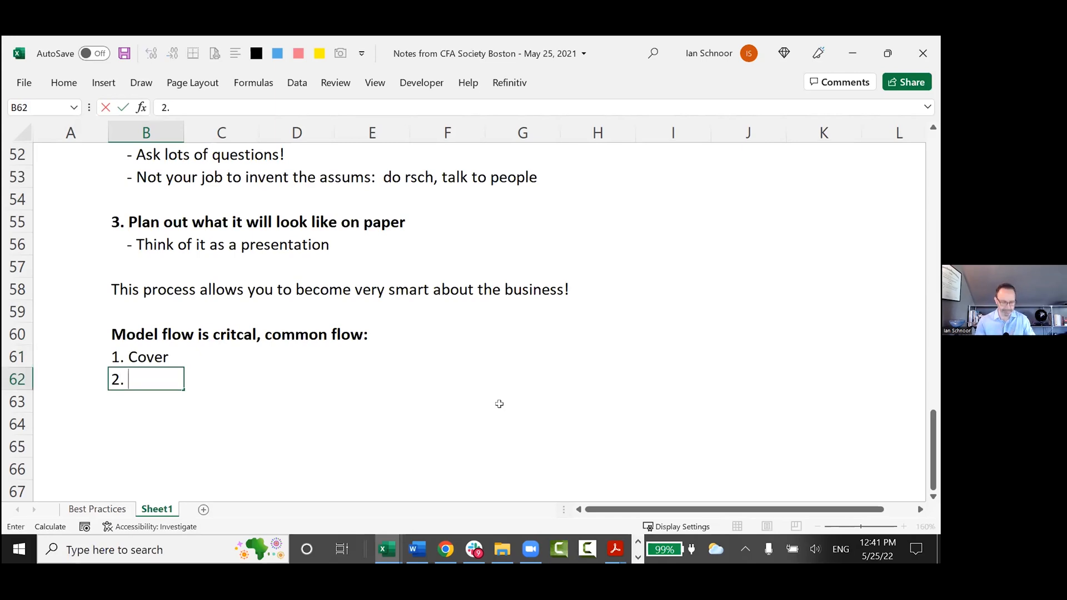
text(Exec )
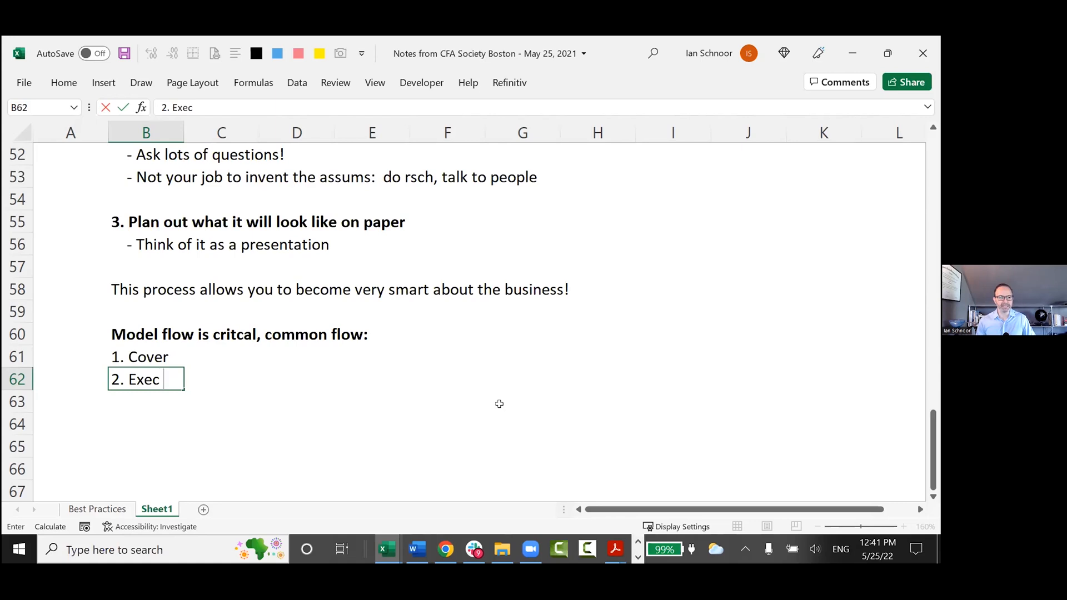
text(Summ - )
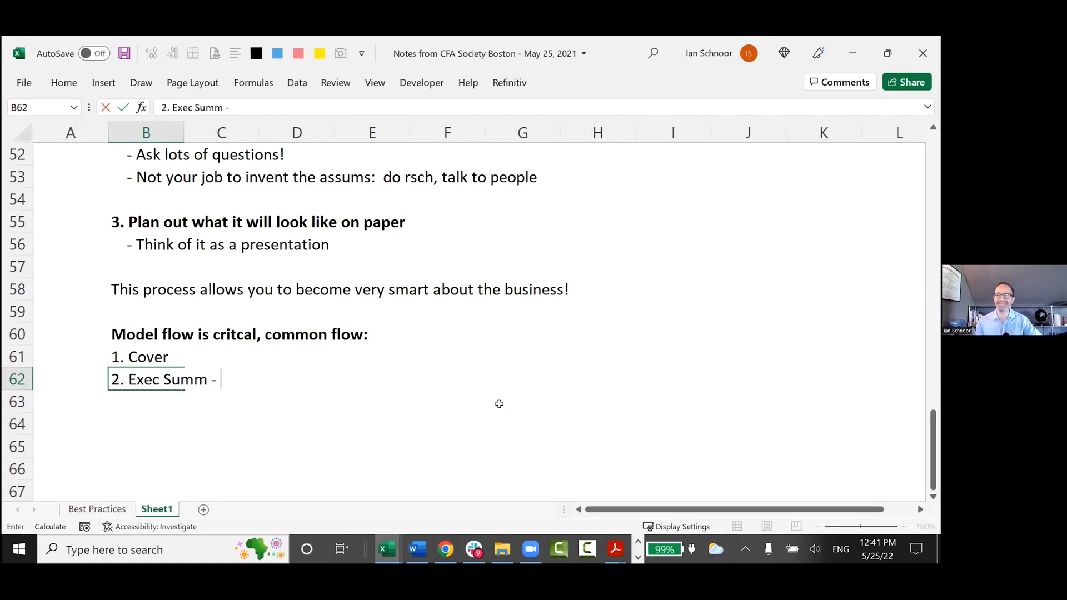
text(X)
key(BackSpace)
text(Customiz)
text(ed)
key(Return)
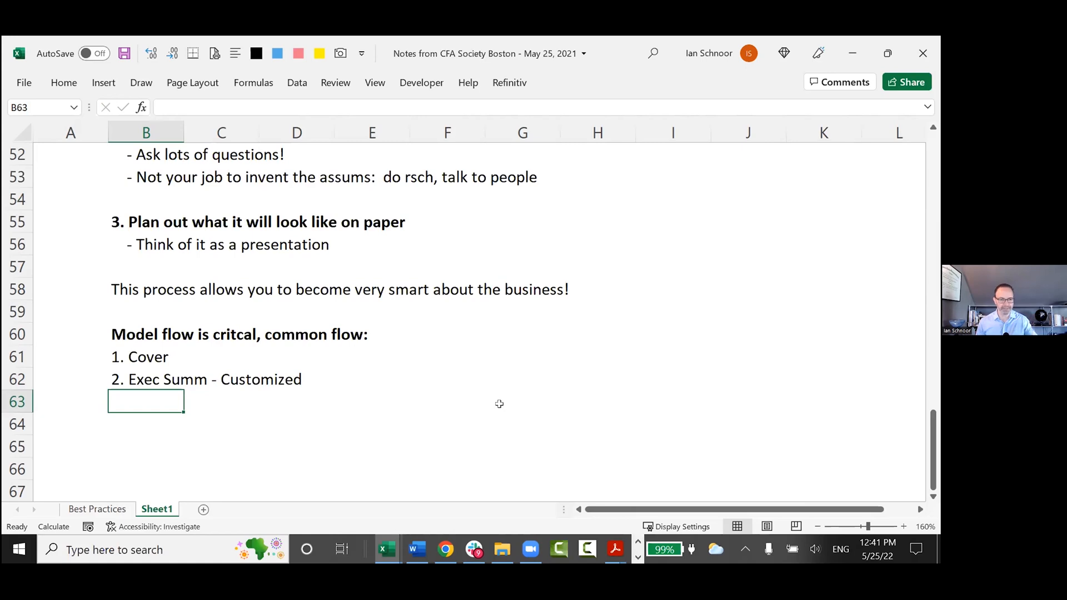
Add the third model flow item in B63: 3. Assums - answers the quesionts "how did you get there??".
text(3. Assums)
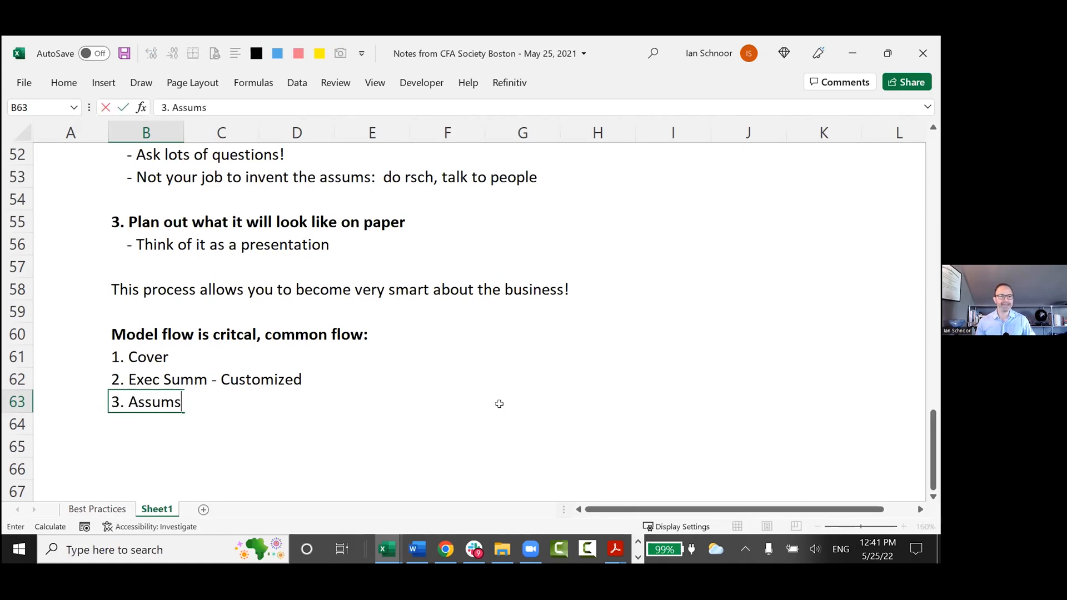
text( - )
text(asn)
key(BackSpace)
key(BackSpace)
text(nswer s teh)
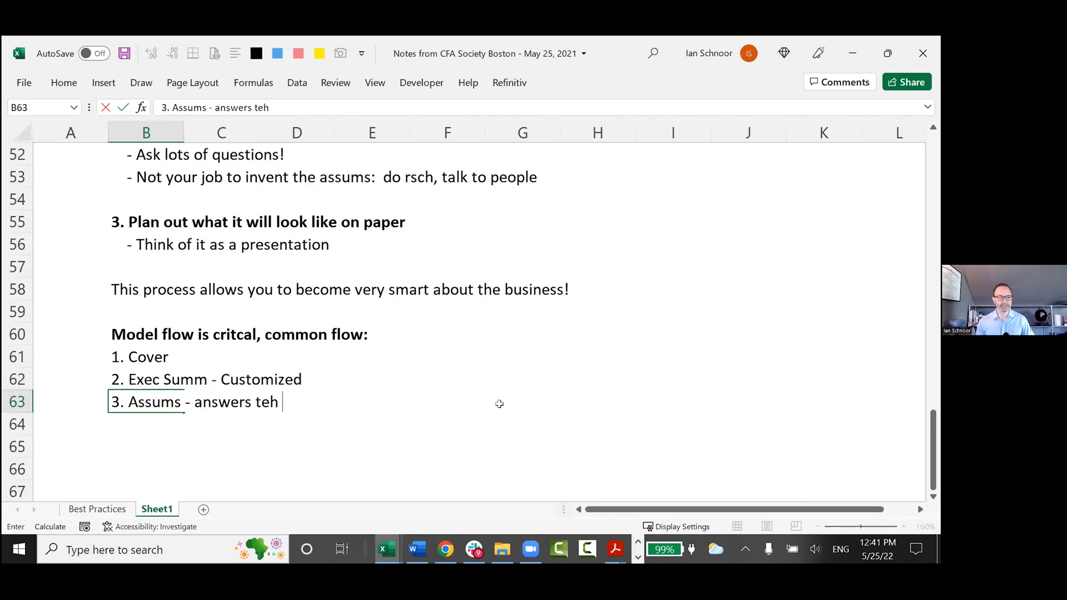
key(BackSpace)
key(BackSpace)
text(he quesionts:)
key(BackSpace)
key(BackSpace)
text("how did you get there??)
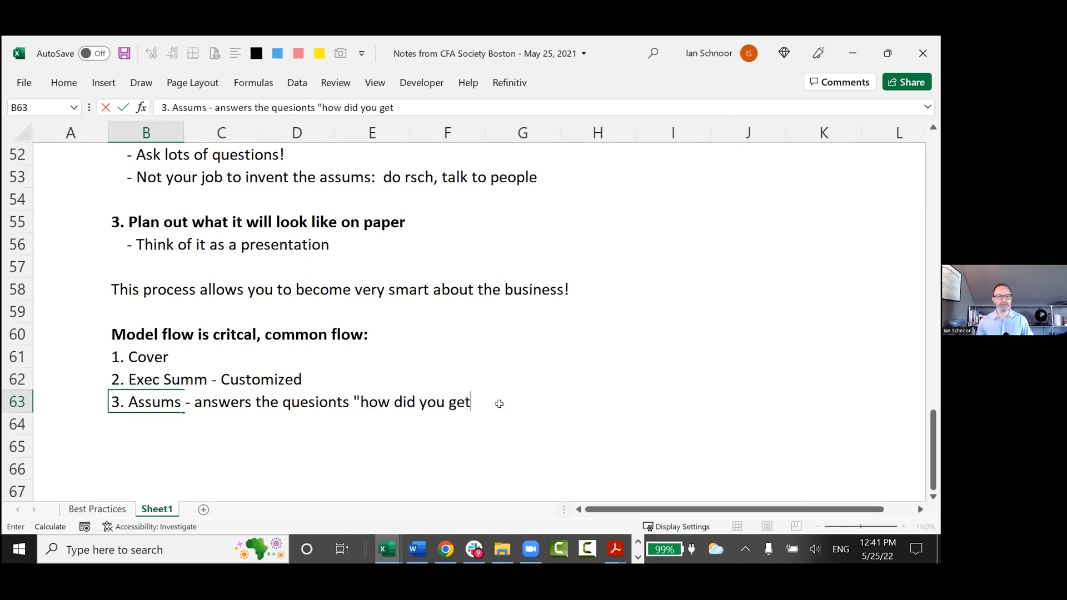
key(Return)
key(Up)
key(F2)
text(")
key(Return)
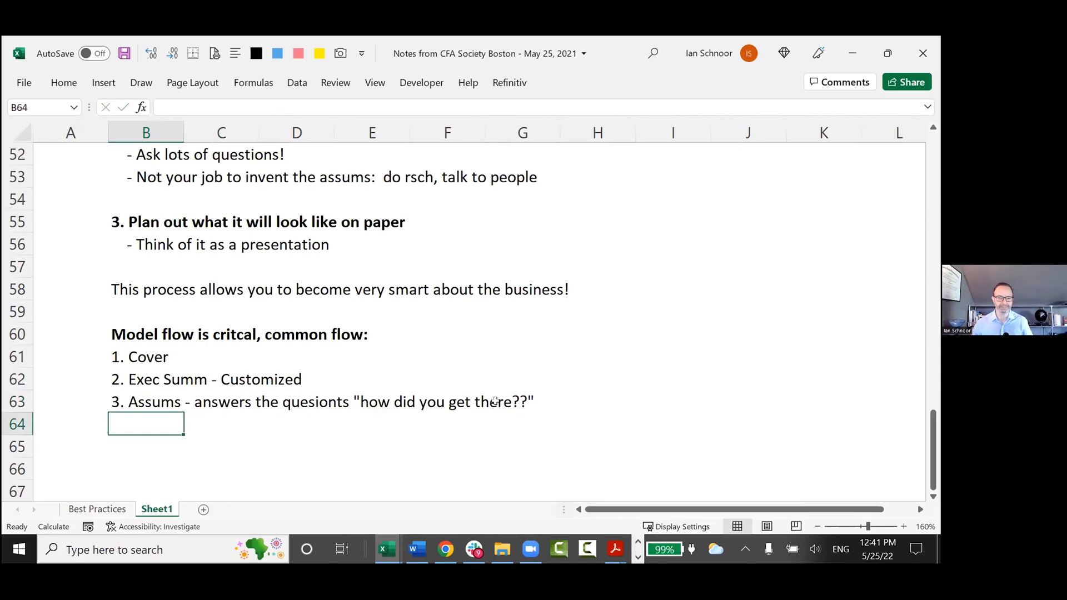
Add "4. Sceanios" in cell B64 as the fourth model flow item.
scroll(496, 401, down, 1)
text(4. Sceartn)
key(BackSpace)
text(eartnius)
key(BackSpace)
key(BackSpace)
key(BackSpace)
key(BackSpace)
key(BackSpace)
key(BackSpace)
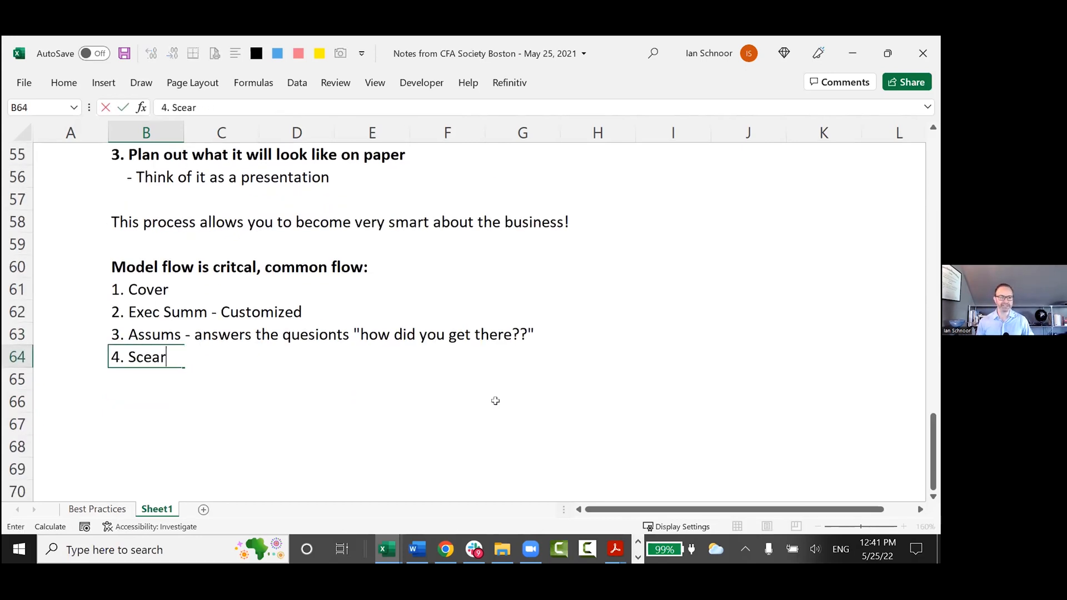
text(na)
key(BackSpace)
text(ios)
key(Return)
Add "5. Calcs: Schedules and Fin Stmts" in cell B65 as the fifth model flow item.
text(5.)
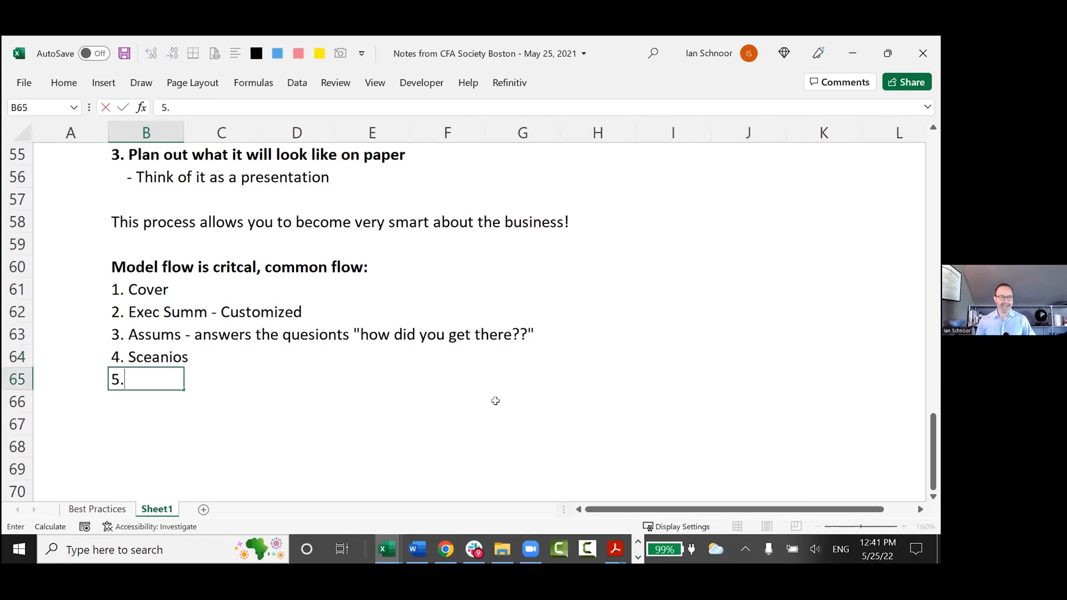
text( Cals)
key(BackSpace)
text(cs:  )
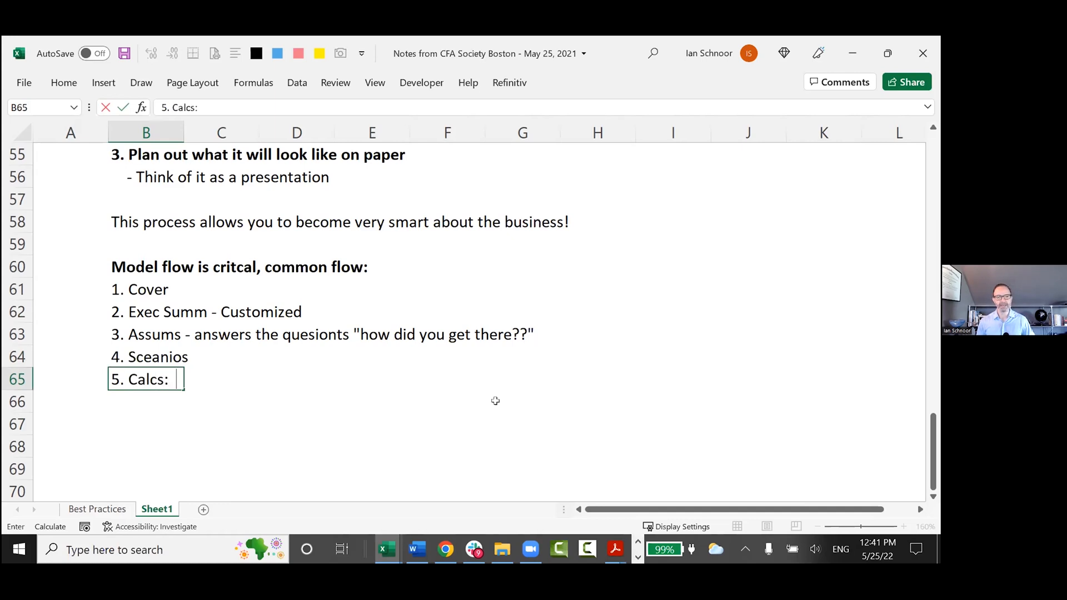
text(Schedu)
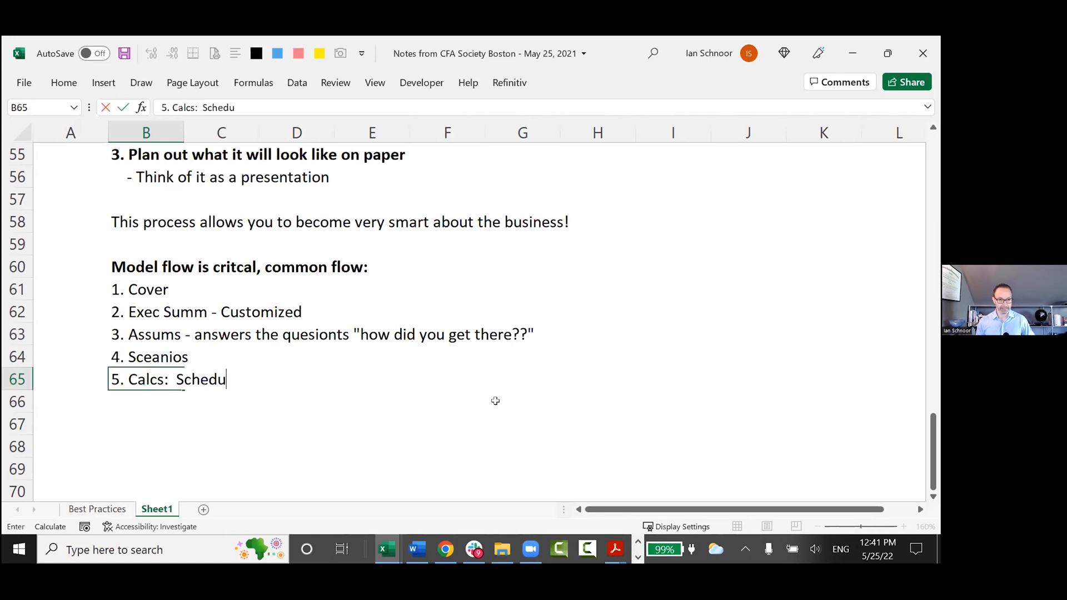
text(les and Fin Stmts)
key(Return)
Highlight the model flow heading and its five items in B60:B65 for review, ending on the empty cell B67.
key(Up)
key(Up)
key(Up)
key(Up)
key(Up)
key(Up)
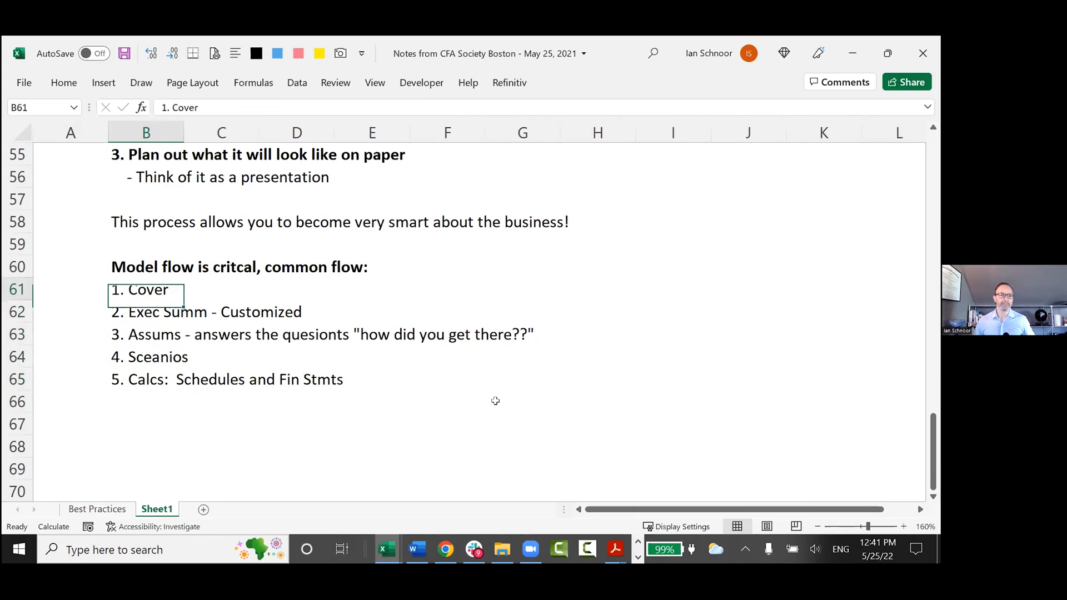
key(shift+Down)
key(shift+Down)
key(shift+Down)
key(shift+Down)
key(shift+Down)
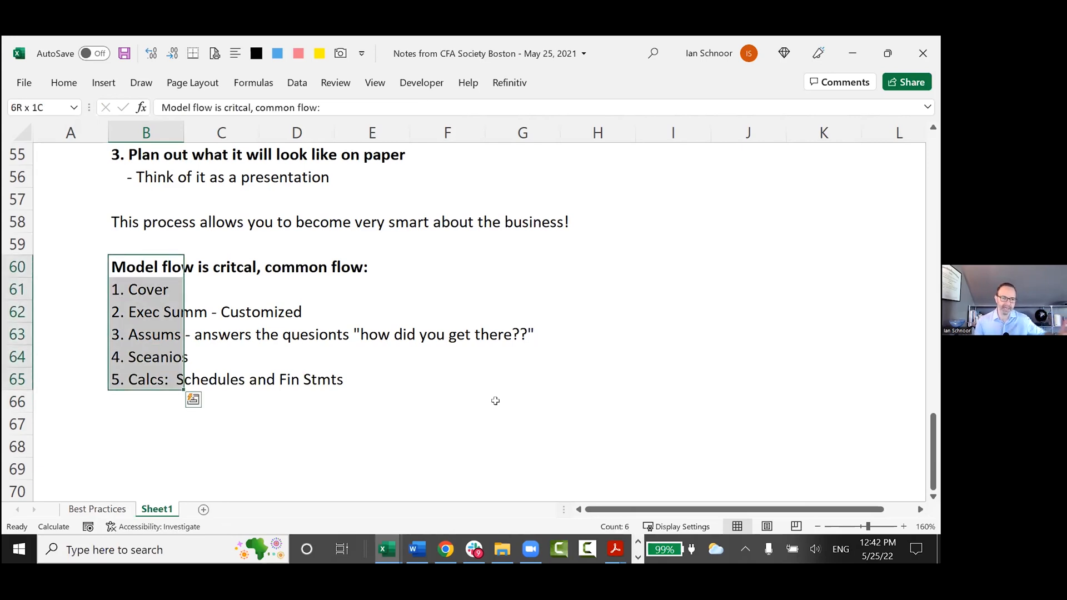
key(Left)
key(Right)
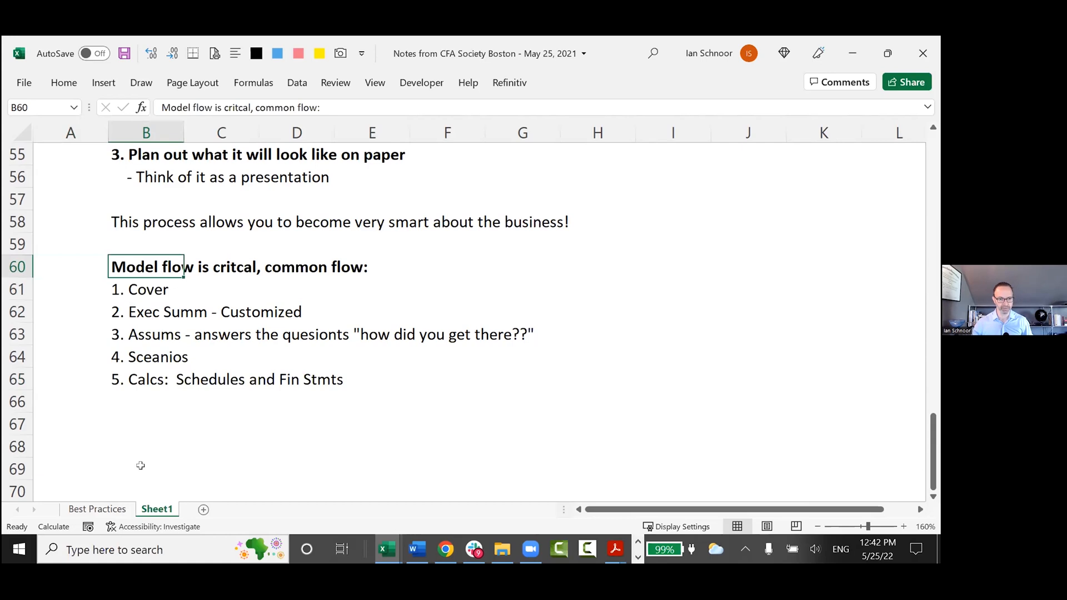
click(144, 429)
scroll(143, 430, down, 1)
Return to the Best Practices sheet and highlight the rows of course take-aways 1 and 2.
key(ctrl+Page_Up)
key(Up)
key(Up)
key(shift+space)
key(shift+Down)
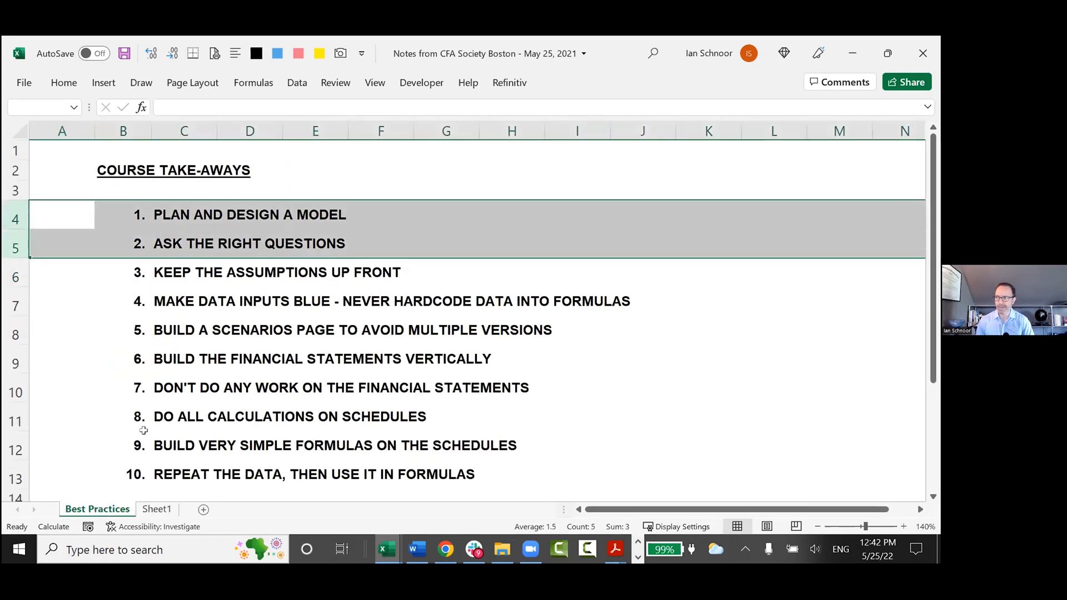
Highlight the rows of take-aways 3 to 5, covering assumptions, blue data inputs and the scenarios page.
key(Down)
key(Down)
key(shift+space)
key(shift+Down)
key(shift+Down)
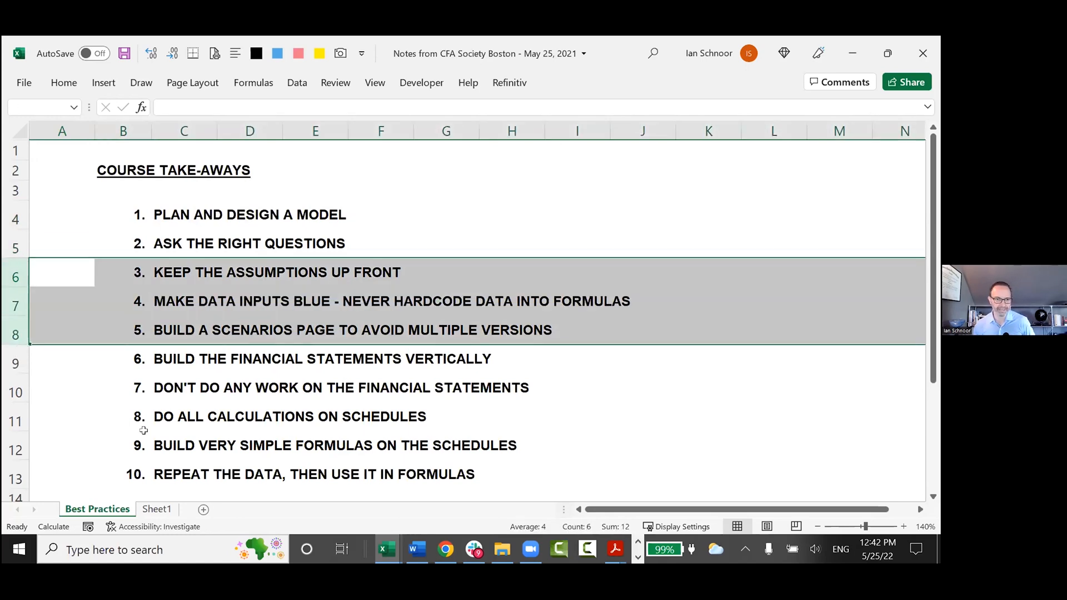
Go back to take-aways 1 and 2 on planning and asking questions and highlight their rows again.
key(Down)
key(Up)
key(Up)
key(Up)
key(shift+space)
key(shift+Down)
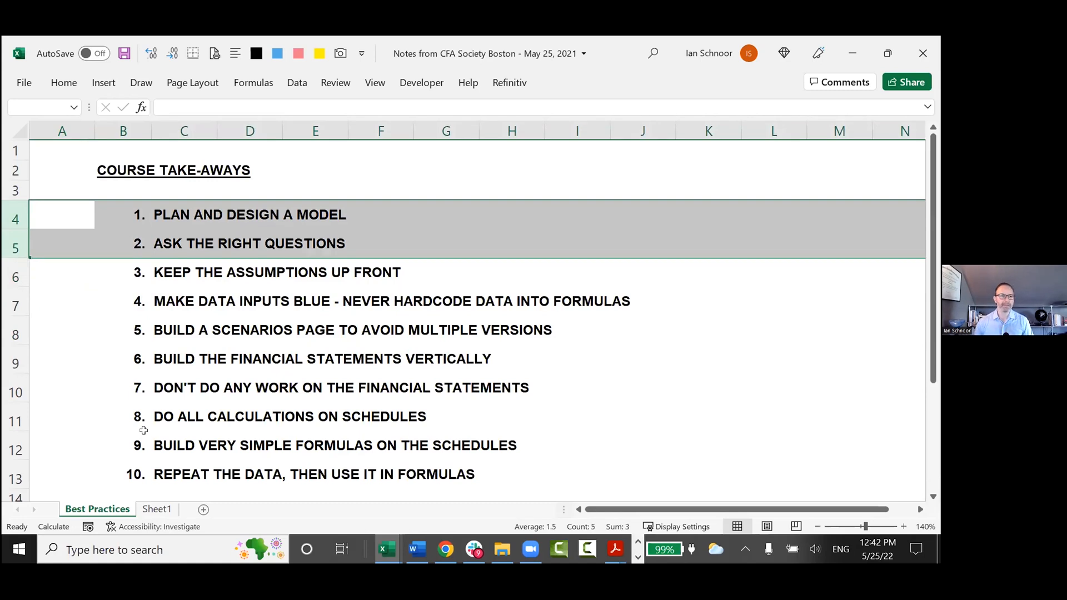
Highlight only the row of take-away 3, "Keep the assumptions up front".
key(Down)
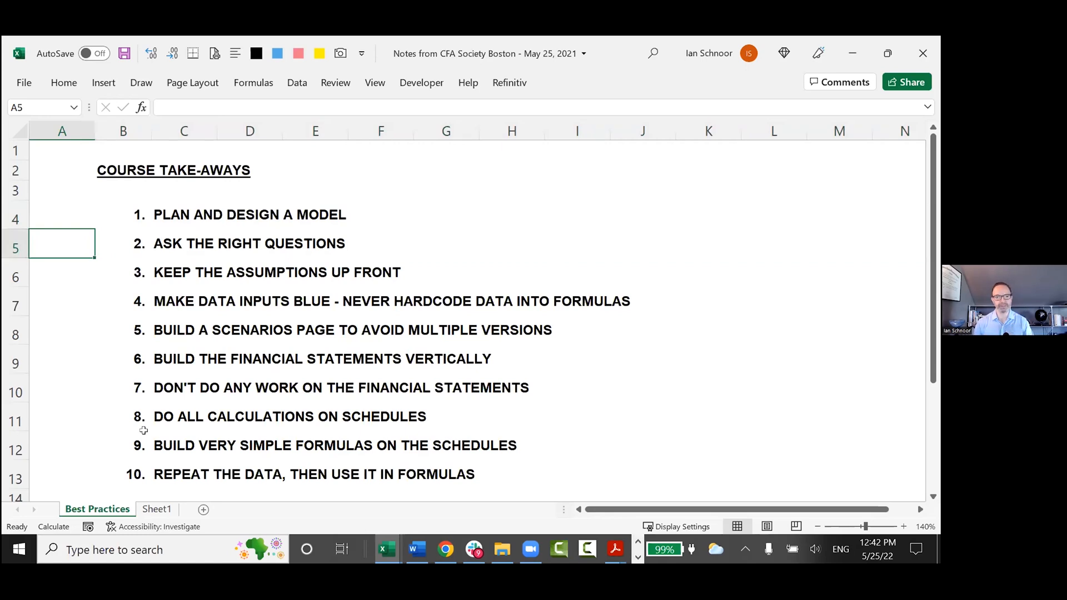
key(Down)
key(shift+space)
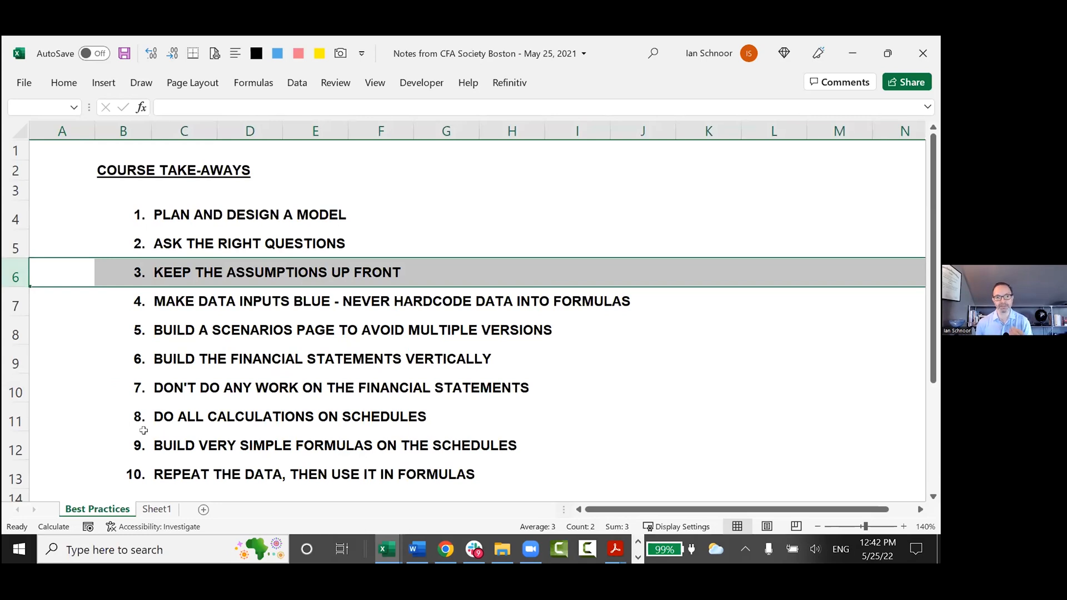
key(Left)
key(shift+space)
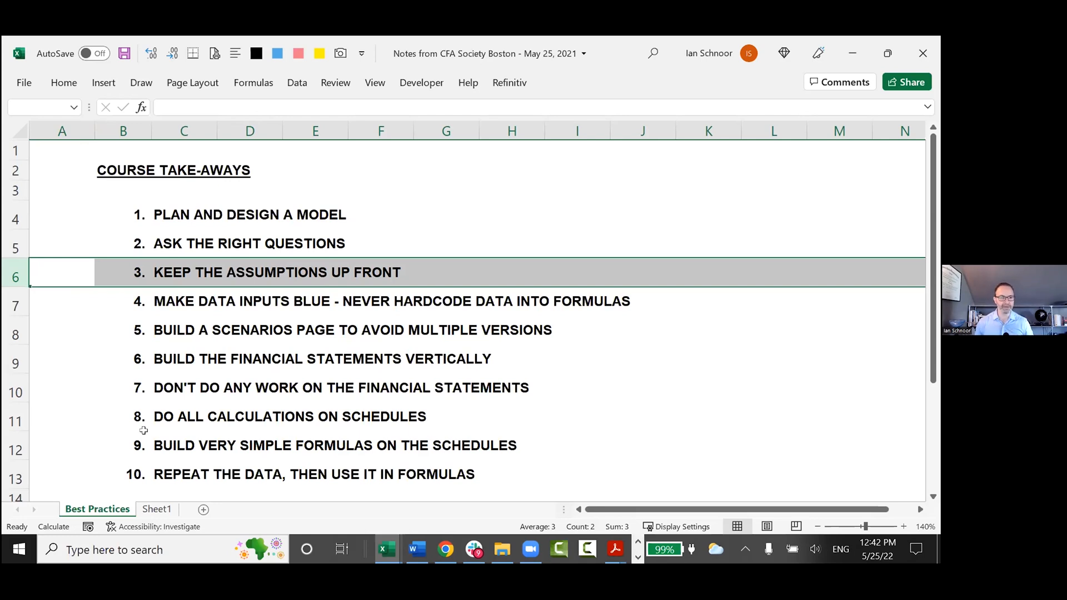
On Sheet1, add the bold heading "Keep the Assums up Front" in B67, below the model flow list.
key(ctrl+Page_Down)
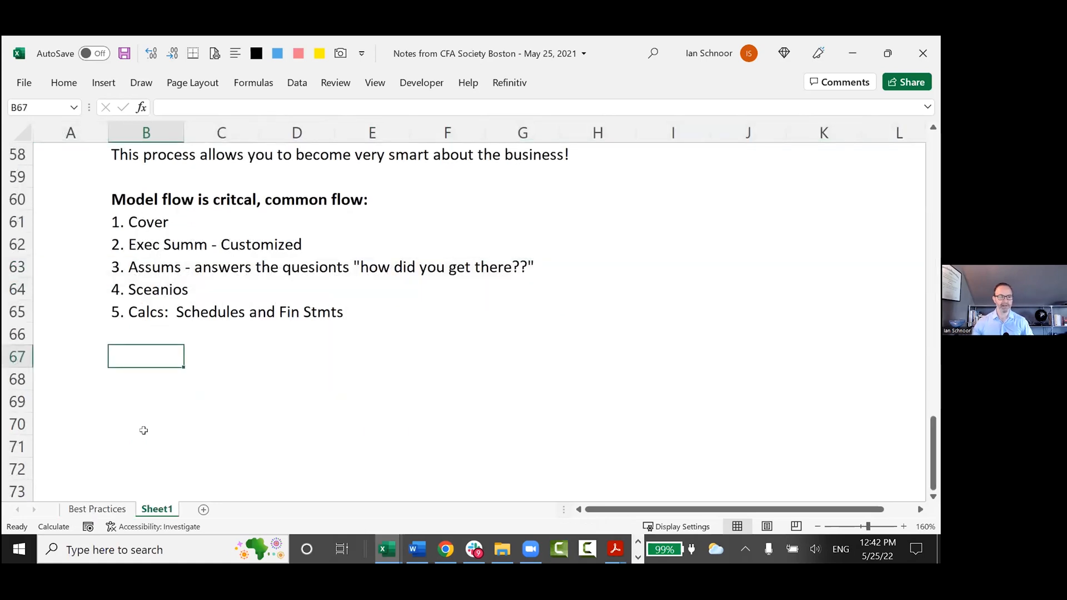
text(Ke)
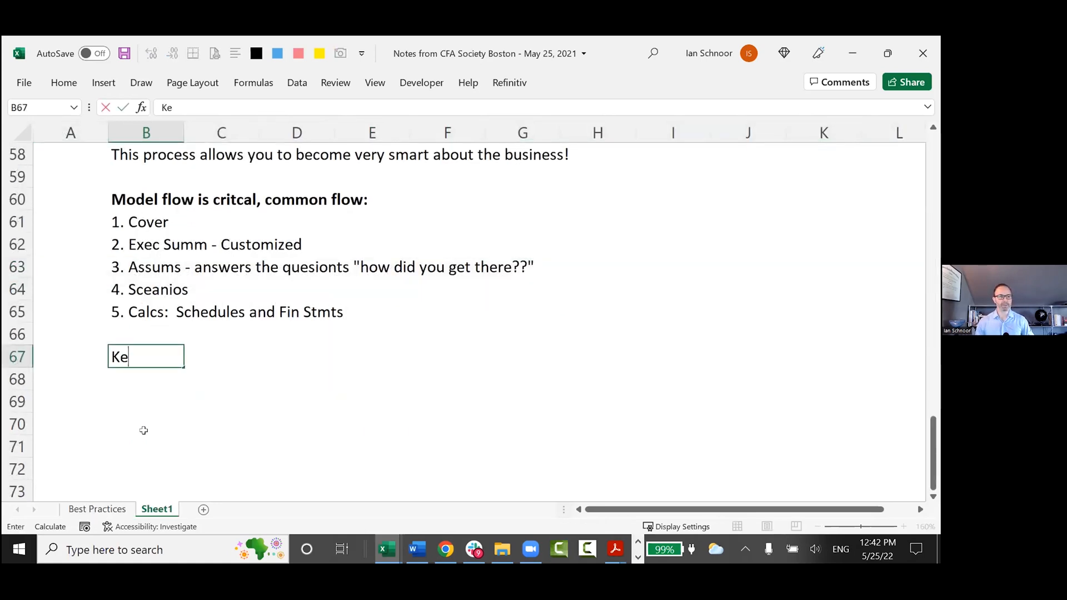
text(ep the Assums)
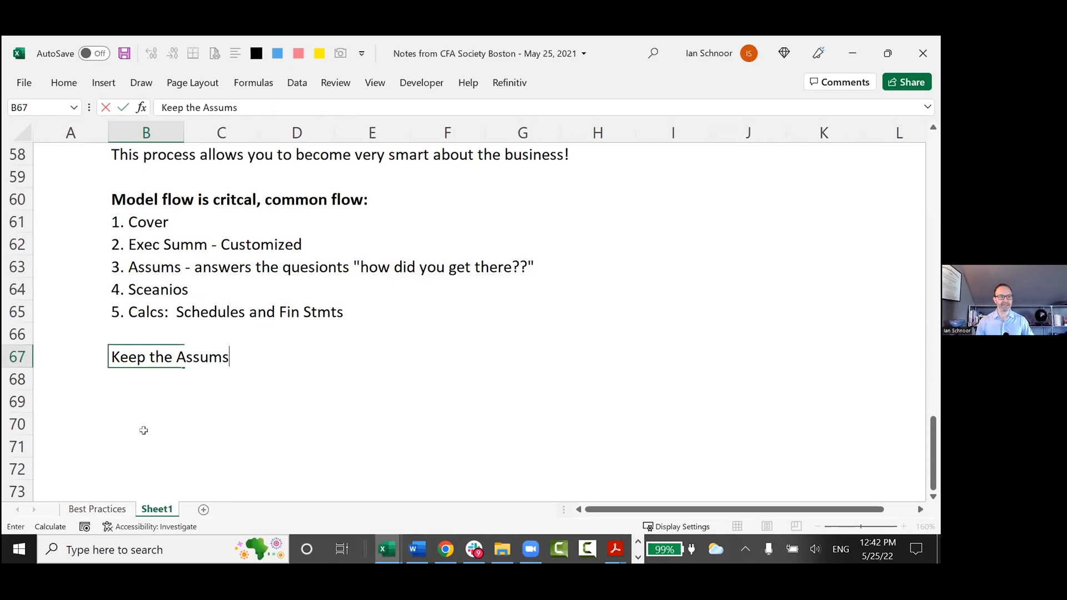
text( up Front)
key(ctrl+Return)
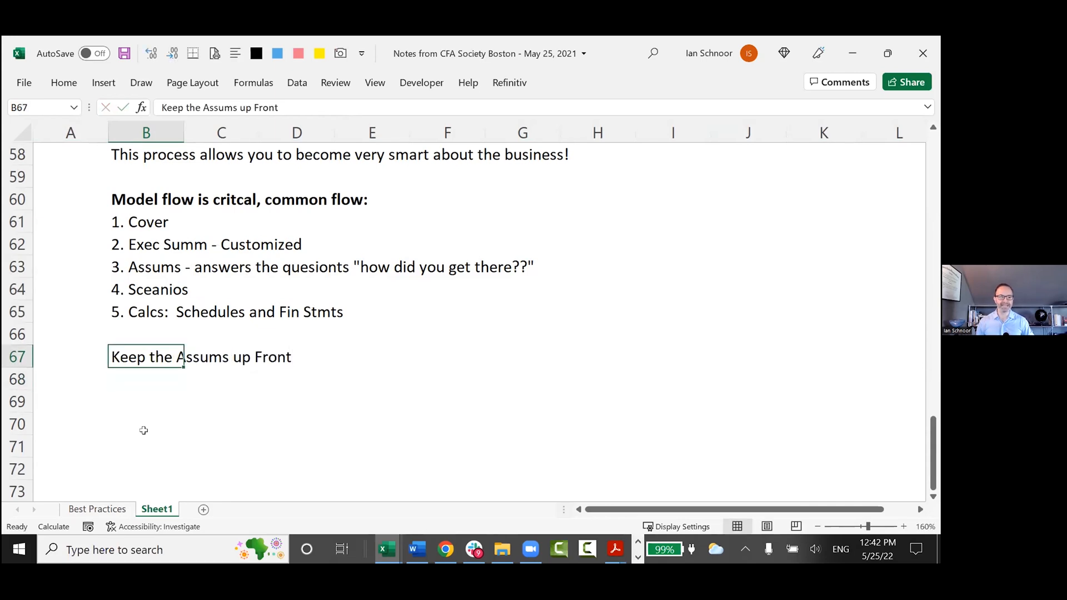
key(ctrl+b)
Enter the note "- Answers the questions: How did you get there?" in B68 as text beneath the new heading.
scroll(143, 430, down, 1)
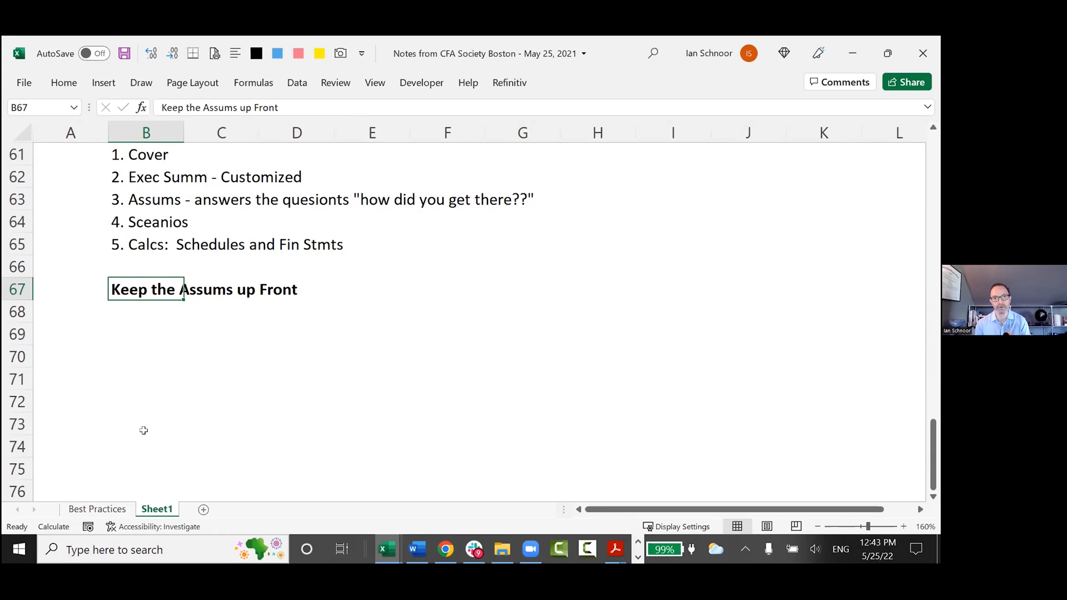
key(Down)
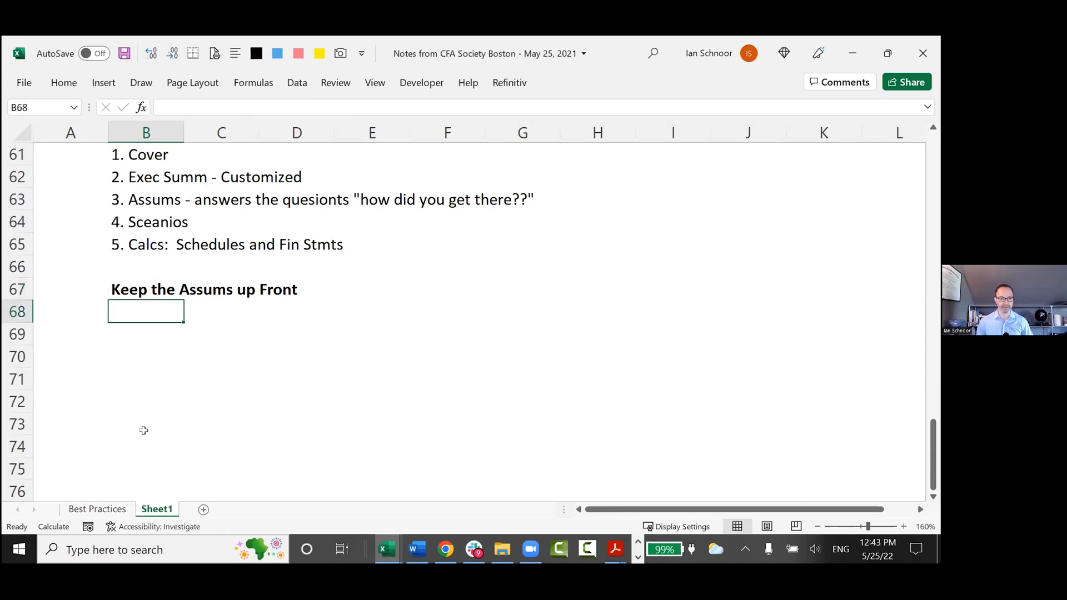
text(;-)
key(BackSpace)
key(BackSpace)
key(BackSpace)
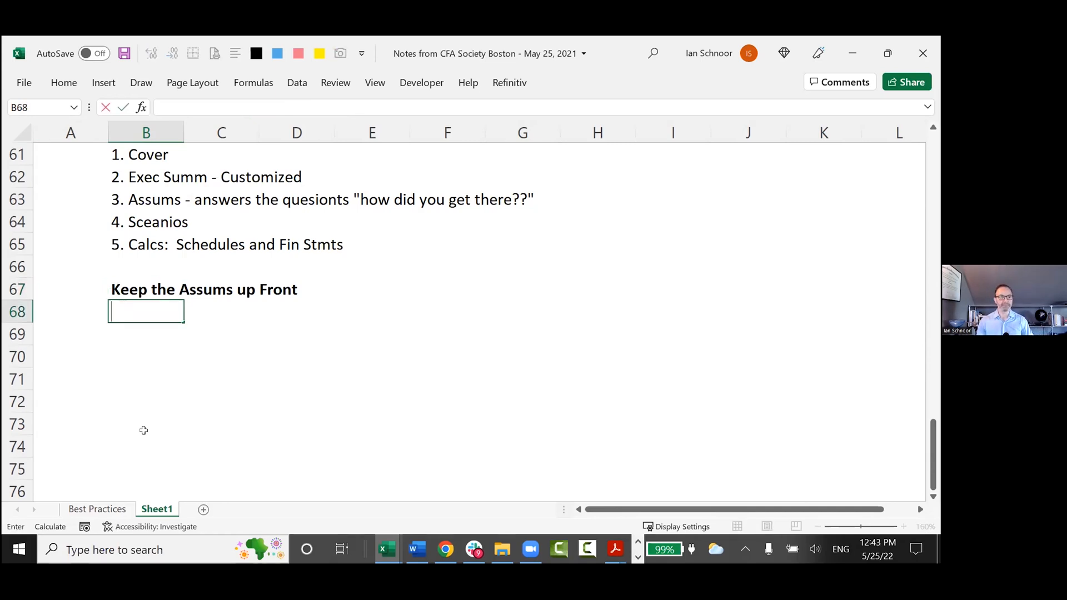
text('- Answers the questions)
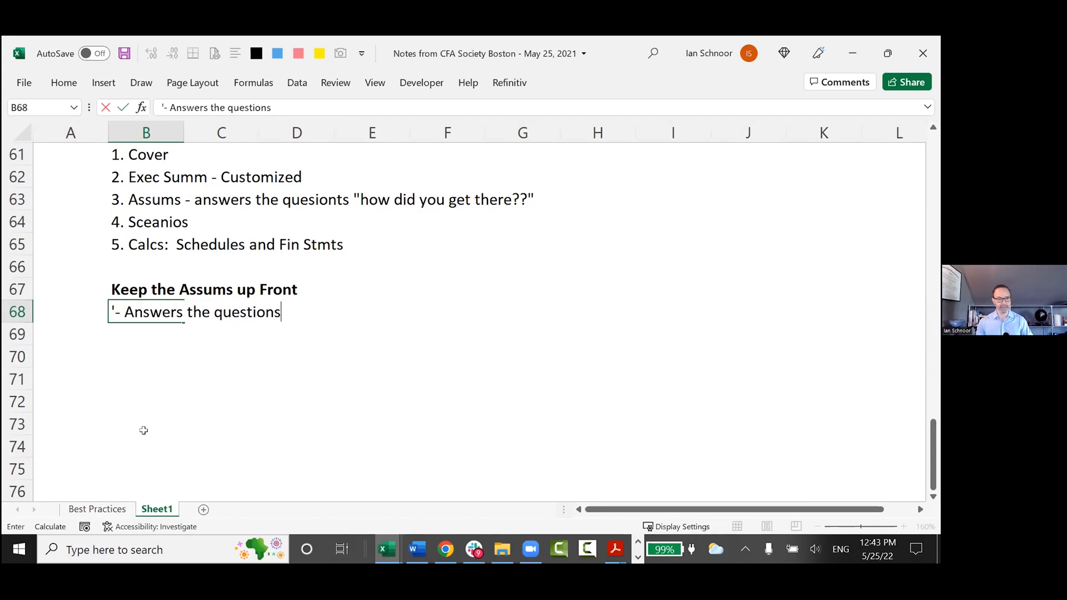
text(: How did you get there?)
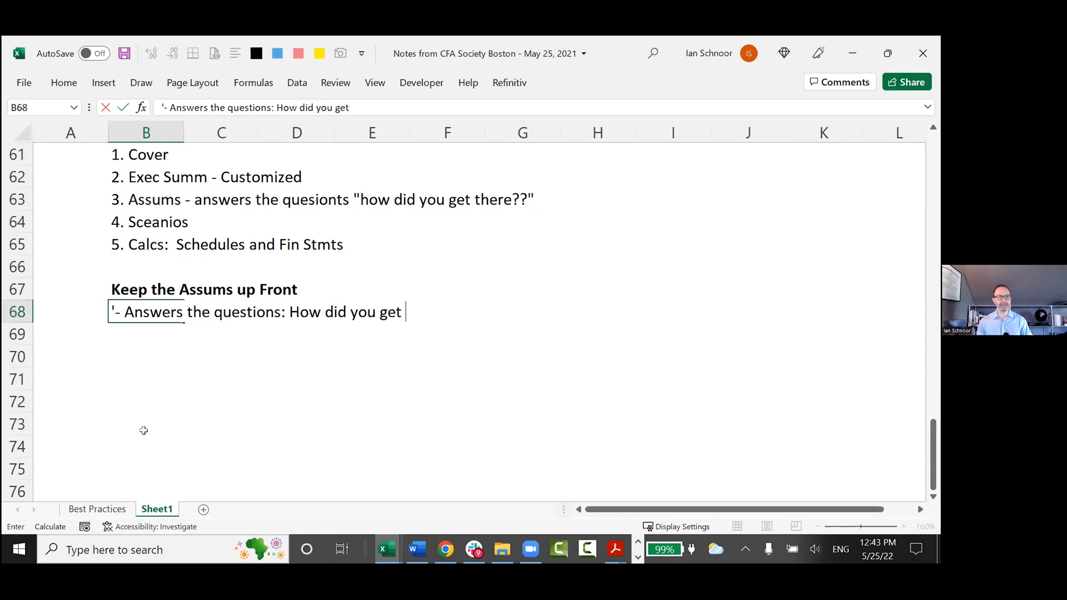
key(Return)
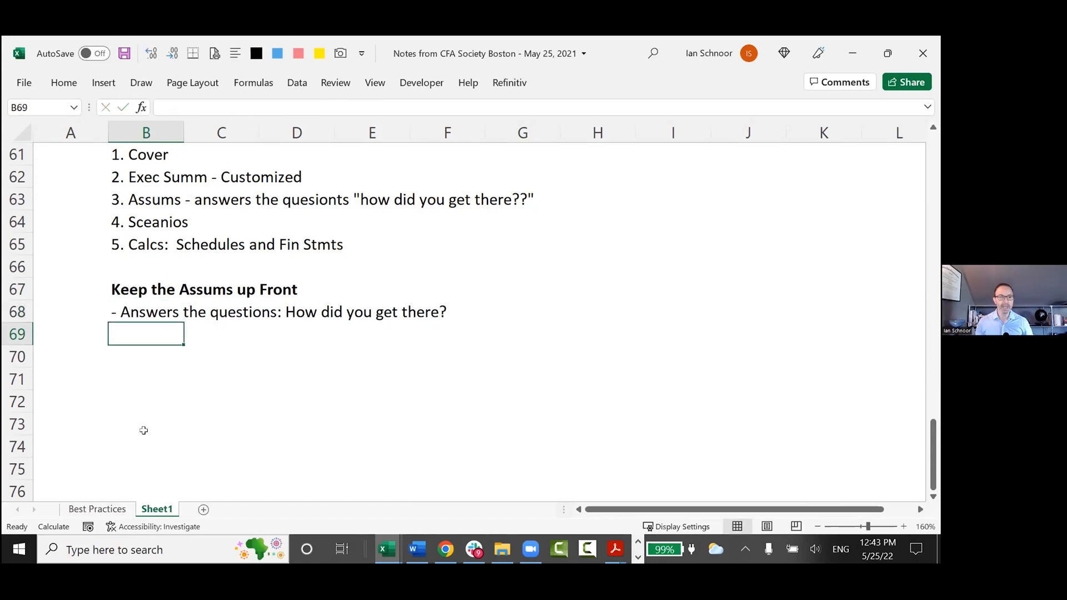
Switch to the Henderson Model workbook and look through the base, best and worst case tables on the Summary sheet.
key(alt+Tab)
key(ctrl+Home)
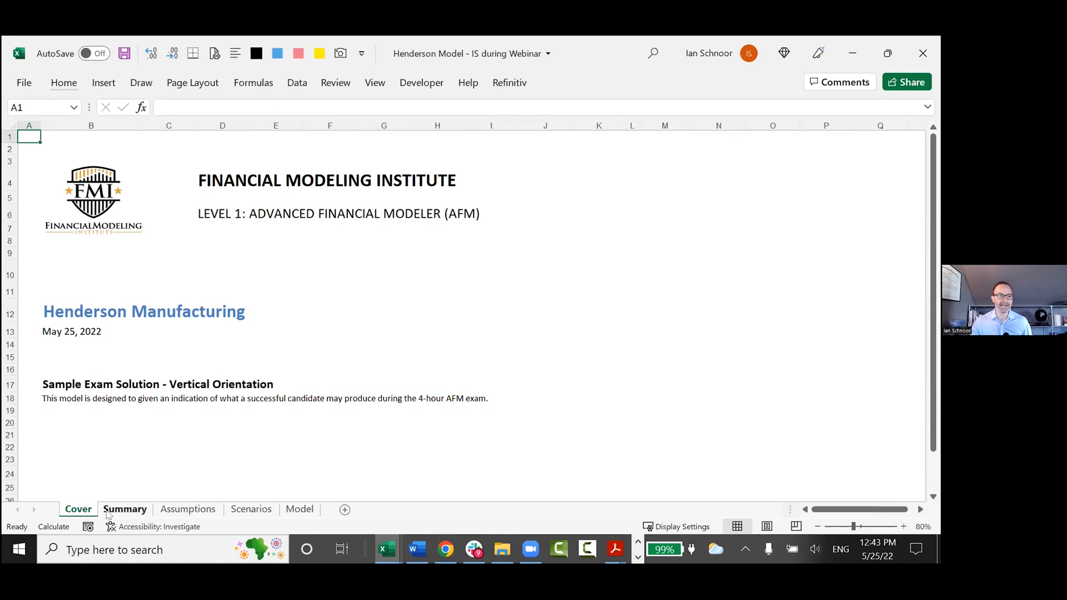
click(127, 510)
scroll(149, 391, up, 1)
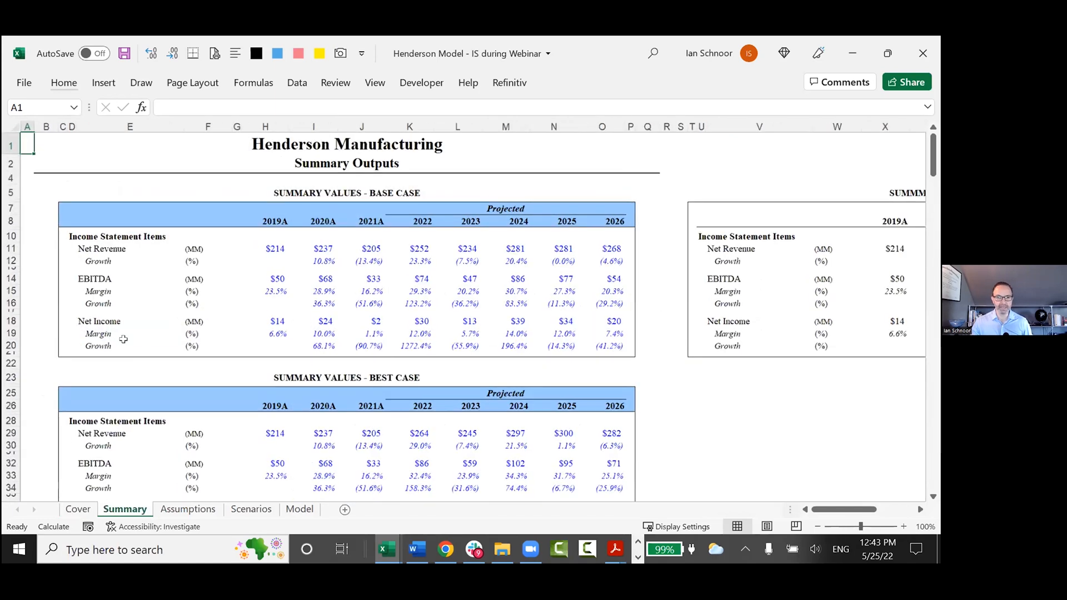
scroll(128, 389, down, 3)
scroll(125, 417, down, 4)
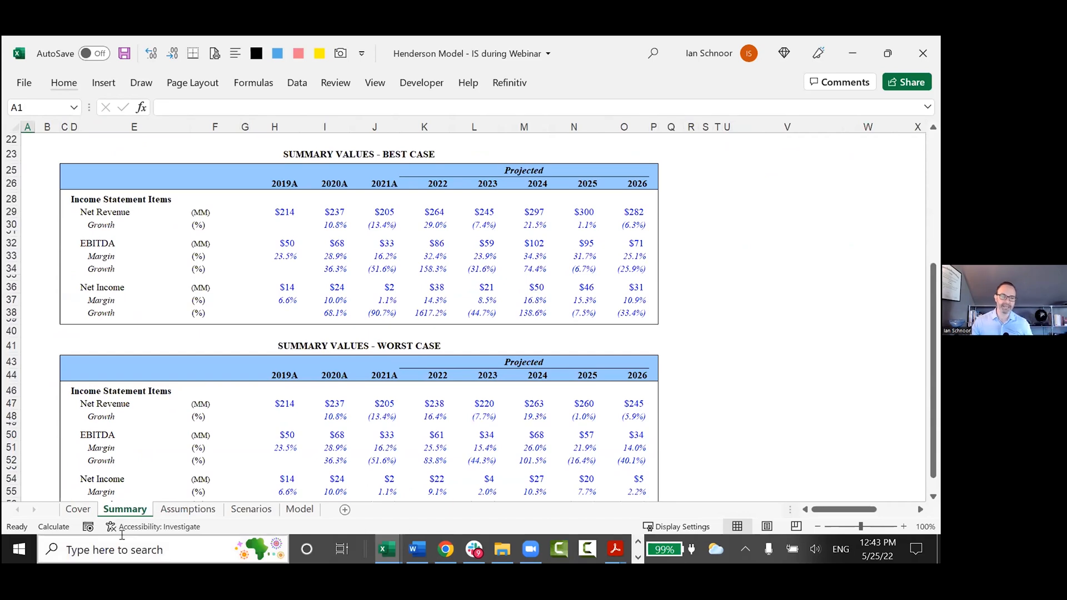
Open the Assumptions sheet and review its input boxes from General down to Other Assumptions.
click(177, 510)
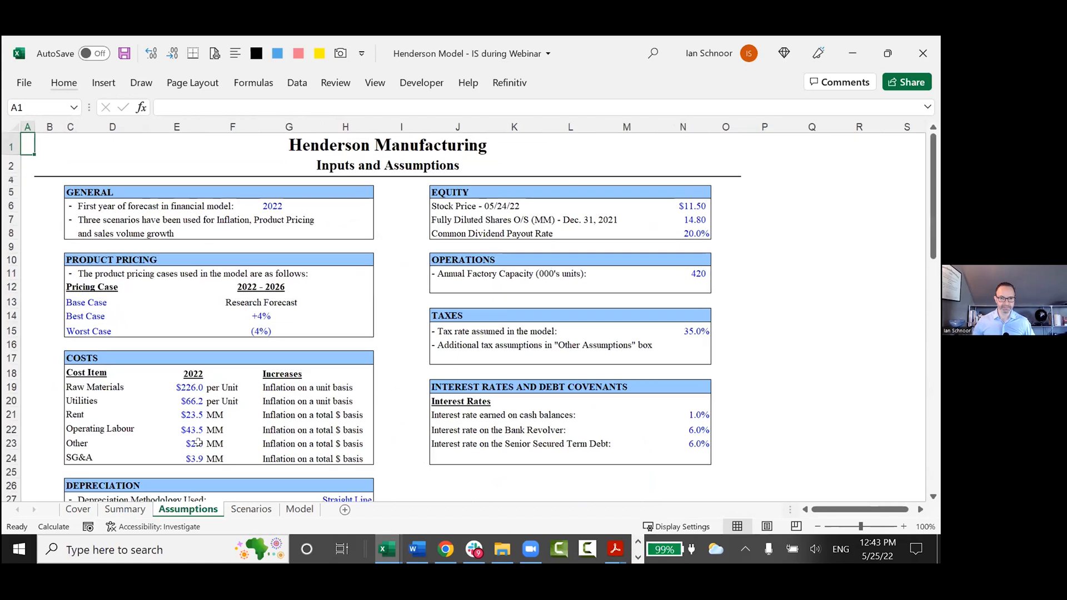
scroll(210, 433, down, 1)
scroll(210, 434, down, 6)
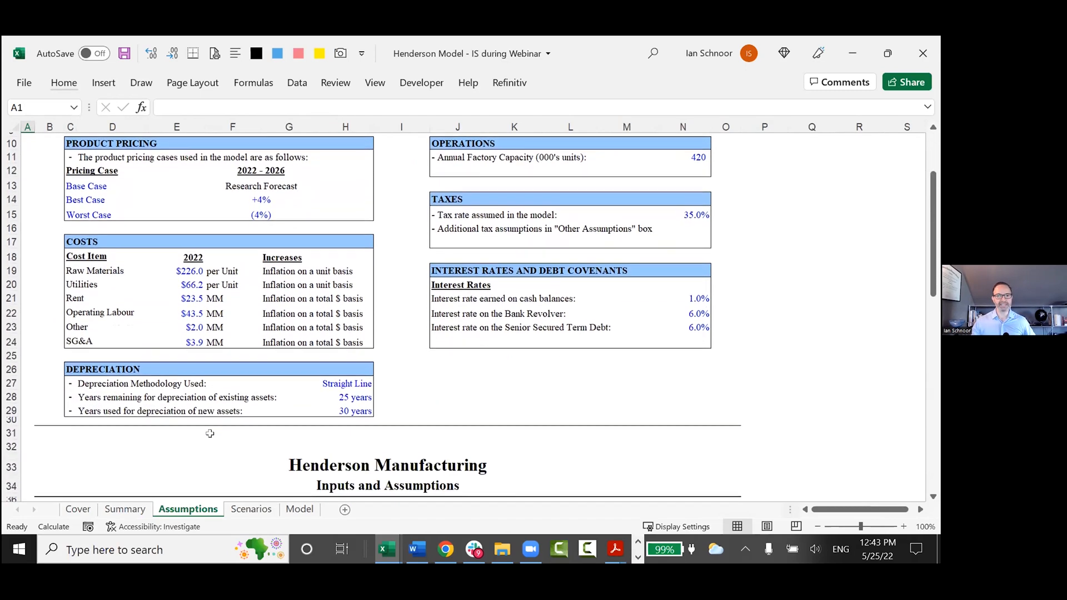
scroll(210, 433, down, 1)
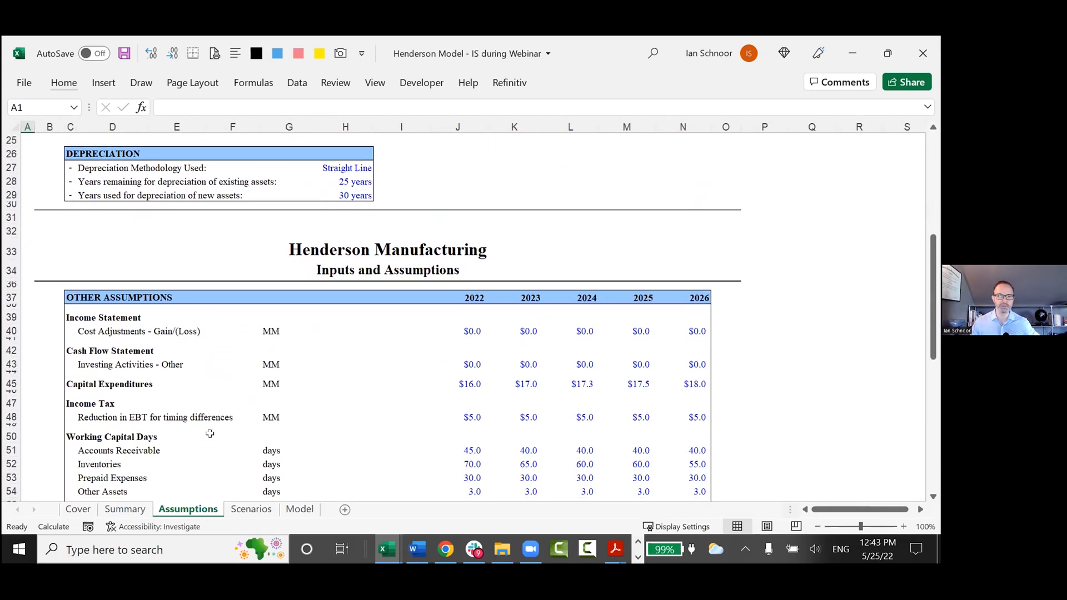
scroll(211, 439, up, 7)
scroll(213, 446, up, 1)
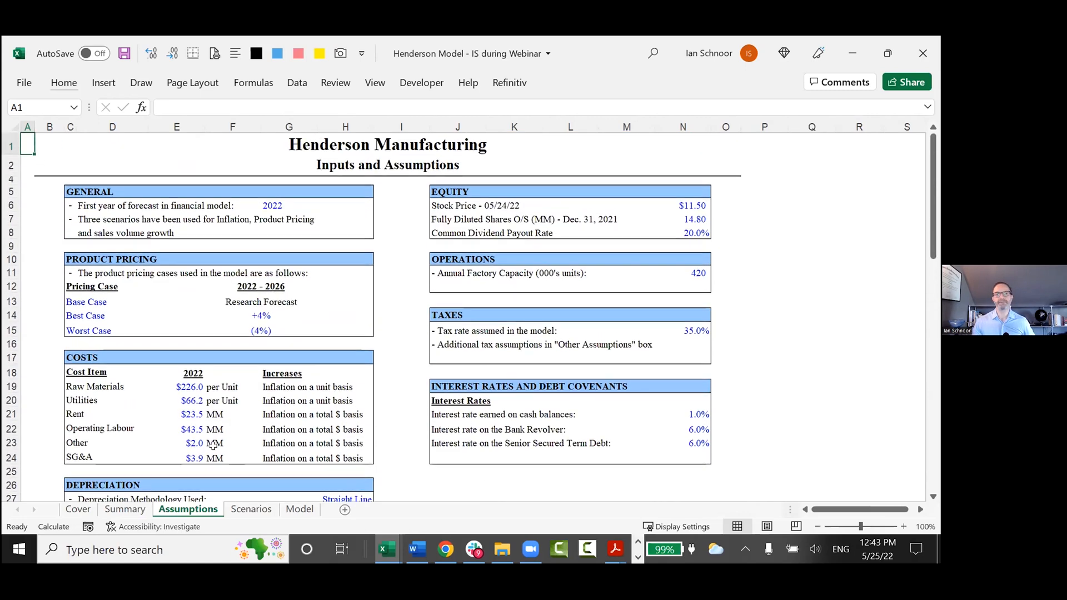
Return to the notes workbook and enter "- Very easy to build IF you have a strong plan" in B69.
key(alt+Tab)
text('- Answers)
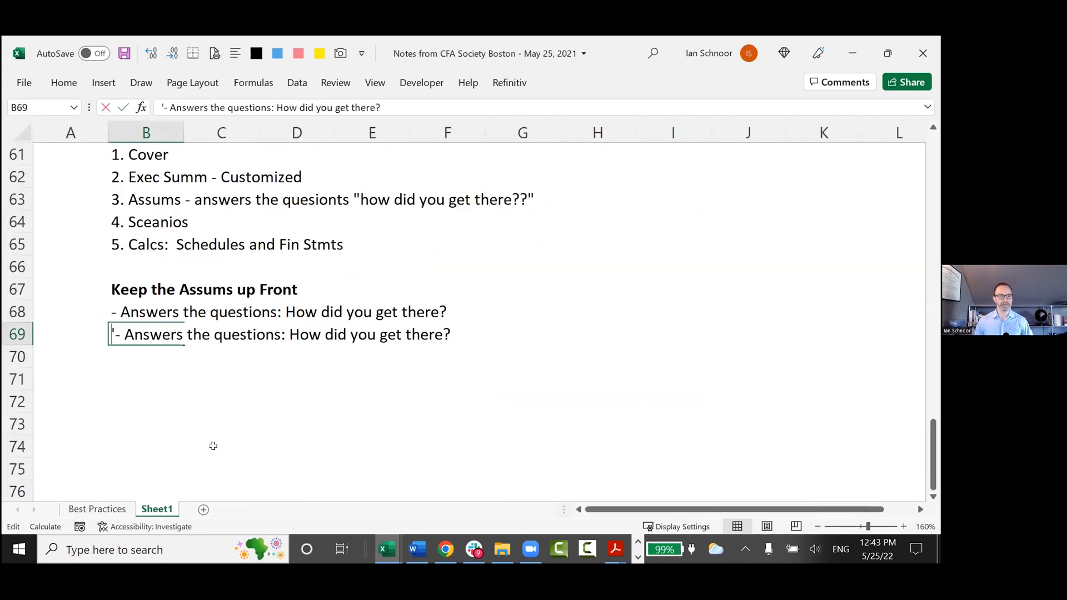
key(Left)
key(ctrl+Left)
key(shift+End)
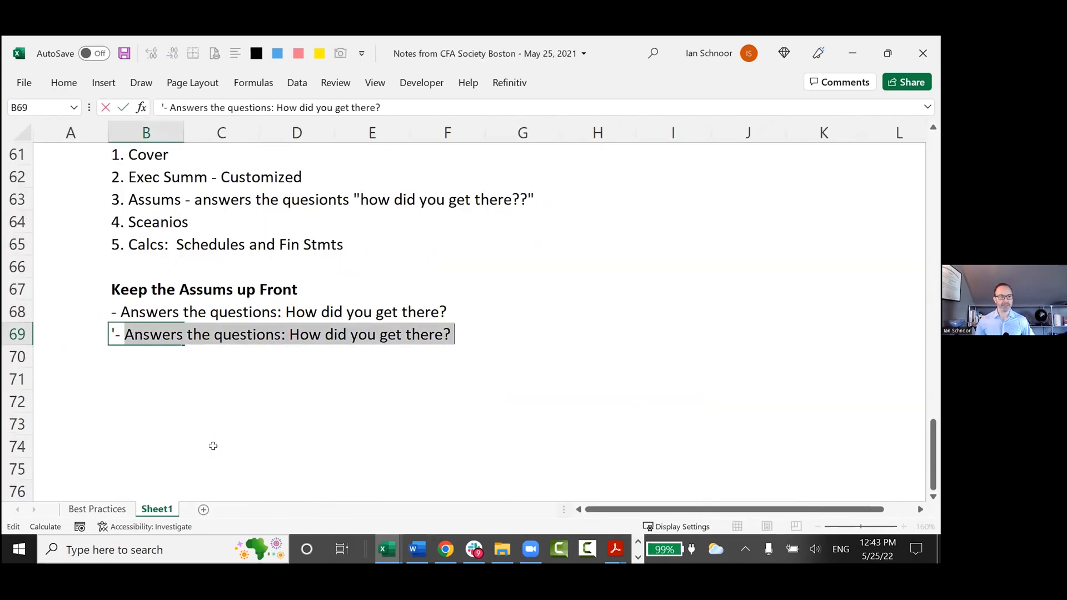
text(Very easy to build)
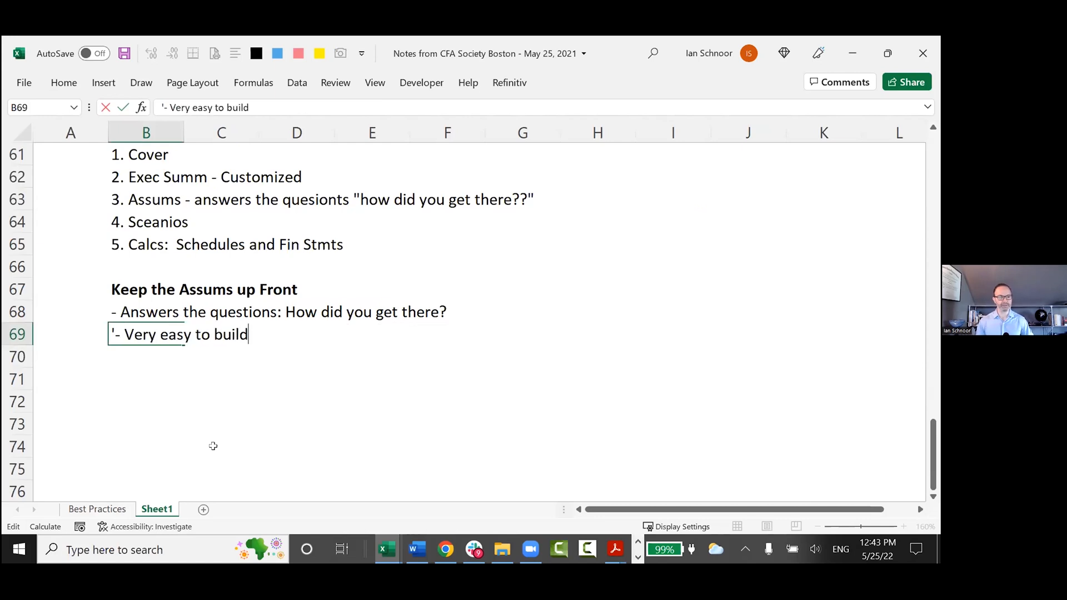
text( IF you have a strong )
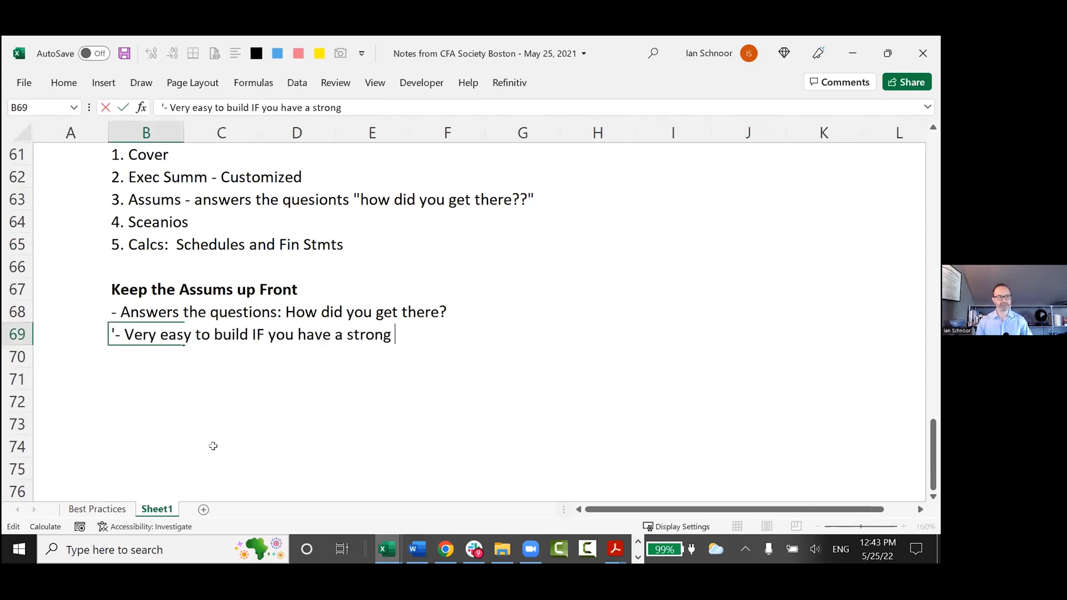
text(plan)
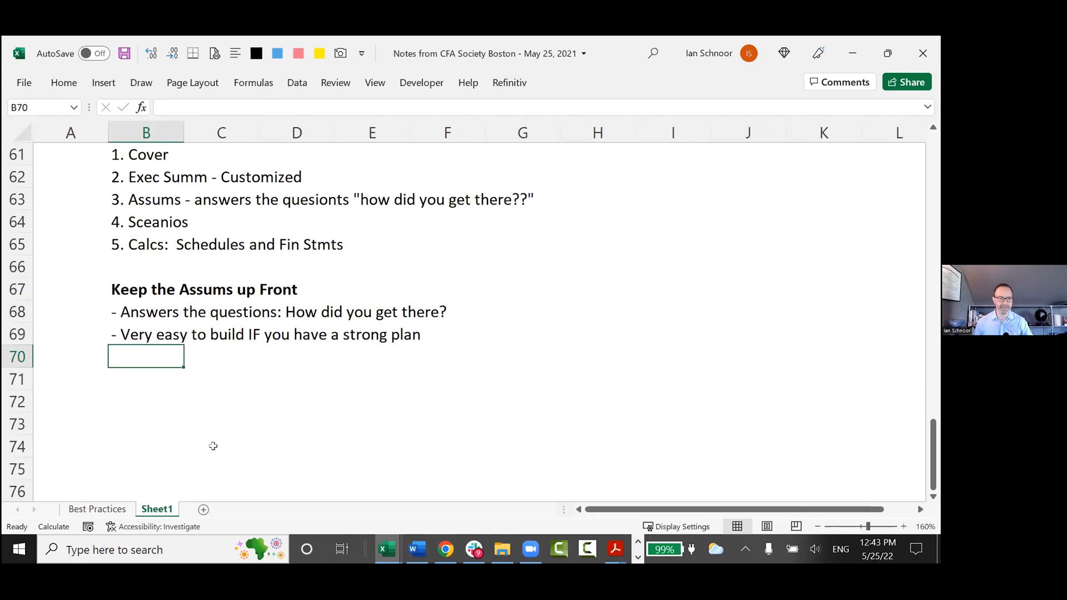
Enter the note "- Some people resist this concept" in B70, removing the stray space inside "people".
text('- So)
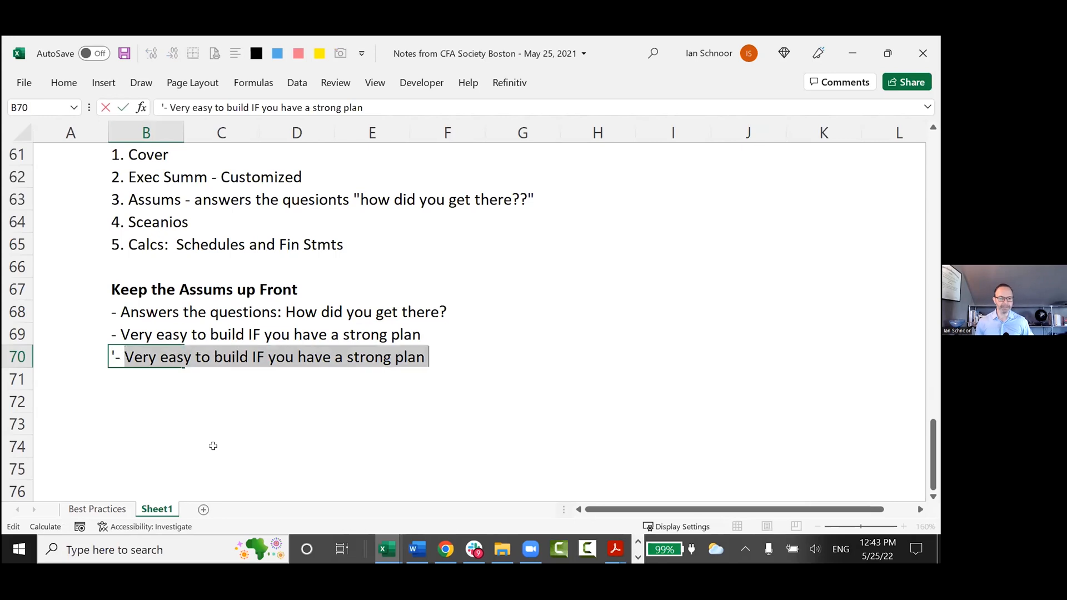
text(me p eople)
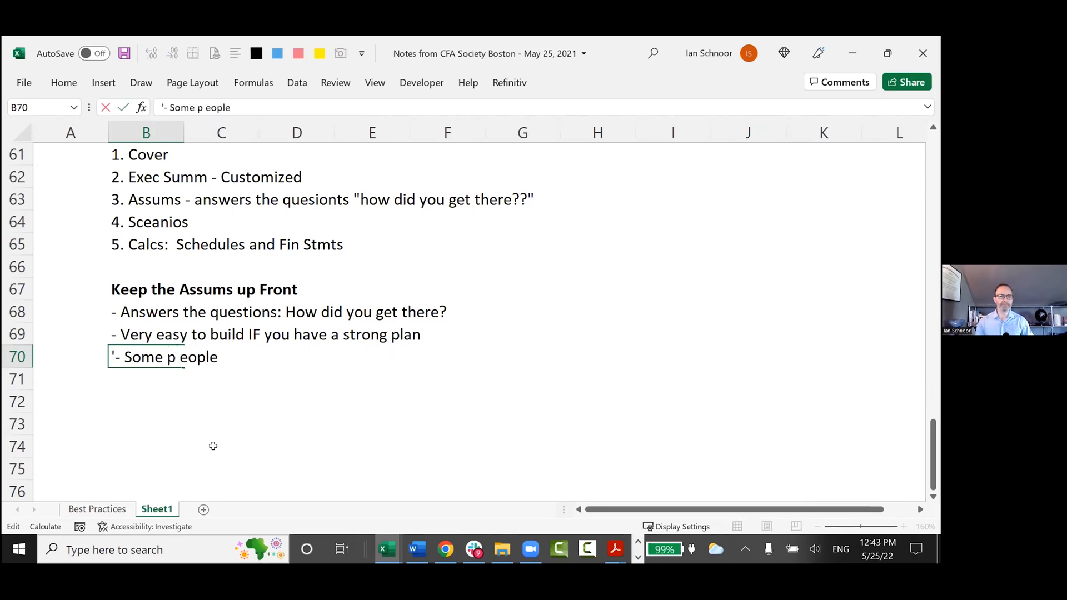
text( resist this)
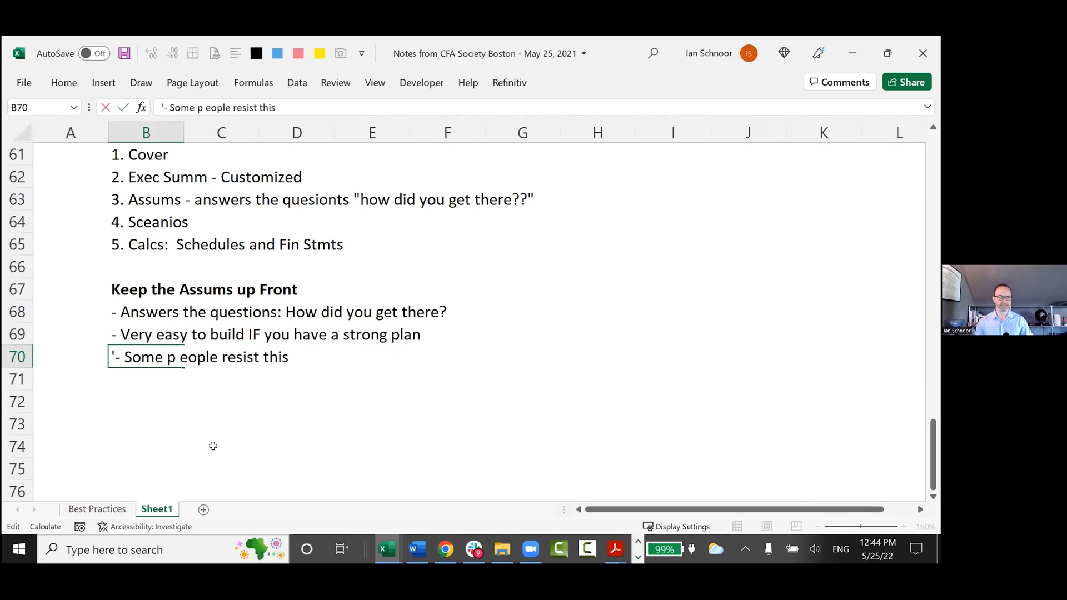
text( concept)
key(Return)
key(Up)
key(F2)
key(Home)
key(ctrl+Right)
key(ctrl+Right)
key(ctrl+Right)
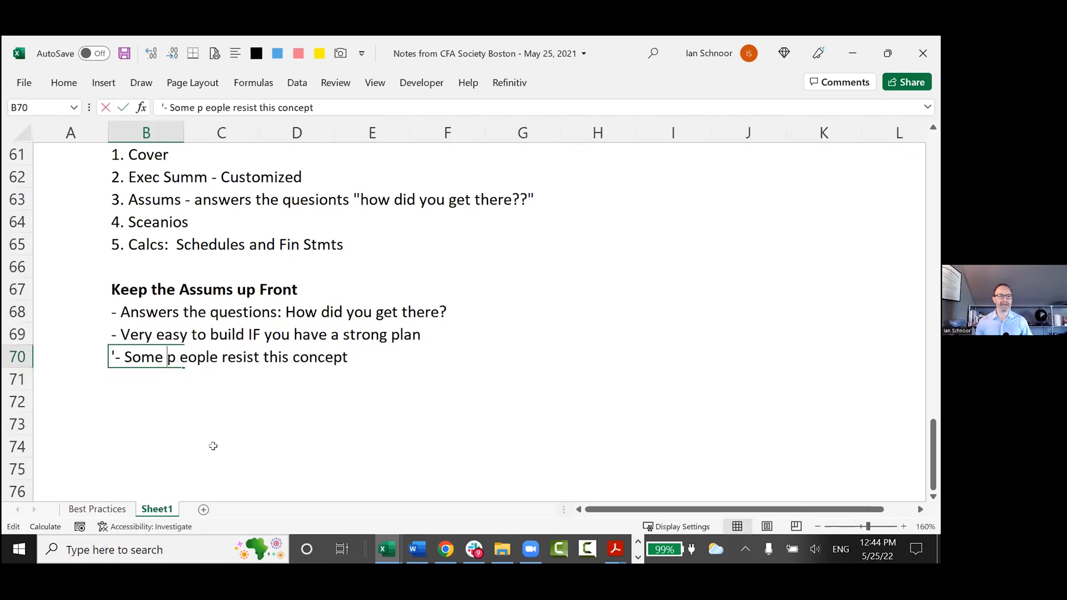
key(BackSpace)
key(Return)
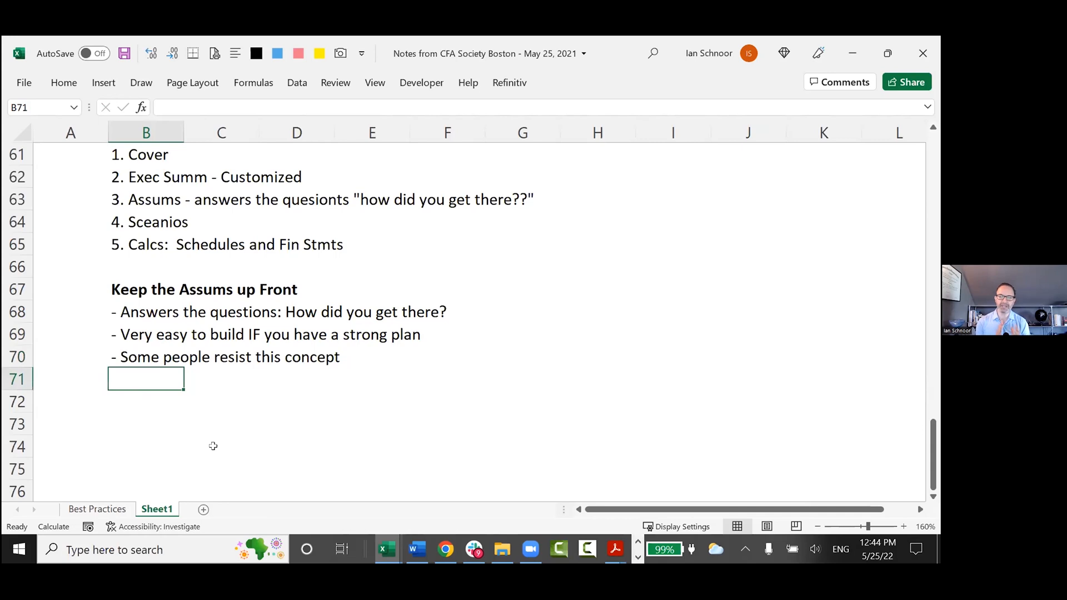
Highlight the rows of the first two notes under "Keep the Assums up Front".
key(Up)
key(Up)
key(Up)
key(shift+space)
key(shift+Down)
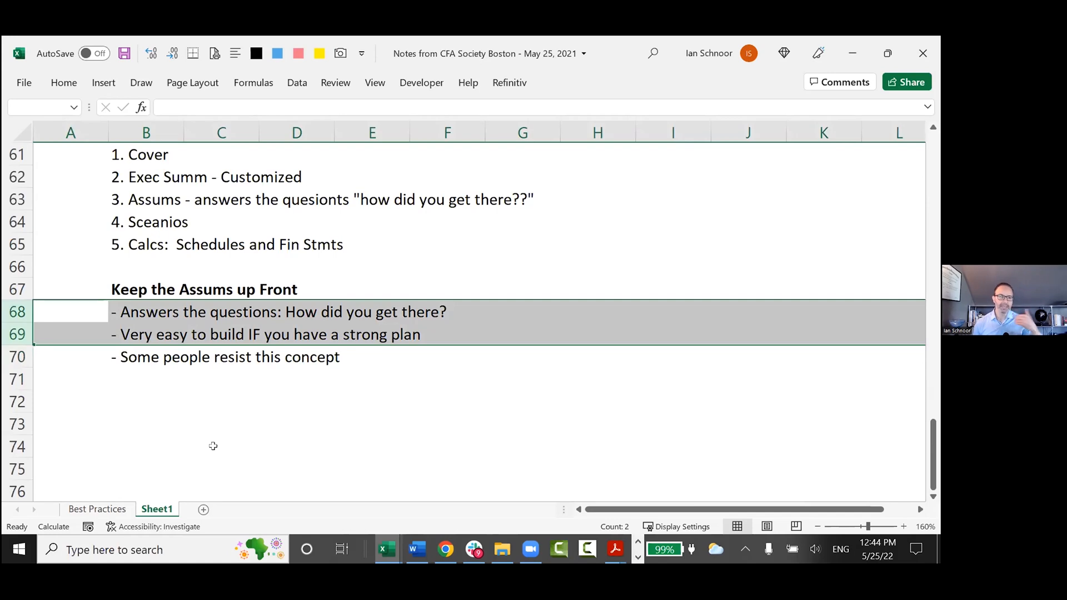
Clear the row highlight and go through the three notes under the heading one at a time.
key(Left)
key(Right)
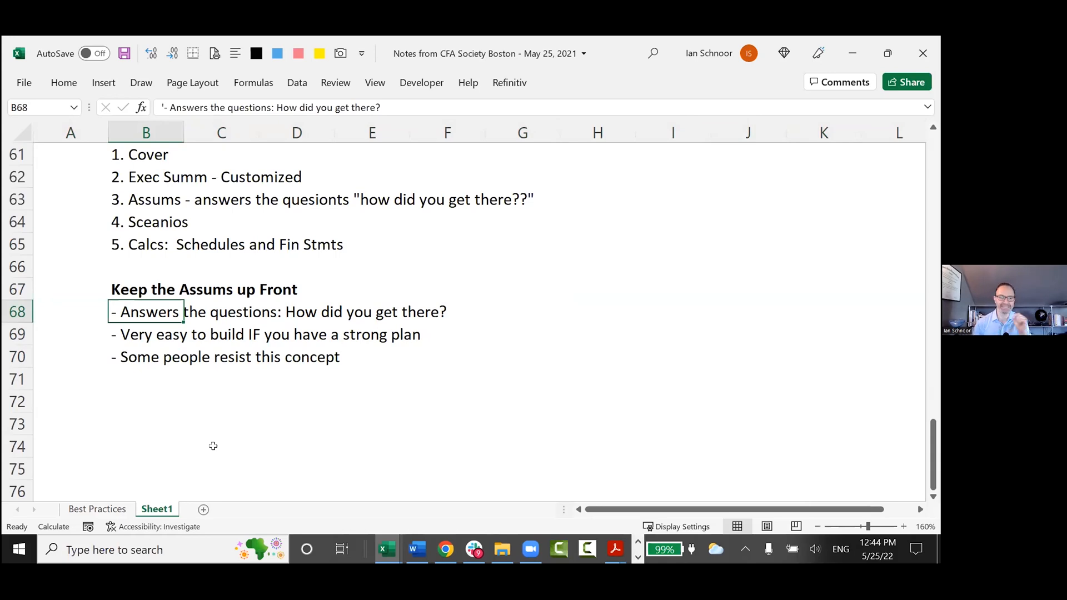
key(Down)
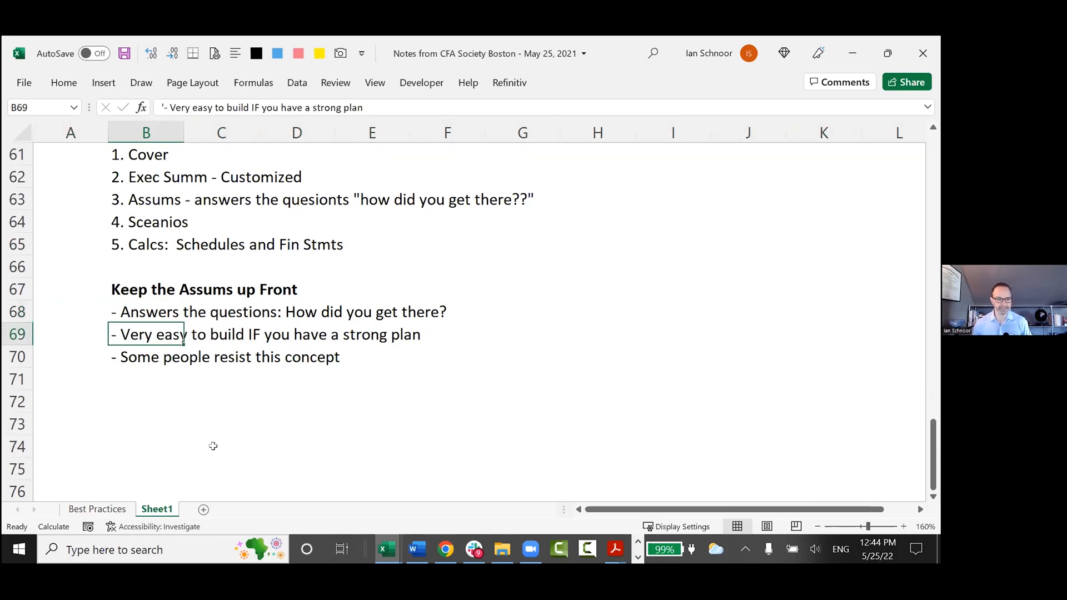
key(Down)
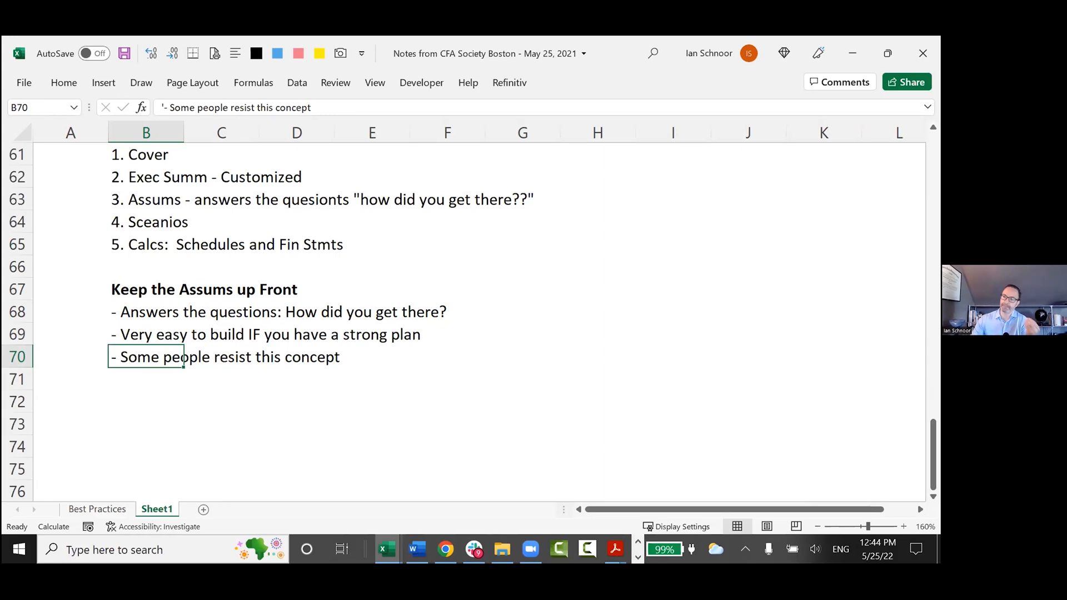
Switch back to the Henderson Model workbook and examine the cost and depreciation inputs on the Assumptions sheet.
key(alt+Tab)
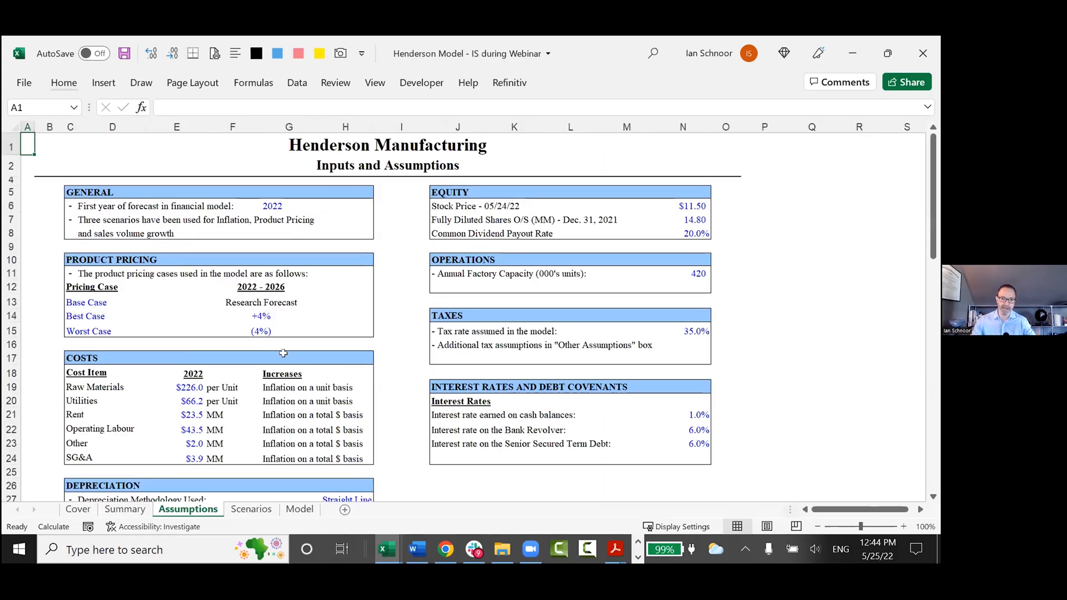
scroll(283, 354, down, 7)
scroll(283, 363, up, 7)
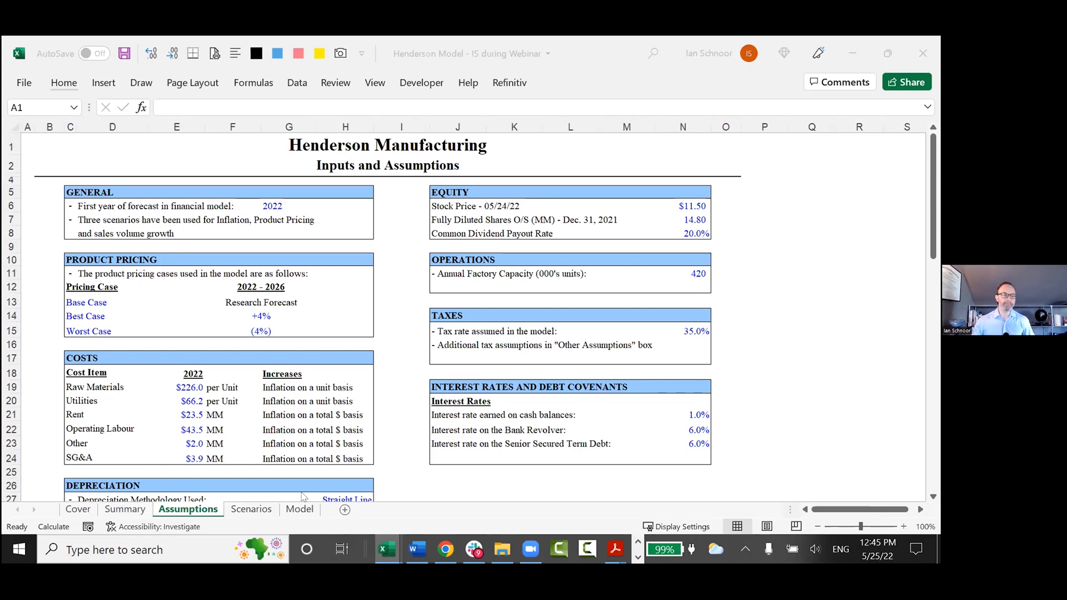
scroll(295, 444, down, 1)
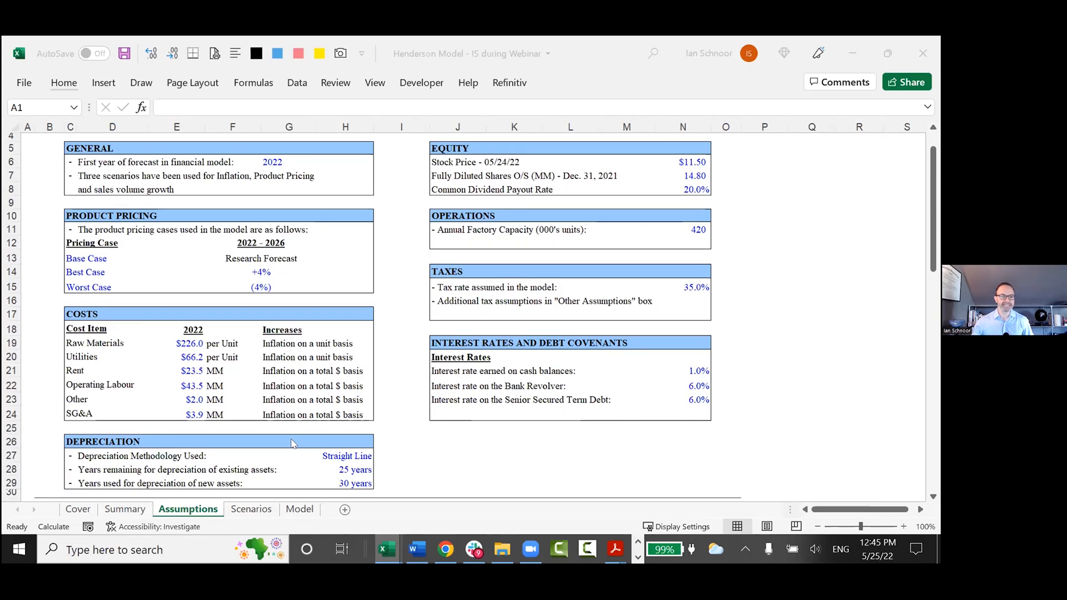
click(166, 344)
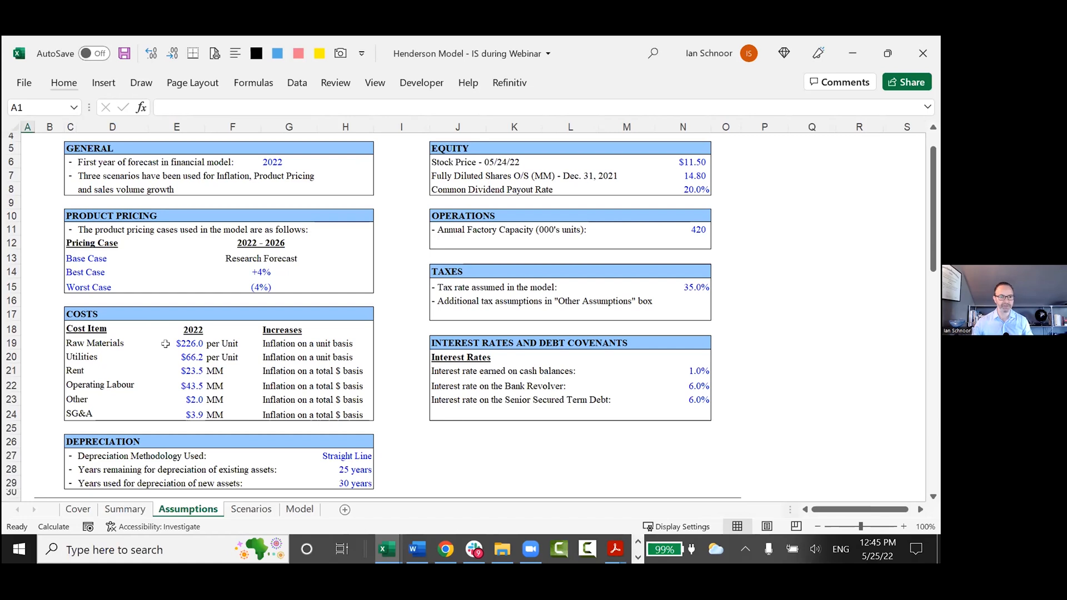
In the notes workbook, extend the B70 note with ", because they want to change an asssum and see the results right away!".
click(166, 344)
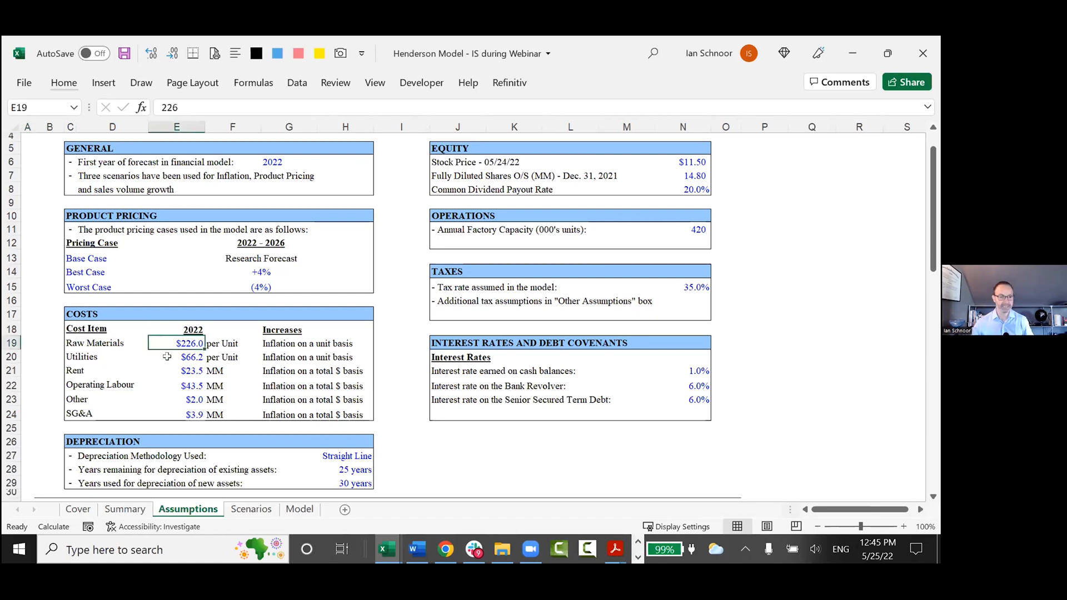
key(alt+Tab)
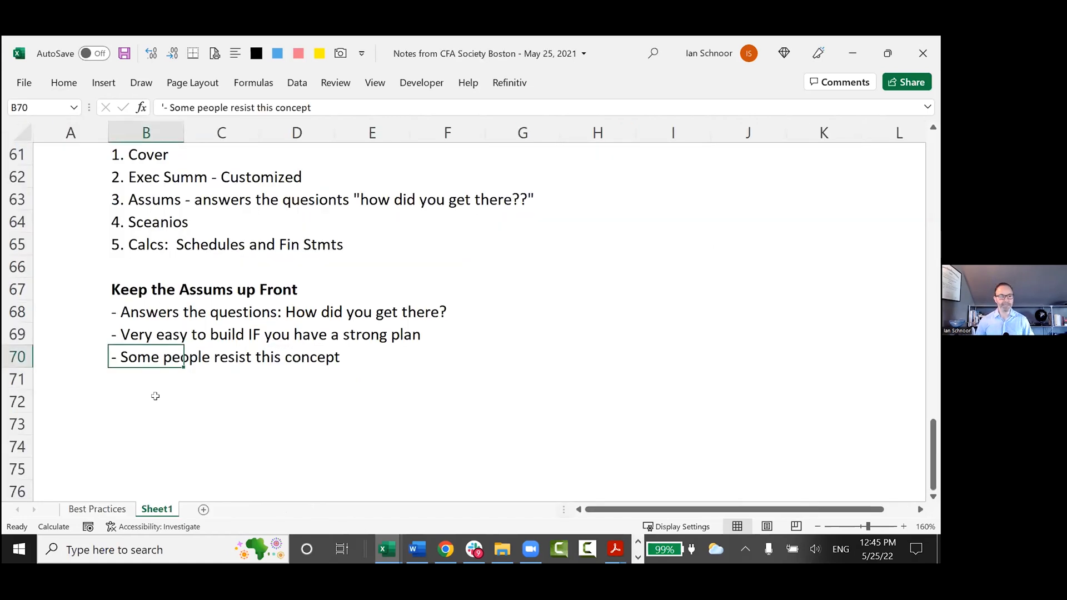
key(F2)
text(, because they )
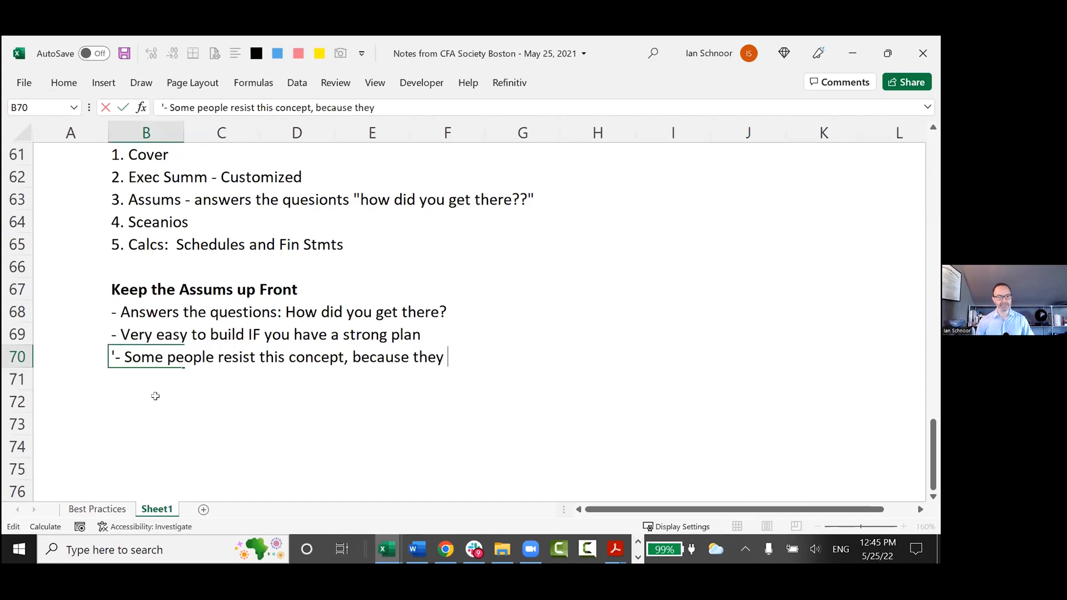
text(want to change an as)
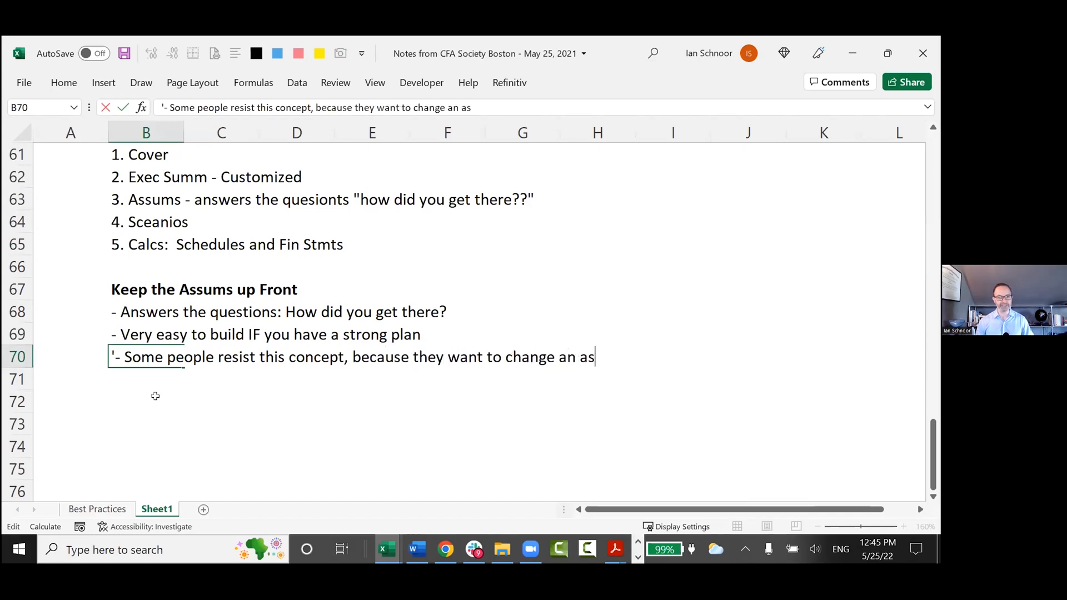
text(ssums)
key(BackSpace)
text(an asssum and see the results right away!)
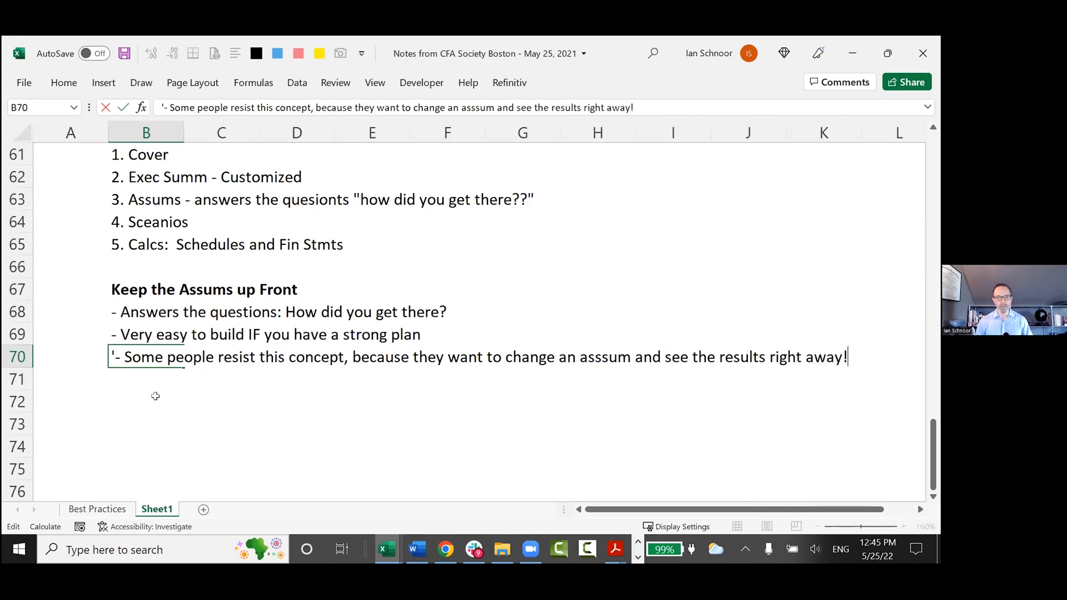
key(Return)
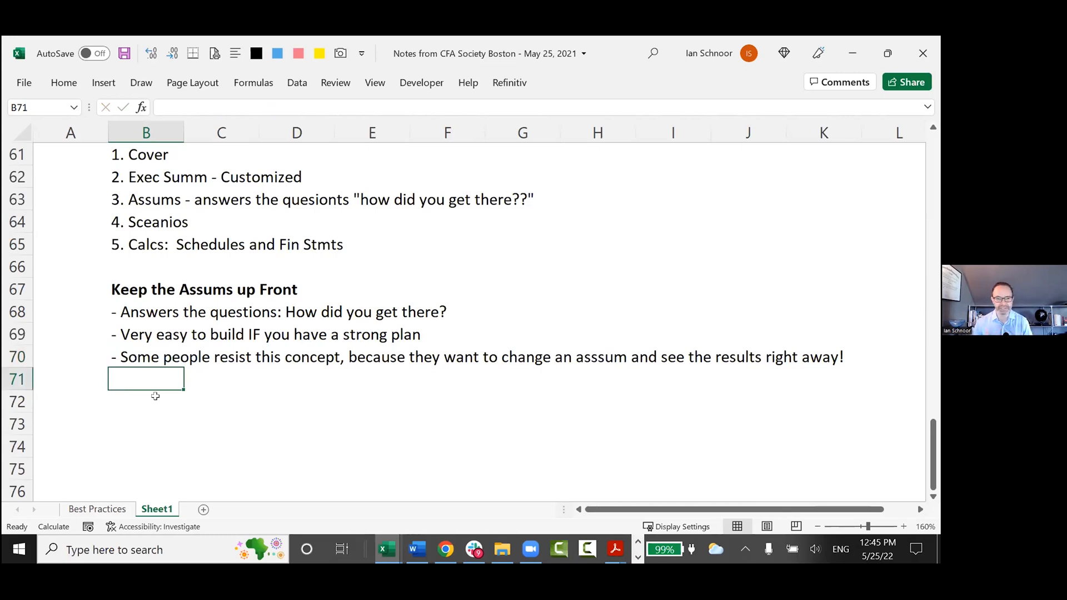
Switch to the Henderson Model workbook and set the 2022 Raw Materials cost in E19 to 250.
key(Up)
key(Up)
key(Up)
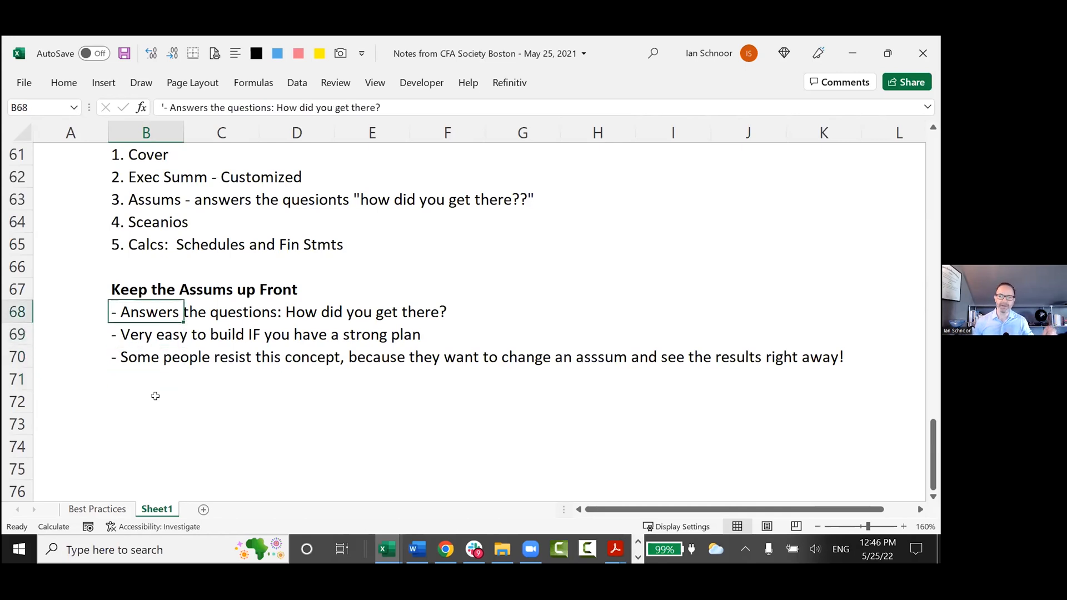
key(alt+Tab)
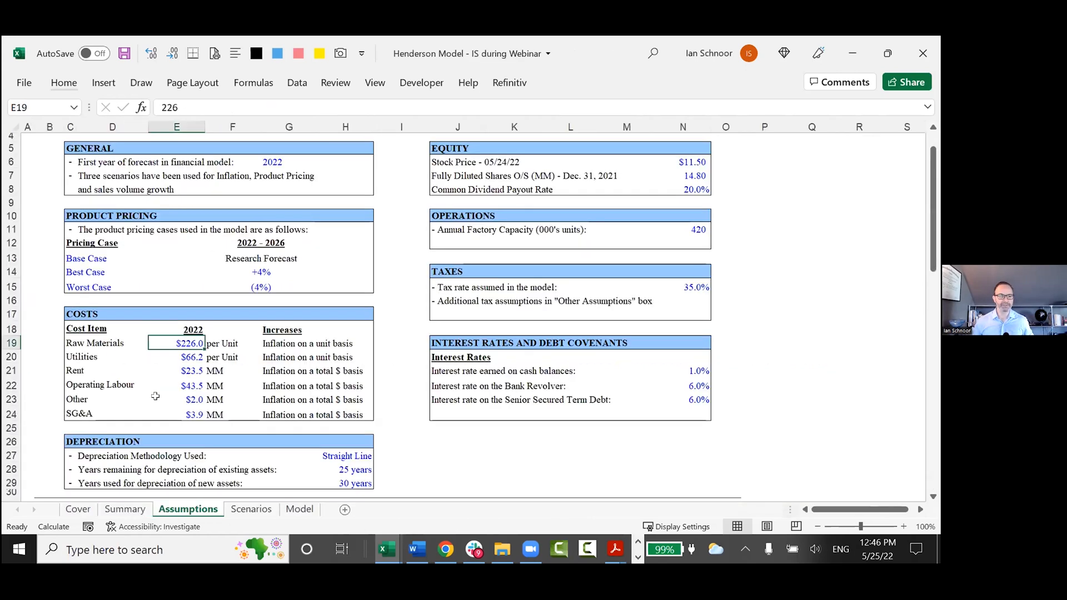
scroll(156, 396, up, 1)
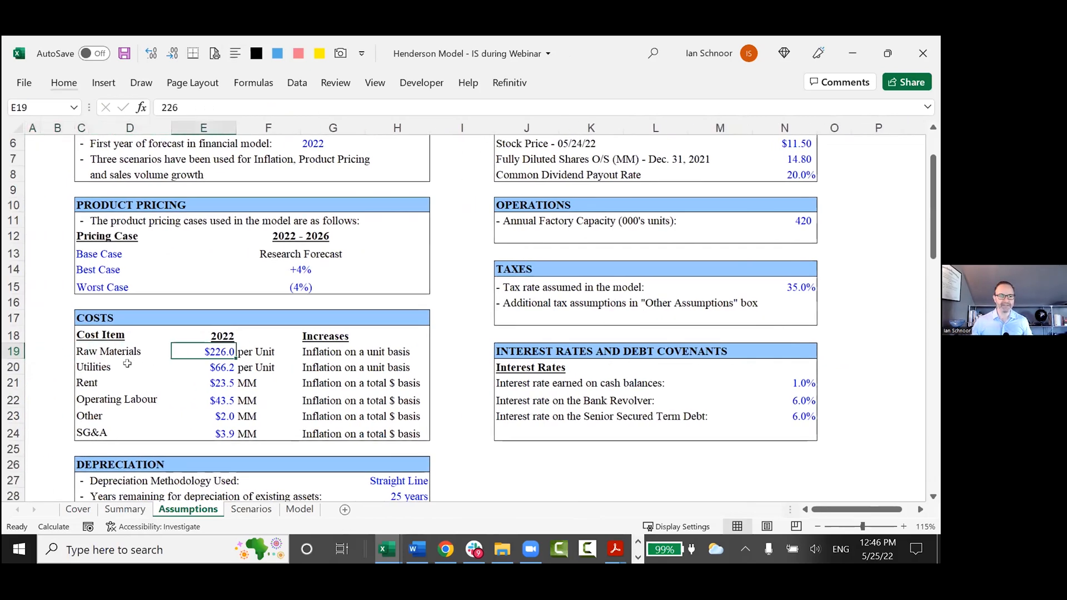
scroll(97, 362, down, 1)
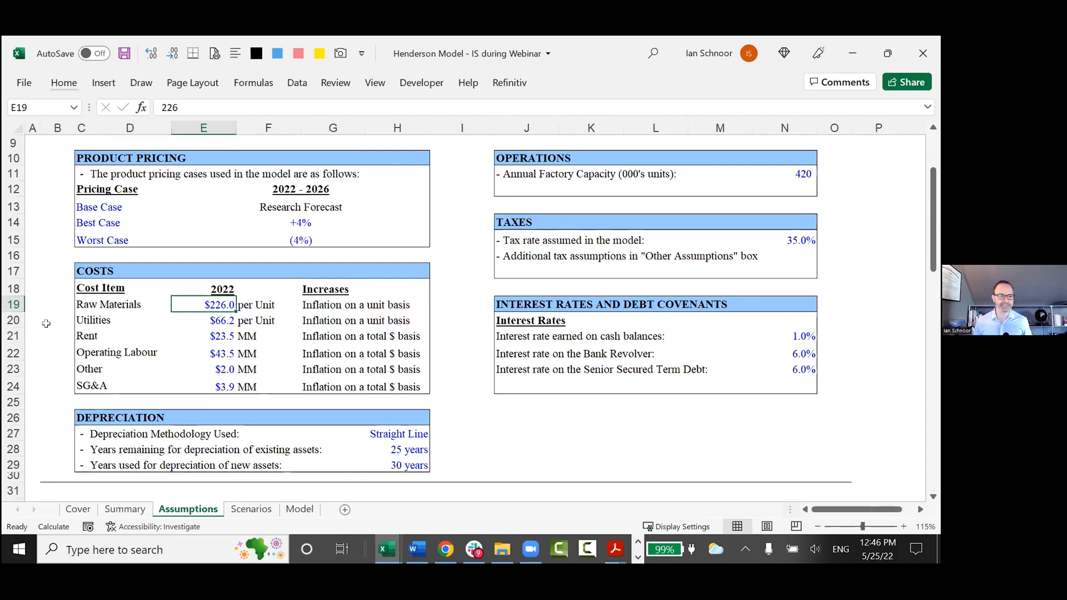
text(250)
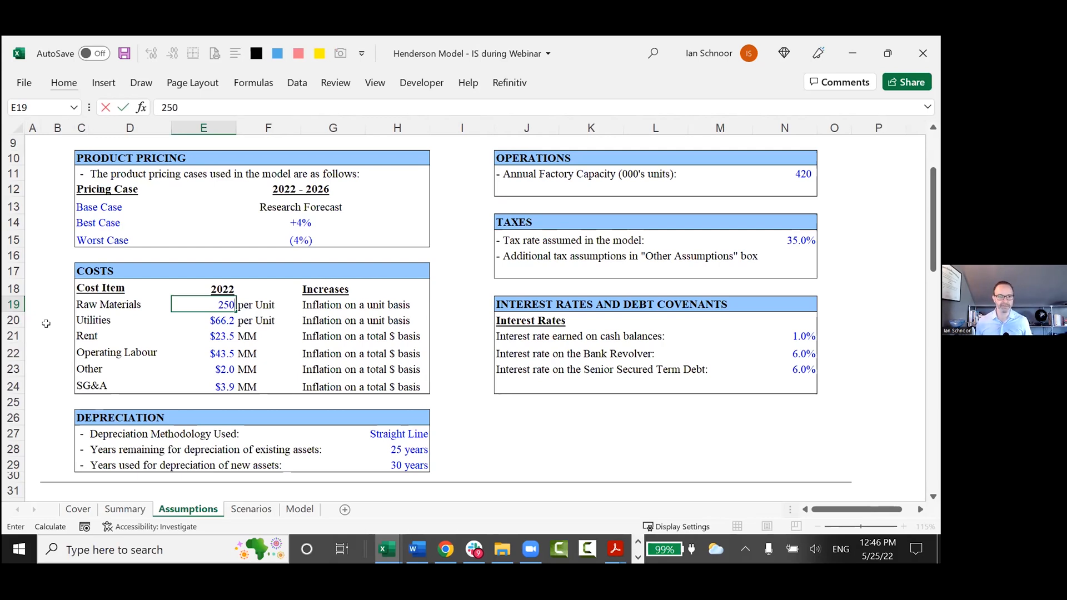
key(Return)
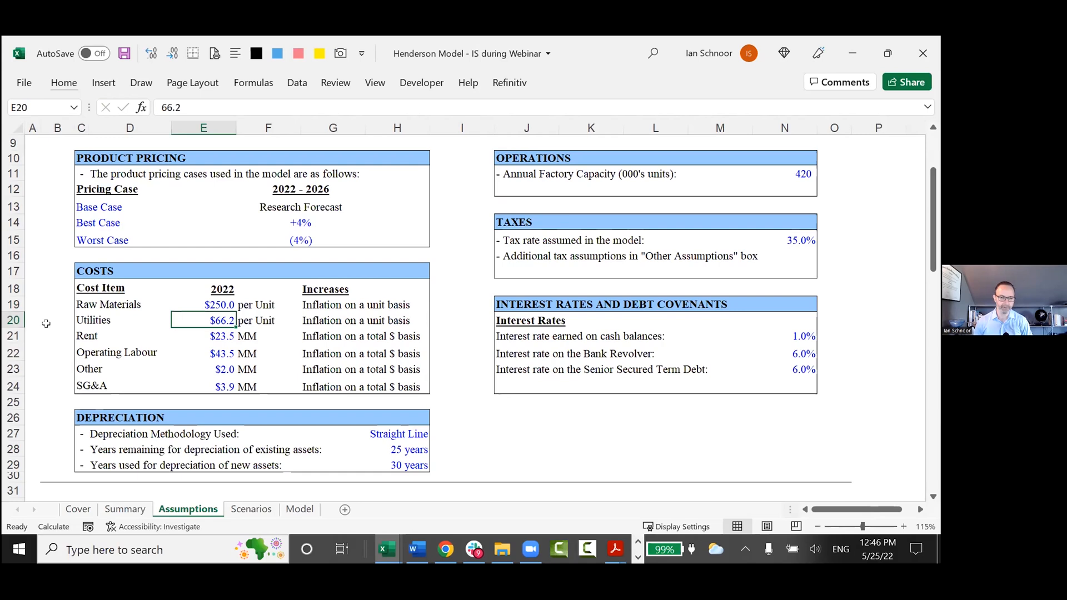
key(Up)
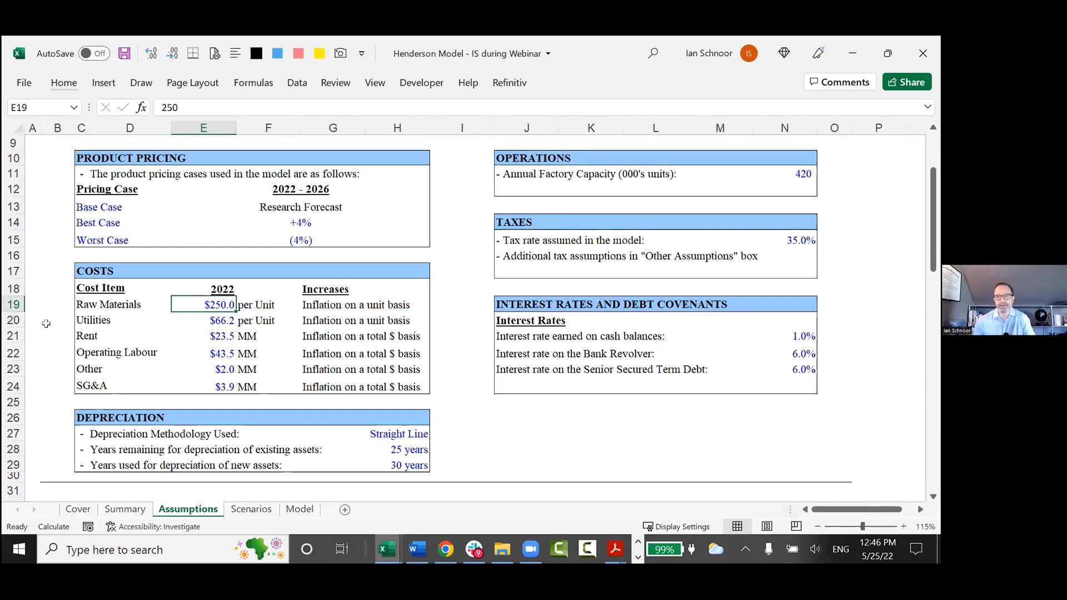
scroll(46, 323, down, 1)
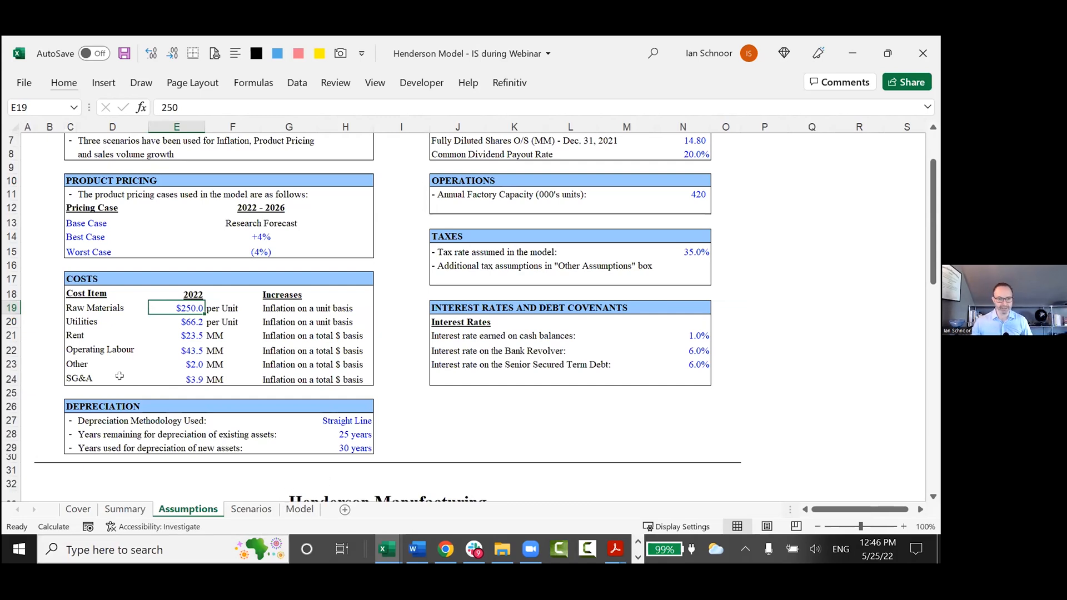
Return to the notes workbook, duplicate the B70 note in B71, and select its text after the dash for replacement.
key(alt+Tab)
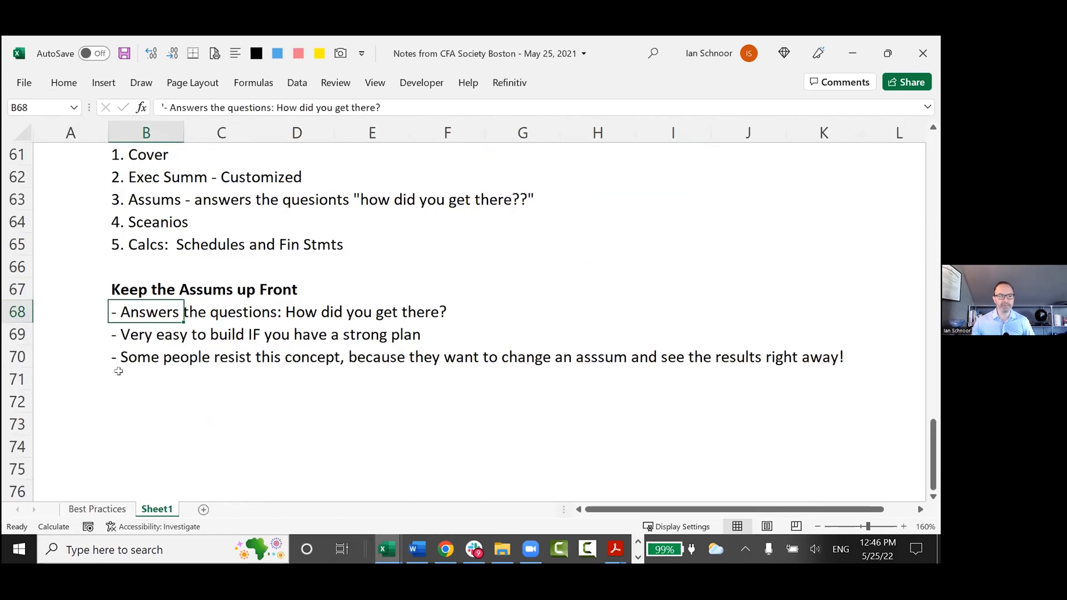
click(135, 348)
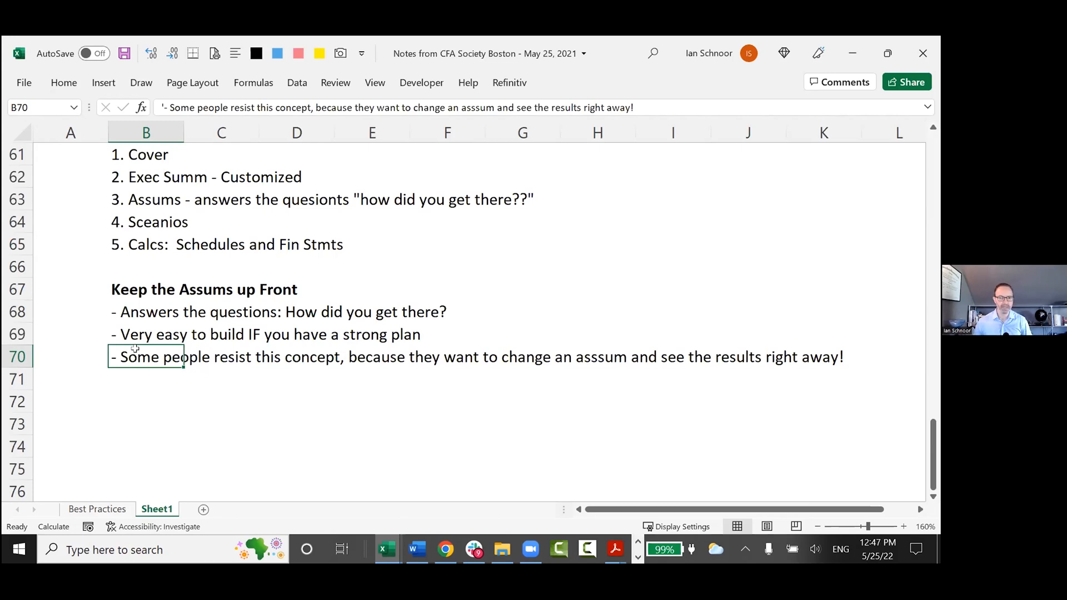
key(Down)
key(F2)
text('- Some people resist this concept, because they want to change an asssum and see the results right away!)
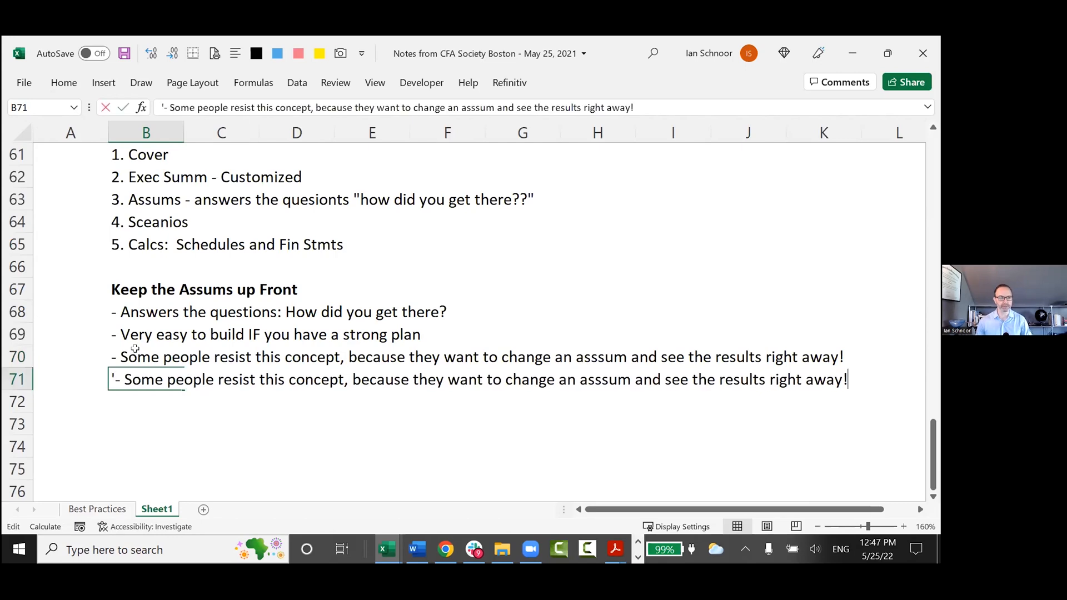
key(Home)
key(shift+End)
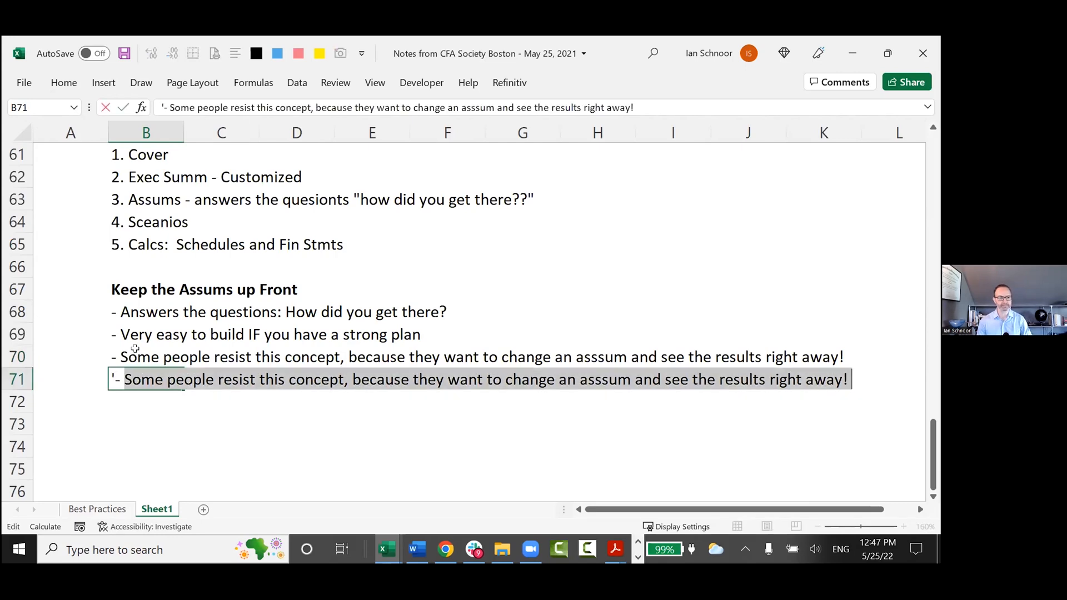
Replace the selected text in B71 with "Three great options to get the best of both worlds (".
text(Three great options to )
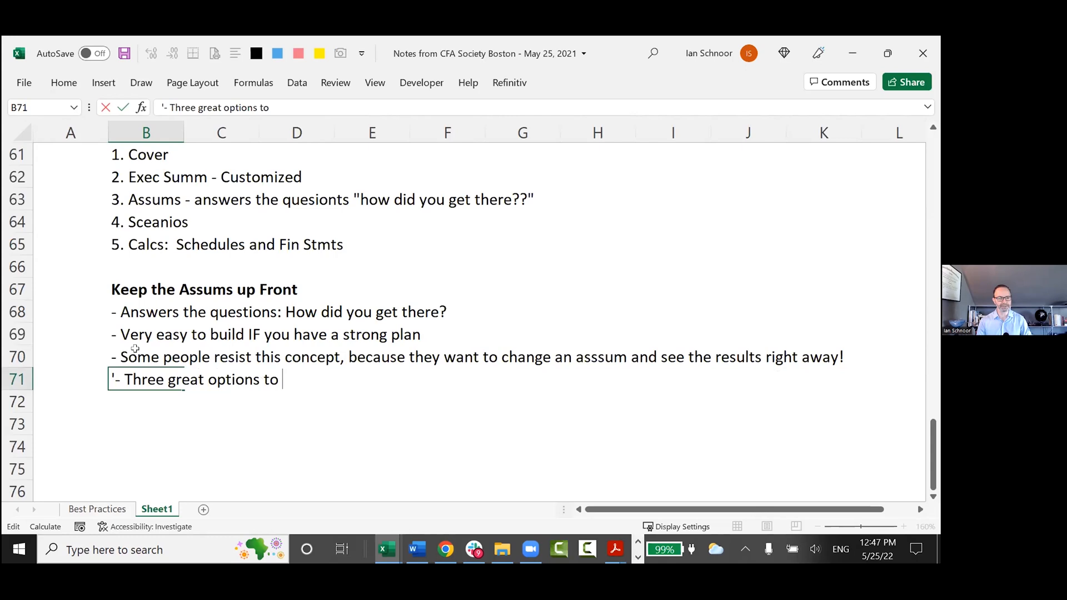
text(bget)
key(BackSpace)
key(BackSpace)
key(BackSpace)
text(get the bge)
key(BackSpace)
text(st)
key(BackSpace)
key(BackSpace)
key(BackSpace)
text(est of both )
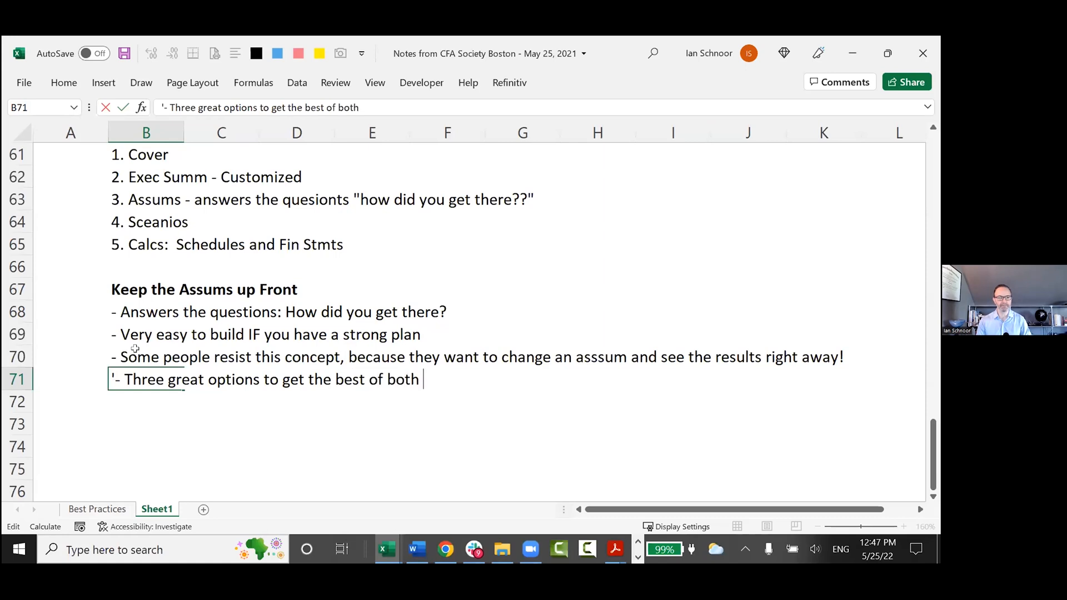
text(worlds ()
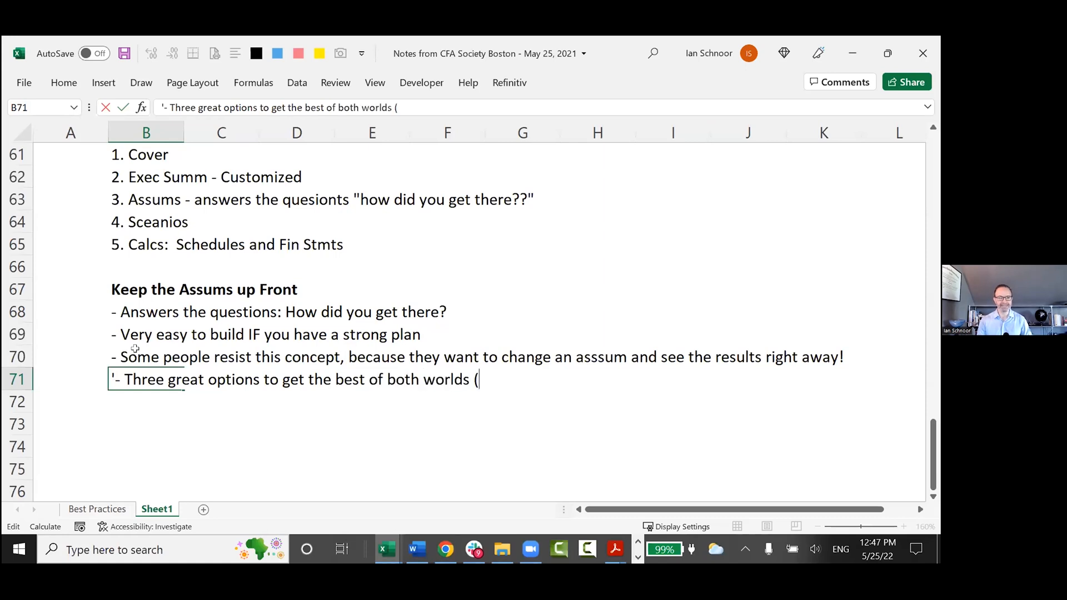
text(assums up fron)
Complete the parenthesis in the B71 note with "assums up front AND see results right away)".
key(BackSpace)
text(t AND see results right away)
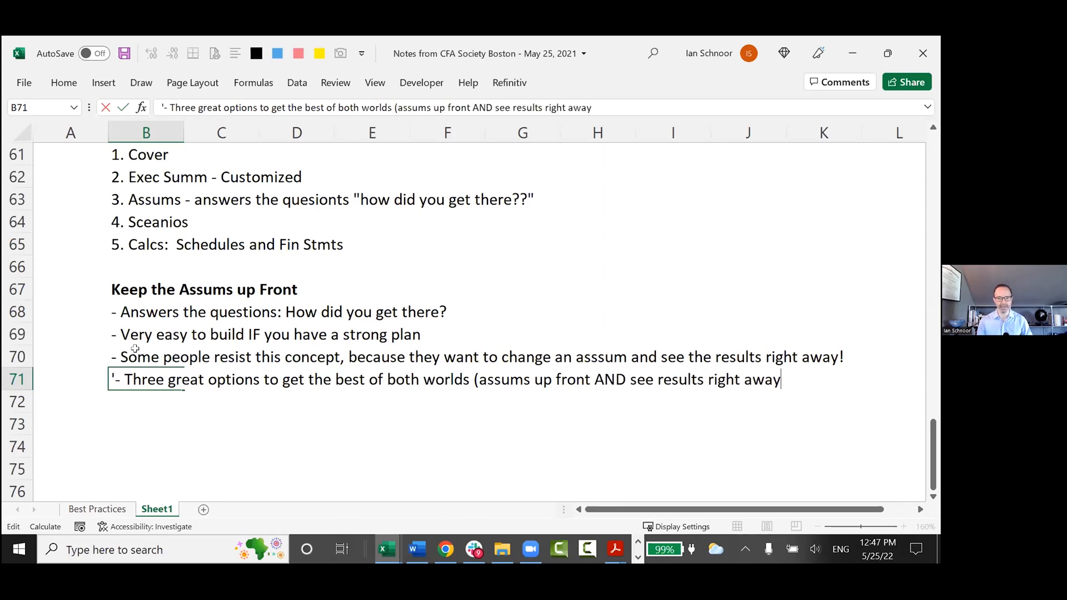
text())
key(Return)
key(Return)
Enter the indented item "1. Have a summary box on Assums tab" in B73, leaving row 72 blank.
text(1. )
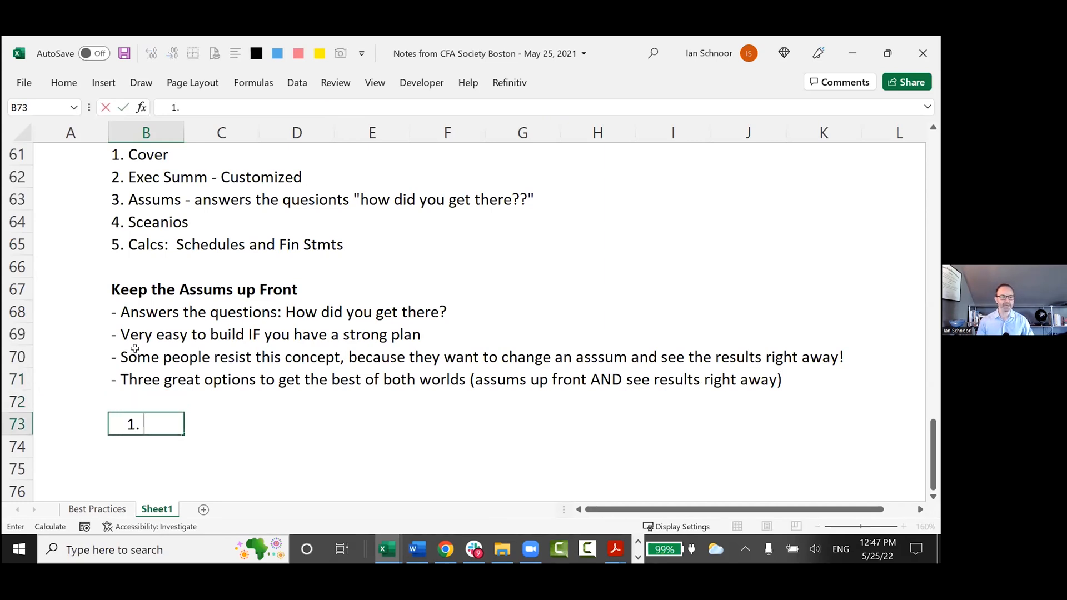
text(Have an)
key(BackSpace)
key(BackSpace)
text(summay)
key(BackSpace)
text(ry box on )
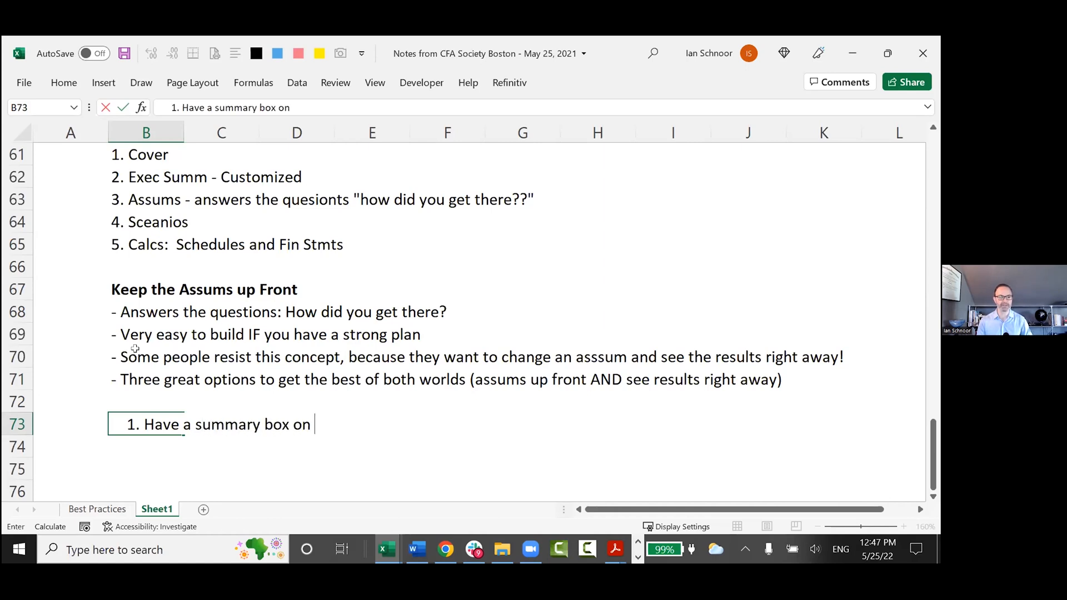
text(Assums tab)
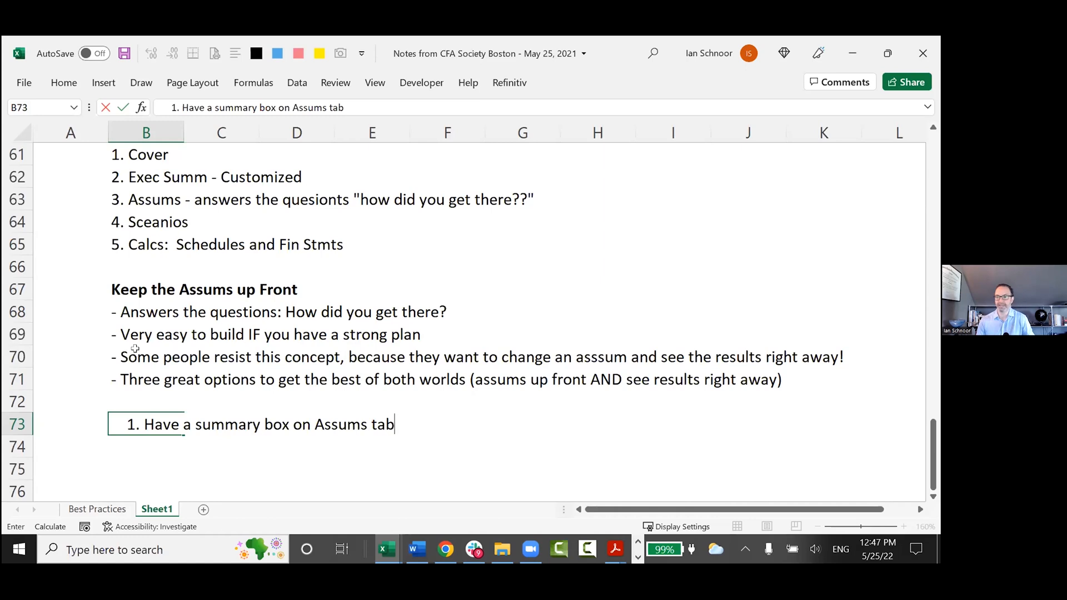
key(Return)
Set the height of the blank row 72 to 6 and return to the empty cell B74.
key(Up)
key(Up)
key(alt+o)
text(re6)
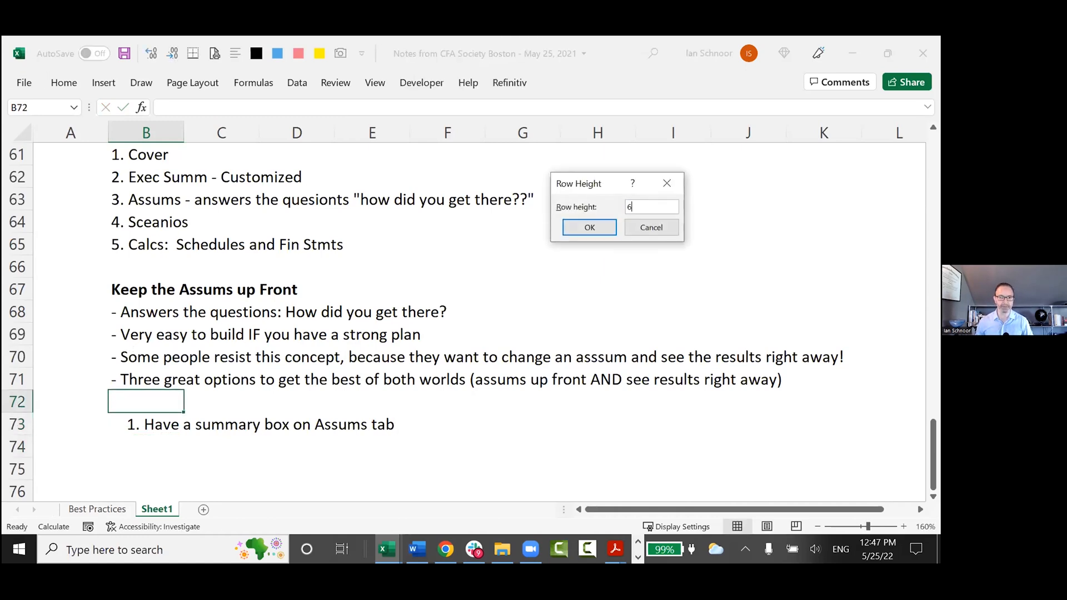
key(Return)
key(Down)
key(Down)
scroll(129, 351, down, 1)
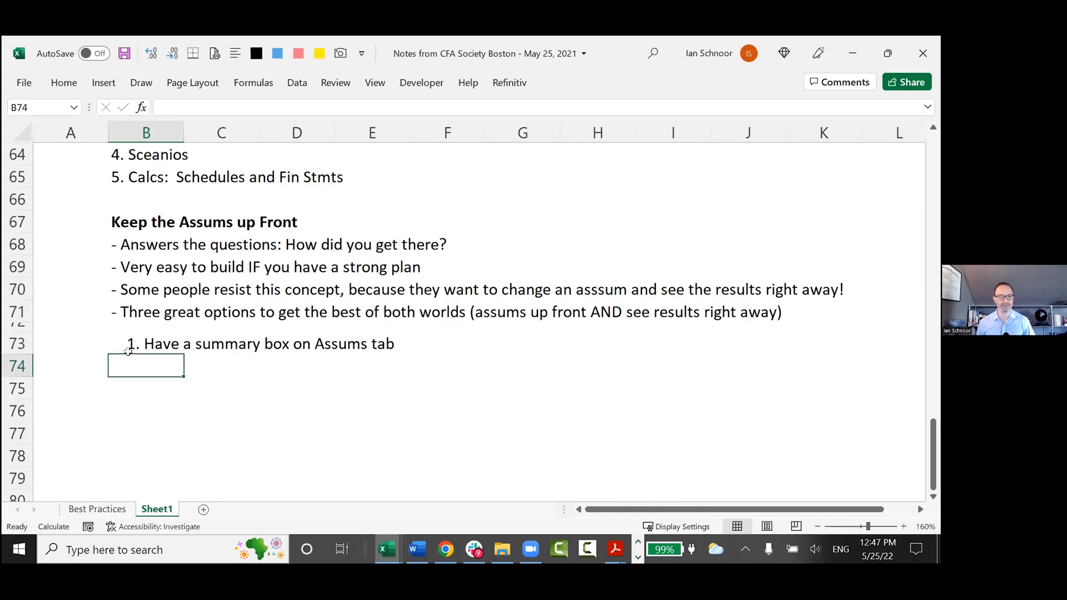
In the Henderson Model workbook, copy the "INTEREST RATES AND DEBT COVENANTS" header band to row 26, starting at J26.
key(alt+Tab)
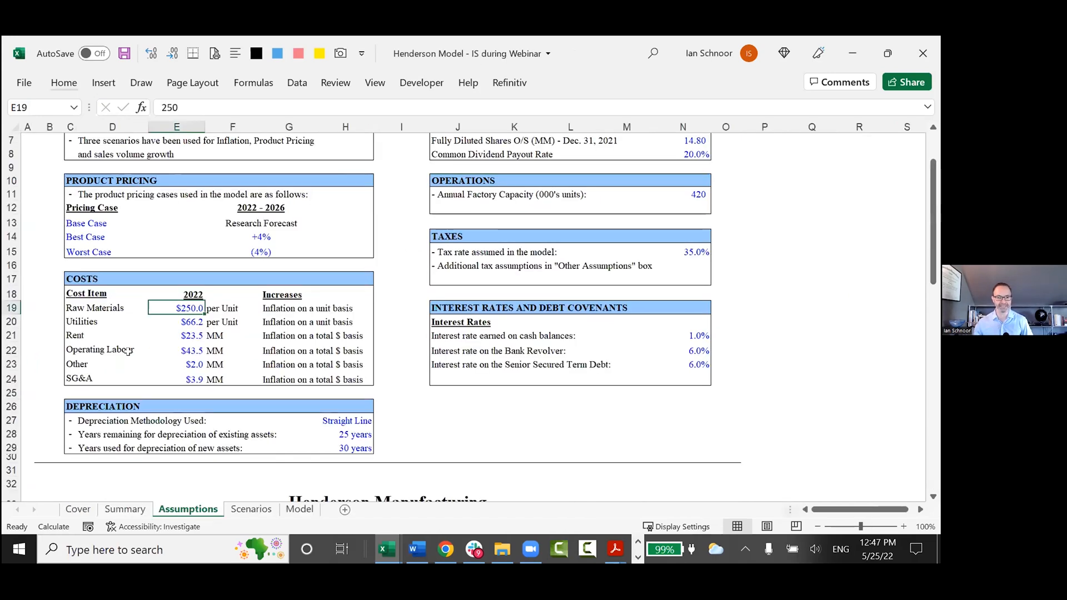
click(453, 305)
key(shift+Right)
key(shift+Right)
key(shift+Right)
key(shift+Right)
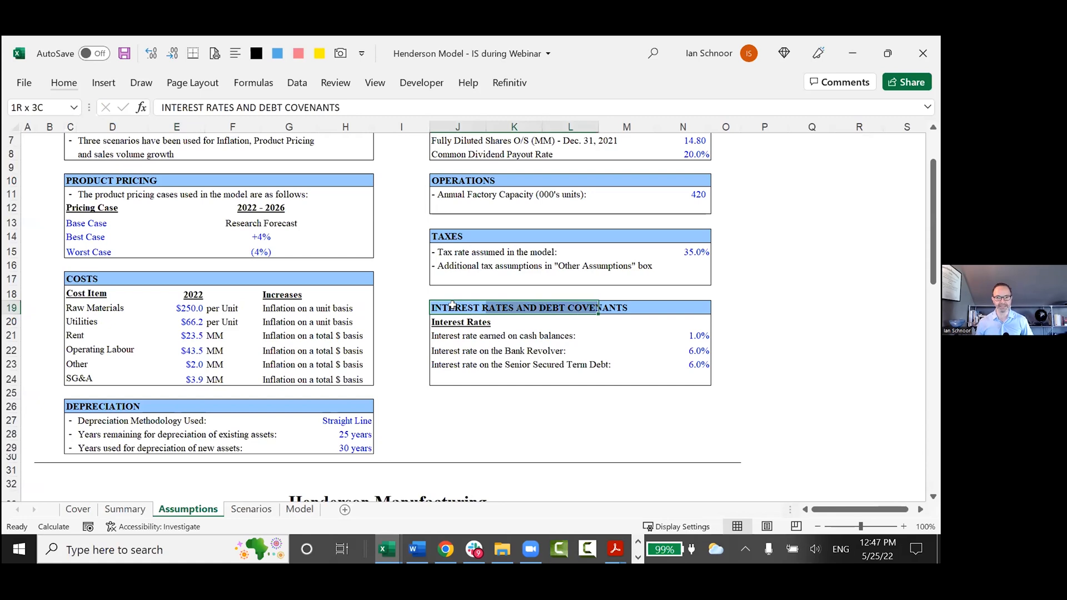
key(ctrl+c)
key(Down)
key(Down)
key(Down)
key(Down)
key(Down)
key(Down)
key(Down)
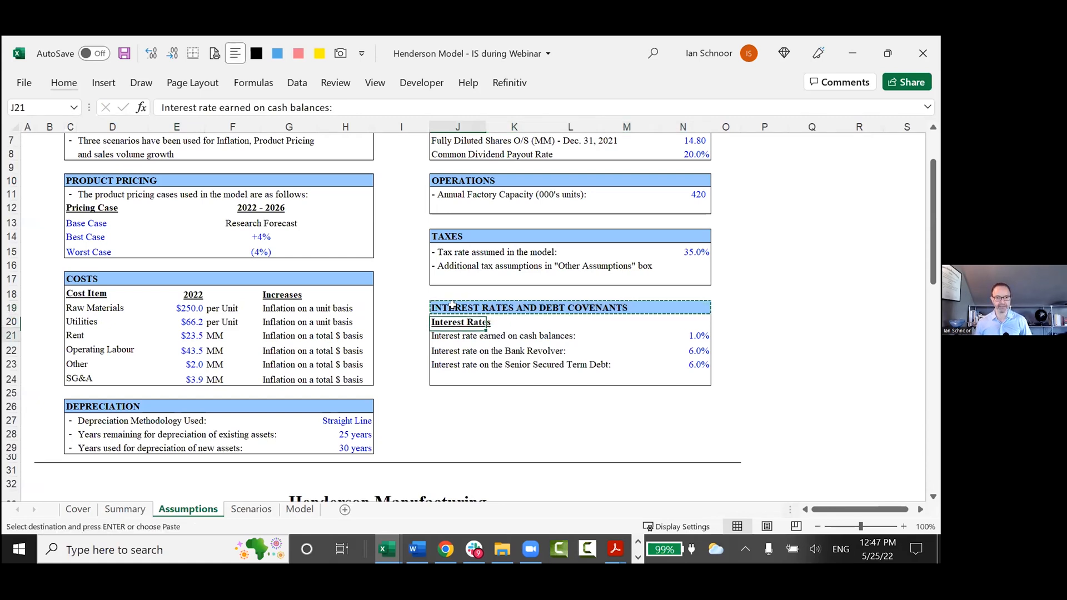
key(shift+Right)
key(shift+Right)
key(shift+Right)
key(shift+Right)
key(ctrl+v)
Retitle the copied header in J26 as "MODEL OUTPUTS" and move to the cell below it.
text(o)
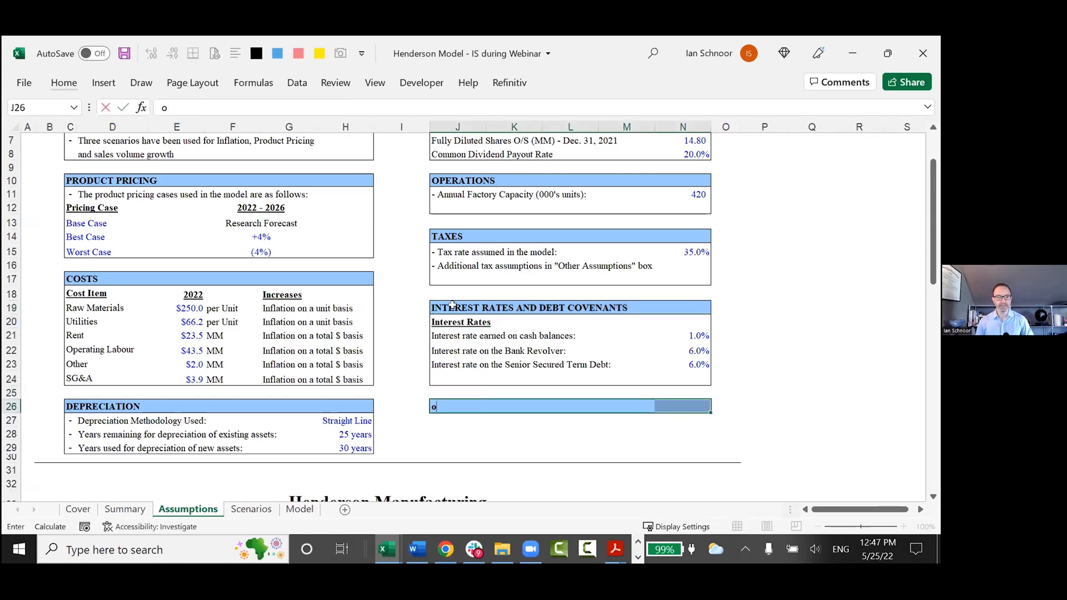
text(MODEL OUTPUTS)
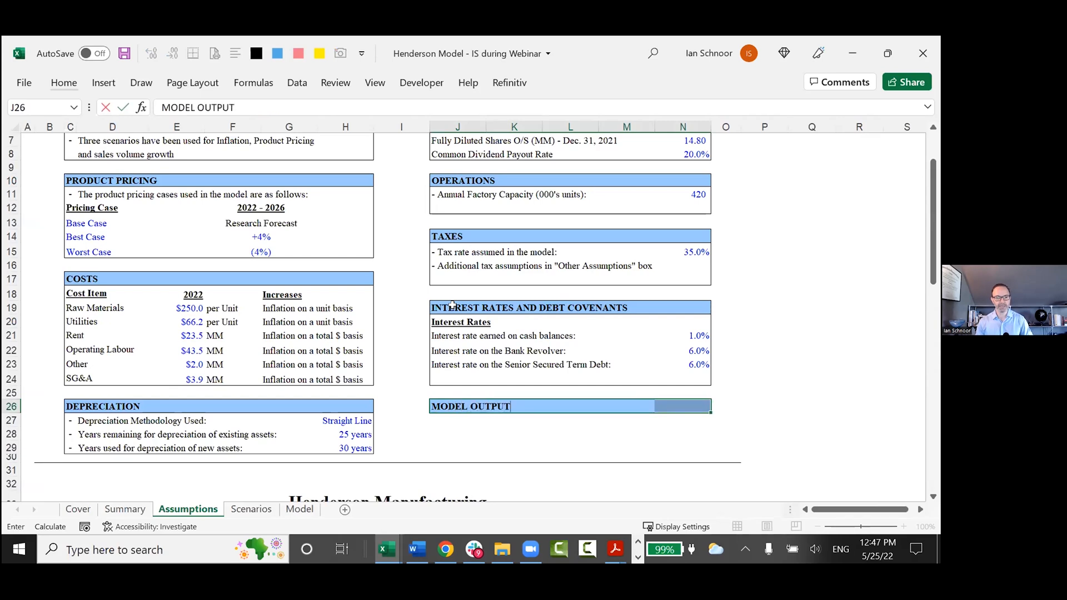
key(Return)
key(Down)
key(Left)
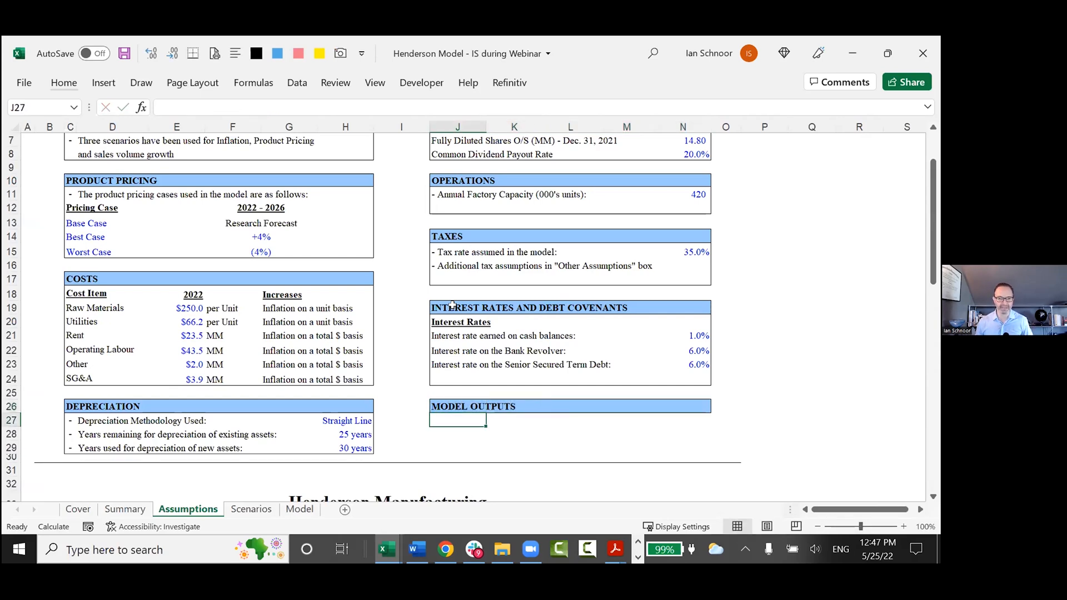
Draw an outline border around J27:N29 to form the box under the "MODEL OUTPUTS" header.
key(shift+Down)
key(shift+Down)
key(shift+Down)
key(shift+Up)
key(shift+Right)
key(shift+Right)
key(shift+Right)
key(shift+Right)
key(Down)
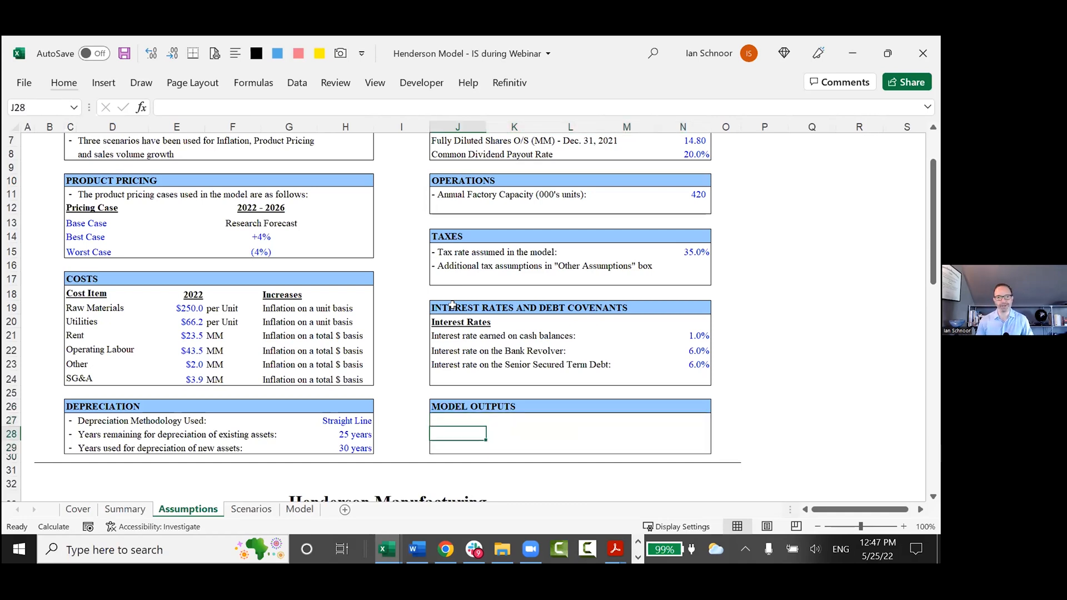
Enter the row labels "EBITDA" in J28 and "Net Inc" in J29 of the Model Outputs box.
text(ebitd)
key(BackSpace)
key(BackSpace)
key(BackSpace)
key(BackSpace)
key(BackSpace)
text(EBITDA)
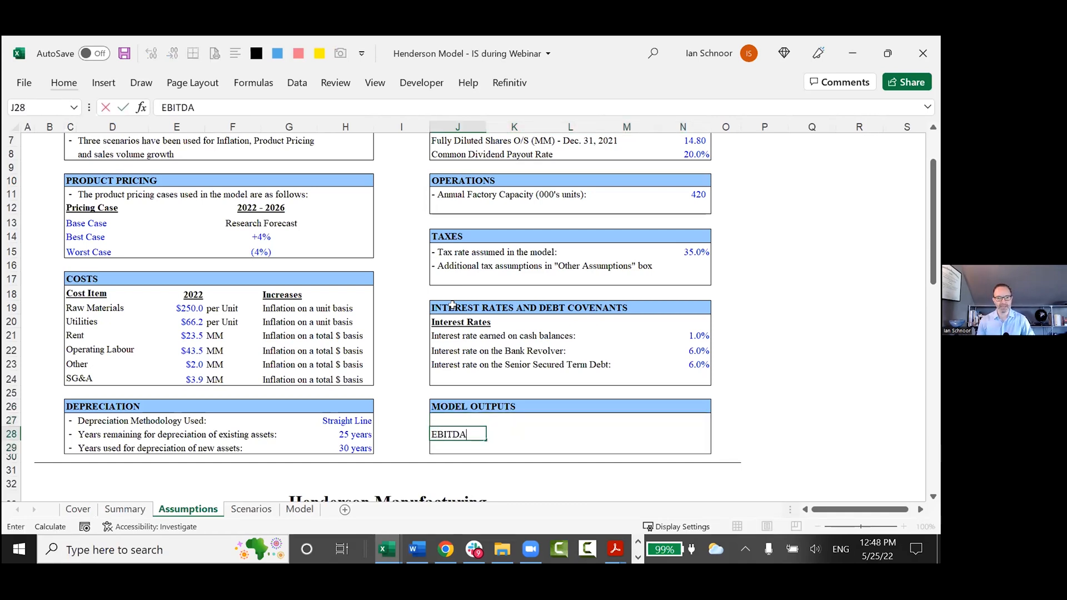
key(Return)
text(Net4 I)
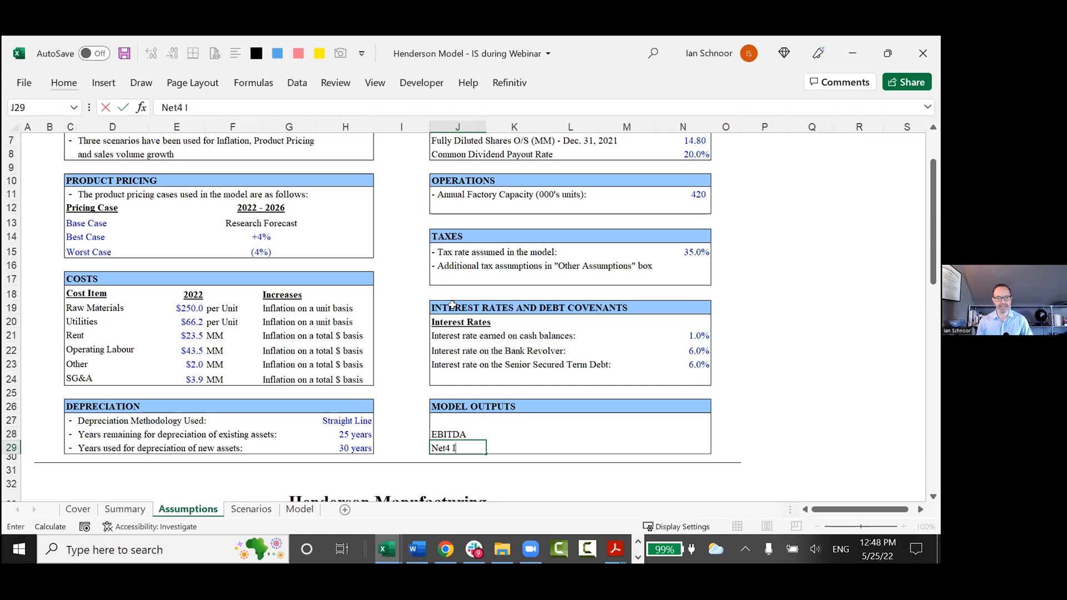
text(nc)
key(Return)
Link L27 in the Model Outputs box to the 2022 year heading in E18 of the Costs box.
key(Up)
key(Up)
key(Right)
key(Right)
key(Up)
text(=)
key(Left)
key(Left)
key(Left)
key(Left)
Enter the formula =L27+1 in M27 and fill it across to N27 for the following years.
key(Left)
key(Left)
key(Up)
key(Up)
key(Up)
key(Up)
key(Up)
key(Up)
key(Up)
key(Left)
key(Up)
key(Up)
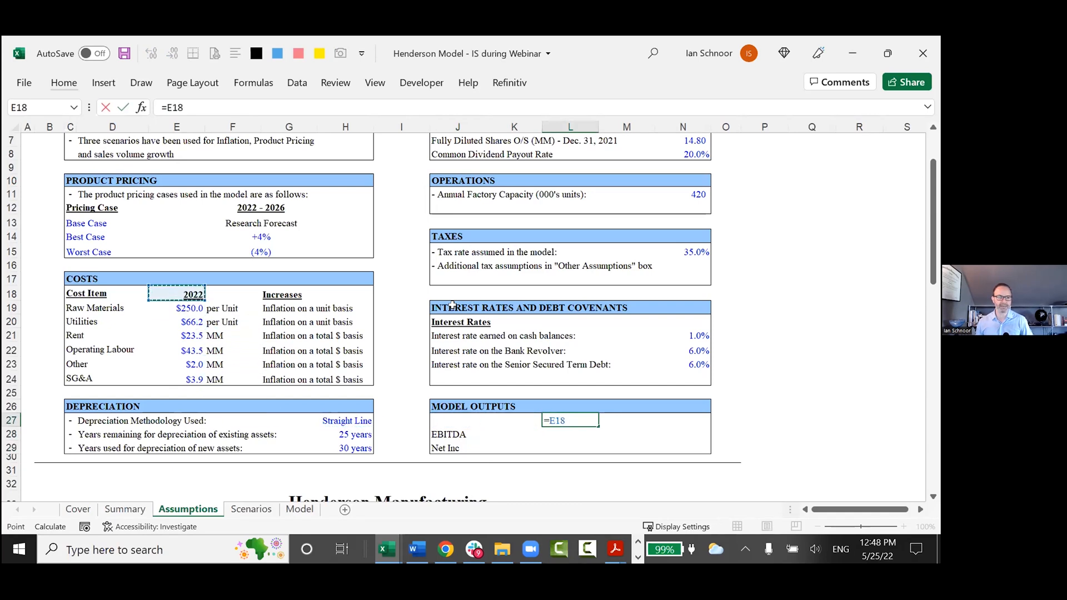
key(Return)
key(Up)
key(Right)
text(=)
key(Left)
text(+1)
key(Return)
key(Up)
key(Right)
key(ctrl+r)
Make the year headings in L27:N27 bold and move to the 2022 EBITDA cell L28.
key(Left)
key(shift+Right)
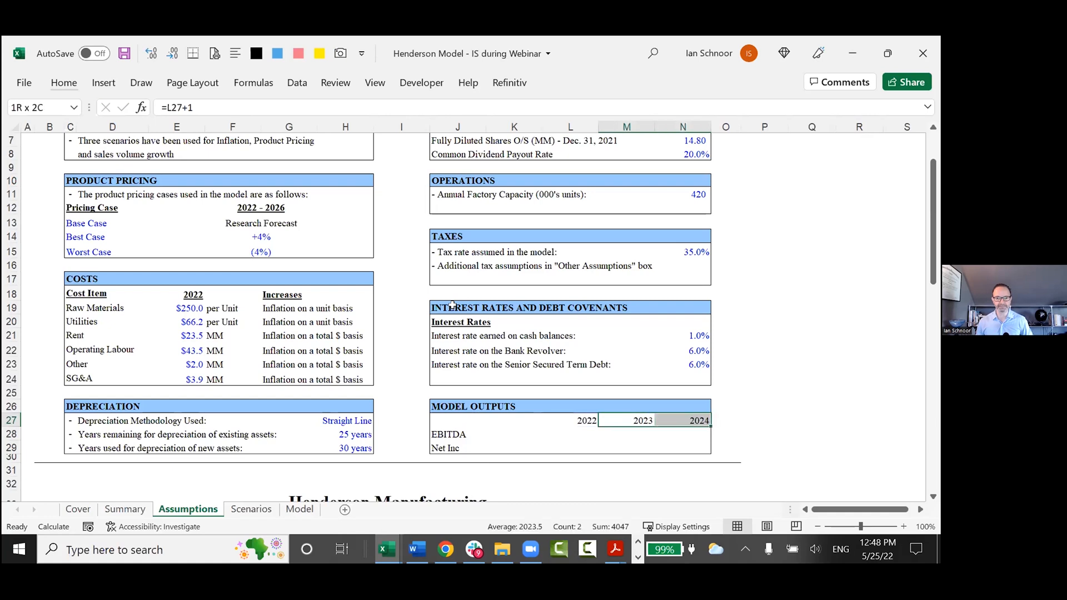
key(Left)
key(shift+Right)
key(shift+Right)
key(ctrl+b)
key(Down)
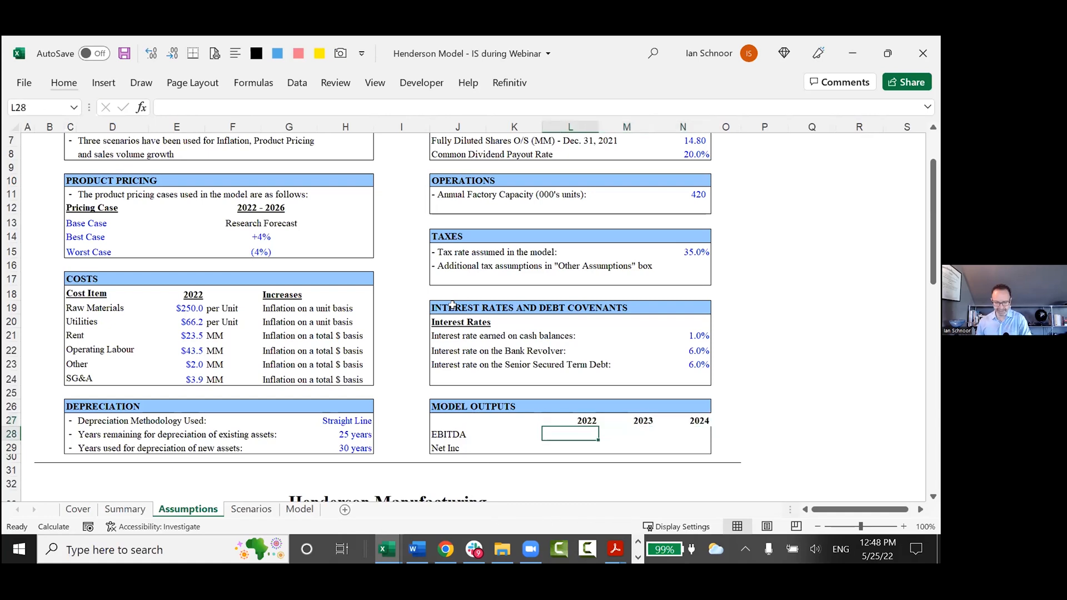
Link L28 to the 2022 EBITDA in K92 of the Model sheet and fill the formula across to N28.
text(=)
key(ctrl+Page_Down)
key(ctrl+Page_Down)
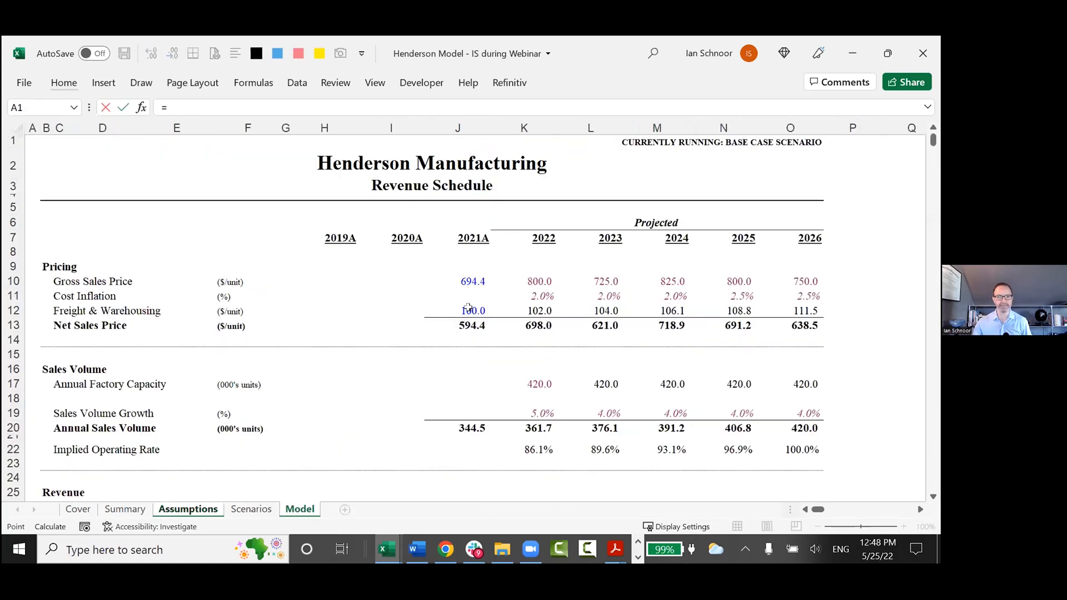
scroll(530, 383, down, 17)
scroll(529, 383, down, 7)
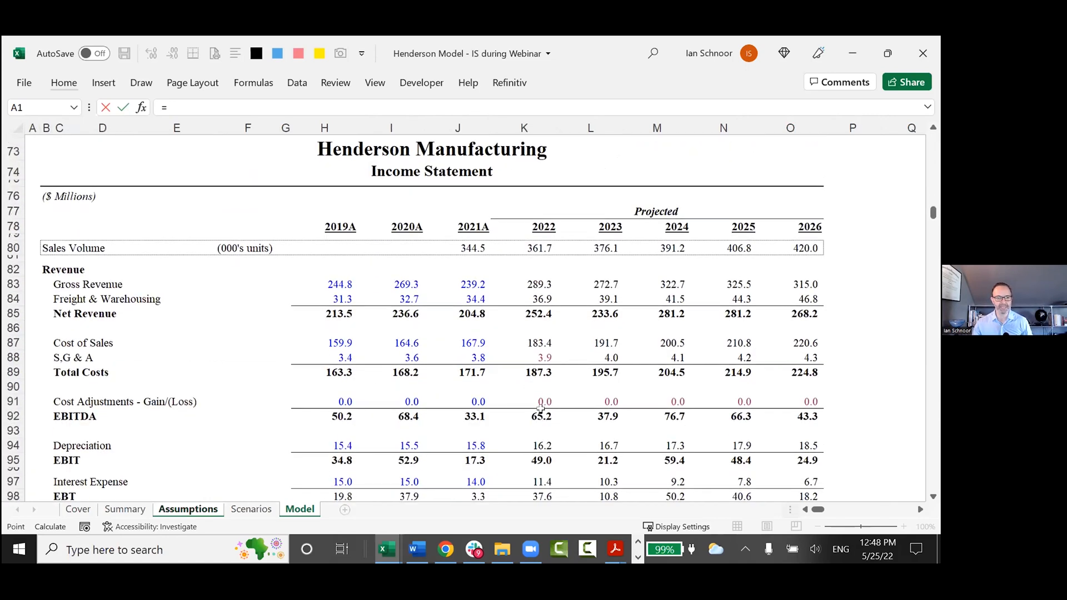
click(541, 415)
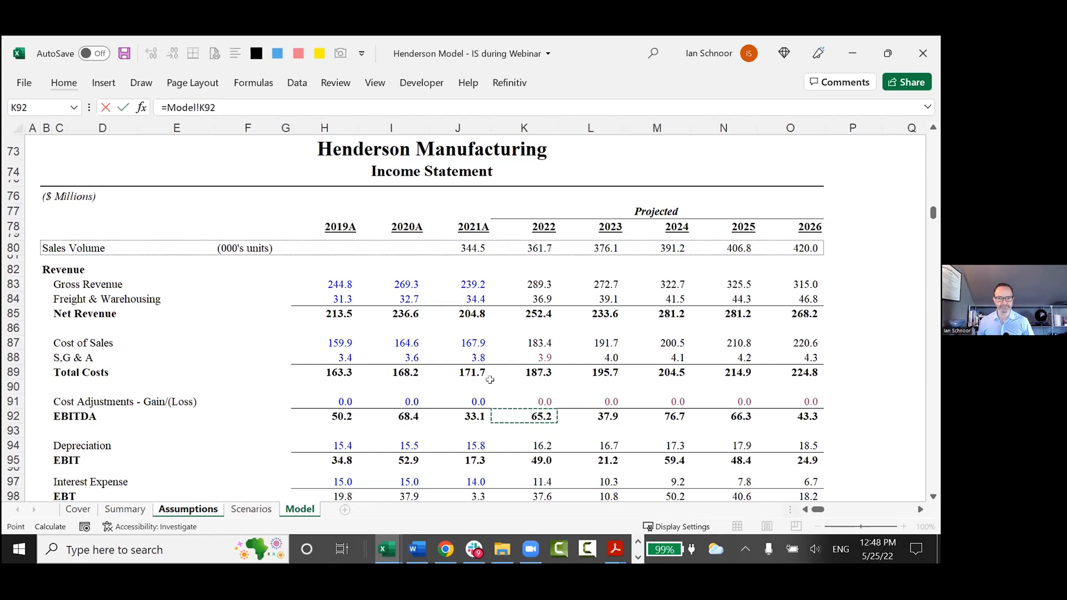
key(Return)
key(alt+4)
key(shift+Right)
key(shift+Right)
key(ctrl+r)
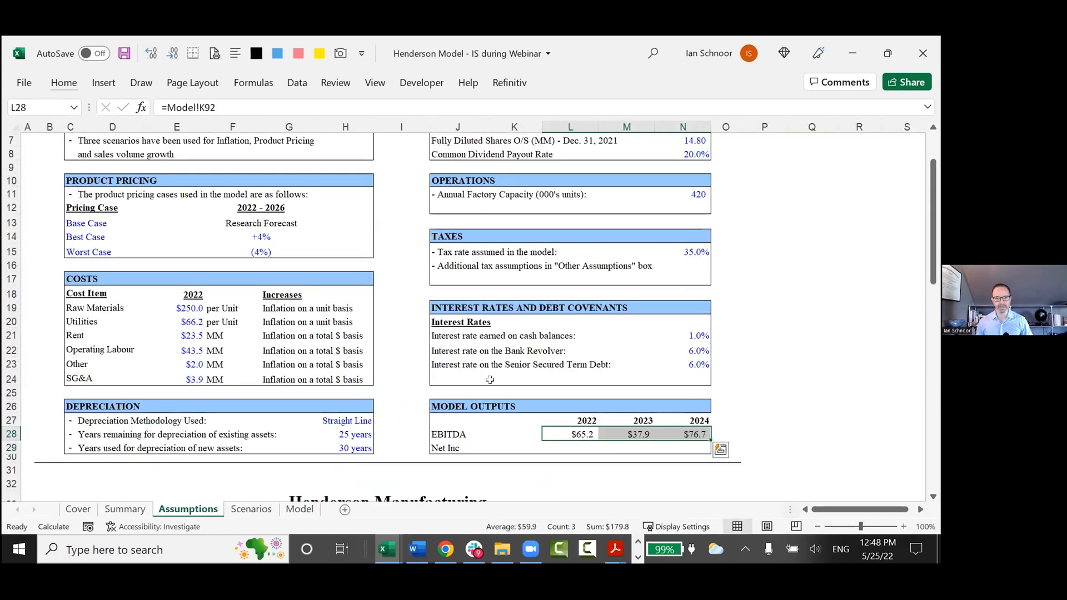
Select the Model Outputs range J27:N29 and reapply its outline border.
key(Up)
key(Left)
key(Left)
key(shift+Down)
key(shift+Down)
key(shift+Right)
key(shift+Right)
key(shift+Right)
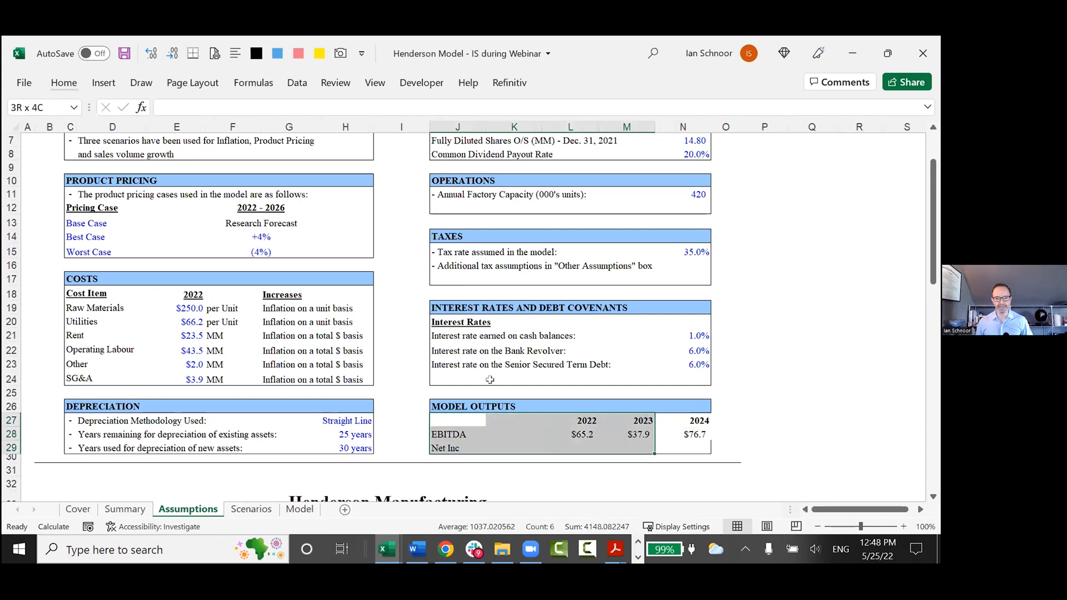
key(shift+Right)
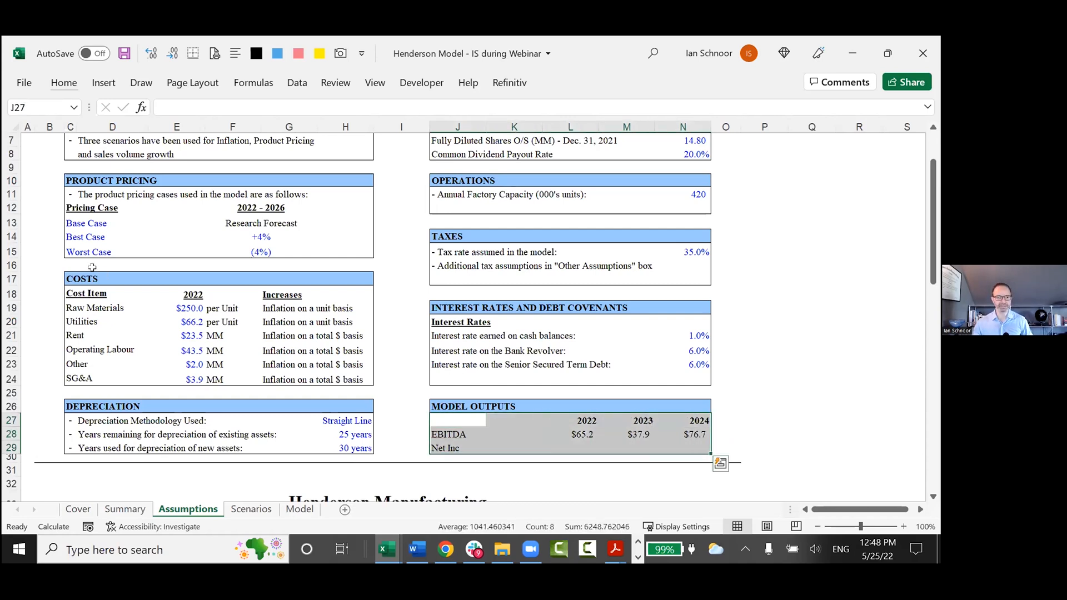
Set the 2022 raw materials cost in E19 to 226 and return to the Model Outputs box at L29.
click(177, 305)
text(226)
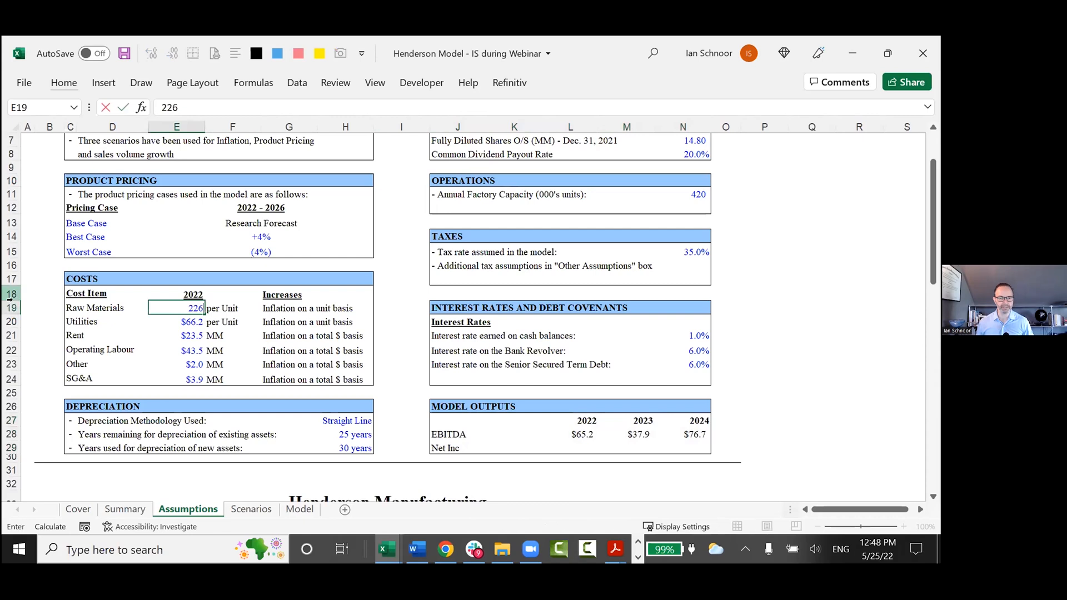
key(Return)
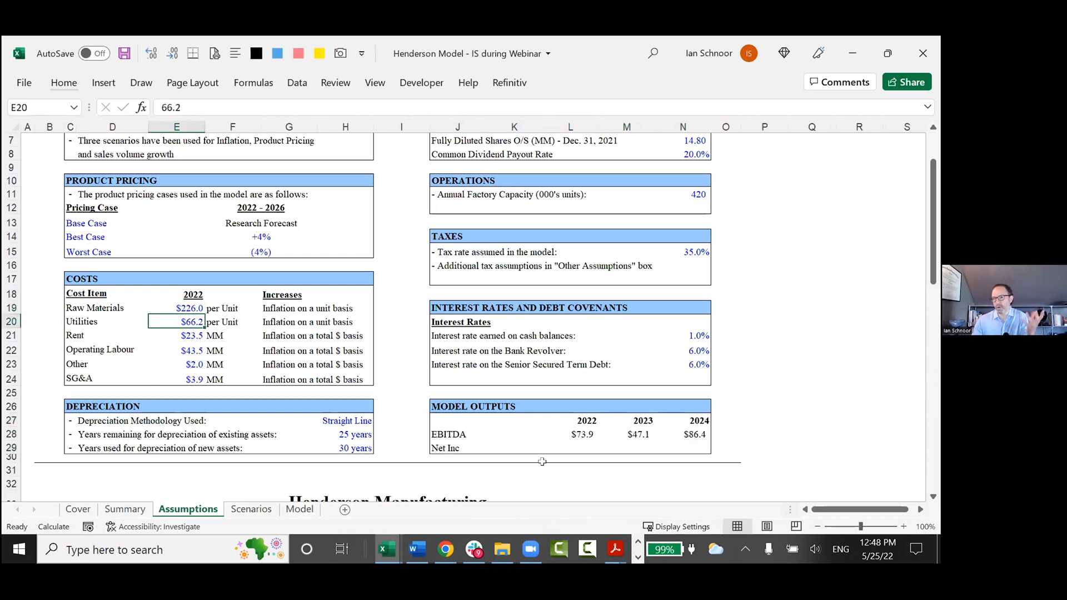
click(545, 445)
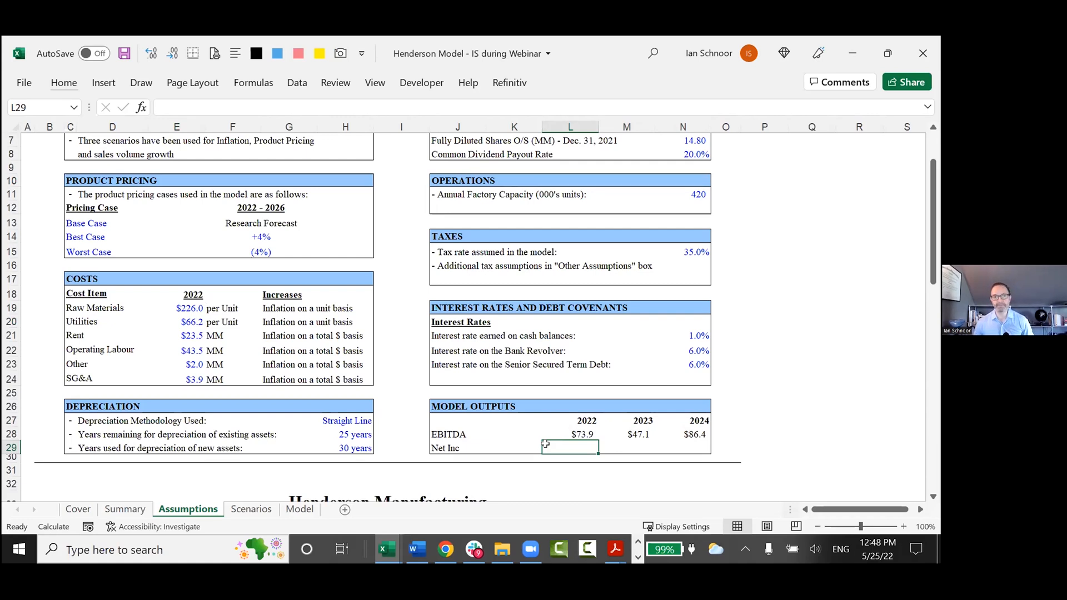
key(alt+Tab)
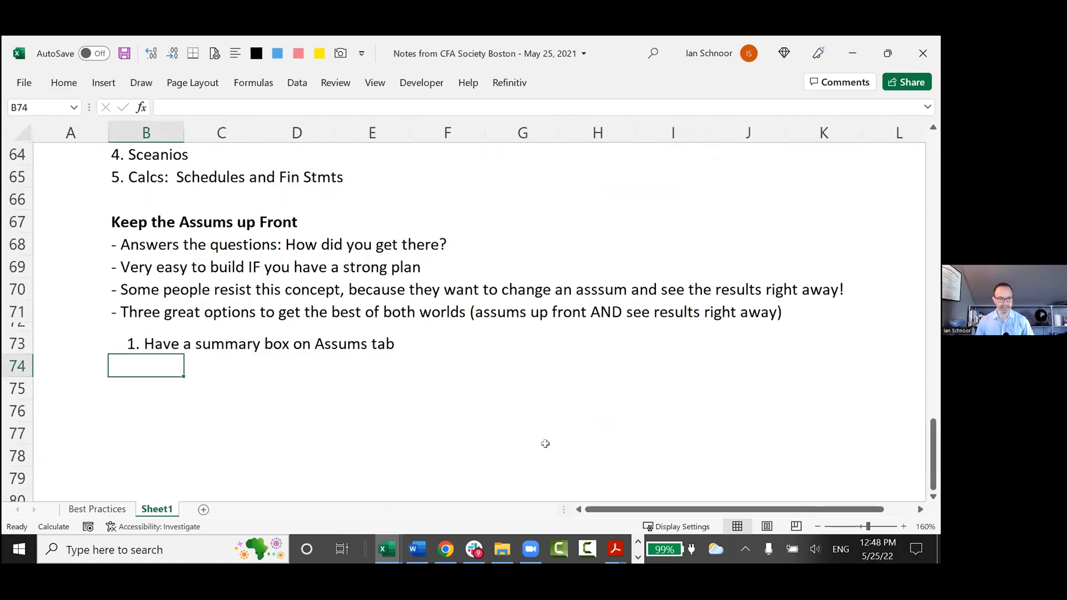
text(2.)
key(Escape)
text(2. Use Excel's)
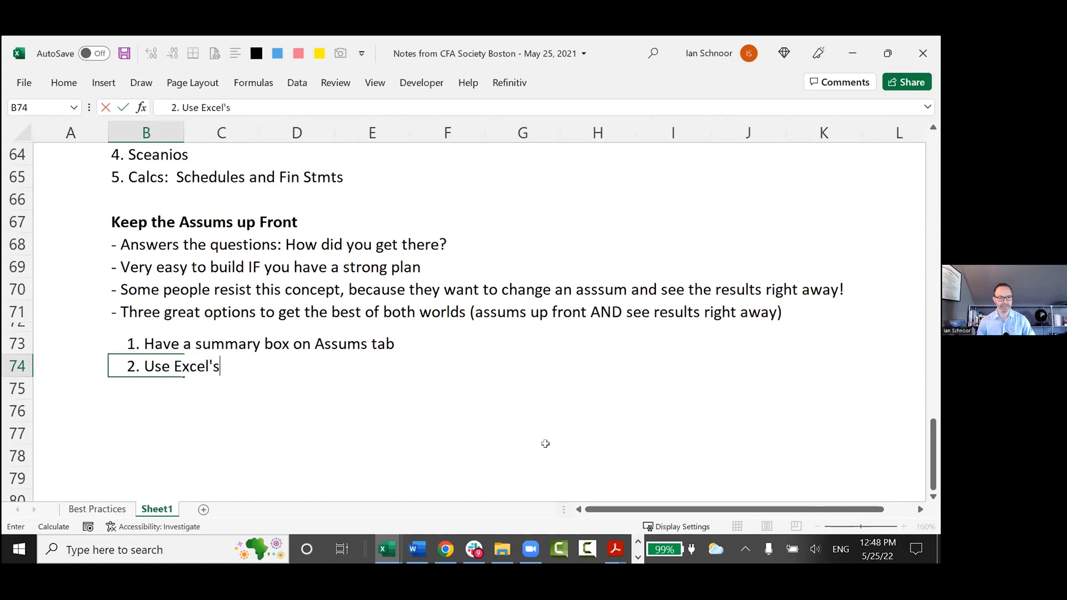
text( Watch Window feature)
key(Return)
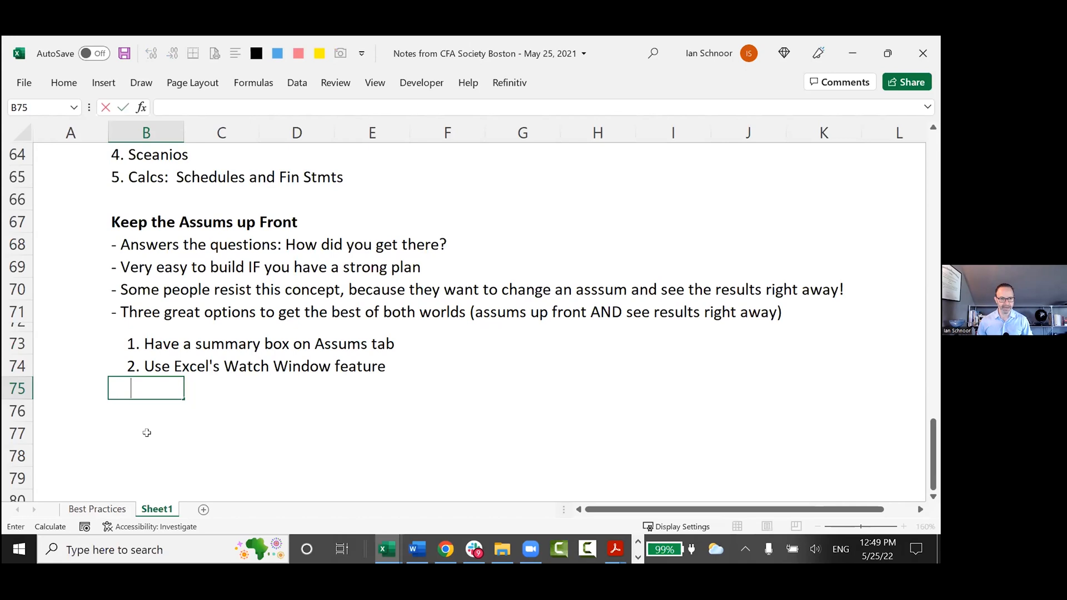
Enter the further-indented sub-note "- Lives under Formulas, Watch Window" in B75.
text(- Lives under)
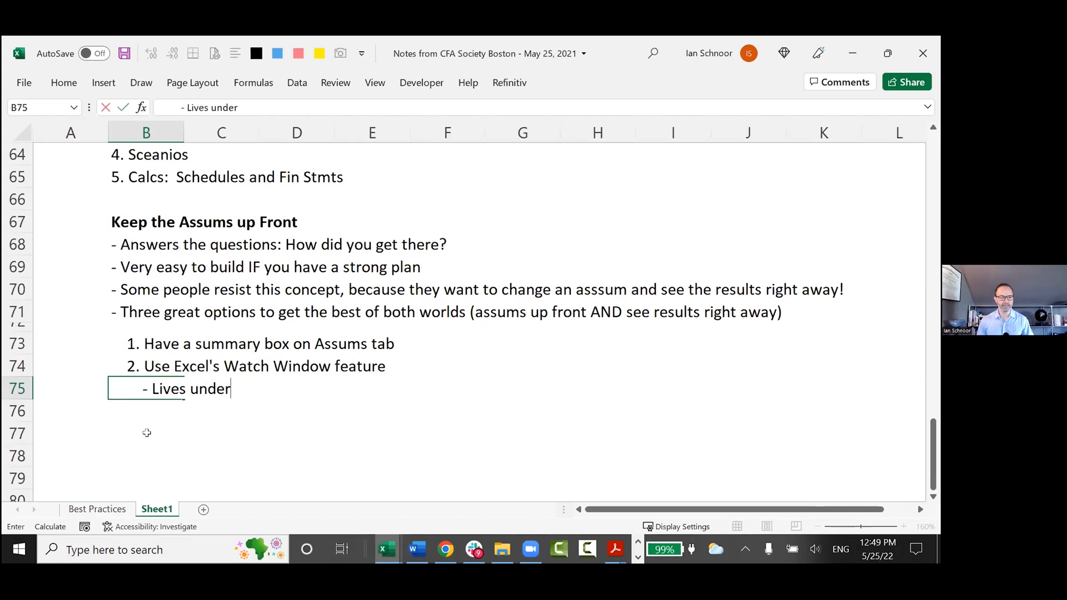
key(Return)
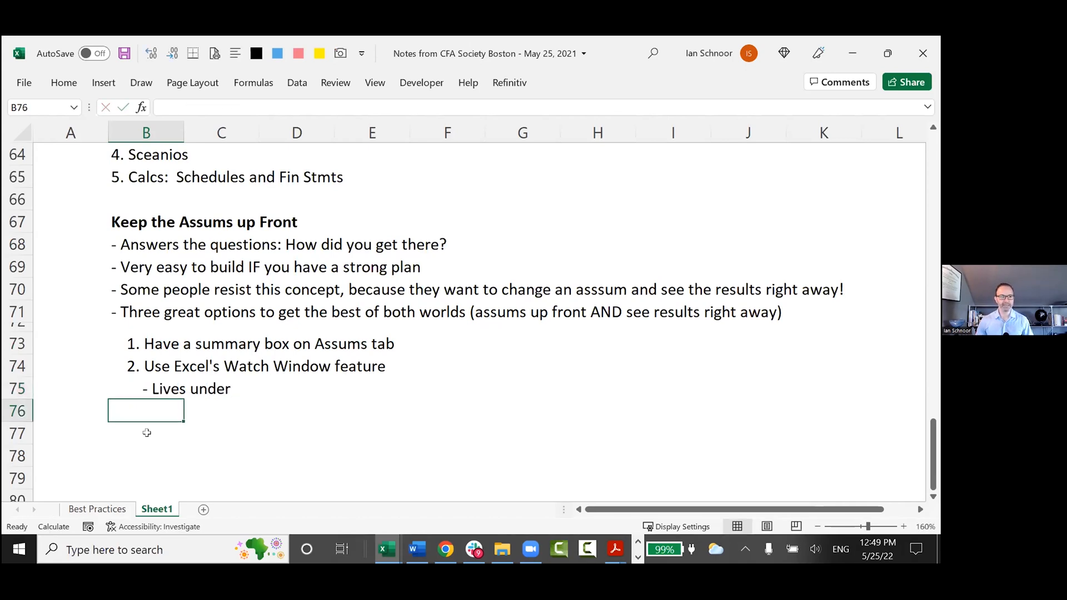
click(253, 83)
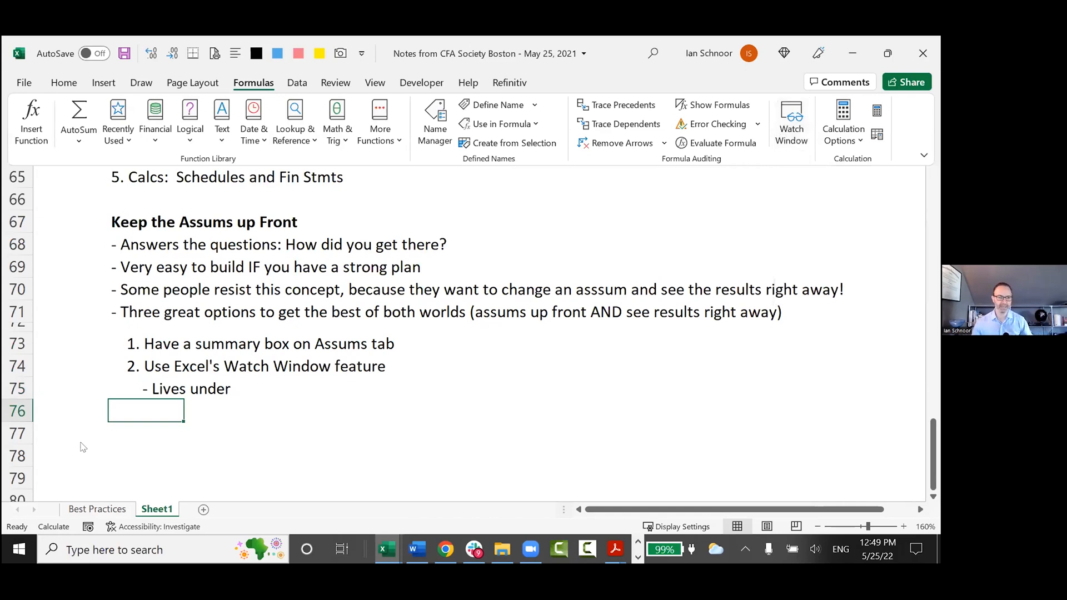
click(164, 378)
click(159, 389)
key(F2)
text(Formu)
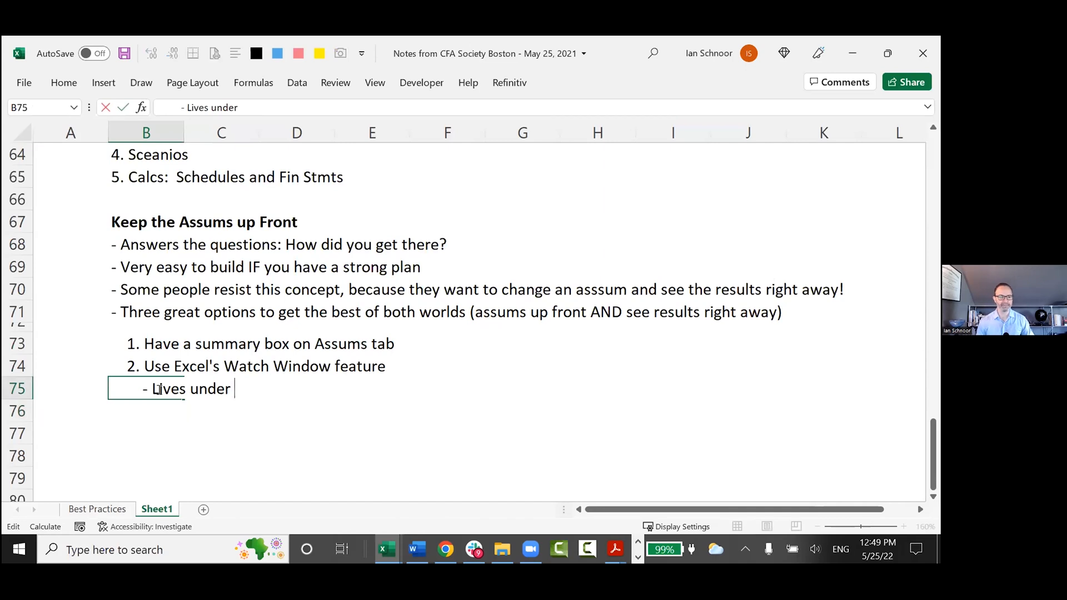
text(las, Watch Window)
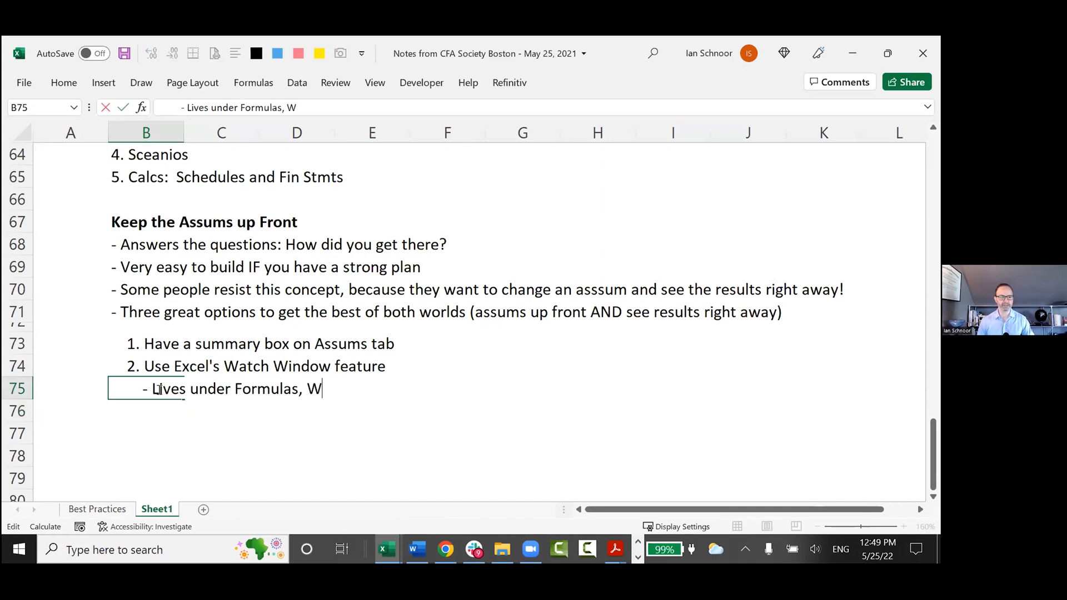
key(ctrl+Return)
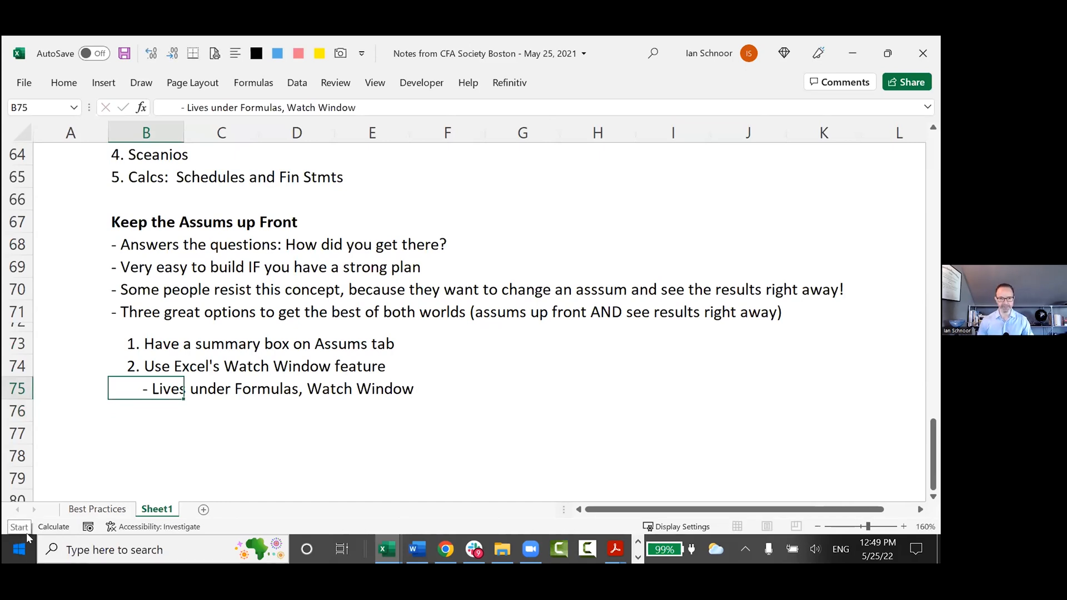
Check the access-key sequence that opens the Watch Window and close the window again.
key(alt)
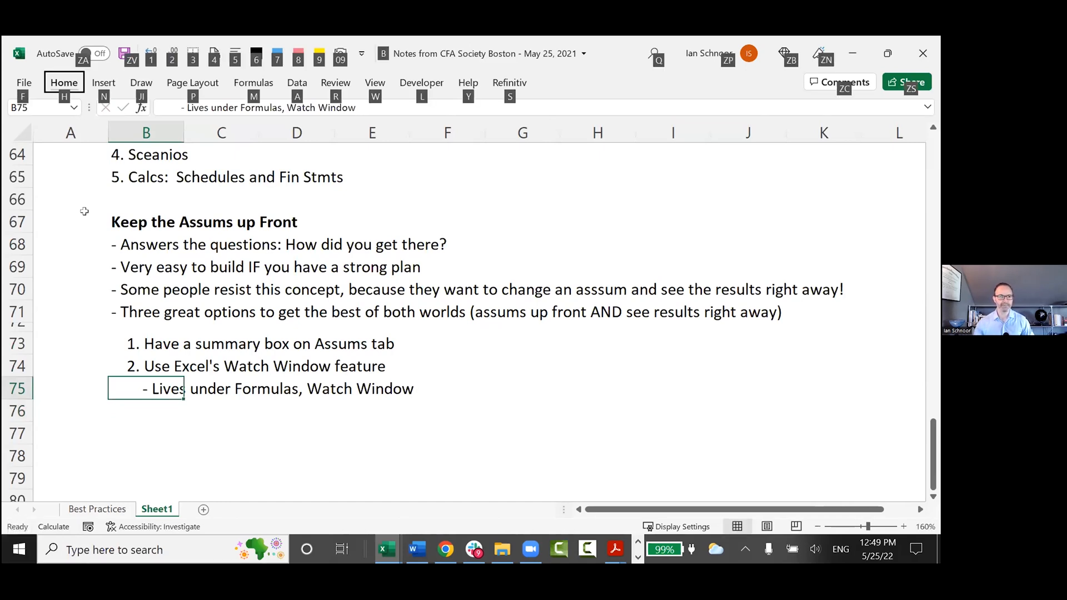
key(m)
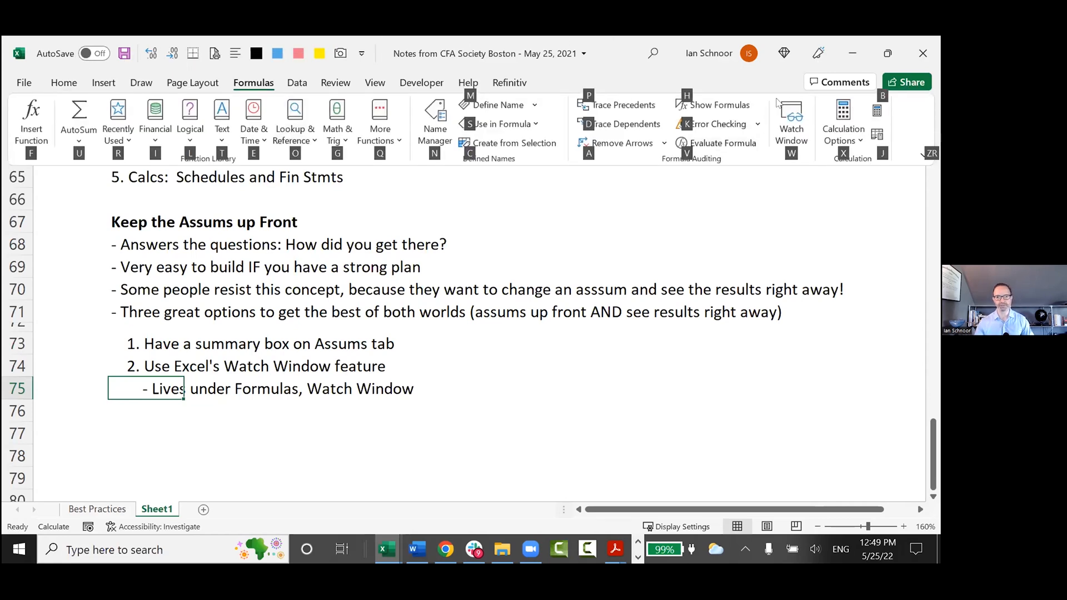
key(w)
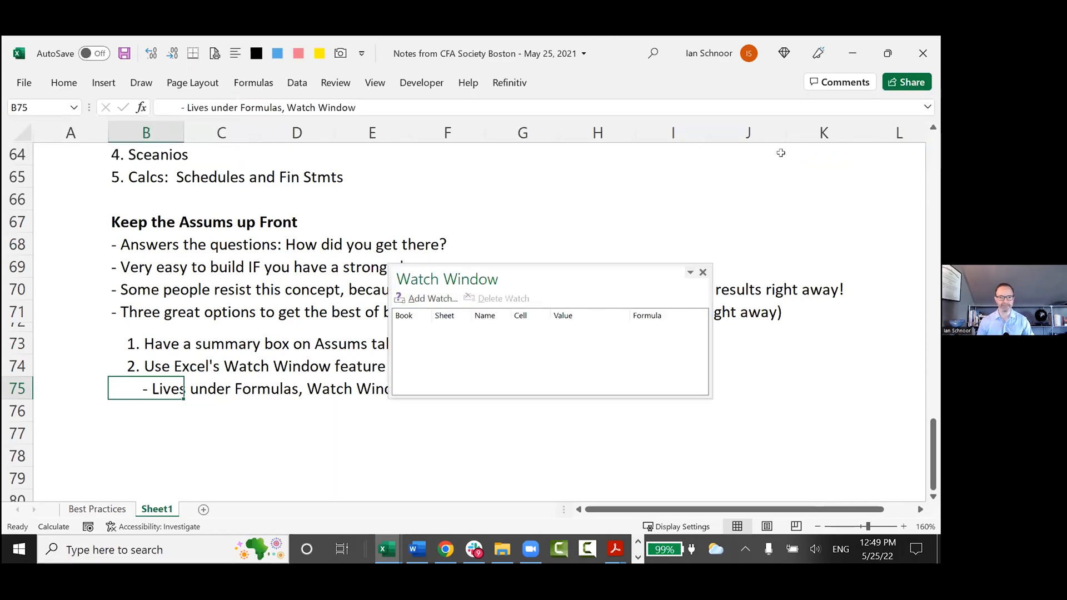
click(703, 272)
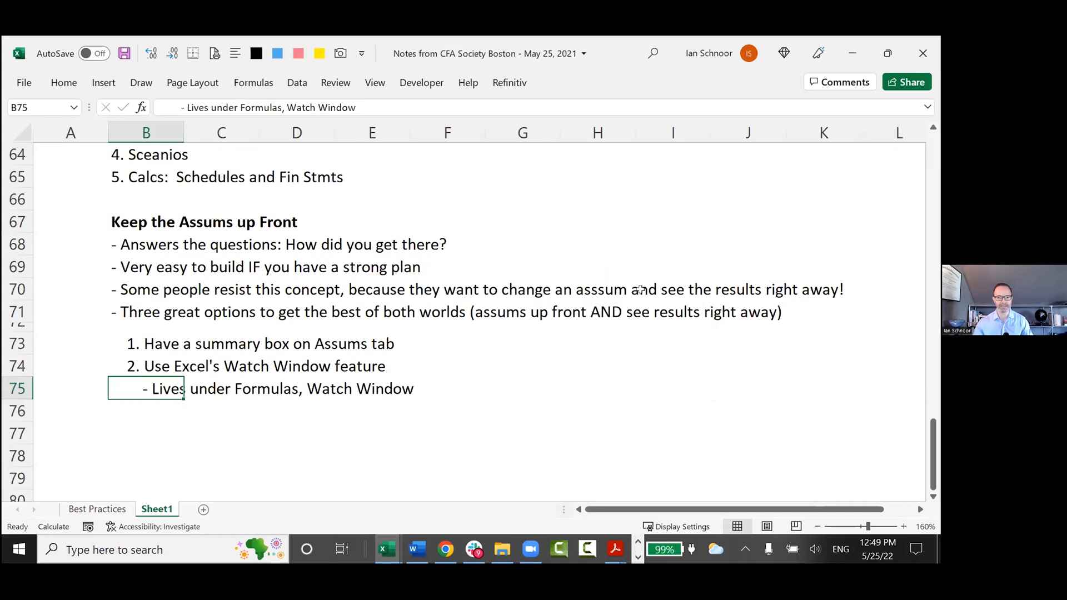
Append "Alt M W" to the Watch Window note in B75, separated by a few spaces.
key(F2)
text(Alt M @)
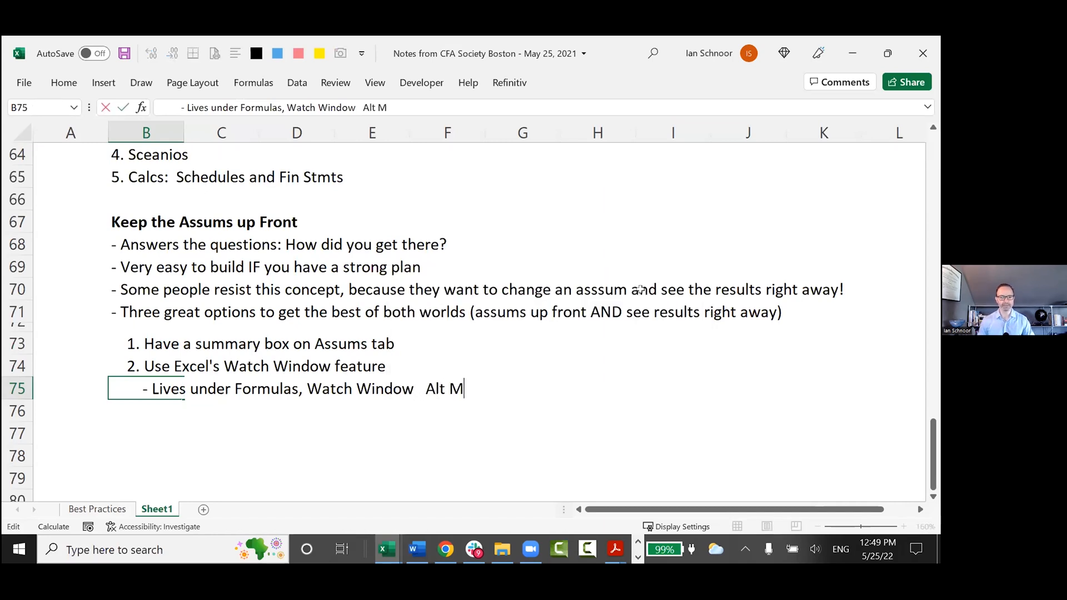
key(BackSpace)
text(W)
key(Return)
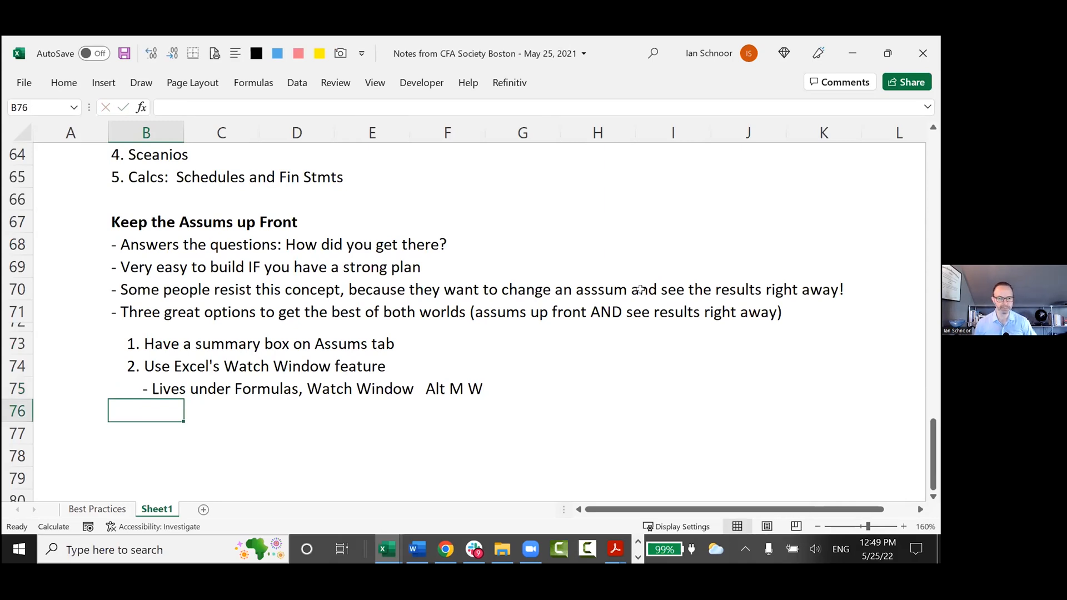
Switch to the Henderson Model workbook, open the Watch Window and move it slightly higher over the Assumptions sheet.
key(alt+Tab)
click(398, 304)
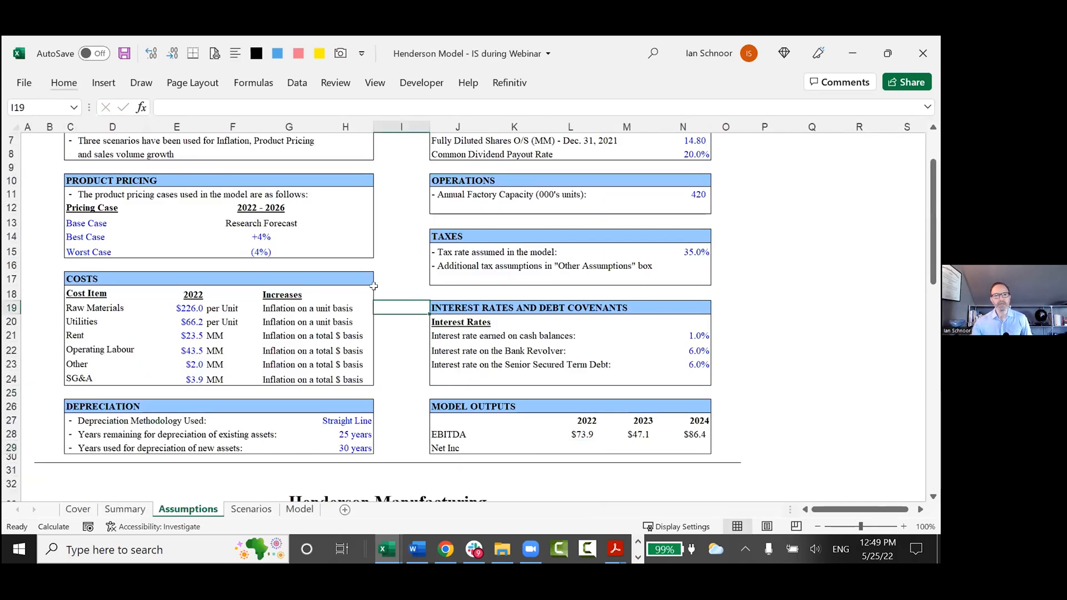
click(402, 252)
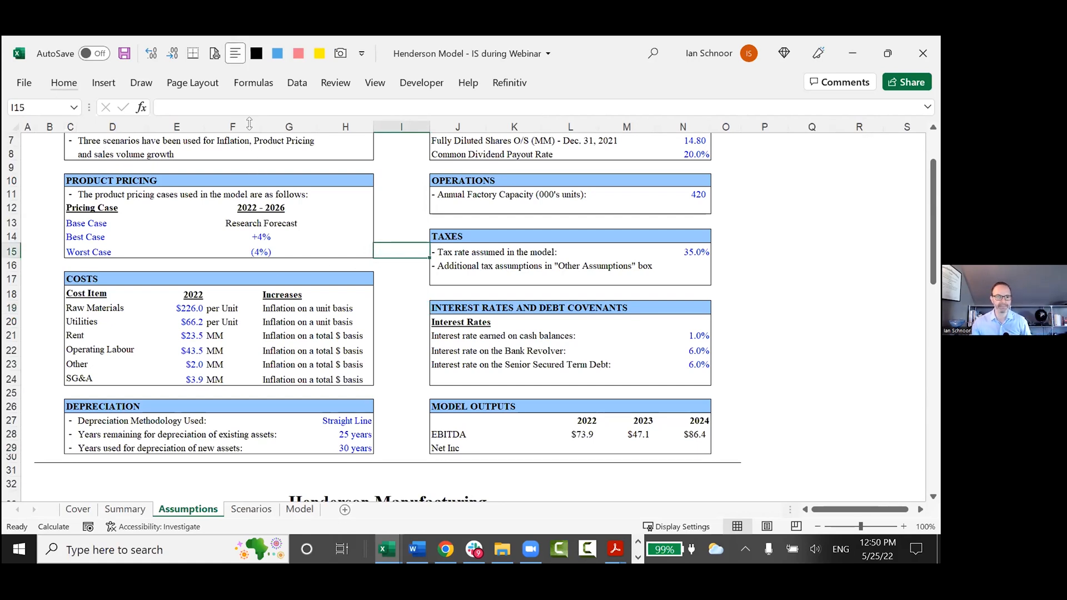
click(257, 88)
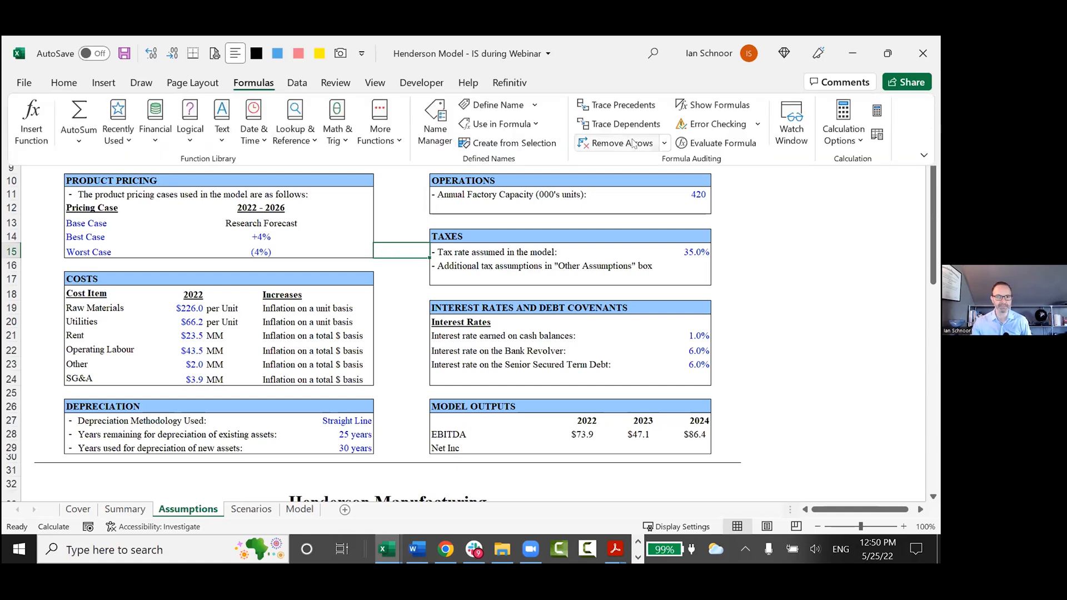
click(791, 119)
drag(555, 278, 544, 230)
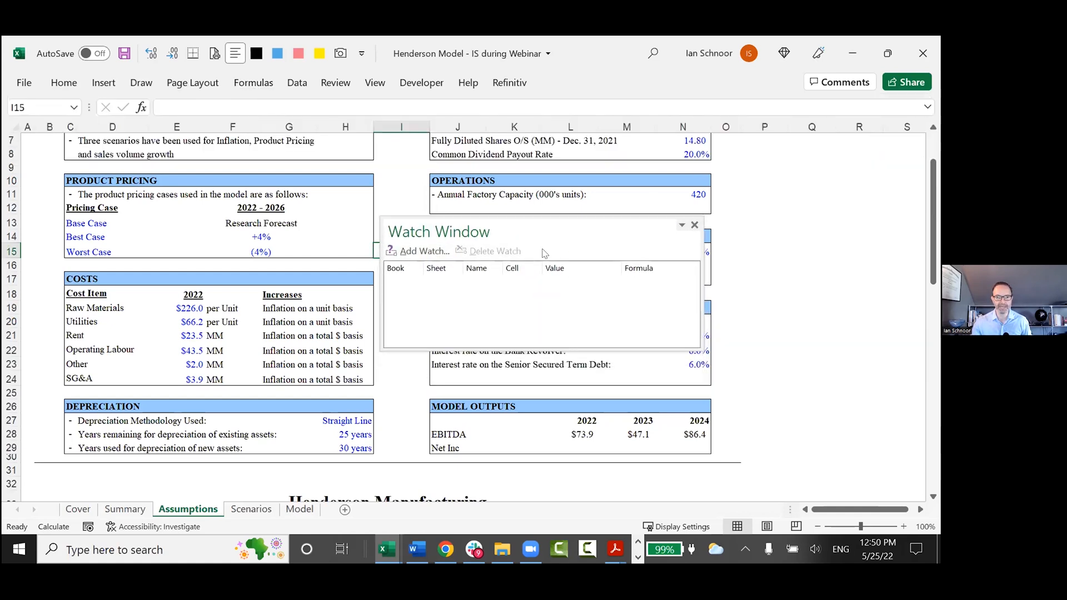
Add watches for the 2022–2024 EBITDA cells K92:M92 on the Model sheet and make the Watch Window slightly taller.
click(421, 255)
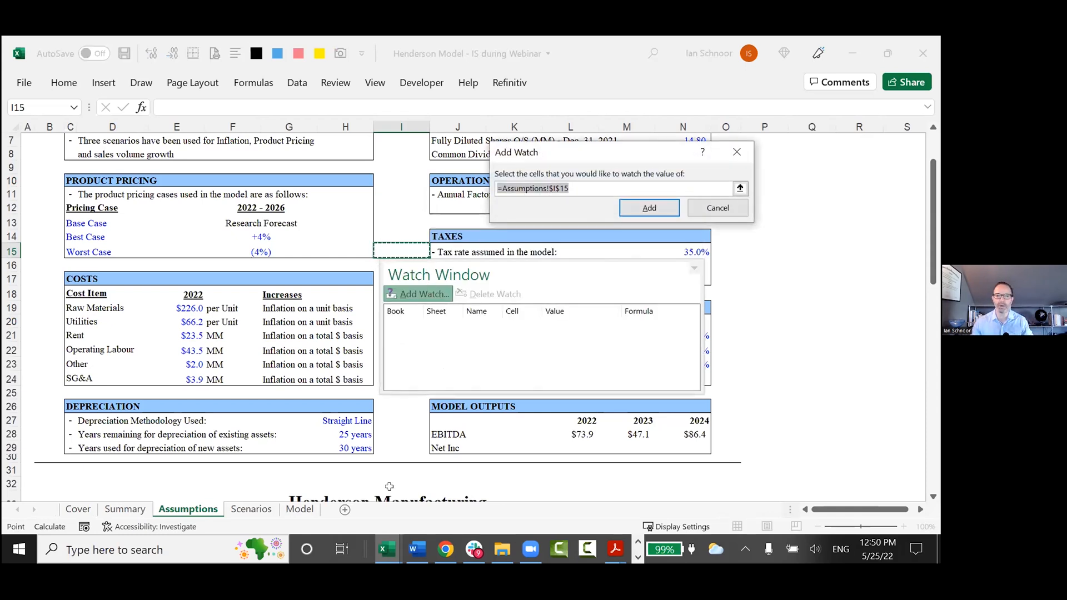
click(300, 510)
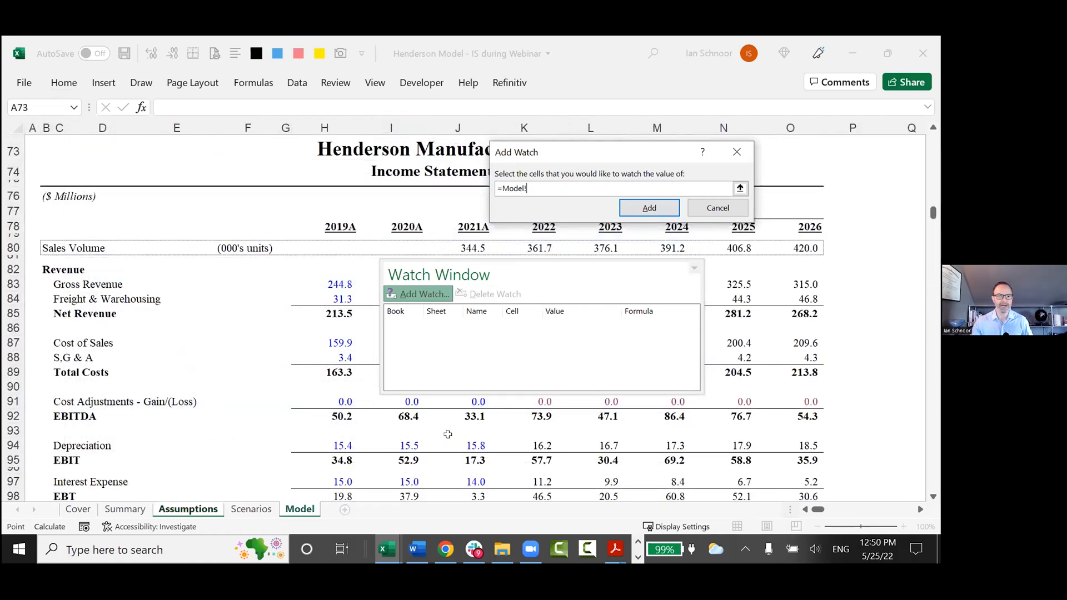
drag(538, 417, 681, 418)
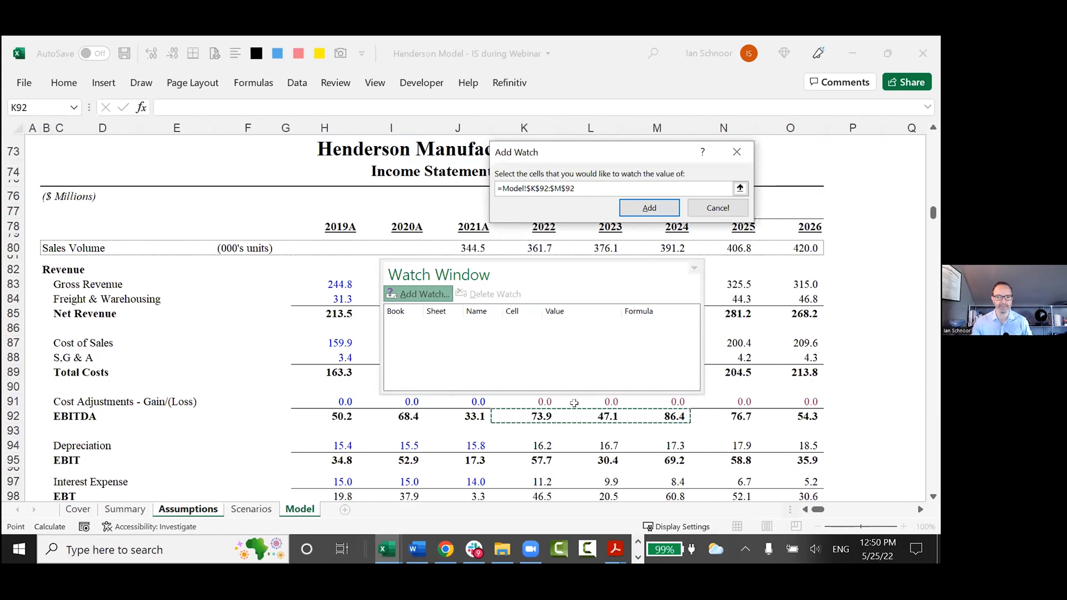
click(651, 209)
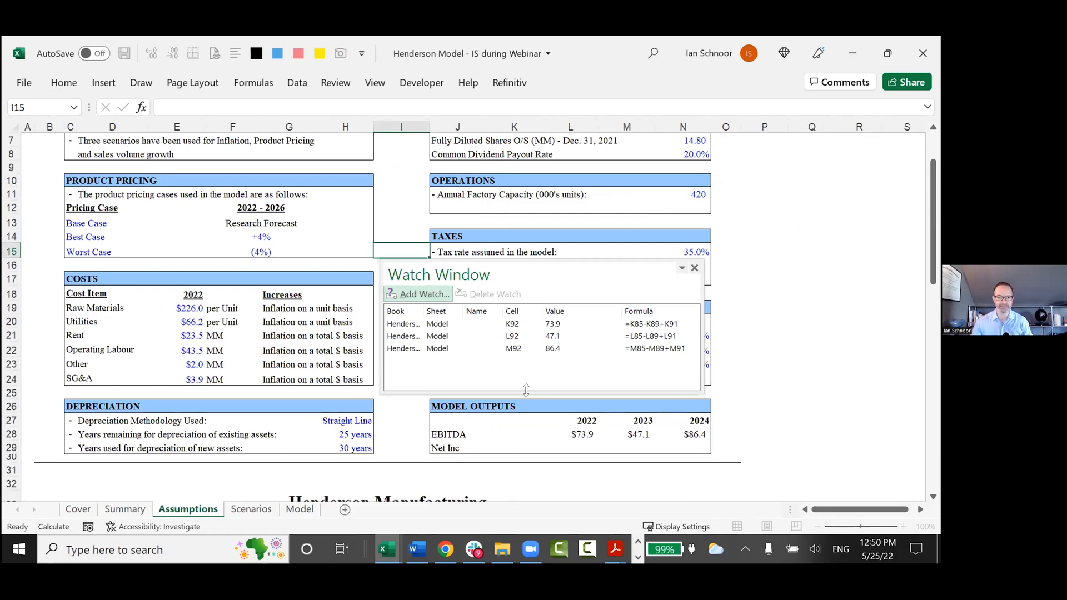
drag(532, 392, 530, 417)
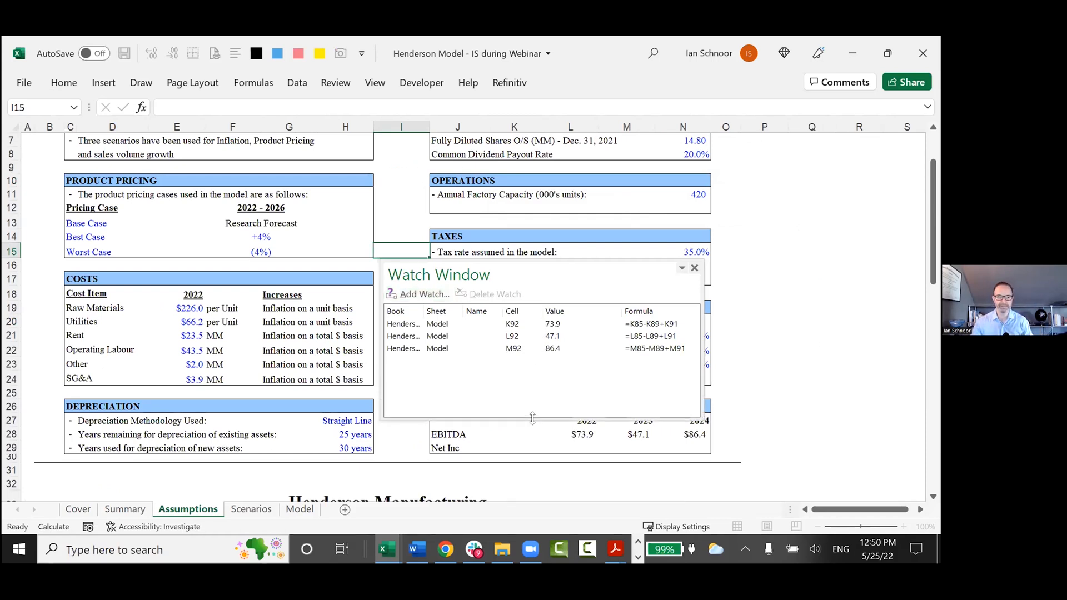
Add watches for the 2022–2024 Net Income cells K104:M104 on the Model sheet and move the Watch Window clear of the Model Outputs box.
click(421, 294)
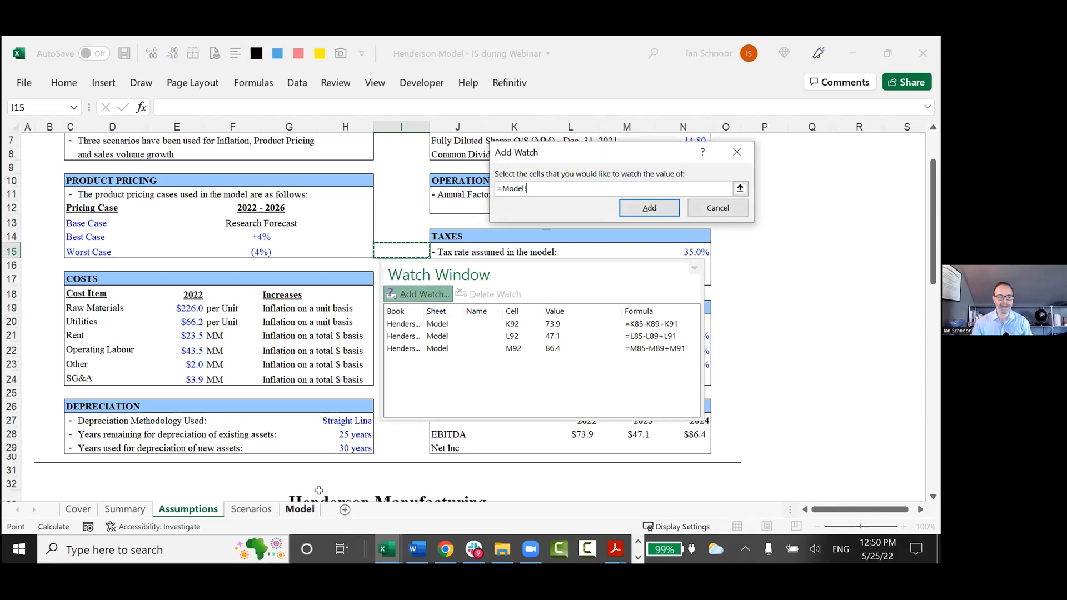
click(297, 510)
scroll(507, 453, down, 2)
drag(520, 465, 671, 464)
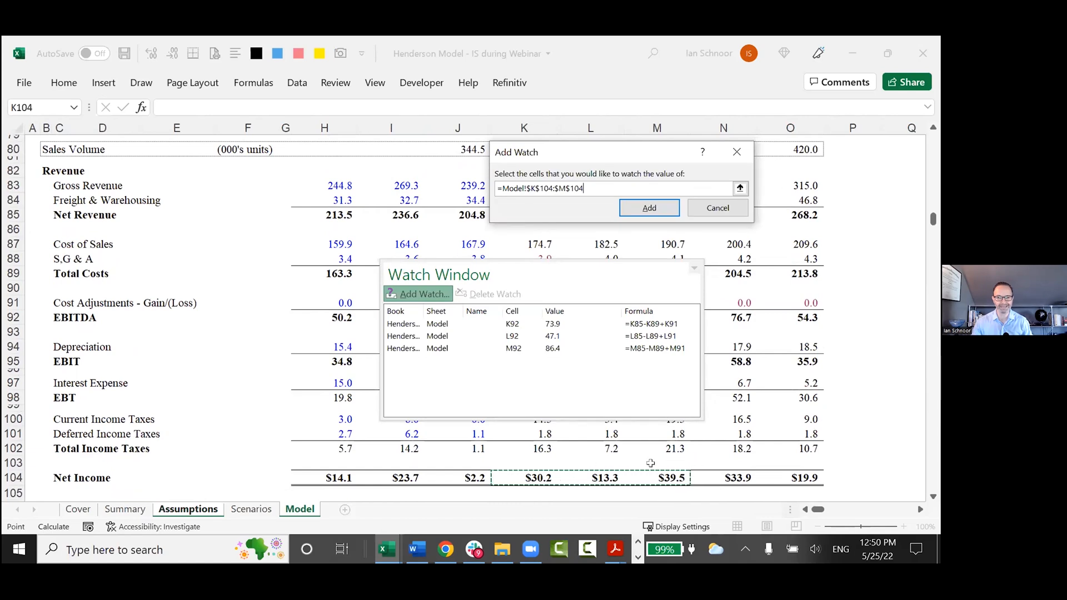
click(648, 208)
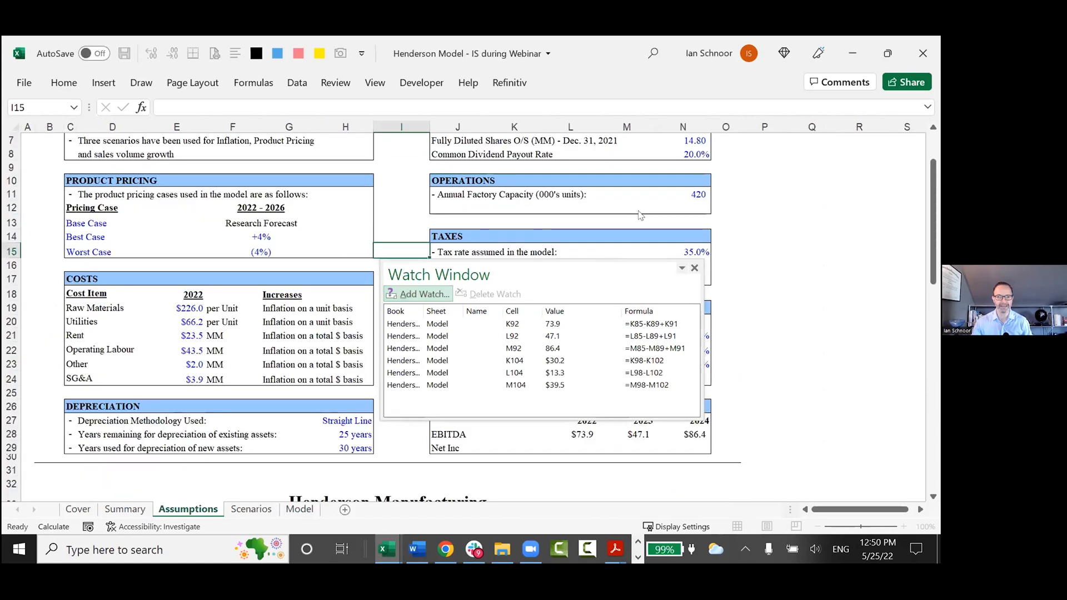
drag(560, 261, 639, 220)
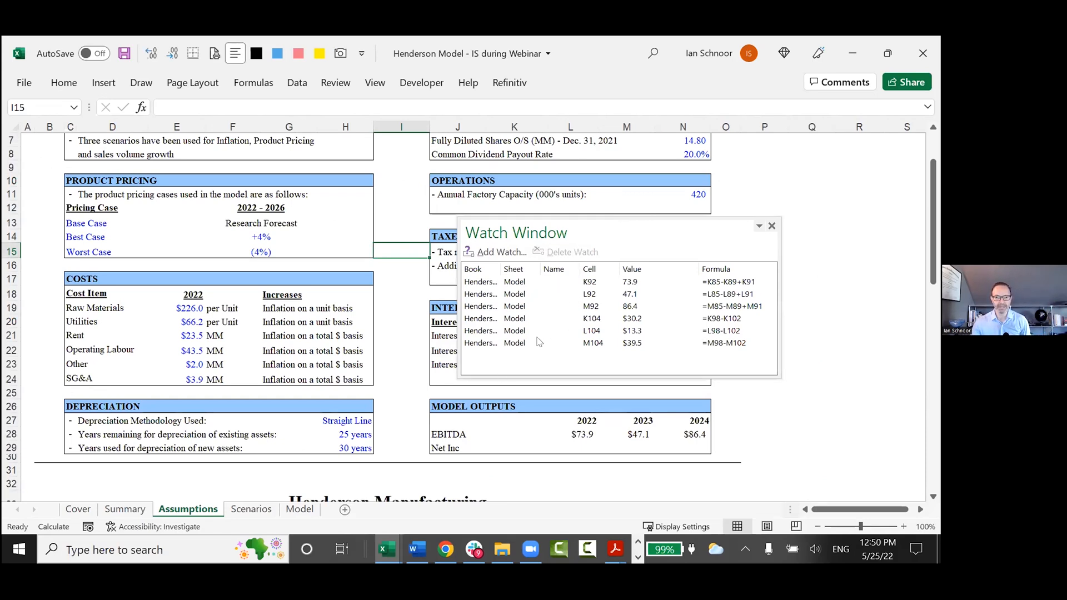
Test the watches by setting the 2022 Raw Materials cost in E19 to 250, and undo the change.
click(199, 335)
click(188, 307)
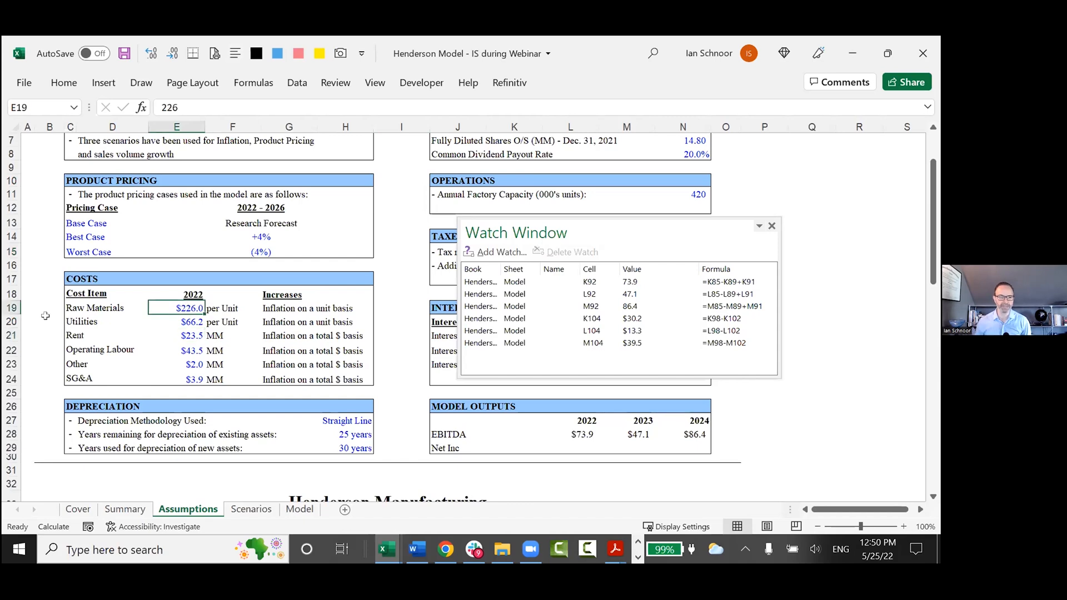
text(250)
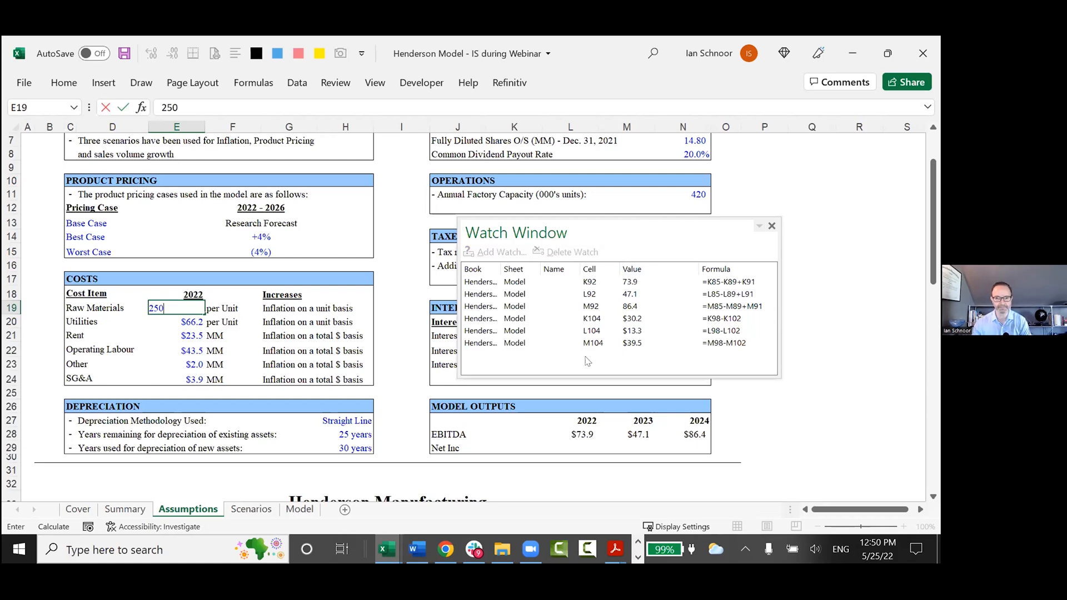
key(Return)
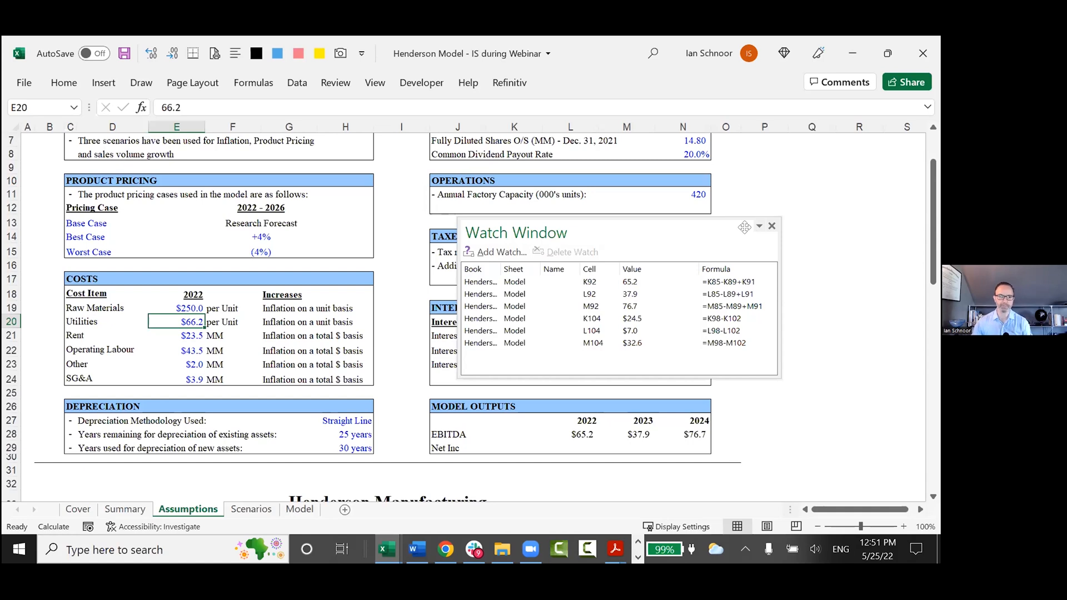
click(180, 311)
key(ctrl+z)
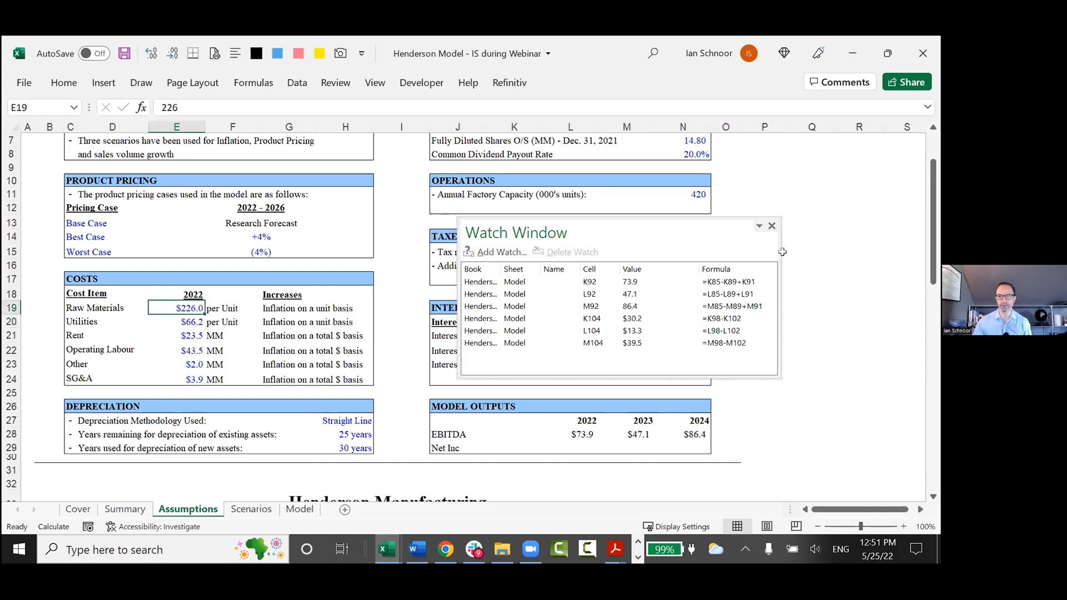
Close the Watch Window and reopen it over the Assumptions sheet.
click(772, 225)
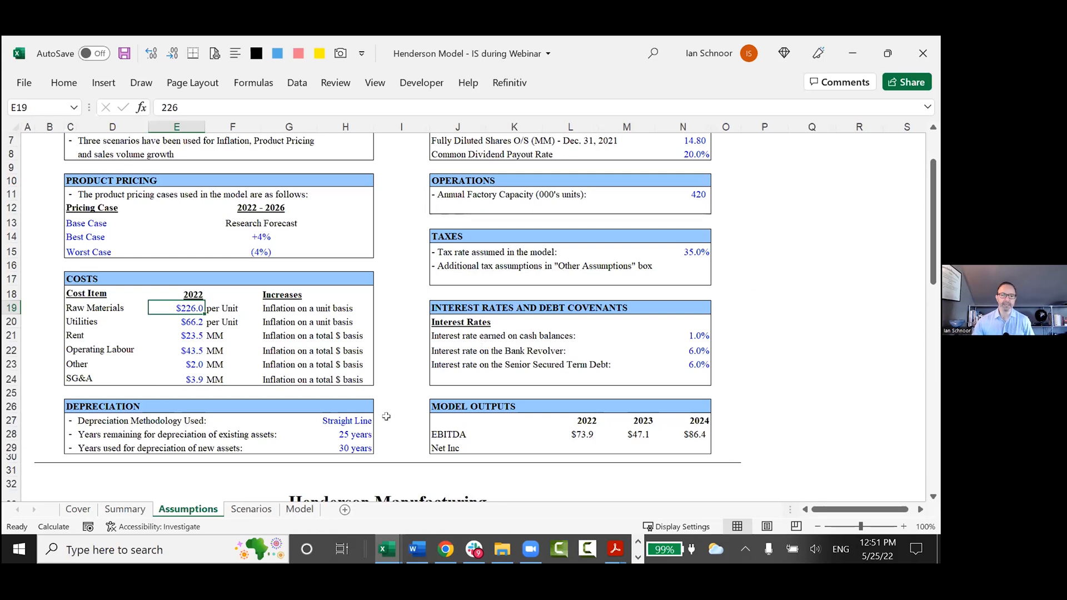
key(alt)
key(m)
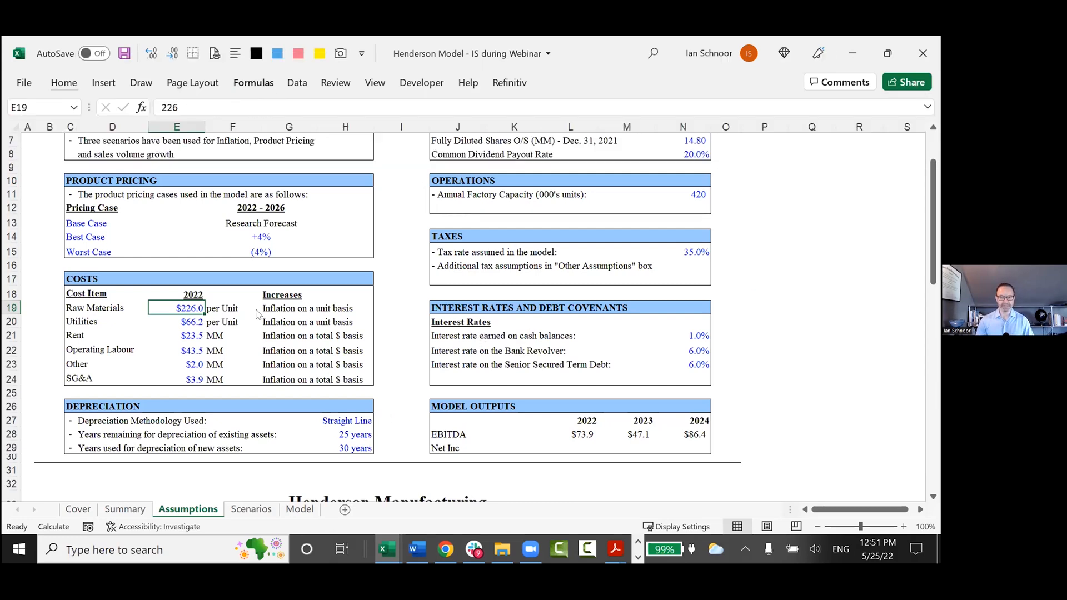
key(w)
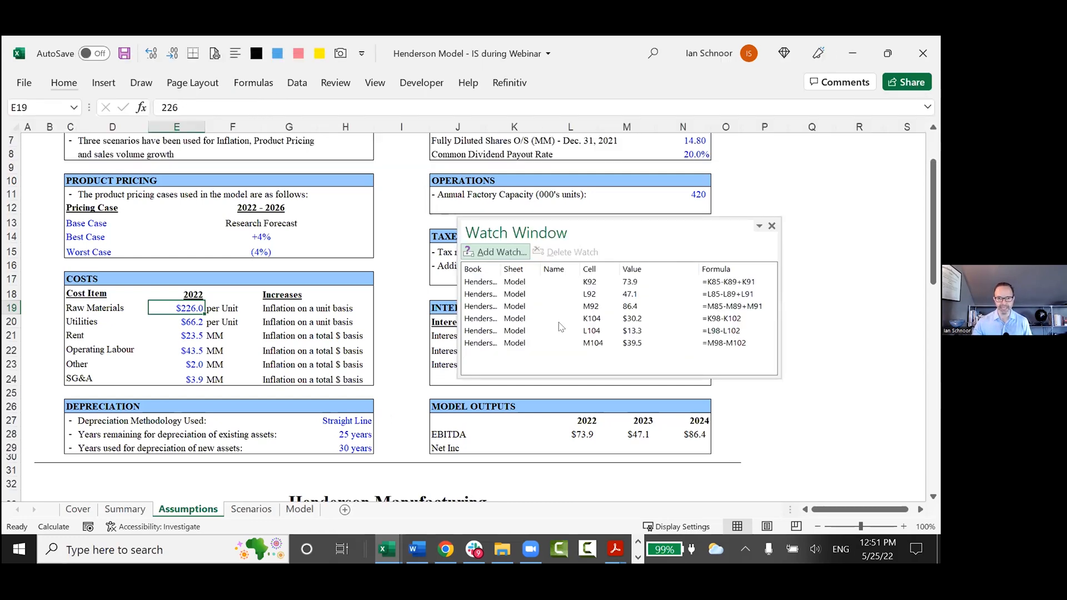
Widen the Name column in the Watch Window, move the window slightly higher and make it taller.
drag(580, 268, 621, 269)
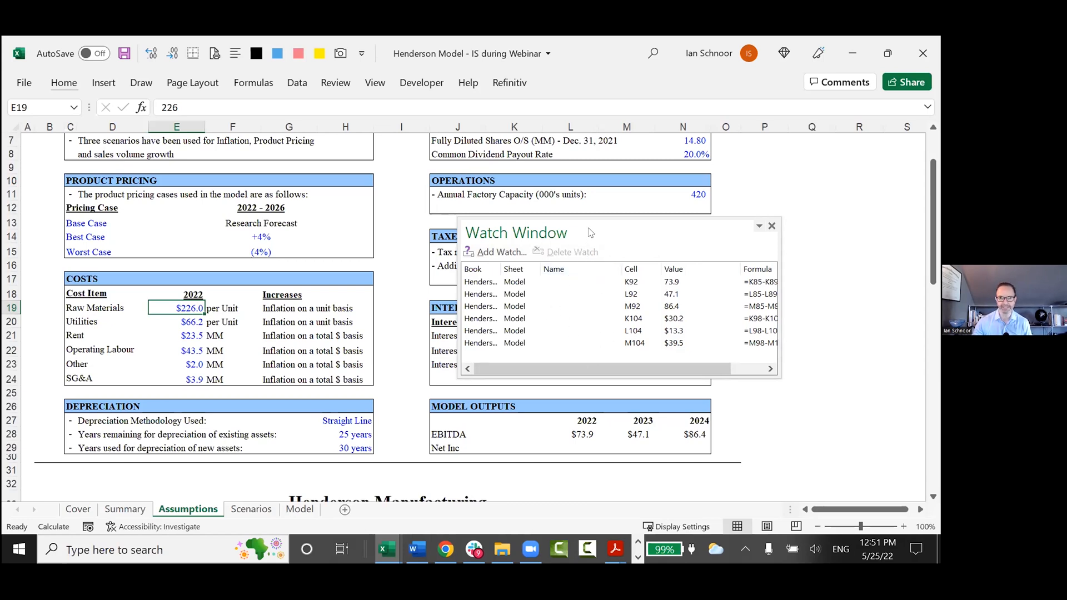
drag(584, 225, 585, 196)
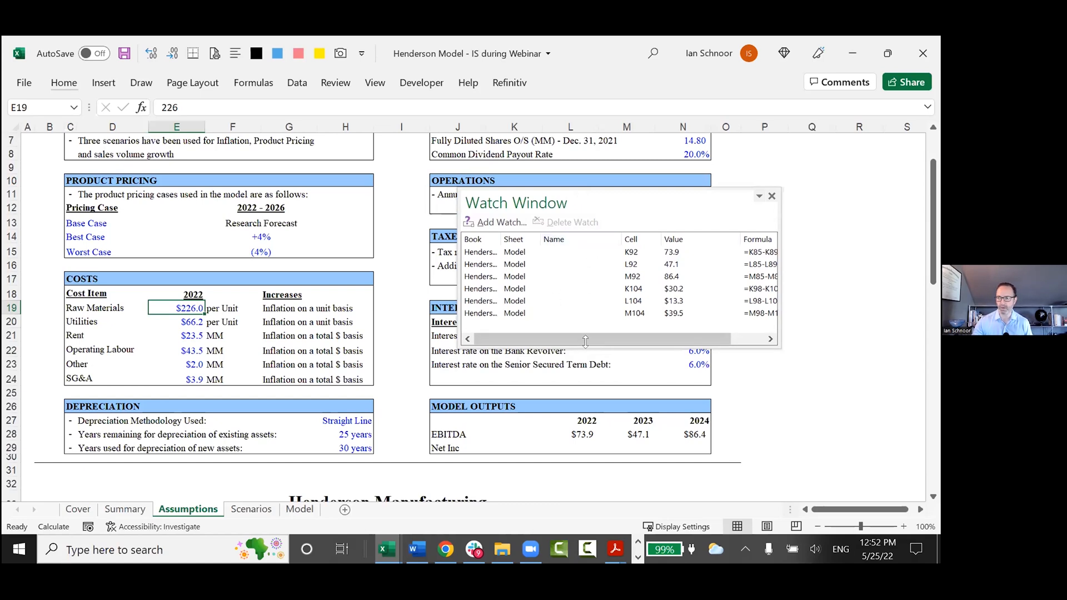
drag(586, 341, 587, 390)
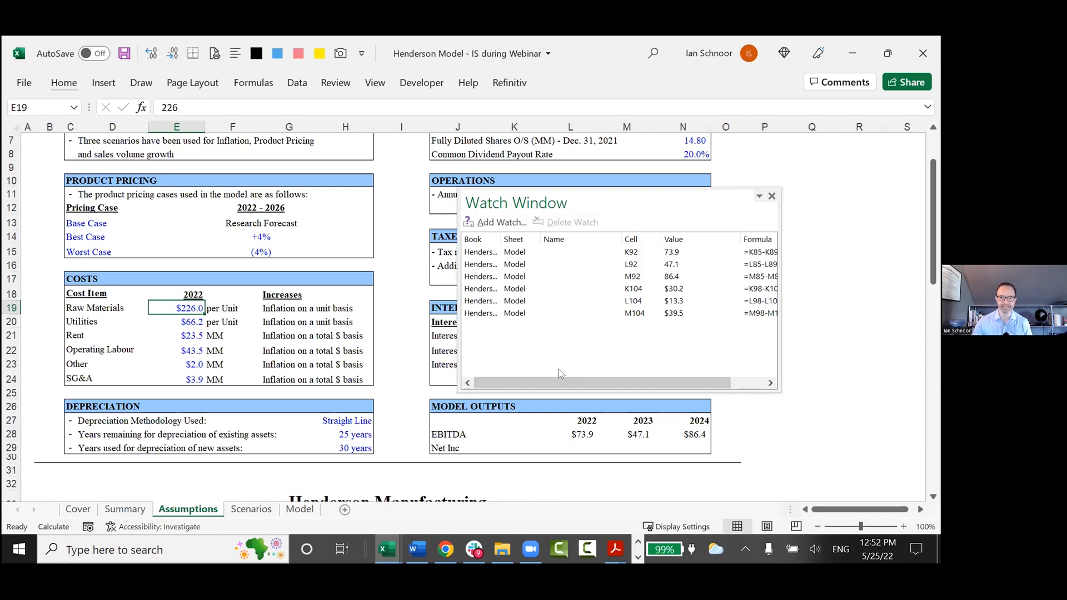
drag(576, 389, 578, 416)
Try selecting watches in the list, one at a time and as the K104 to M104 block, ending on the K92 watch.
click(522, 255)
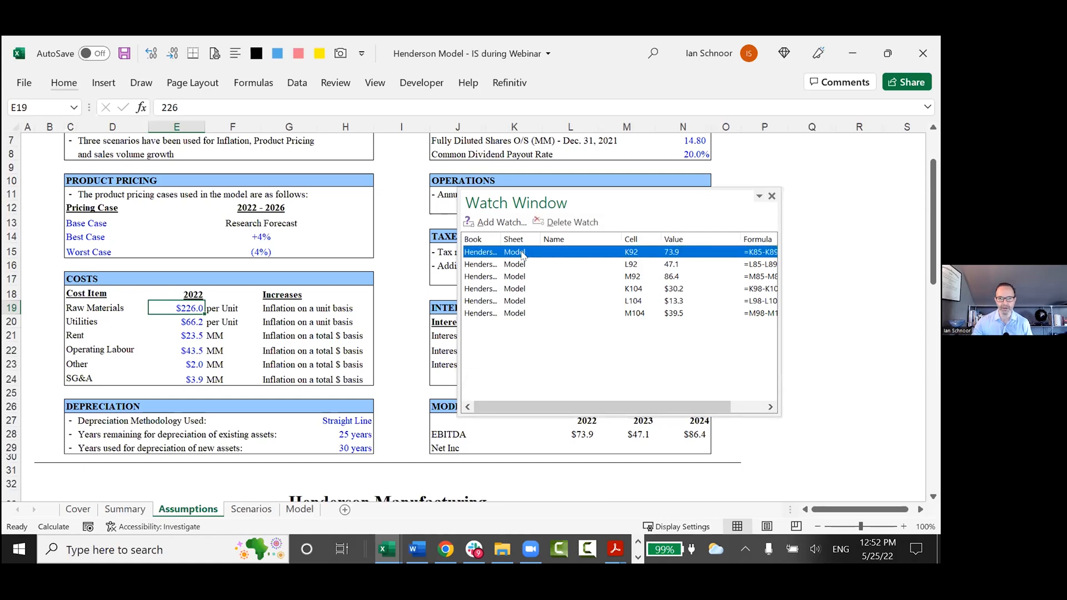
key(Down)
key(Down)
key(Up)
key(Up)
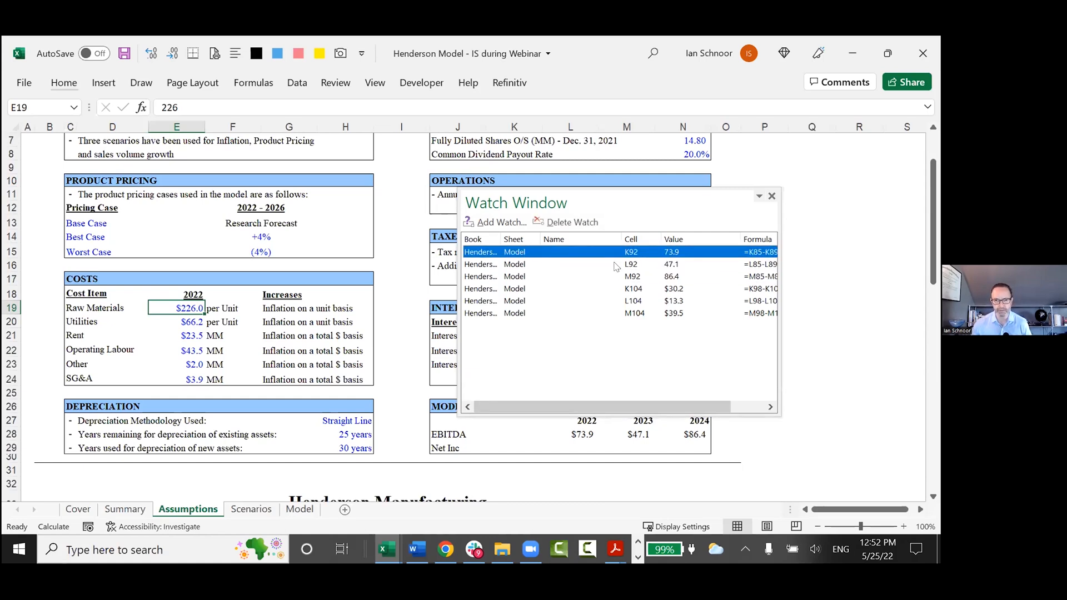
click(519, 292)
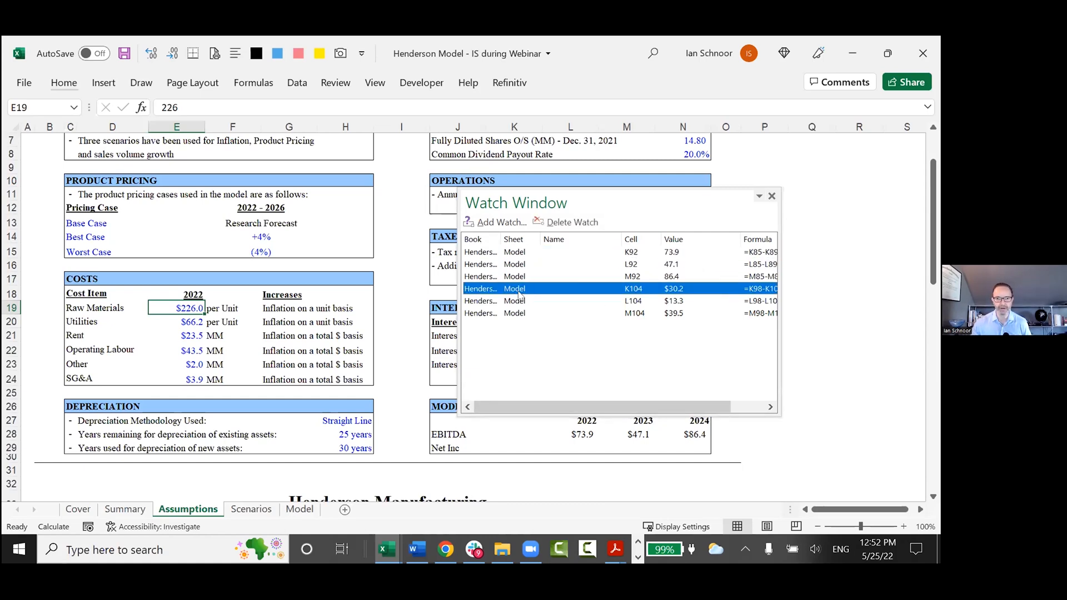
key(shift+Down)
key(shift+Down)
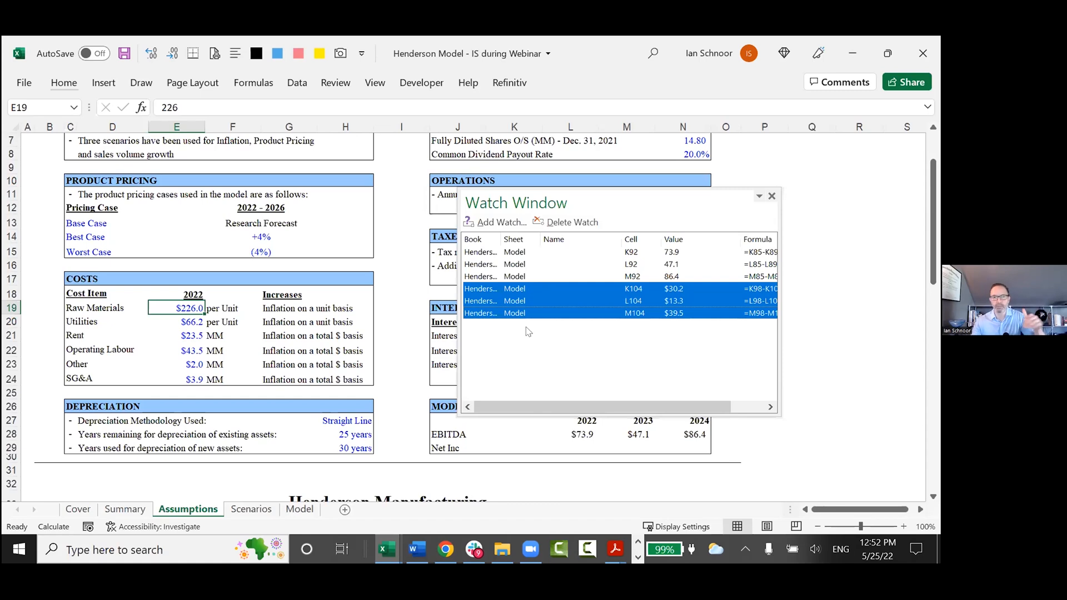
click(546, 252)
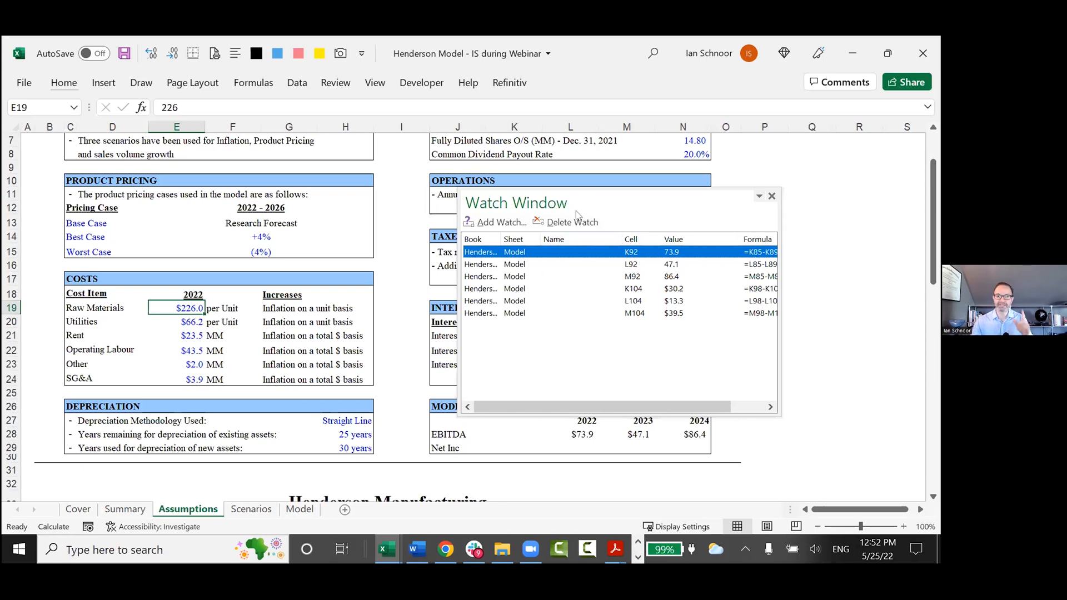
On the Model sheet, move the Watch Window off the 2022 column and name the 2022 EBITDA cell K92 "EBITDA2022".
click(298, 509)
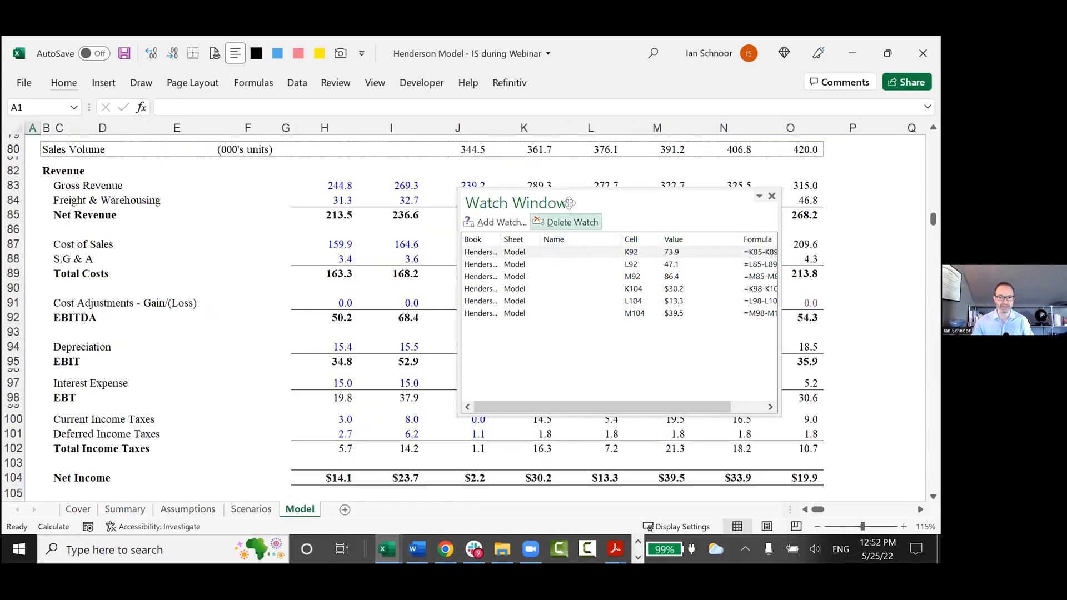
drag(605, 197, 741, 186)
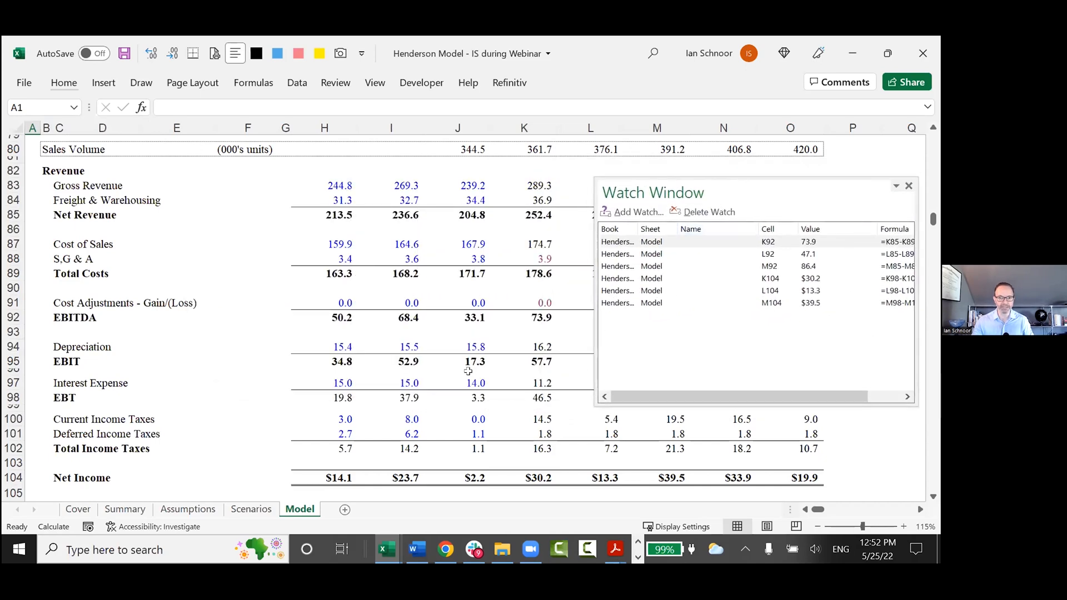
click(539, 315)
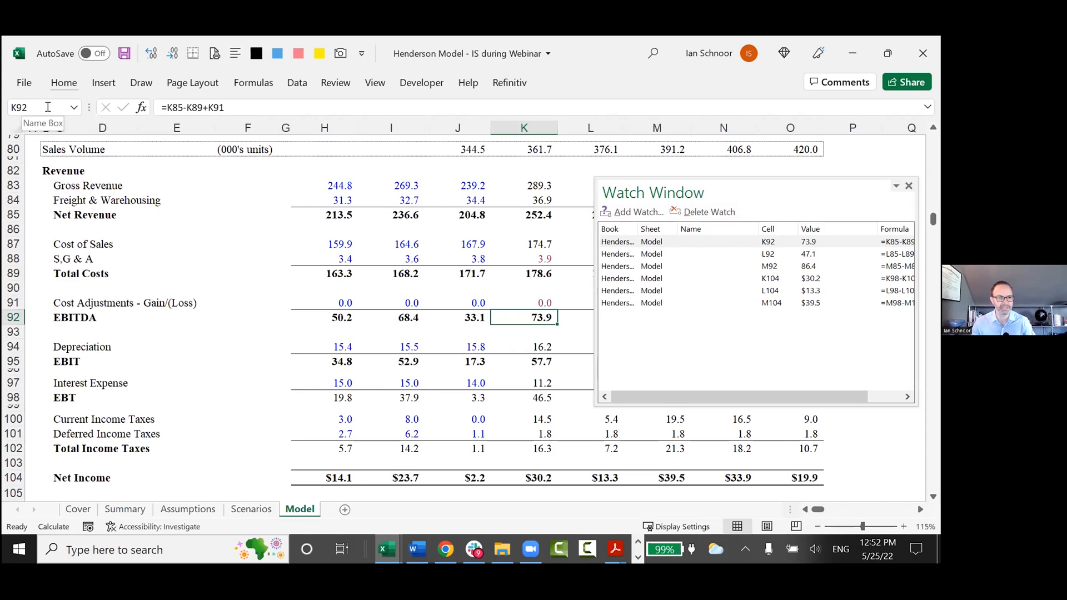
click(39, 106)
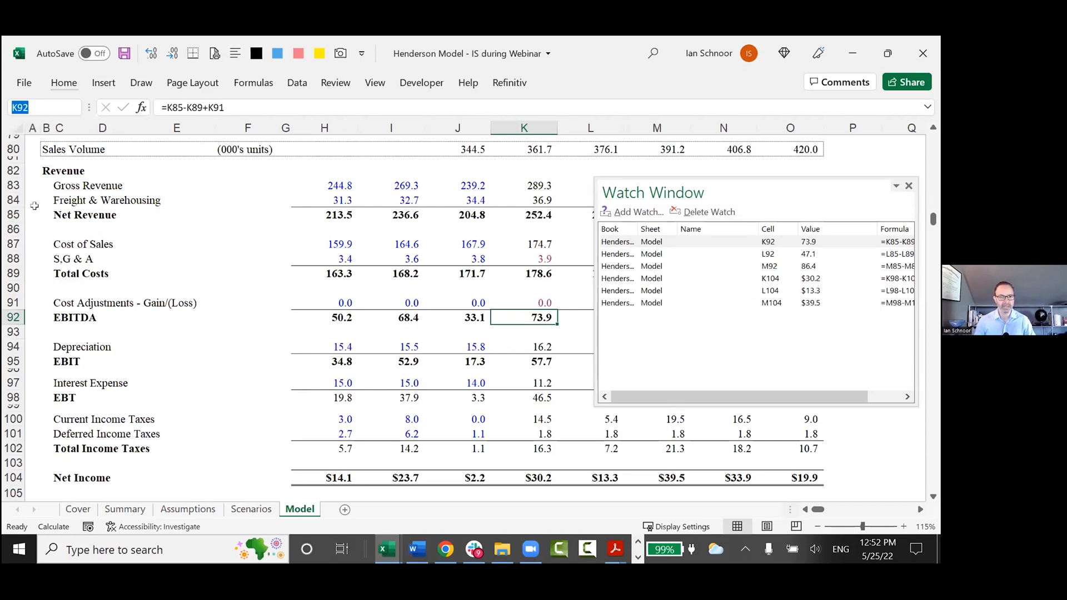
text(EBITDA)
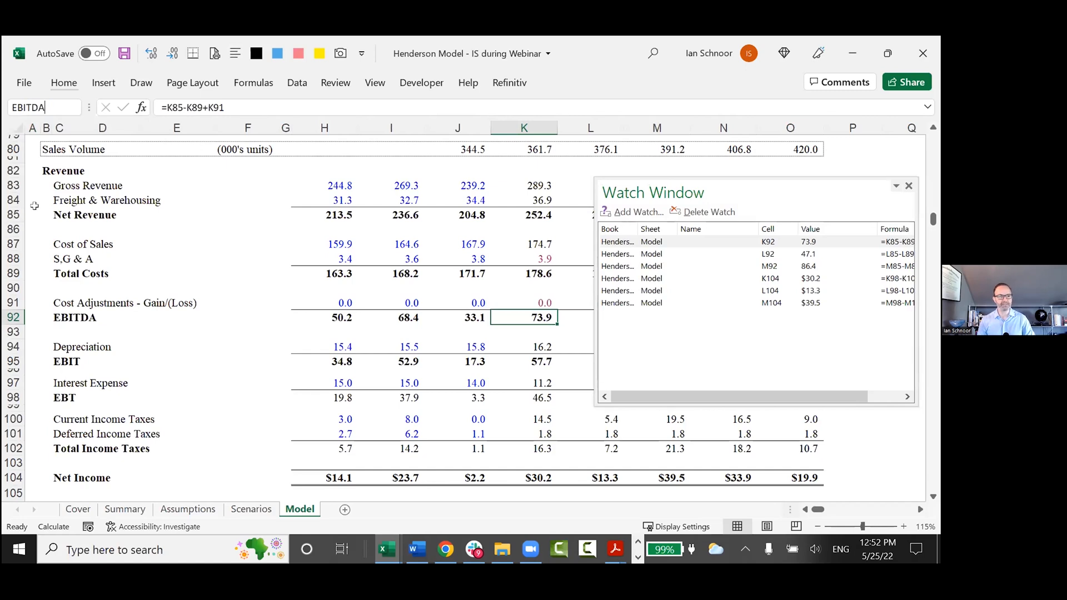
text(2022)
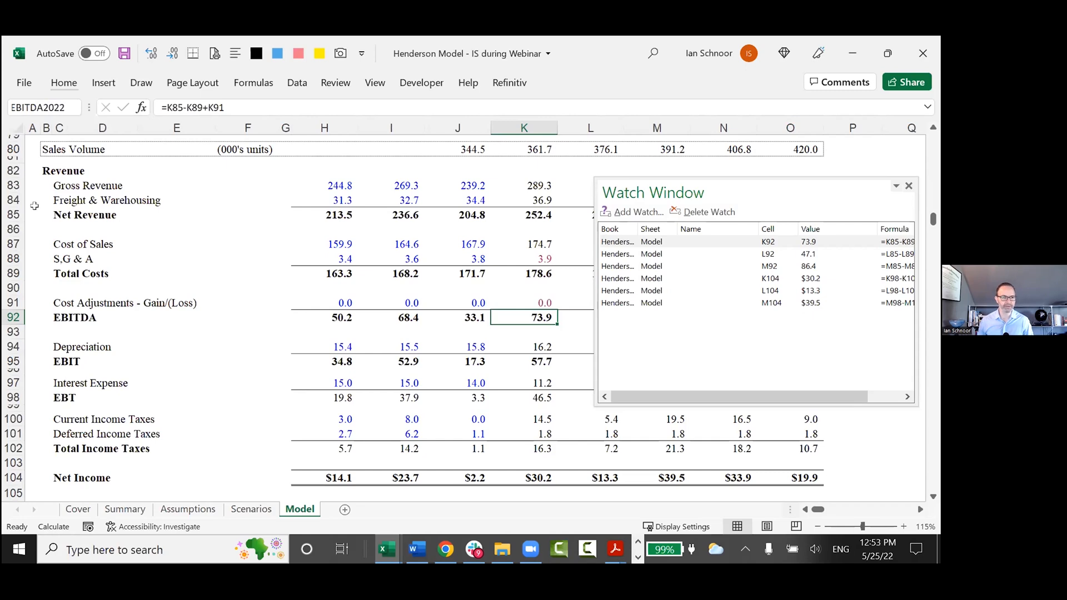
key(Return)
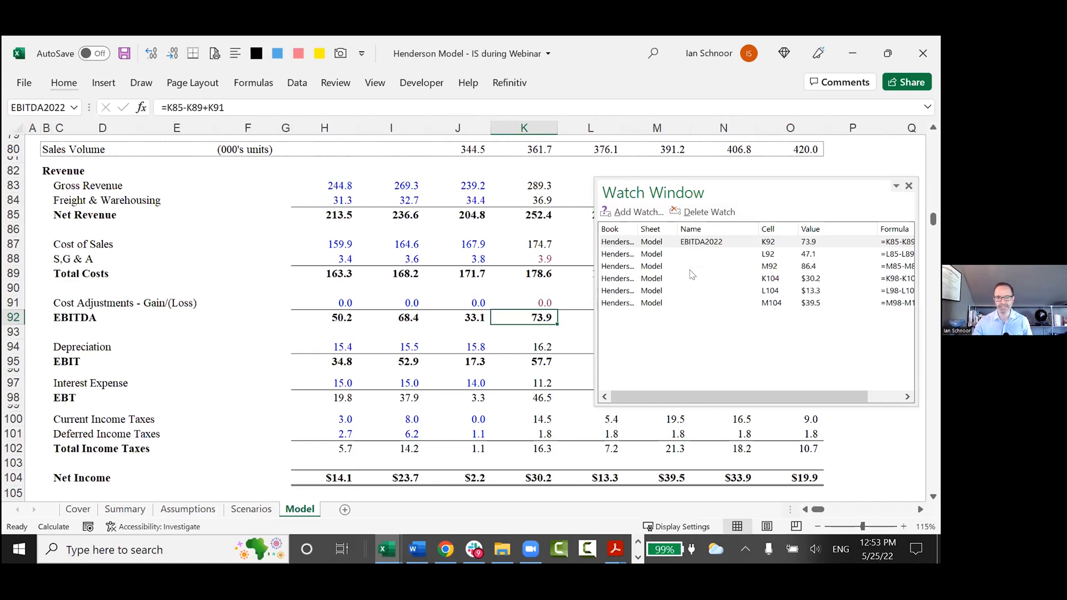
Name the 2022 Net Income cell K104 "NetInc2022" and select the EBITDA2022 watch in the Watch Window.
click(532, 479)
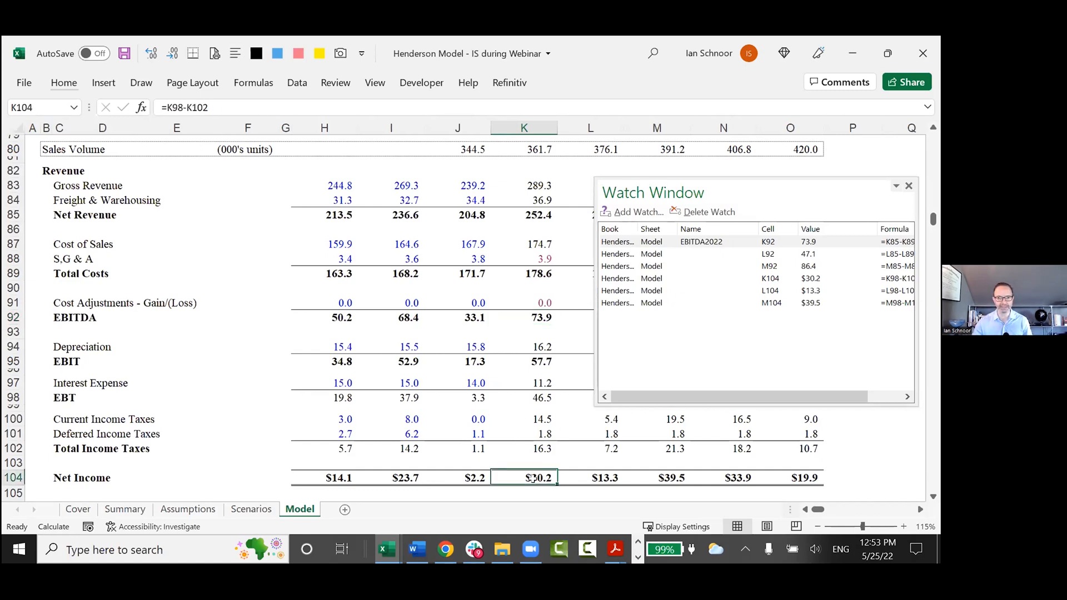
click(45, 106)
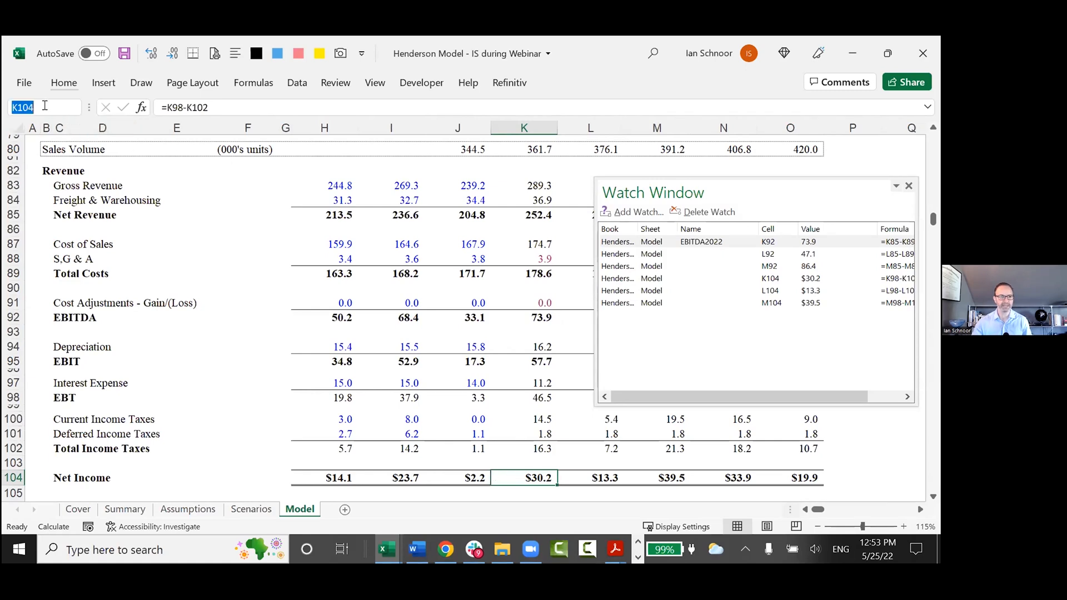
text(NetInc2022)
key(Return)
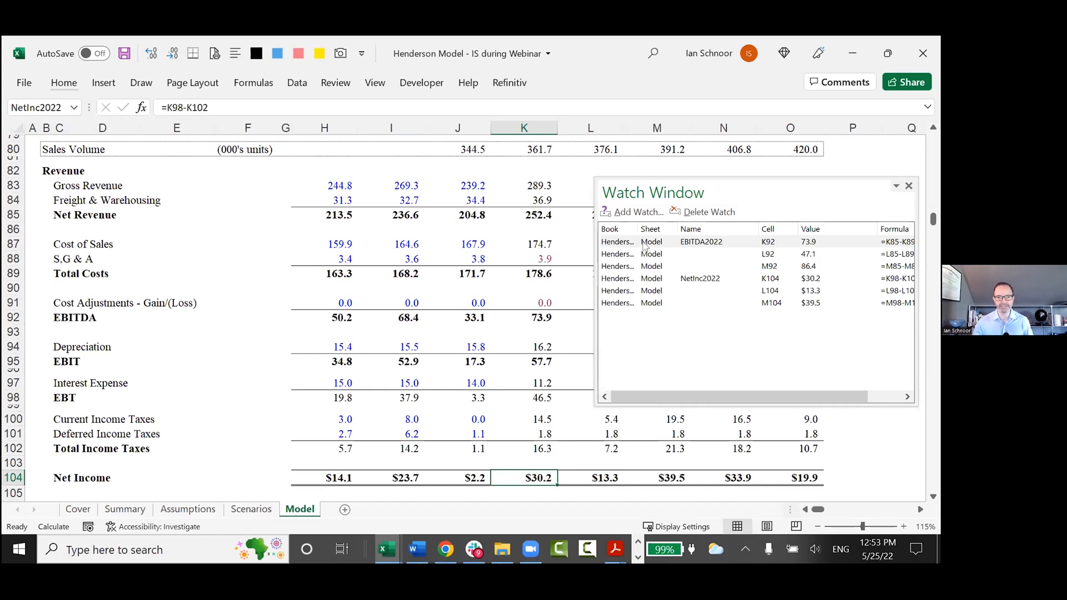
click(645, 243)
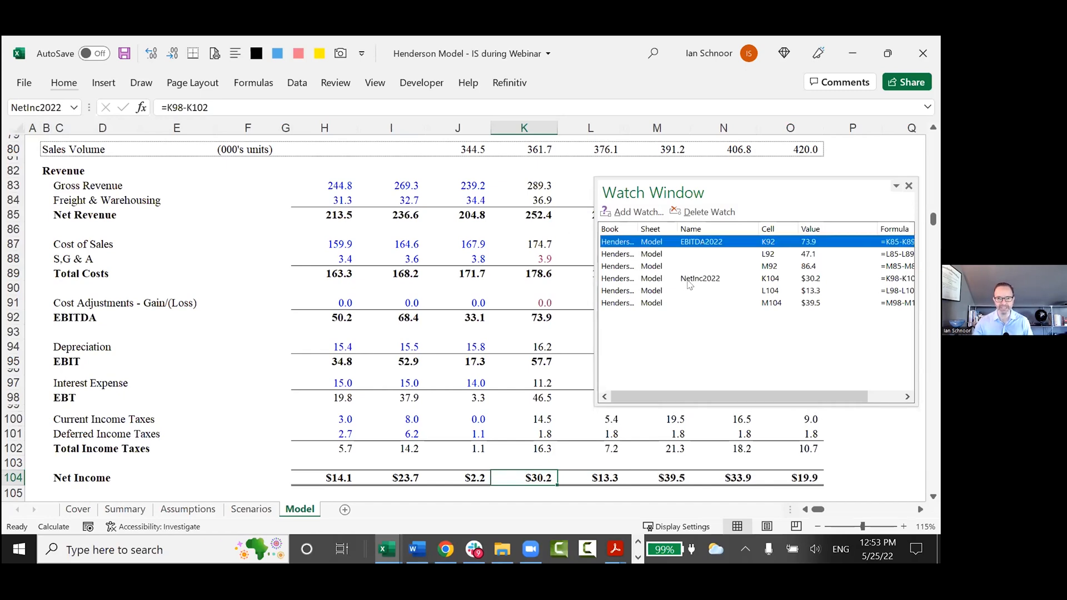
Select the NetInc2022 watch, move the Watch Window over the 2022 to 2026 columns and close it.
click(689, 280)
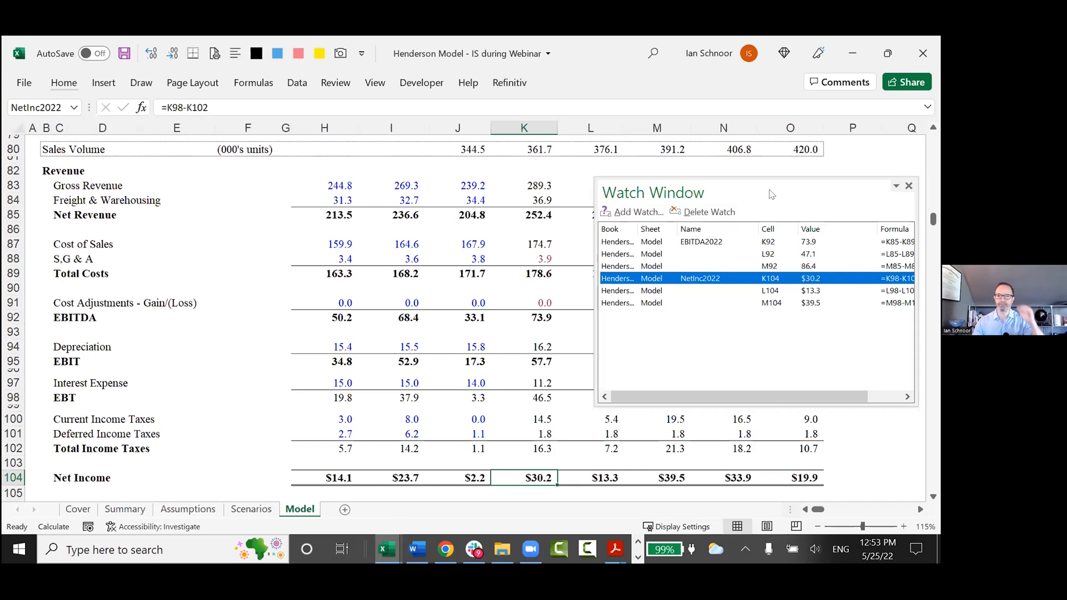
drag(772, 194, 704, 188)
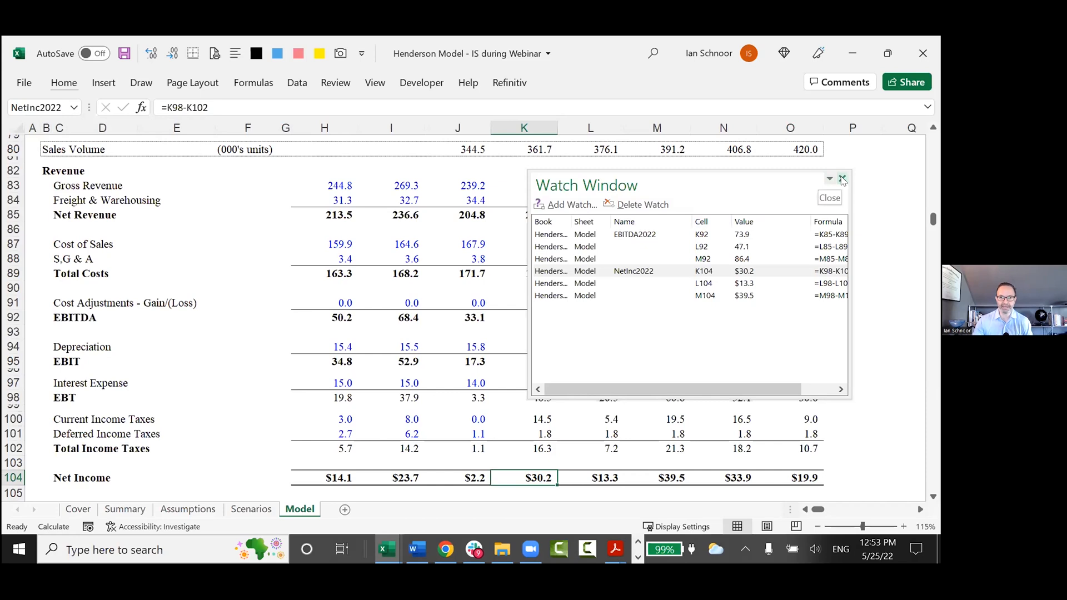
click(843, 179)
Select cell F89 on the Model sheet, reopen the Watch Window and close it again.
click(261, 274)
key(alt)
key(m)
key(w)
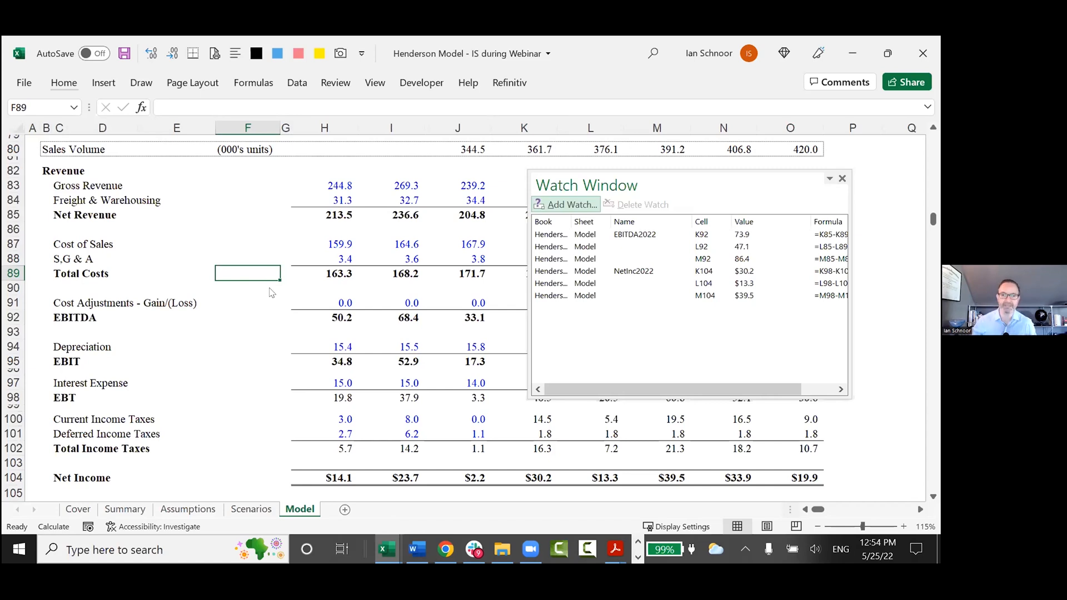
click(843, 179)
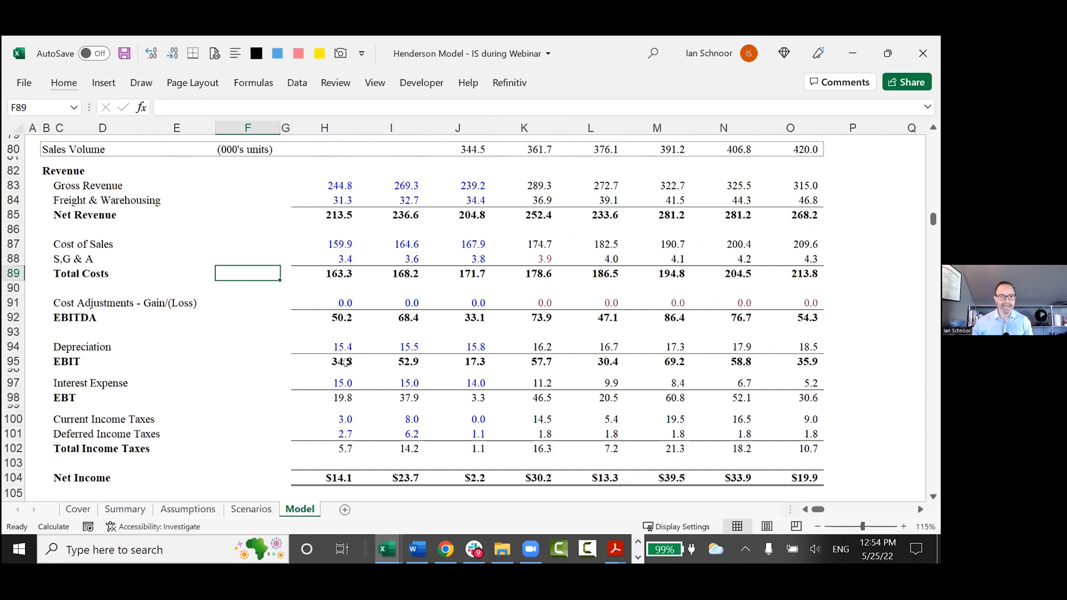
scroll(185, 378, down, 1)
key(alt+Tab)
key(Up)
key(Up)
key(ctrl+c)
key(Down)
key(Down)
key(F2)
key(ctrl+v)
text(3)
key(Delete)
Replace "Watch Window feature" in B76 with "Camera Tool!" so the line reads "3. Use Excel's Camera Tool!", and select B77.
key(ctrl+Right)
key(ctrl+Right)
key(ctrl+Right)
key(shift+End)
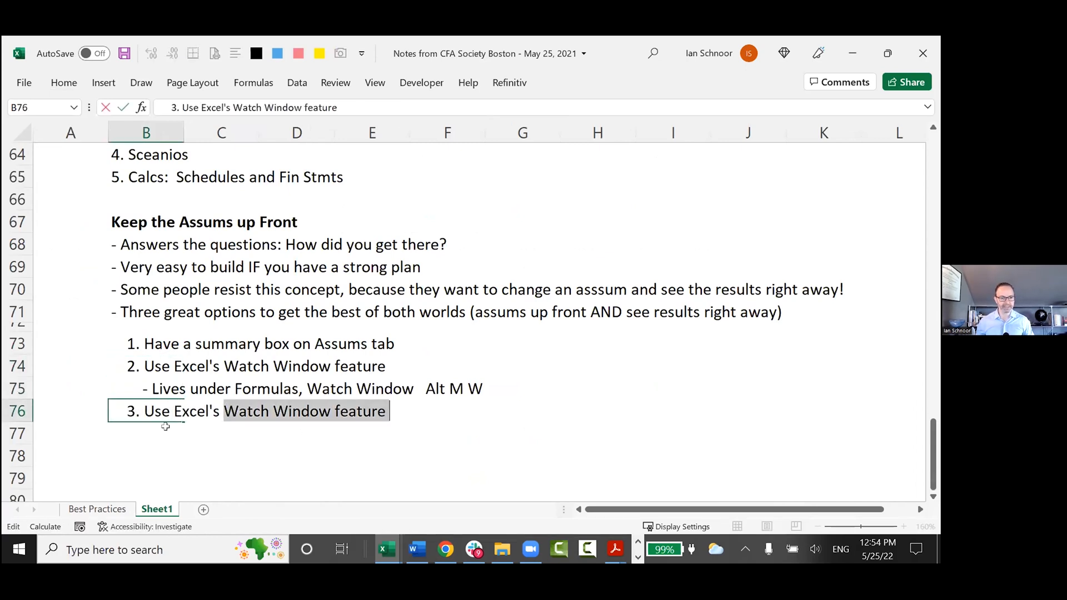
text(Camear)
key(BackSpace)
key(BackSpace)
text(ra Tool!)
key(Return)
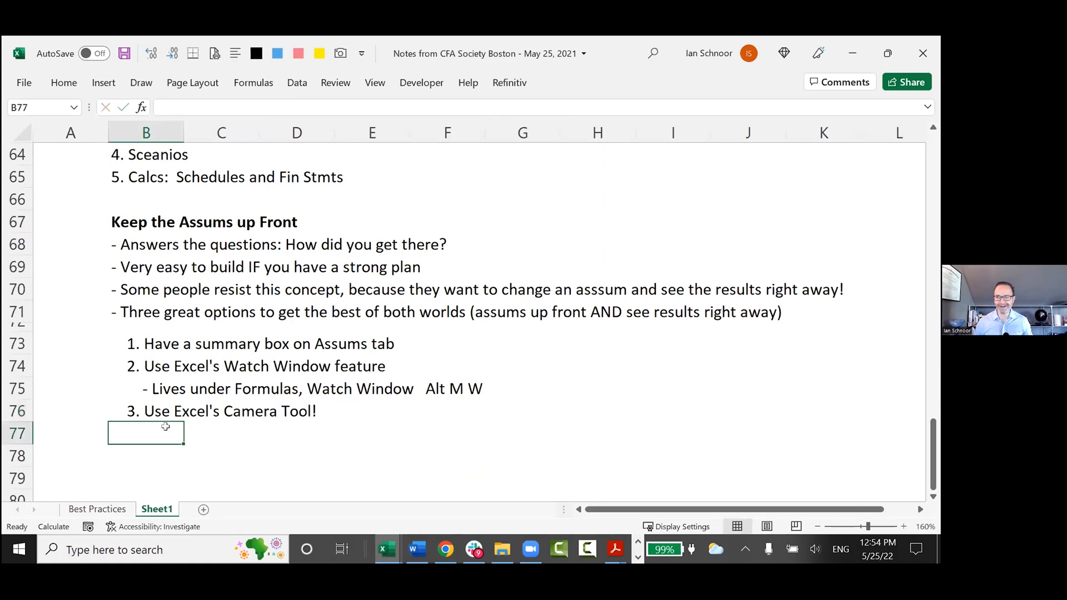
key(Up)
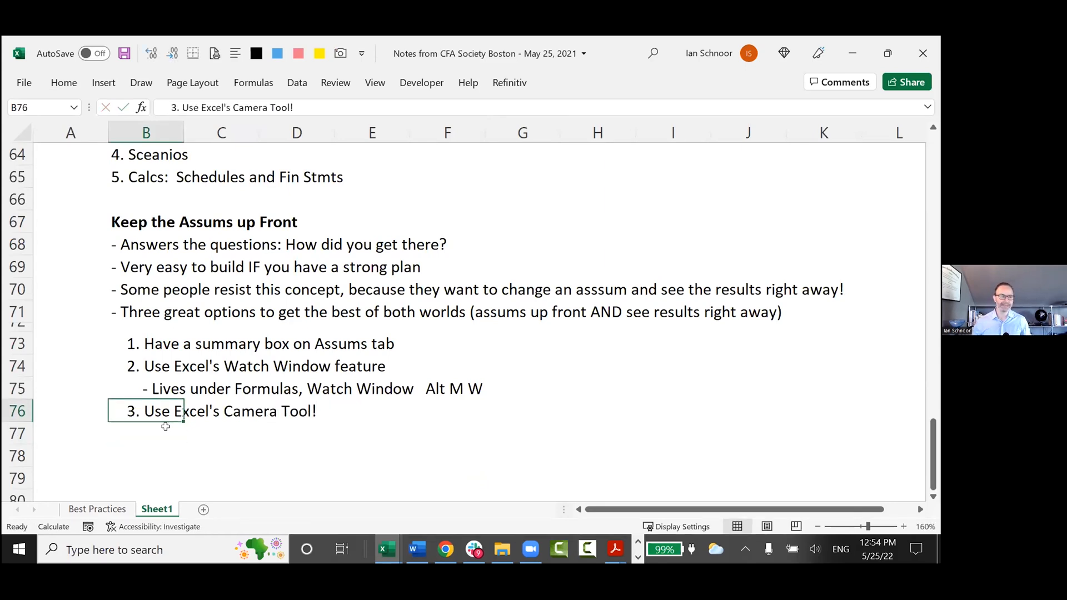
click(132, 434)
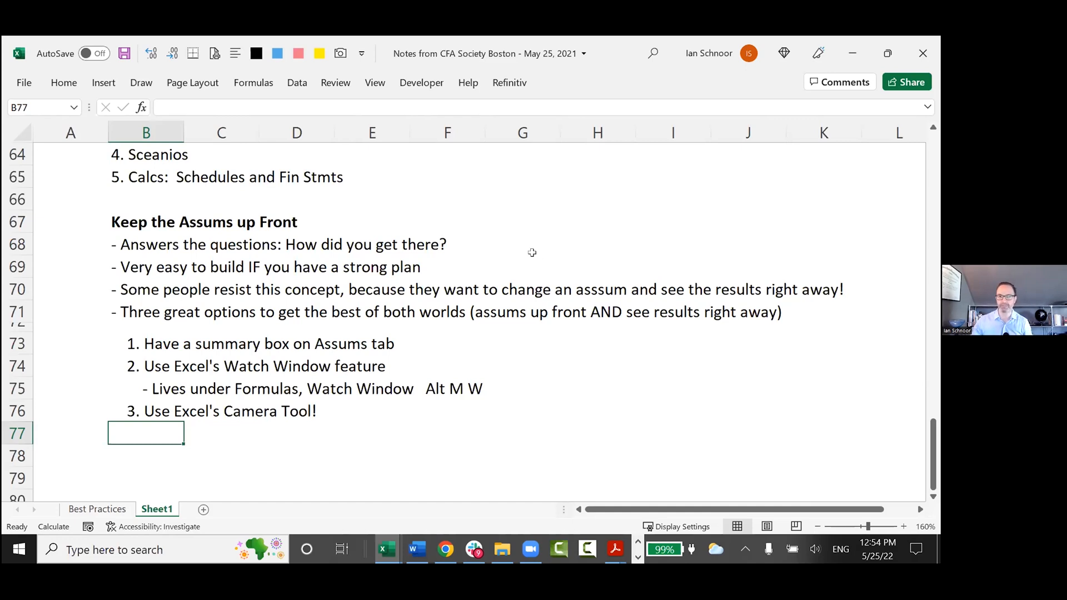
Copy the Watch Window sub-bullet from B75 into B77, below the Camera Tool line.
scroll(203, 448, down, 1)
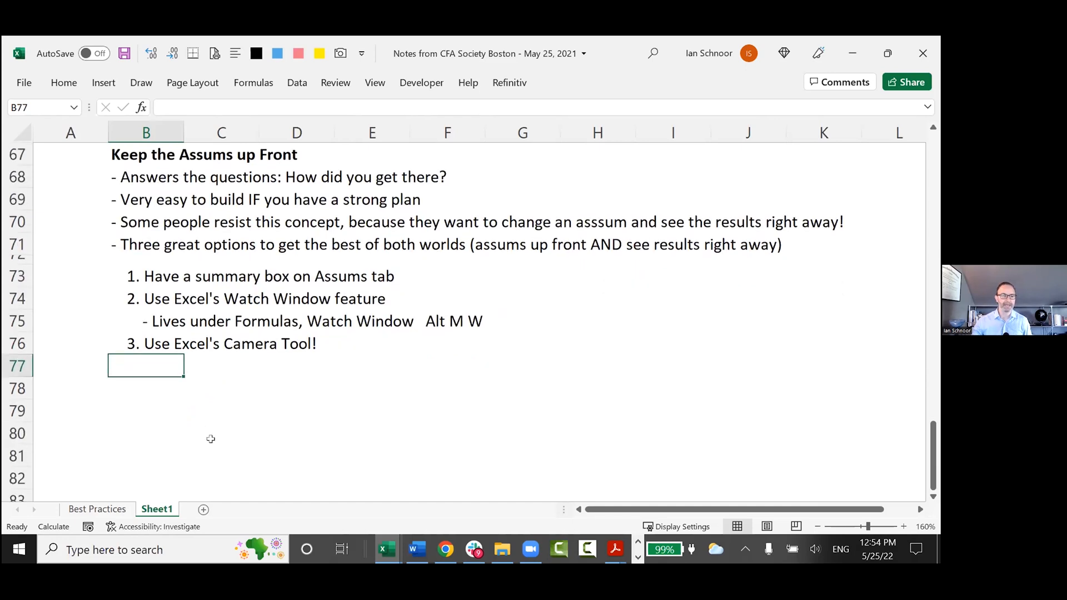
key(Up)
key(Up)
key(ctrl+c)
key(Down)
key(Down)
key(ctrl+v)
Replace the copied sub-bullet's text in B77 with "Need to activate first", keeping the indent and dash.
key(F2)
key(Home)
key(ctrl+Right)
key(ctrl+Right)
key(shift+End)
text(Need to active)
key(BackSpace)
text(te)
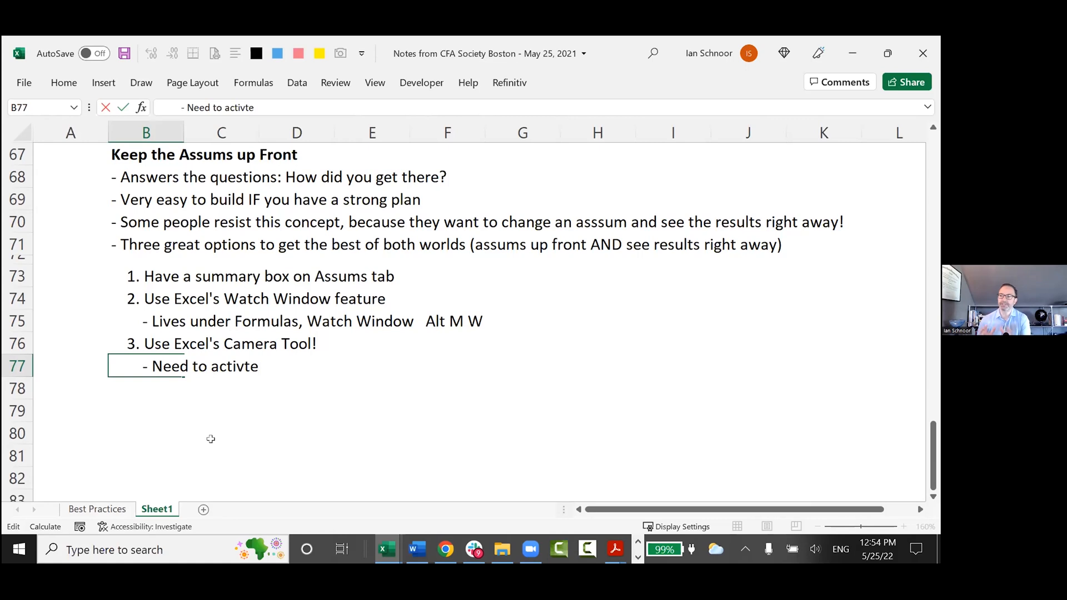
key(BackSpace)
key(BackSpace)
key(BackSpace)
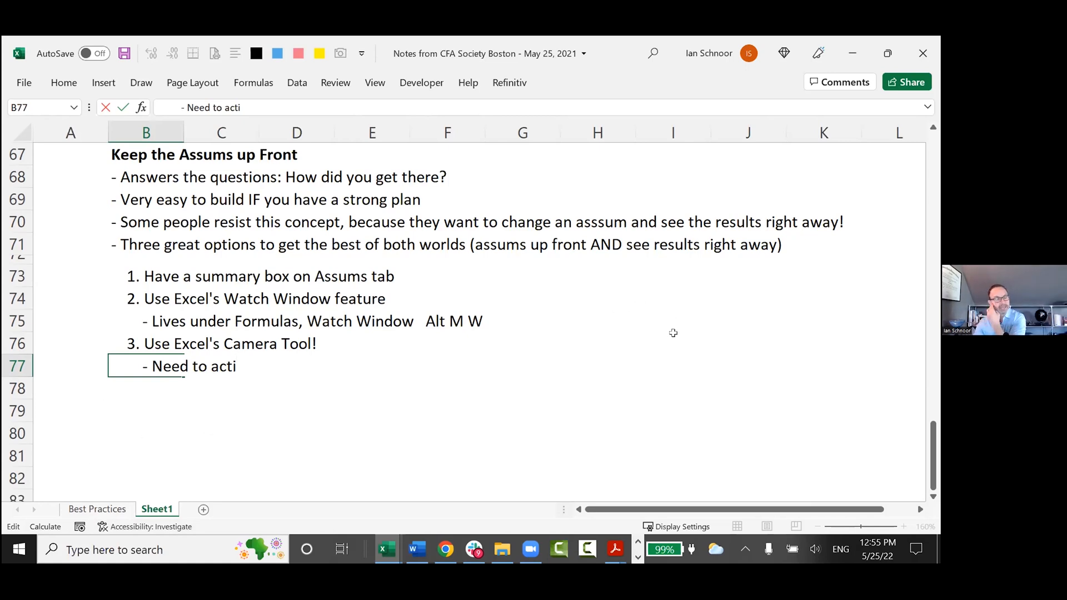
text(vatge first)
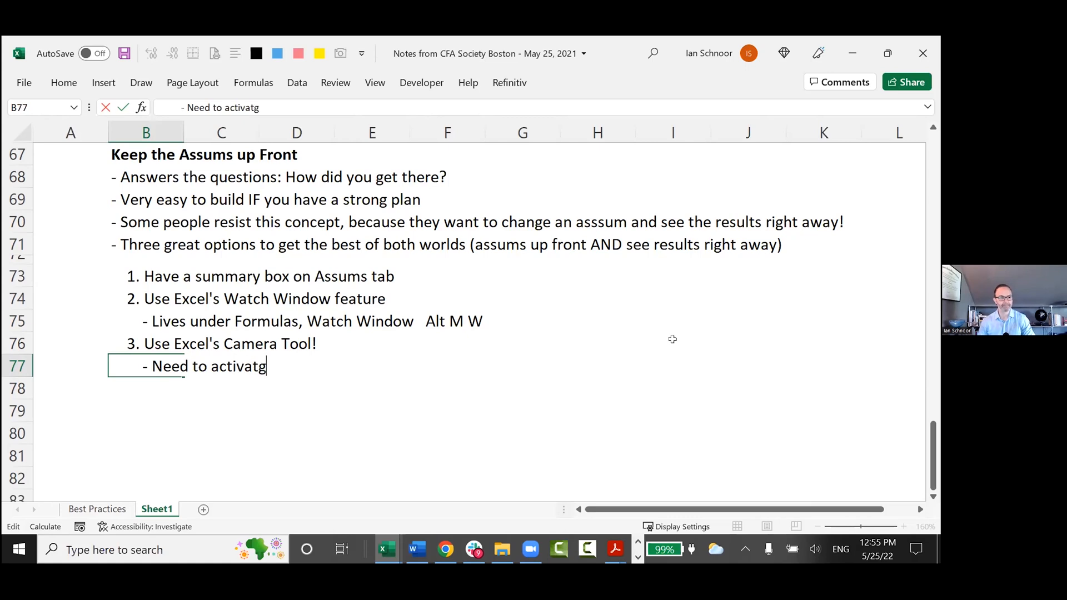
key(Return)
Correct the misspelled word in B77 to "activate" and reselect the cell.
key(Up)
key(F2)
key(ctrl+Left)
key(ctrl+Left)
key(Right)
key(ctrl+Right)
key(Left)
key(Left)
key(Left)
key(Delete)
key(Return)
key(Up)
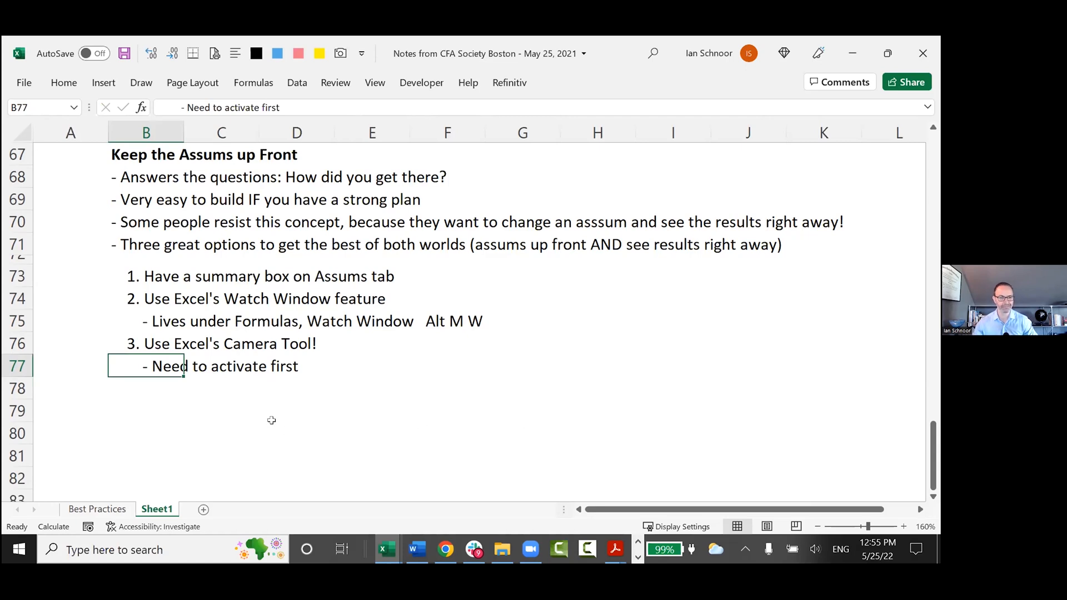
Open the Watch Window over the notes, make it taller to fit all six watches and move it higher.
key(alt)
key(m)
key(w)
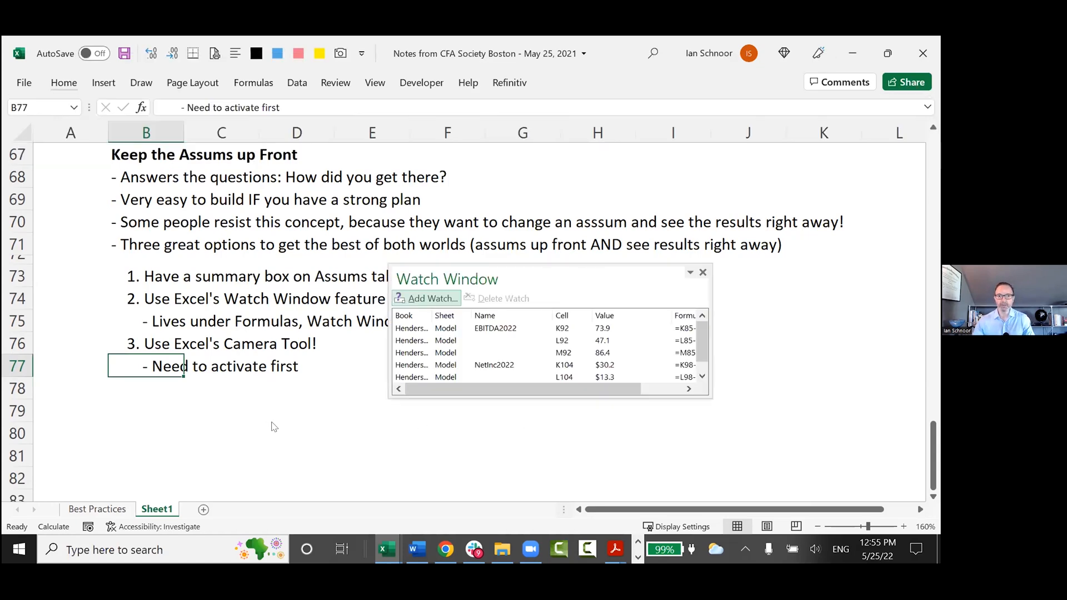
drag(509, 397, 516, 460)
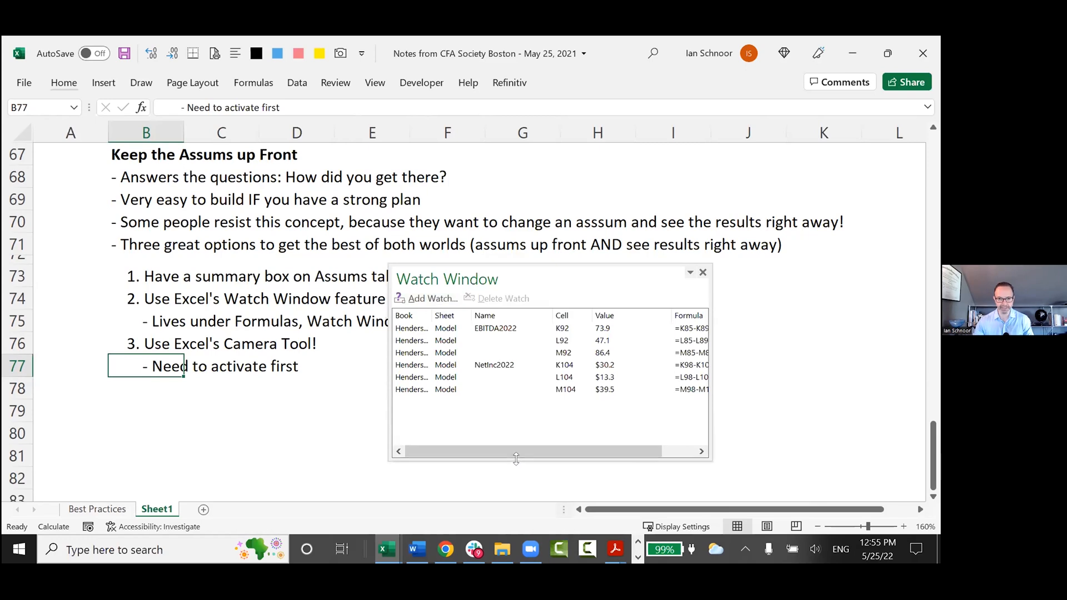
drag(558, 266, 607, 167)
Select the EBITDA2022 and NetInc2022 watches in turn, close the Watch Window and select B79.
click(482, 229)
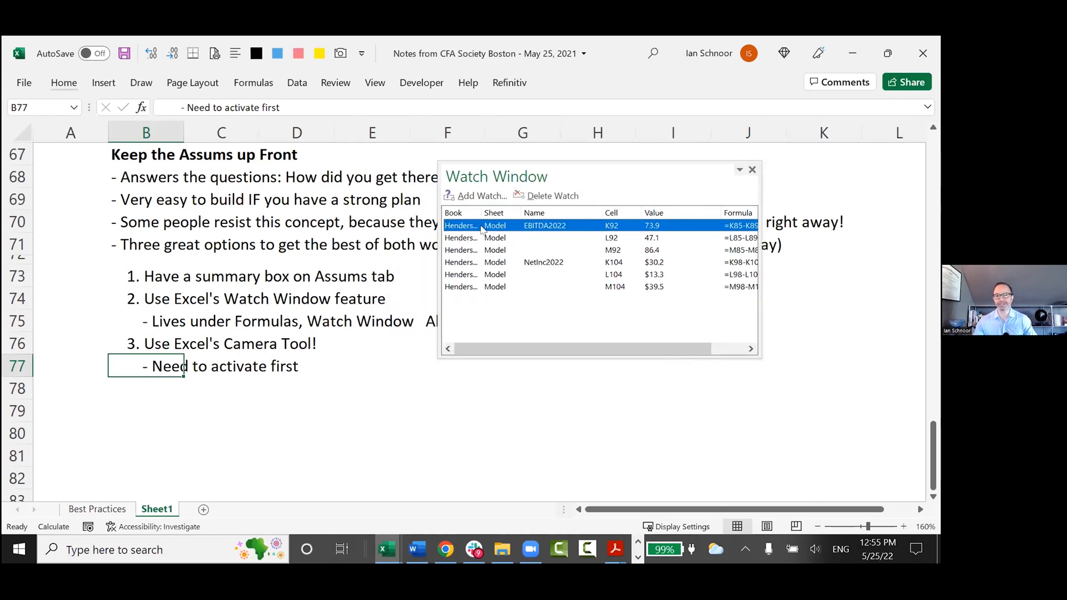
click(469, 264)
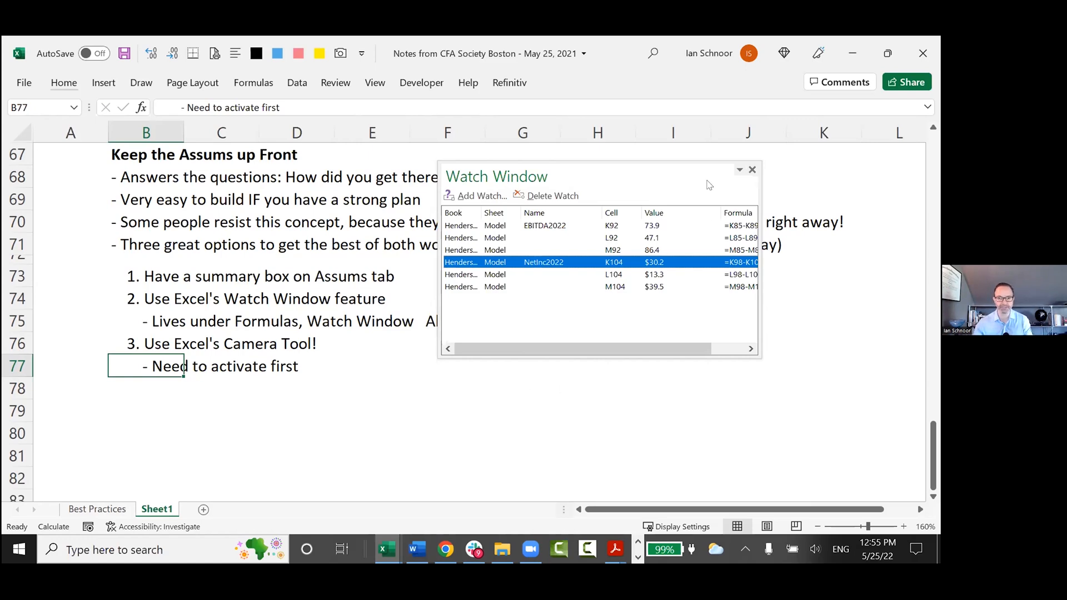
click(753, 172)
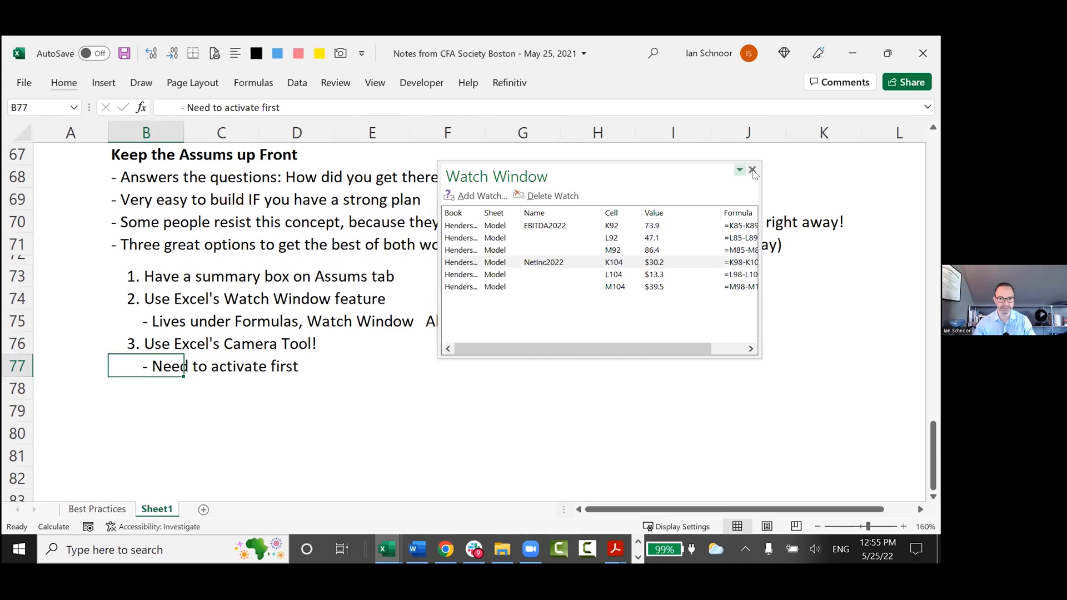
click(753, 172)
click(123, 395)
click(123, 405)
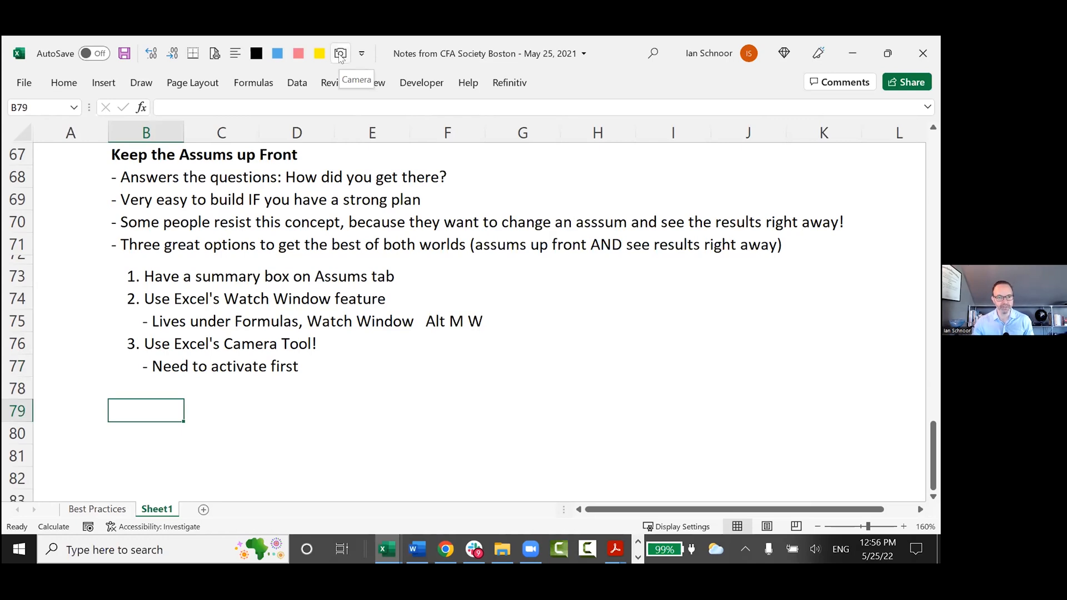
Extend the B77 note with "in Tools Options menu", fixing the doubled letter in "Options".
click(158, 364)
key(F2)
text(in Tools Ooptions menu)
key(ctrl+Left)
key(ctrl+Left)
key(Right)
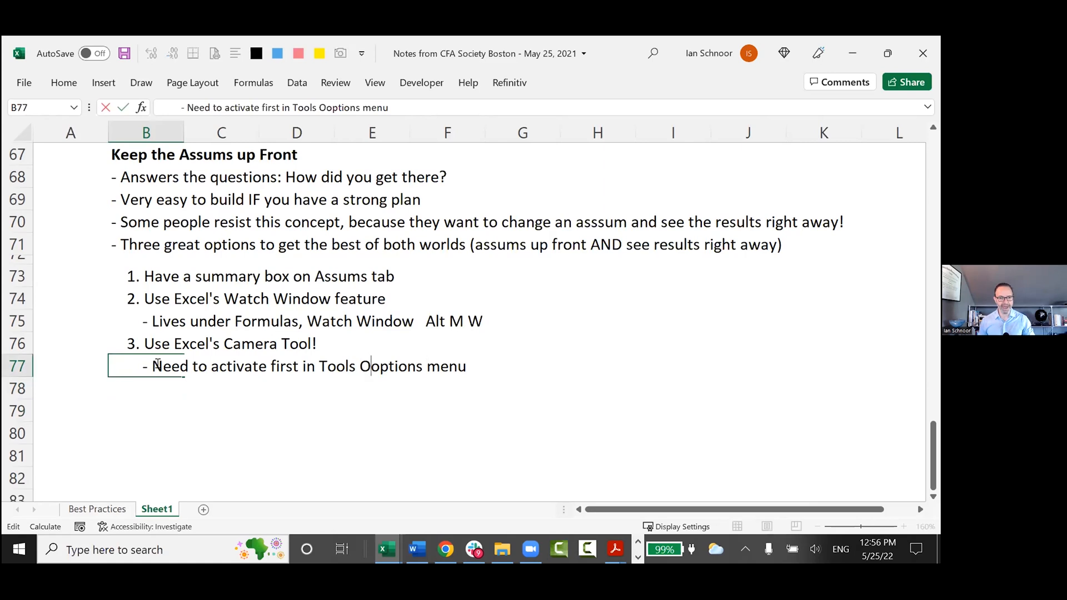
key(Delete)
key(Return)
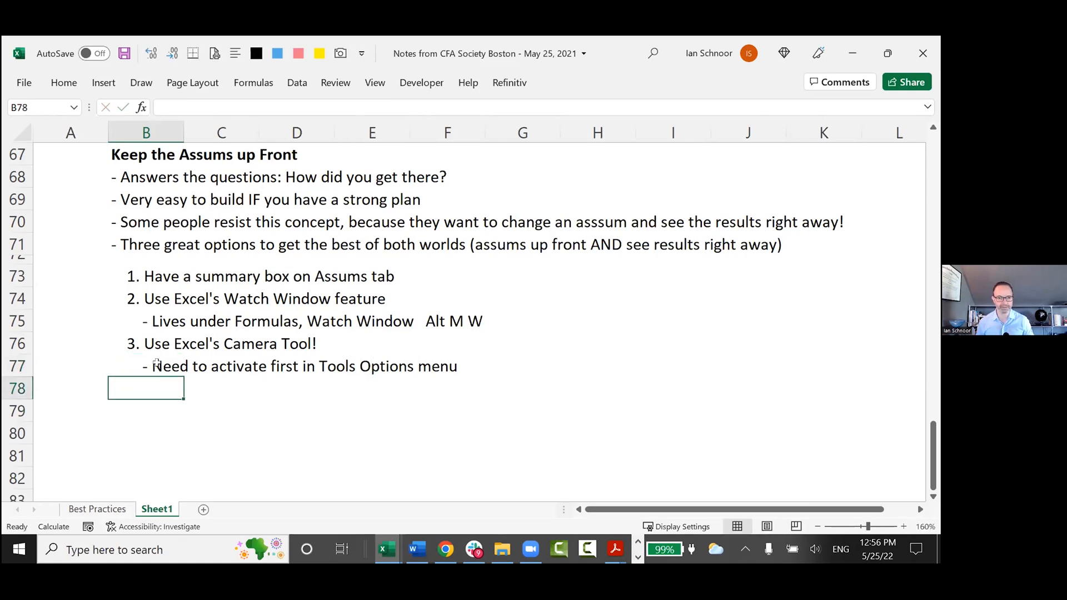
Add the shortcut "(Alt T O)" to the end of the B77 note.
key(Up)
key(F2)
text((A)
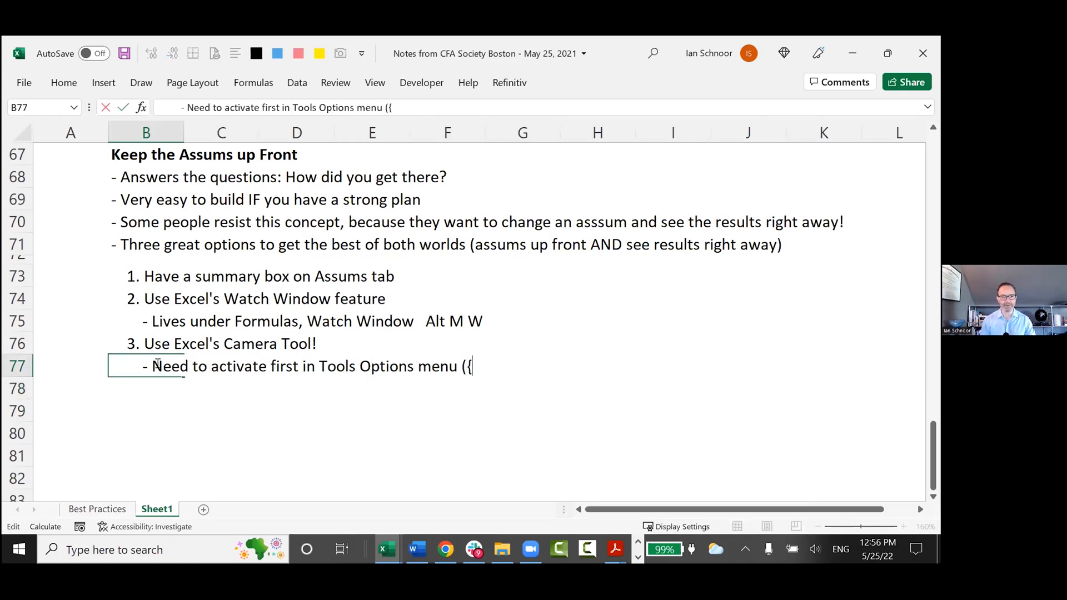
text(lt T)
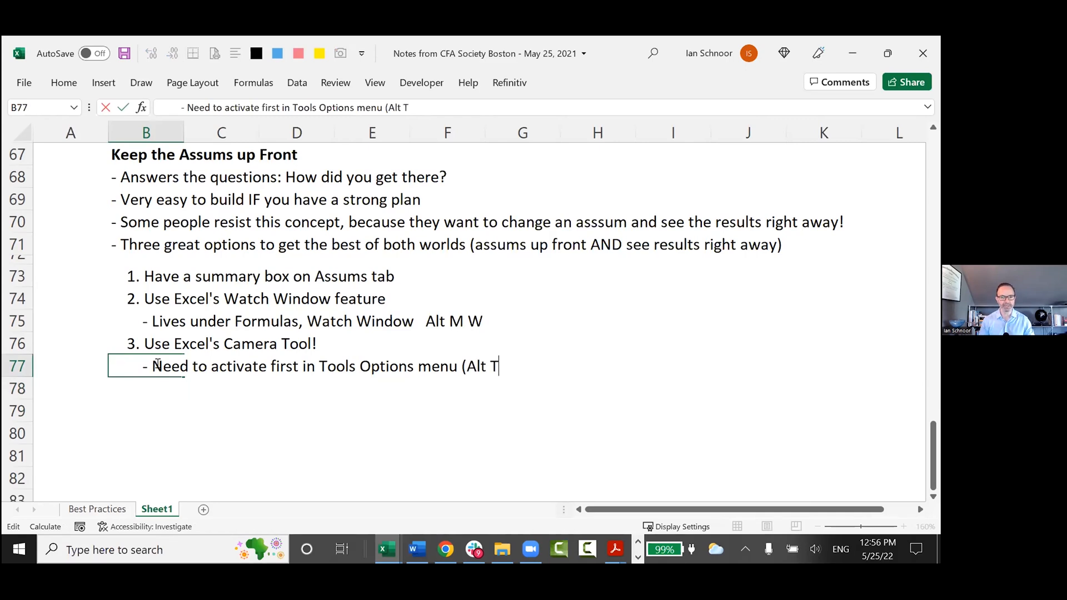
text( O))
key(Return)
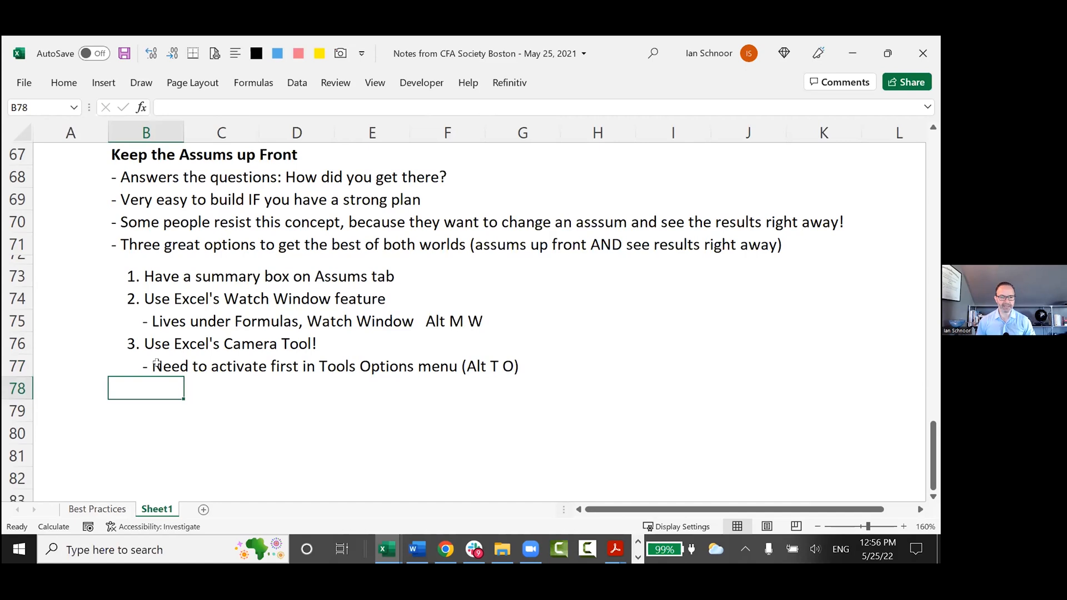
Open the Excel Options at the Quick Access Toolbar customization page.
click(22, 83)
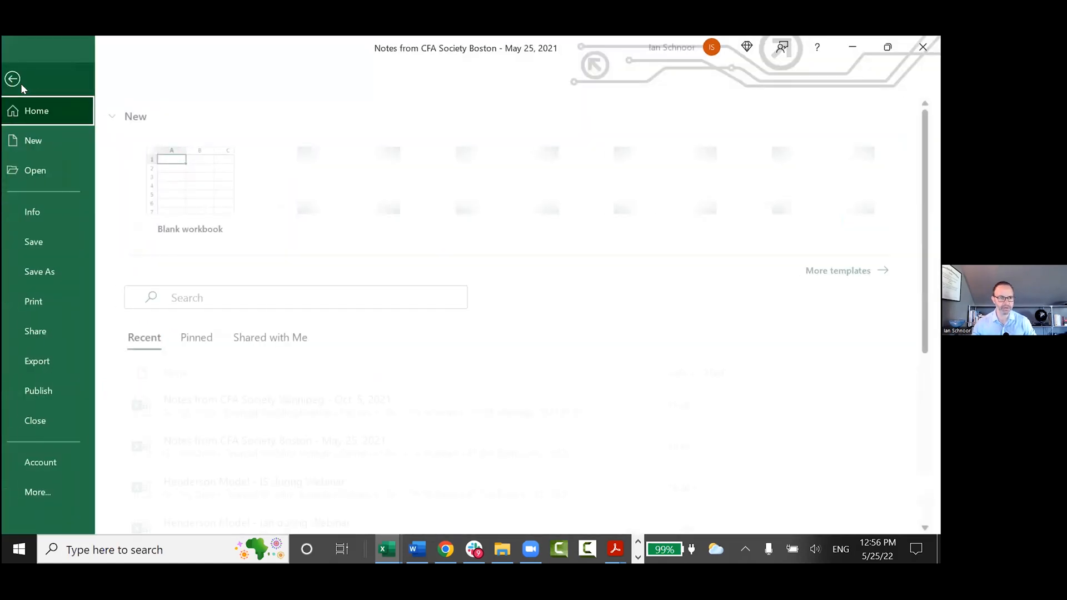
click(58, 493)
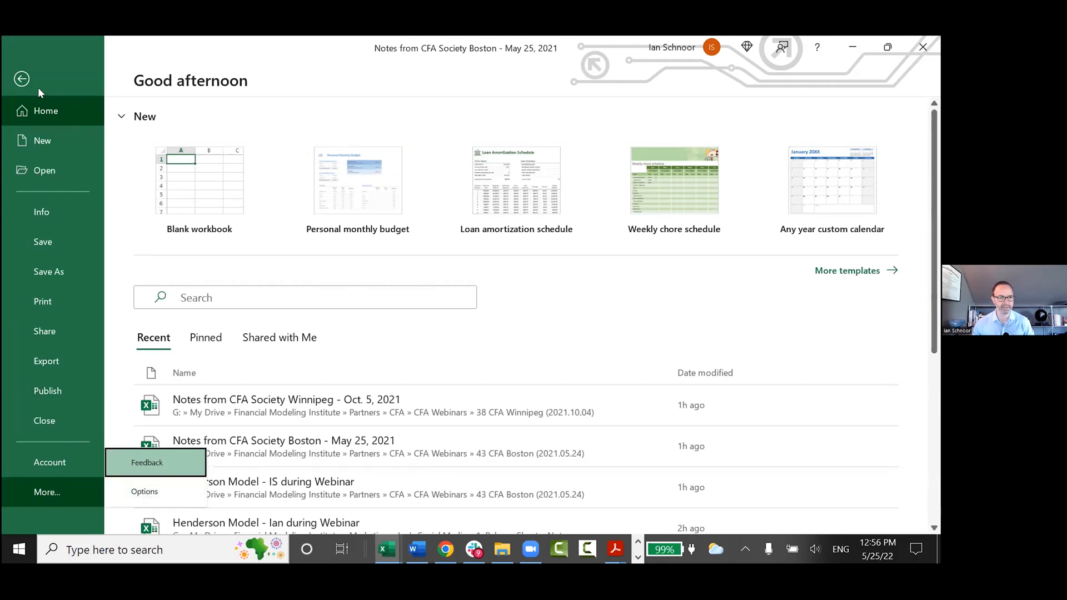
click(147, 493)
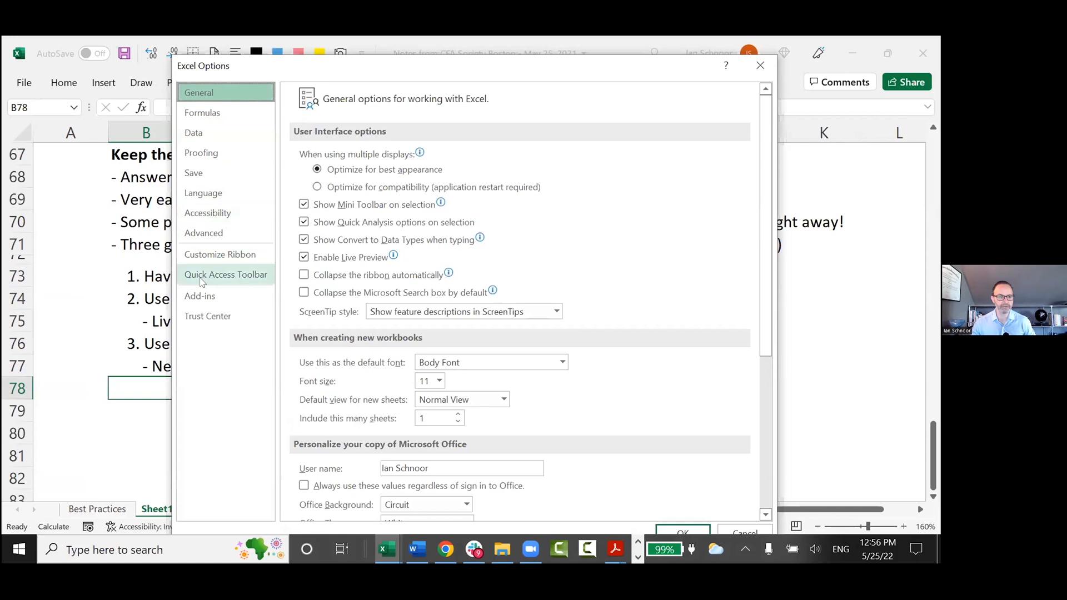
click(231, 282)
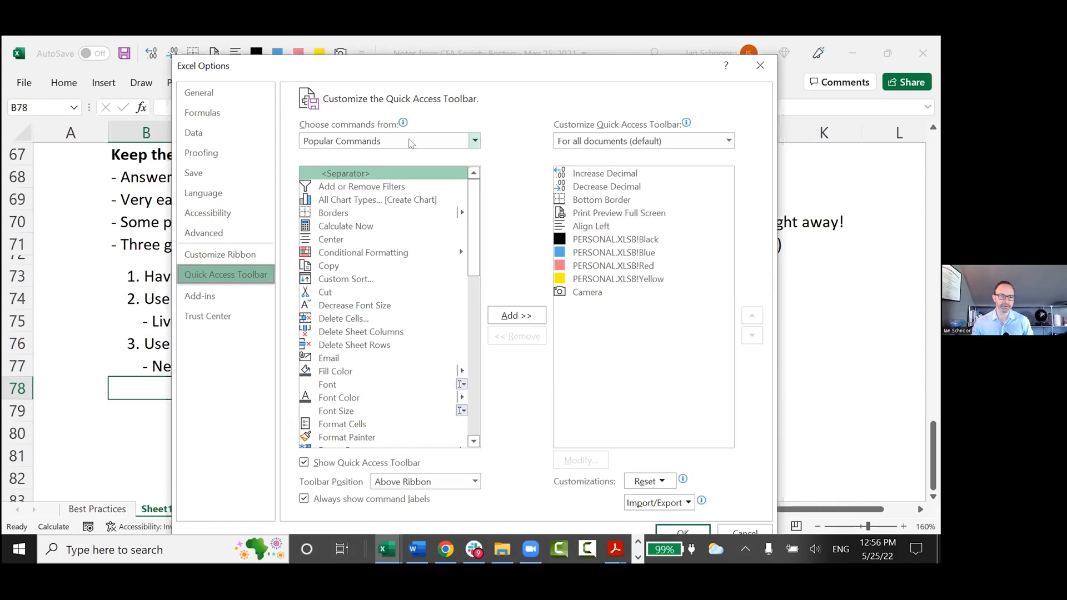
List all commands as the source for customizing the Quick Access Toolbar.
click(419, 142)
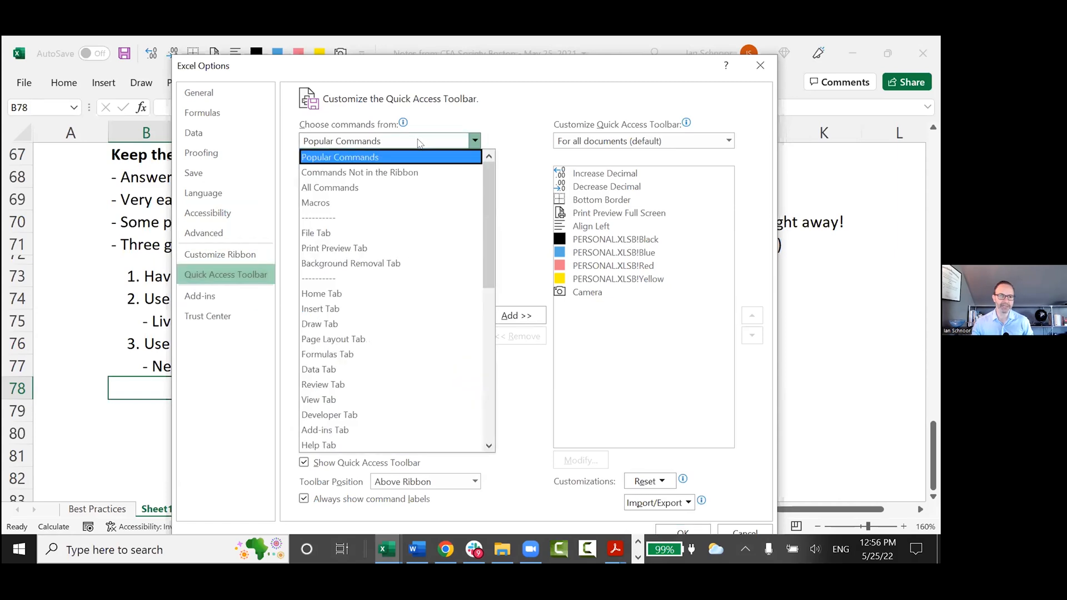
click(335, 188)
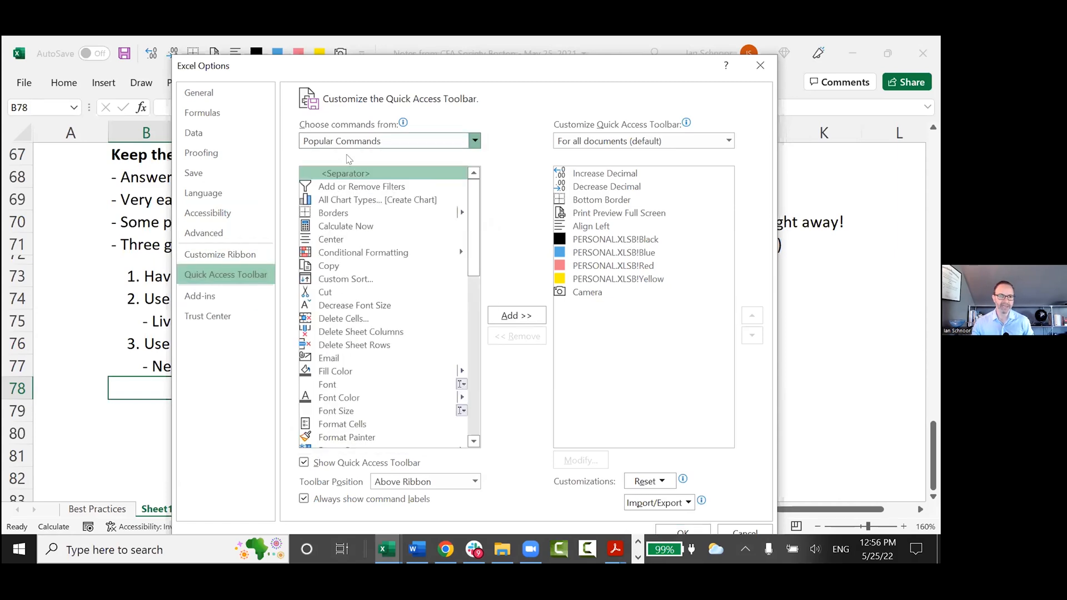
scroll(381, 272, down, 5)
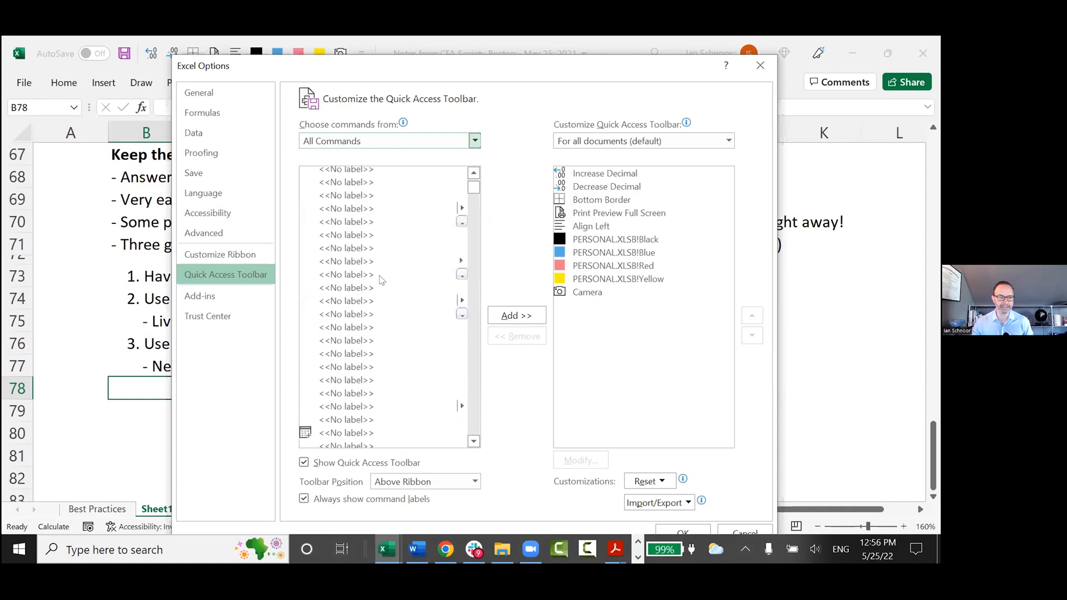
Find and select the Camera command in the list of all commands, and close the Excel Options without adding it.
scroll(381, 284, down, 3)
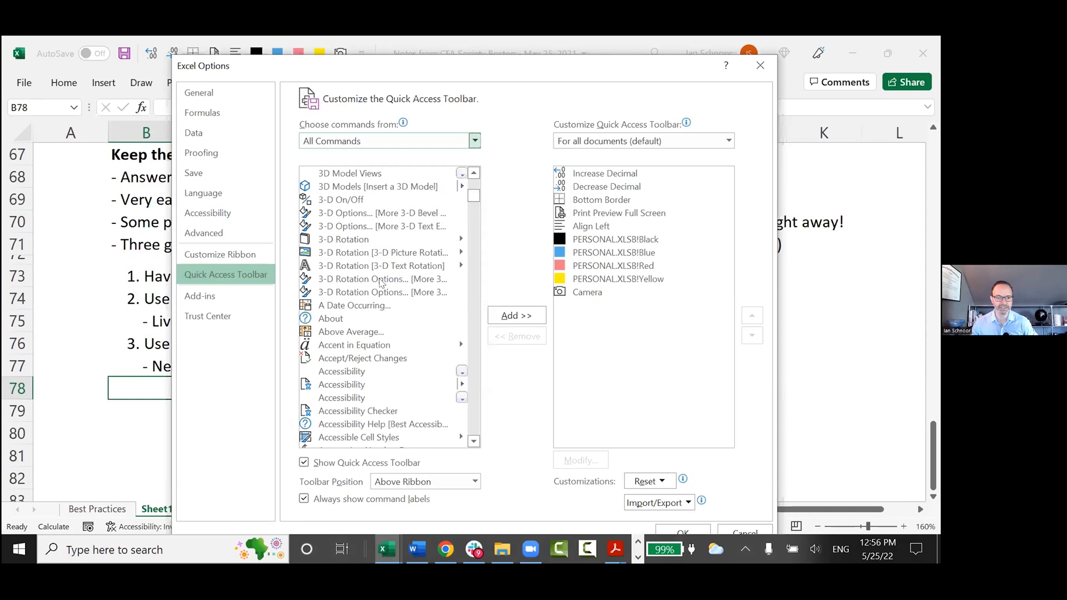
scroll(381, 284, down, 1)
click(353, 349)
scroll(353, 348, down, 2)
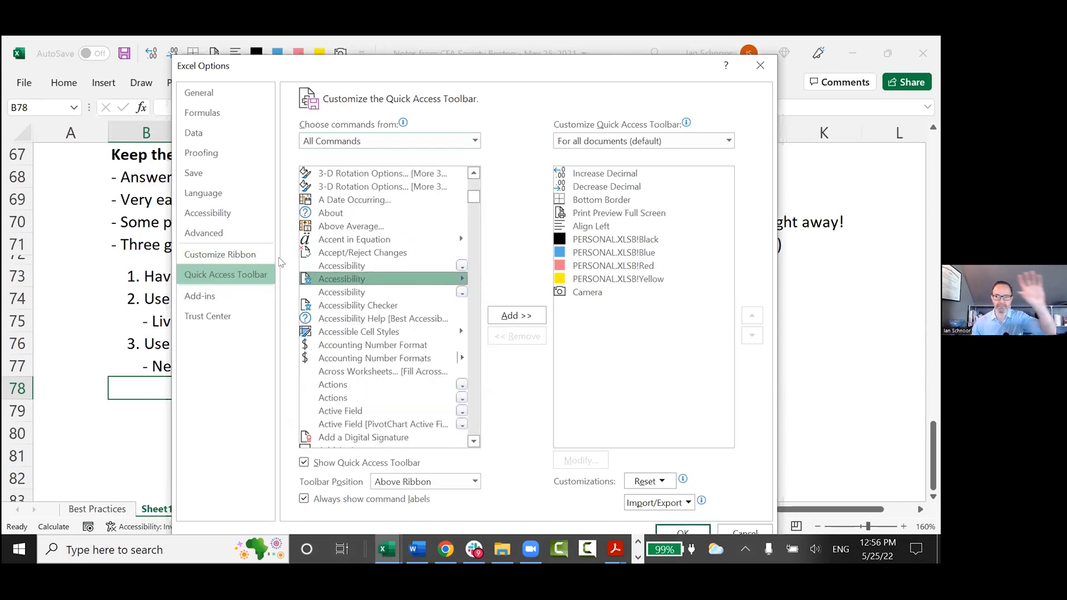
scroll(336, 284, down, 1)
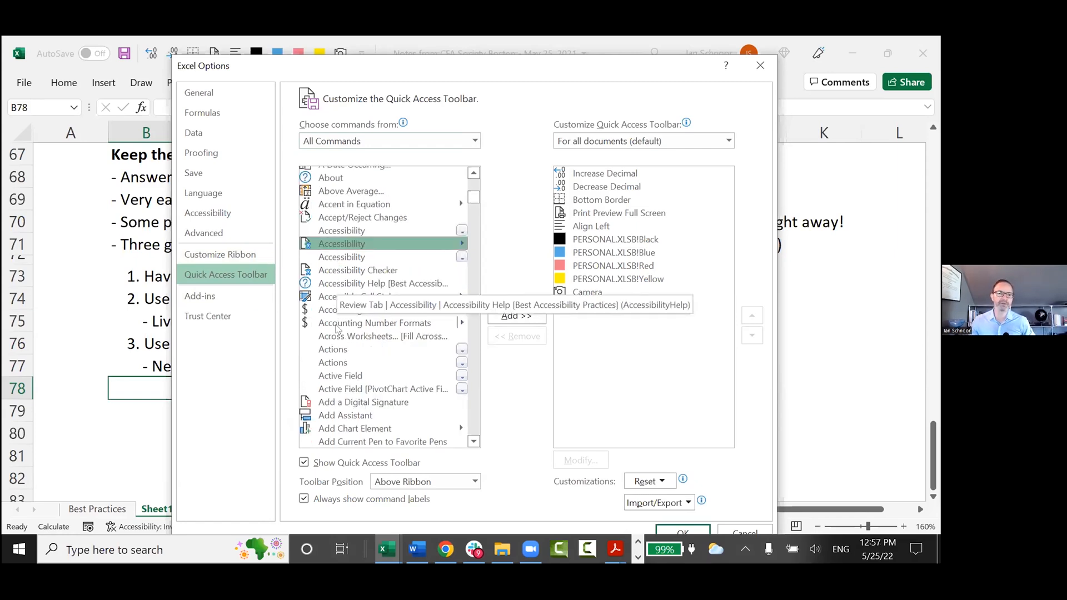
scroll(342, 372, down, 1)
scroll(342, 371, down, 3)
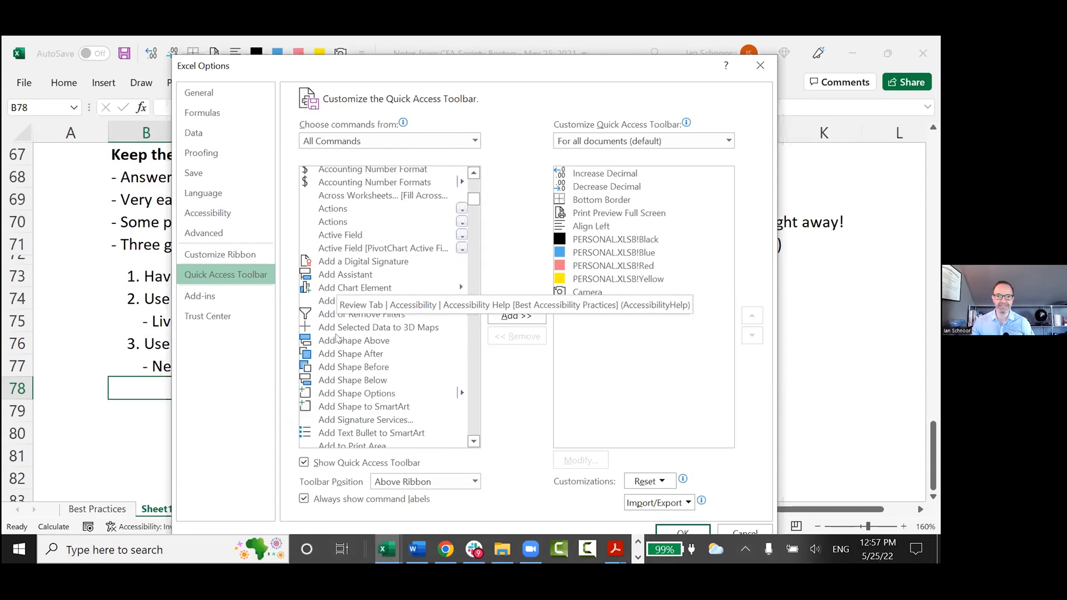
scroll(336, 340, down, 2)
scroll(334, 344, up, 3)
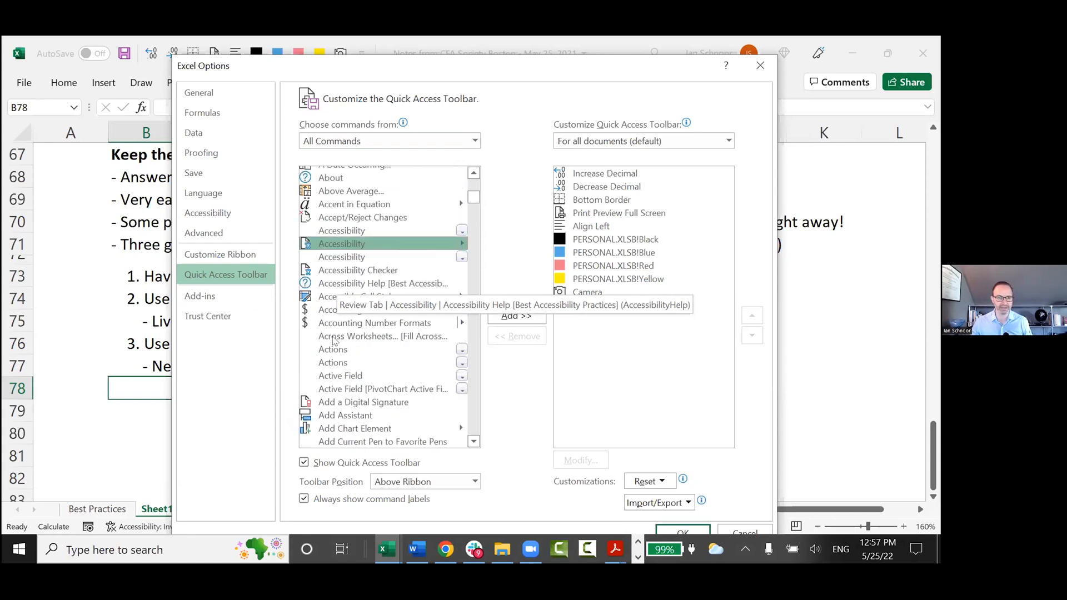
scroll(328, 333, down, 1)
scroll(320, 321, down, 6)
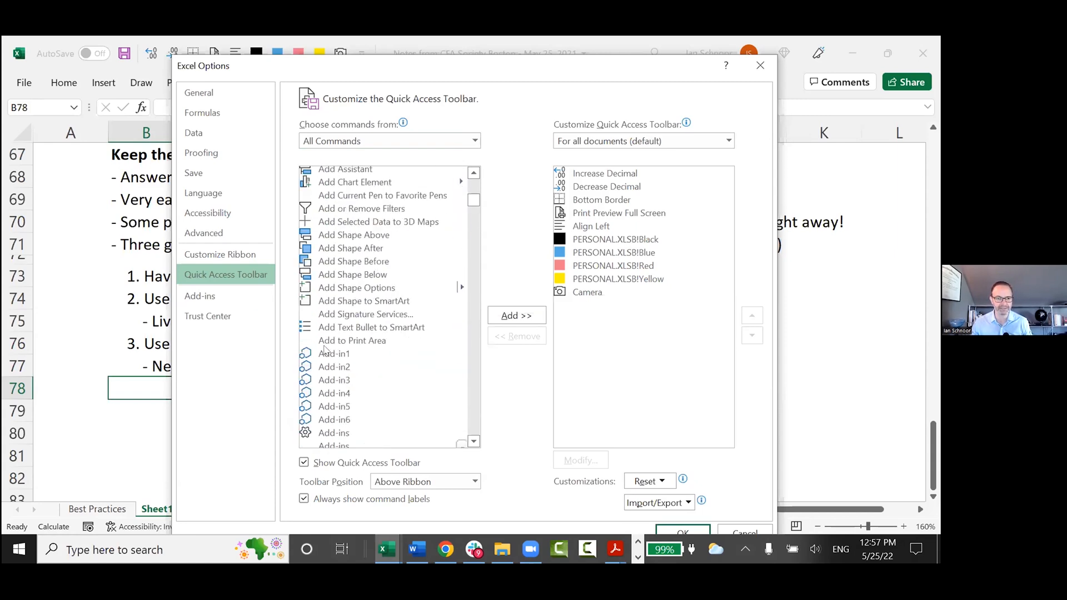
scroll(315, 277, down, 10)
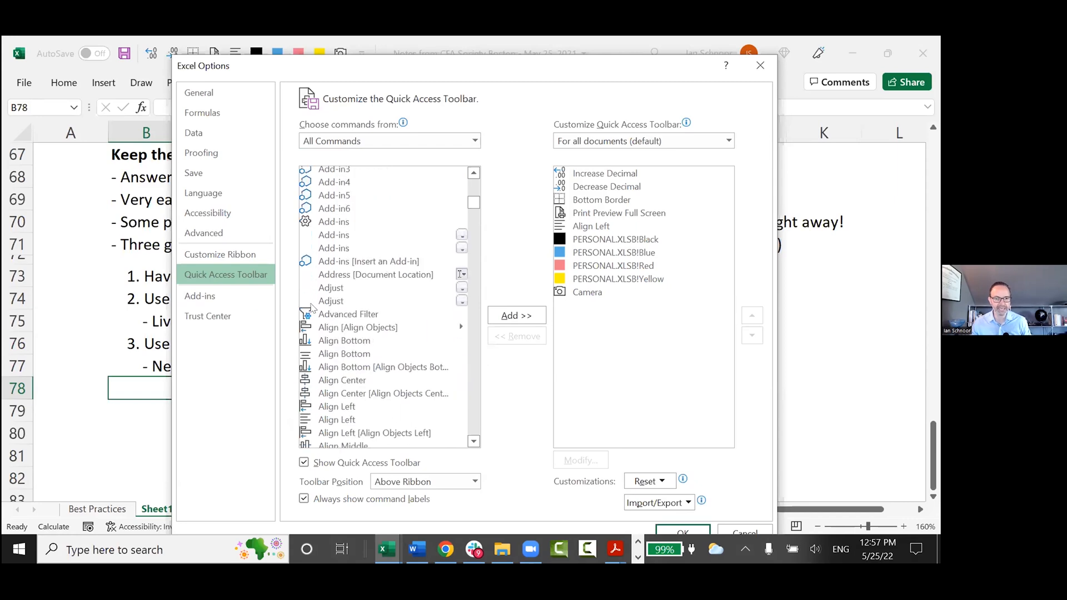
scroll(310, 340, down, 3)
scroll(314, 337, up, 1)
scroll(321, 337, down, 2)
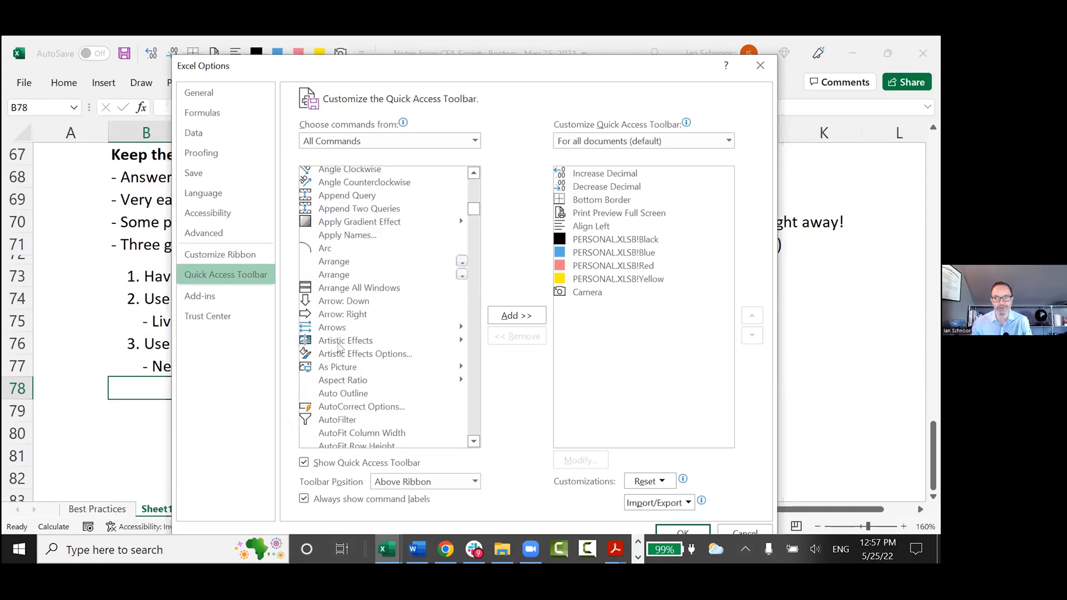
scroll(340, 346, down, 5)
scroll(340, 347, down, 20)
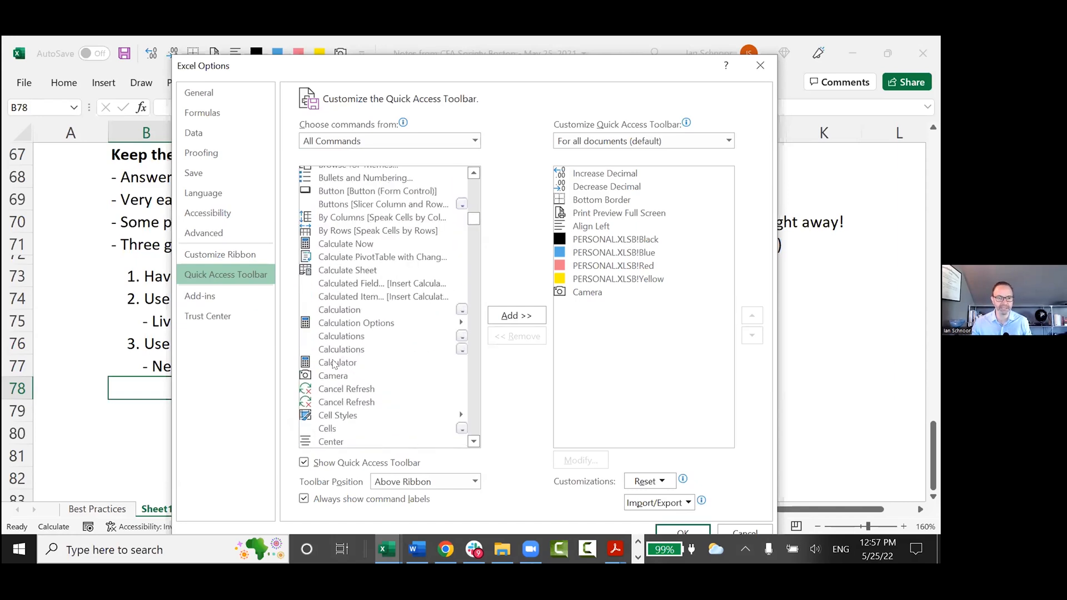
click(335, 376)
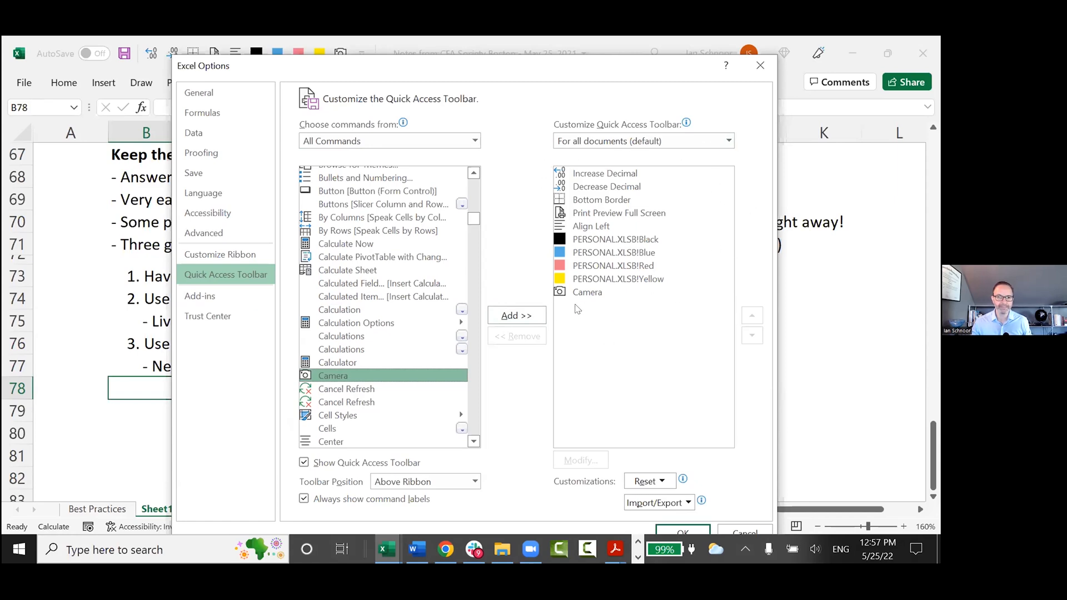
click(760, 65)
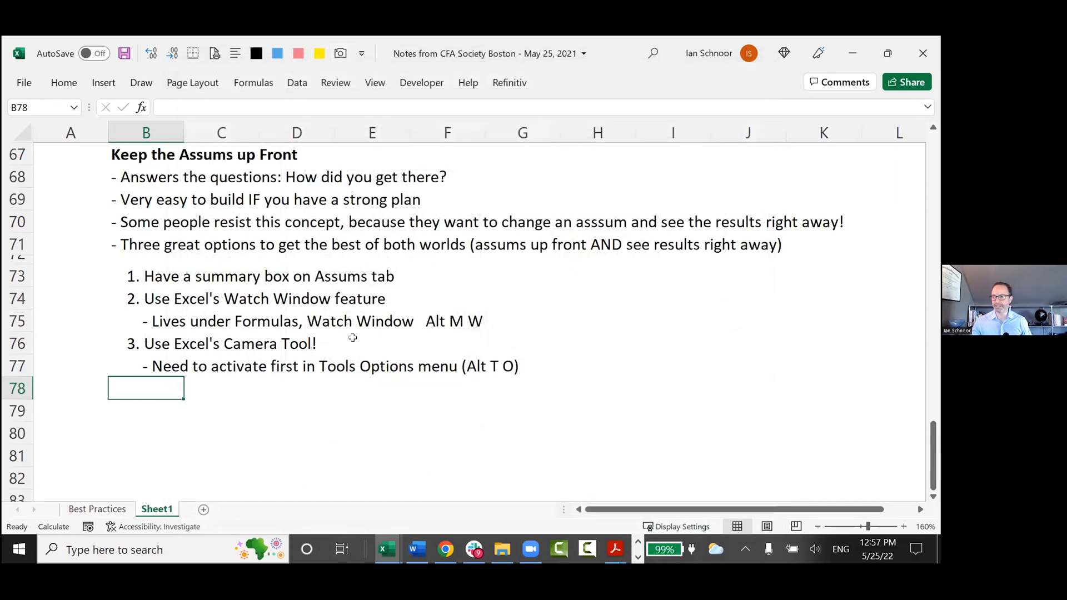
Switch to the Henderson Model workbook and hide the historical 2019A to 2021A columns (H to J) on the Model sheet.
click(236, 408)
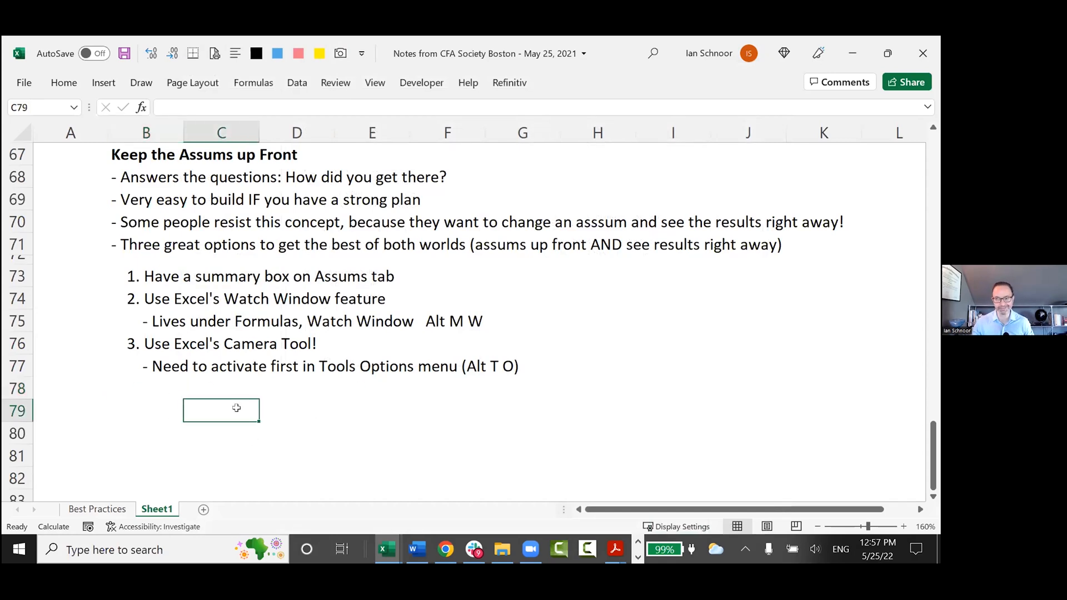
key(alt+Tab)
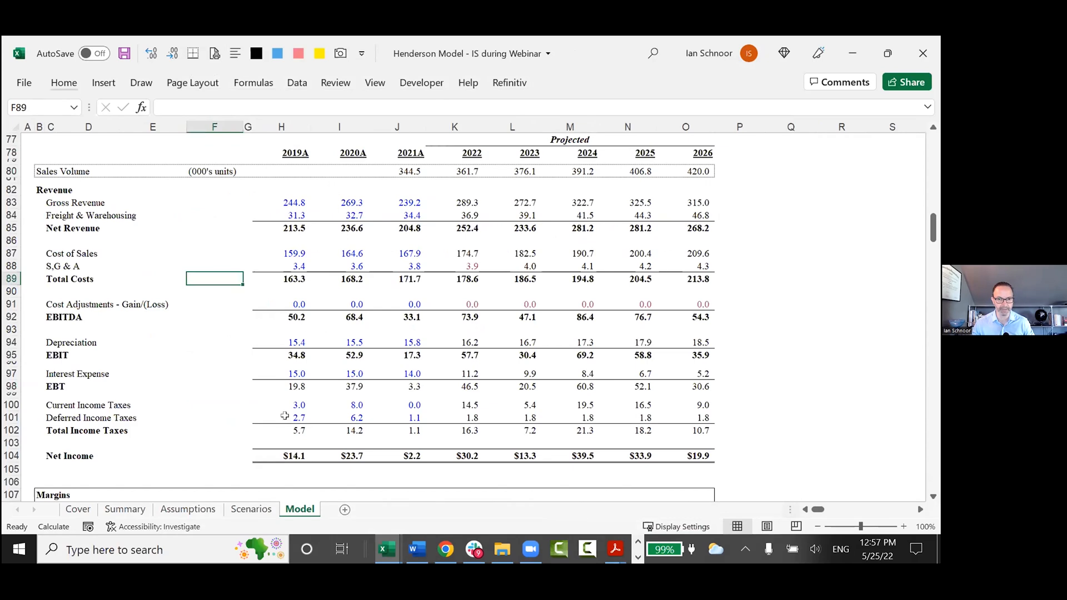
scroll(287, 327, up, 1)
scroll(287, 327, up, 1)
click(292, 217)
key(Up)
key(Up)
key(Up)
key(ctrl+space)
key(shift+Right)
key(shift+Right)
key(alt+o)
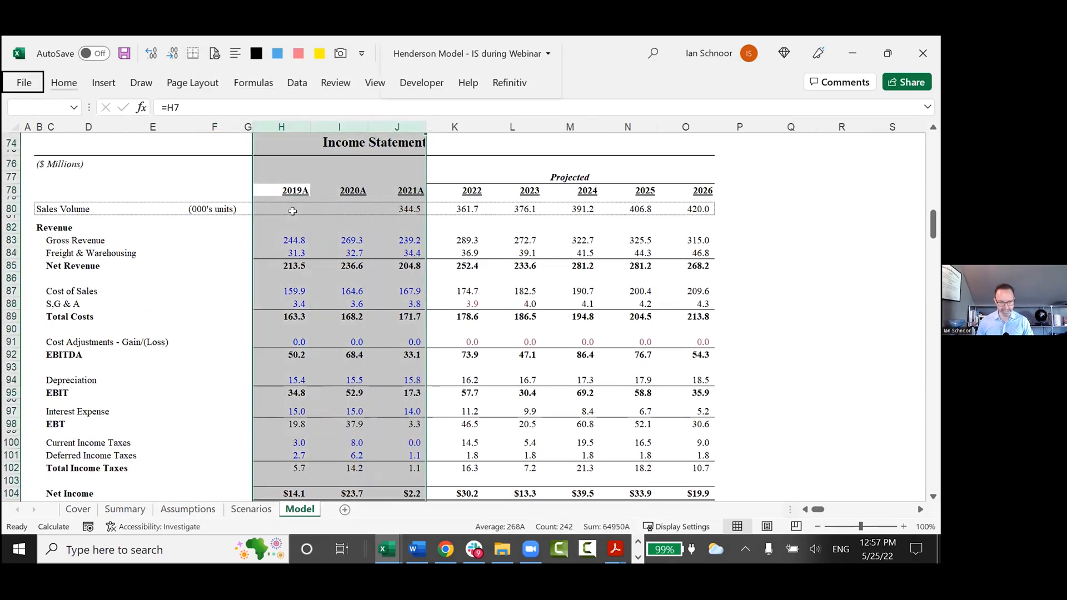
text(chj)
Capture the projected income statement range B78:O104 on the Model sheet with the Camera tool.
key(Left)
key(Left)
key(Left)
key(Left)
key(Left)
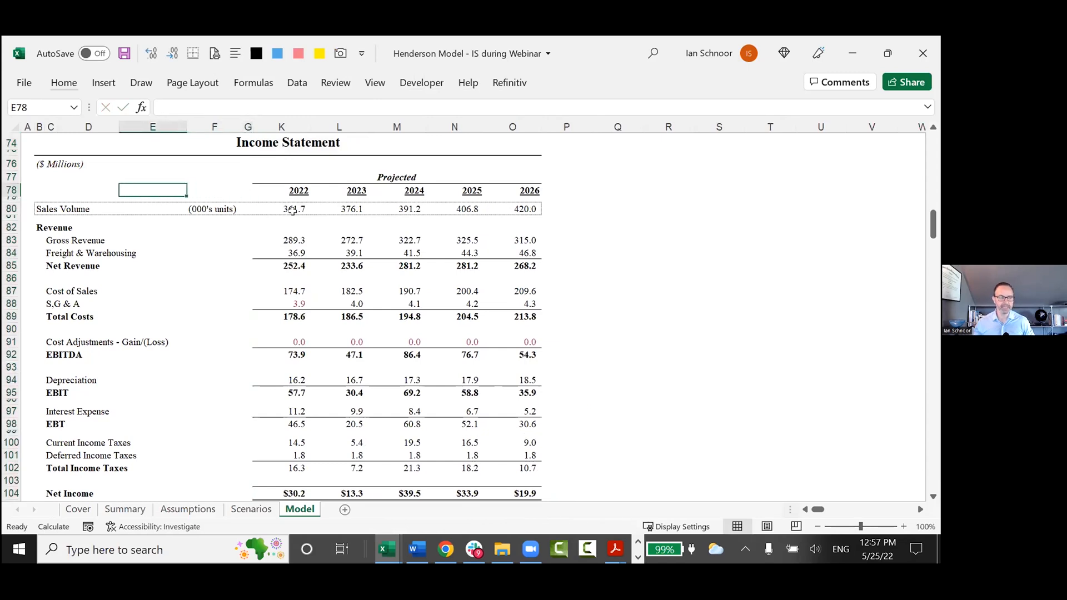
key(Left)
key(shift+Down)
key(shift+Down)
key(shift+Down)
key(shift+Down)
key(shift+Down)
key(shift+Down)
key(shift+Down)
key(shift+Down)
key(shift+Down)
key(shift+Down)
key(shift+Down)
key(shift+Down)
key(shift+Down)
key(shift+Down)
key(shift+Down)
key(shift+Down)
key(shift+Down)
key(shift+Down)
key(shift+Down)
key(shift+Down)
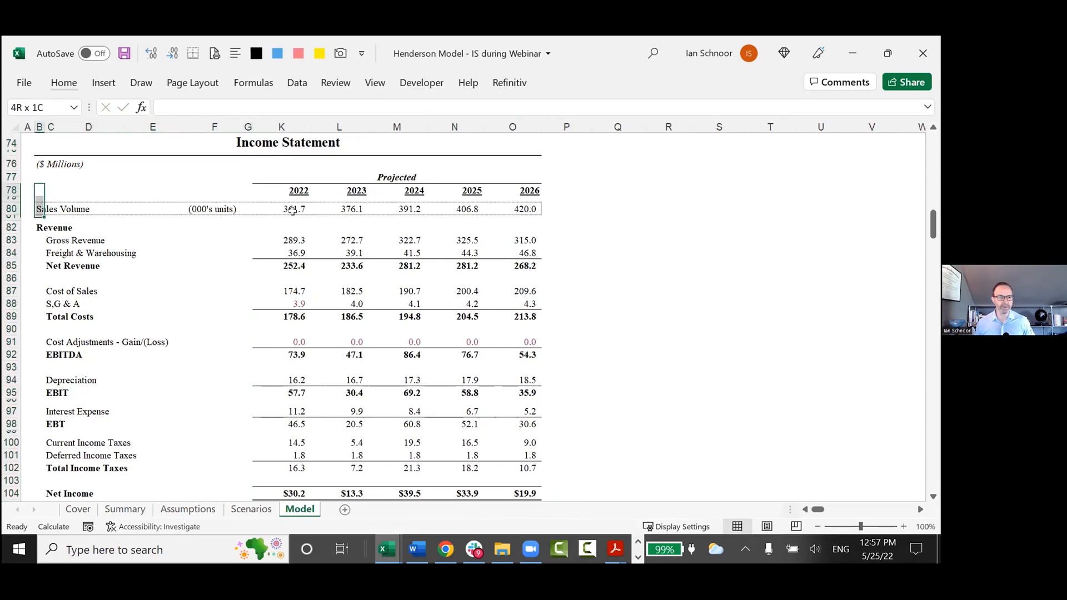
key(shift+Up)
key(shift+Right)
key(shift+Right)
key(shift+Right)
key(shift+Right)
key(shift+Right)
key(shift+Right)
key(shift+Right)
key(shift+Right)
key(shift+Right)
key(shift+Right)
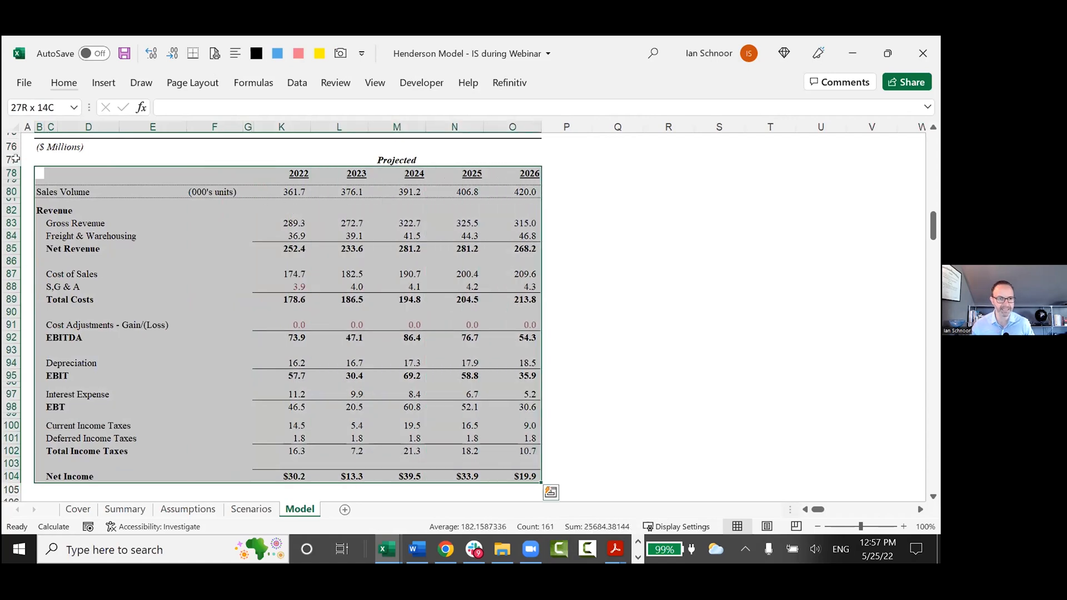
click(341, 54)
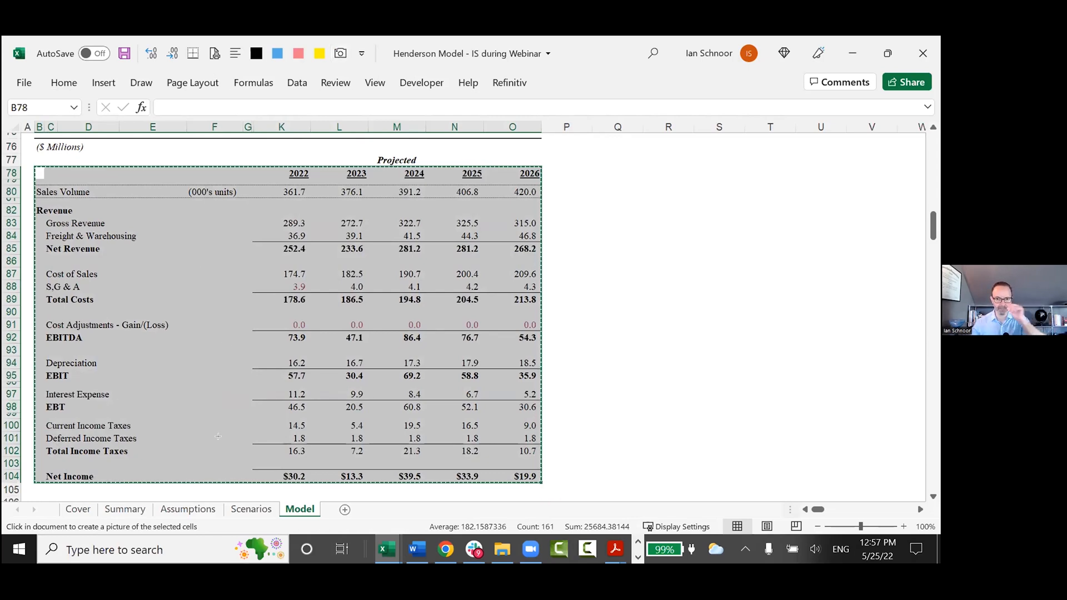
Place the captured income statement picture on the Assumptions sheet, beside the Equity box near the end of column O.
click(189, 509)
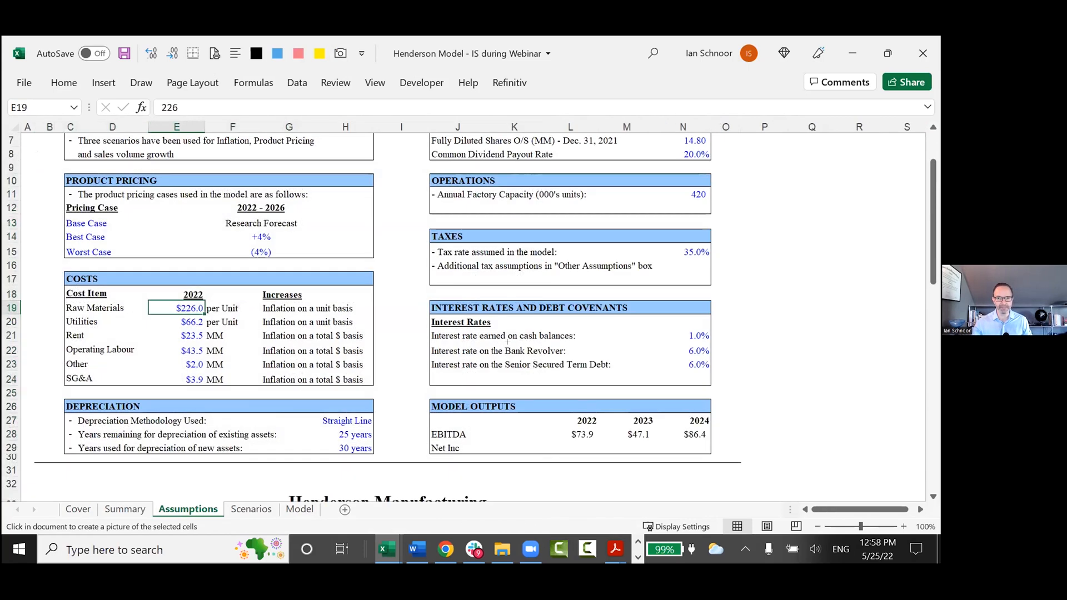
scroll(507, 342, up, 2)
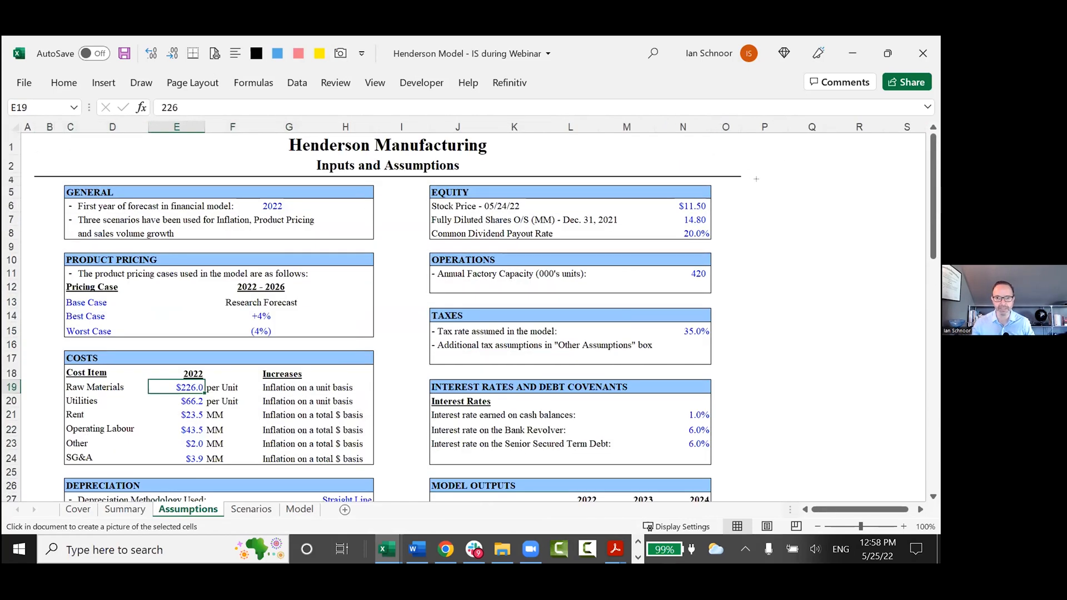
click(755, 180)
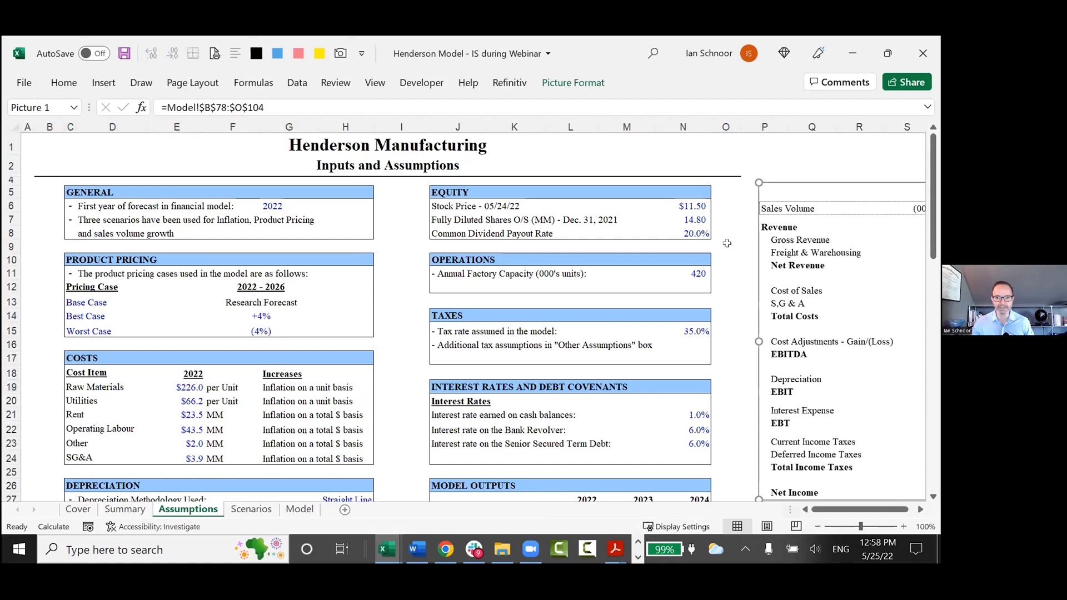
Set the Assumptions sheet zoom to 80% and move the income statement picture so its edge starts at column N.
click(727, 244)
key(alt+w)
key(q)
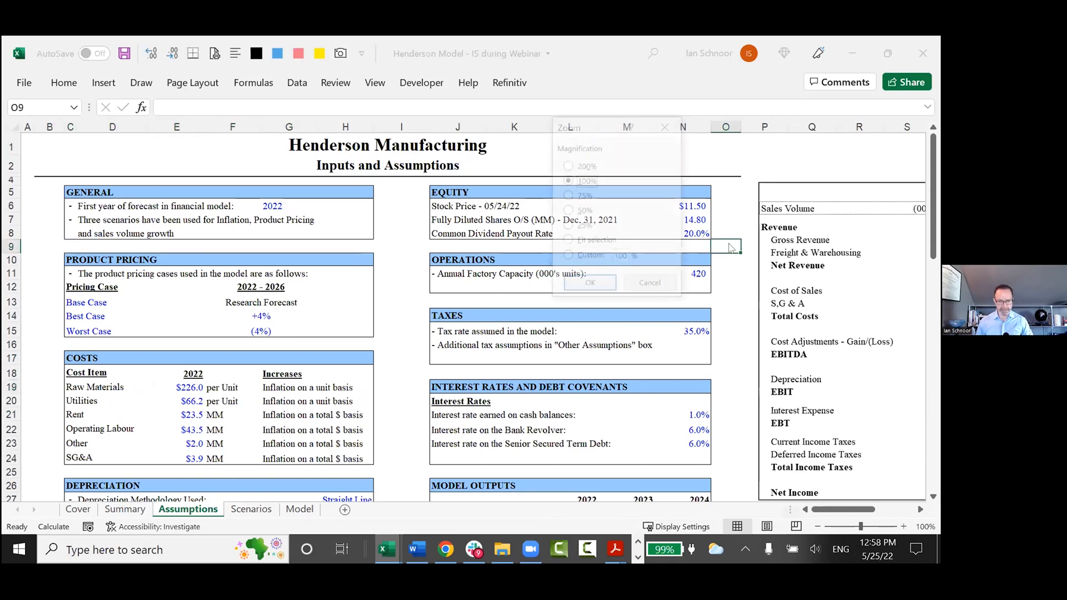
text(80)
key(Return)
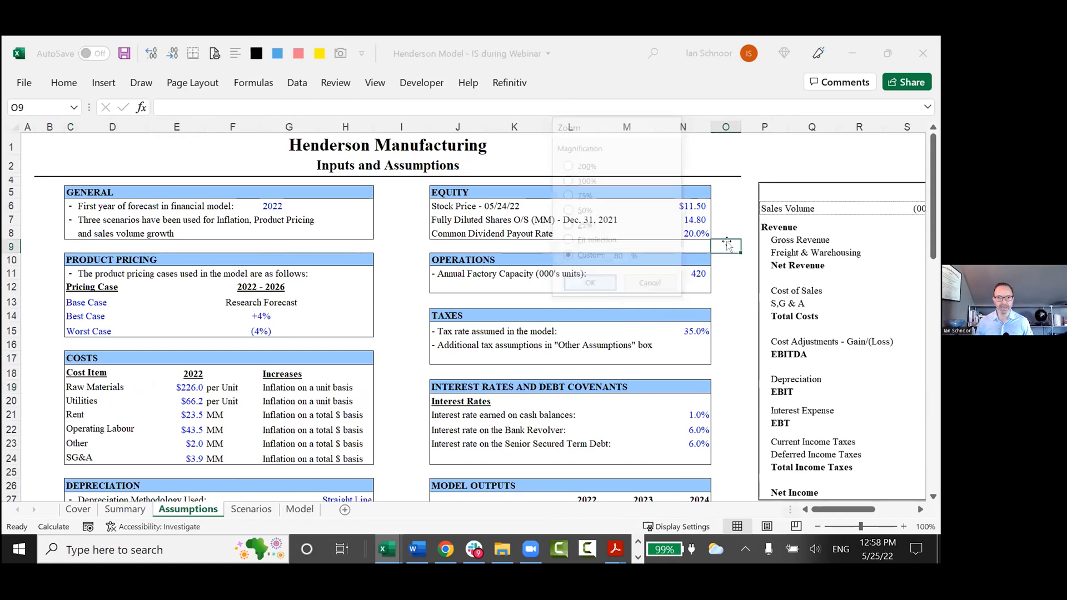
drag(723, 290, 662, 281)
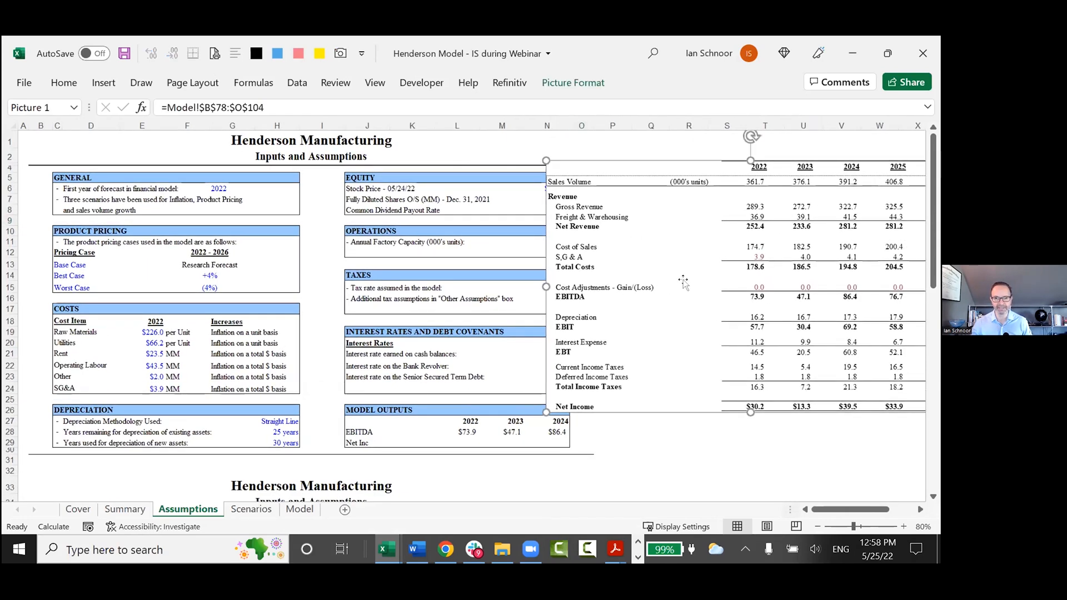
drag(711, 299, 689, 303)
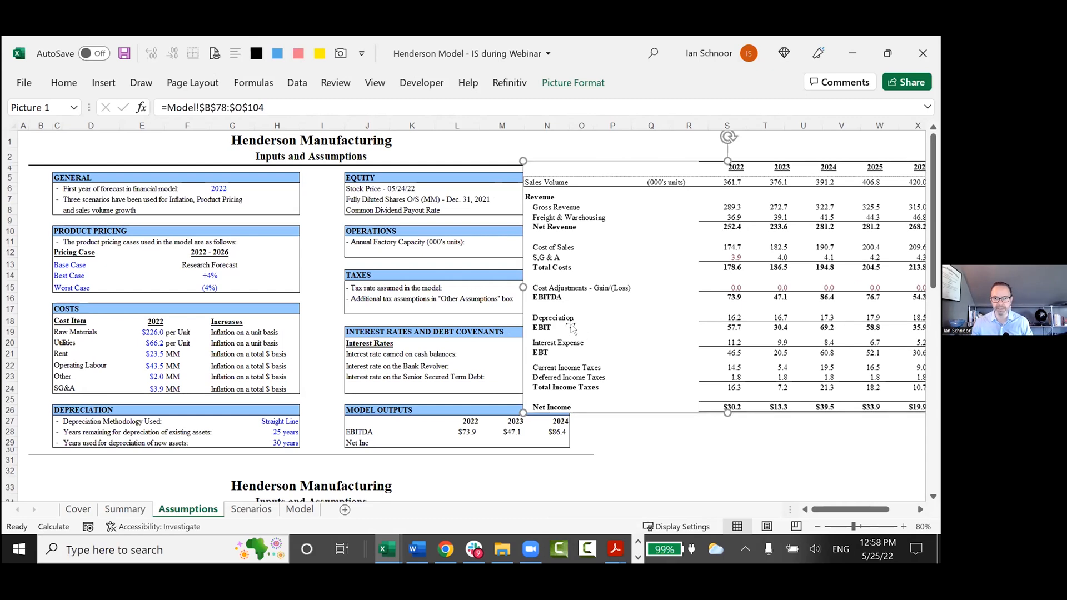
Set the 2022 Raw Materials cost in E19 to 250.
click(154, 332)
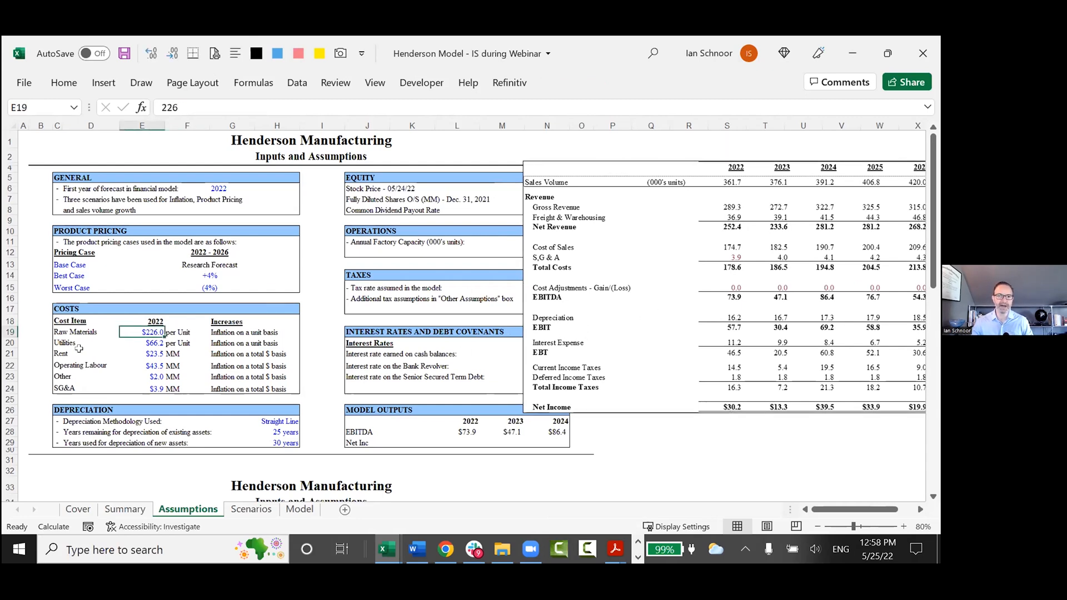
text(250)
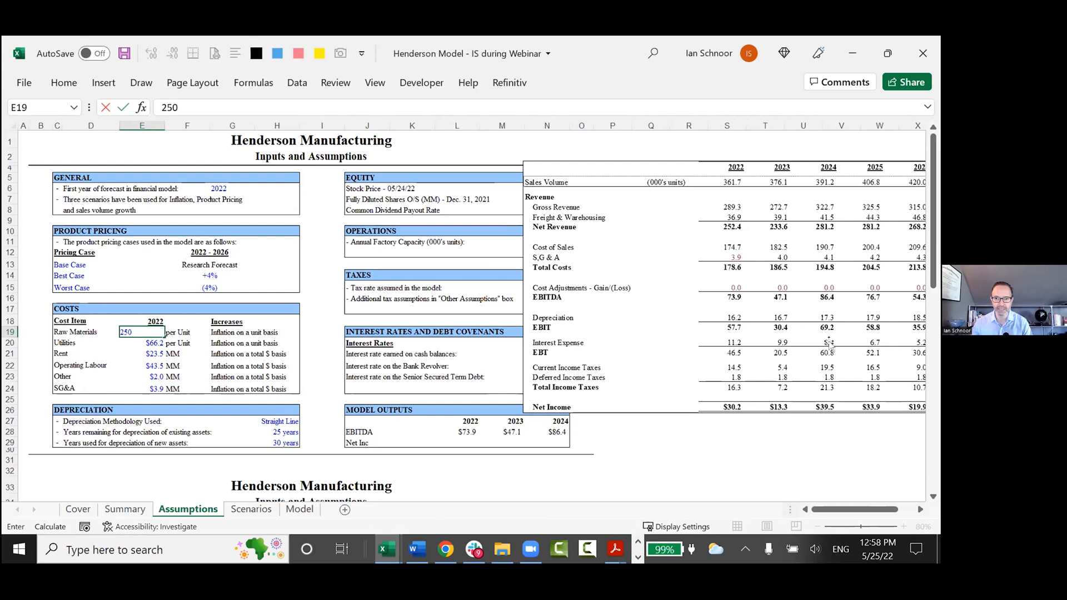
key(Return)
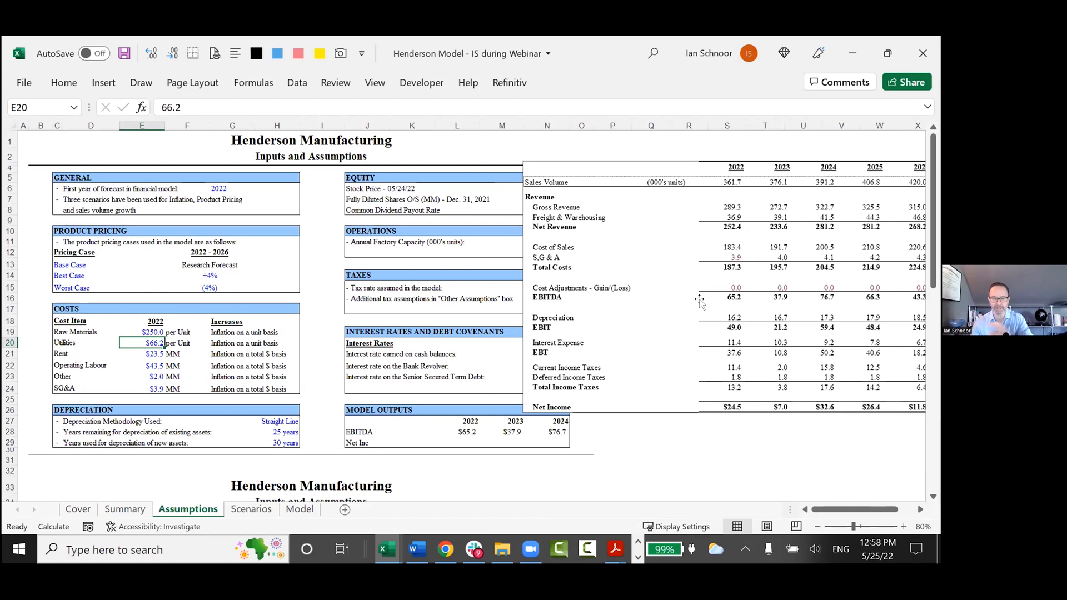
Reposition the linked income statement picture and delete it from the Assumptions sheet.
drag(718, 333, 730, 301)
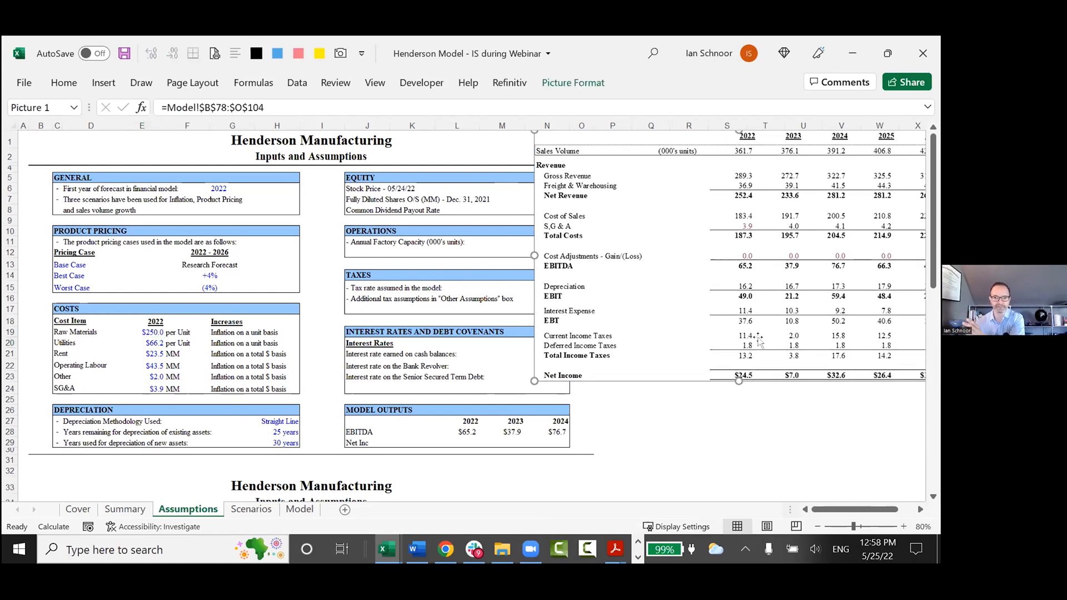
click(140, 330)
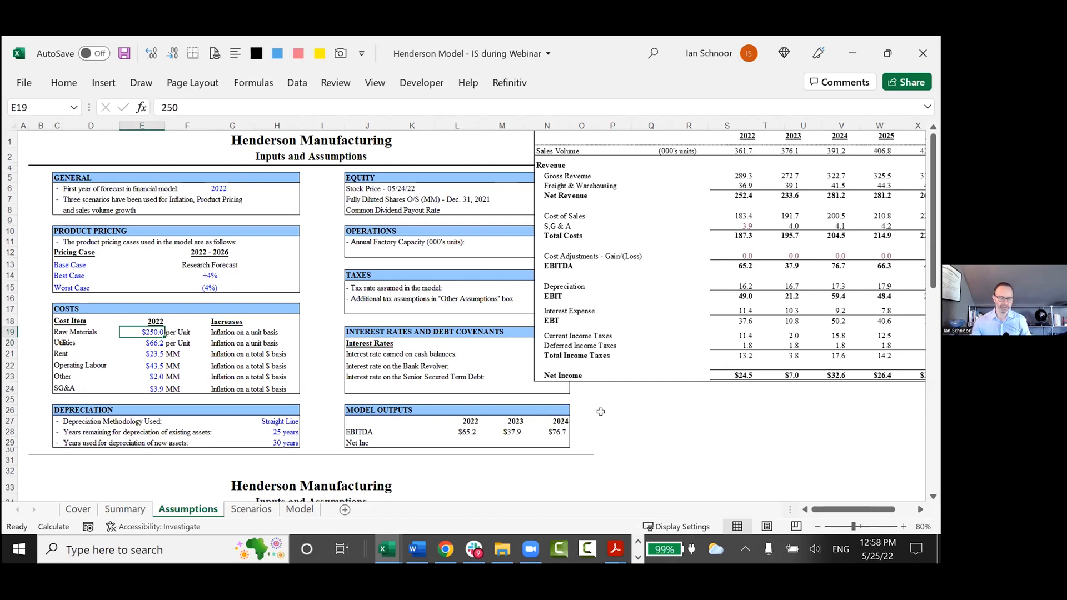
drag(601, 411, 605, 439)
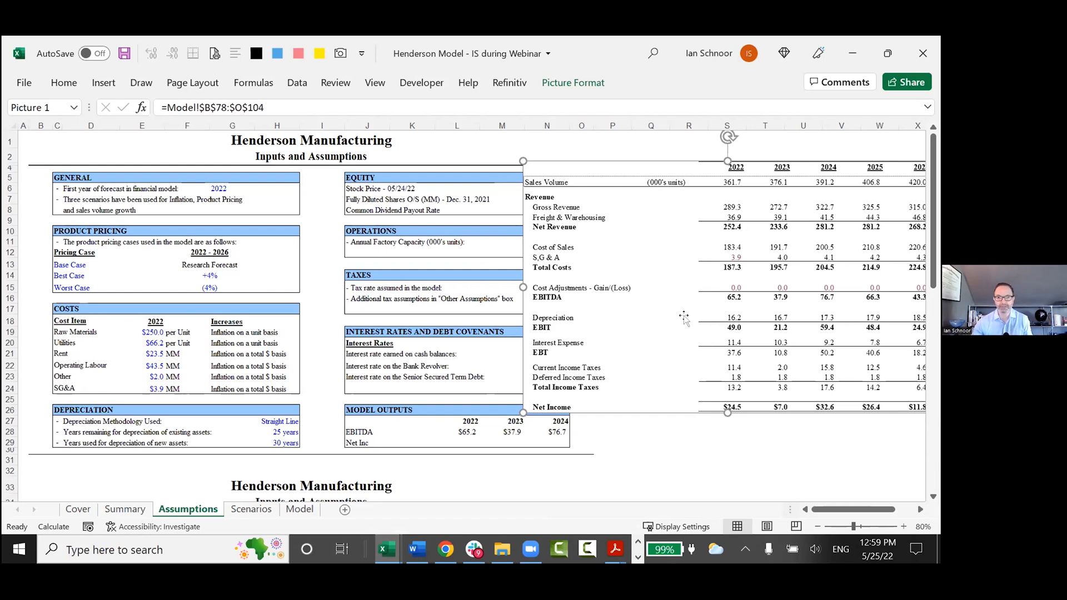
key(Delete)
scroll(428, 336, up, 3)
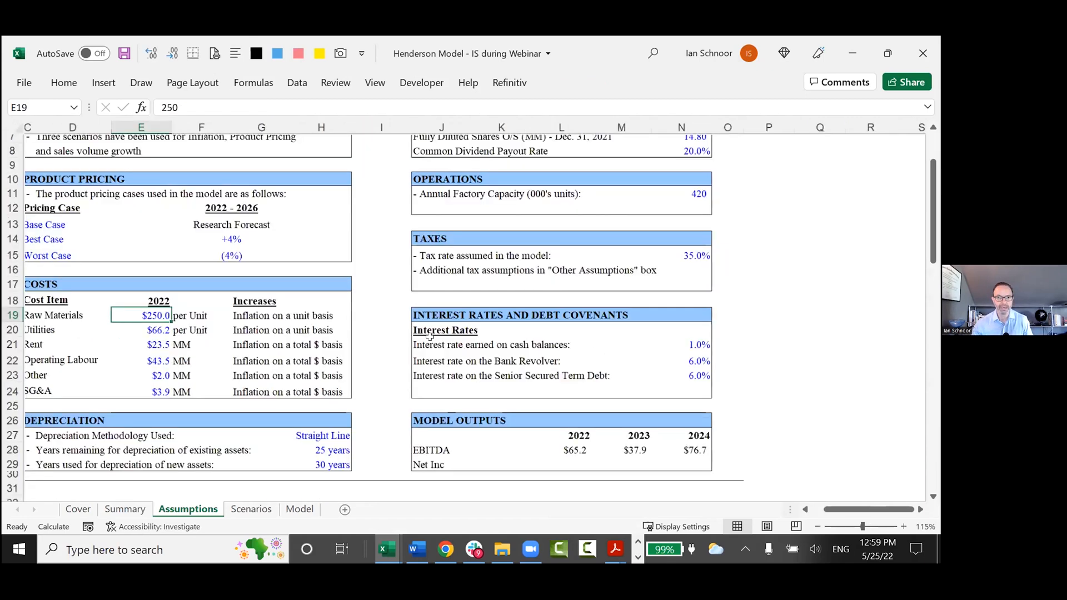
Switch to the notes workbook and highlight the three options for seeing results right away in rows 73 to 77 of Sheet1.
key(ctrl+Home)
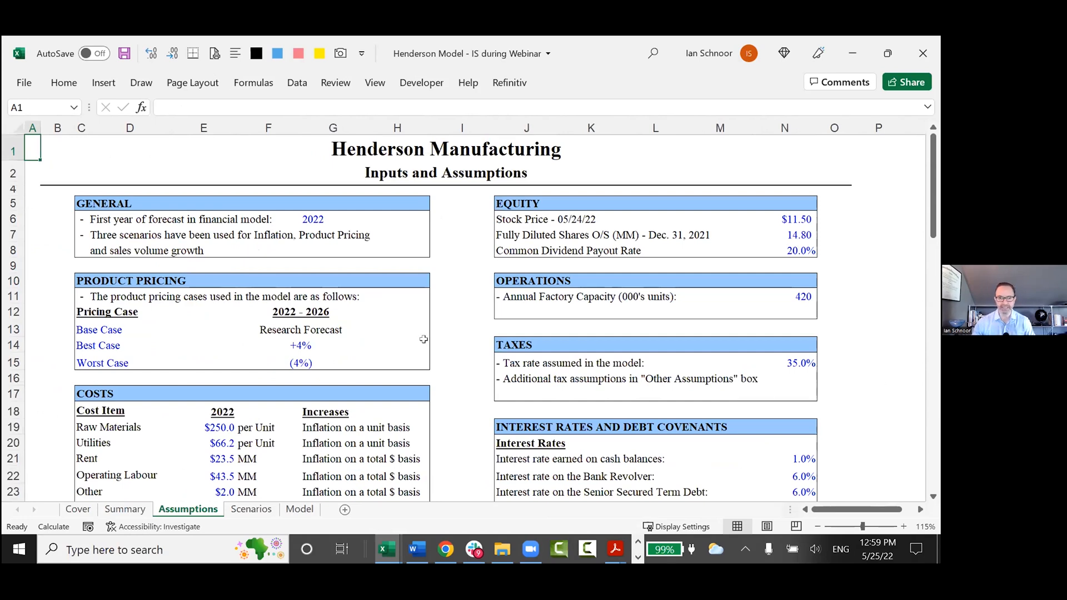
key(alt+Tab)
scroll(170, 400, up, 1)
click(81, 272)
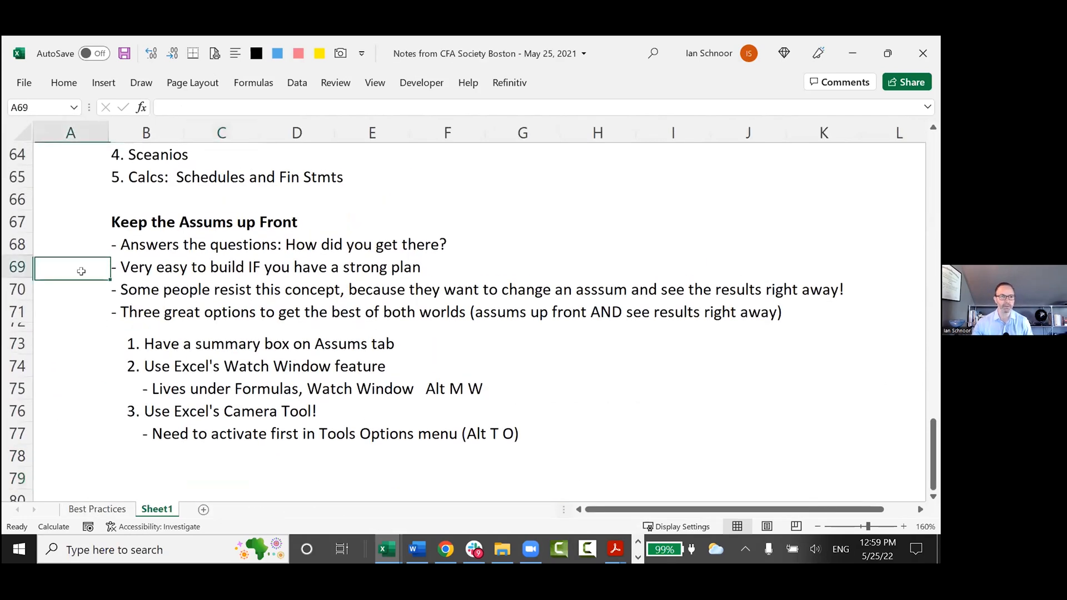
key(ctrl+Page_Up)
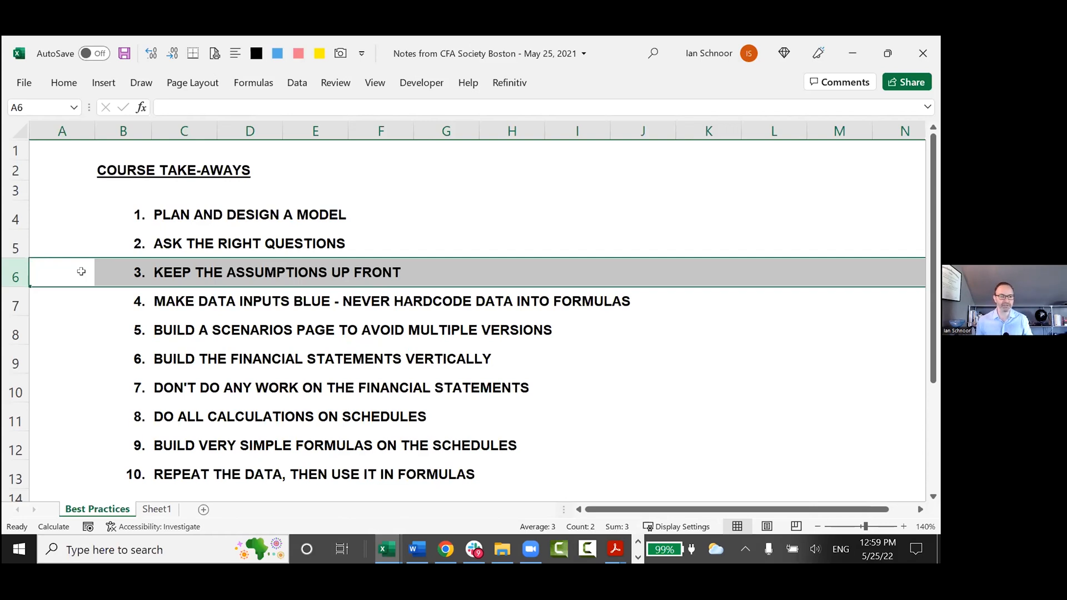
key(ctrl+Page_Down)
drag(70, 347, 498, 426)
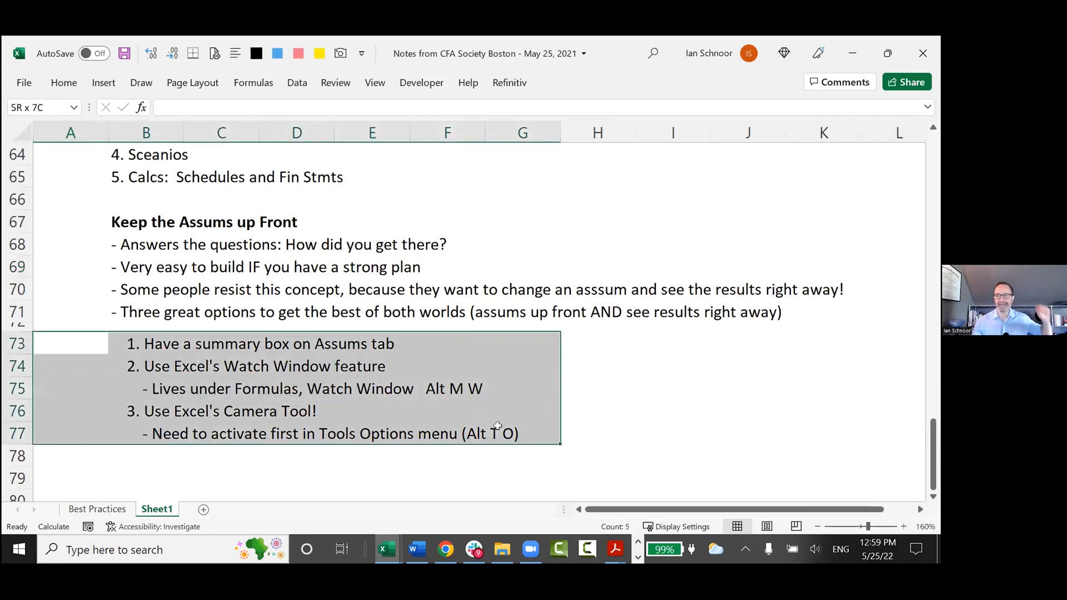
Highlight take-away 4, on making data inputs blue and never hardcoding data into formulas, on the Best Practices sheet.
key(ctrl+Tab)
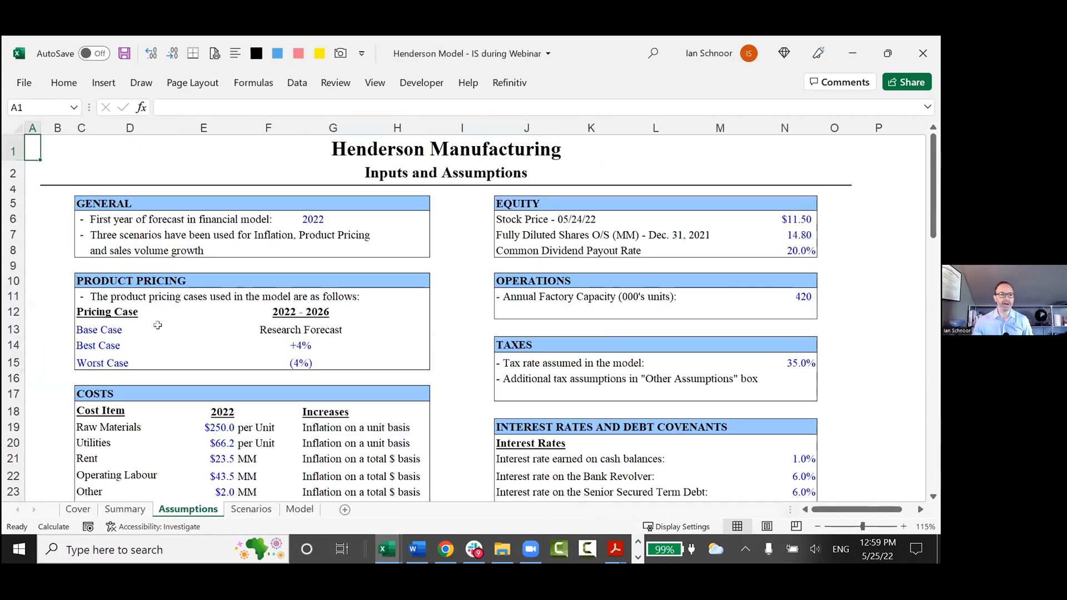
key(ctrl+Tab)
key(ctrl+Page_Up)
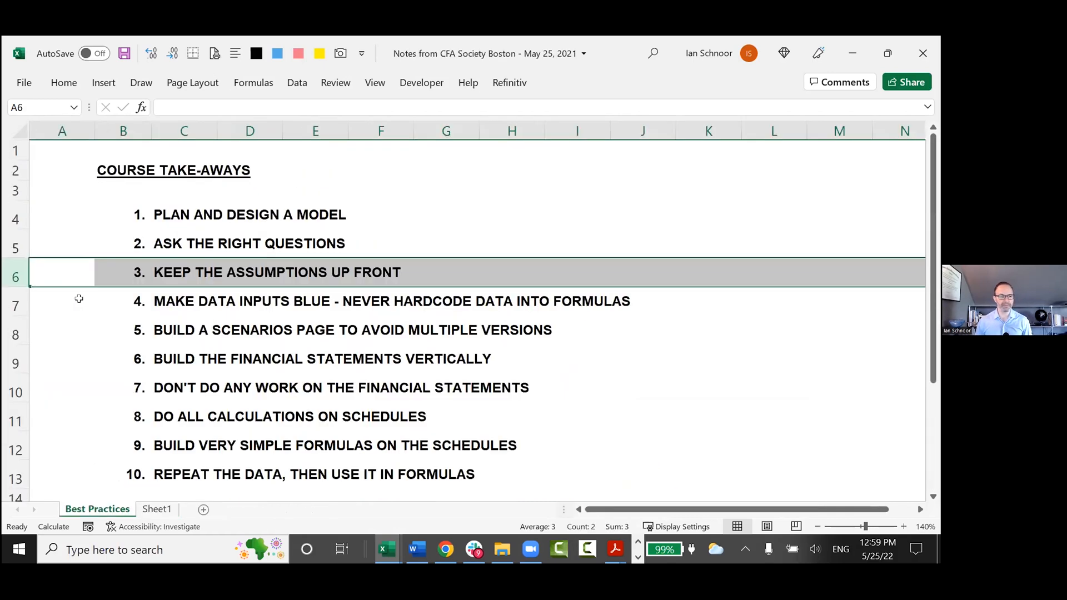
key(Down)
key(shift+space)
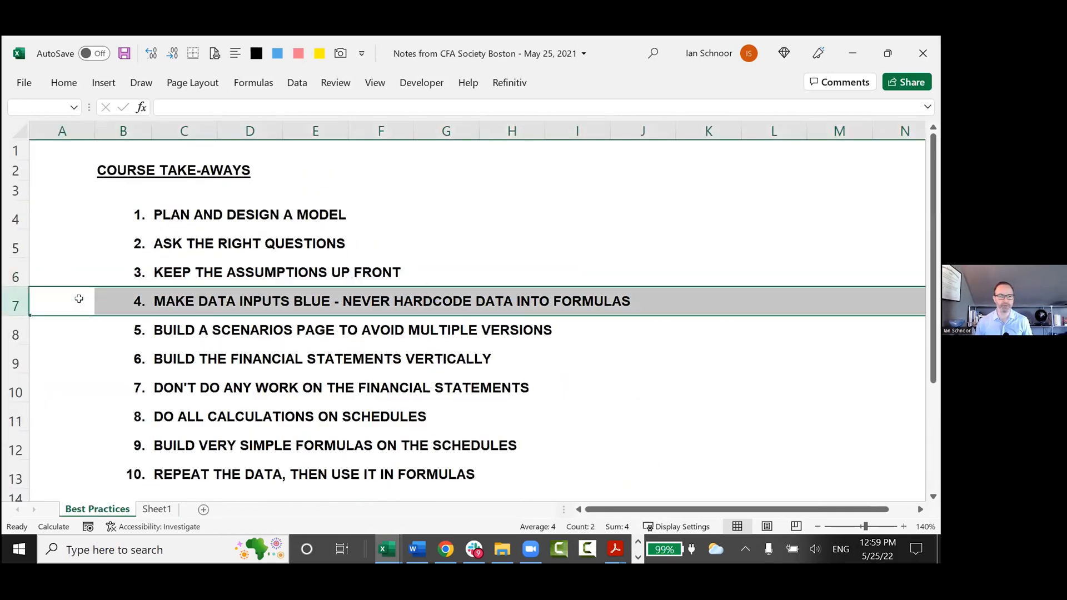
key(ctrl+Page_Down)
key(ctrl+Page_Up)
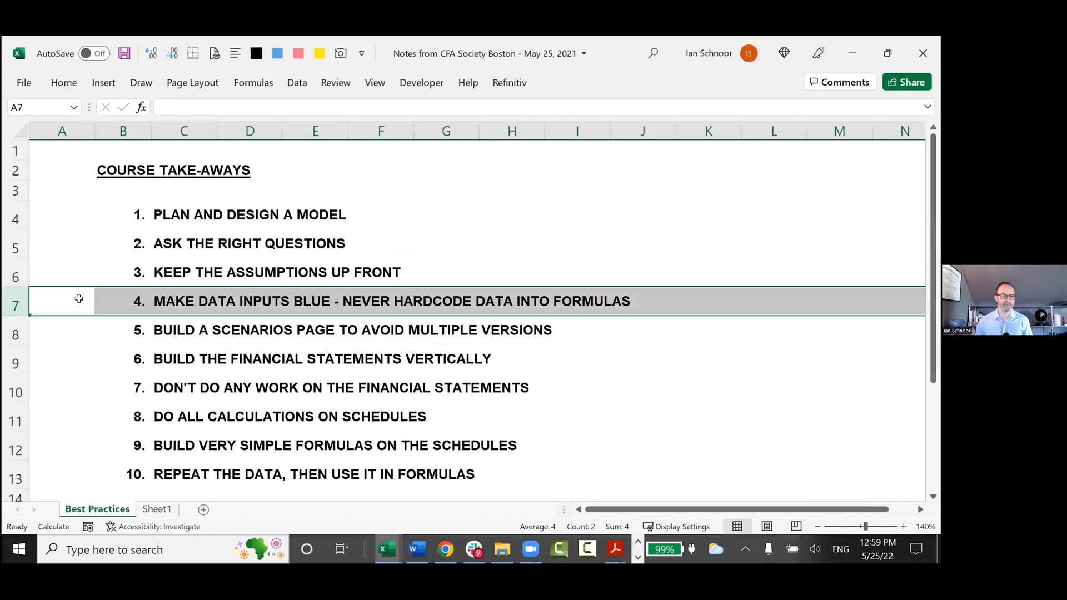
In the Henderson Model workbook, examine the blue 2022 cost inputs in E19:E24 and the 2022 EBITDA formula in L28.
key(ctrl+Tab)
scroll(155, 334, down, 3)
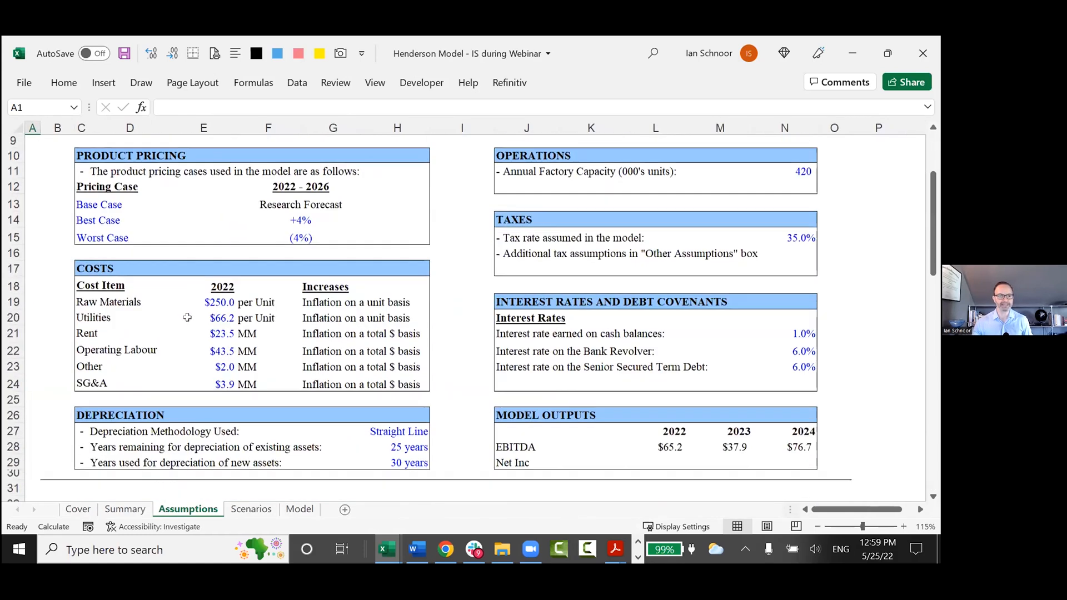
drag(204, 287, 210, 371)
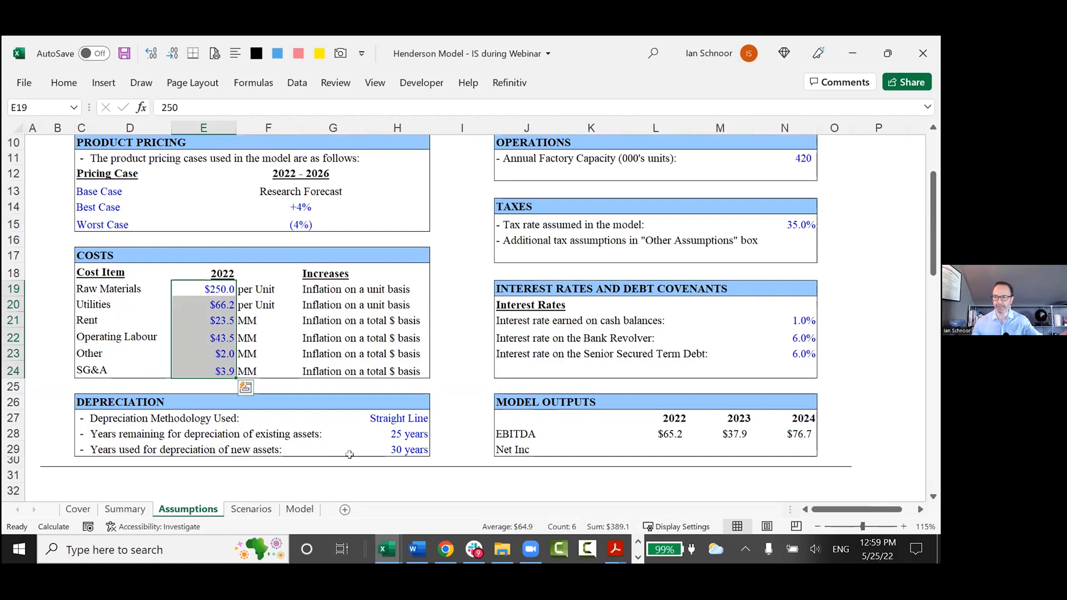
click(644, 435)
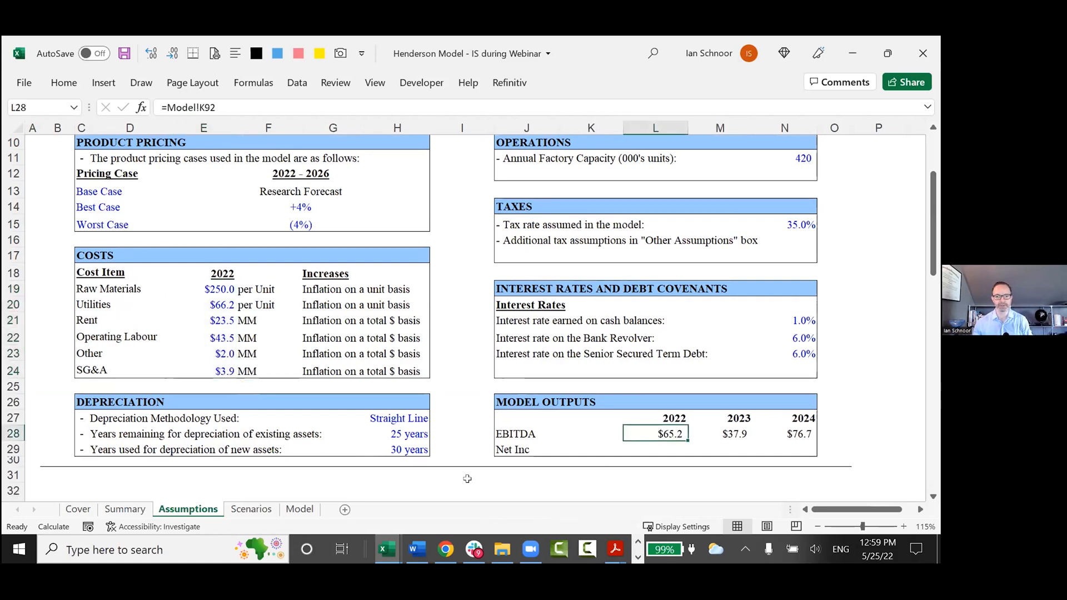
key(F2)
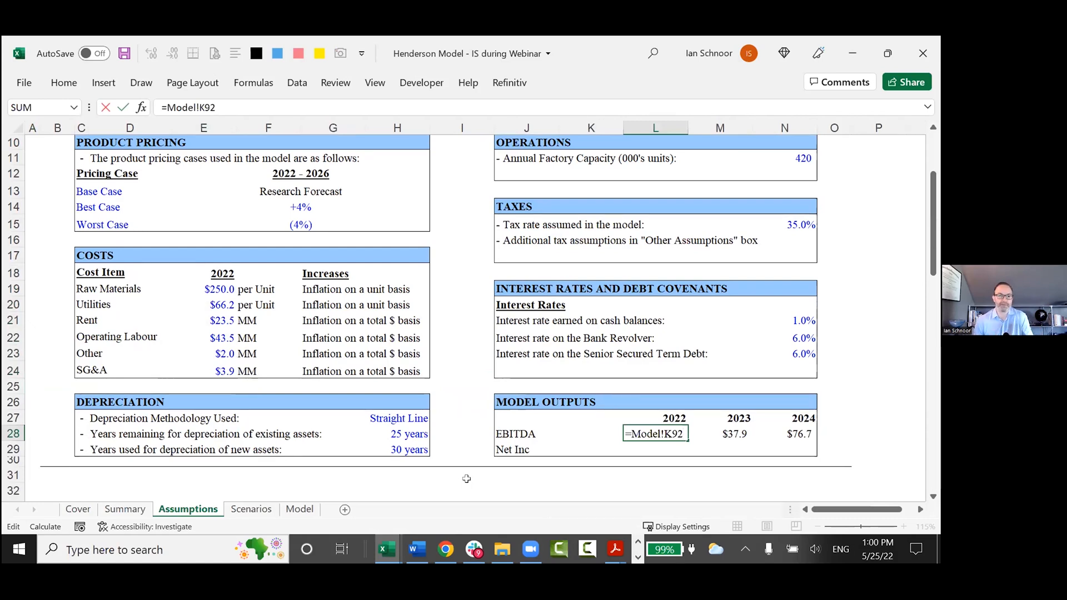
key(Escape)
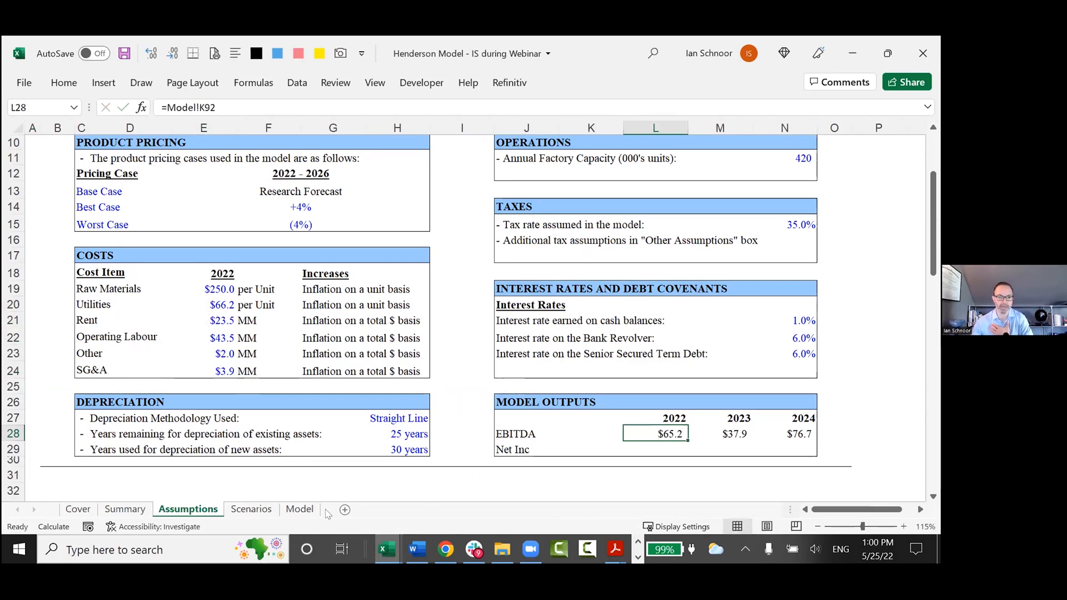
Compare the Rent input with the linked 2022 EBITDA output and review the Other Assumptions inputs on the Assumptions sheet.
click(203, 314)
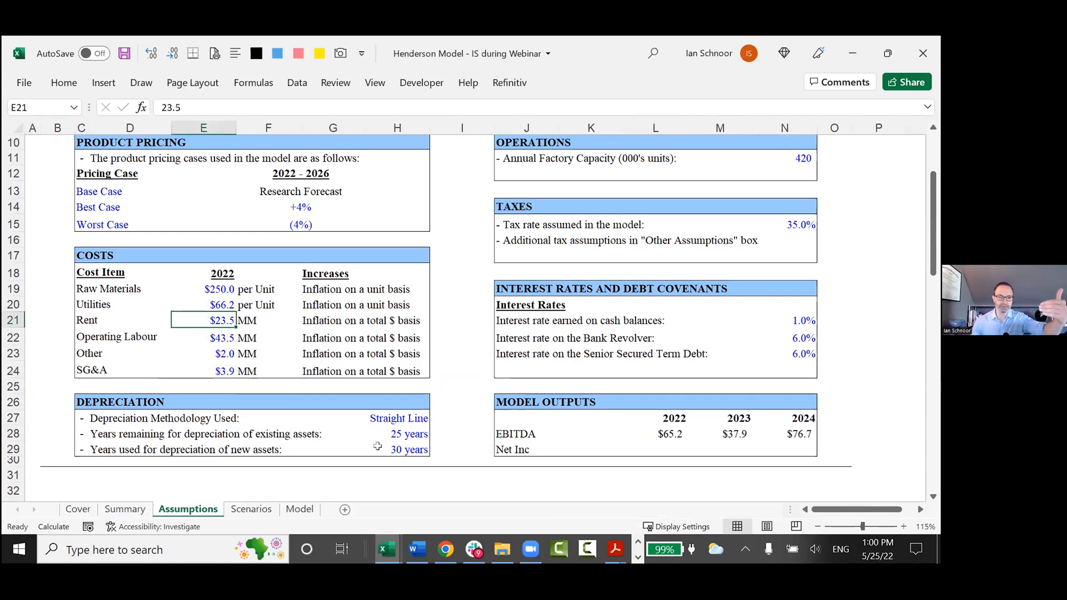
scroll(377, 446, down, 1)
click(648, 387)
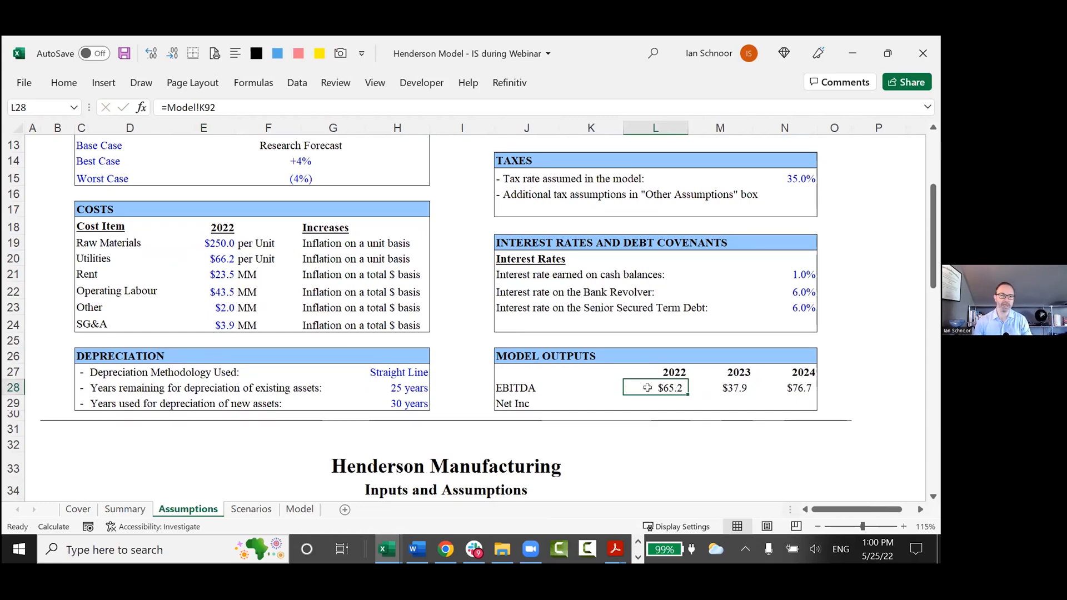
scroll(650, 389, down, 5)
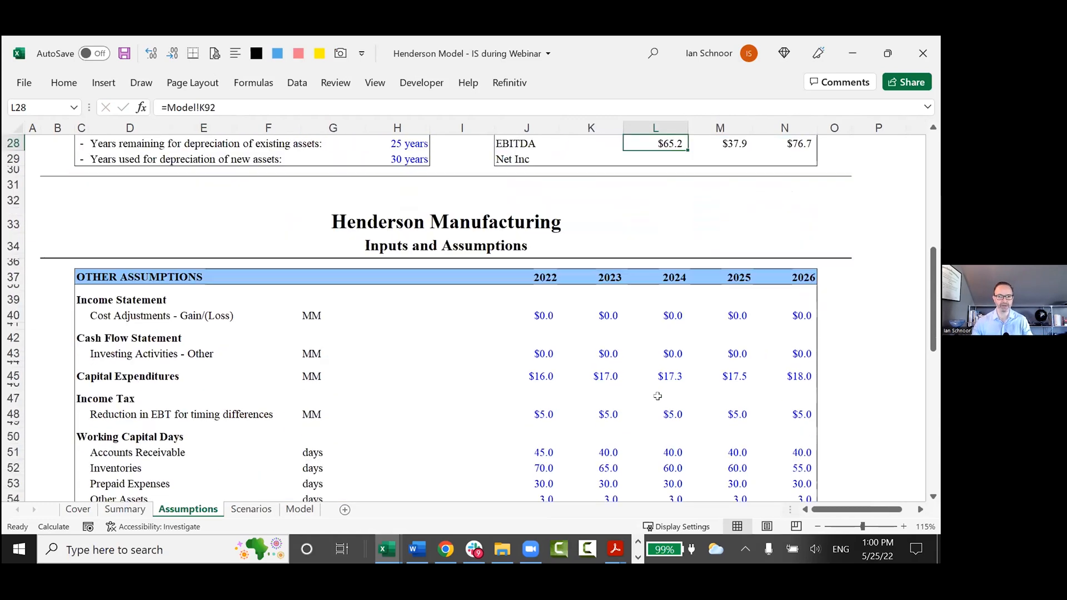
scroll(486, 425, down, 2)
scroll(485, 427, up, 2)
scroll(485, 426, up, 7)
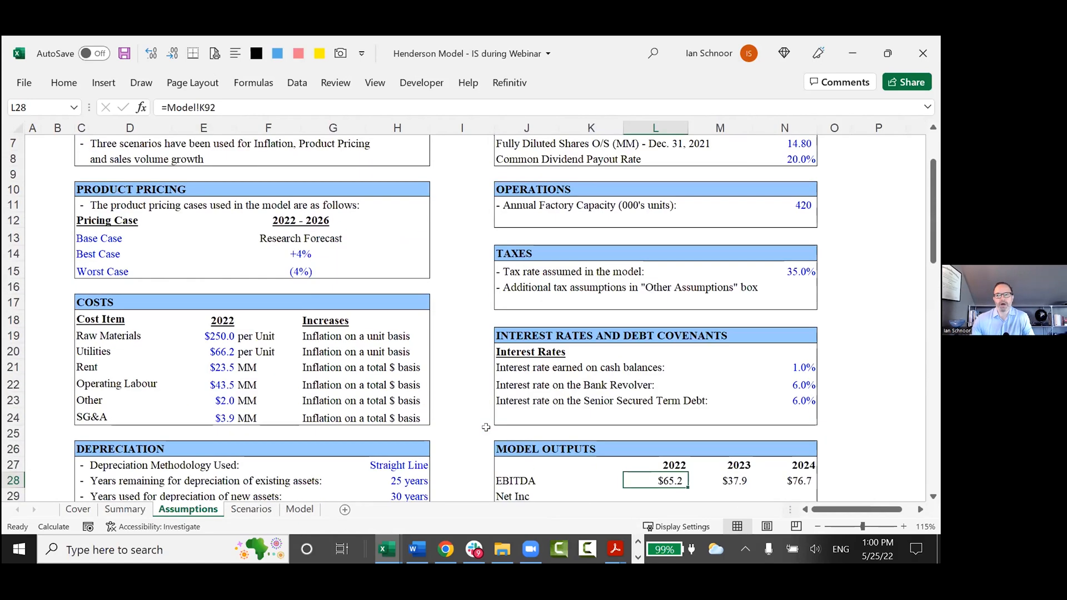
scroll(486, 427, up, 2)
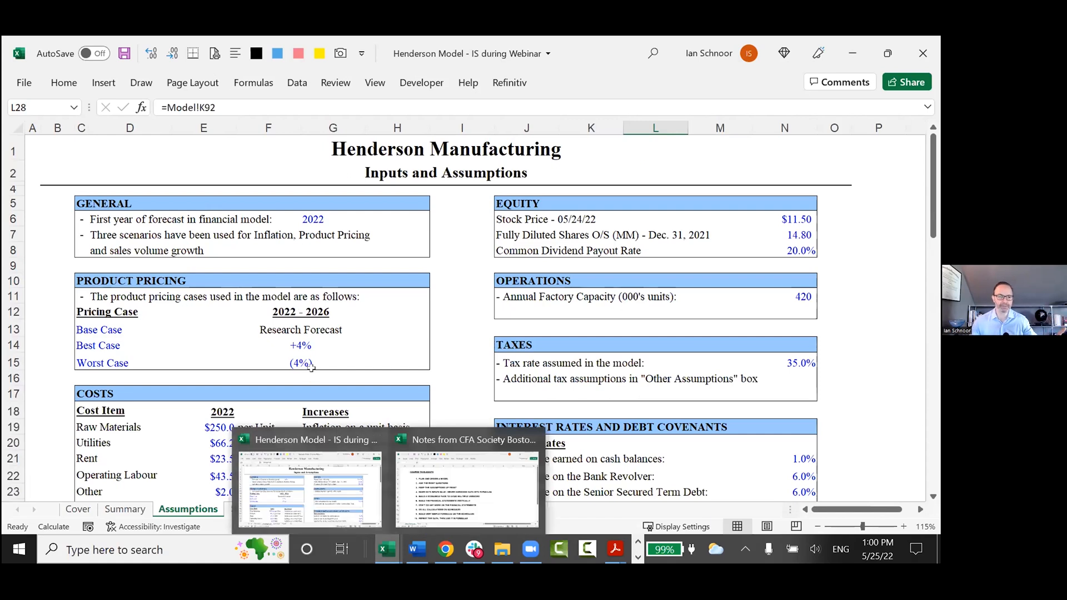
Switch back to the notes workbook and highlight take-aways 1 to 4 on the Best Practices sheet.
key(alt+Tab)
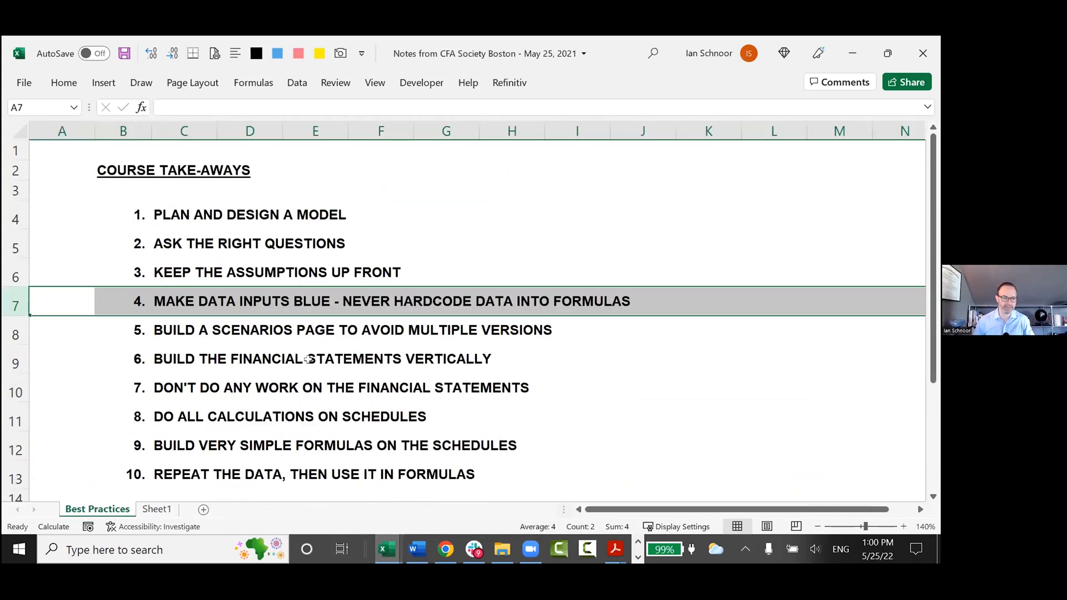
key(Left)
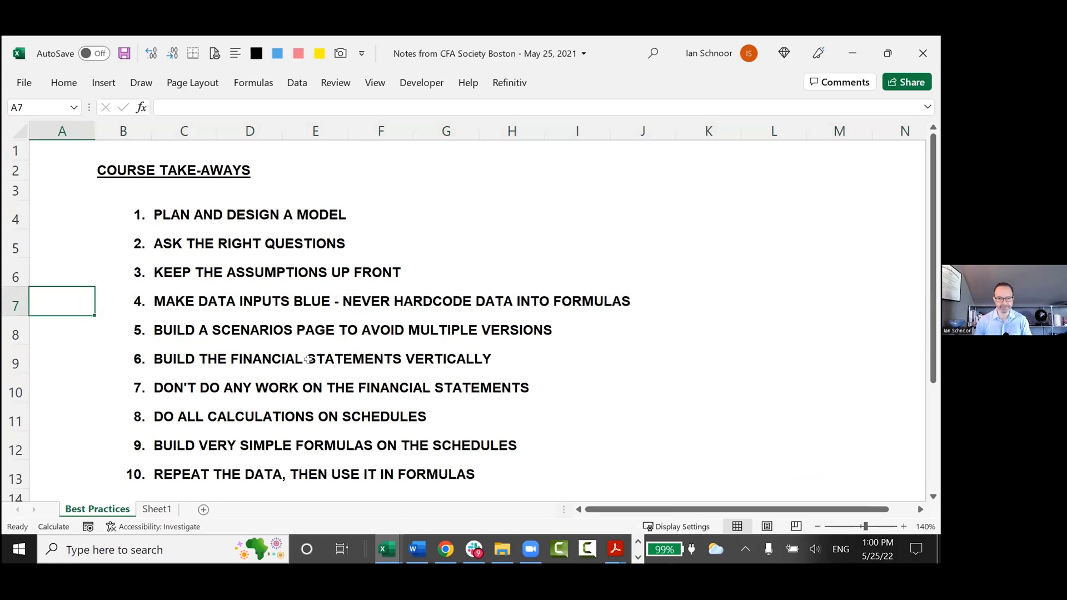
key(Up)
key(Up)
key(Up)
key(shift+Down)
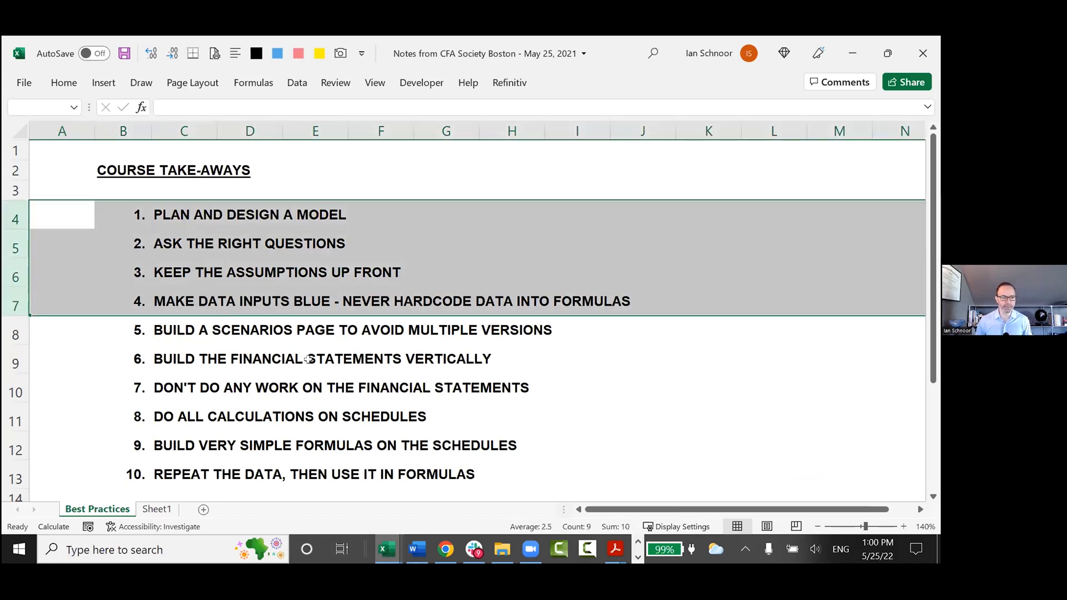
Highlight the row of take-away 5, on building a scenarios page to avoid multiple versions.
key(Down)
key(Down)
key(Down)
key(Down)
key(shift+space)
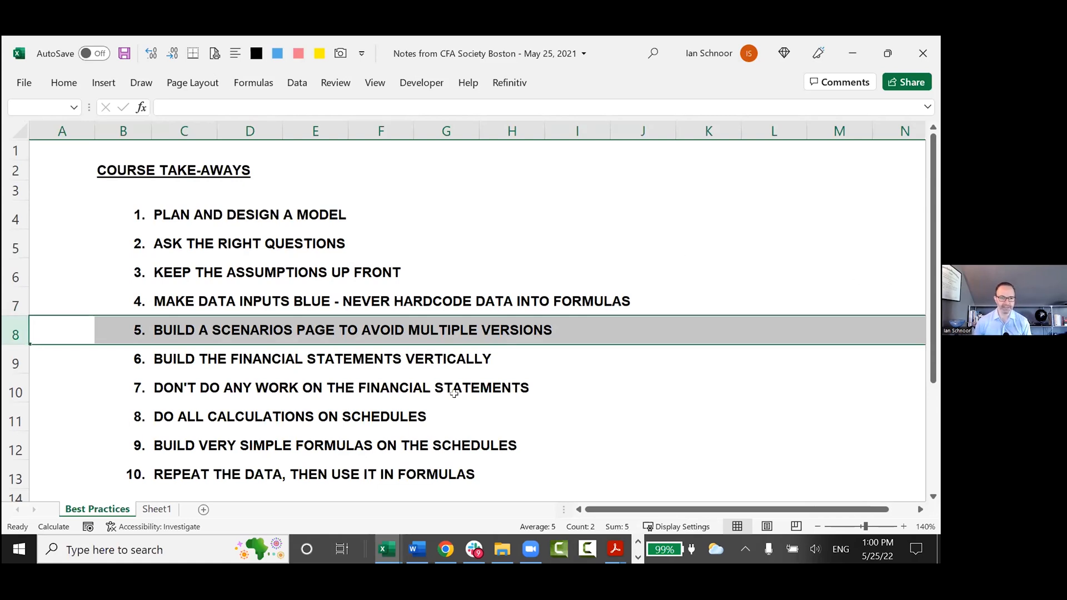
Highlight take-aways 6 to 10 in rows 9 to 13 of the Best Practices sheet.
key(Down)
key(shift+space)
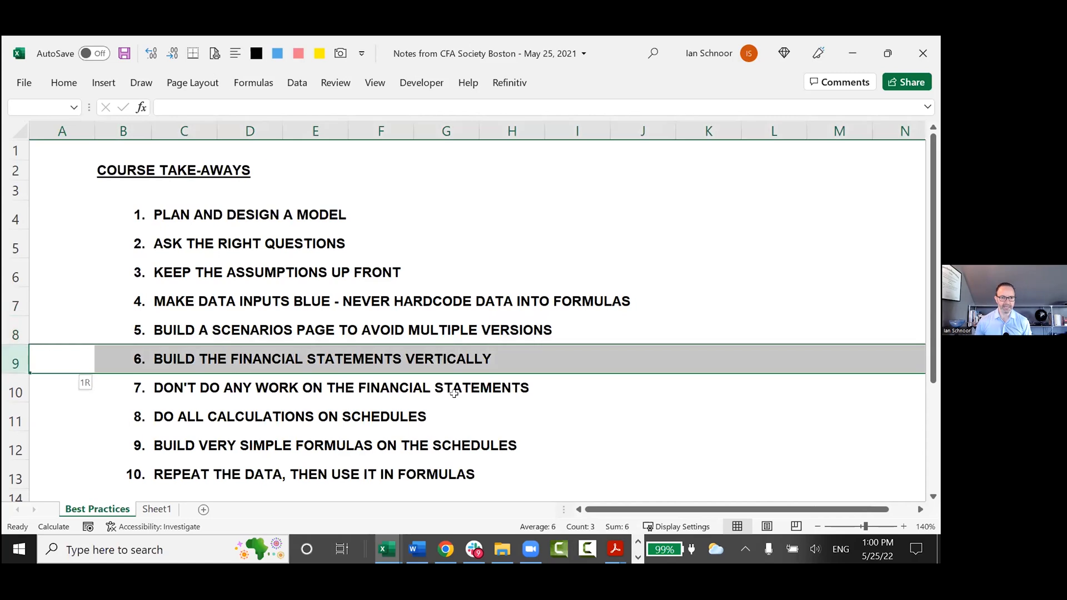
key(shift+Down)
key(shift+Down)
key(shift+Down)
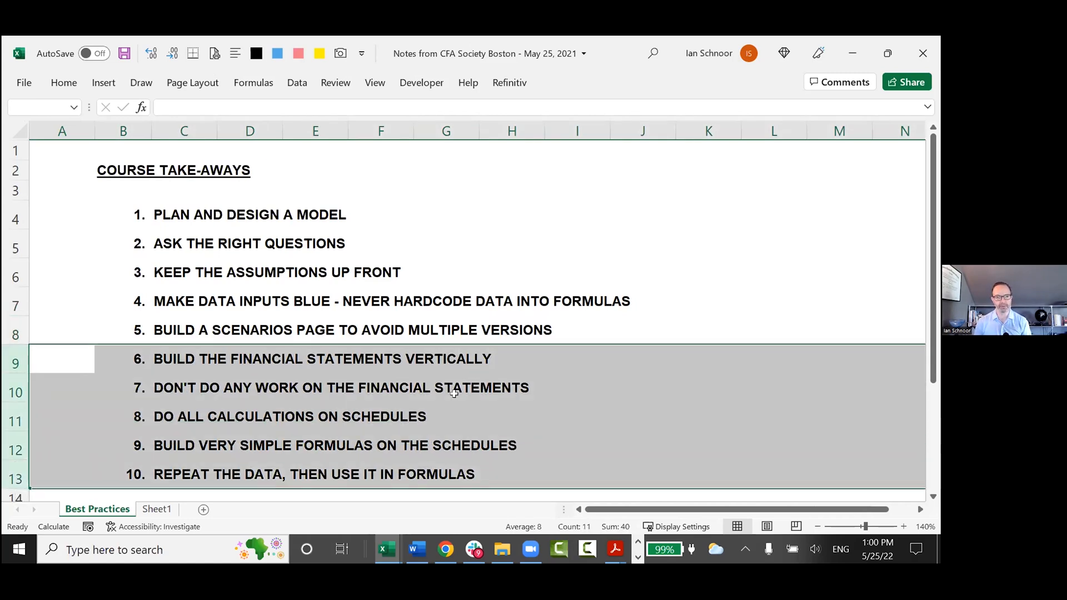
key(Left)
key(shift+space)
key(shift+Down)
key(shift+Down)
key(shift+Down)
key(shift+Down)
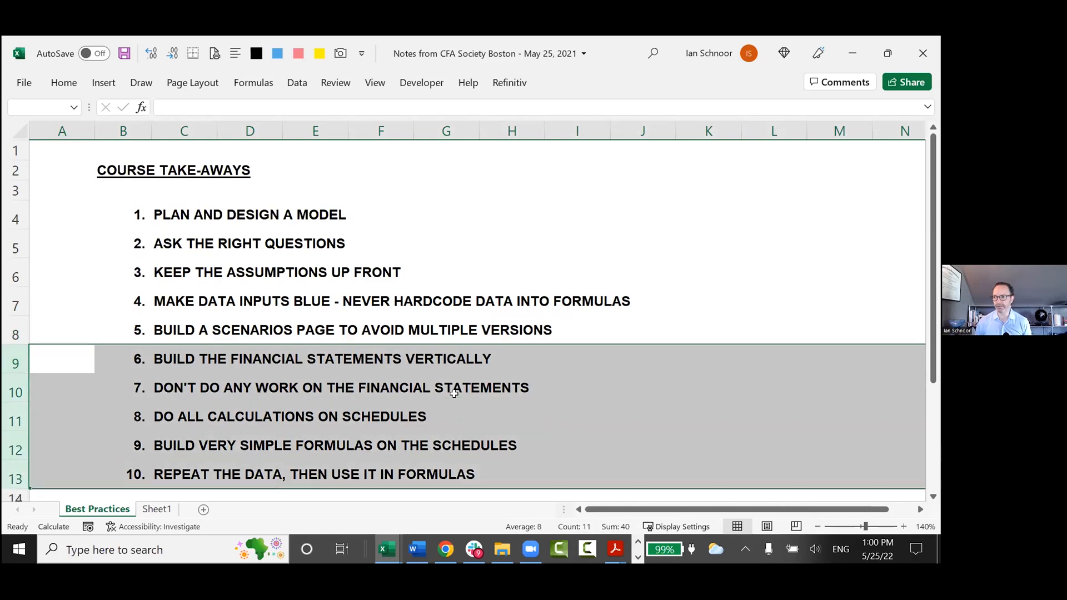
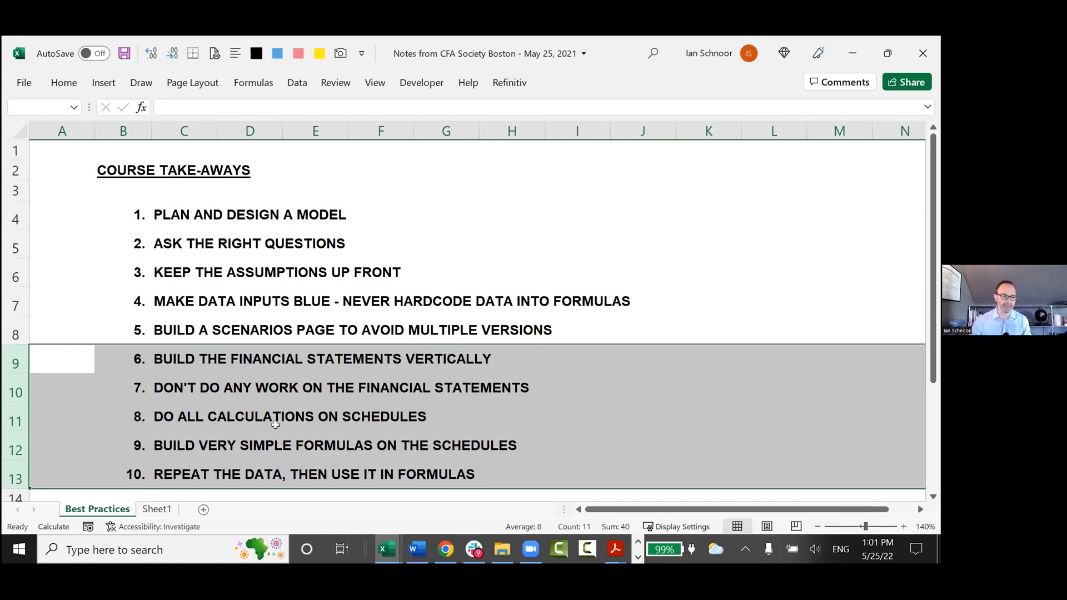
Add the bold heading "Need a Scenarios page in every model!" in cell B80 of Sheet1.
click(77, 358)
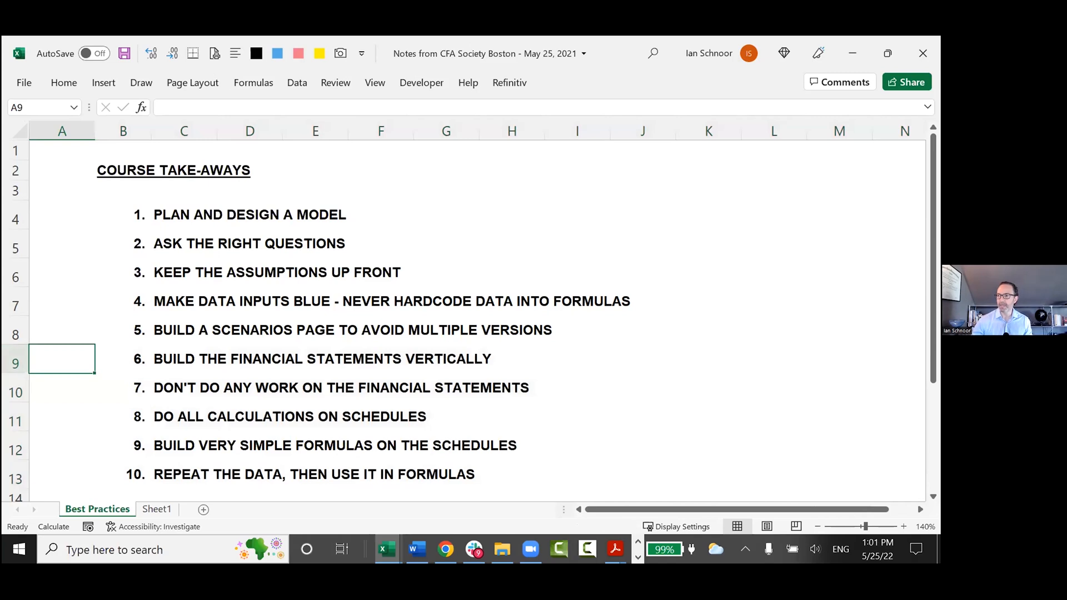
click(85, 329)
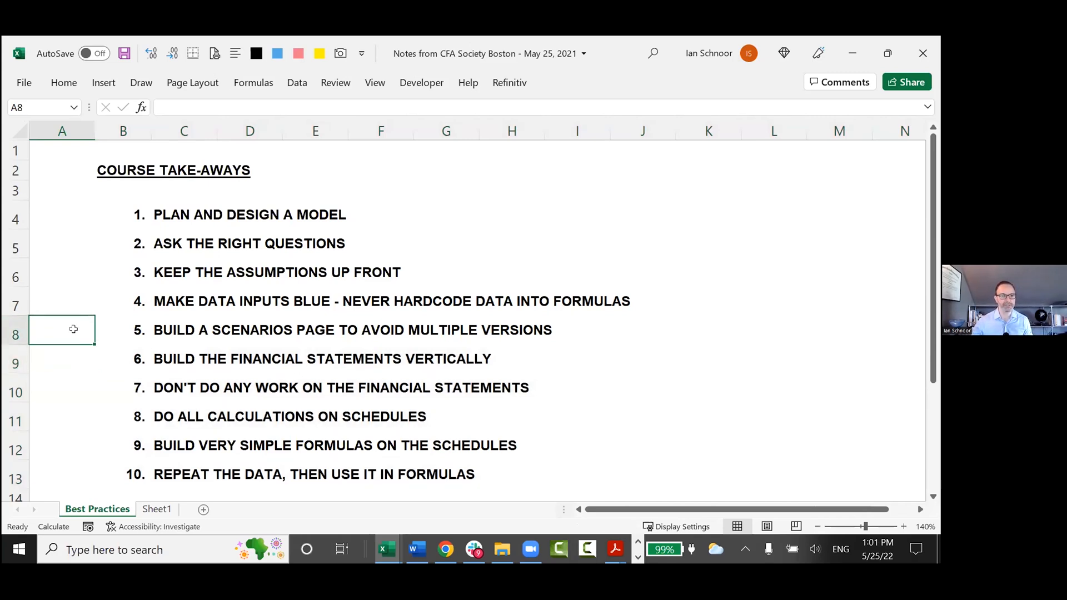
key(ctrl+Page_Down)
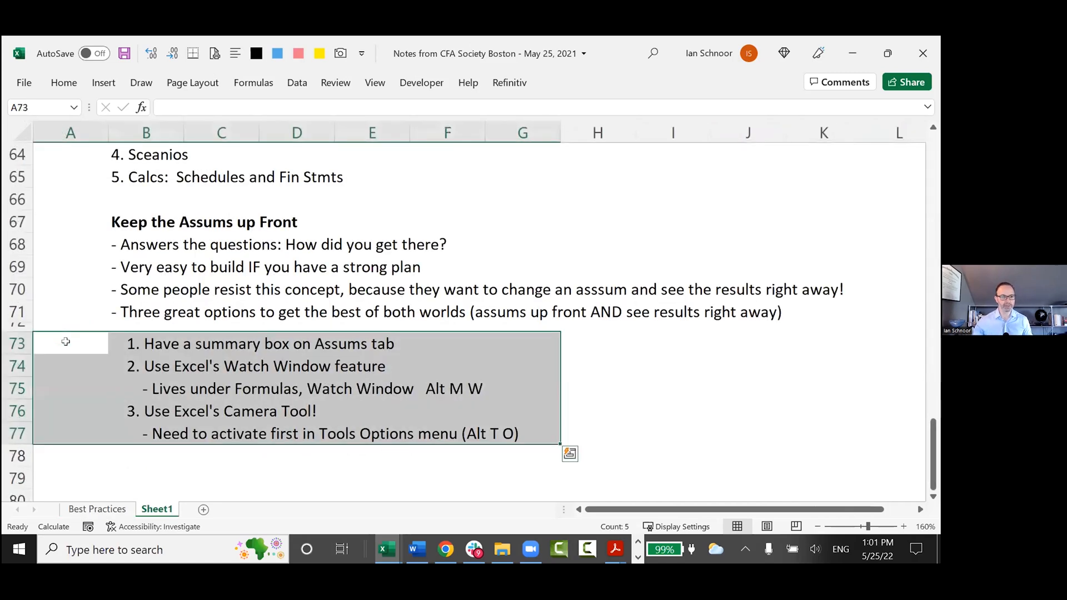
text(Nee)
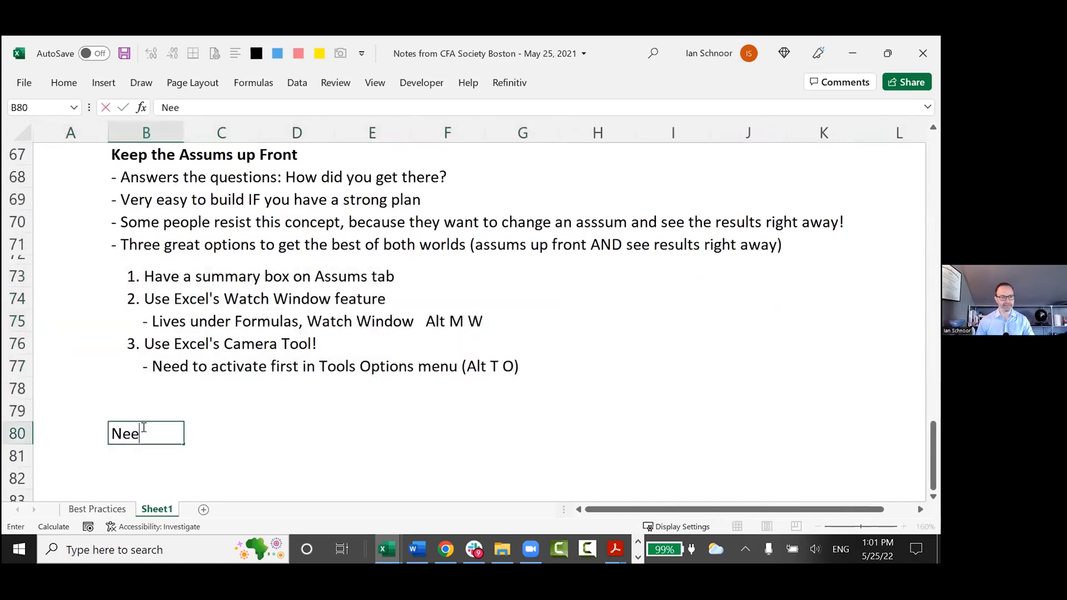
text(d a Sce)
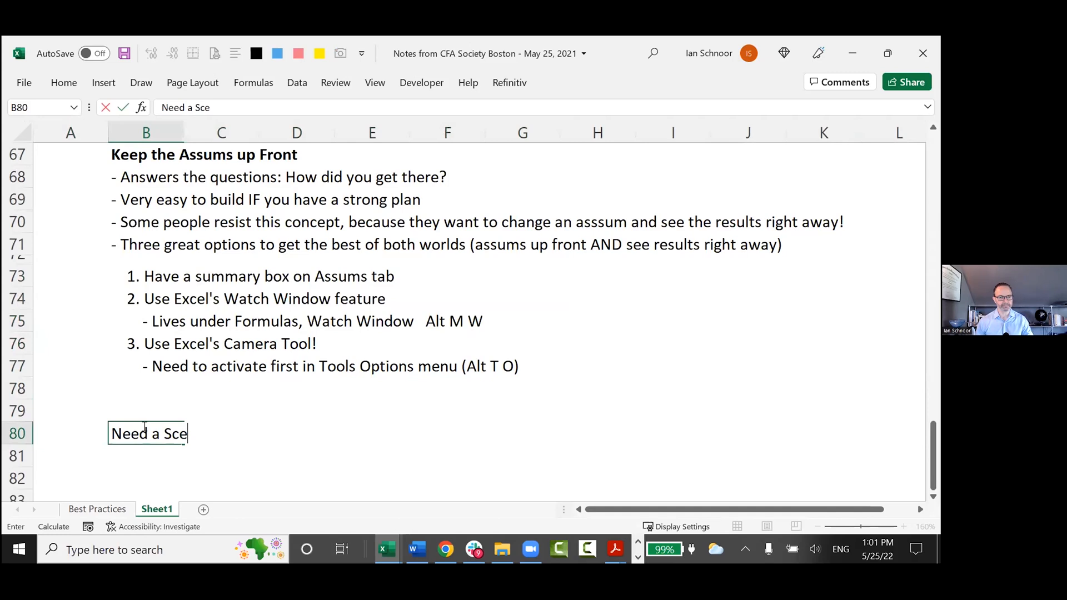
text(narios page in every model!)
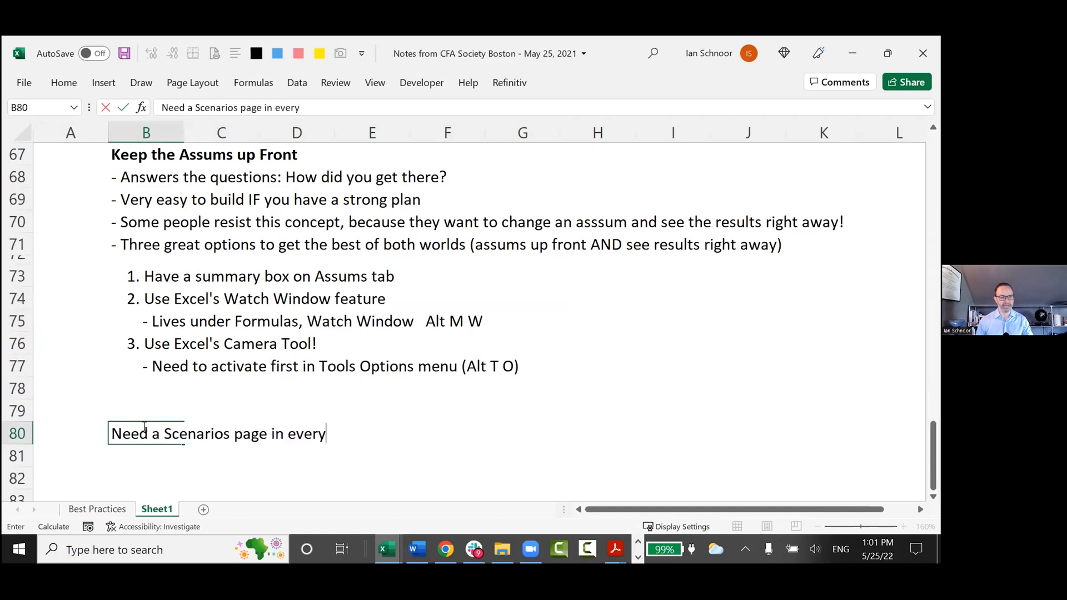
key(ctrl+Return)
key(ctrl+b)
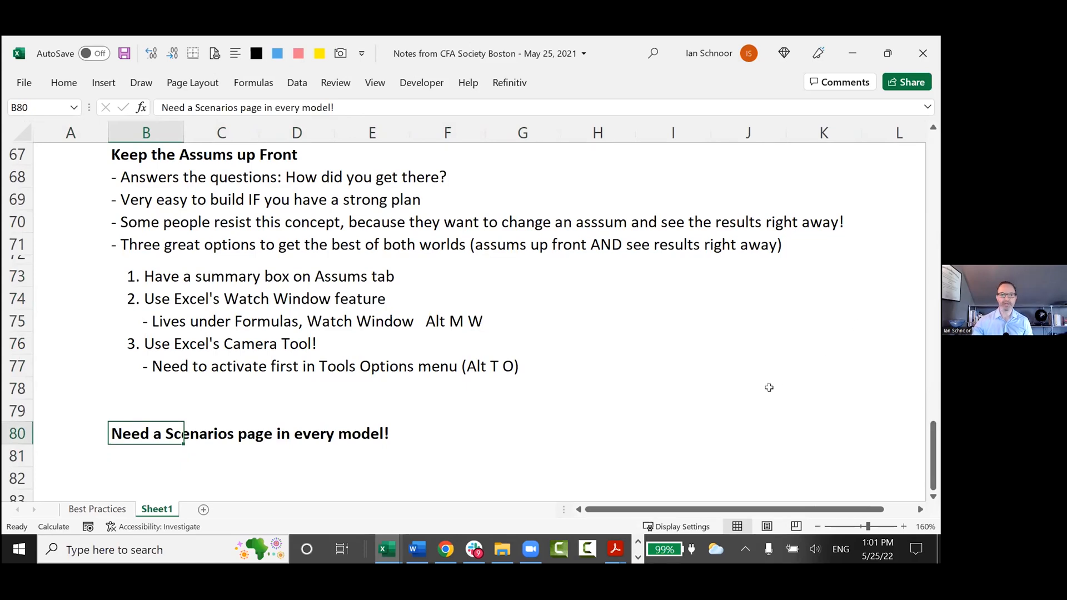
scroll(467, 389, down, 2)
click(158, 333)
Switch to the Henderson Model workbook and look over the economic and sales scenarios on the Scenarios sheet.
key(alt+Tab)
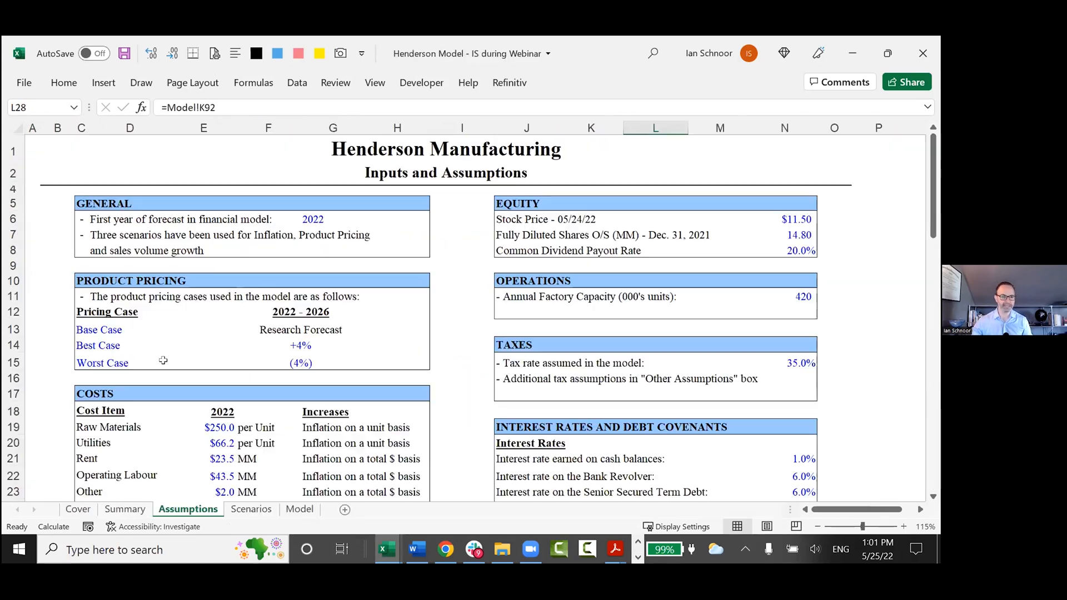
click(250, 509)
ctrl+scroll(189, 311, up, 1)
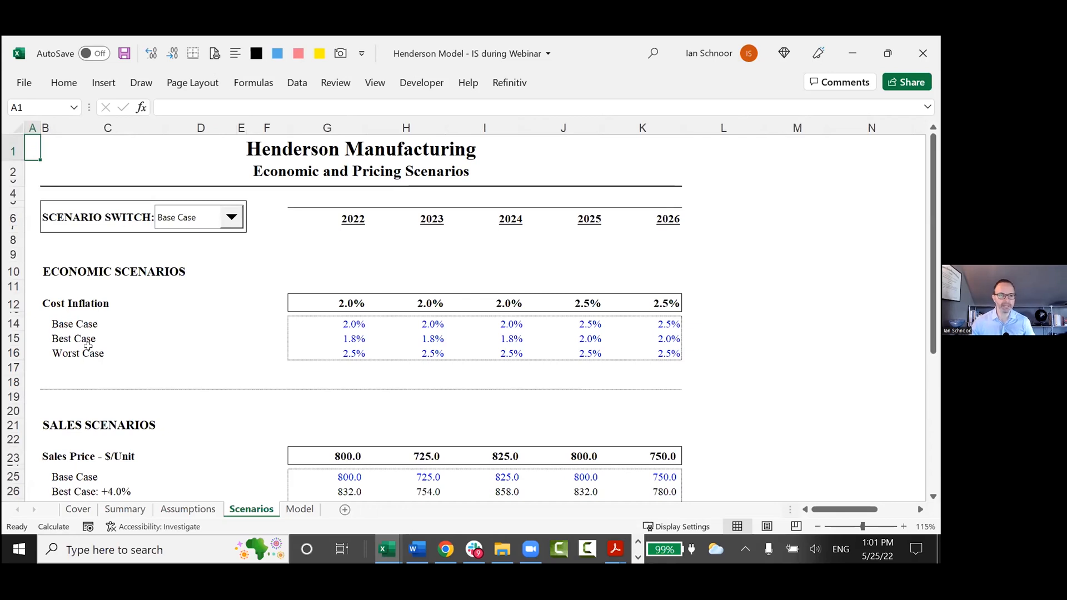
scroll(92, 372, down, 4)
scroll(92, 372, down, 3)
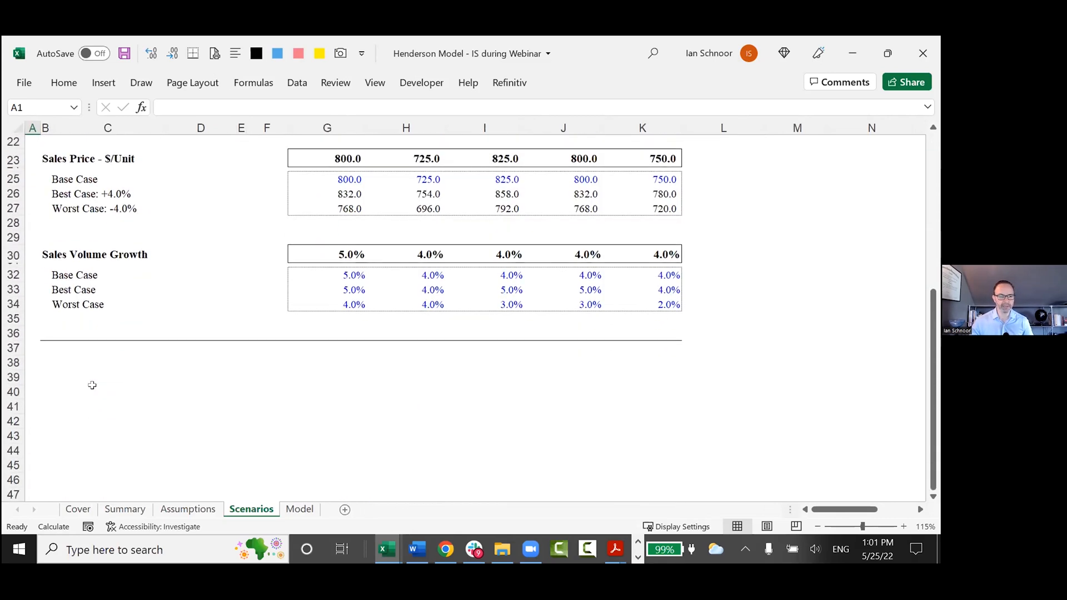
scroll(92, 385, up, 5)
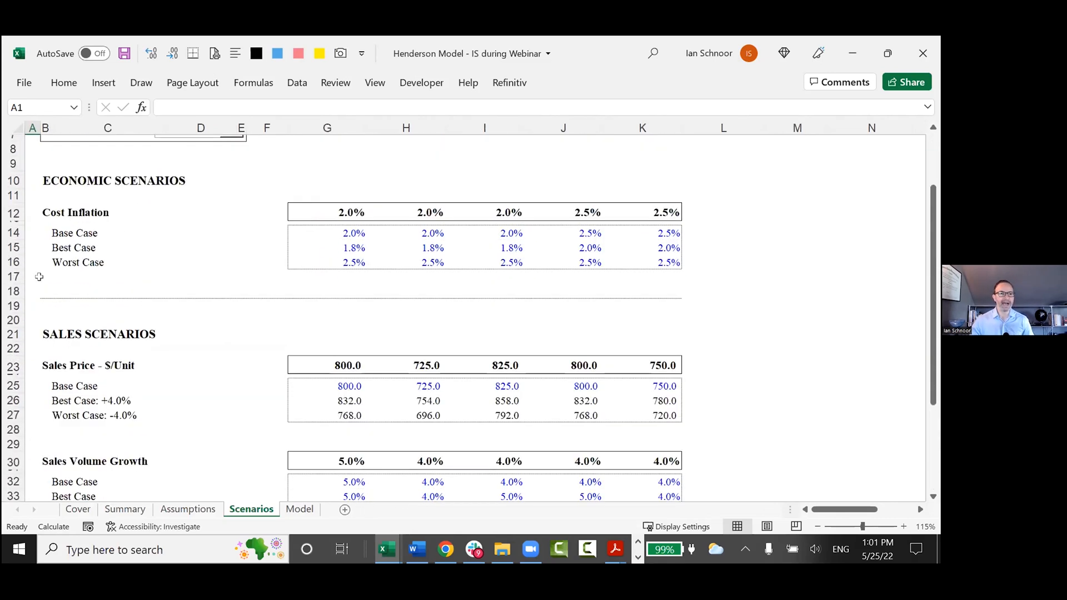
scroll(43, 262, up, 2)
Highlight the Cost Inflation, Sales Price and Sales Volume Growth case labels on the Scenarios sheet one after another.
drag(33, 251, 204, 307)
scroll(204, 307, down, 2)
drag(34, 329, 229, 392)
scroll(229, 393, down, 2)
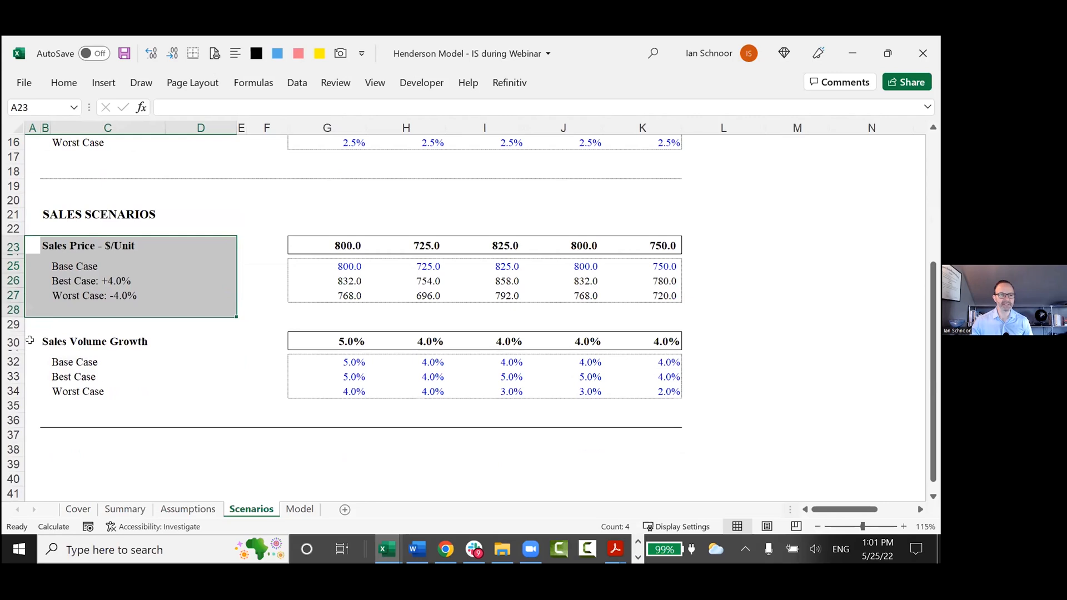
drag(31, 341, 204, 389)
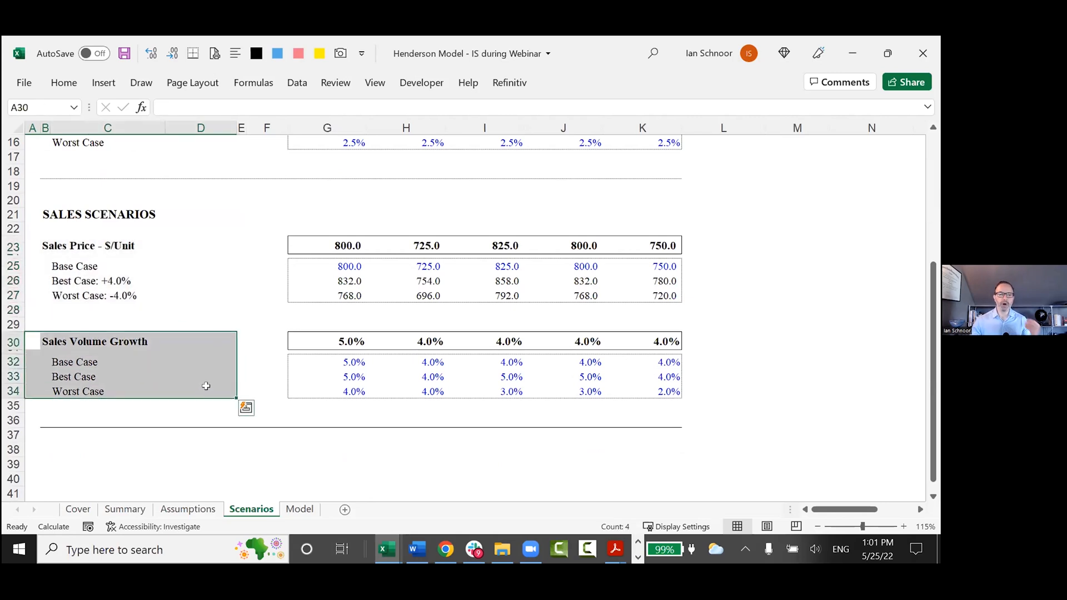
scroll(206, 386, up, 1)
scroll(206, 386, up, 1)
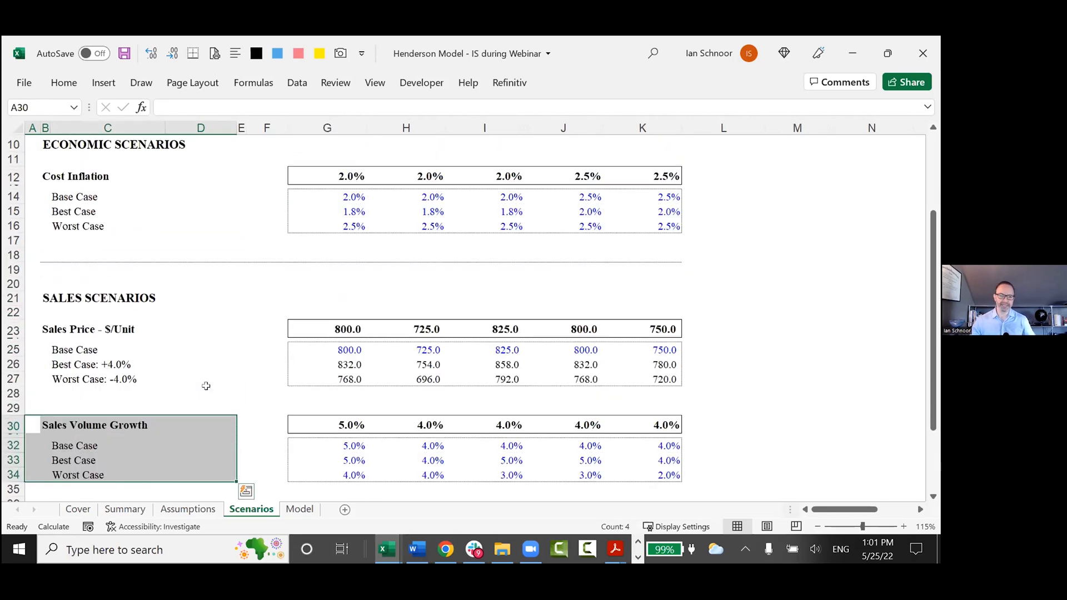
scroll(206, 386, up, 2)
scroll(205, 386, up, 2)
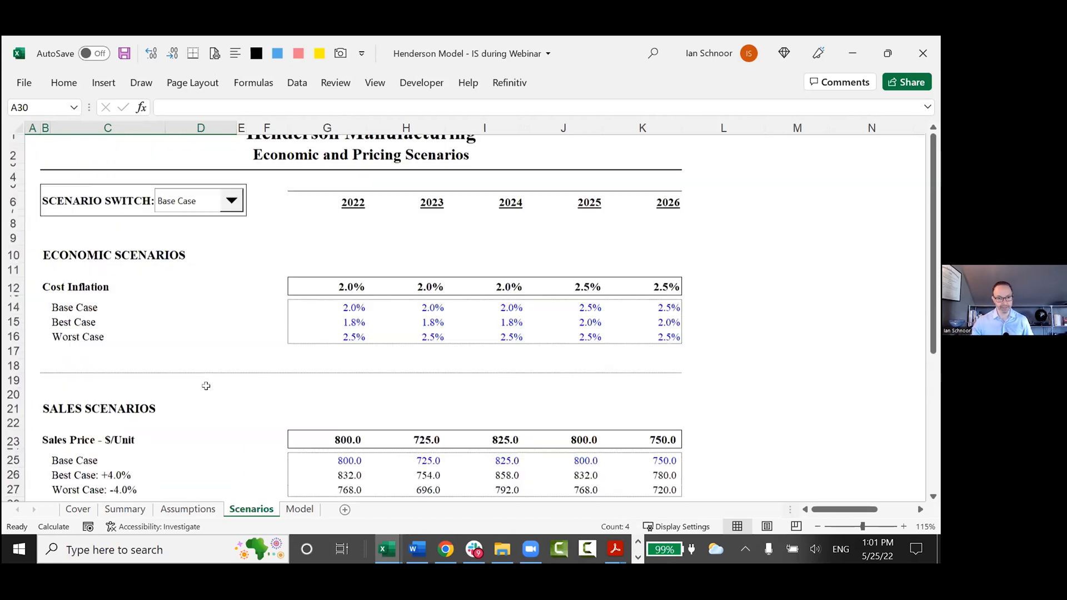
Switch back to the notes workbook and enter "- these are more assums" in B81 under the Scenarios heading.
key(alt+Tab)
text(- these are a)
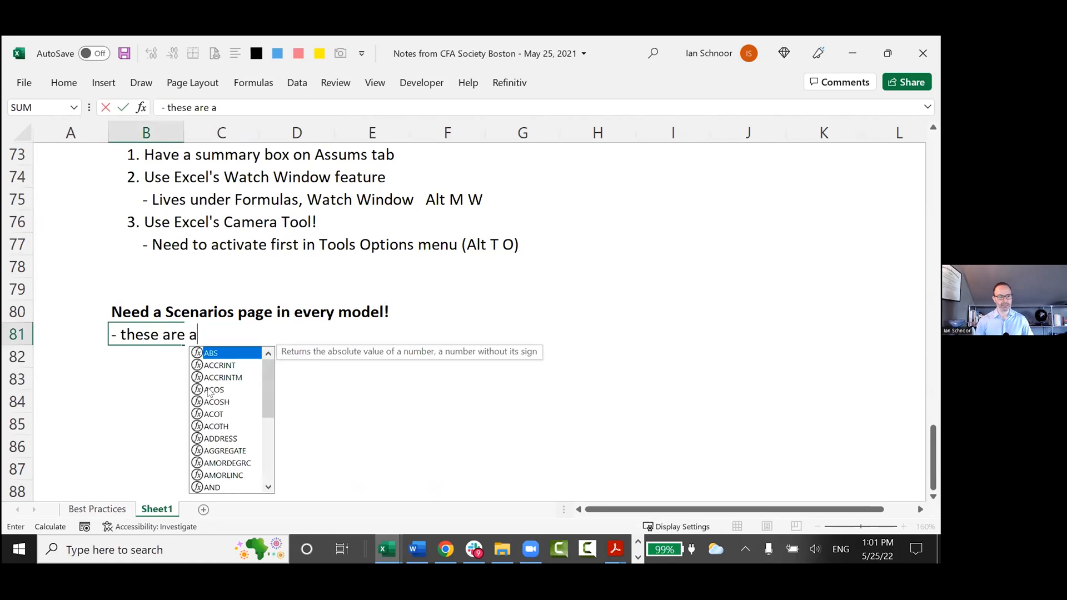
text(ssums)
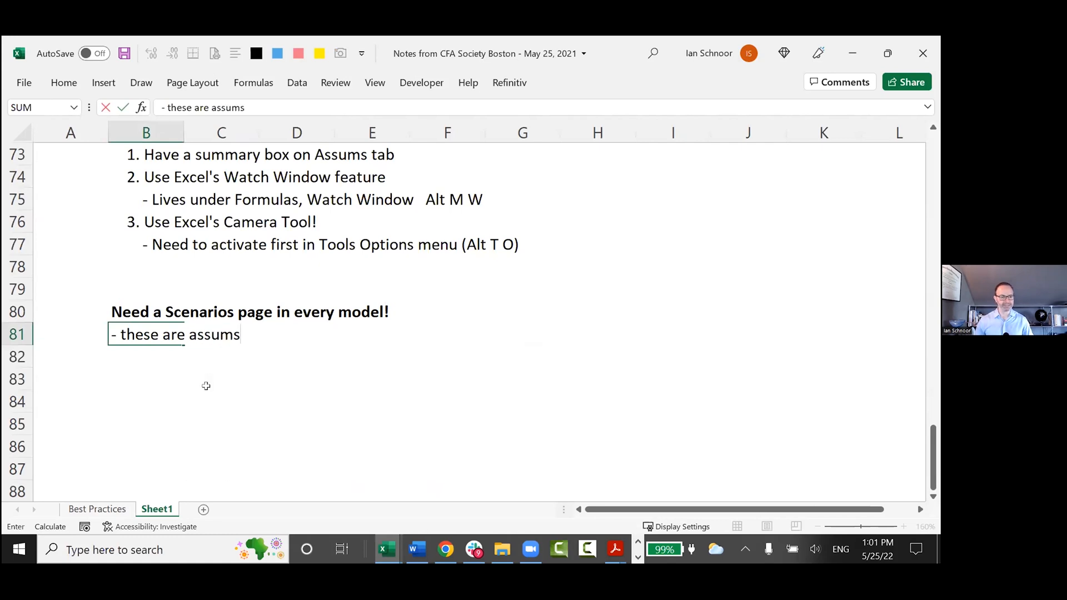
key(Return)
key(Up)
key(F2)
key(ctrl+Left)
key(ctrl+Left)
key(ctrl+Right)
text(more)
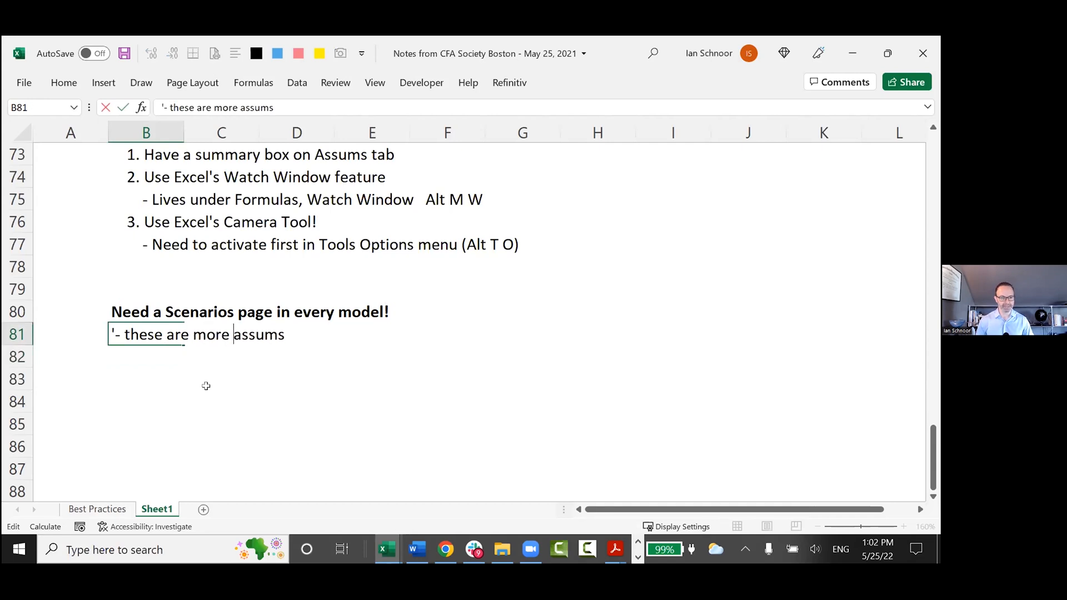
Copy the B81 note into B82 and reword it as "- these are the key drivers!".
key(Return)
key(ctrl+d)
key(F2)
key(ctrl+Left)
key(ctrl+Left)
key(ctrl+Left)
key(ctrl+Right)
key(shift+End)
text(rthew)
key(BackSpace)
key(BackSpace)
key(BackSpace)
key(BackSpace)
key(BackSpace)
text(the key drivers!)
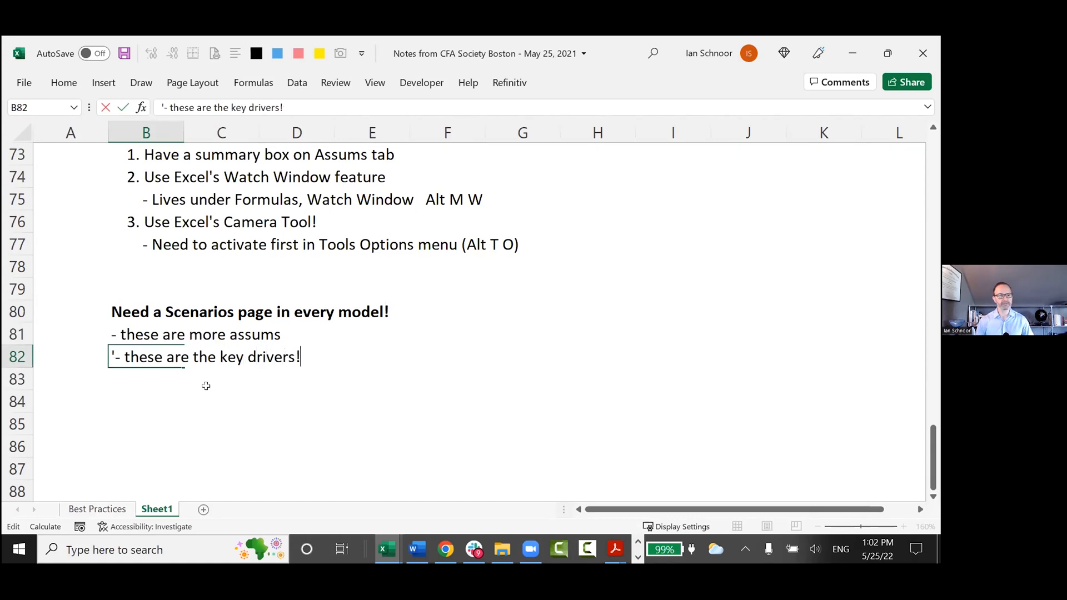
key(Return)
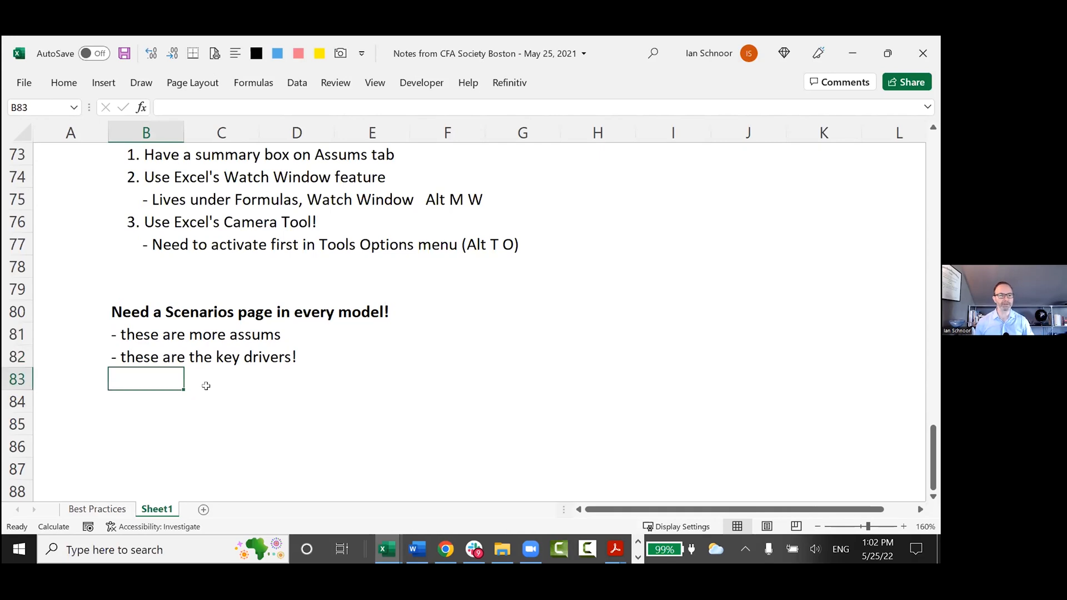
Repeat the note above in B83 and reword it as "- Want to run a few options".
key(ctrl+apostrophe)
key(ctrl+shift+Left)
key(ctrl+shift+Left)
key(ctrl+shift+Left)
key(ctrl+shift+Left)
key(ctrl+shift+Left)
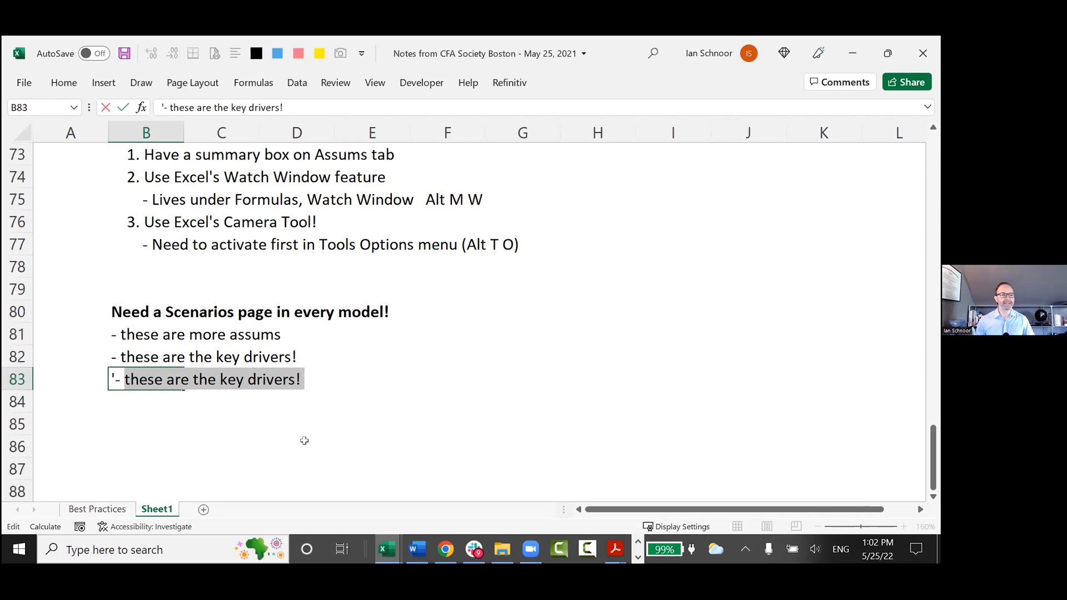
text(Want to run a few options)
key(Return)
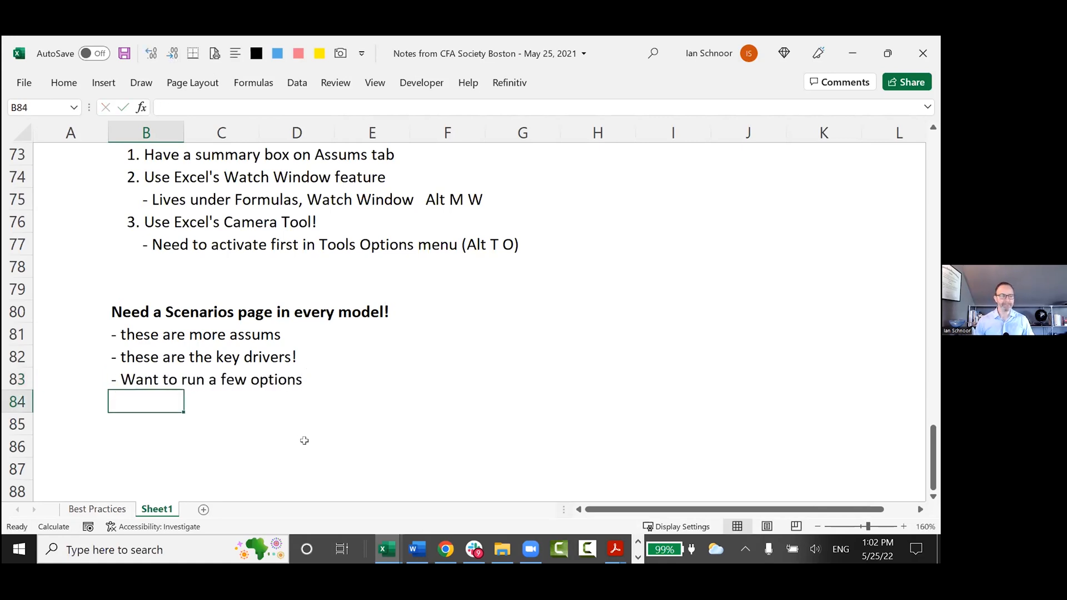
Extend the B83 note with the examples "(ie. gas prices, FX)".
scroll(304, 440, down, 1)
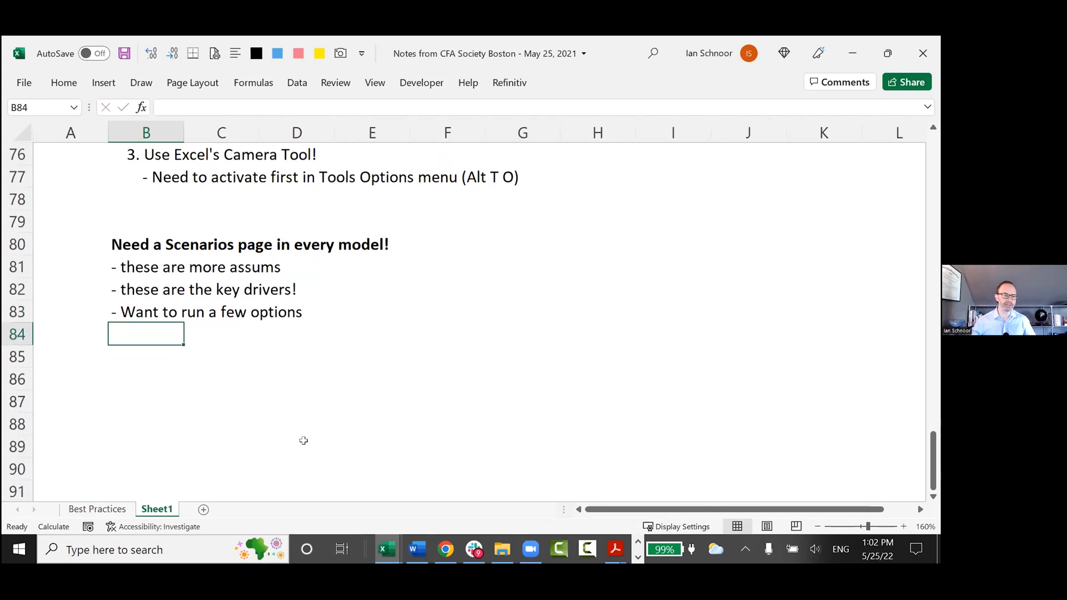
key(Up)
key(F2)
text((ie. gas p0ric)
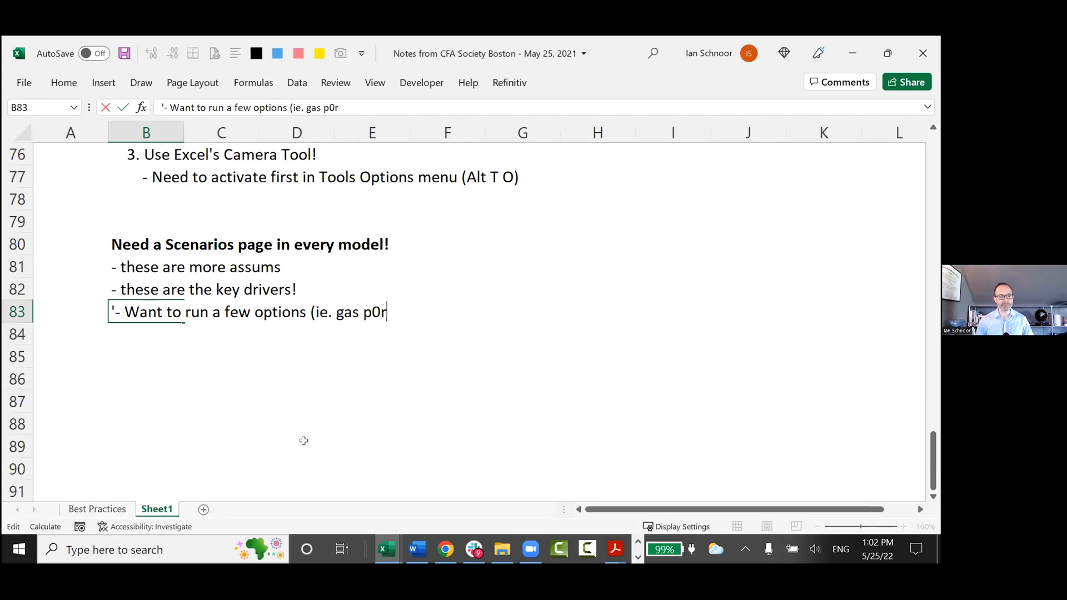
key(BackSpace)
key(BackSpace)
key(BackSpace)
key(BackSpace)
text(rices)
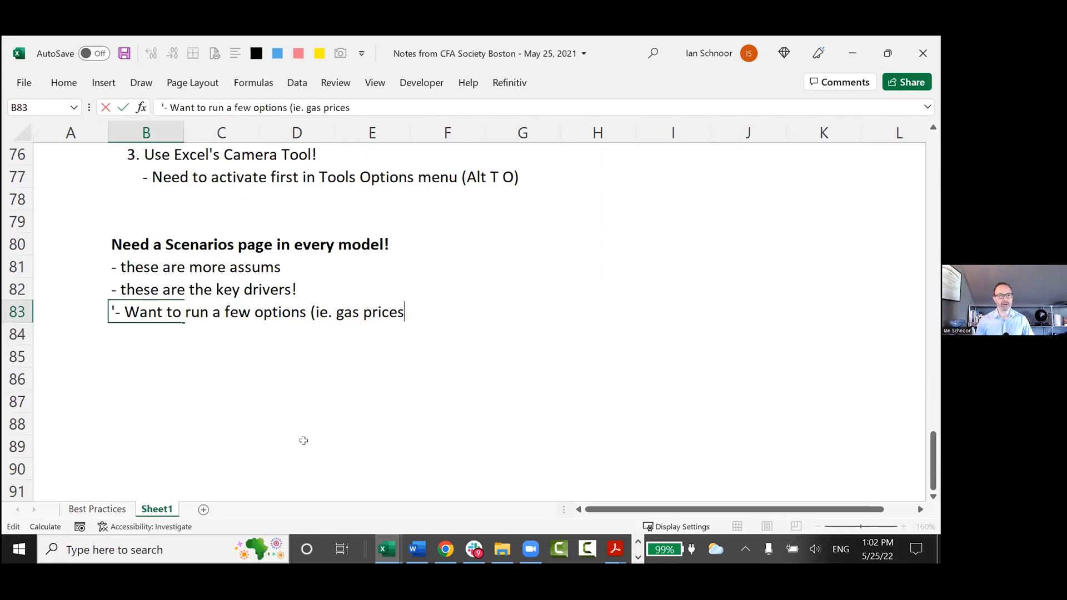
text(, FX))
key(Return)
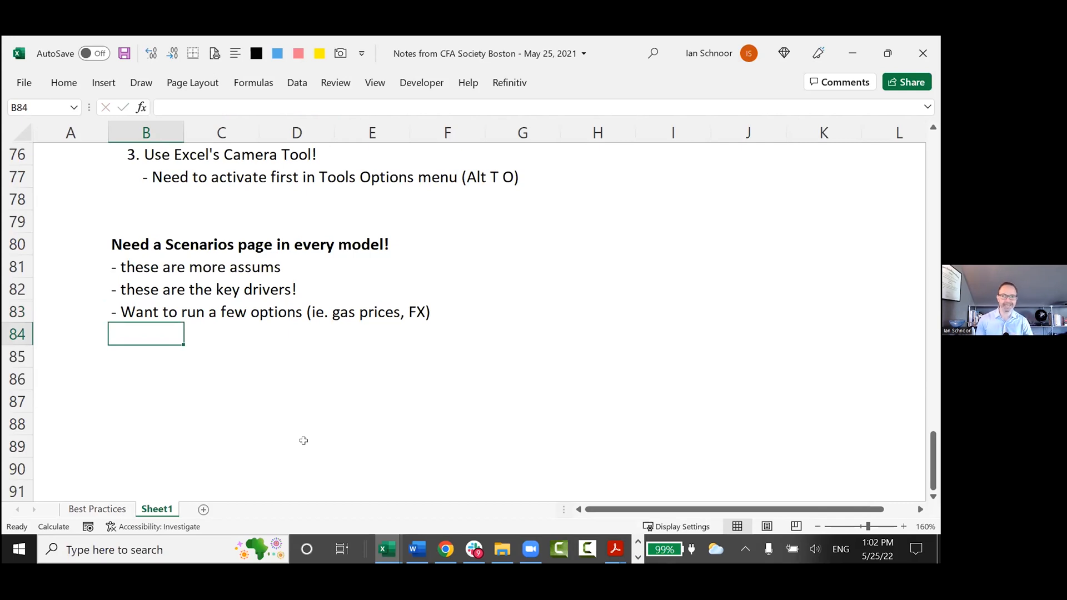
Enter the note "- These assums have multiple cases (base, best, worst, others)" in B84.
text('- The)
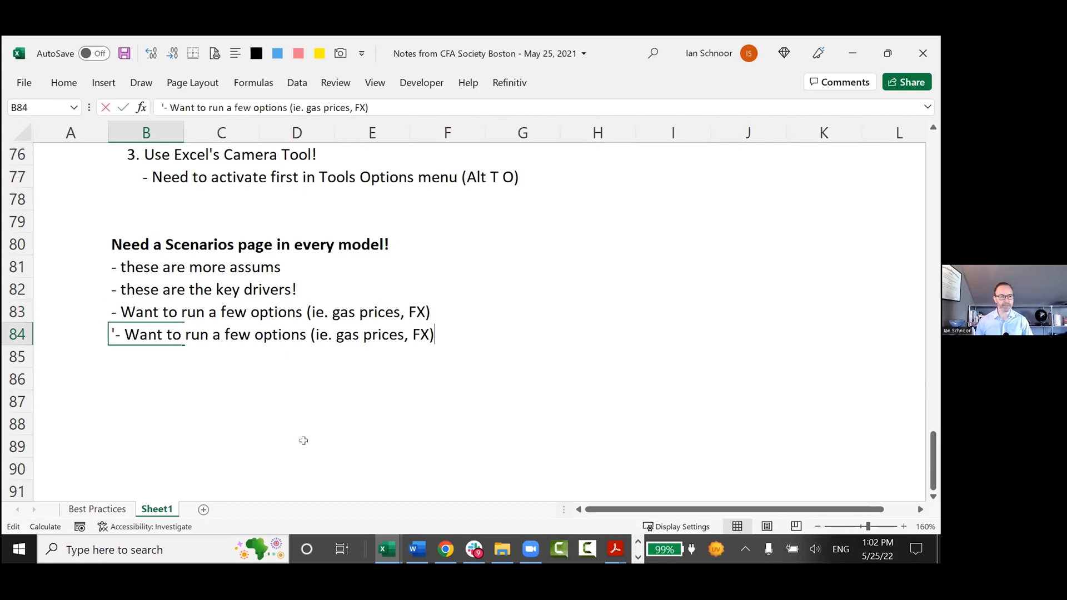
text(se as)
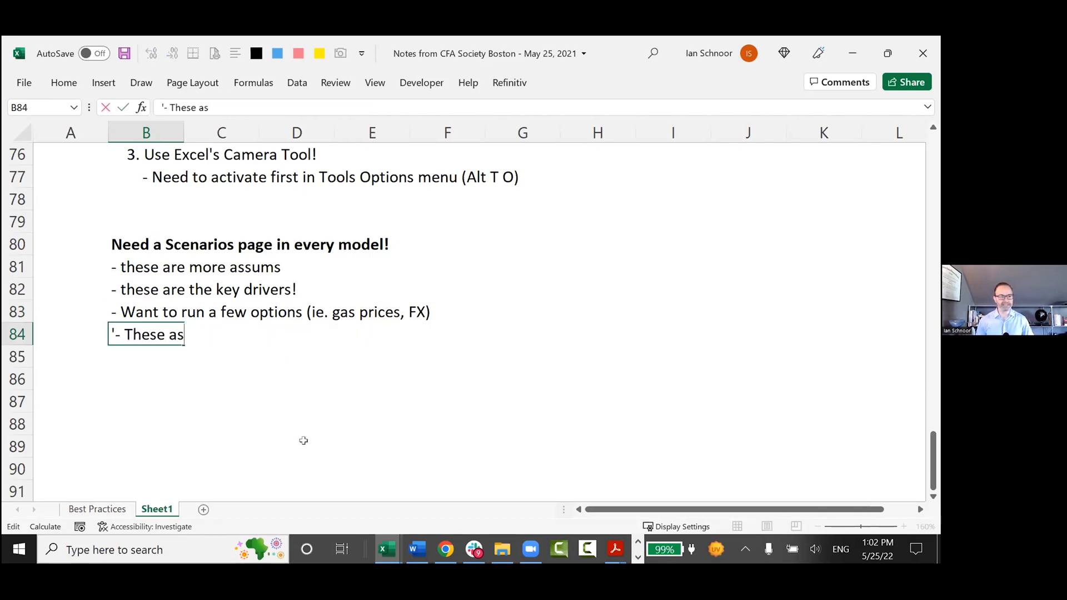
text(sums have multiple cases (base, best, wort)
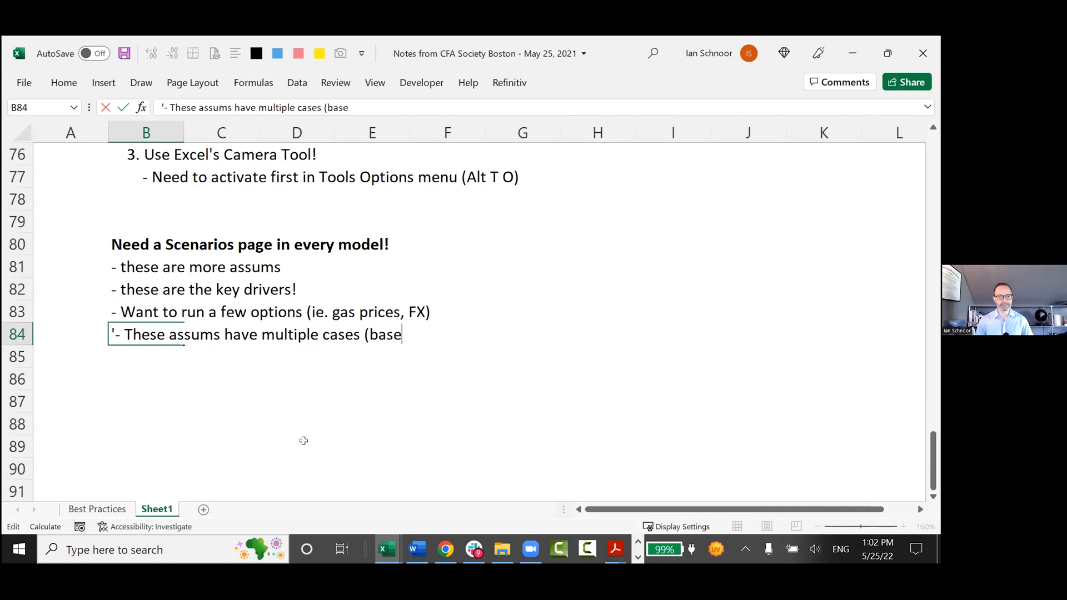
key(BackSpace)
text(st, others))
key(Return)
key(Return)
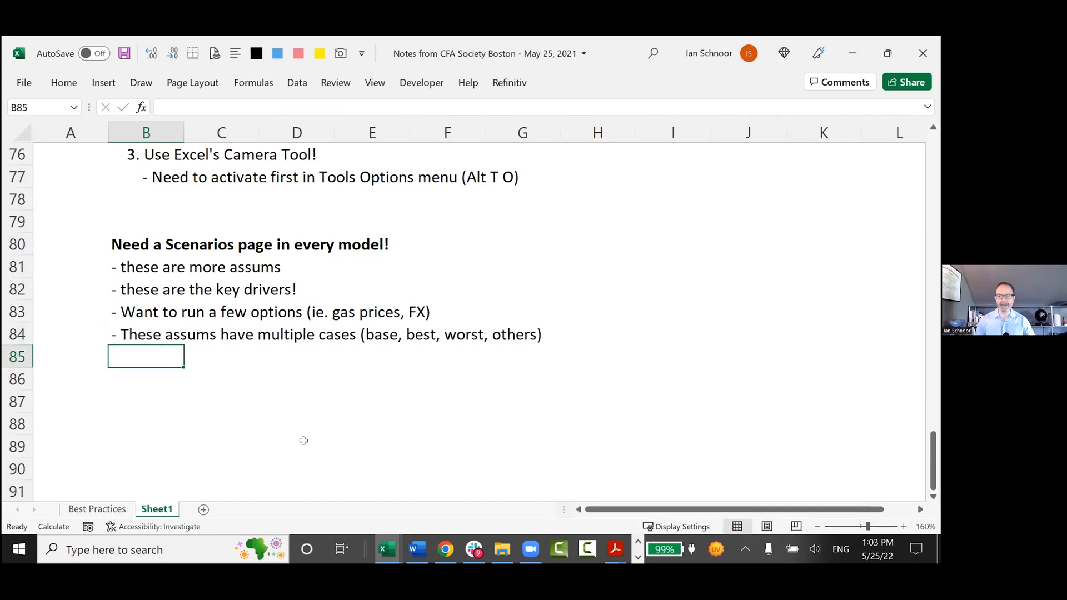
Switch to the Henderson model and point out the Base, Best and Worst Case labels under Cost Inflation.
key(alt+Tab)
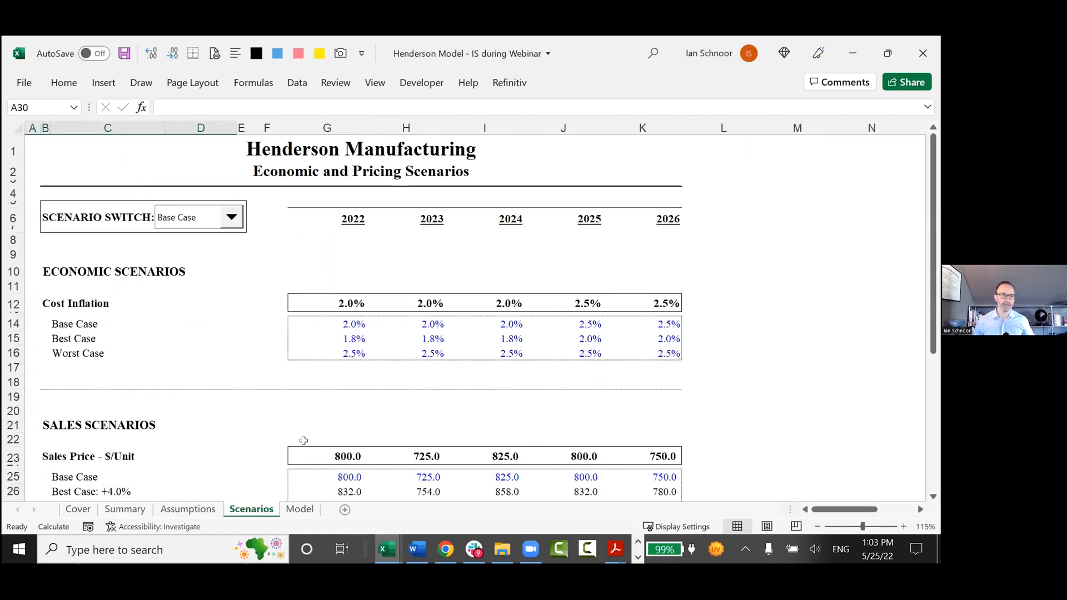
click(132, 332)
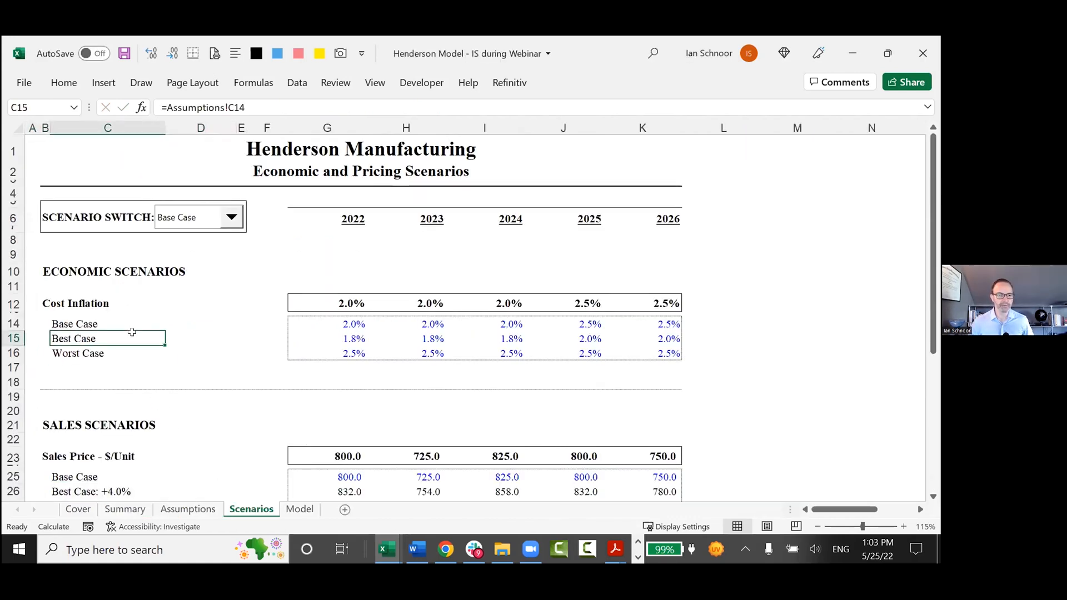
click(78, 323)
click(68, 339)
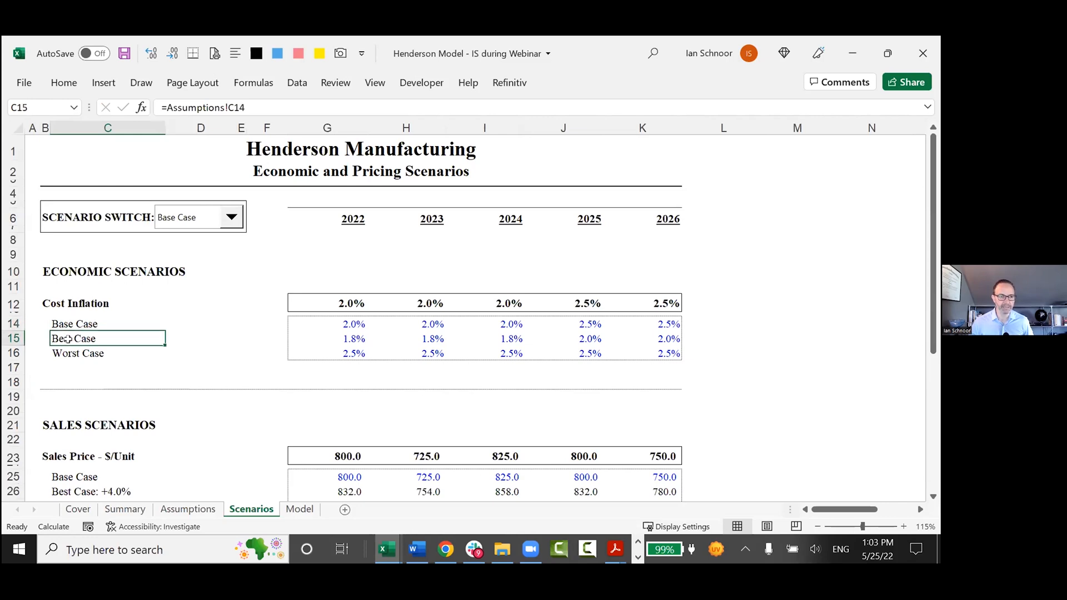
Highlight the Base Case cost inflation inputs for 2022 to 2026 in row 14 of the Scenarios sheet.
click(231, 325)
key(Right)
key(Right)
key(Right)
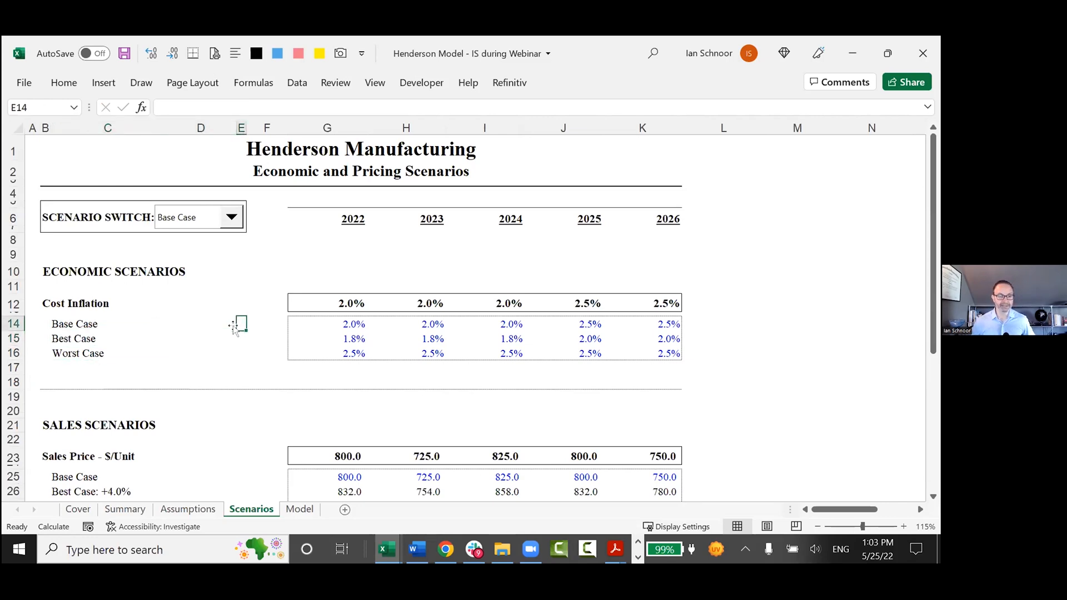
key(shift+Right)
key(shift+Right)
key(shift+Right)
key(shift+Right)
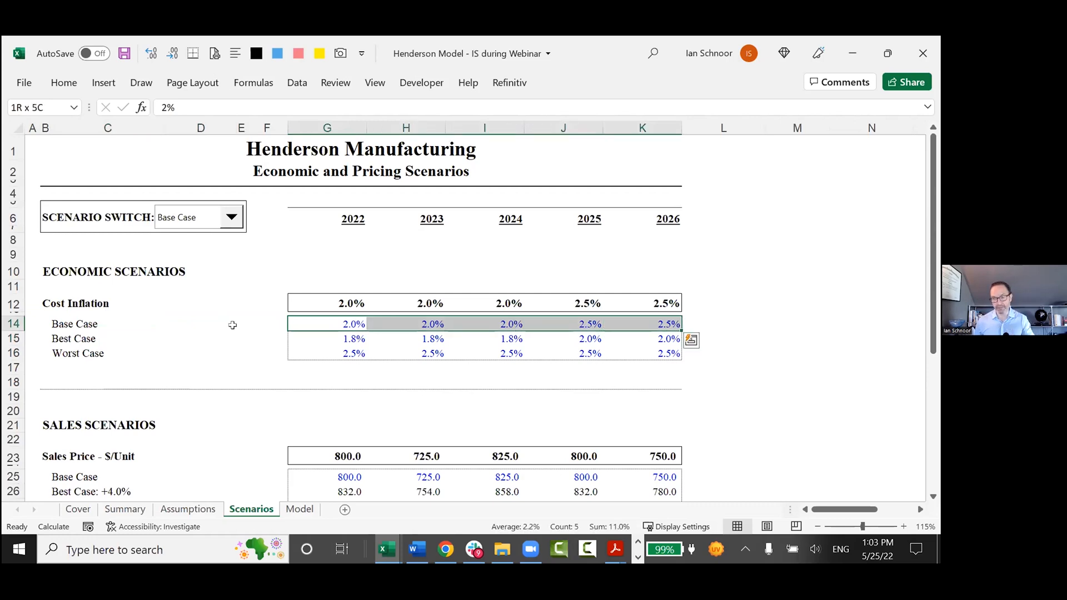
Highlight the Base, Best and Worst Case cost inflation inputs for 2022 to 2026 in G14:K16.
click(232, 325)
key(Right)
key(Right)
key(Right)
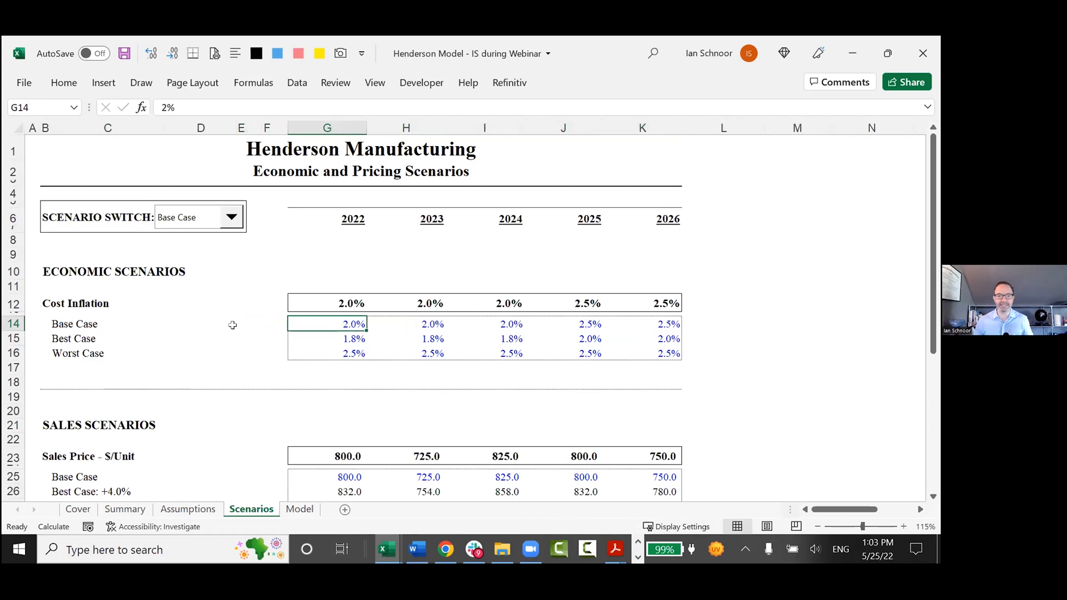
key(shift+Down)
key(shift+Down)
key(shift+Right)
key(shift+Right)
key(shift+Right)
key(shift+Right)
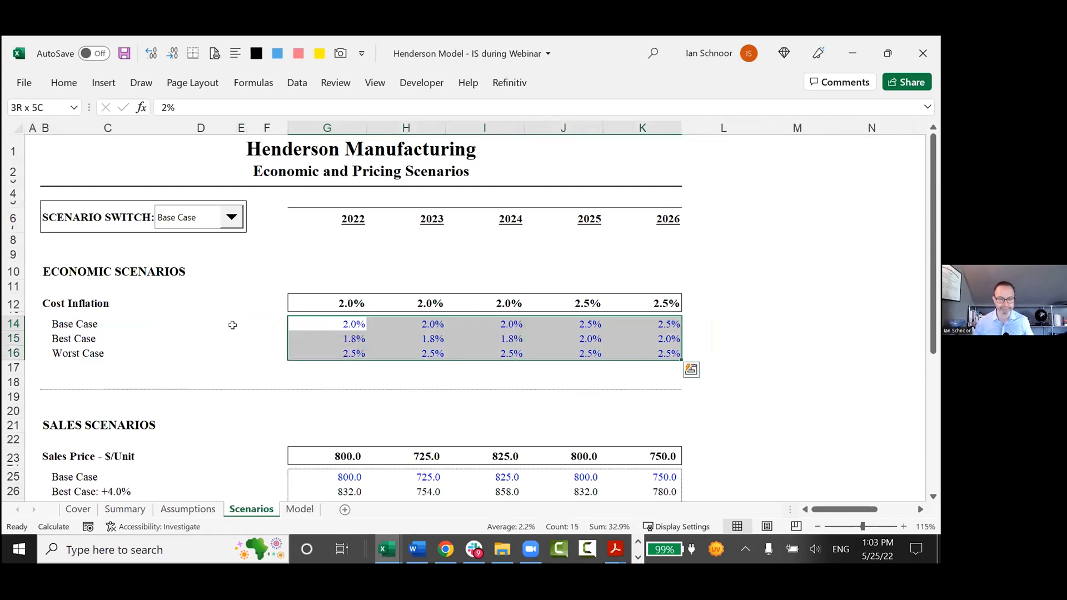
key(Left)
key(Right)
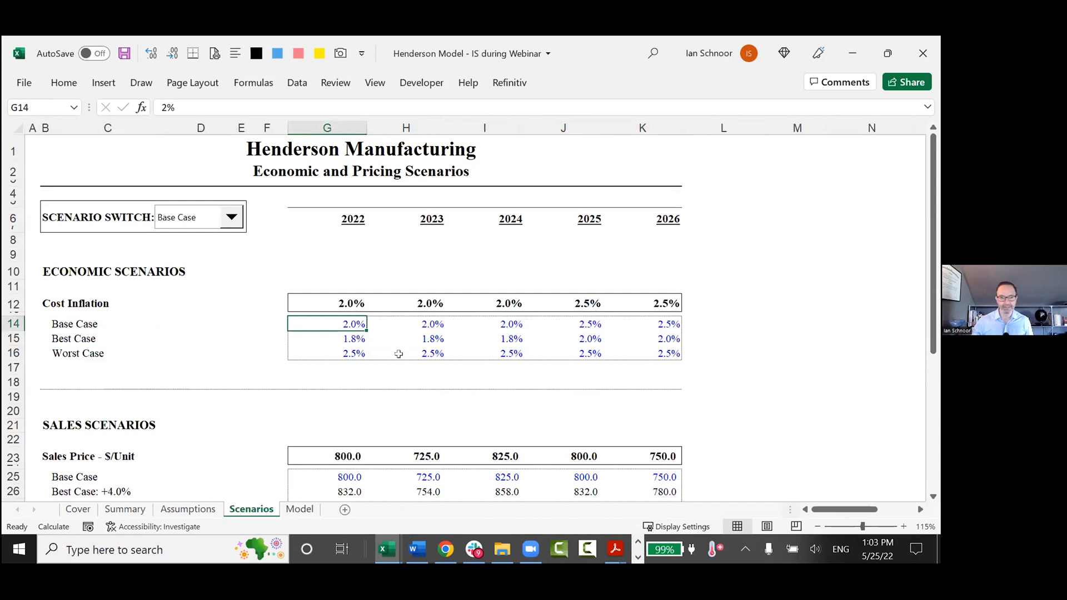
Try 8% and 6% as the 2022 Base Case cost inflation in G14, cancelling each entry.
scroll(398, 350, down, 4)
scroll(422, 372, up, 3)
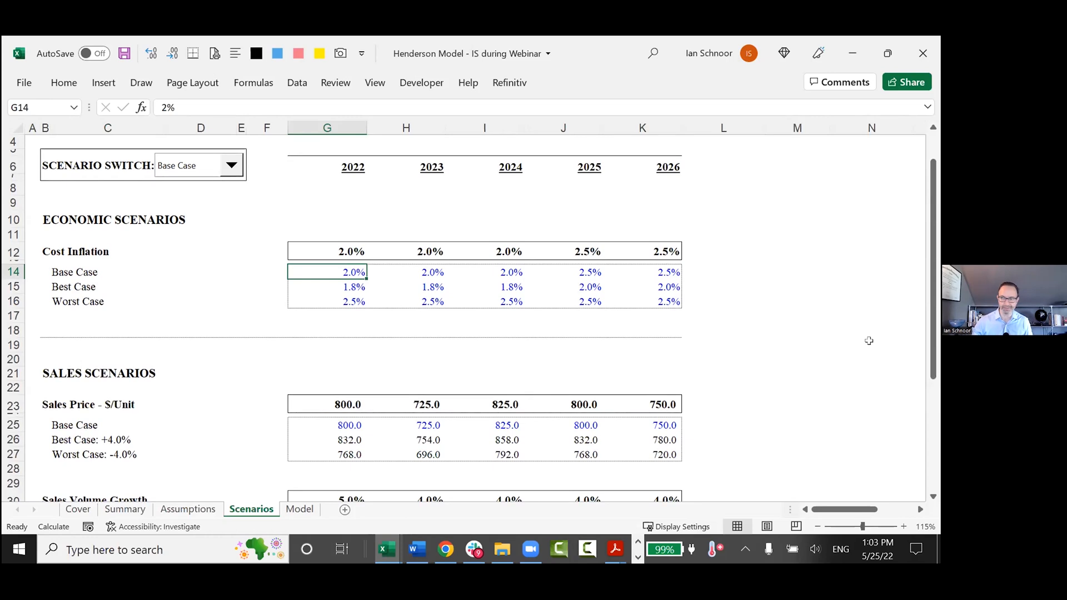
text(8)
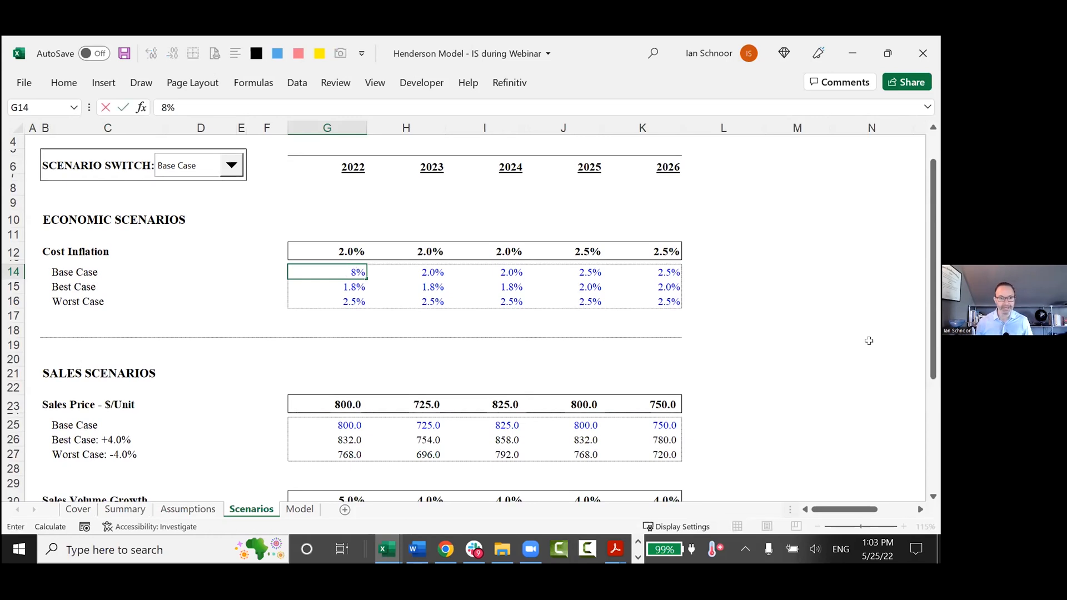
key(Escape)
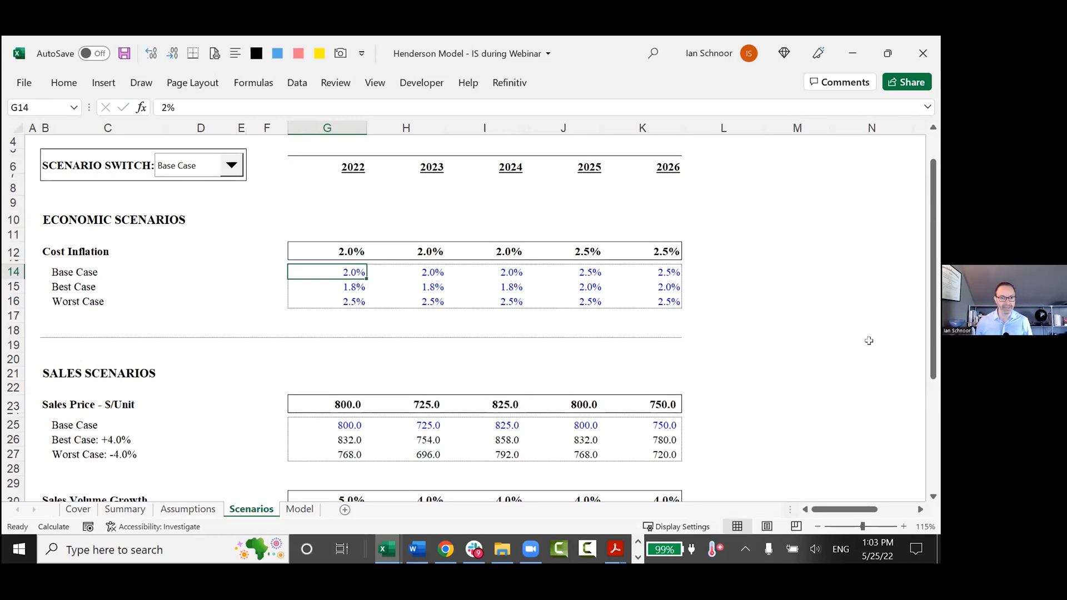
text(6)
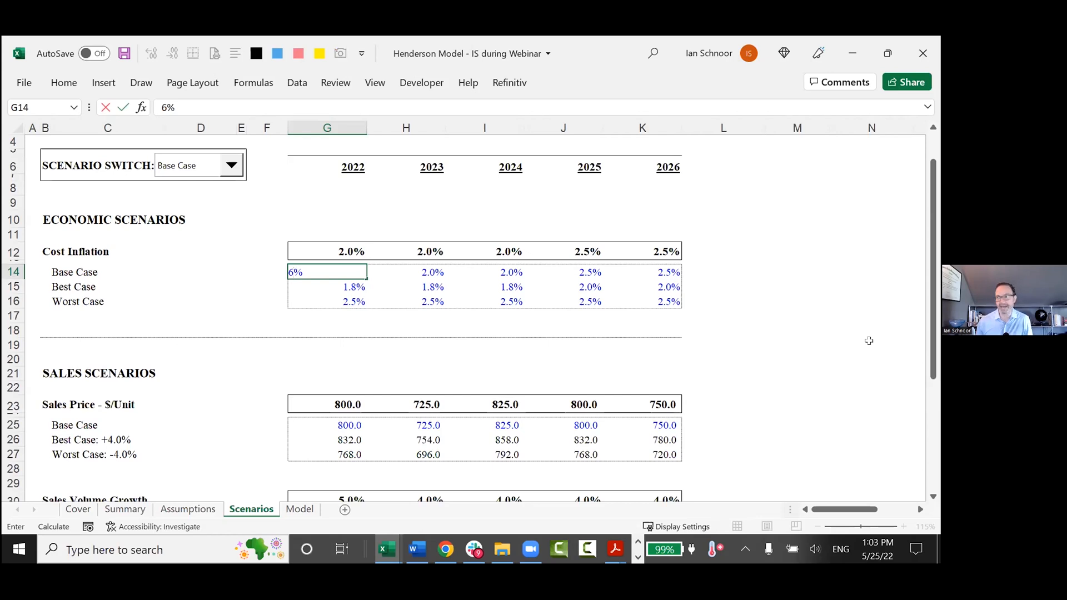
key(Escape)
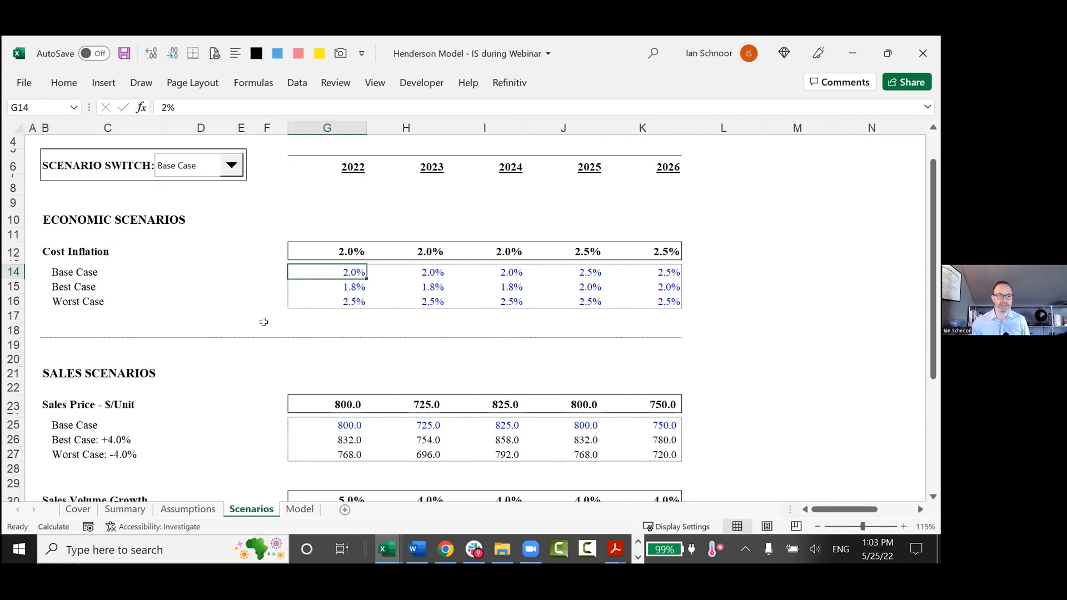
Enter the labels "Step 1", "Assums" and "Inputs" in D14, D15 and D16 beside the cost inflation cases.
click(217, 267)
text(Step 1)
key(Return)
text(Assums)
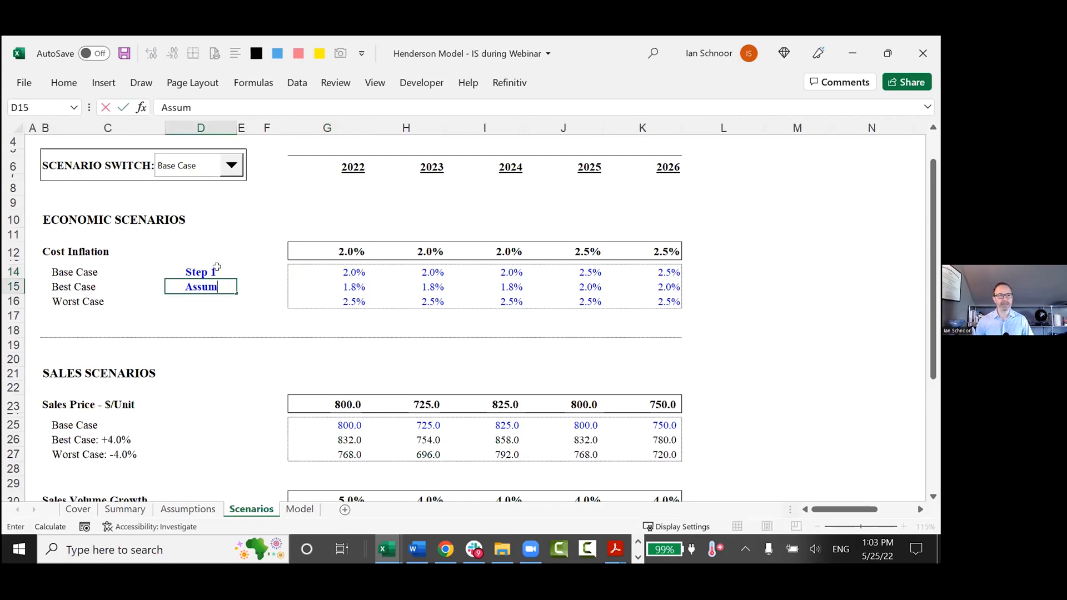
key(Return)
key(Up)
key(Up)
key(Down)
key(Down)
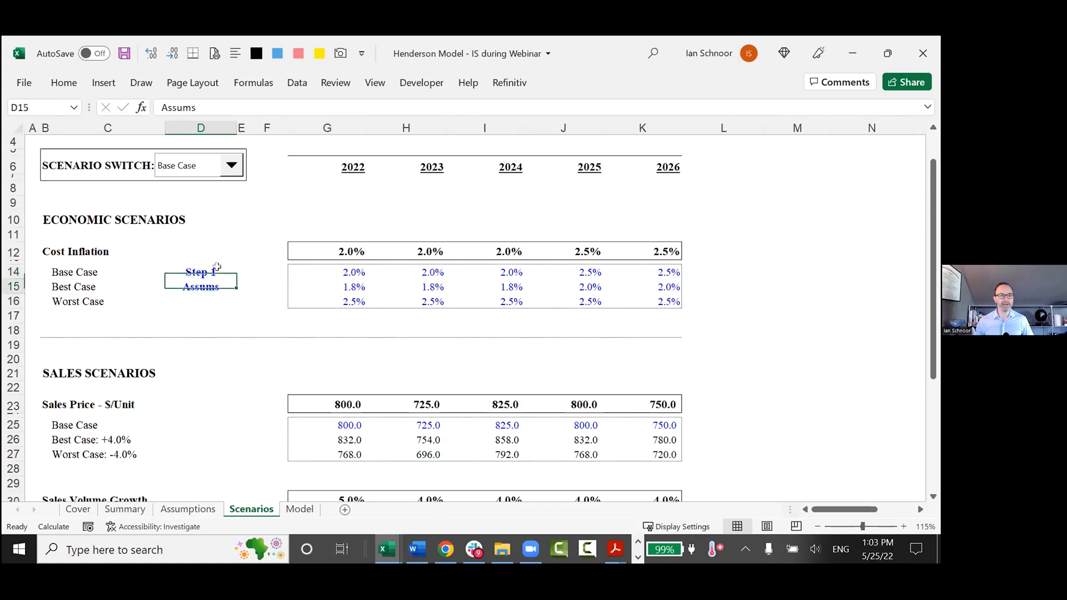
text(I)
text(puts)
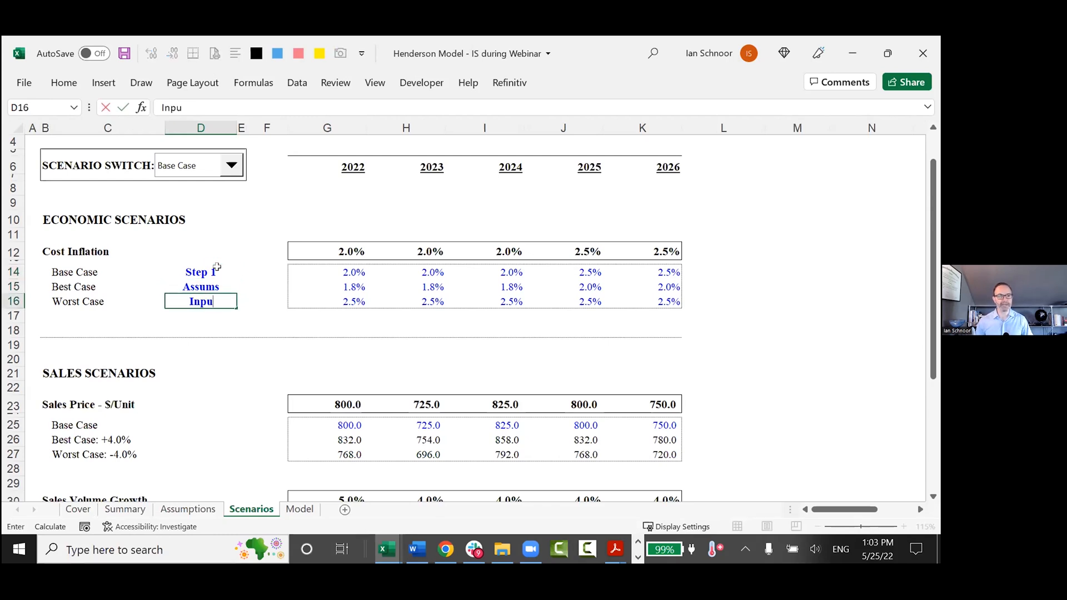
key(Return)
Highlight the Step 1 block with its cost inflation inputs, from D14 to K16.
key(Up)
key(Up)
key(Up)
key(shift+Down)
key(shift+Right)
key(shift+Right)
key(shift+Down)
key(shift+Right)
key(shift+Right)
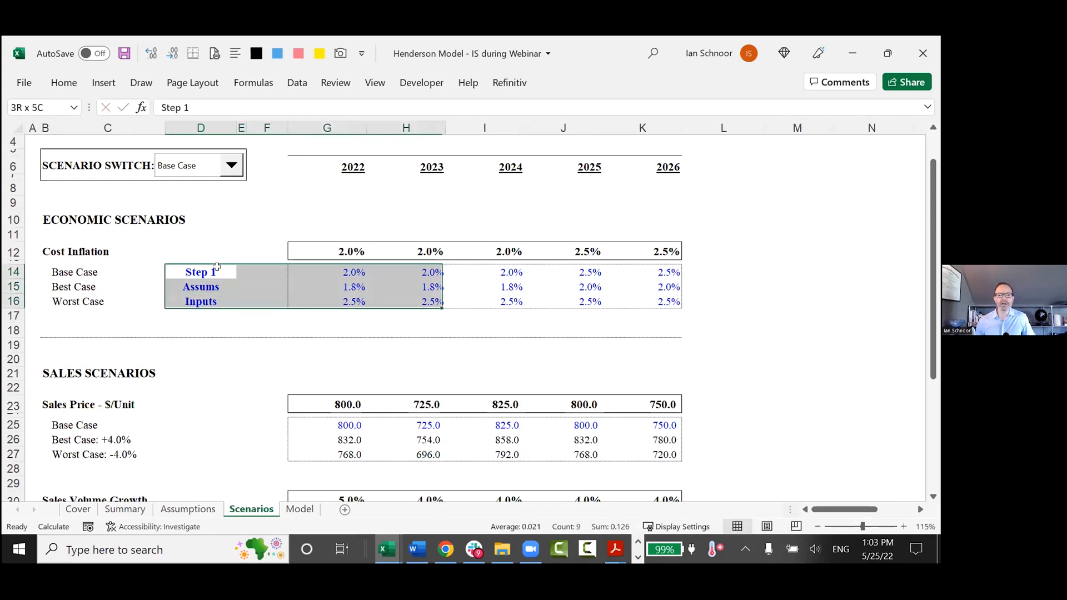
key(shift+Right)
key(shift+Right)
key(shift+Right)
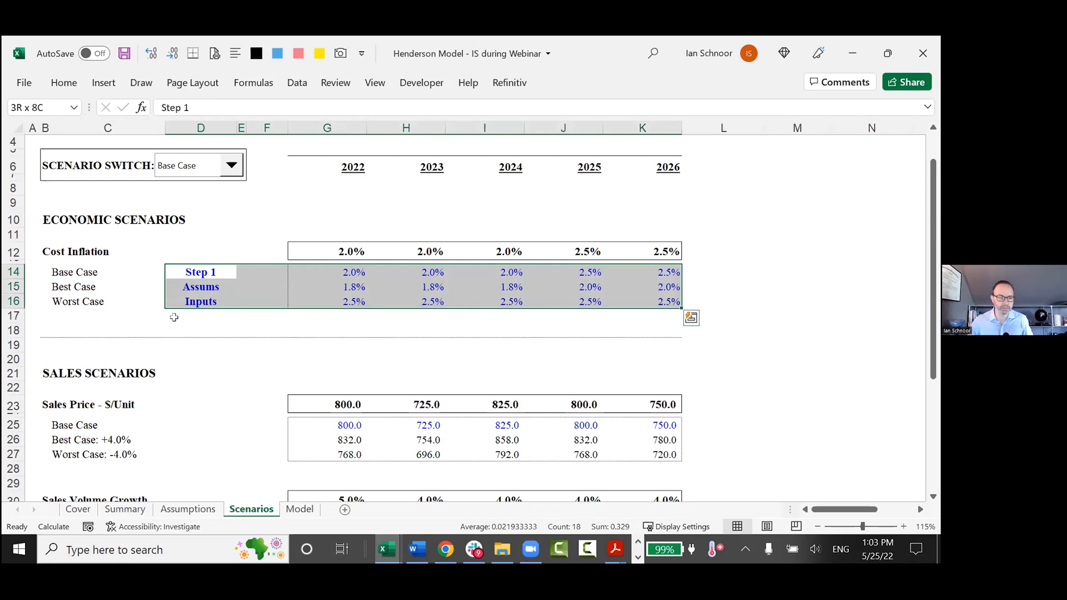
Point out the 2022 Base, Best and Worst Case cost inflation inputs one by one in G14, G15 and G16.
click(55, 247)
drag(55, 246, 146, 244)
drag(199, 271, 646, 298)
click(445, 305)
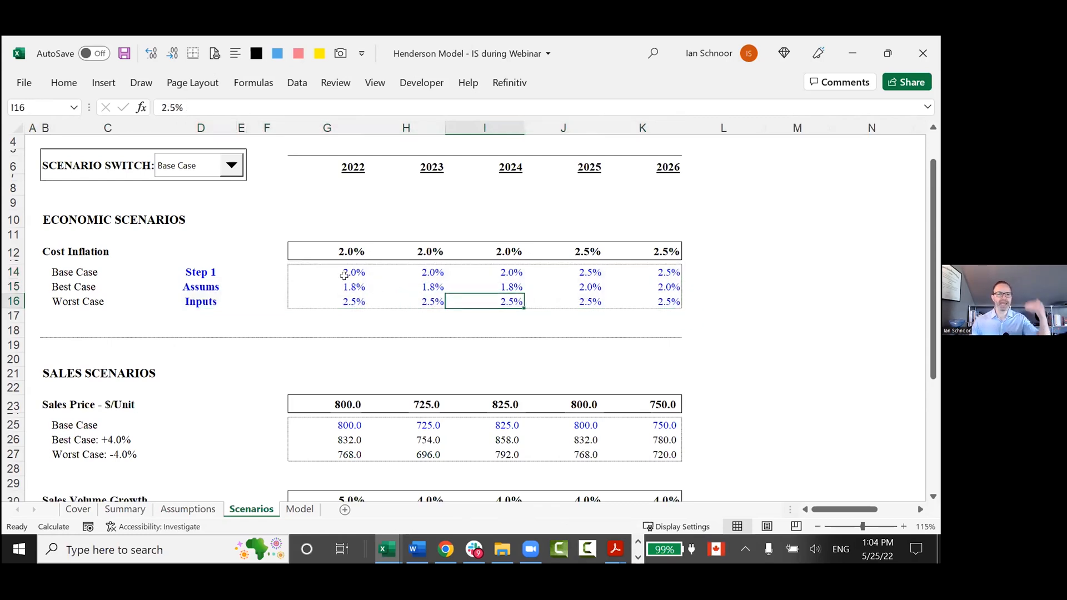
click(353, 273)
click(352, 287)
click(351, 300)
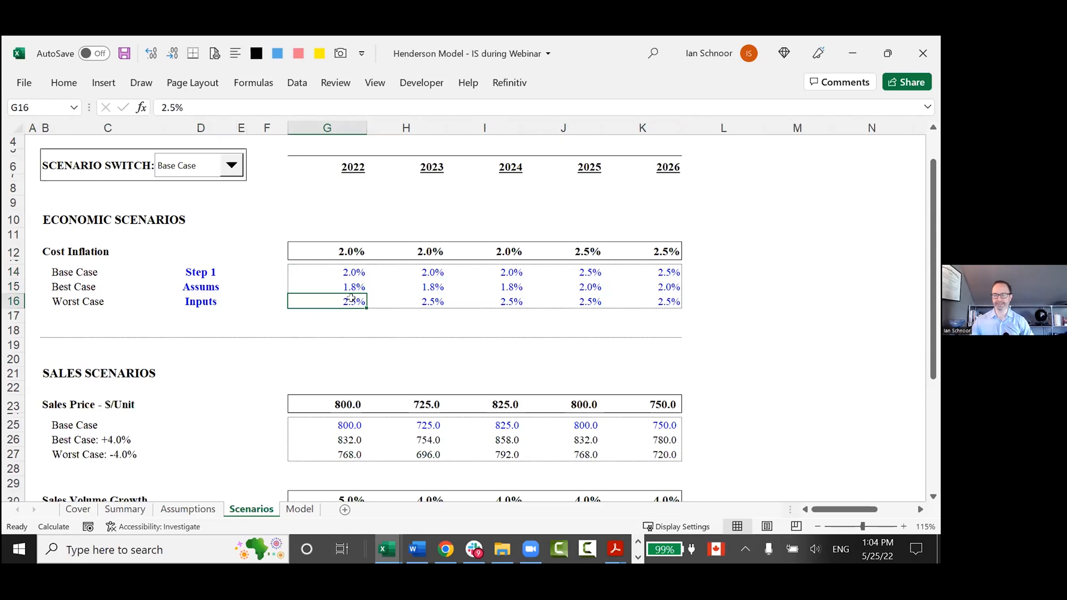
Move the scenario drop-down off the switch box to above the 2022 heading and select the uncovered linked cell D6.
scroll(351, 299, up, 1)
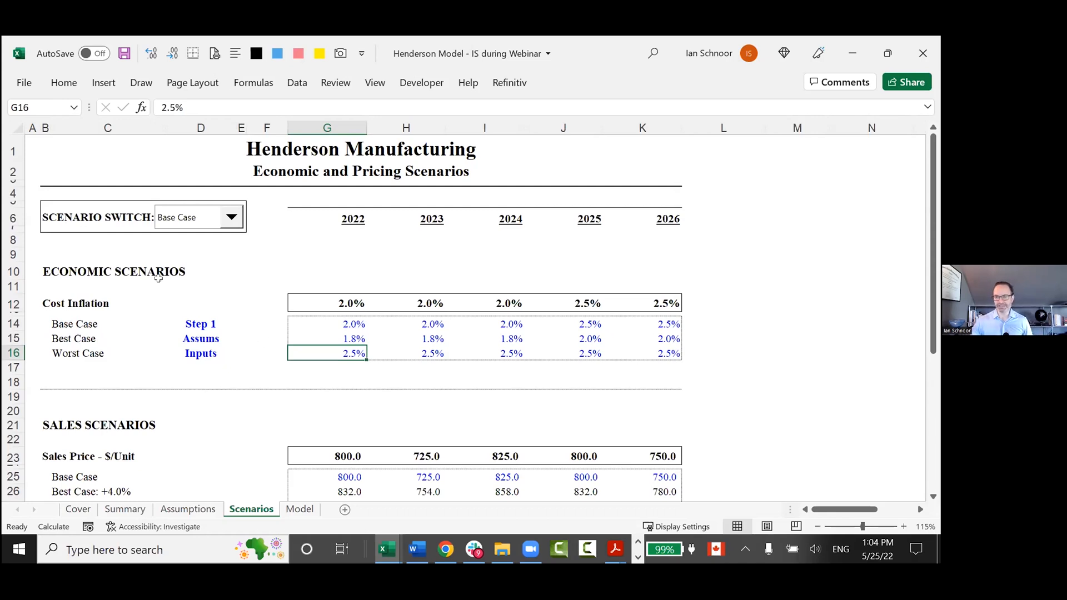
right_click(177, 220)
click(174, 215)
drag(174, 215, 346, 187)
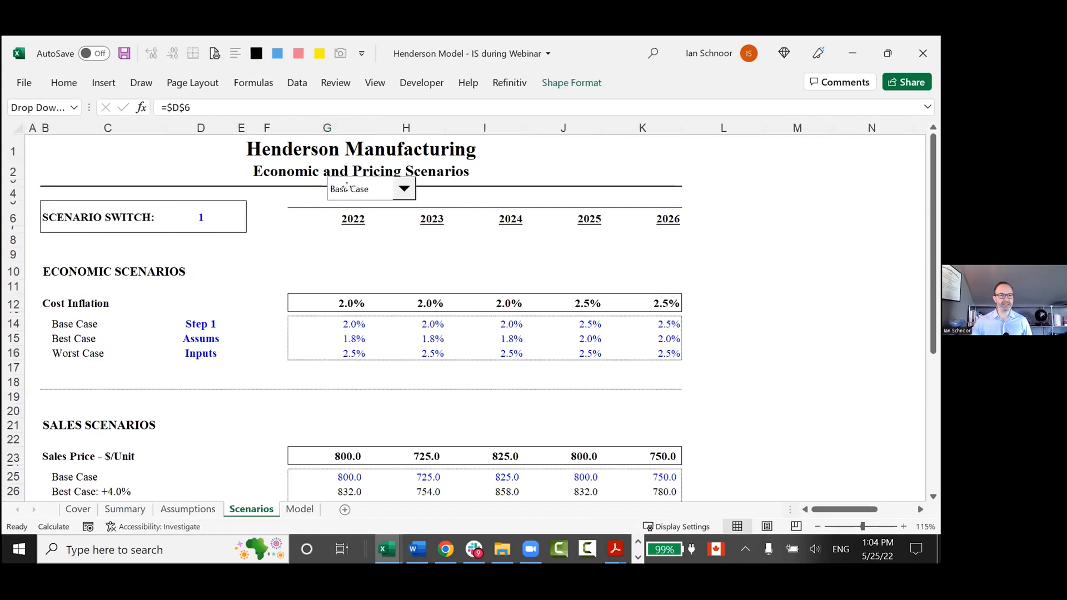
click(200, 229)
click(201, 219)
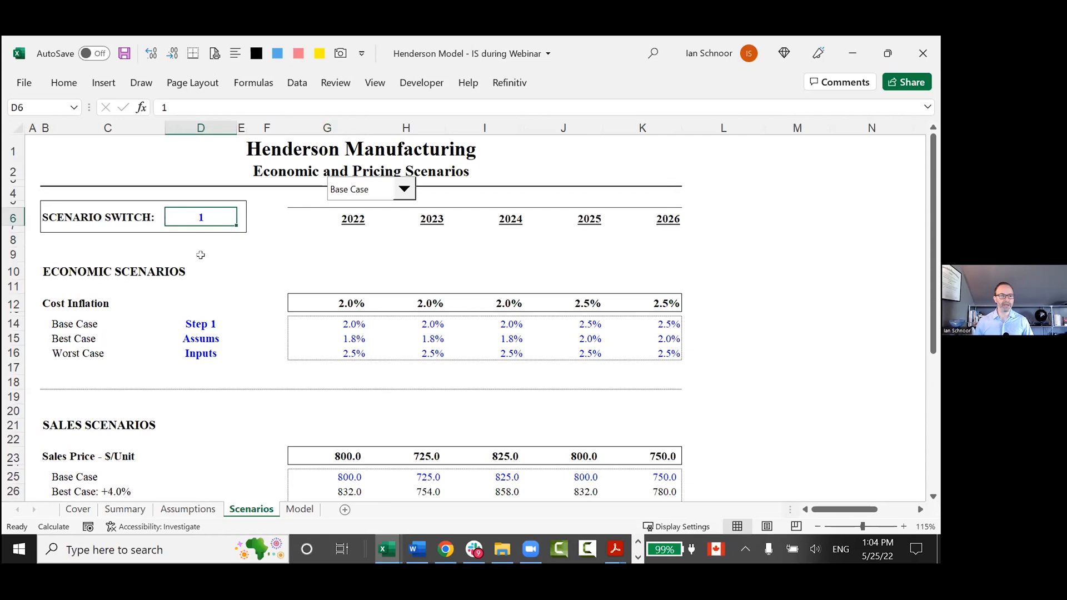
Examine the number in scenario switch cell D6 and highlight it together with its label.
key(F2)
key(shift+Home)
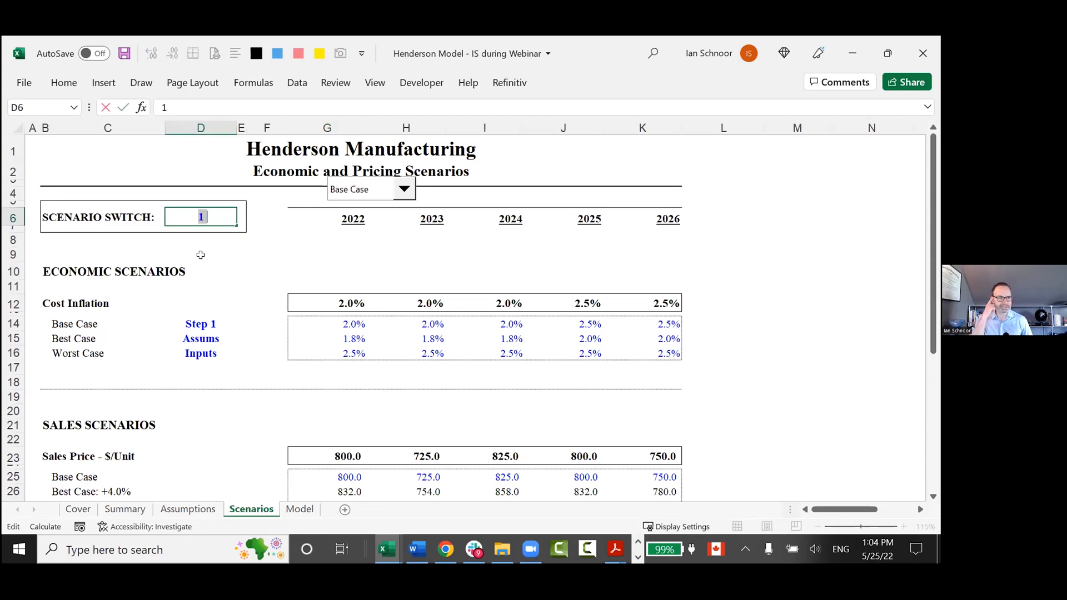
key(Escape)
key(Left)
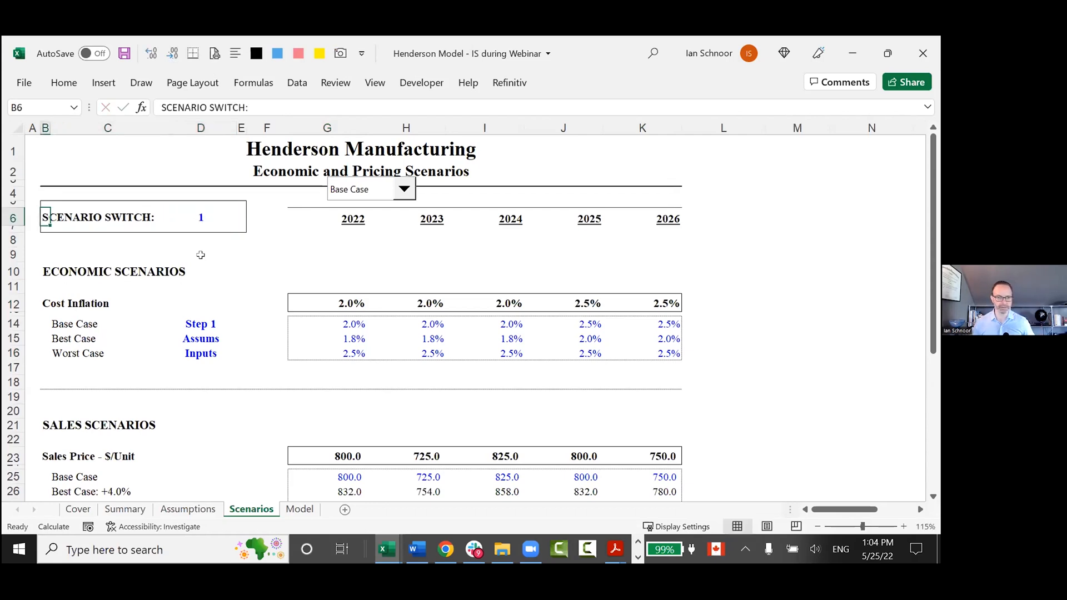
key(shift+Right)
key(shift+Right)
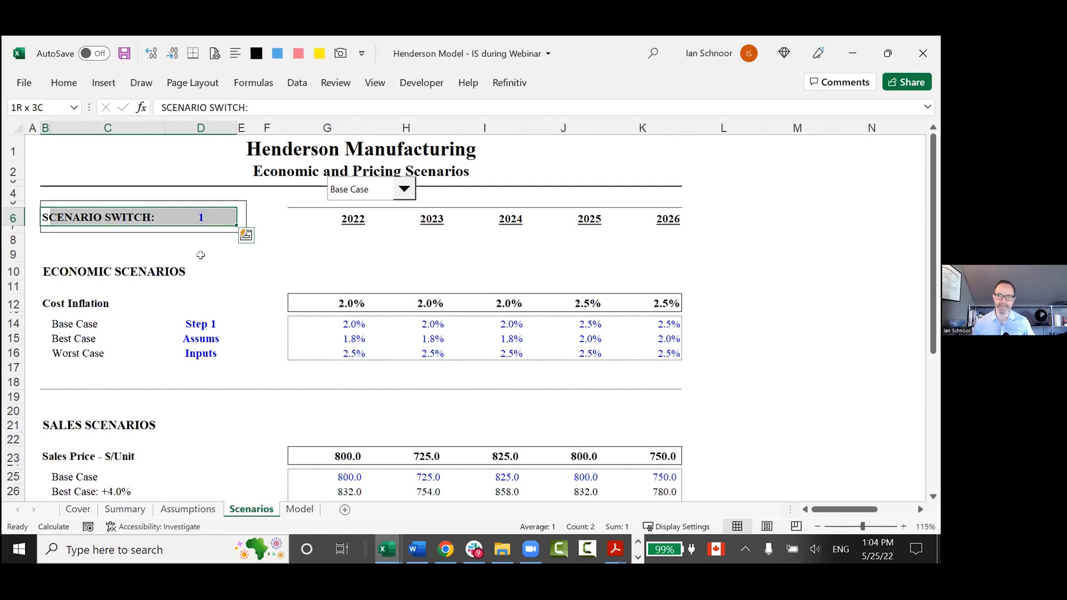
key(Right)
key(Right)
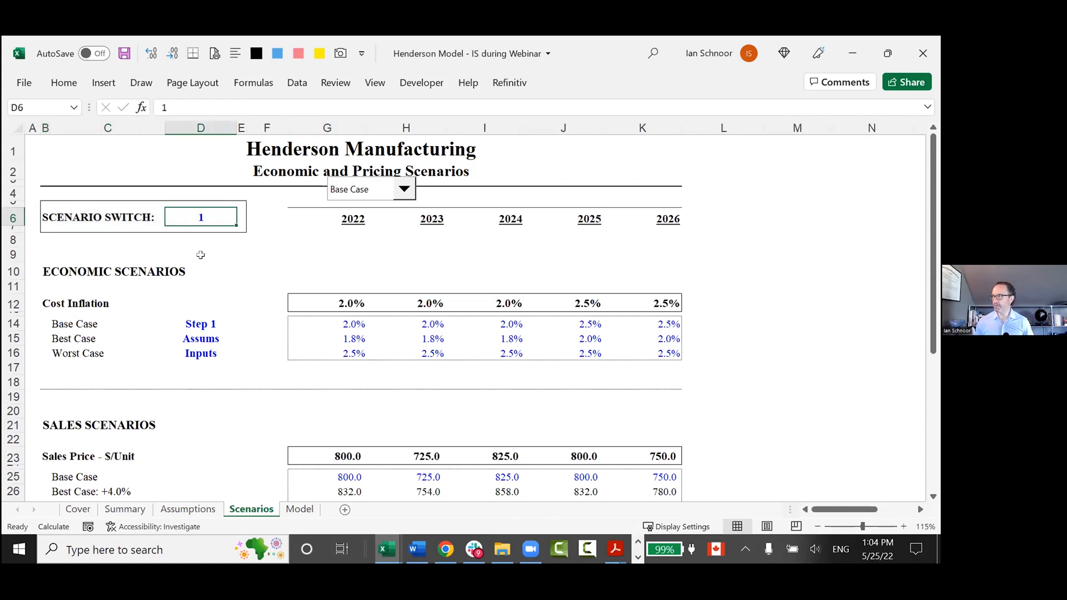
key(F2)
key(Escape)
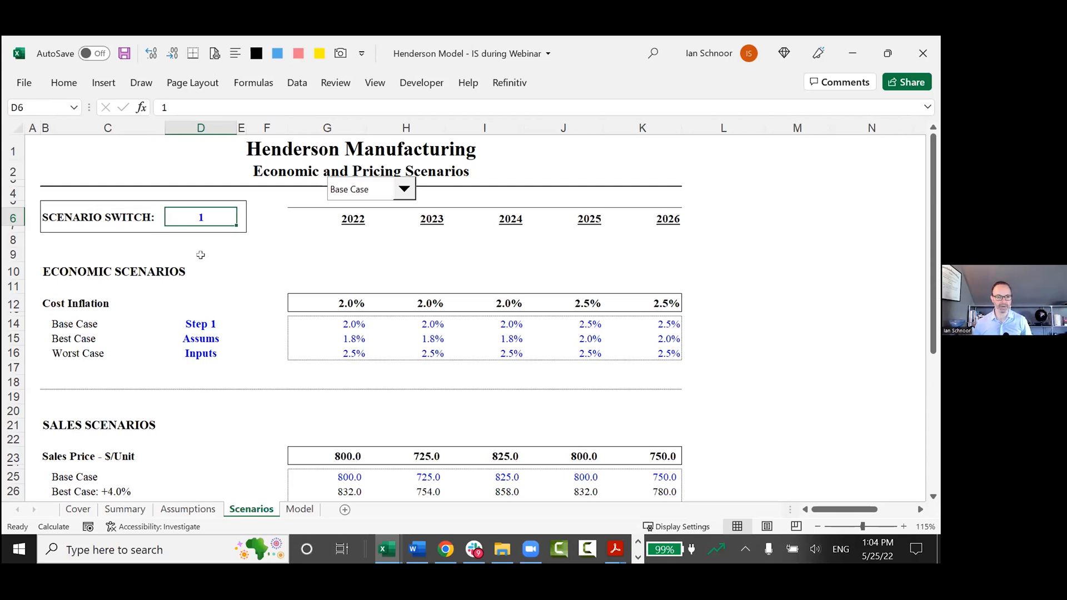
Point out the live Cost Inflation row above the cases by highlighting row 12 from D12.
key(Down)
key(Down)
key(Down)
key(Right)
key(Right)
key(Right)
key(Down)
key(Left)
key(Left)
key(Down)
Enter the label "LIVE CASE ->" in D12 beside Cost Inflation.
key(Left)
key(shift+Right)
key(shift+Right)
key(shift+Right)
key(shift+Right)
key(shift+Right)
key(shift+Right)
key(shift+Right)
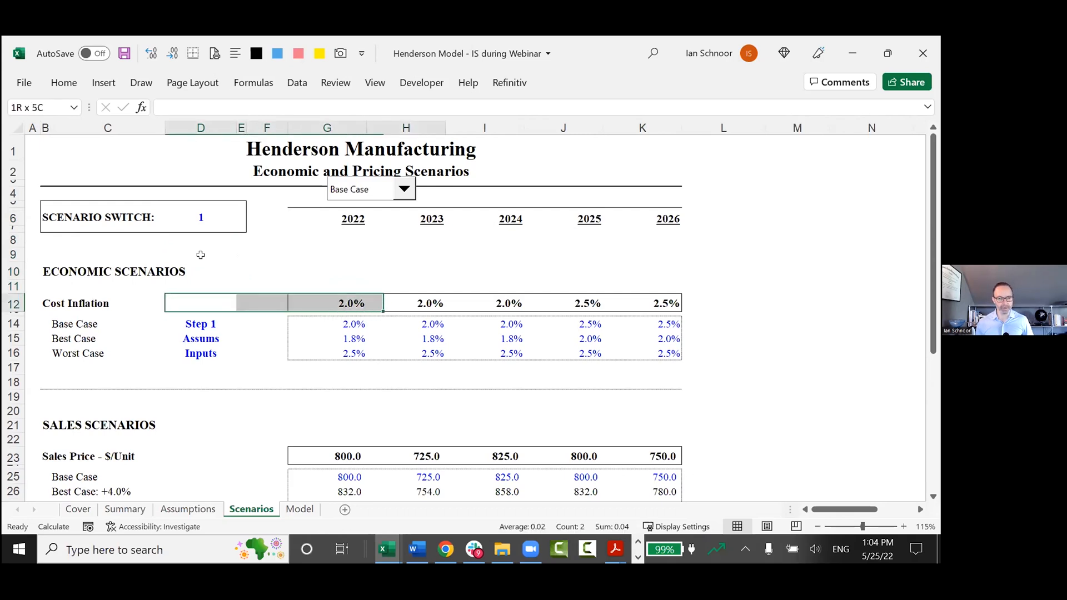
key(Left)
key(Right)
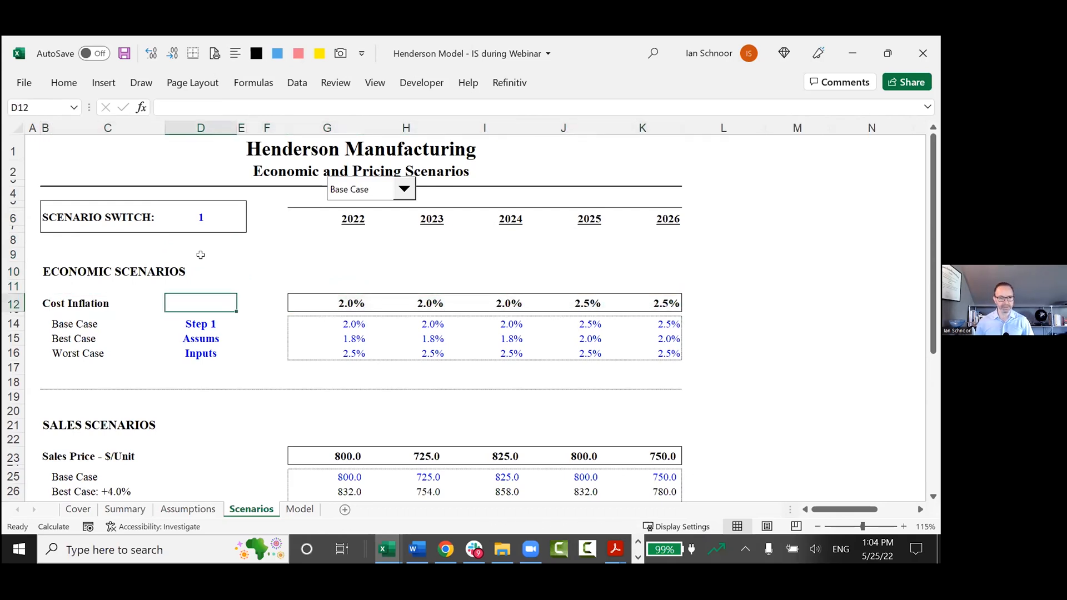
text(li)
key(BackSpace)
key(BackSpace)
text(I)
key(BackSpace)
text(L)
key(BackSpace)
text(LIVE CSAE)
key(BackSpace)
key(BackSpace)
key(BackSpace)
text(ASE ->)
key(ctrl+Return)
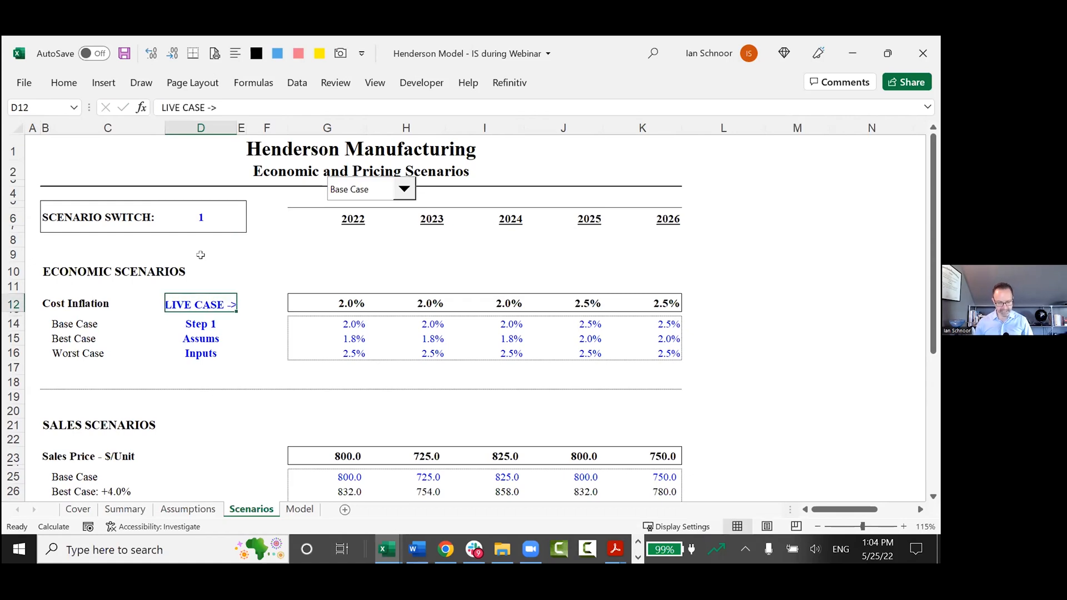
Write the note "Many people use IF Stmt to build the live case" in G10.
key(Up)
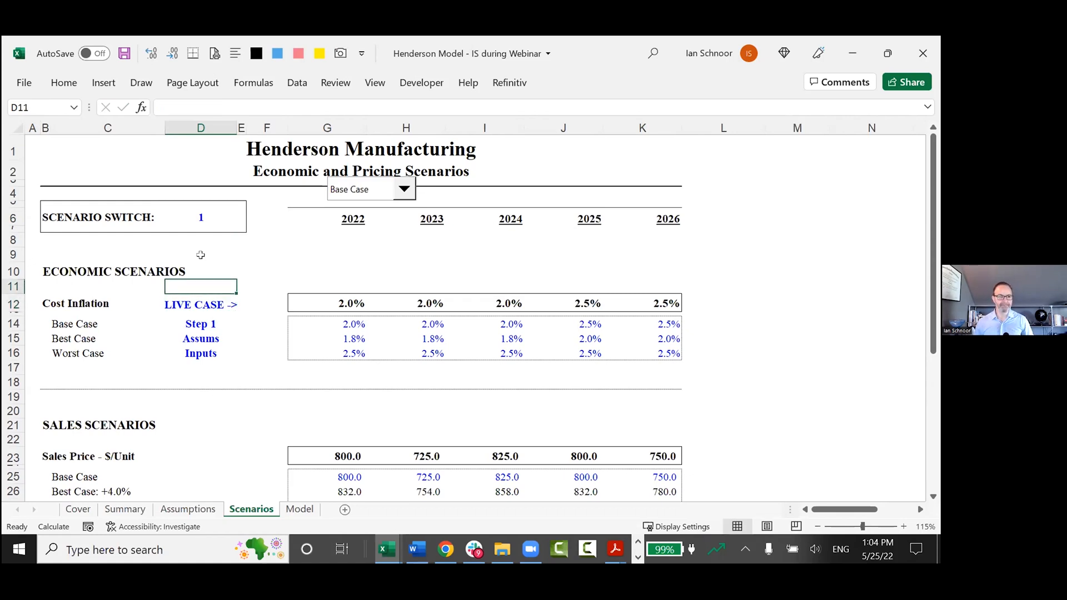
key(Up)
key(Right)
key(Right)
key(Right)
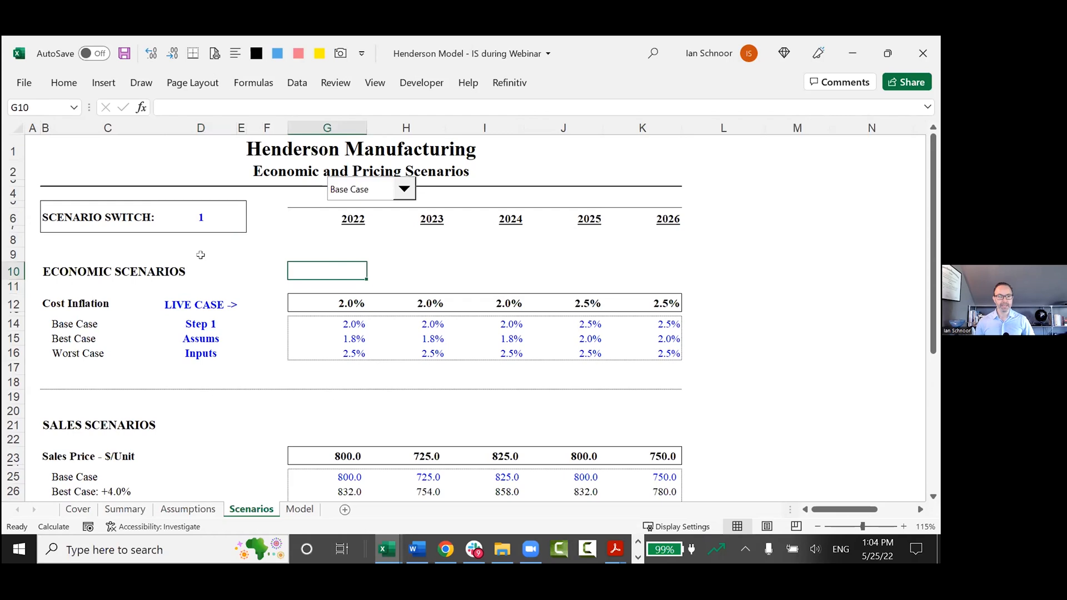
text(mANY pa)
text(ople use IF Stmt)
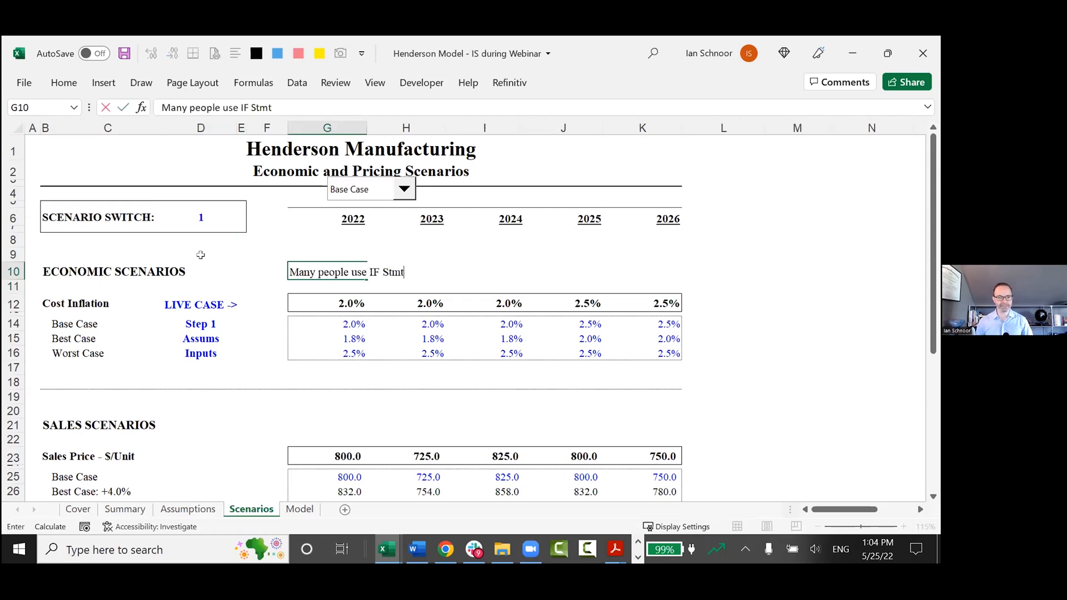
text( to build the l)
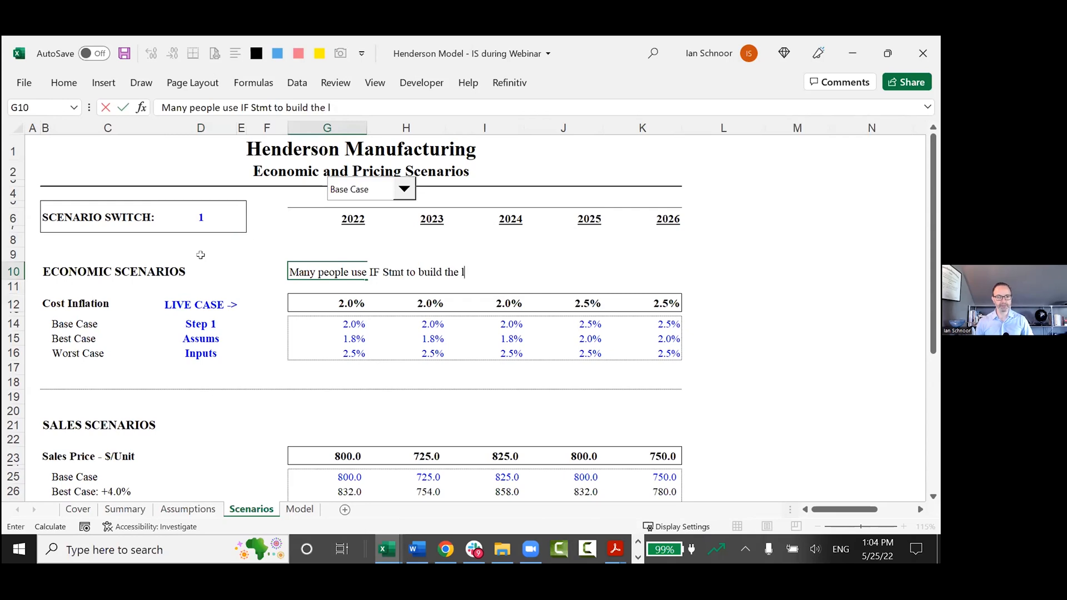
text(ive case)
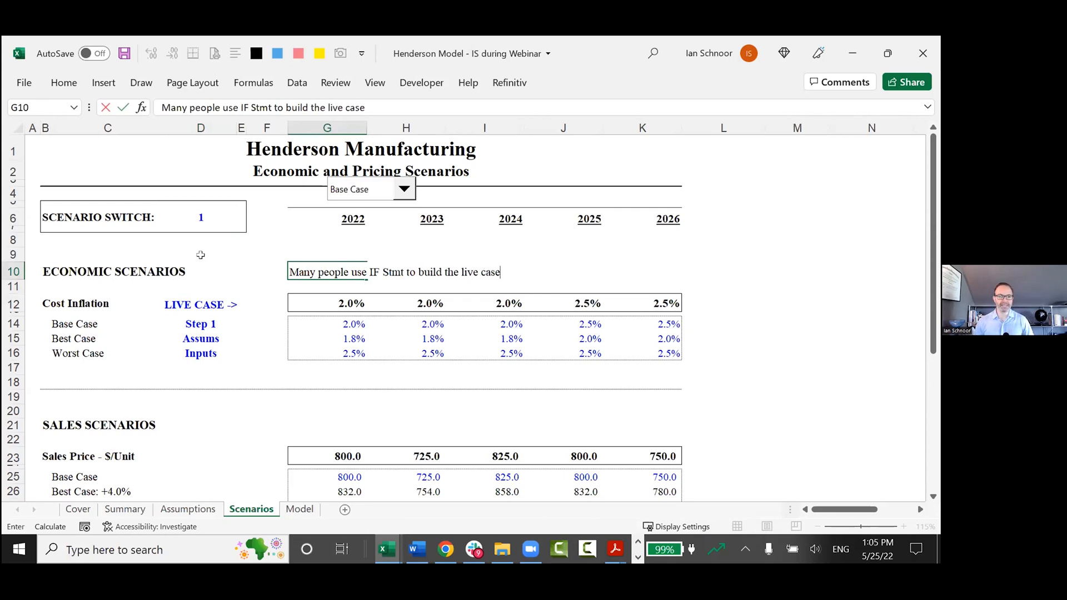
Insert the word "NESTED" before "IF Stmt" in the G10 note.
key(F2)
key(Home)
key(ctrl+Right)
key(ctrl+Right)
key(ctrl+Right)
text(NESTED)
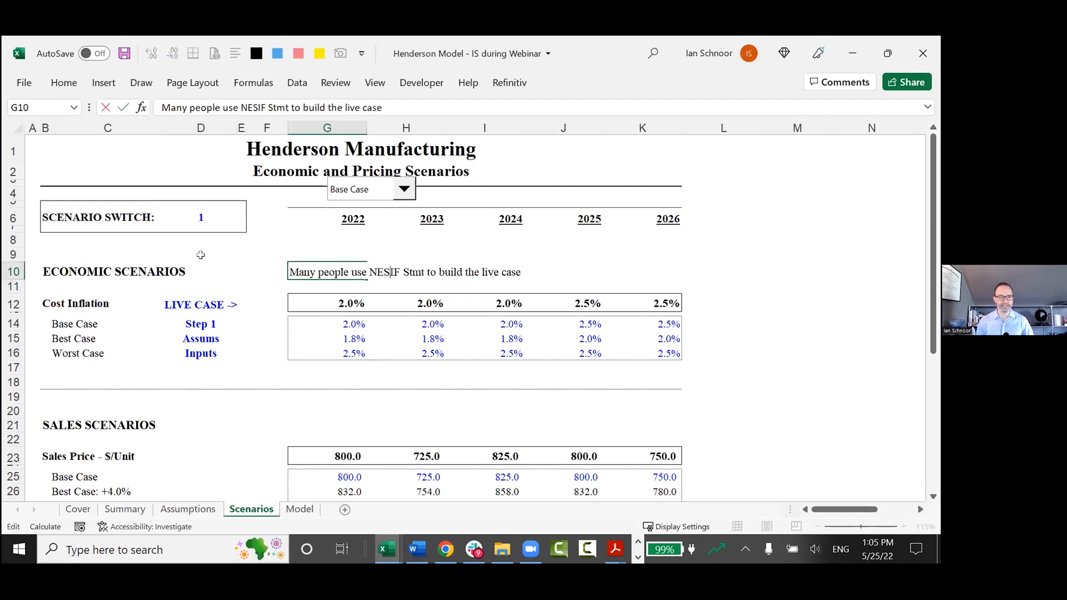
key(Return)
key(Up)
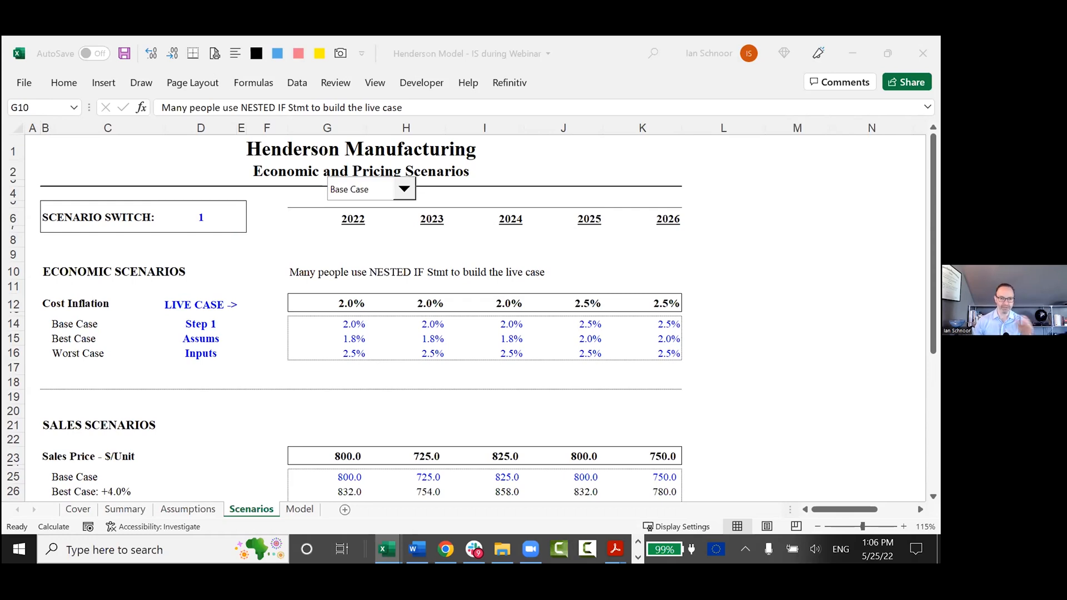
Append ", Not optimal!" to the nested IF note in G10 and make the note bold.
click(287, 274)
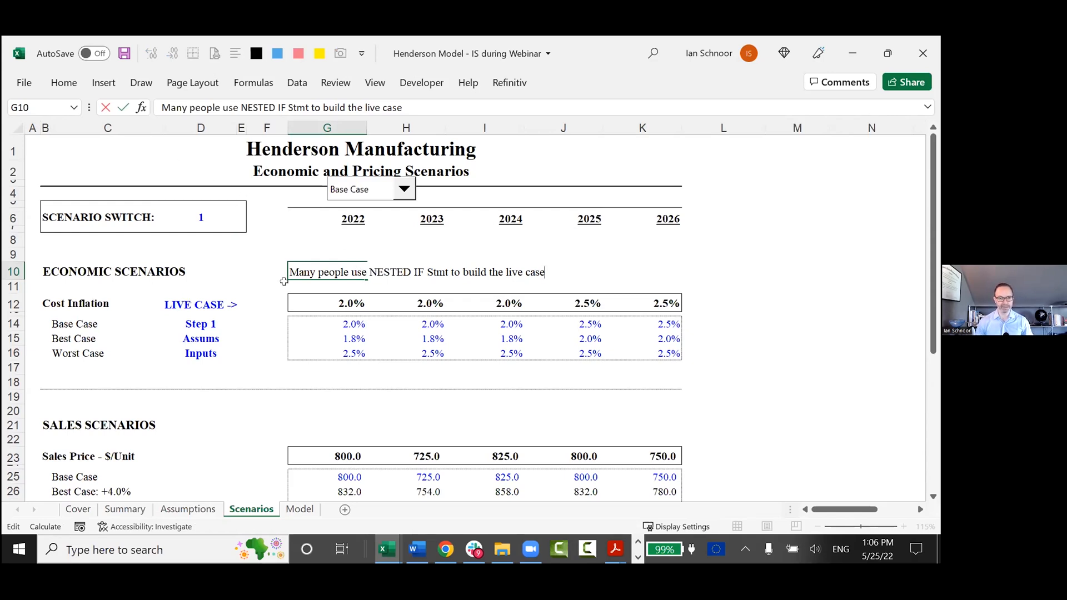
text(Not optinmal)
key(BackSpace)
key(BackSpace)
key(BackSpace)
key(BackSpace)
text(mal!)
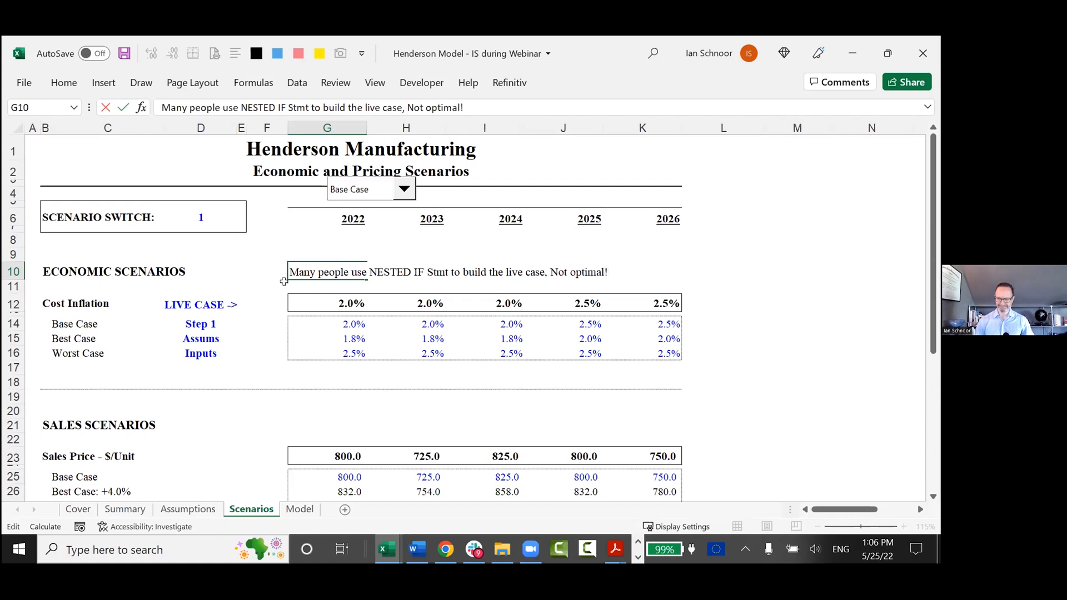
key(Return)
key(Up)
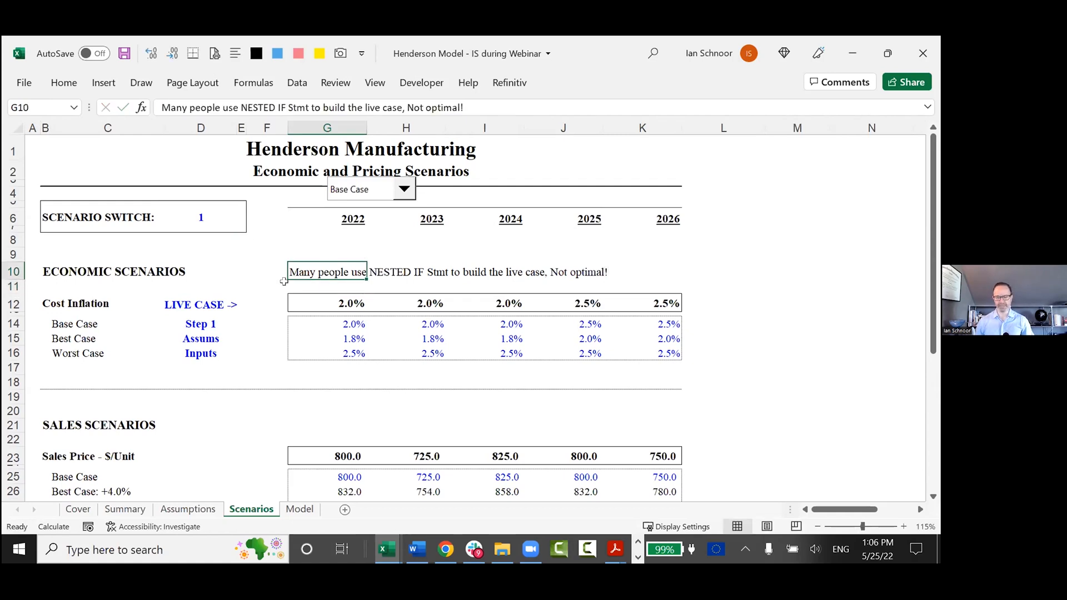
key(ctrl+b)
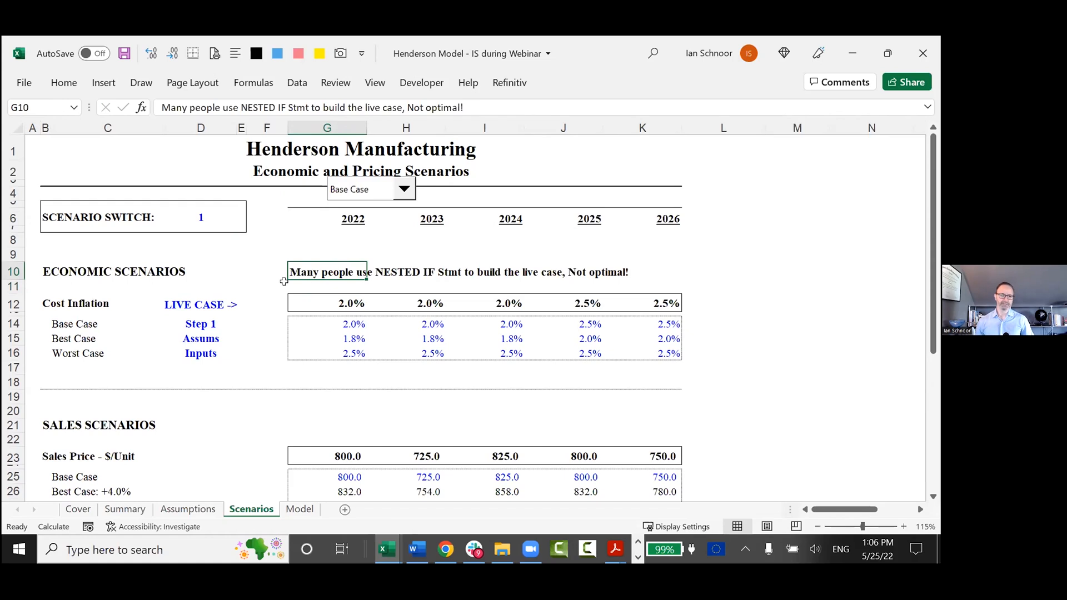
Extend the G10 note with the recommendation "Use CHOOSE (pg.", leaving the page reference open.
key(F2)
text(Use )
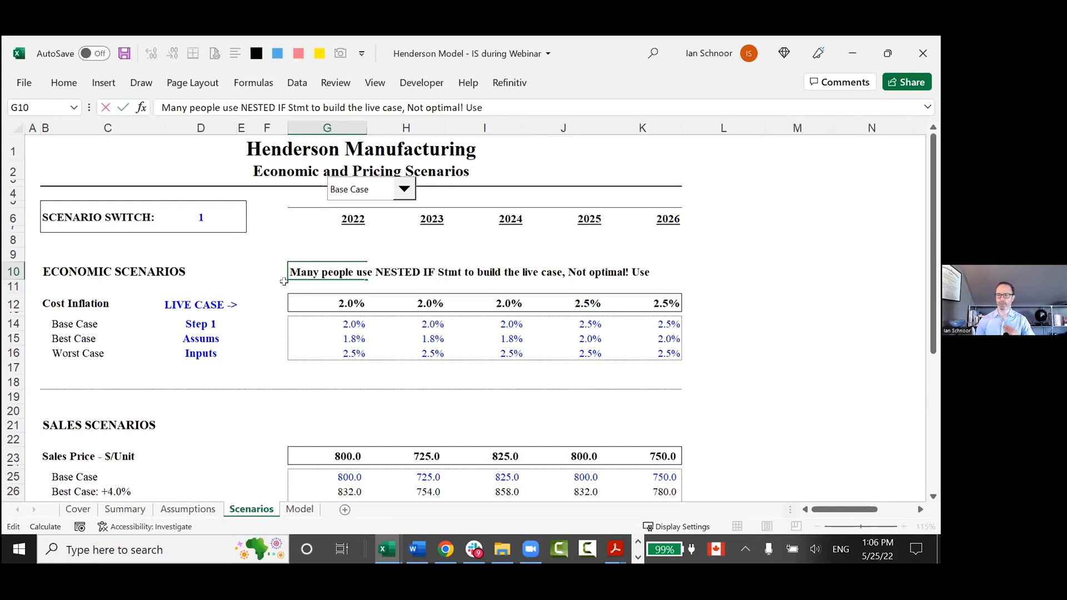
text(CHOOSE)
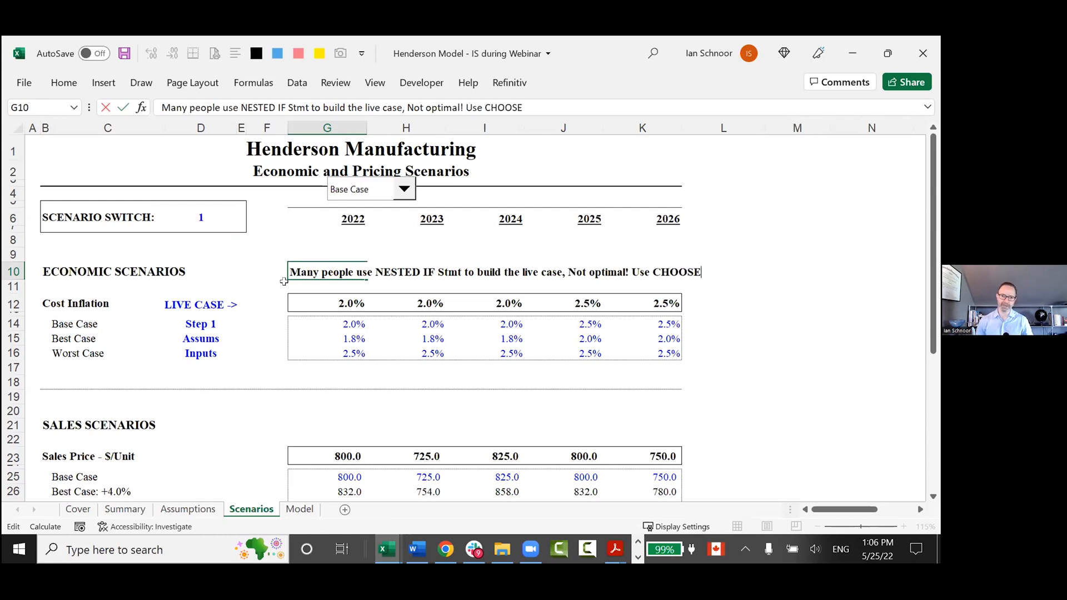
text( (pg.)
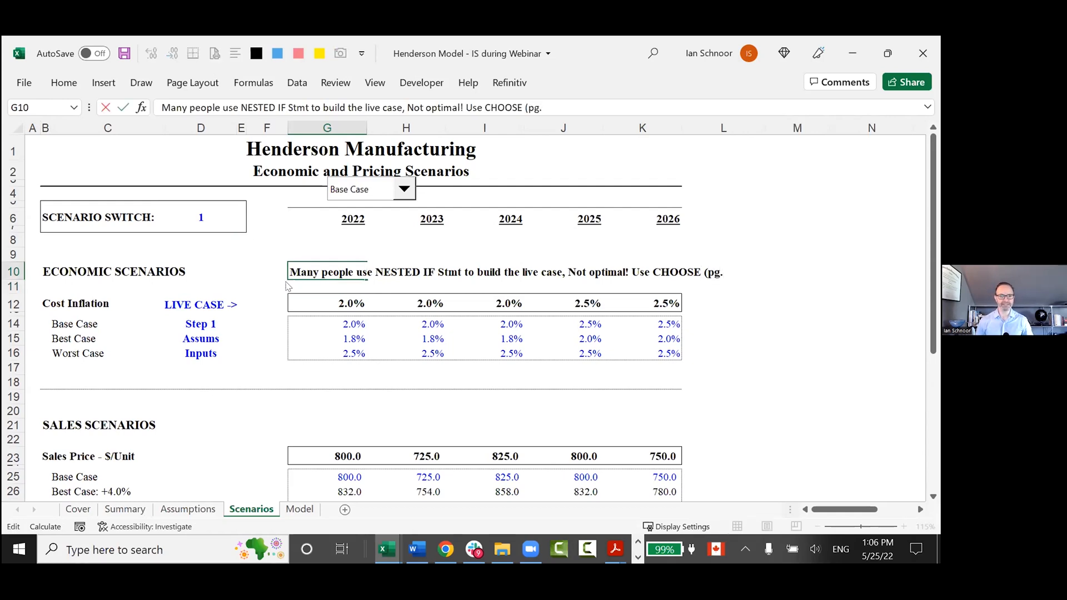
Switch to Acrobat Reader and find the Creating Scenarios slide on the CHOOSE function in the presentation PDF.
key(alt+Tab)
key(Tab)
key(Tab)
key(alt+Tab)
key(Escape)
key(Escape)
scroll(365, 314, down, 10)
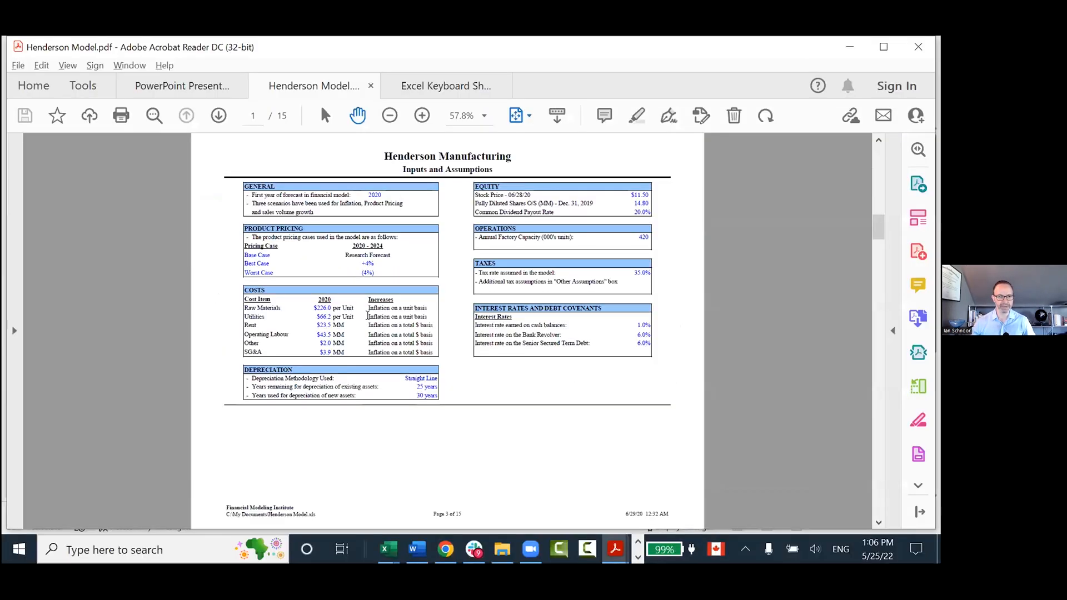
click(164, 89)
scroll(275, 355, down, 6)
scroll(275, 355, down, 4)
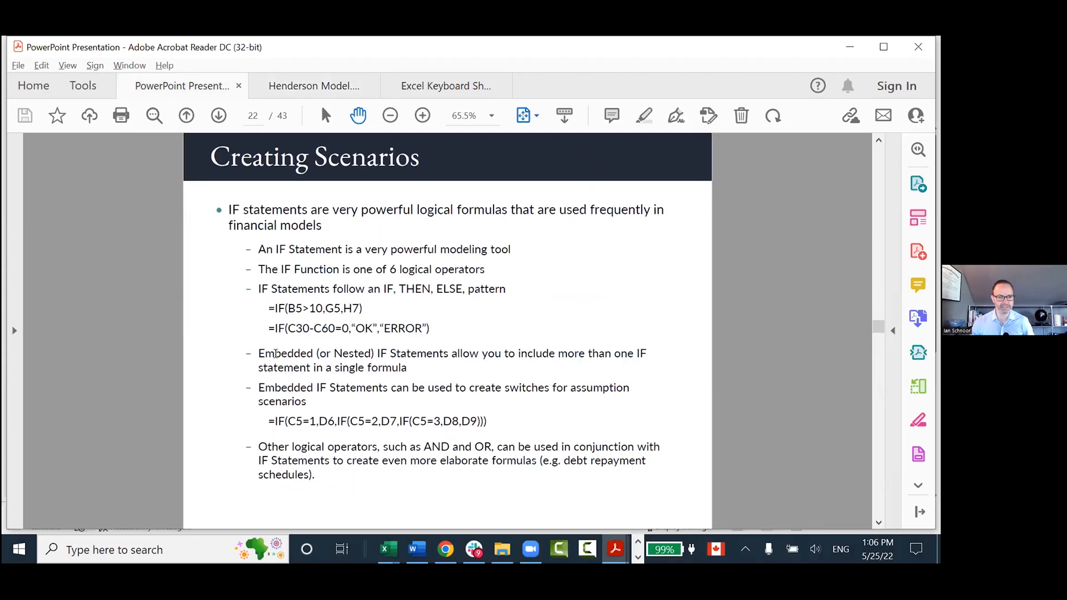
scroll(275, 353, up, 1)
scroll(277, 357, down, 2)
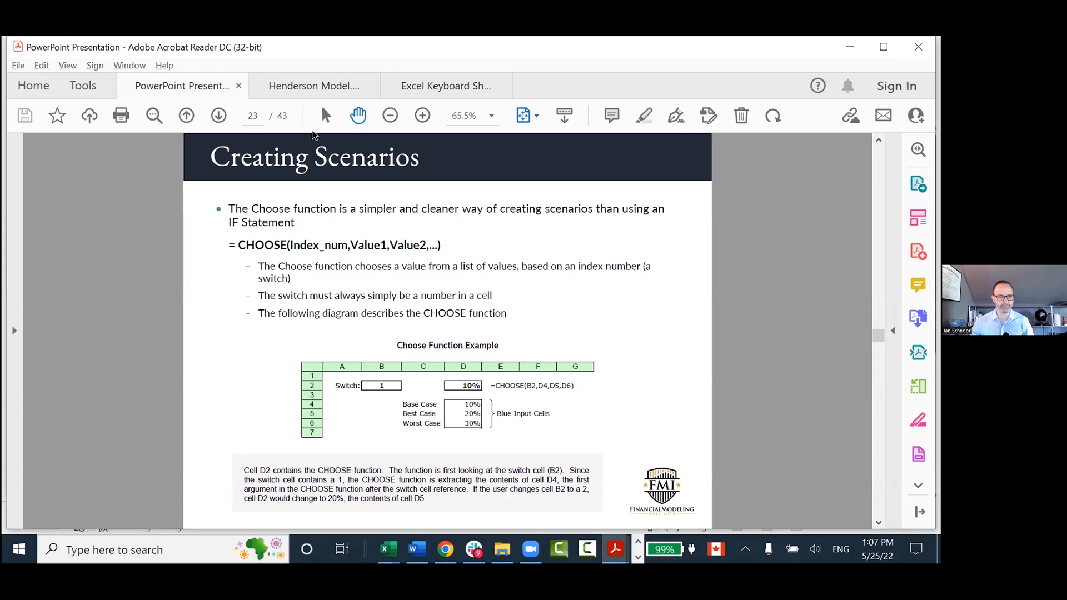
Return to the Excel workbook and complete the page reference in the G10 note with "23 of slides)".
key(alt+Tab)
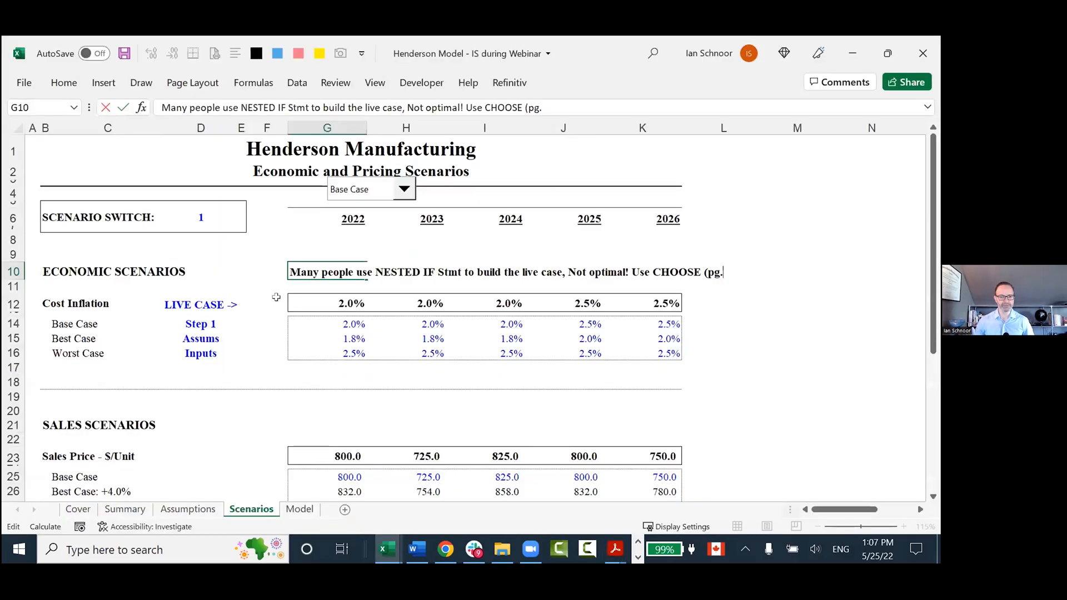
text(1)
key(BackSpace)
text(23 of)
key(BackSpace)
key(BackSpace)
text(of slides))
key(Return)
Open the live-case formula in G12 and highlight the CHOOSE function name, the $D$6 switch and the G14, G15, G16 arguments.
key(Down)
key(F2)
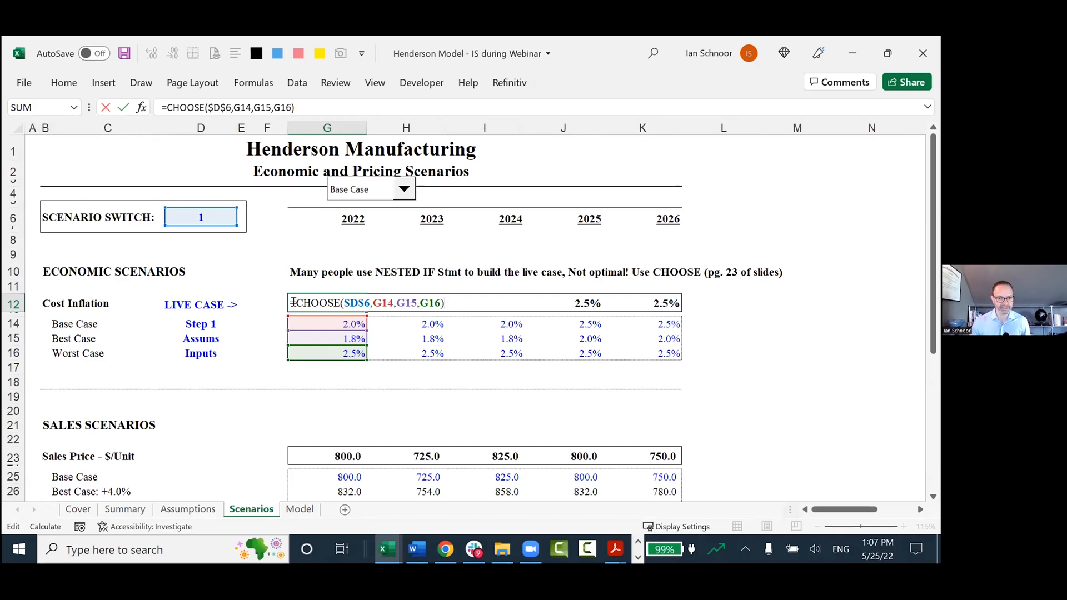
drag(296, 300, 339, 301)
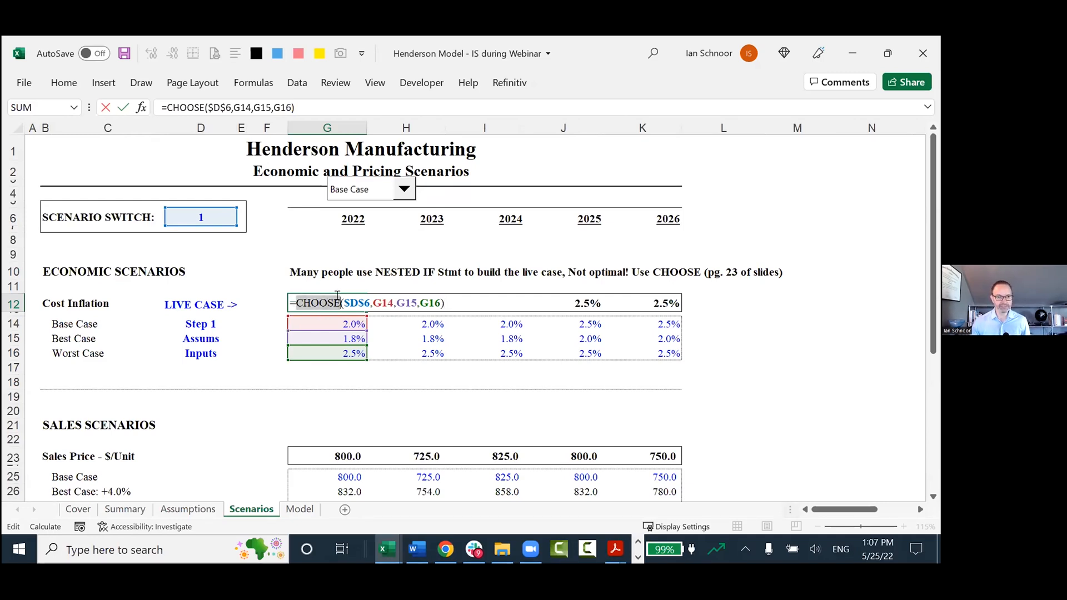
double_click(348, 301)
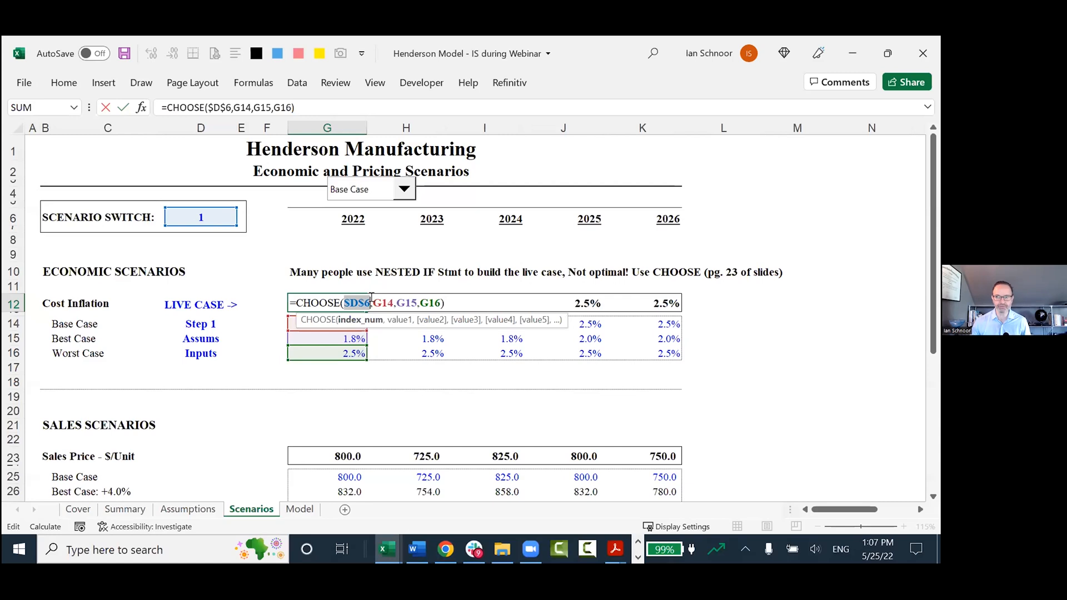
drag(371, 298, 440, 300)
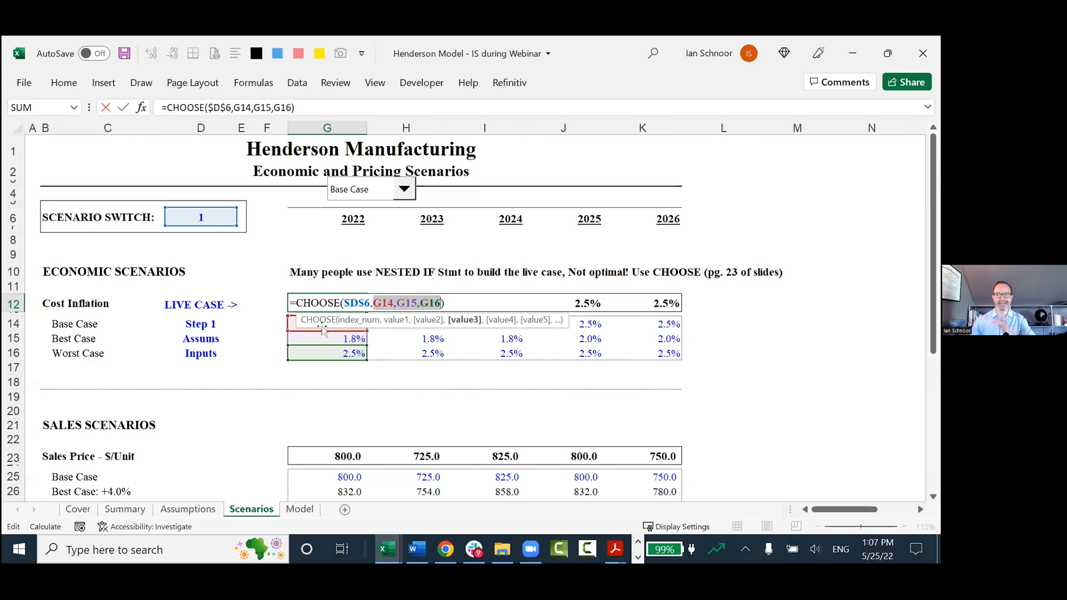
double_click(349, 303)
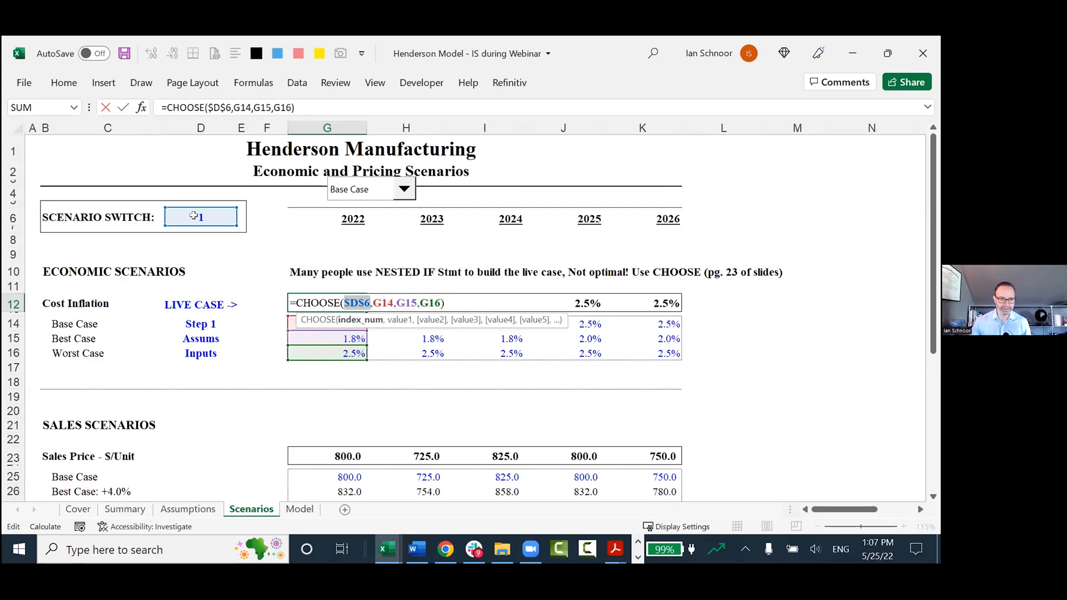
Step through the value arguments of the G12 CHOOSE formula, moving the function tooltip clear of the case inputs.
key(Right)
key(Right)
key(Right)
key(Right)
key(Right)
key(Right)
key(Right)
key(Right)
key(Right)
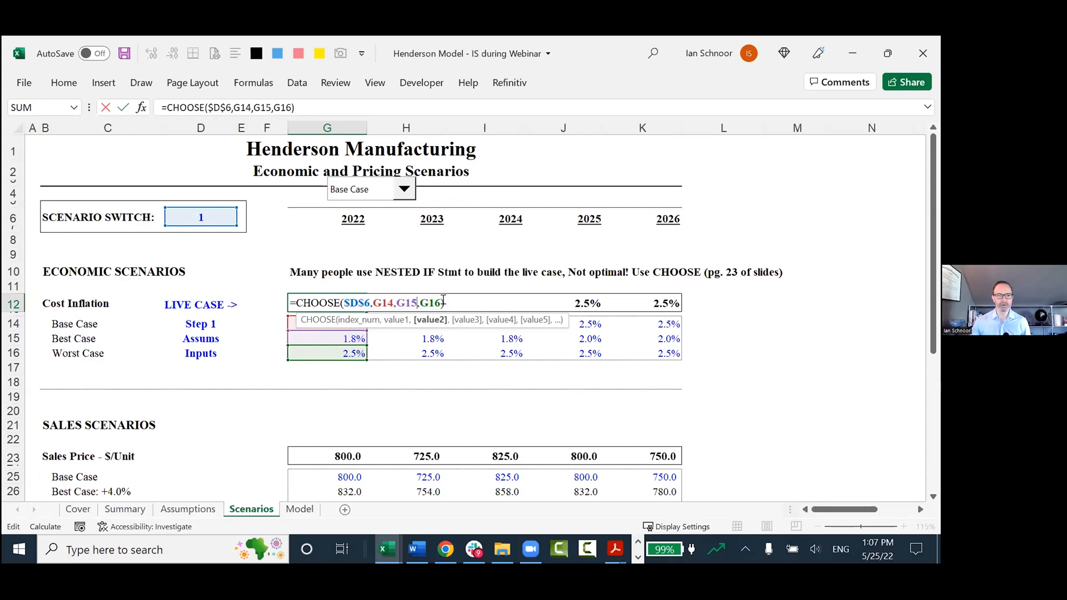
key(Right)
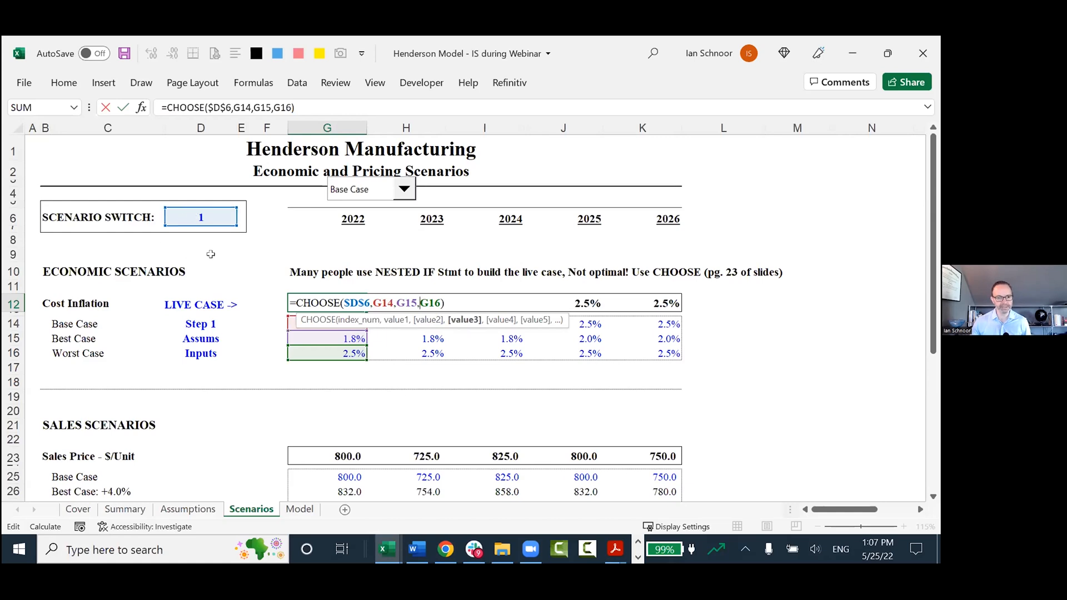
double_click(382, 303)
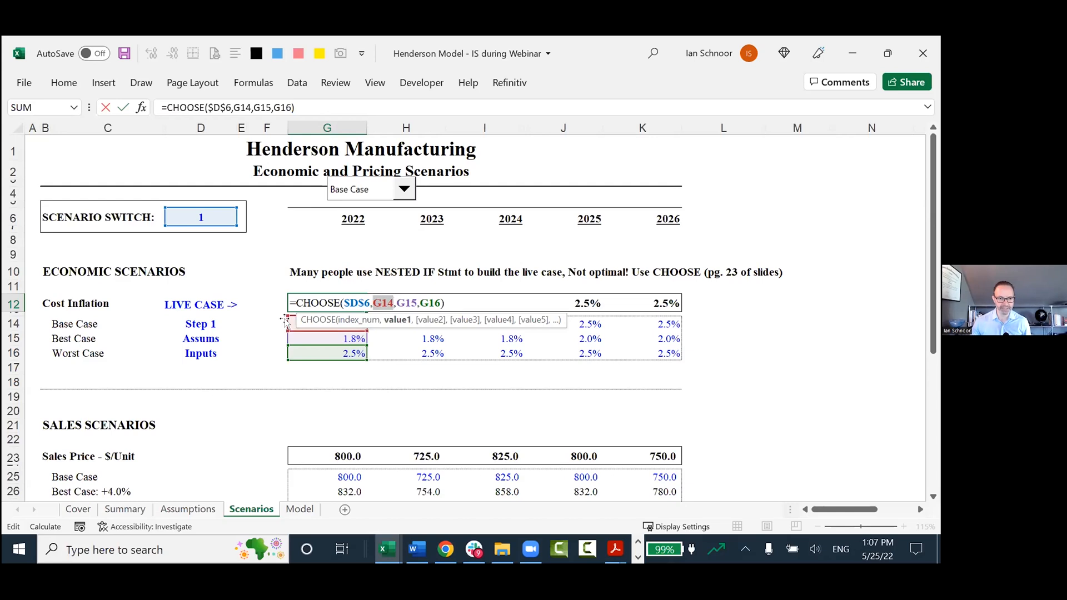
drag(286, 321, 264, 417)
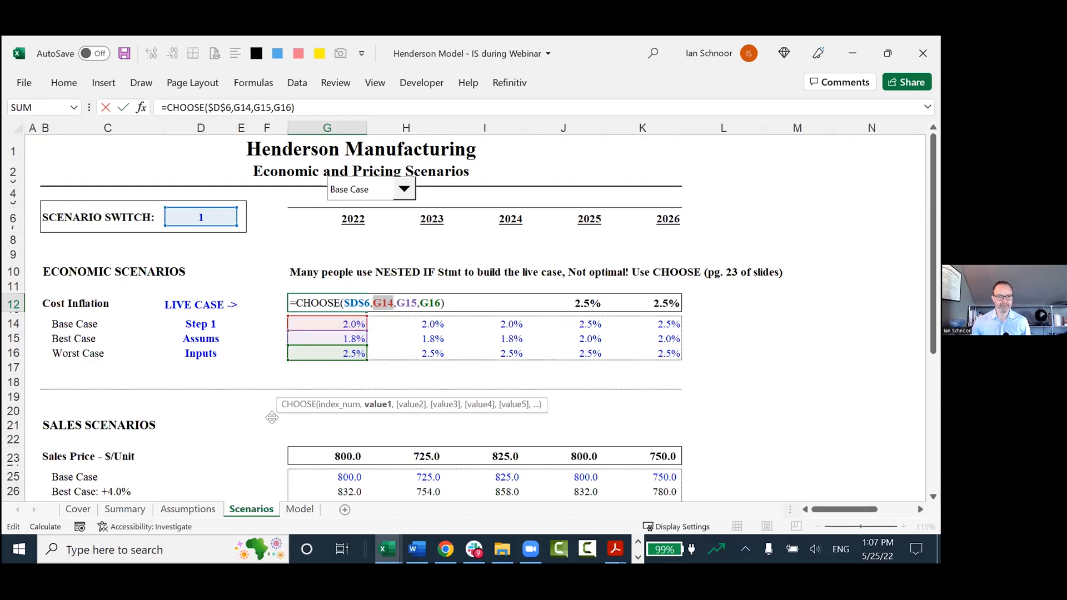
key(Return)
Set the scenario switch in D6 to 2 and select the live Cost Inflation cell G12.
click(181, 216)
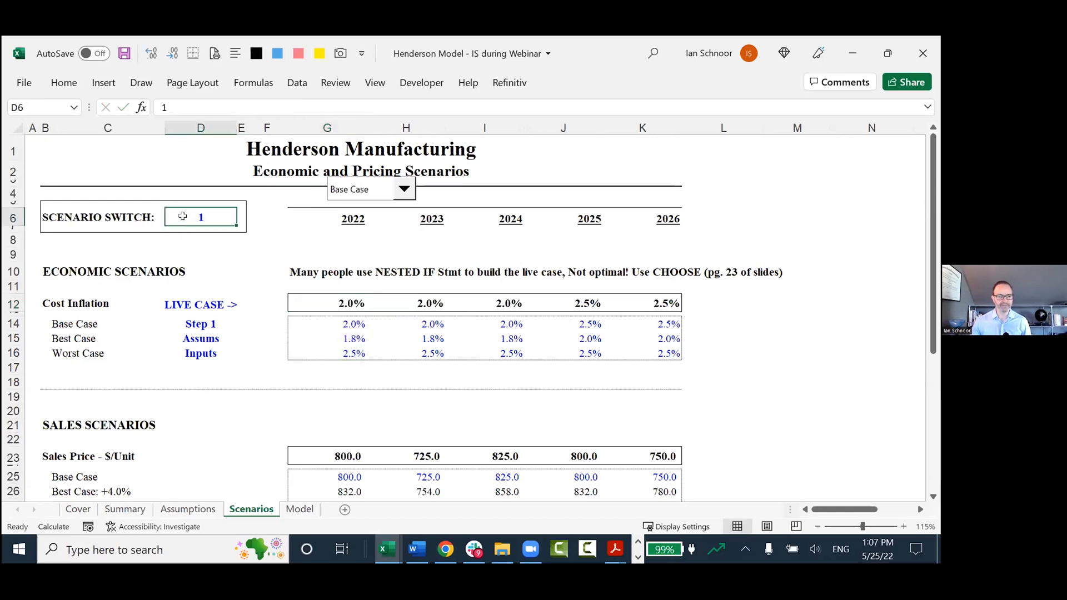
text(2)
key(Return)
click(322, 300)
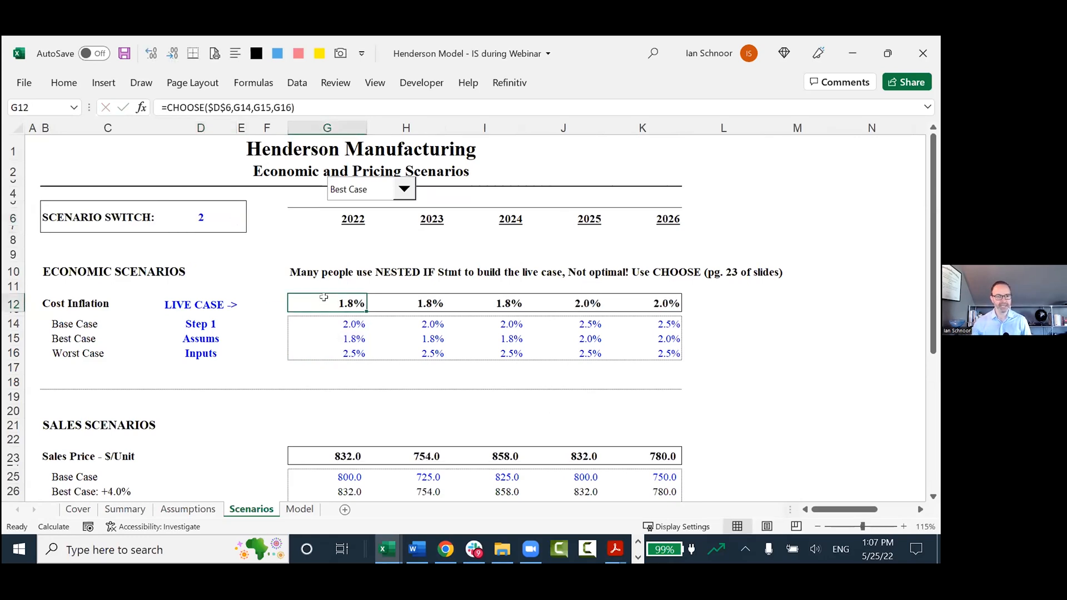
Examine the arguments of the G12 CHOOSE formula again, highlight the whole formula and leave it unedited.
double_click(357, 302)
double_click(407, 302)
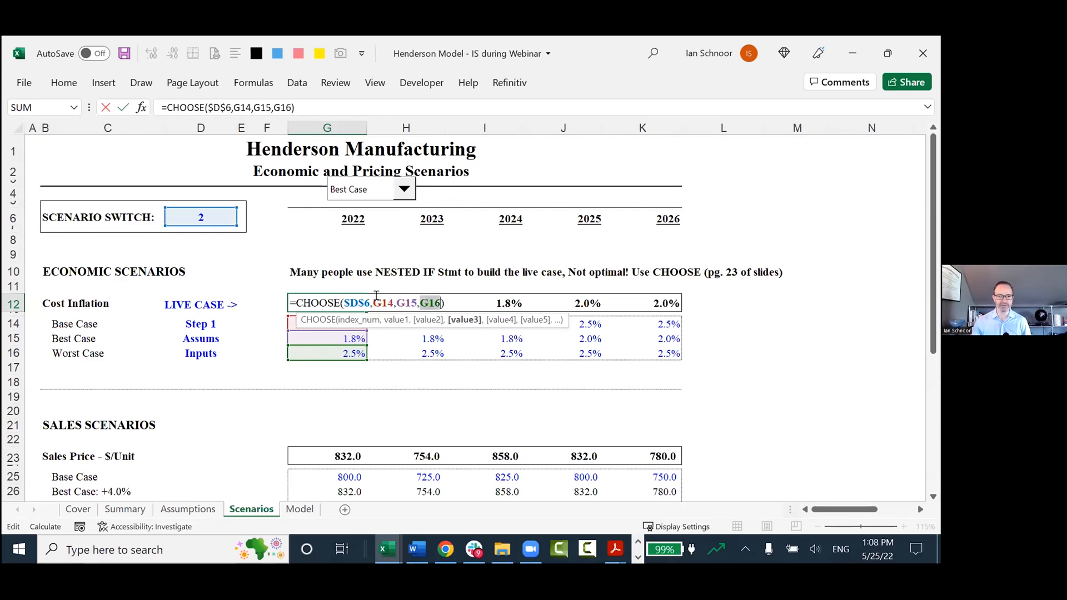
key(Escape)
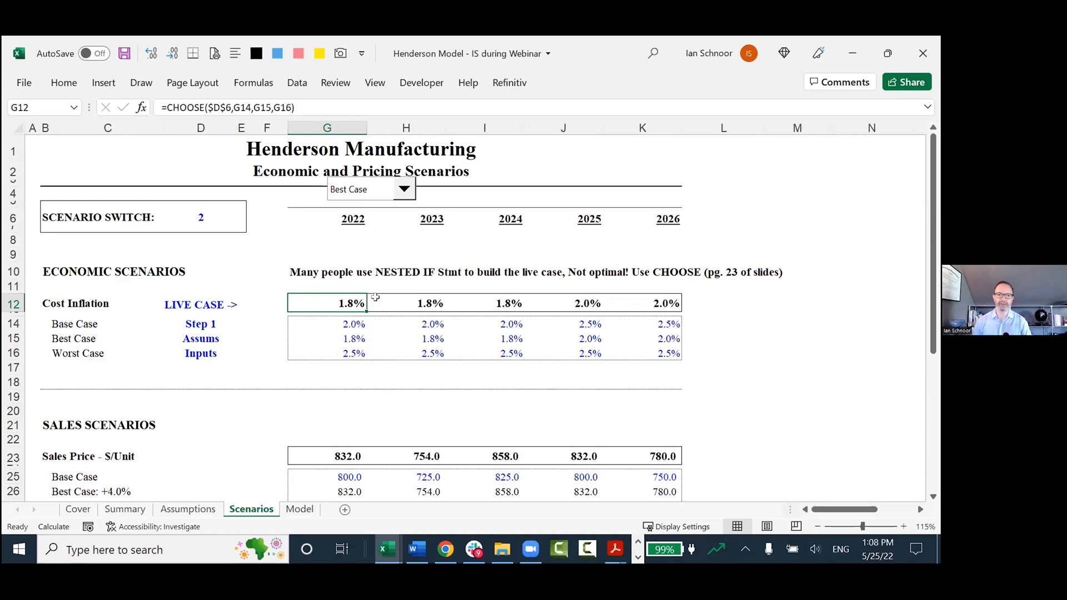
key(F2)
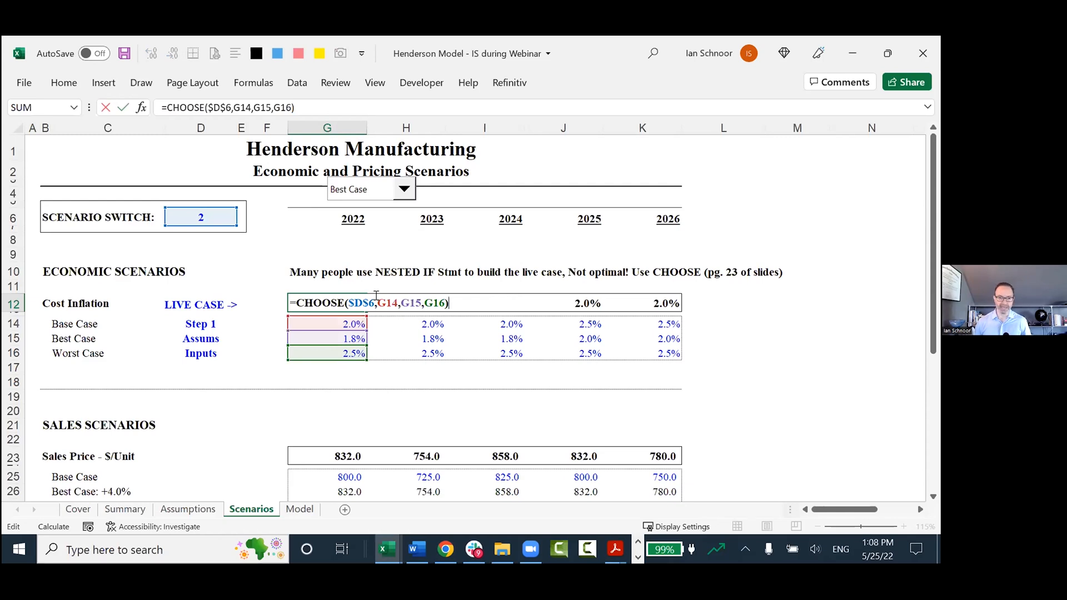
key(shift+Home)
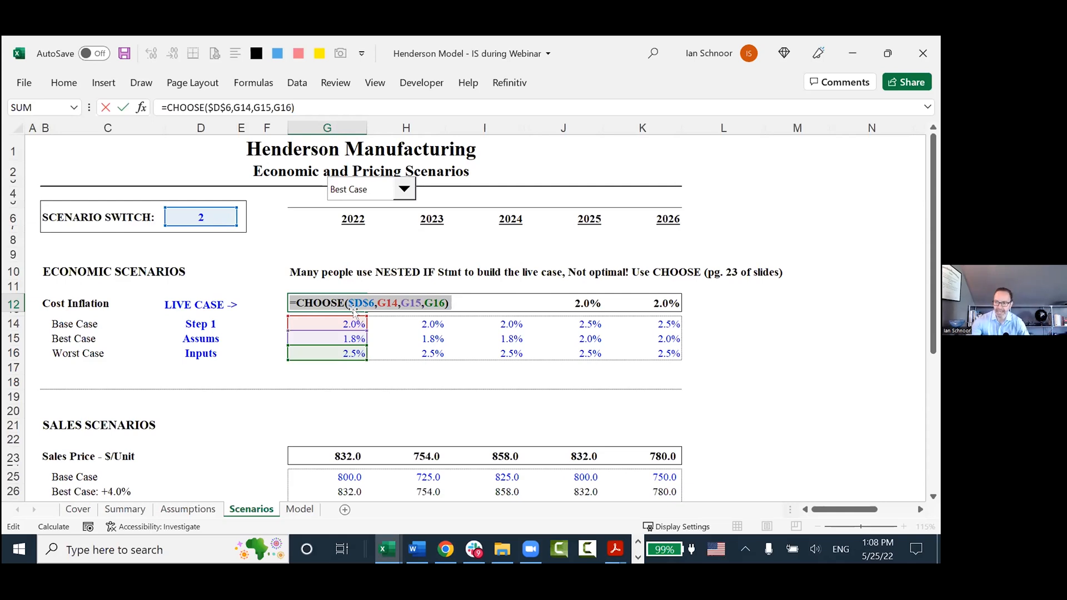
key(Escape)
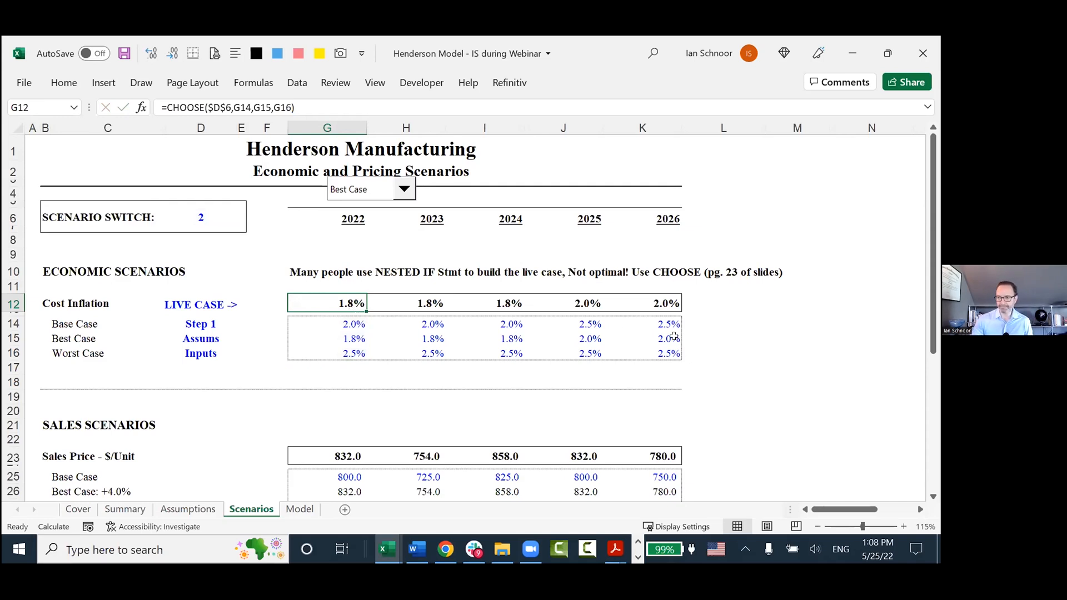
Switch the scenario drop-down back to Base Case and show its list of available cases.
click(404, 189)
click(367, 206)
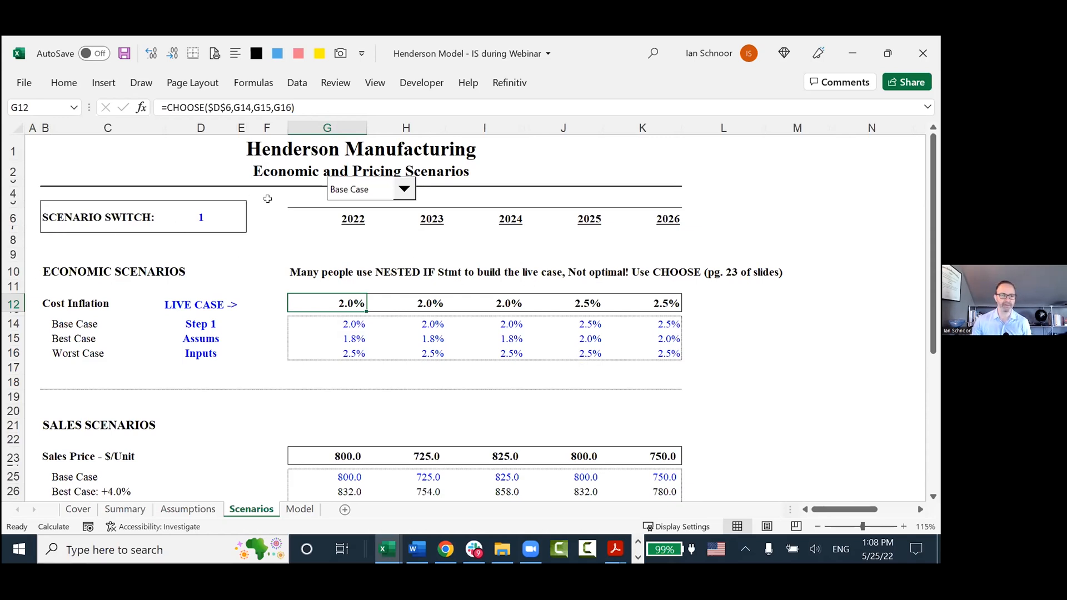
click(392, 191)
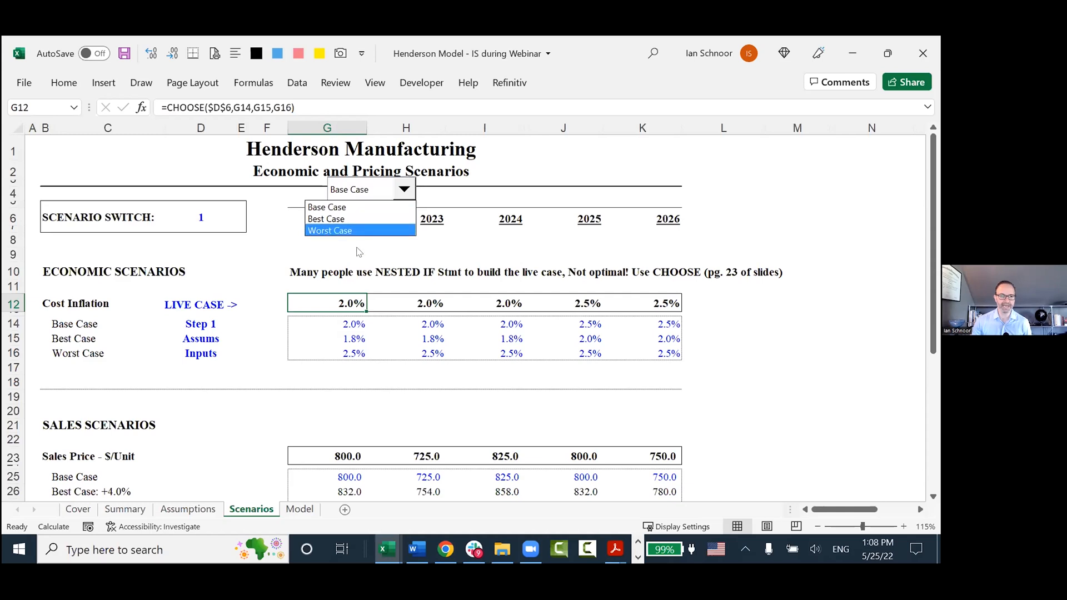
click(358, 197)
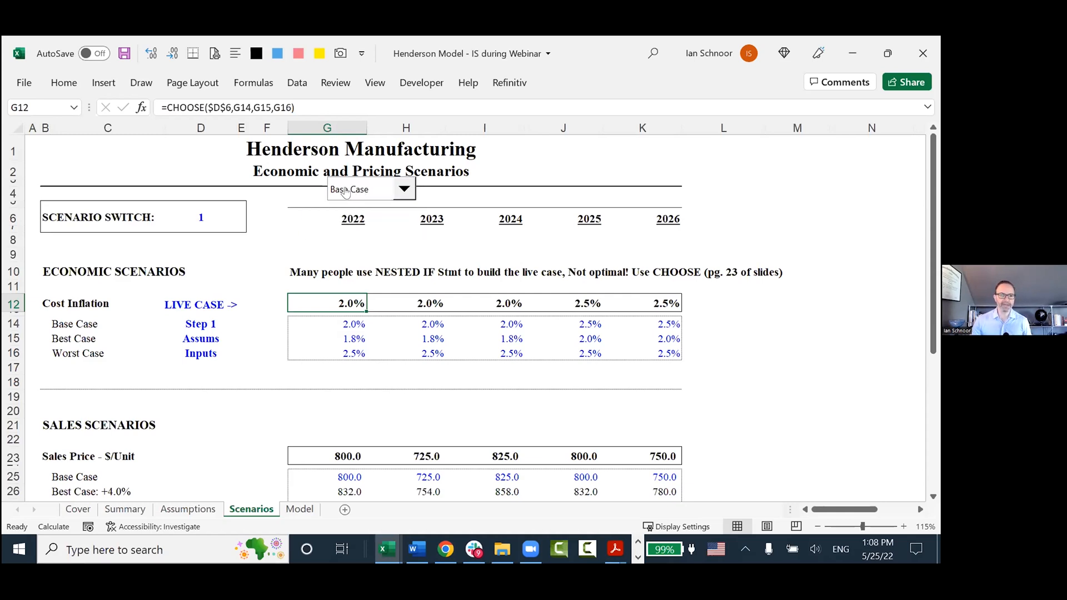
Move the scenario drop-down control across to sit above the 2025 column and select the linked switch cell D6.
right_click(351, 192)
key(Escape)
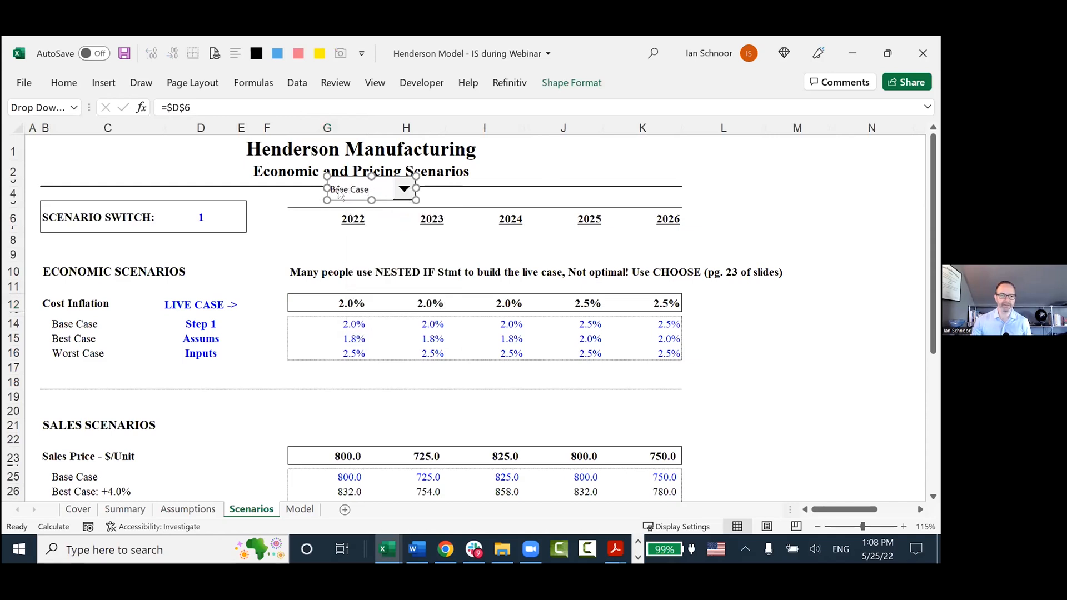
drag(337, 195, 578, 183)
click(195, 217)
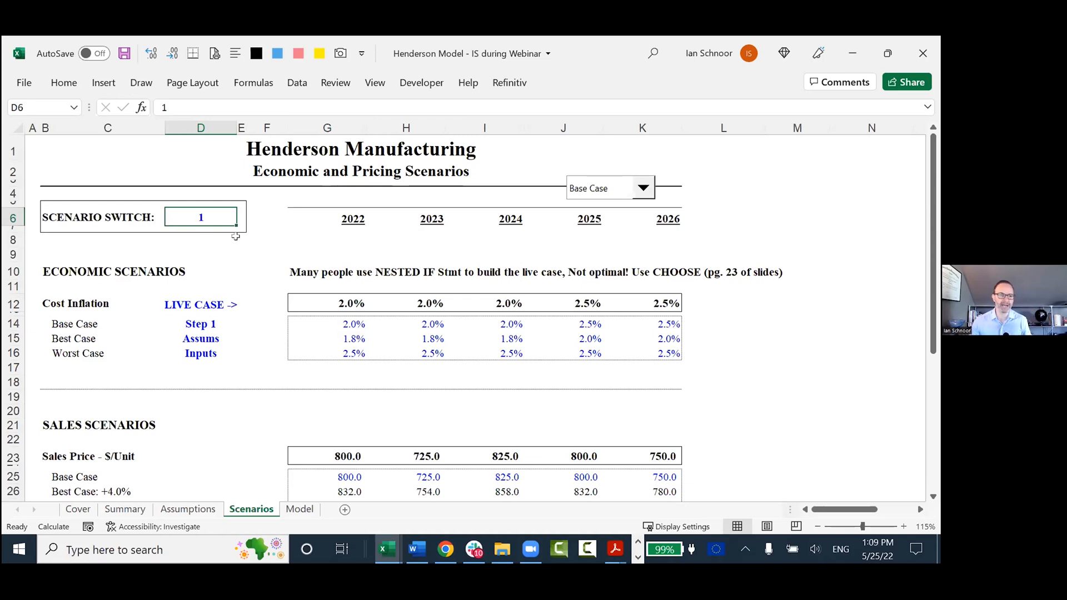
Switch to the Henderson Model PDF in Acrobat Reader and view the Economic and Pricing Scenarios on page 5.
key(alt+Tab)
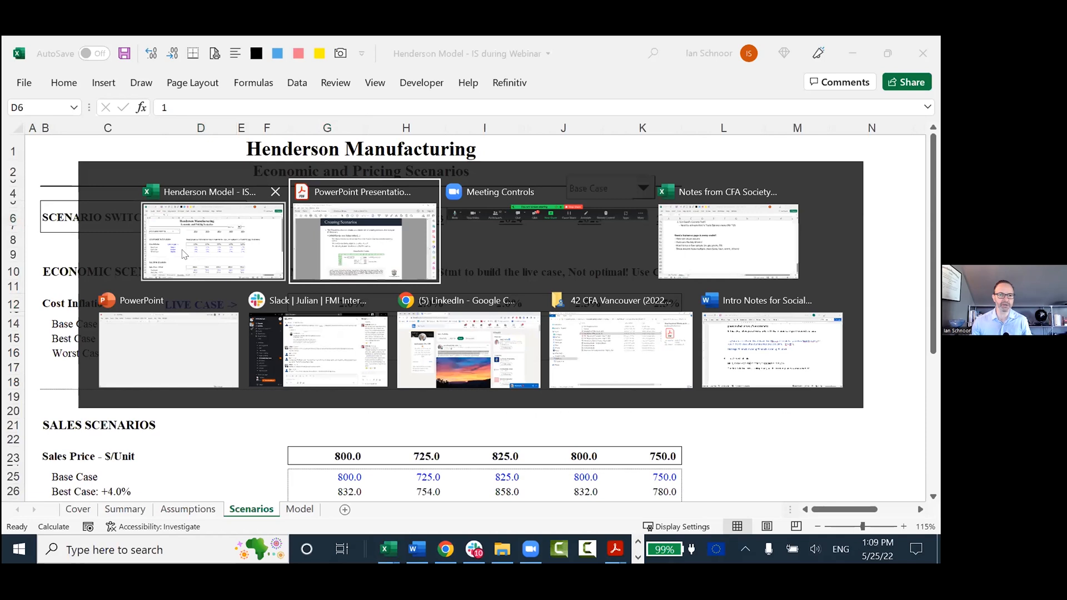
click(295, 91)
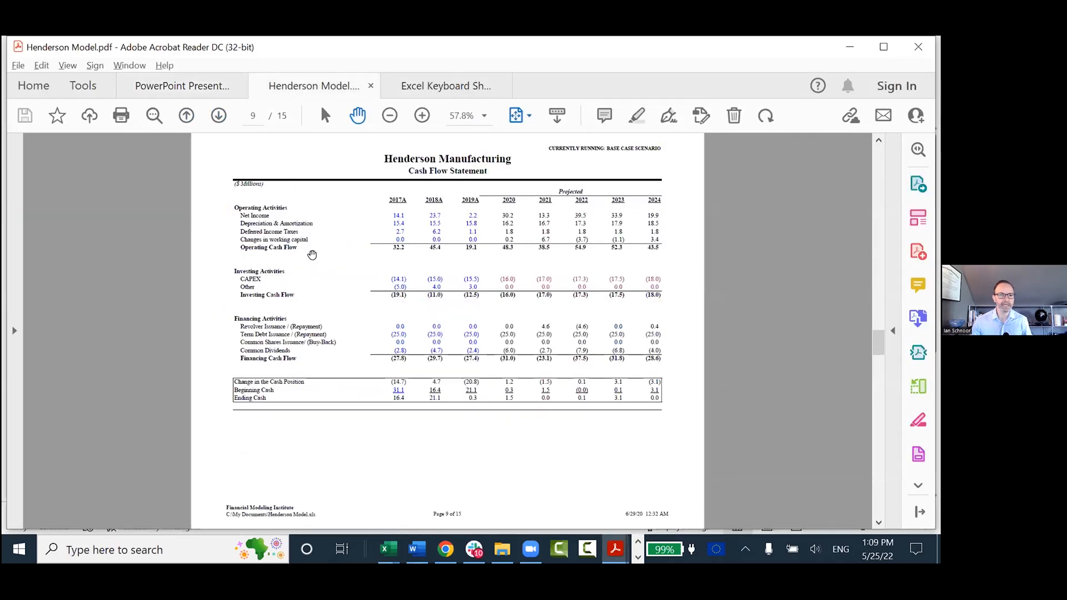
scroll(312, 256, up, 3)
scroll(312, 255, up, 5)
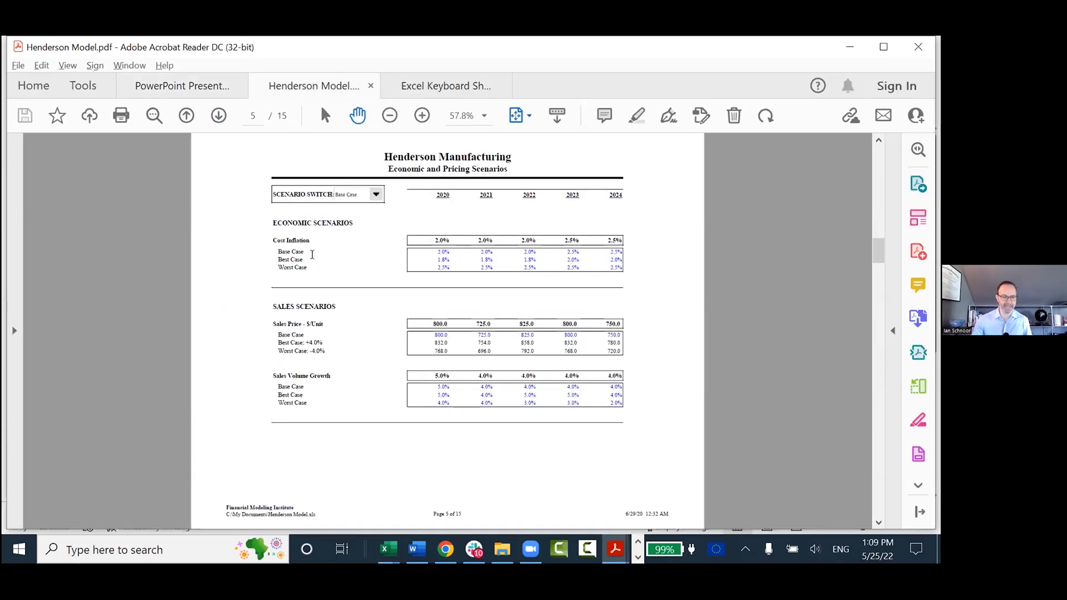
View the Economic and Pricing Scenarios page in full screen, then return to the Excel workbook and select the scenario switch cell D6.
key(ctrl+l)
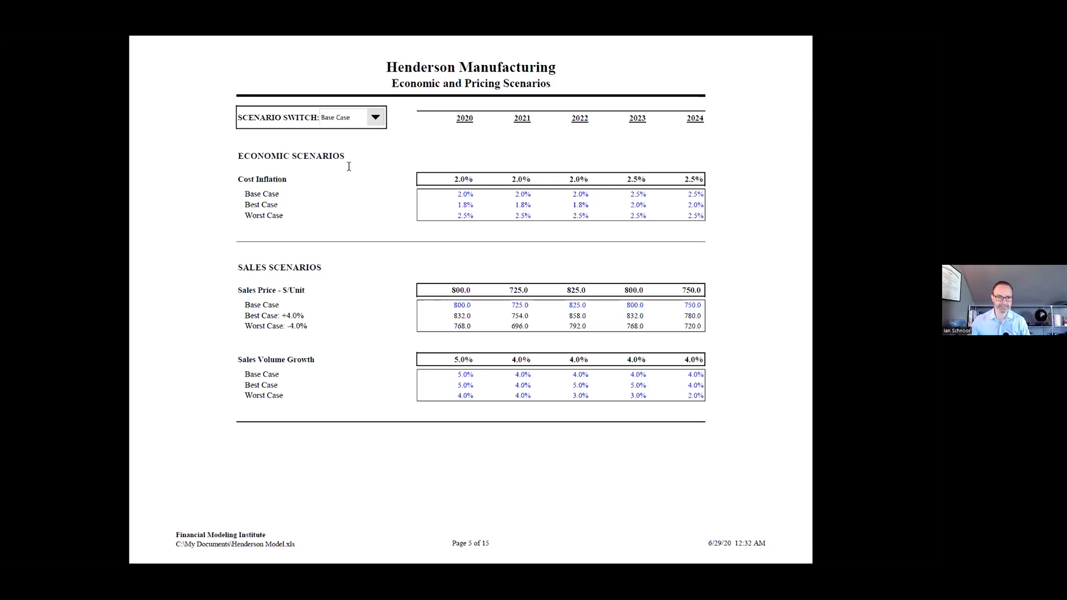
key(Escape)
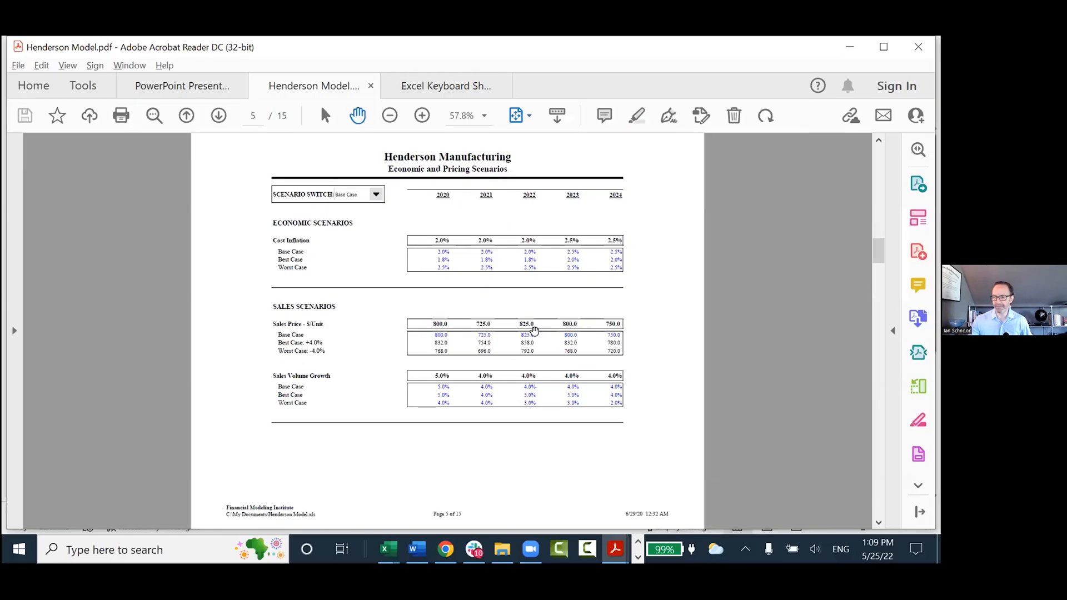
key(alt+Tab)
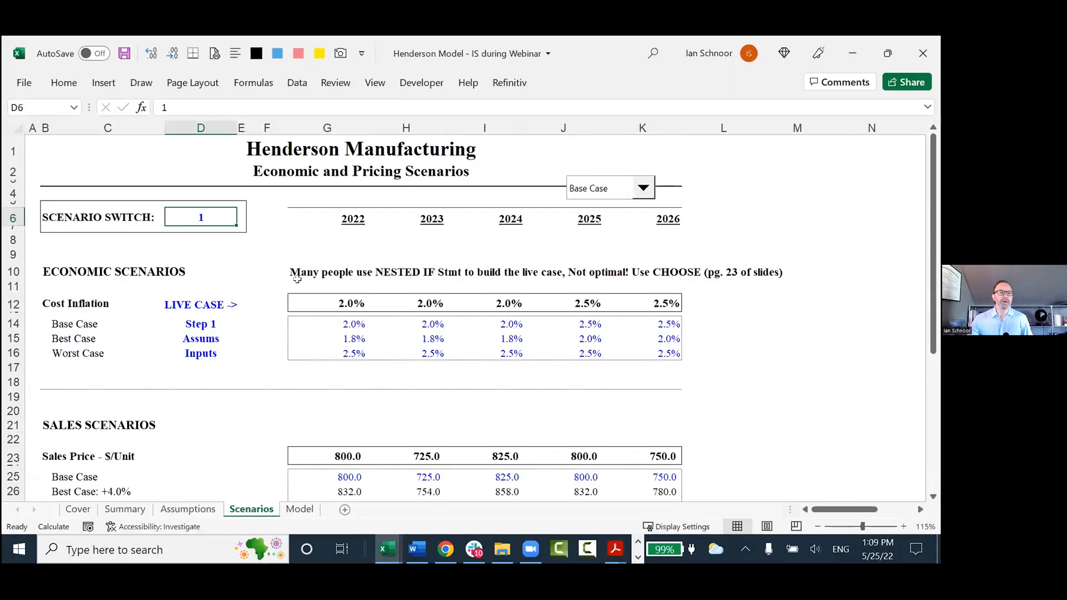
click(212, 250)
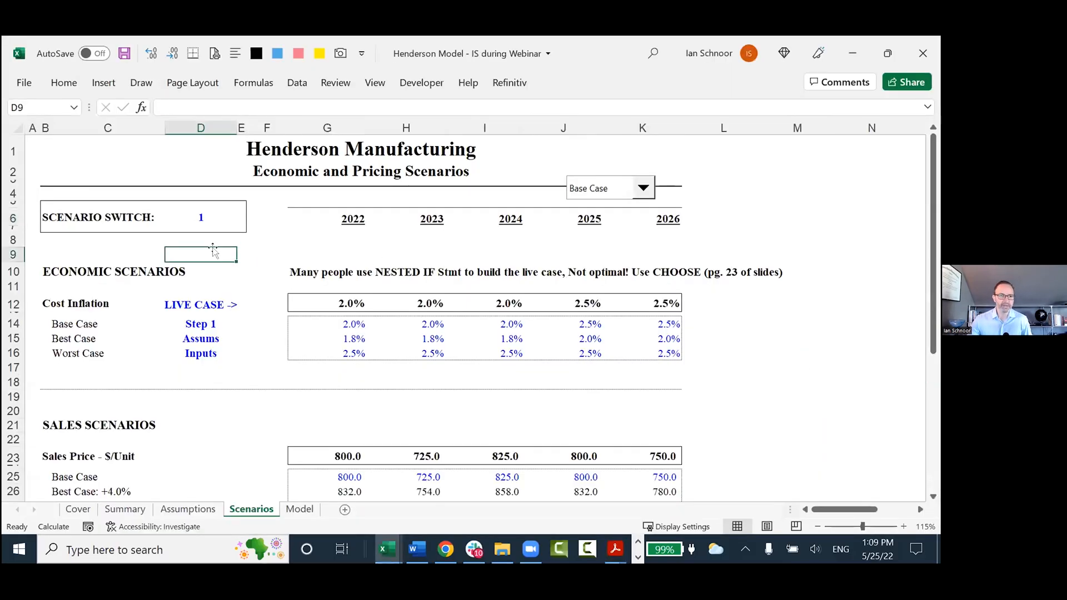
click(201, 215)
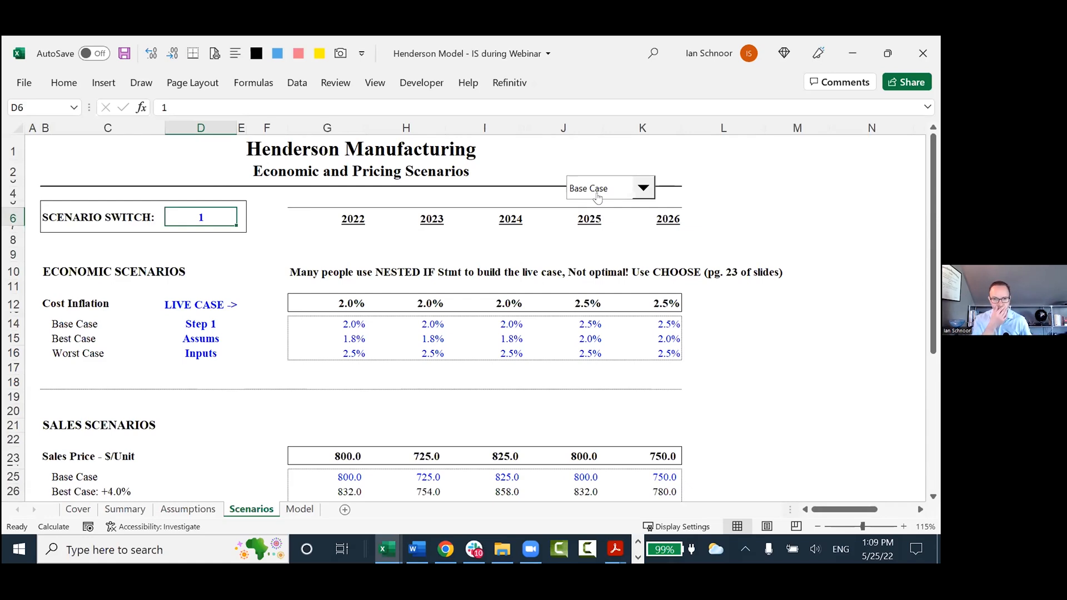
Select cell D8, then switch to the PowerPoint Presentation PDF in Acrobat Reader and find the Running Scenarios slide on incorporating pull down menus.
click(196, 239)
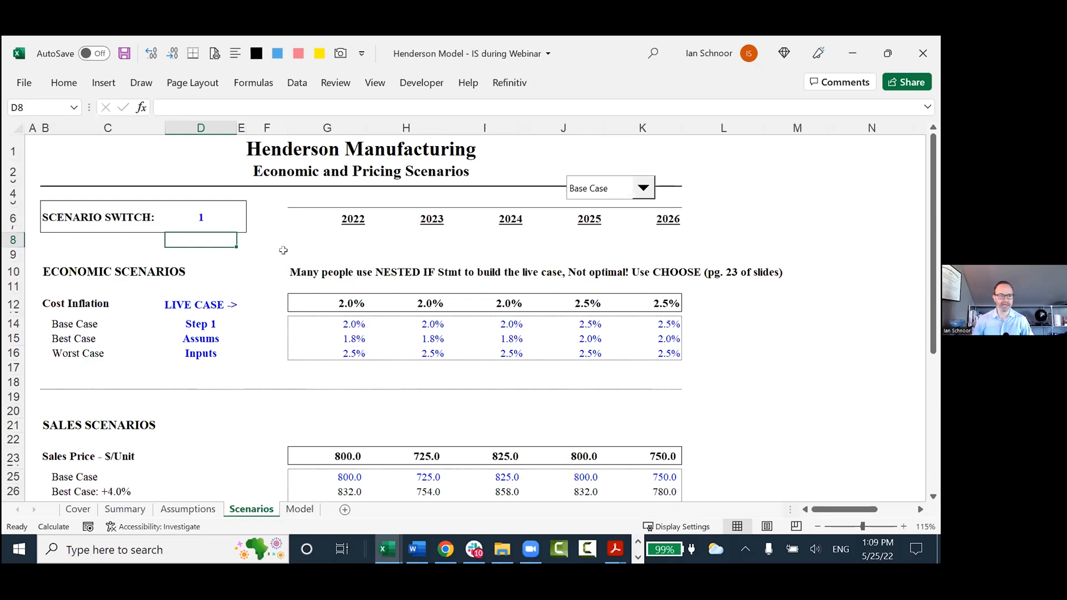
key(alt+Tab)
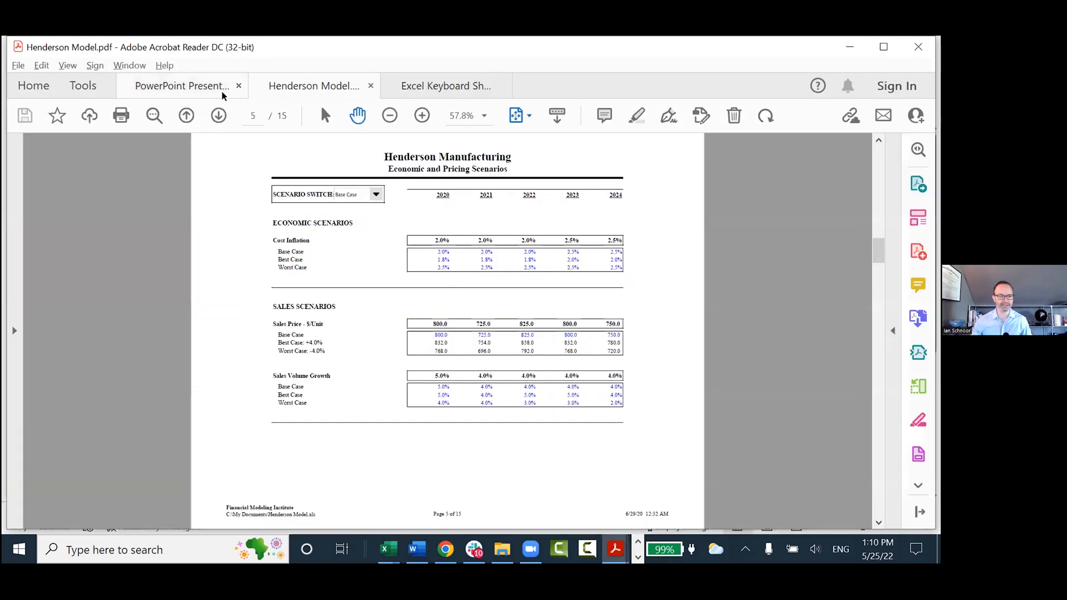
click(183, 86)
scroll(245, 359, down, 3)
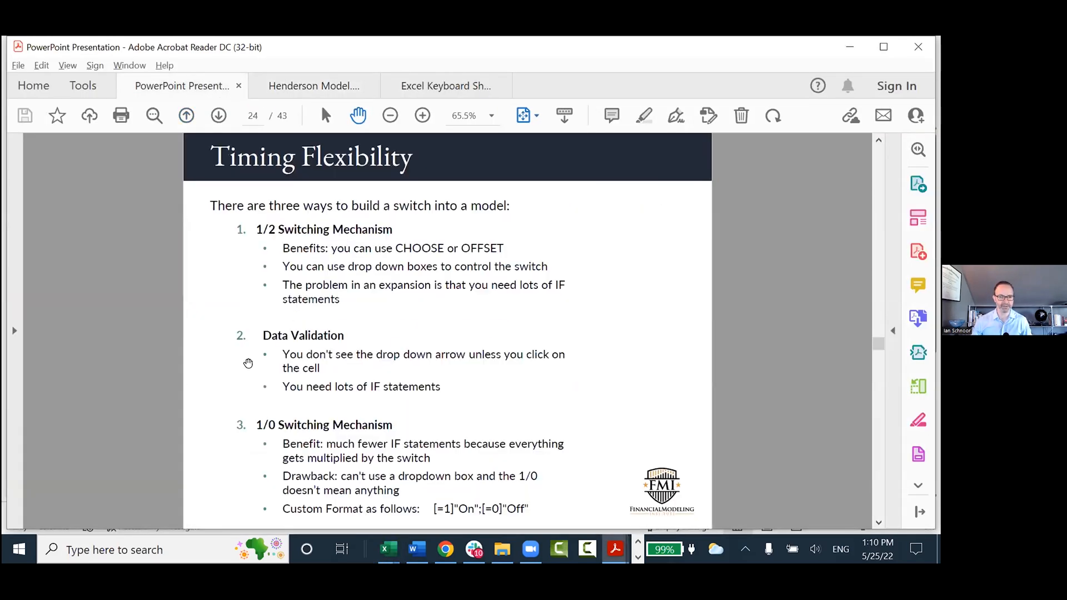
scroll(248, 364, down, 3)
scroll(248, 364, down, 6)
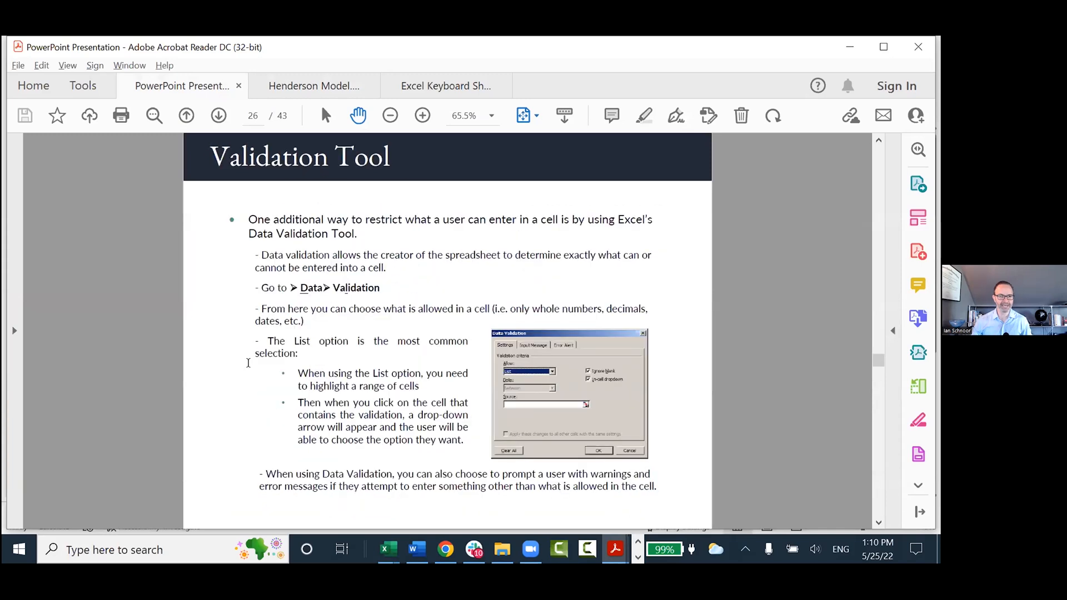
scroll(249, 364, up, 3)
scroll(249, 364, up, 3)
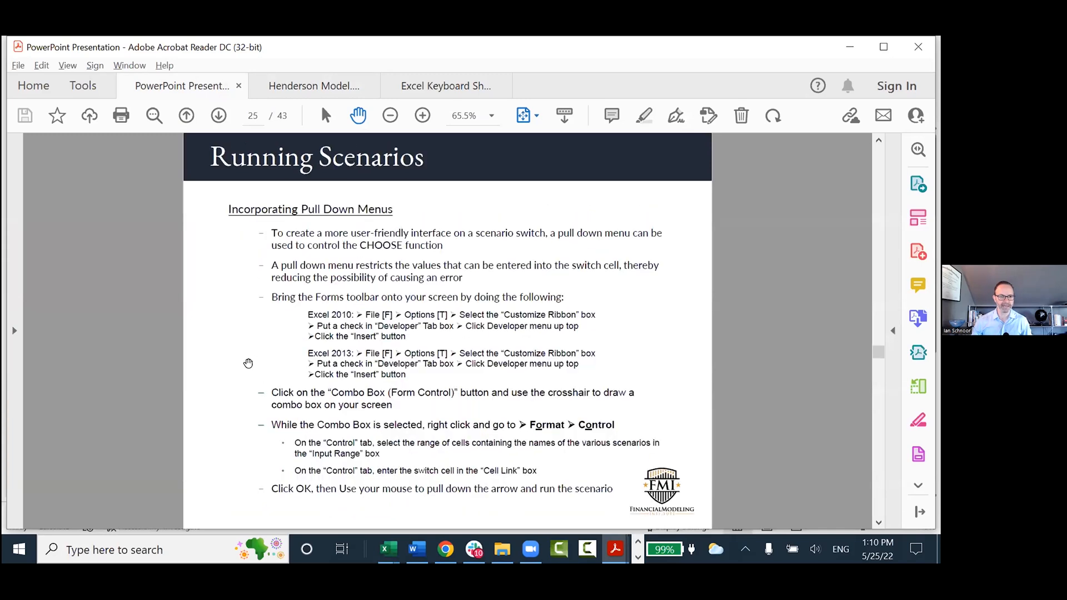
scroll(248, 364, up, 3)
scroll(249, 363, down, 3)
Return to the Excel workbook and enter the note "Slide 25 for combo box" in cell D8 below the scenario switch.
key(alt+Tab)
text(Slide 265)
key(BackSpace)
key(BackSpace)
text(5 for combo box)
key(Return)
key(Up)
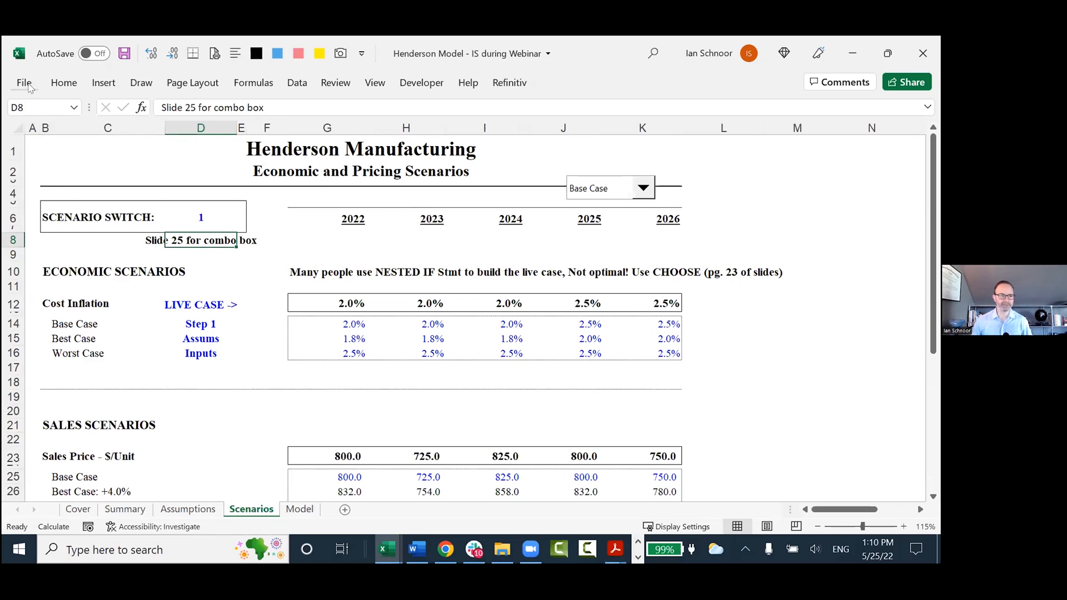
Go to the ribbon customization in Excel Options, toggle the Developer main tab off and on again, and accept with it enabled.
click(26, 83)
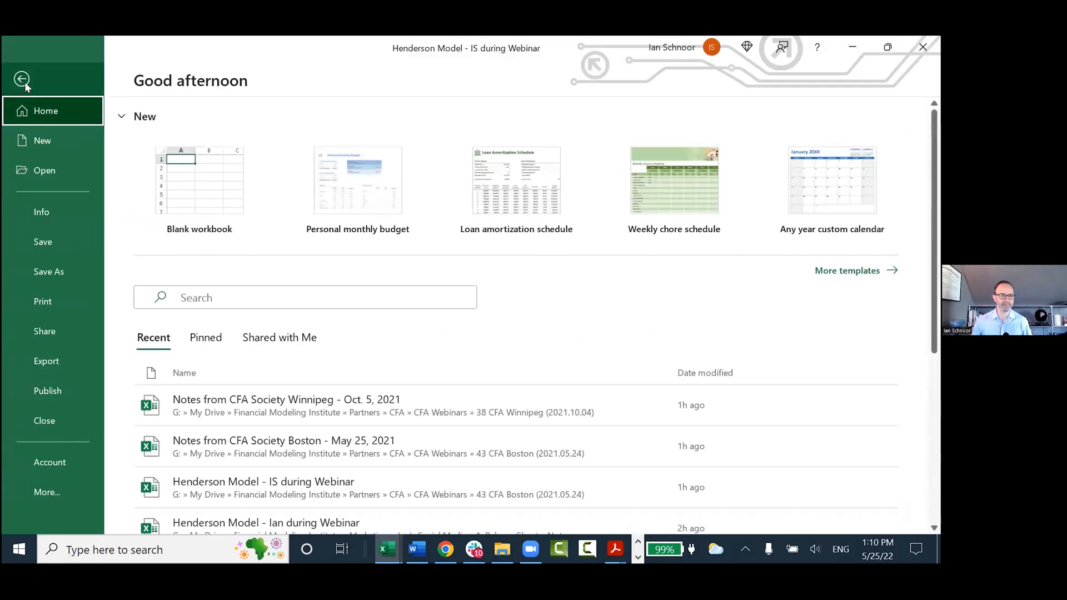
click(24, 82)
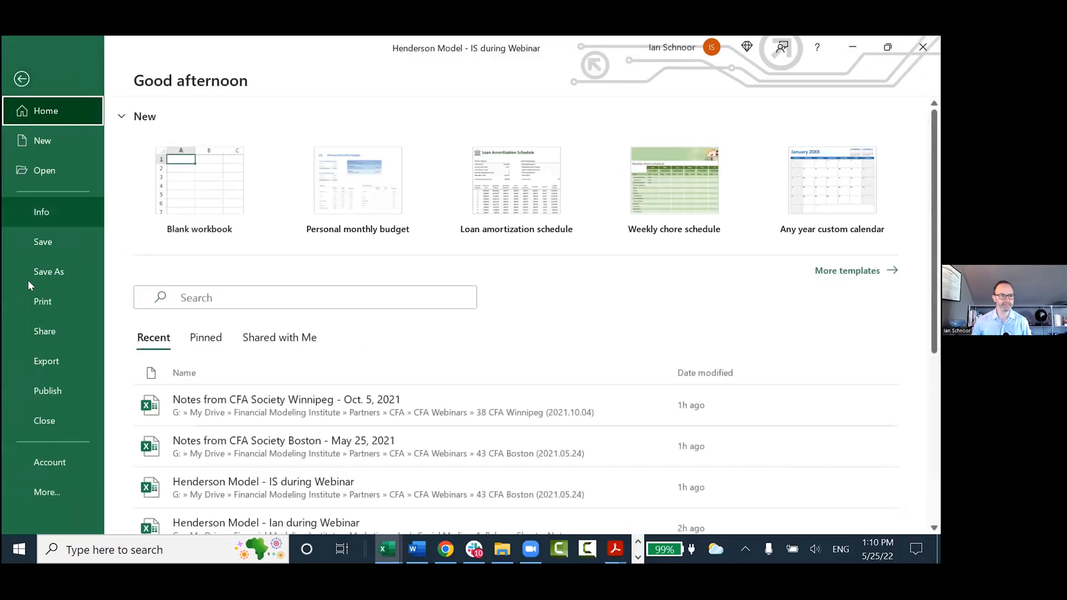
click(40, 497)
click(149, 489)
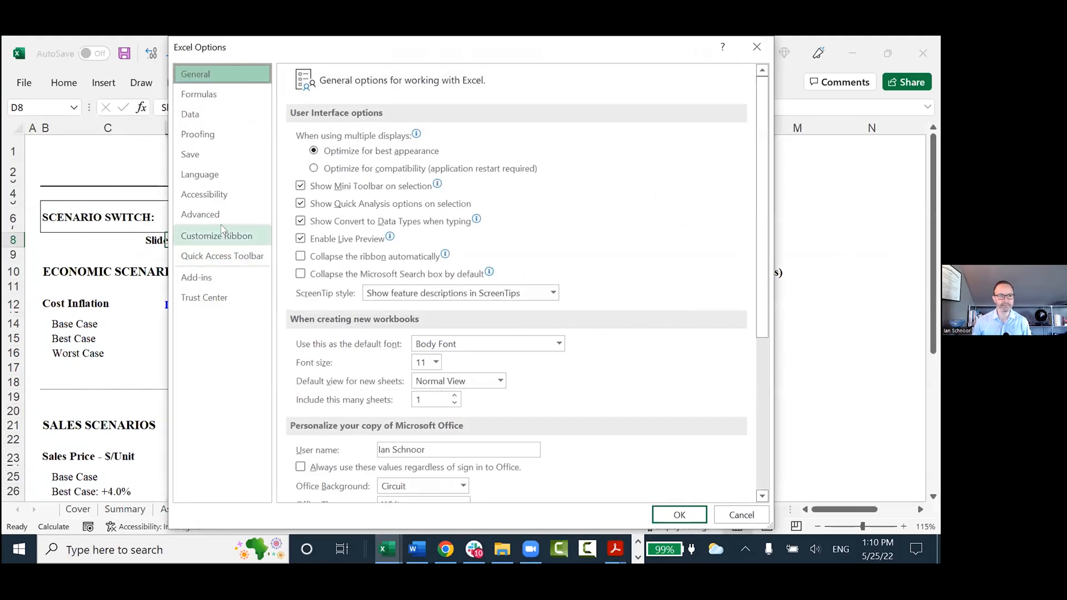
click(221, 256)
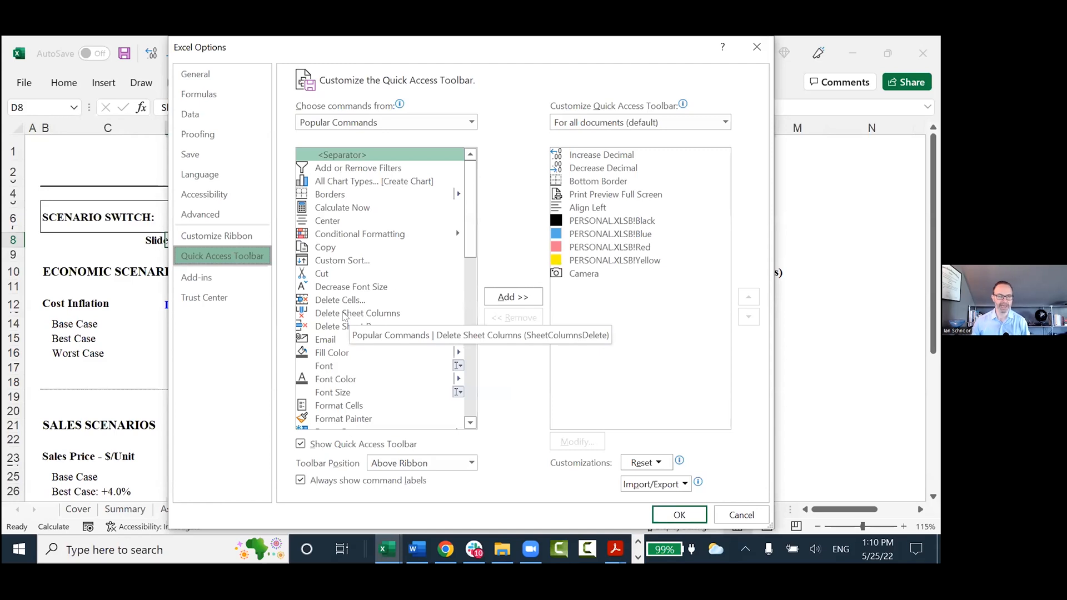
click(234, 239)
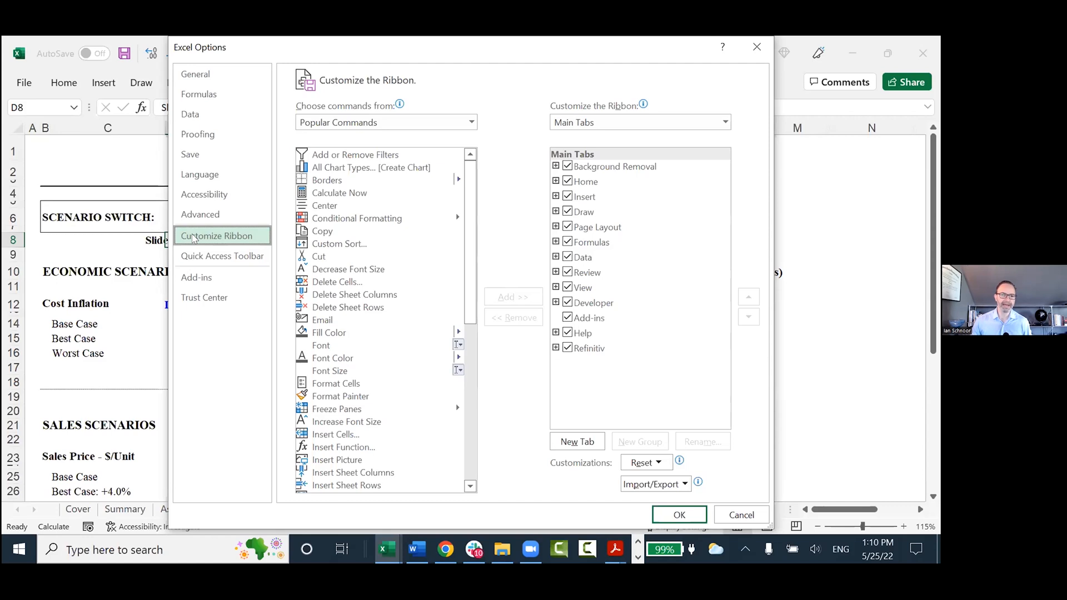
click(567, 303)
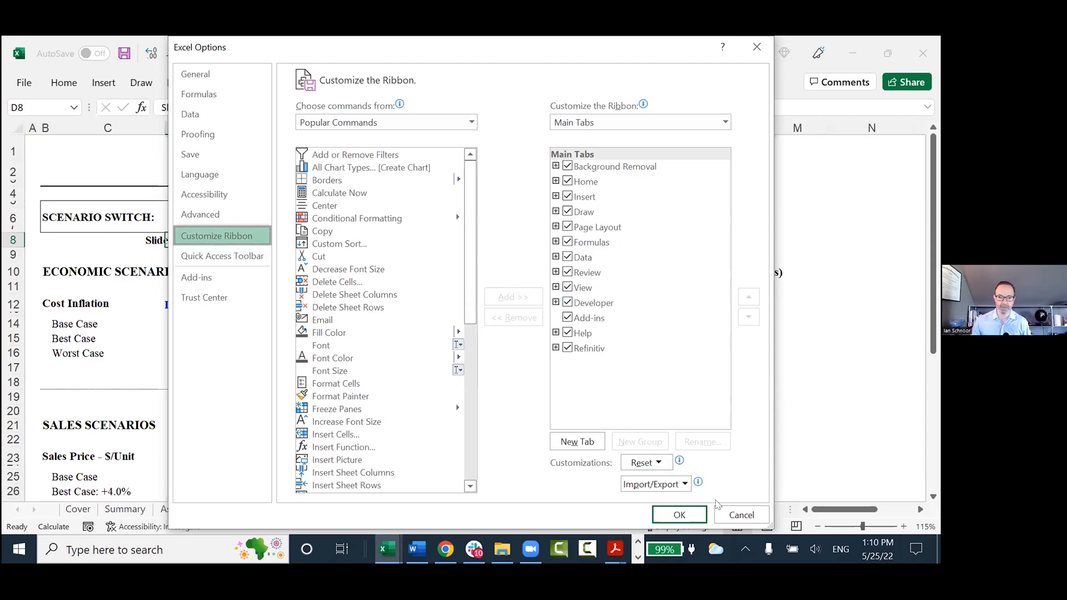
click(567, 302)
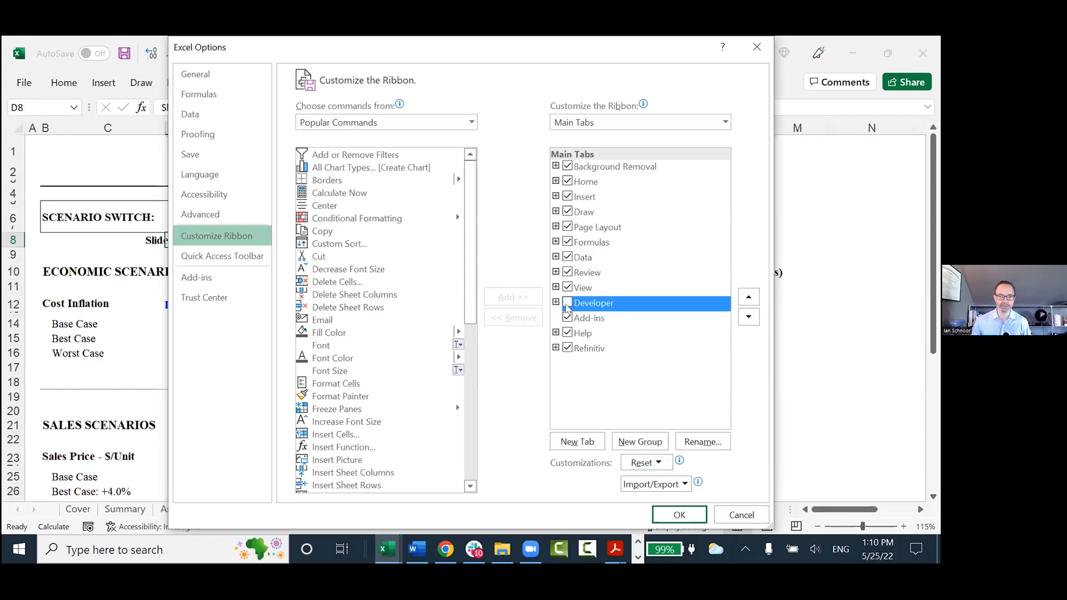
click(566, 303)
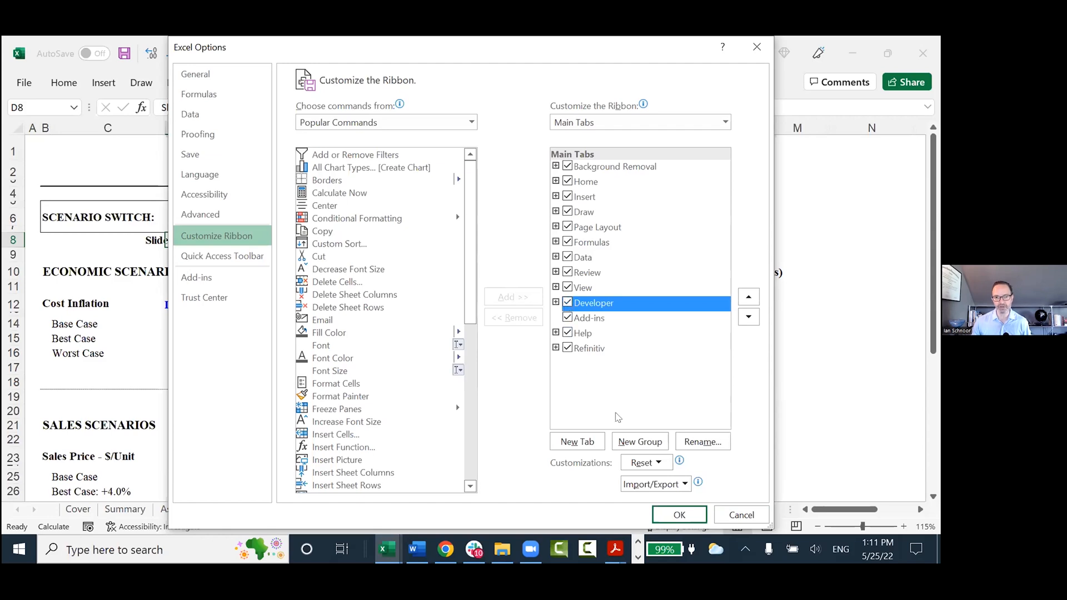
click(679, 515)
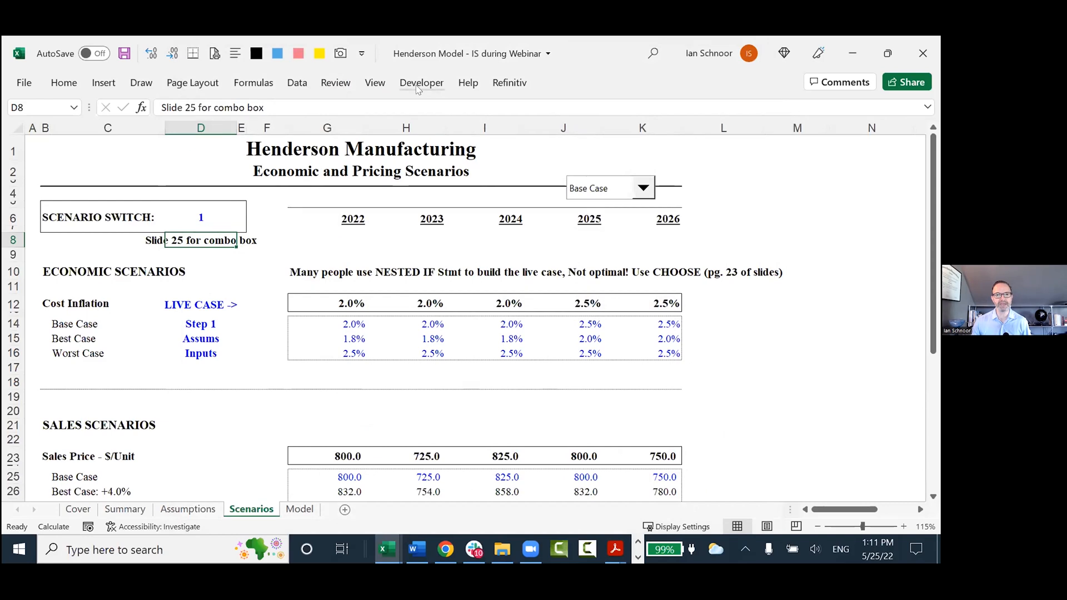
Draw a Combo Box form control just below the 2022 and 2023 column headings on the Scenarios sheet.
click(420, 83)
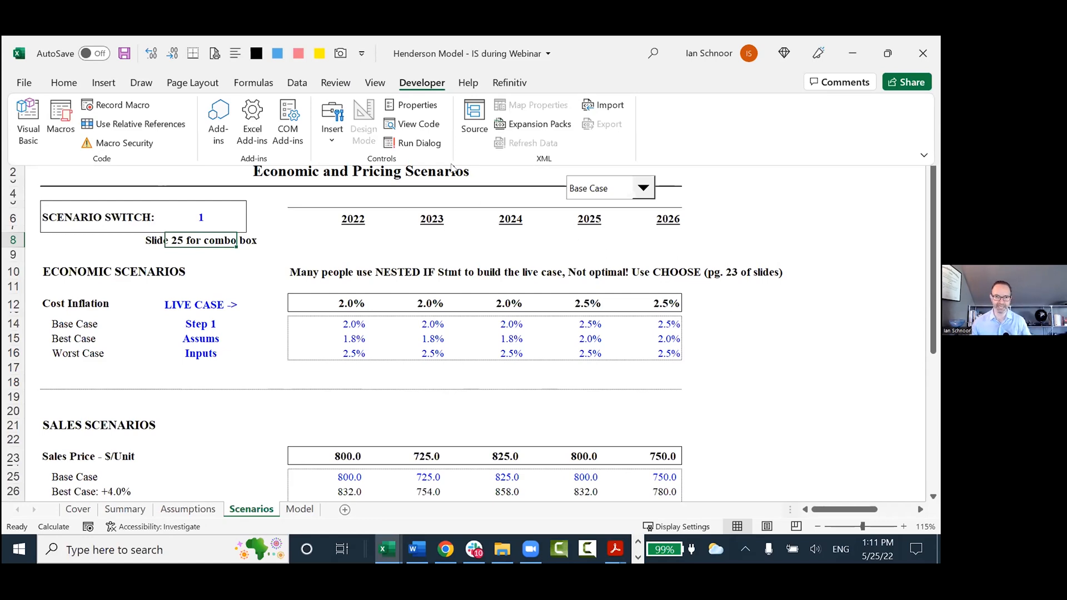
click(405, 89)
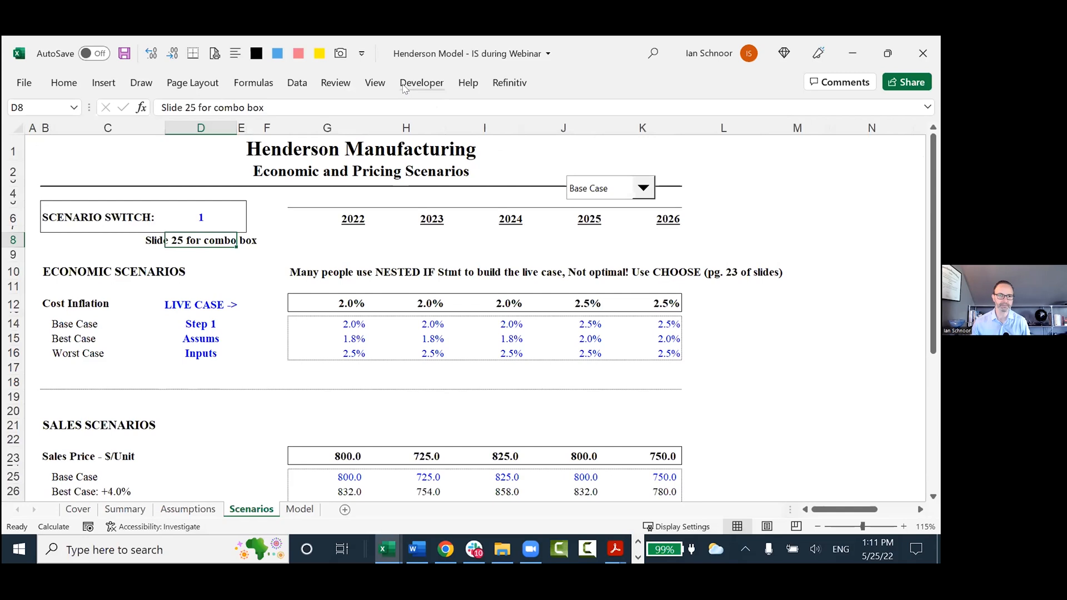
click(408, 90)
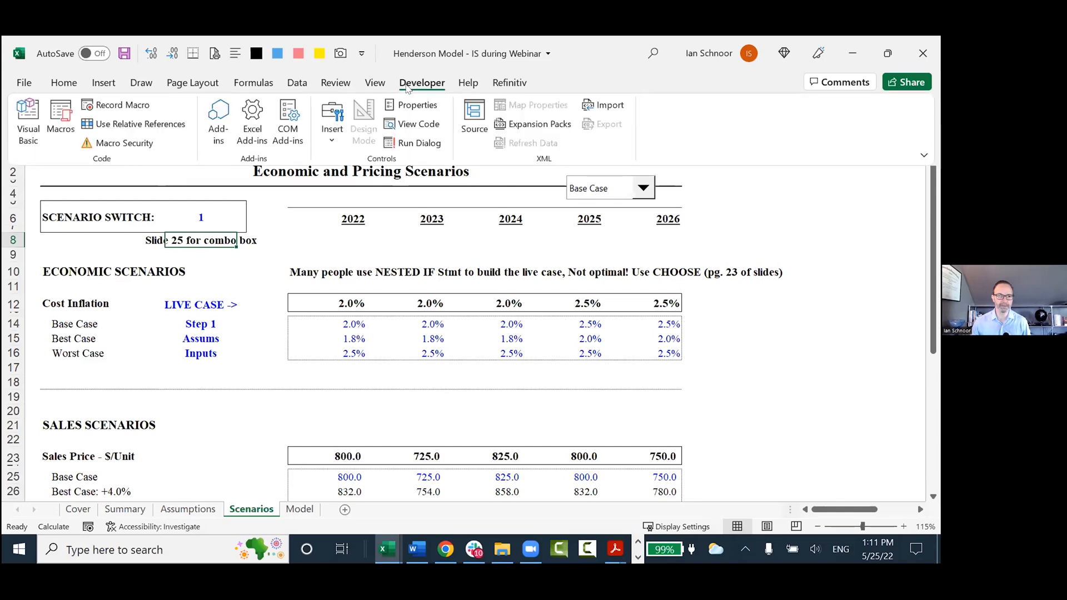
click(332, 122)
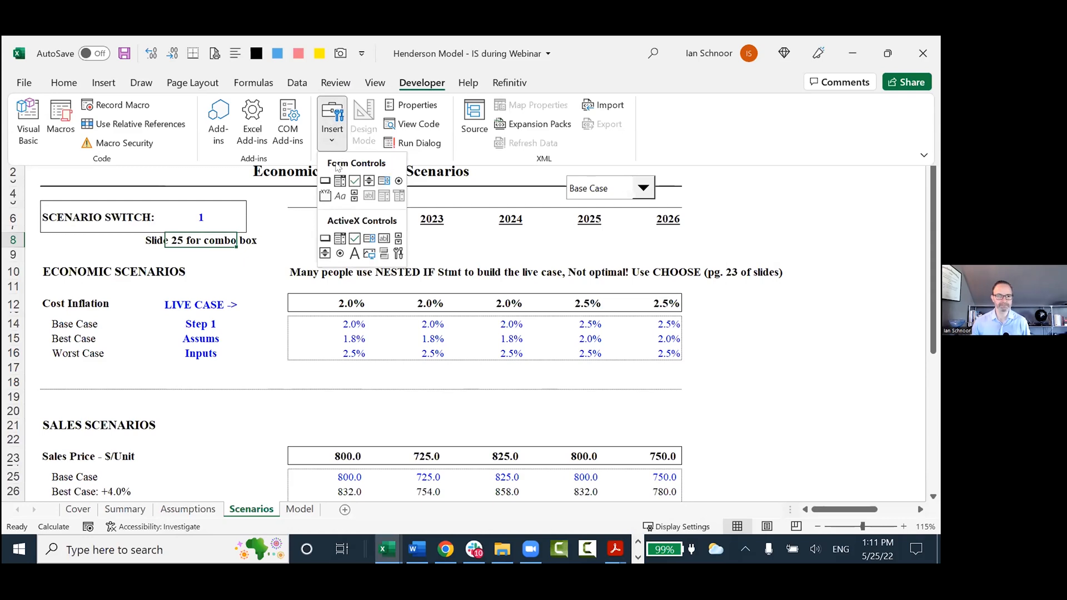
click(423, 83)
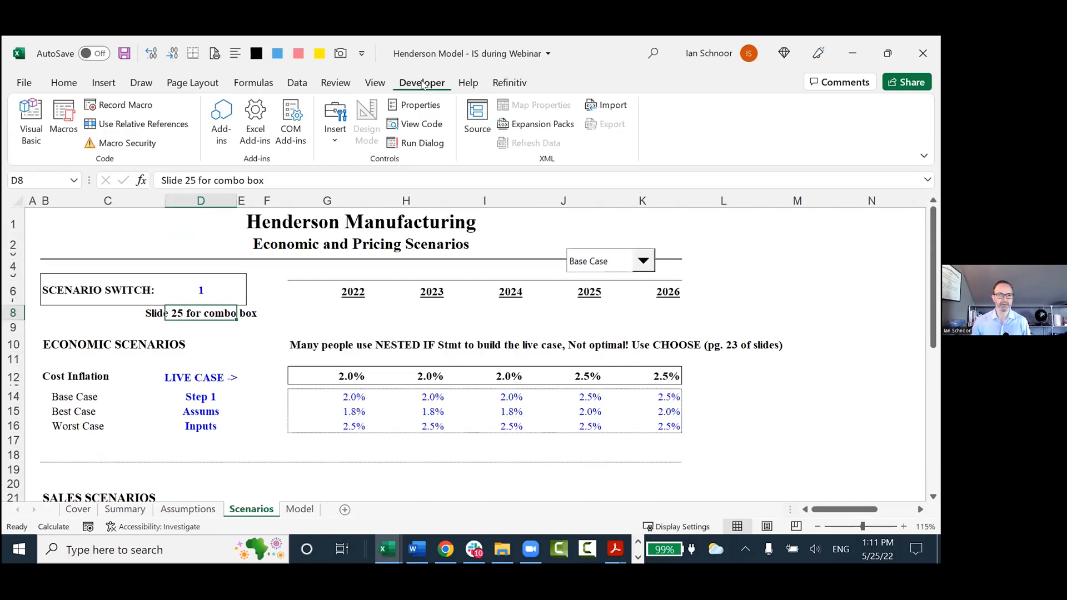
click(337, 122)
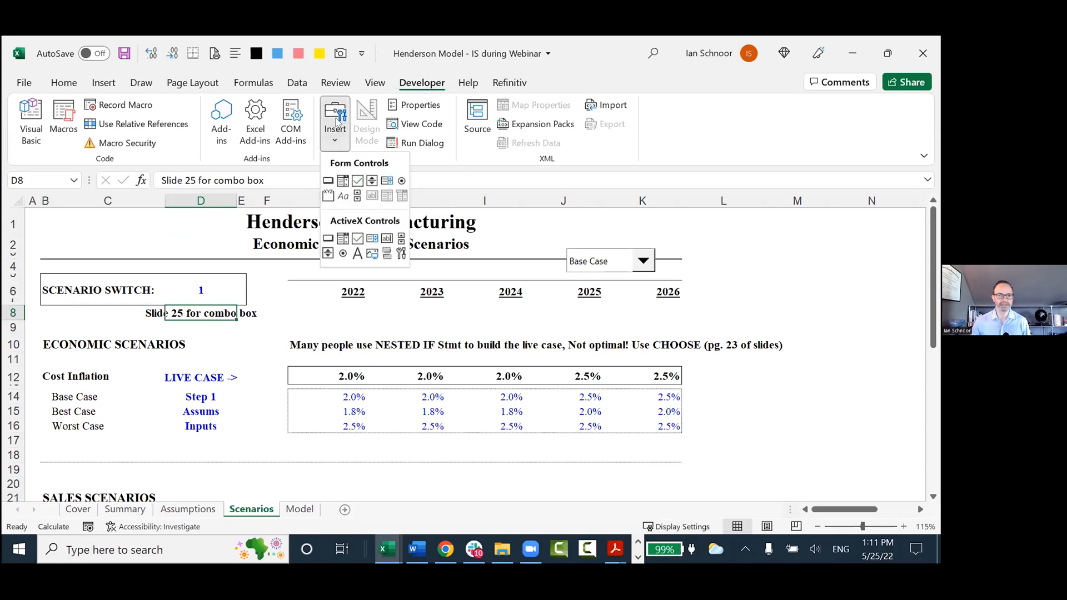
click(343, 181)
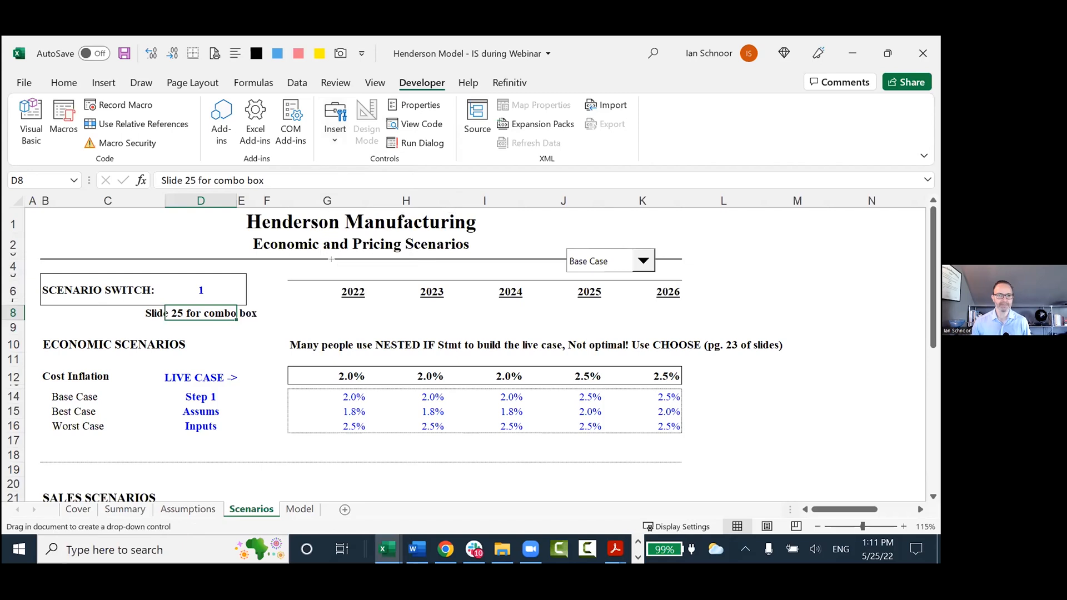
drag(310, 299, 483, 352)
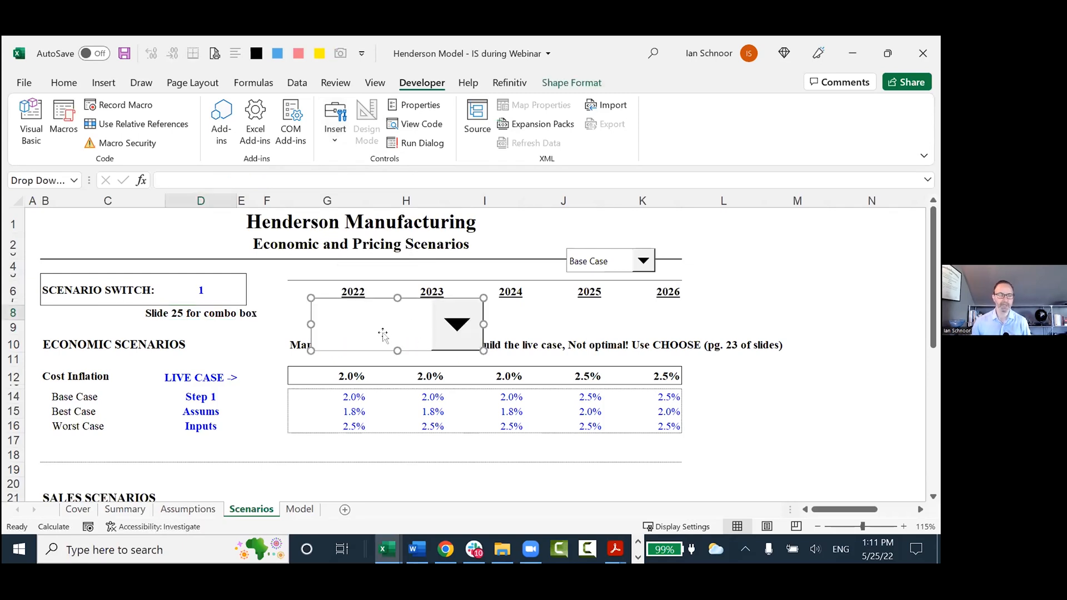
Open the control formatting of the new combo box and set its input range to the case names in $C$14:$C$16.
right_click(382, 321)
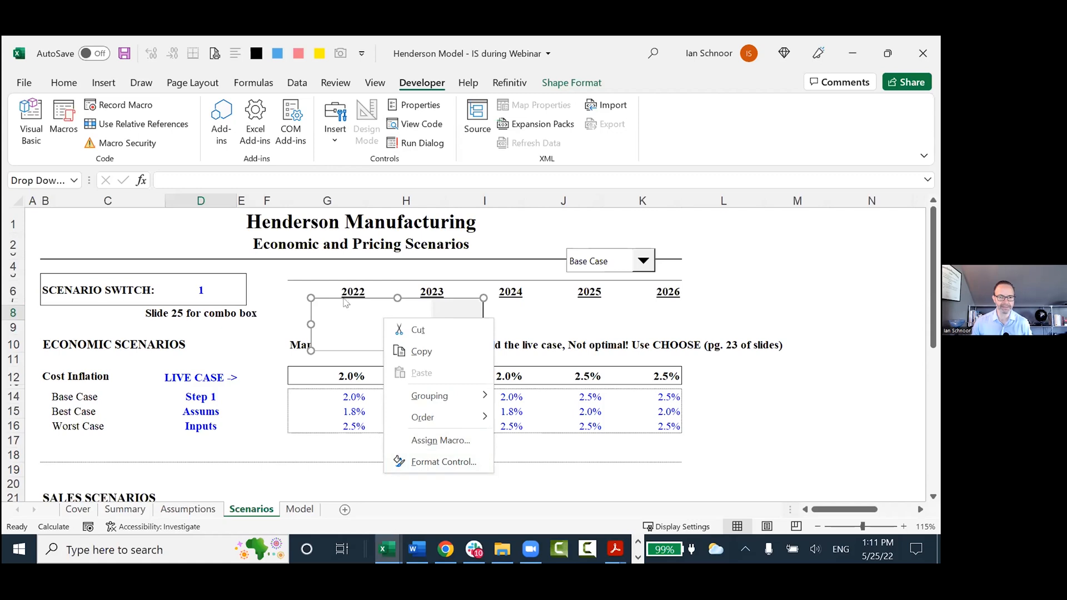
click(436, 464)
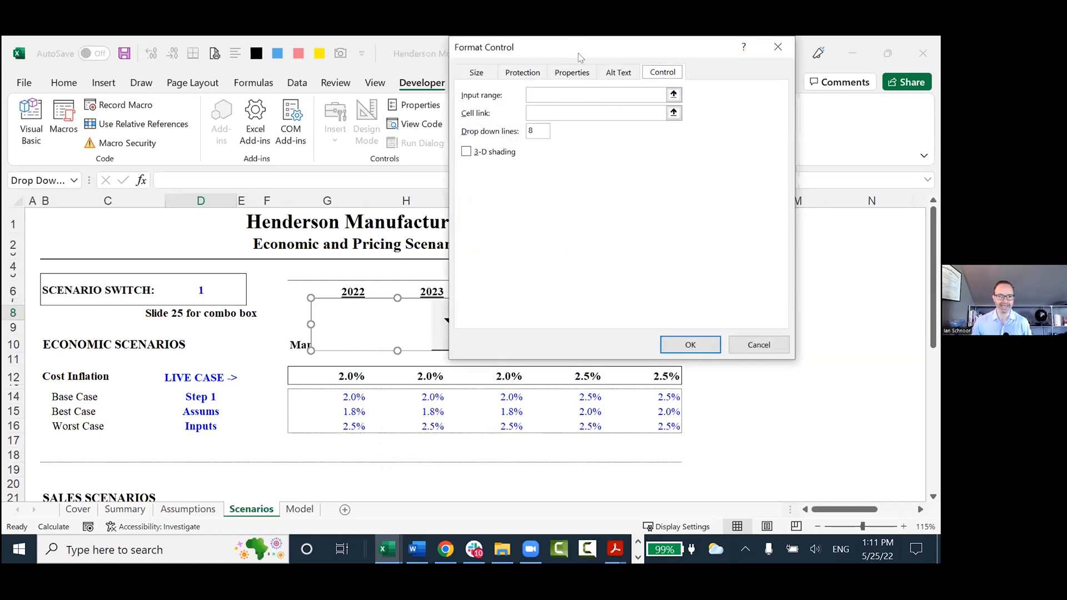
drag(579, 54, 647, 178)
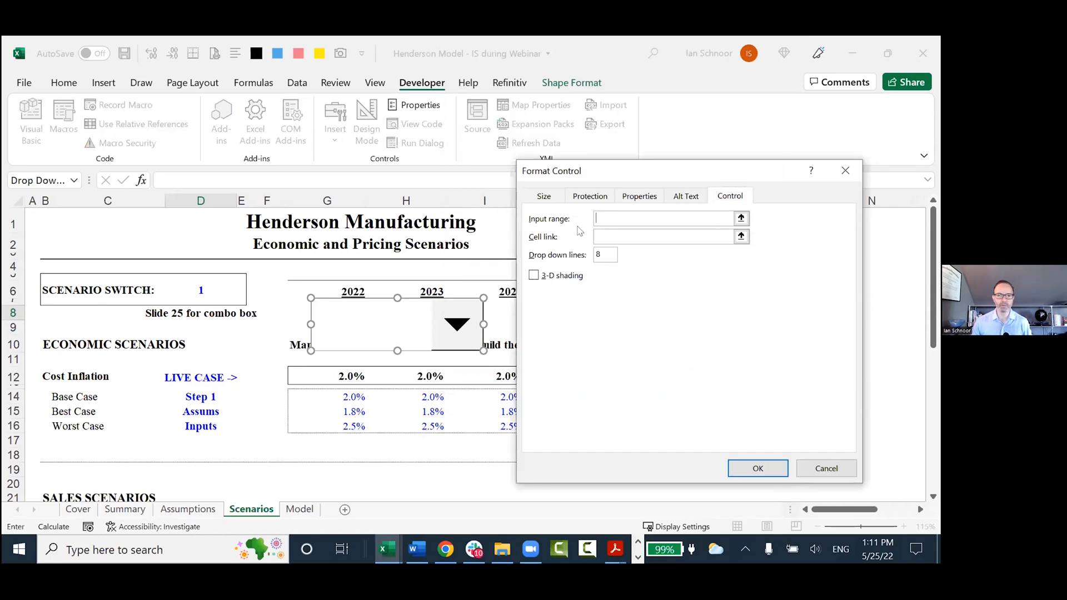
click(61, 398)
drag(61, 410, 67, 438)
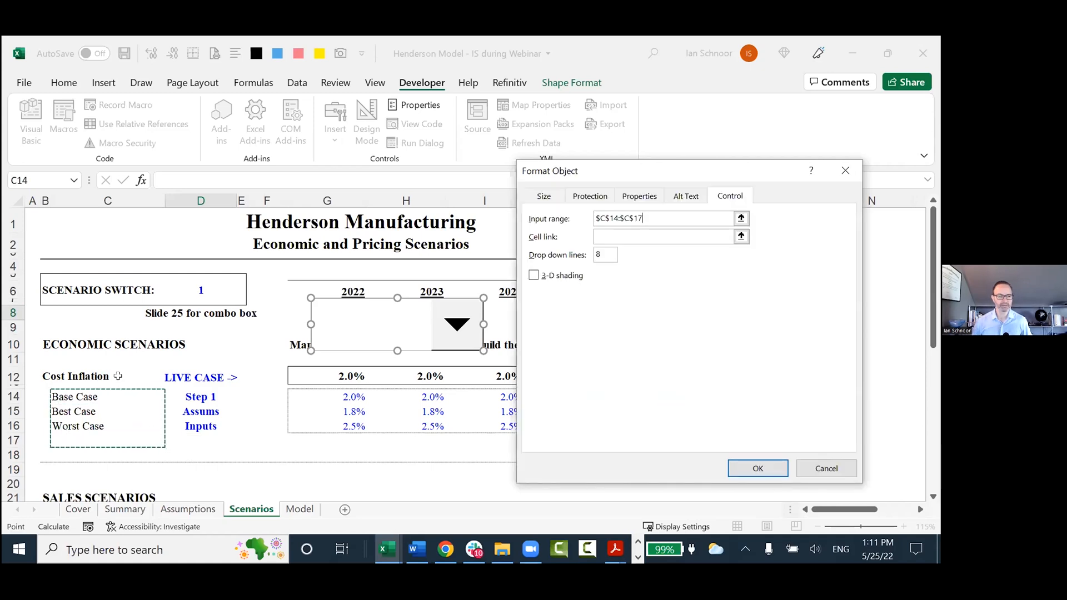
drag(72, 396, 83, 425)
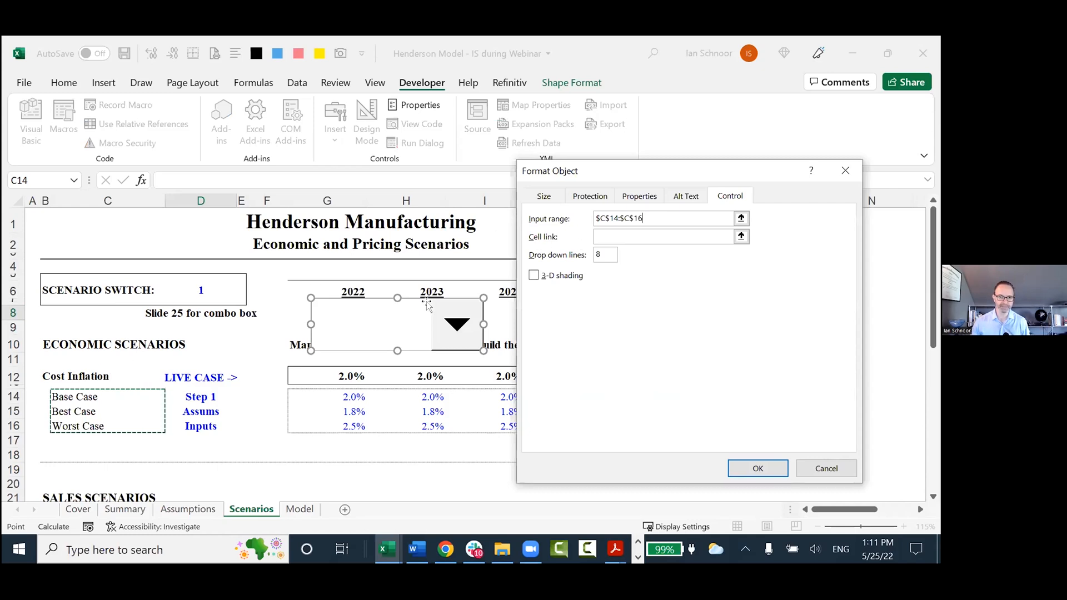
Set the new combo box's cell link to $D$6, close its formatting, and delete that combo box.
click(611, 236)
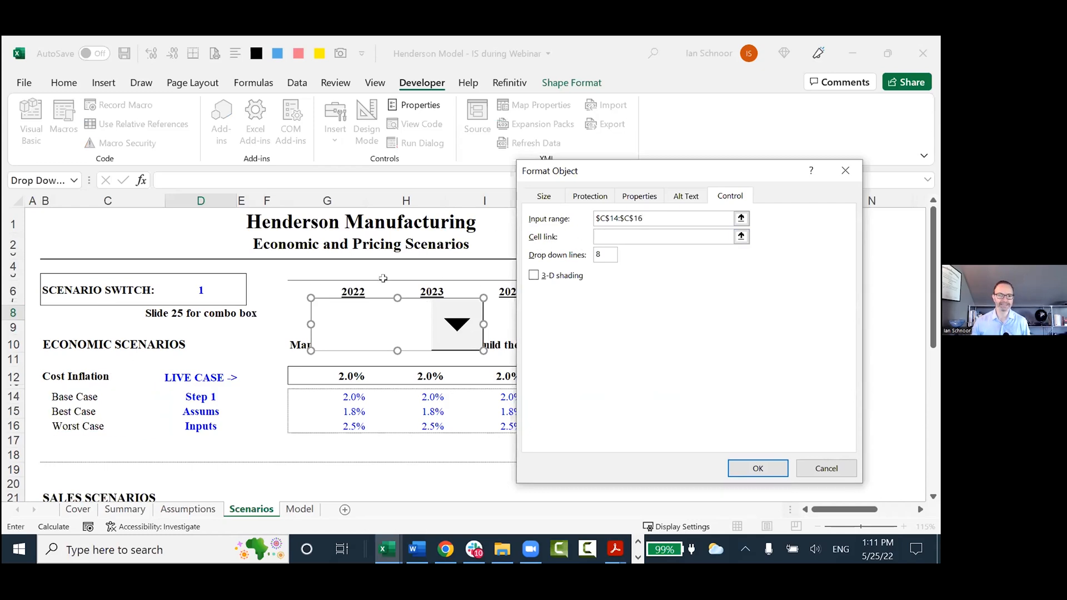
click(203, 281)
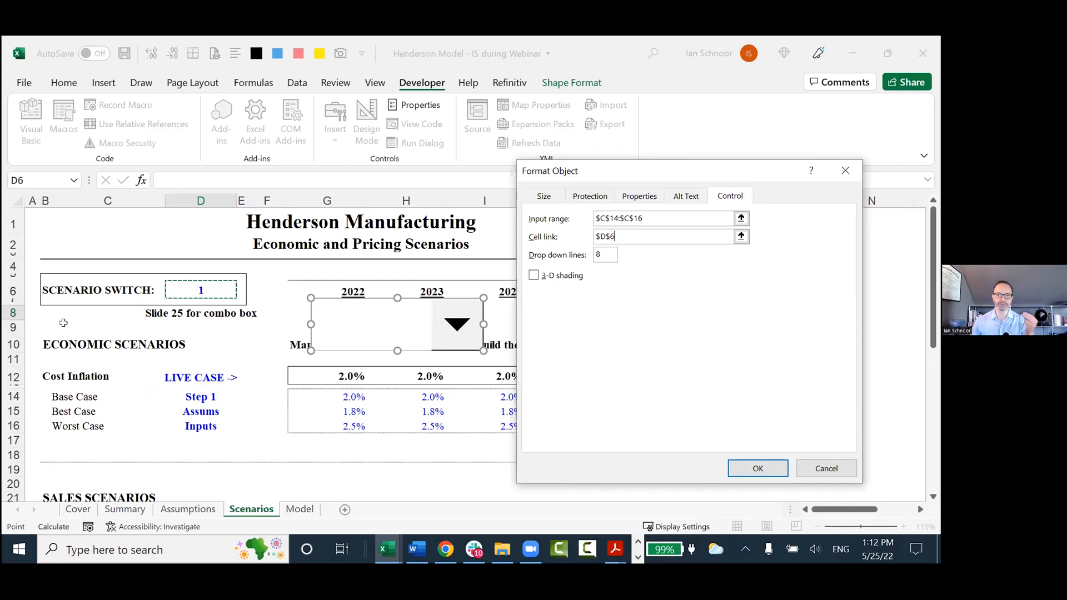
click(669, 219)
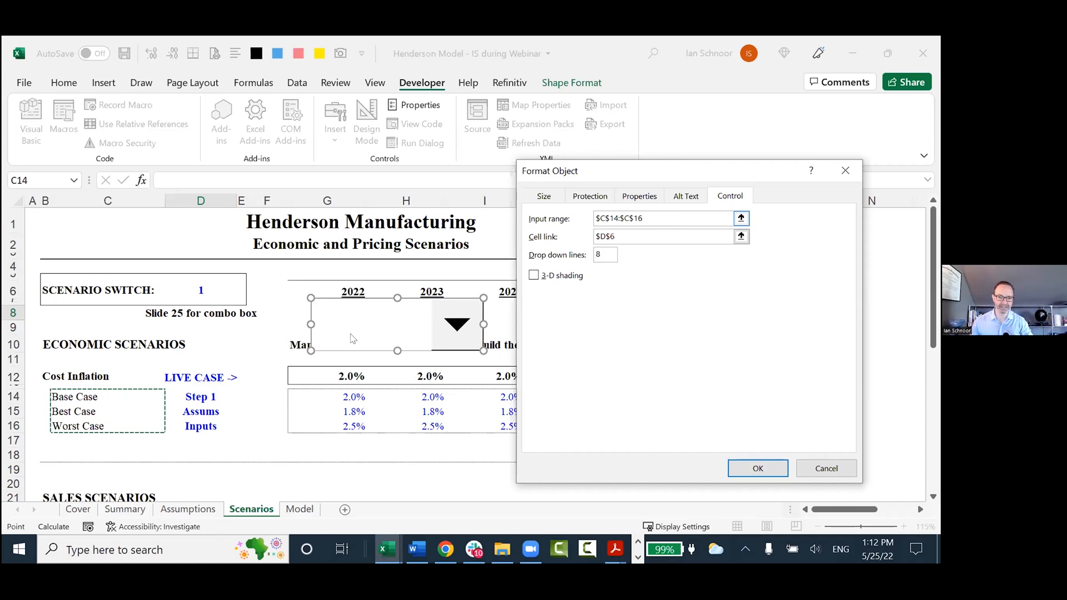
click(622, 235)
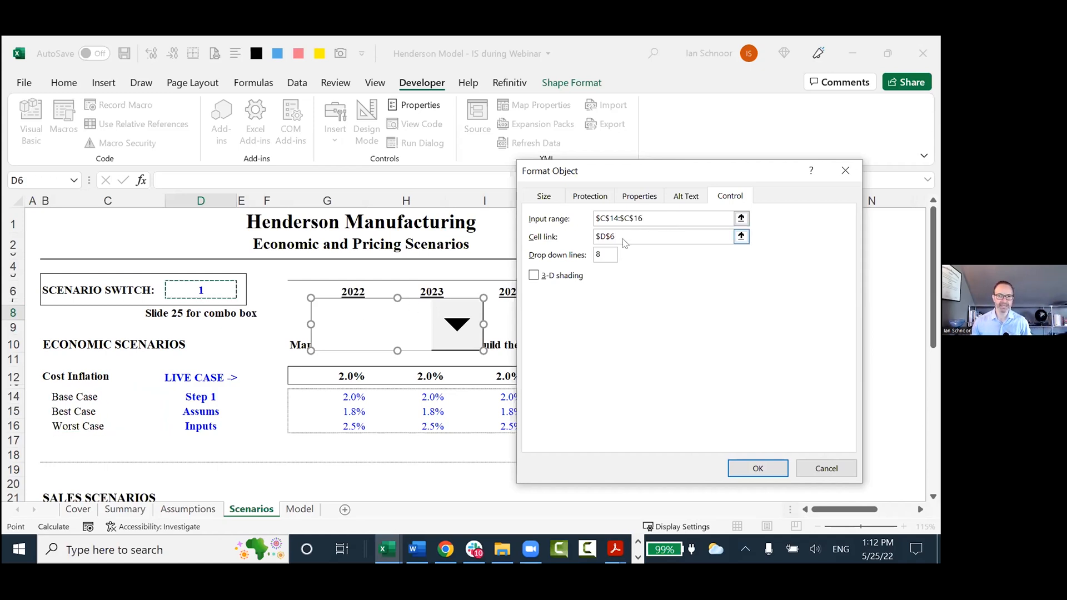
click(620, 239)
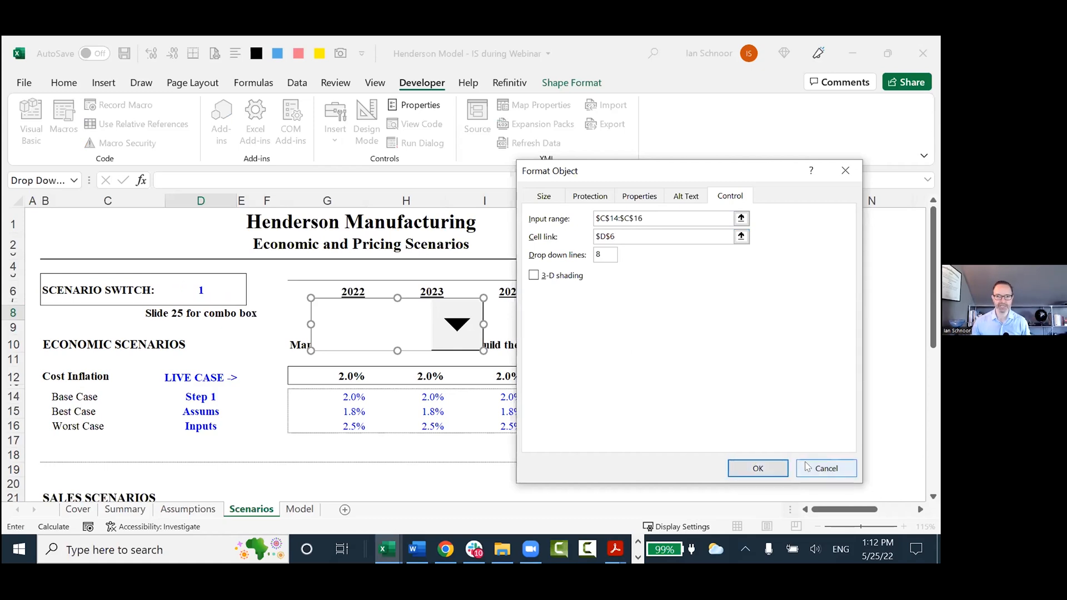
key(Return)
key(Delete)
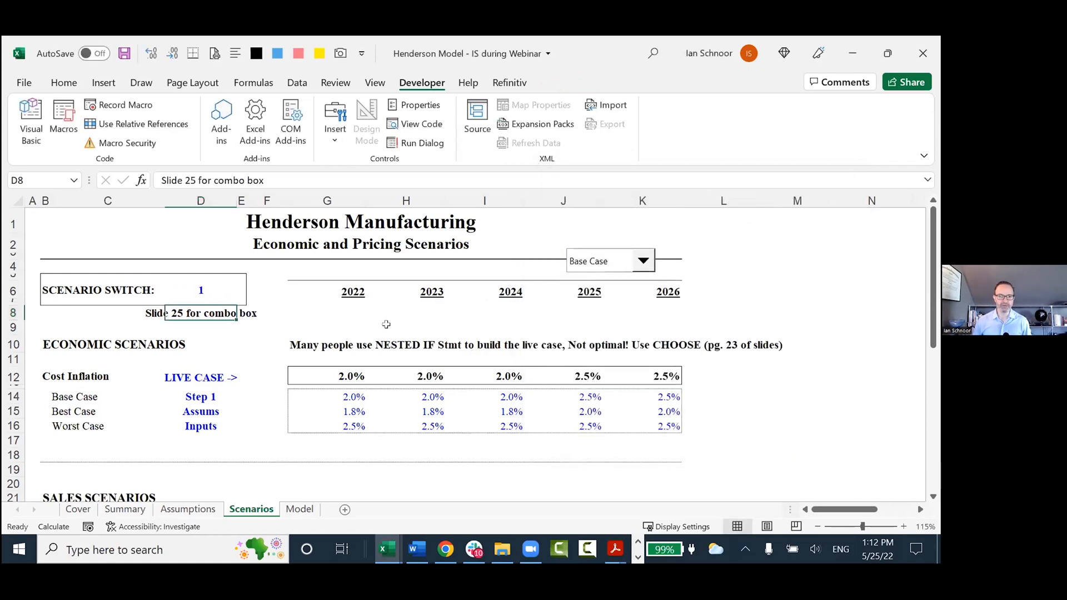
Move the existing combo box over the 2022 heading beside the scenario switch and choose Base Case in its list.
right_click(610, 260)
drag(592, 262, 500, 263)
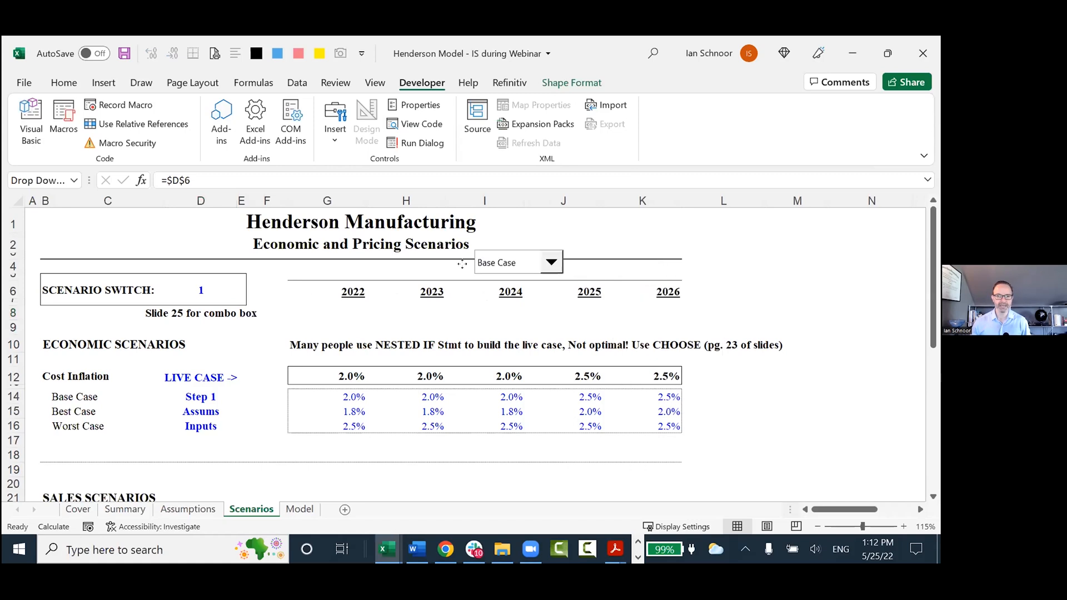
click(449, 324)
click(535, 263)
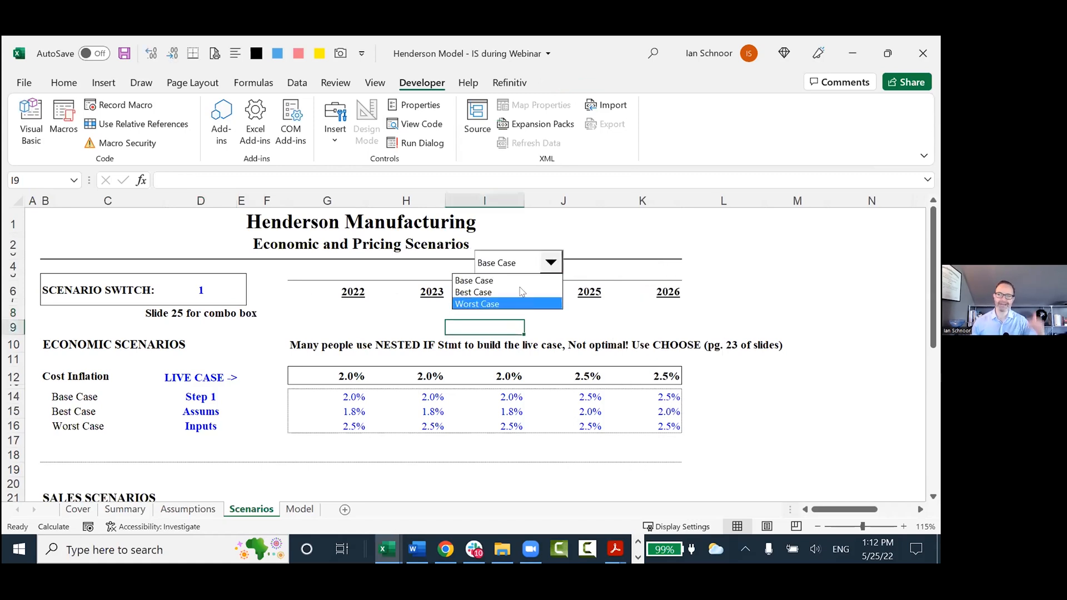
click(519, 280)
ctrl+click(517, 262)
drag(517, 262, 326, 282)
click(314, 300)
click(313, 277)
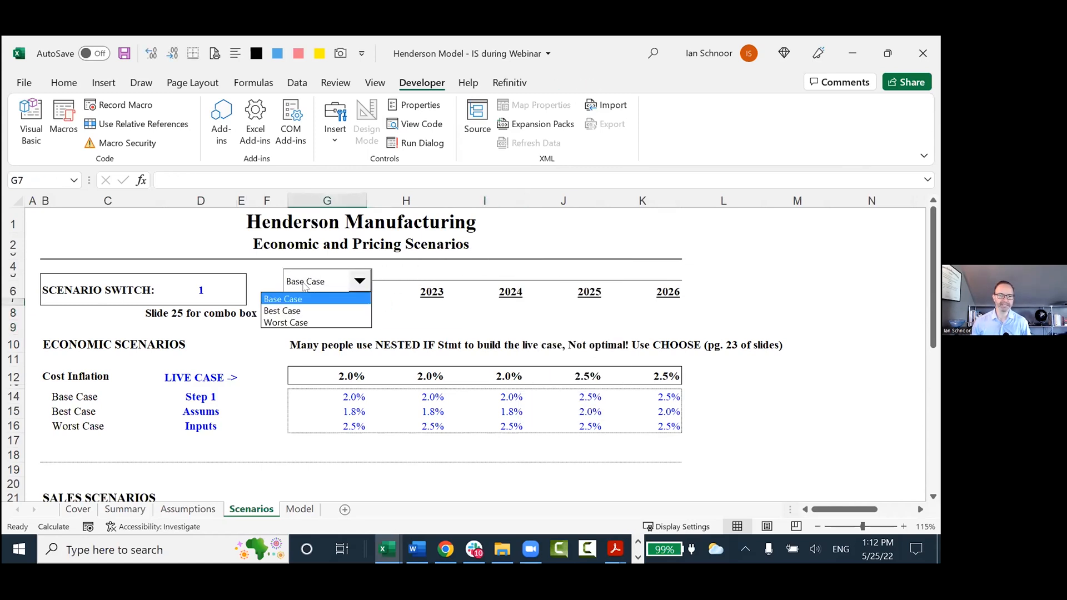
click(305, 299)
Select switch cell D6 and try Best Case and Worst Case in the combo box.
click(189, 295)
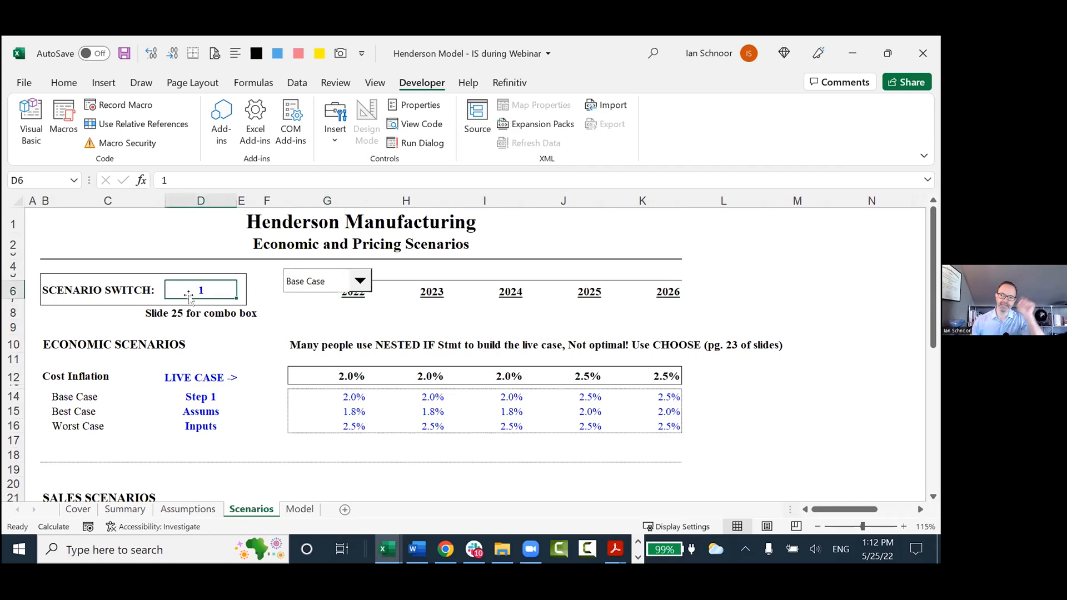
click(322, 282)
click(303, 310)
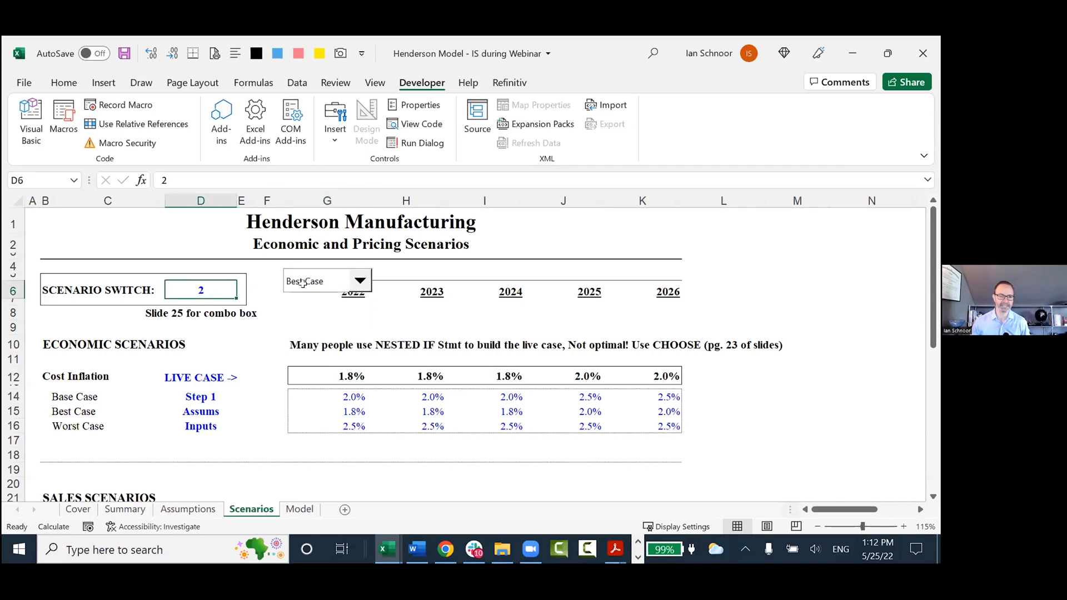
click(335, 286)
click(325, 320)
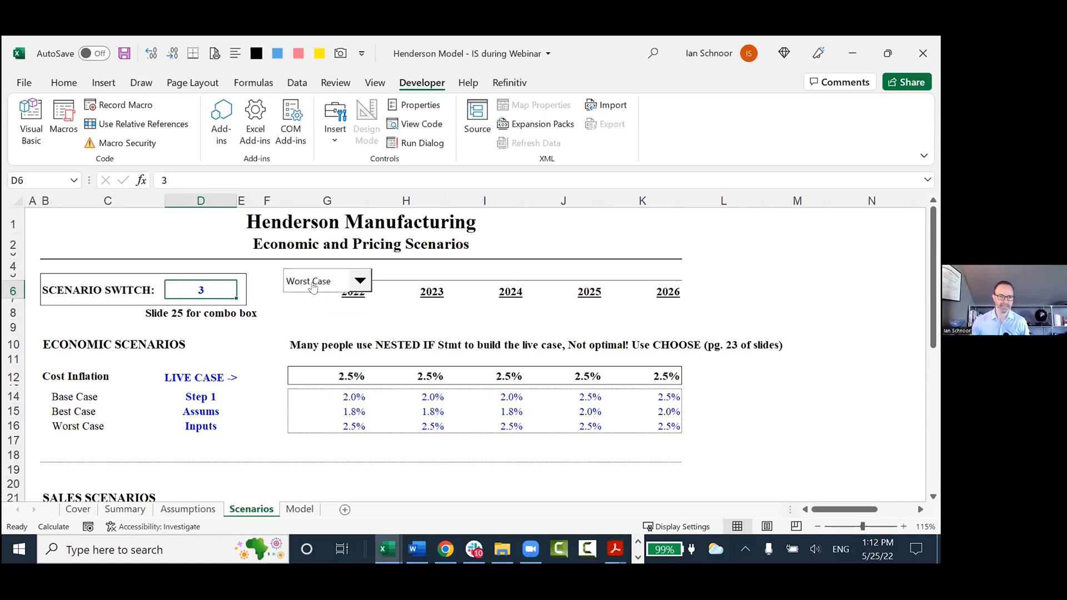
Move the combo box onto switch cell D6 so that it covers the scenario number.
right_click(313, 285)
key(Escape)
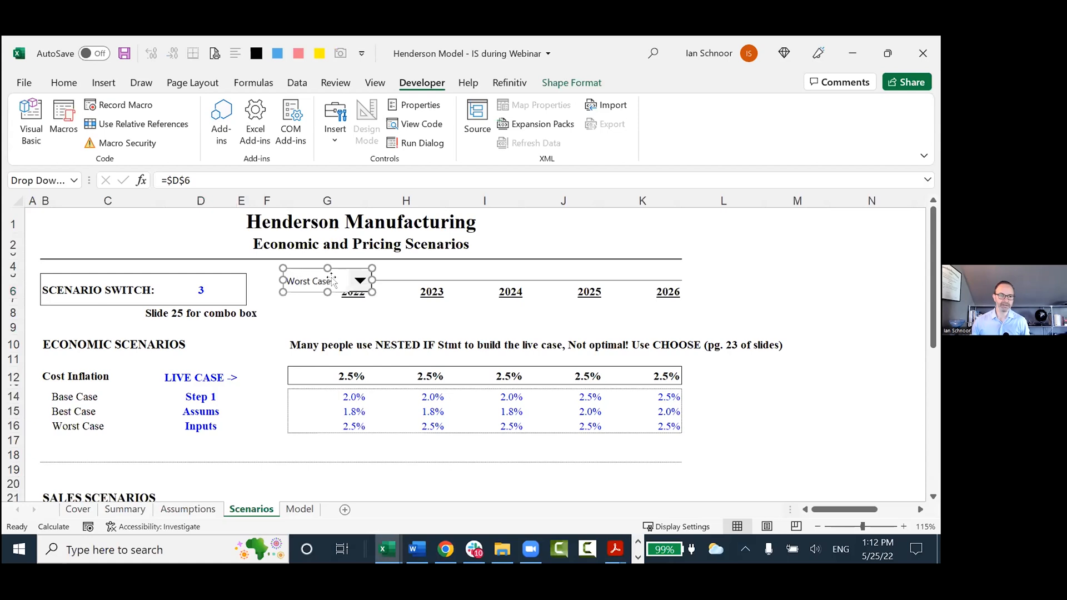
drag(330, 281, 204, 285)
click(361, 286)
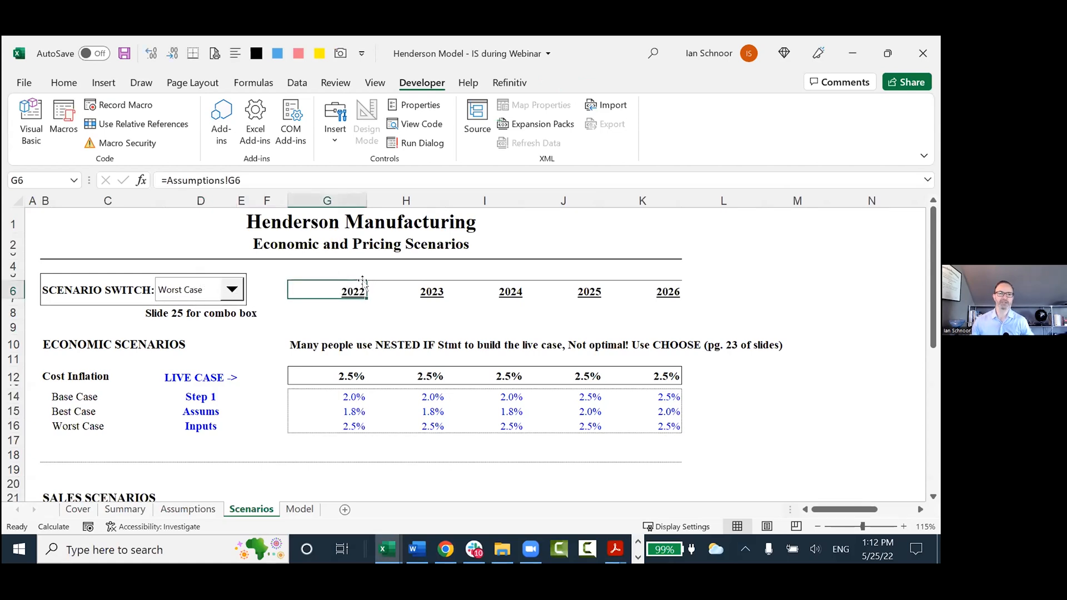
Run the combo box through Base Case, Best Case and Worst Case, and set it back to Base Case.
click(214, 296)
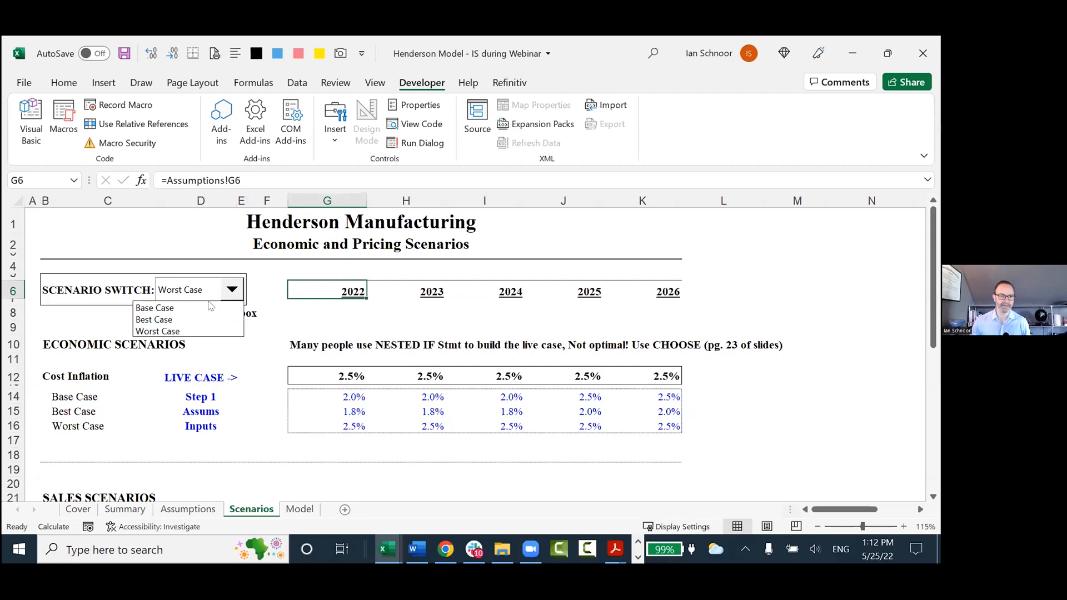
click(211, 302)
click(214, 292)
click(213, 319)
click(215, 298)
click(213, 332)
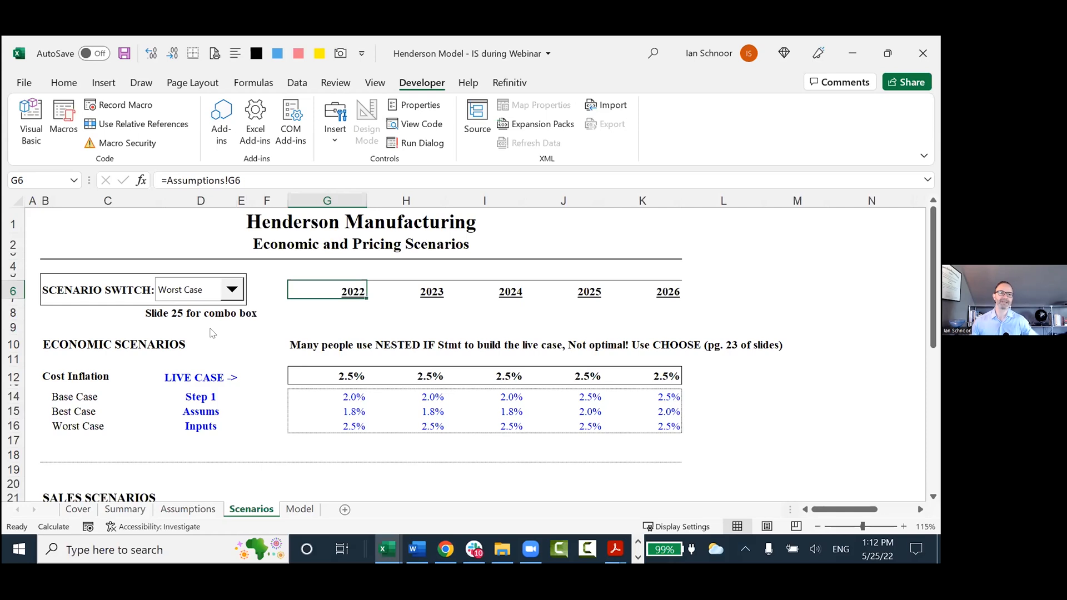
click(215, 295)
click(211, 304)
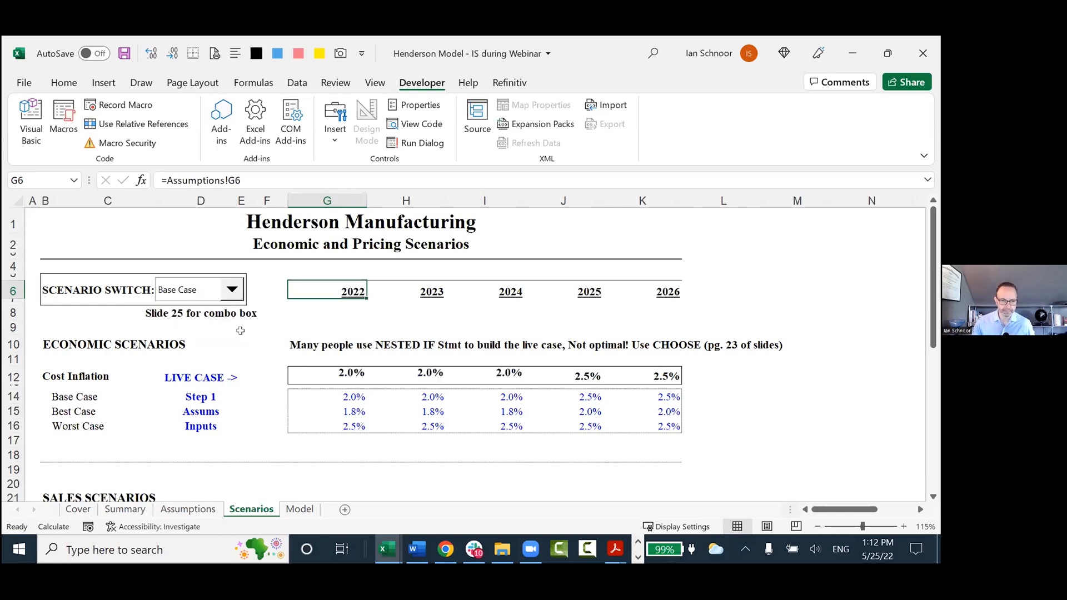
Examine the Cost Inflation assumption inputs in D14:K16, the live case row and the scenario switch.
click(260, 334)
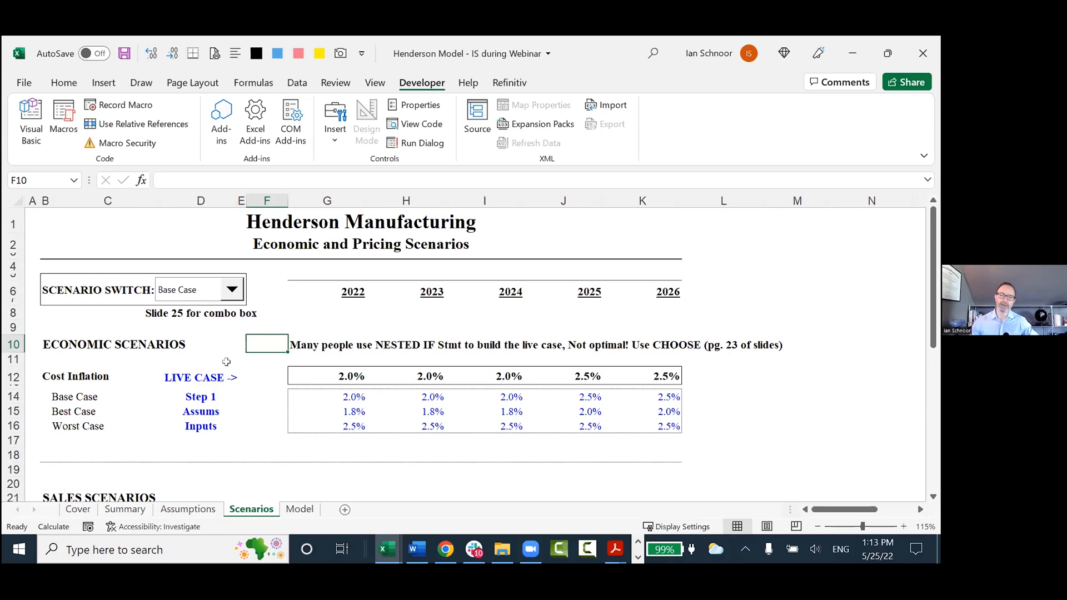
click(189, 360)
scroll(189, 362, down, 1)
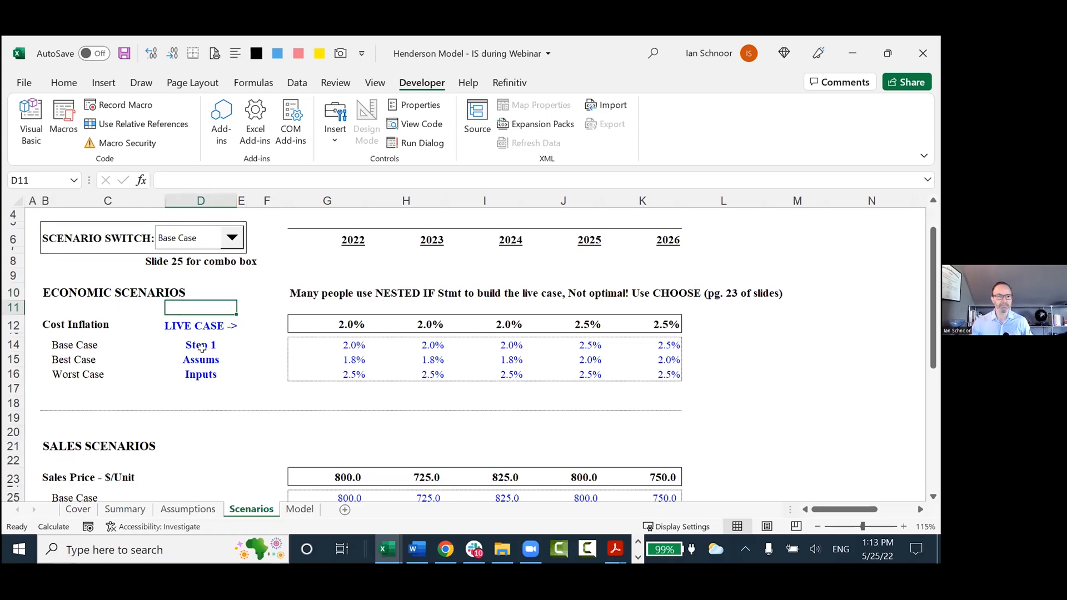
drag(188, 344, 611, 375)
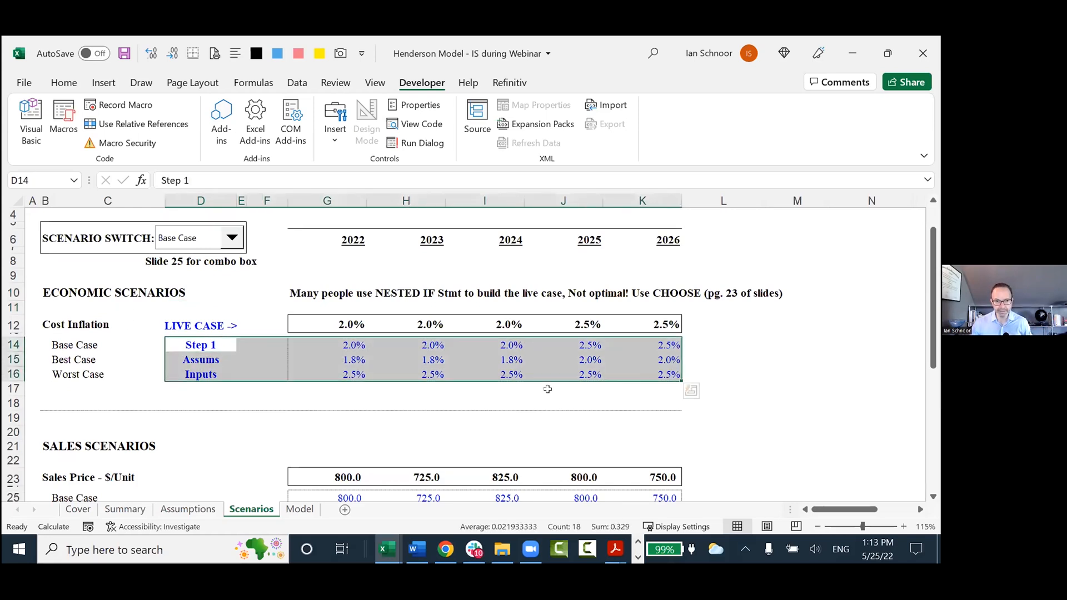
scroll(425, 386, up, 1)
drag(192, 376, 588, 370)
click(331, 369)
click(209, 290)
click(210, 290)
click(320, 309)
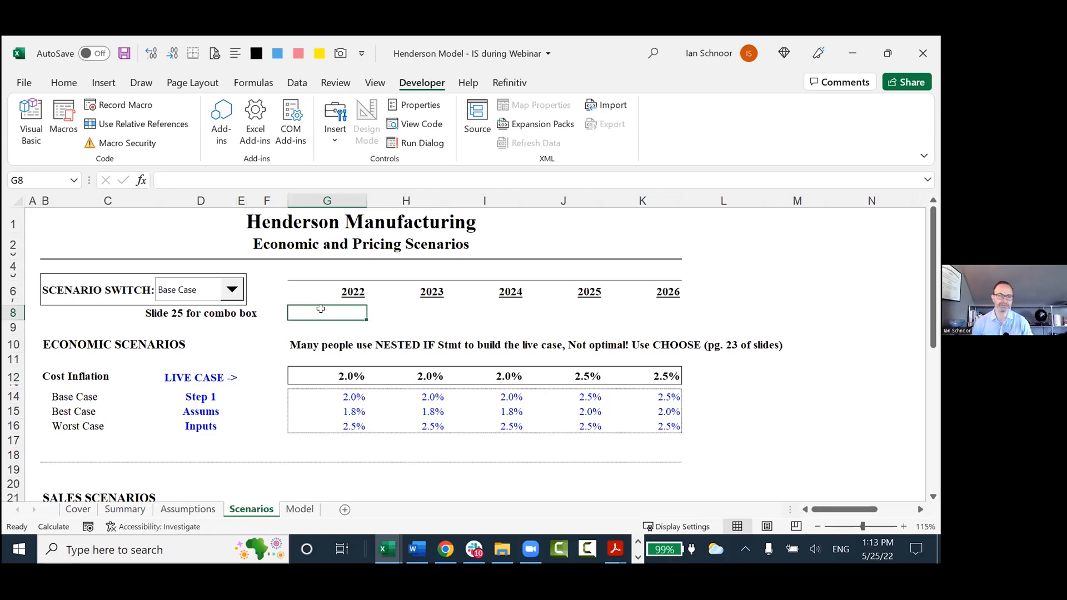
click(211, 336)
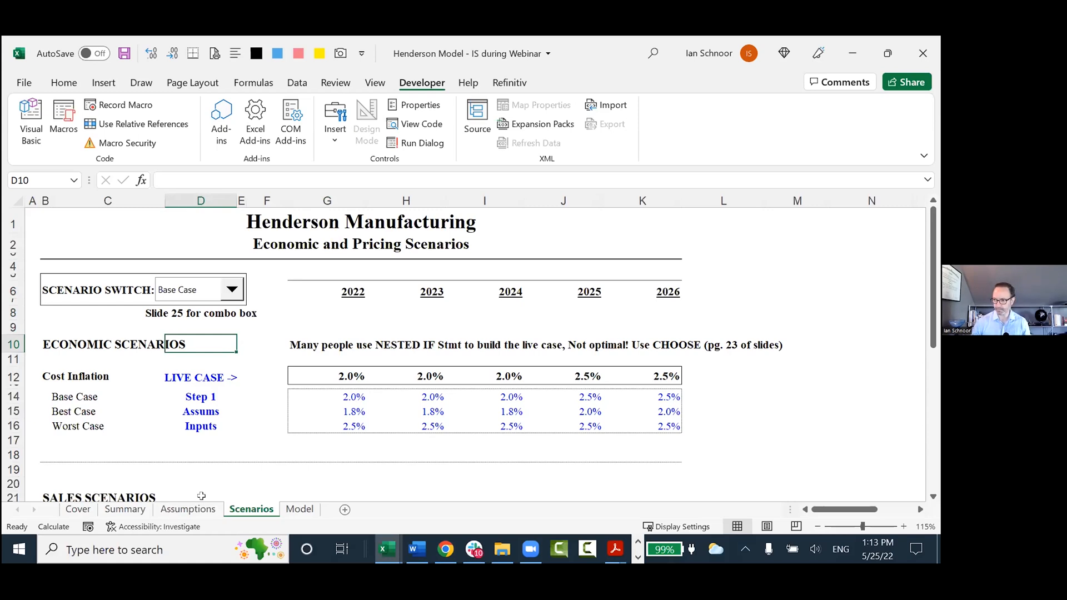
Switch to the Notes from CFA Society Boston workbook and highlight take-aways 1 to 5 on the Best Practices sheet.
key(alt+Tab)
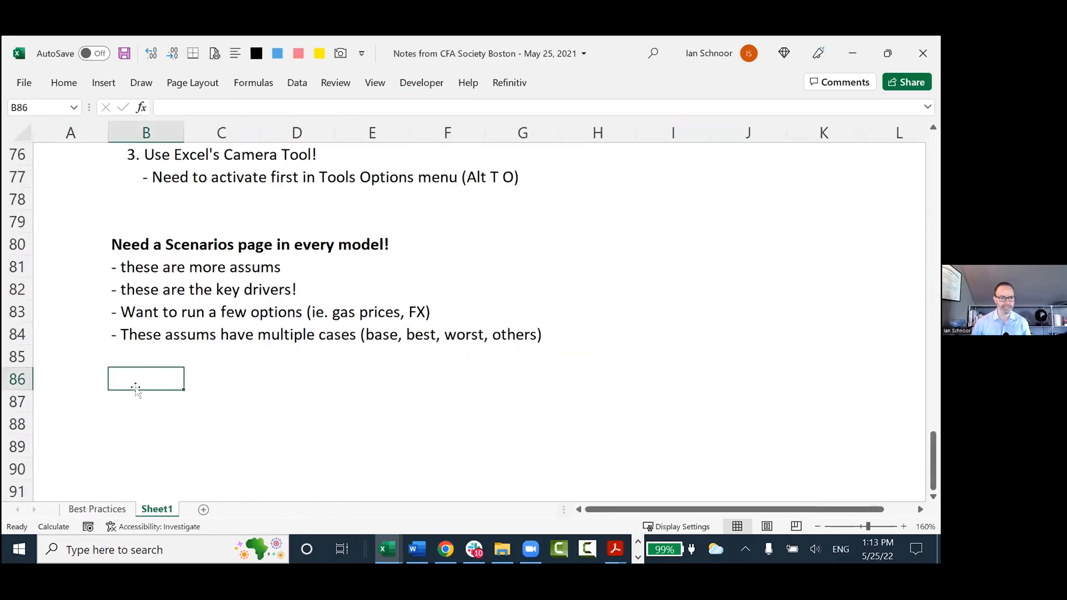
click(98, 509)
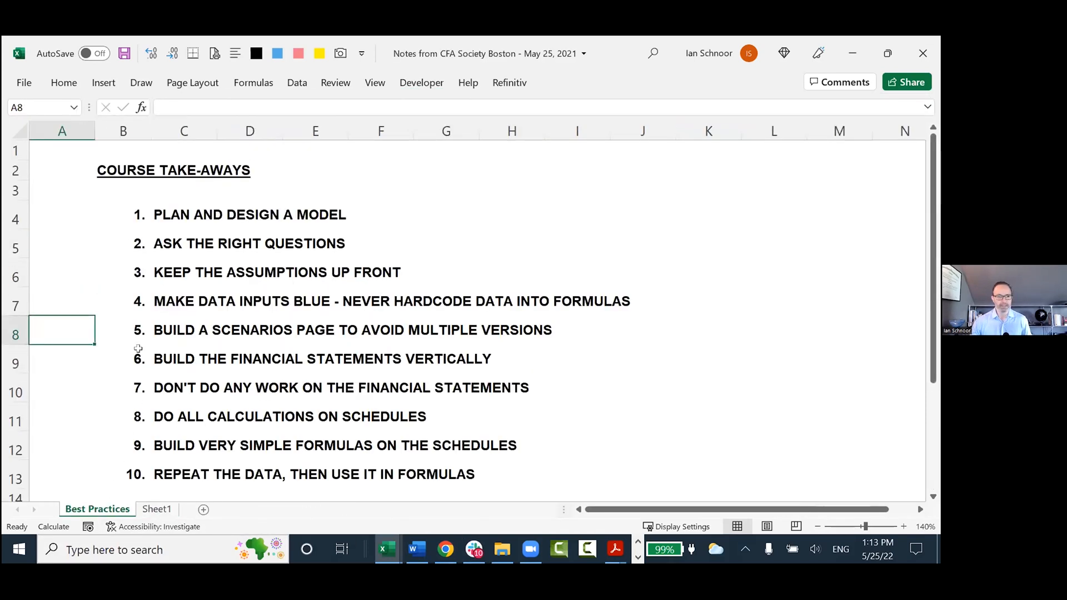
click(78, 220)
key(shift+space)
key(shift+Down)
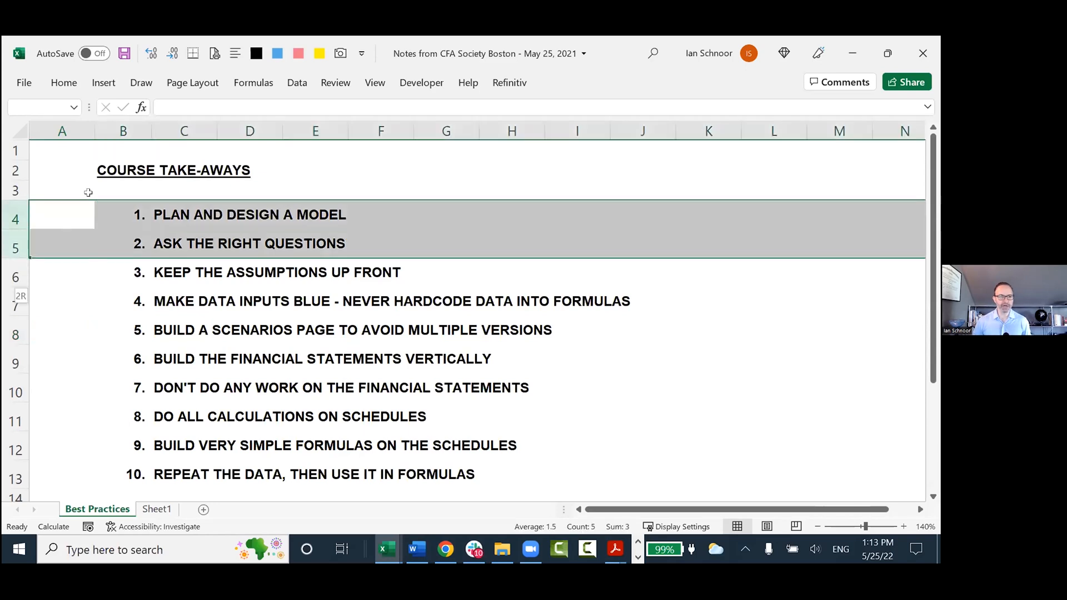
key(shift+Down)
key(shift+Down)
key(shift+Down)
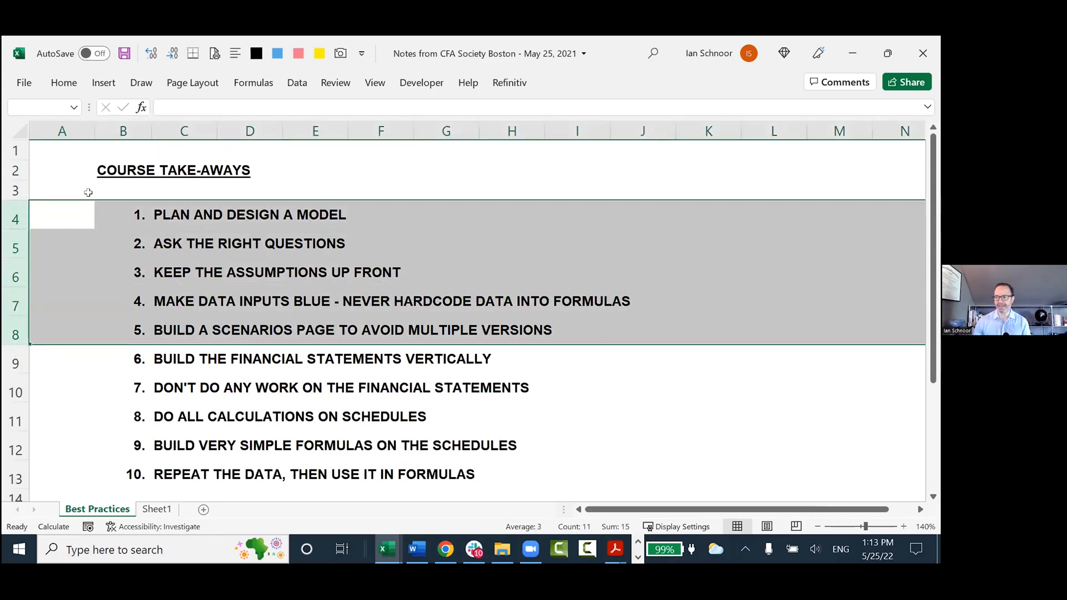
Highlight take-aways 6 to 10 in rows 9 to 13 of the Best Practices sheet.
scroll(118, 228, down, 2)
click(88, 214)
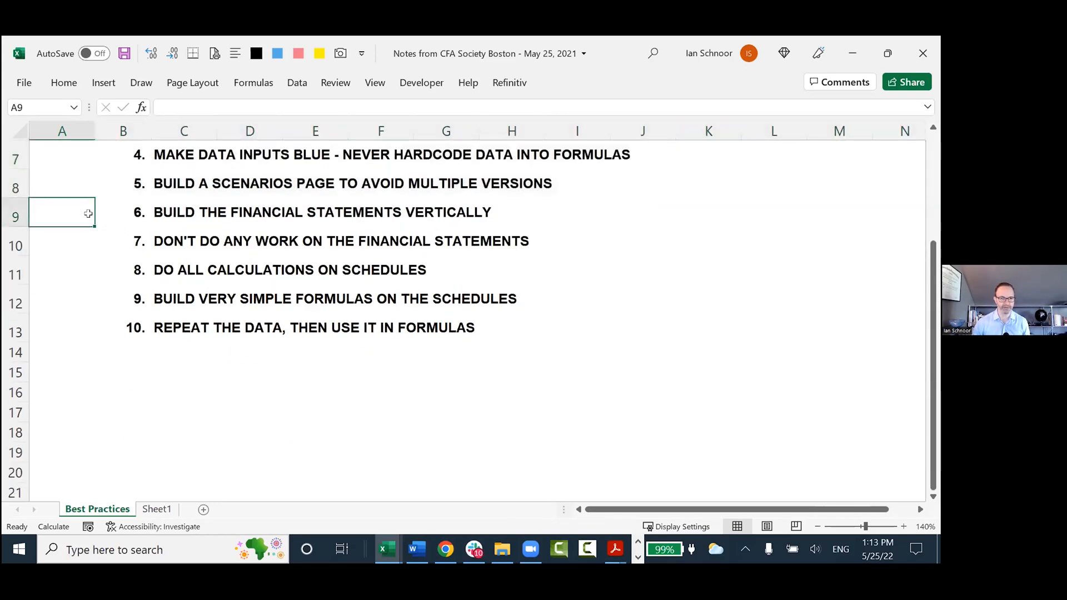
key(shift+space)
key(shift+Down)
key(shift+Down)
key(shift+Down)
key(shift+Down)
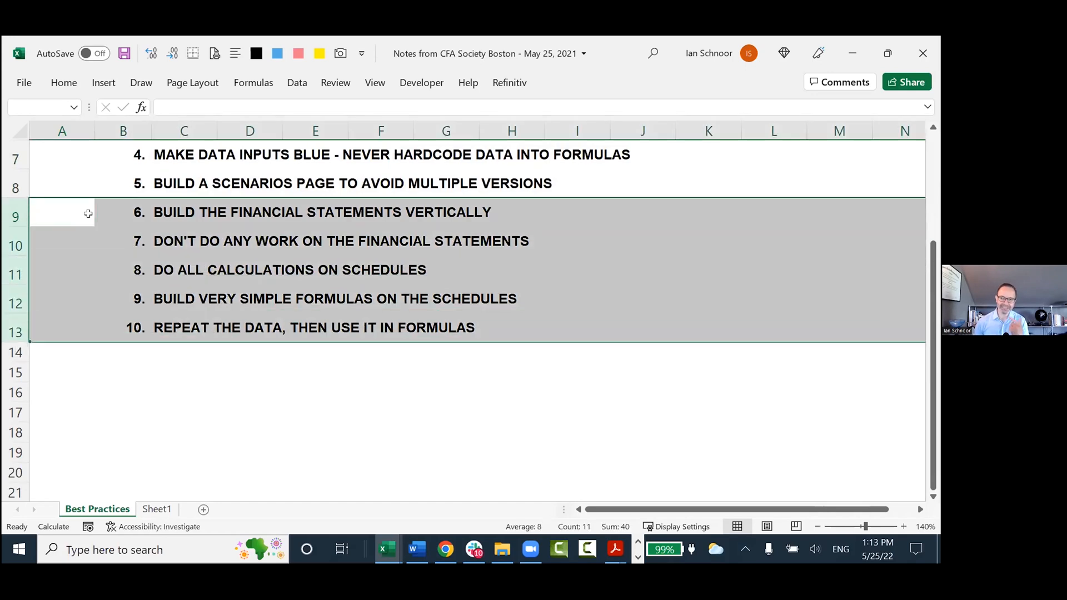
Highlight take-away 6, building the financial statements vertically, in row 9 of the Best Practices sheet.
click(88, 214)
key(shift+space)
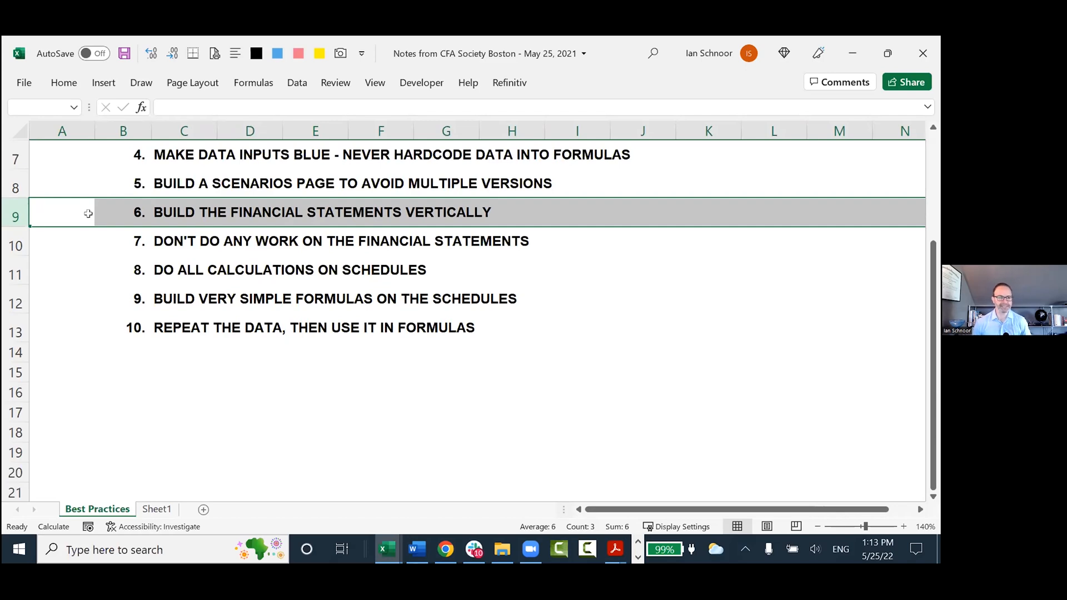
key(alt+Tab)
key(alt+Tab)
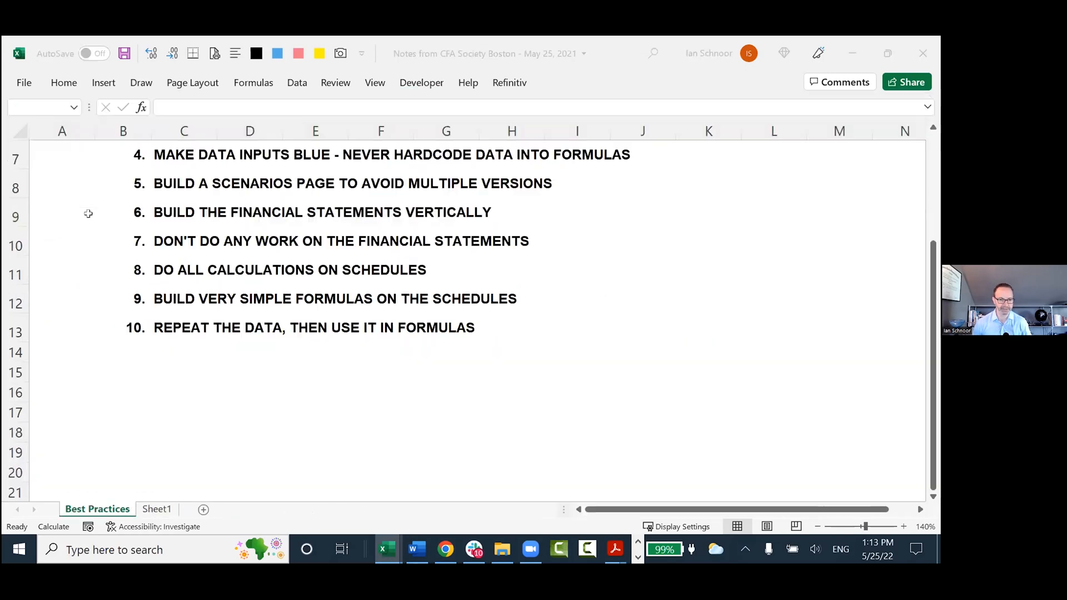
Highlight the vertical and horizontal model-building styles in rows 36 and 37 of Sheet1.
key(ctrl+Page_Down)
scroll(93, 269, up, 6)
scroll(94, 271, up, 10)
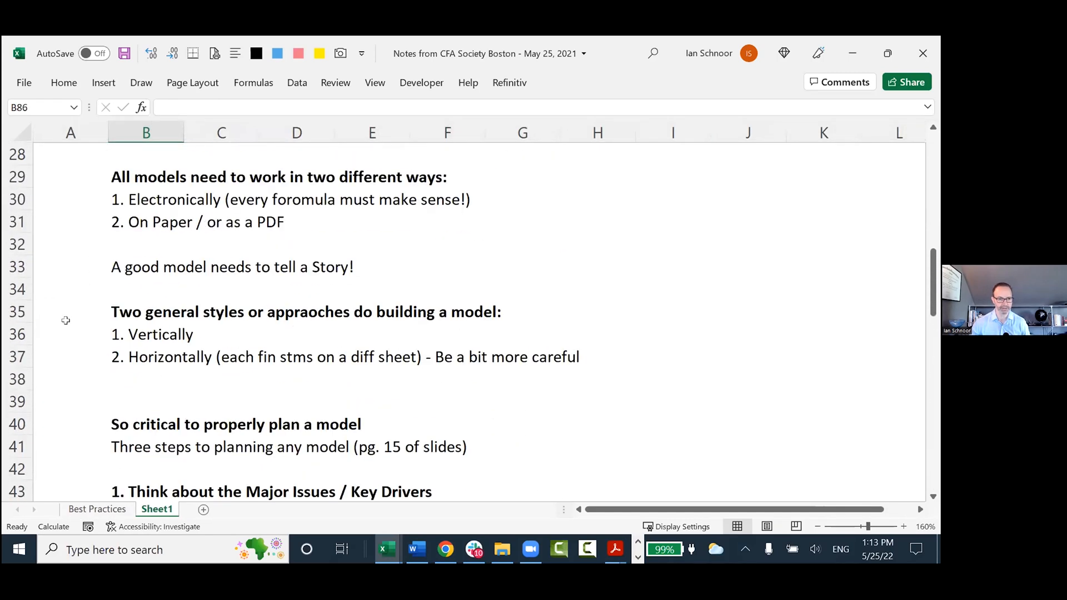
drag(38, 326, 633, 364)
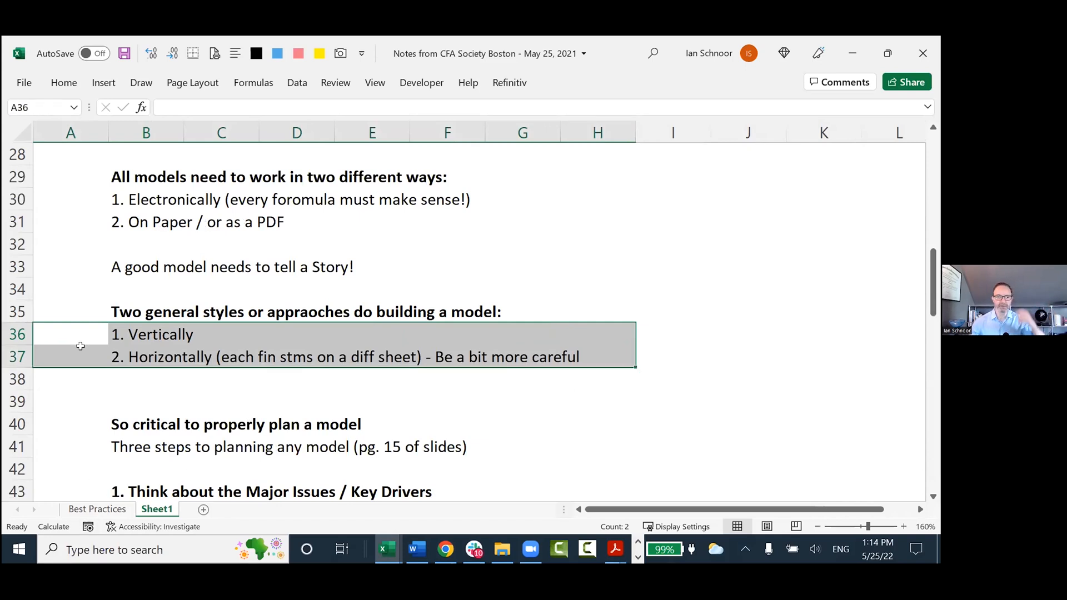
click(80, 327)
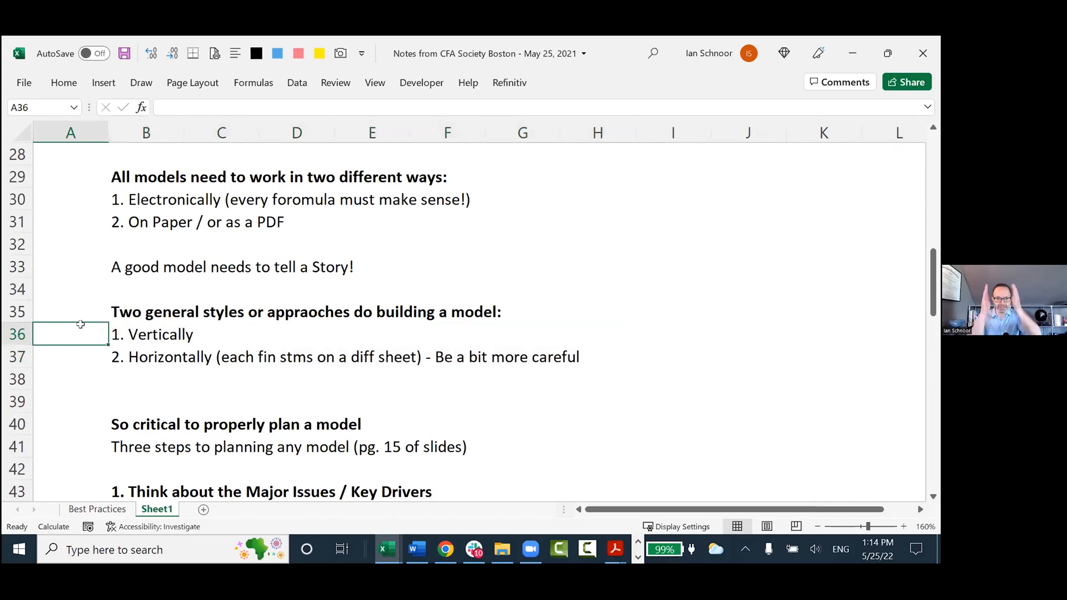
Switch to the Henderson Model workbook, go to cell A1 of the Model sheet and collapse the ribbon.
key(alt+Tab)
click(300, 509)
click(340, 384)
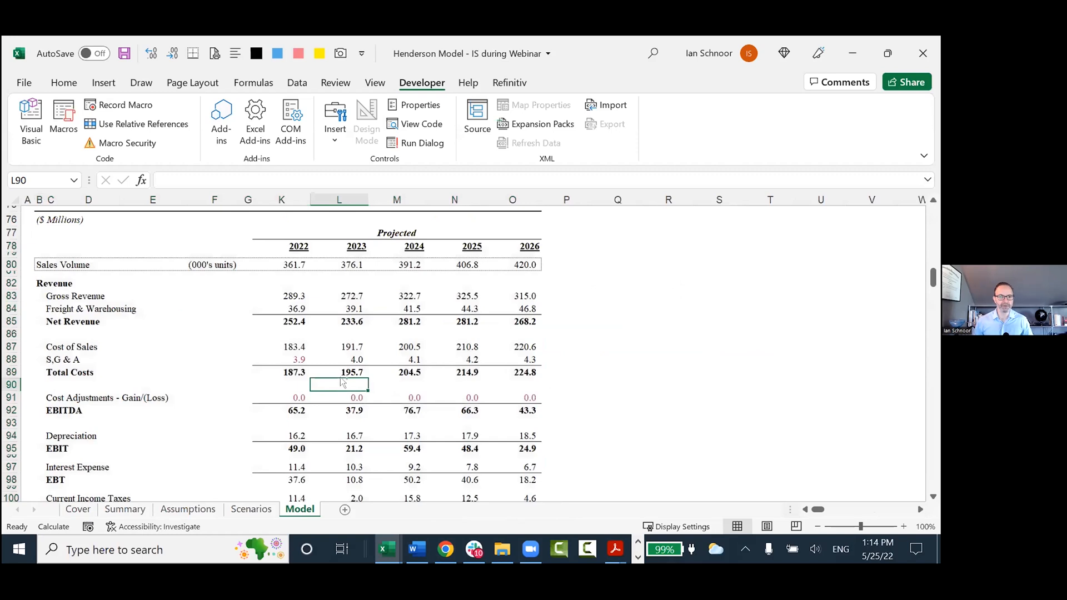
key(ctrl+Home)
ctrl+scroll(338, 363, up, 2)
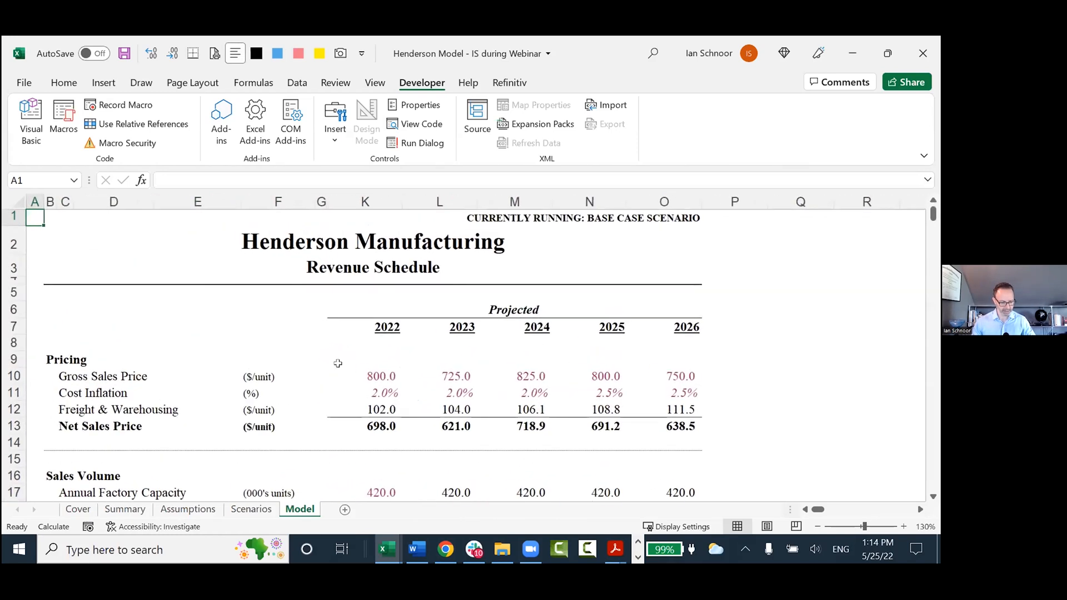
key(ctrl+F1)
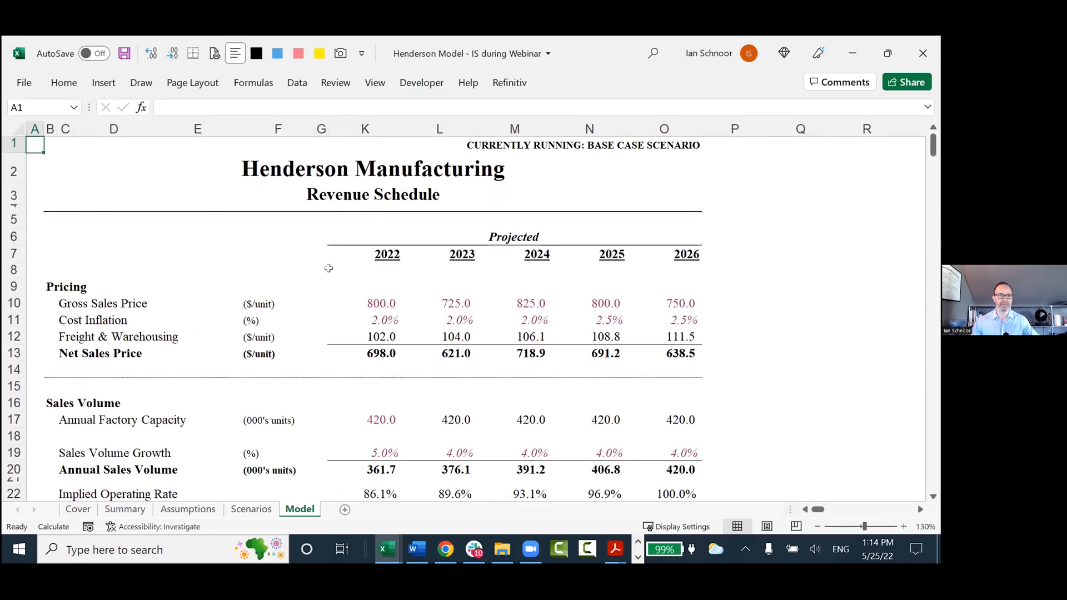
Unhide the historical-year columns H to J between columns F and K of the Model sheet.
scroll(328, 266, down, 1)
click(287, 184)
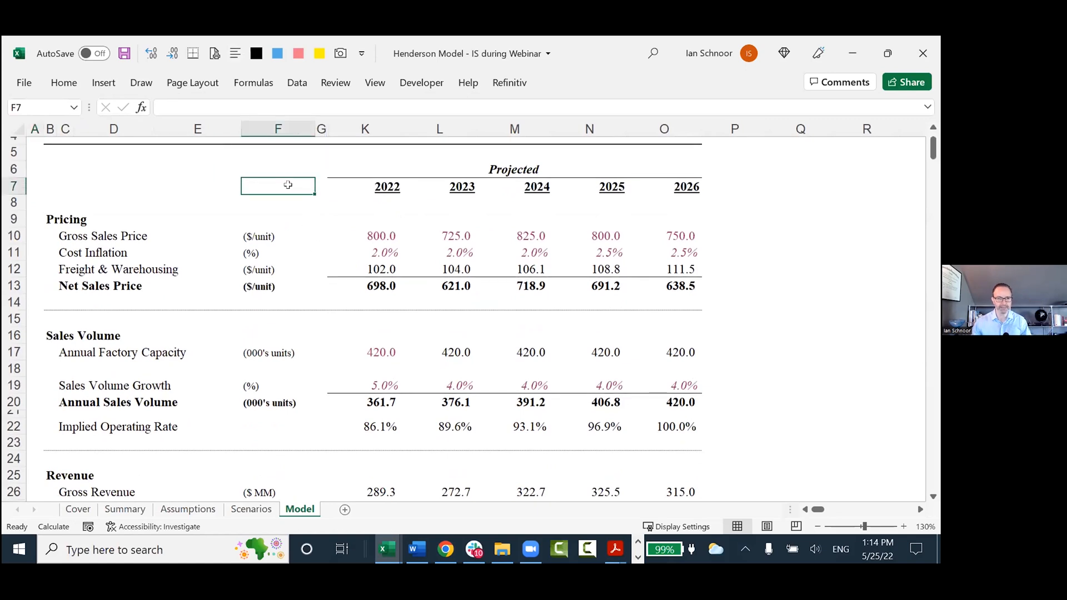
key(ctrl+space)
key(shift+Right)
key(shift+Right)
key(alt+h)
key(o)
key(u)
key(l)
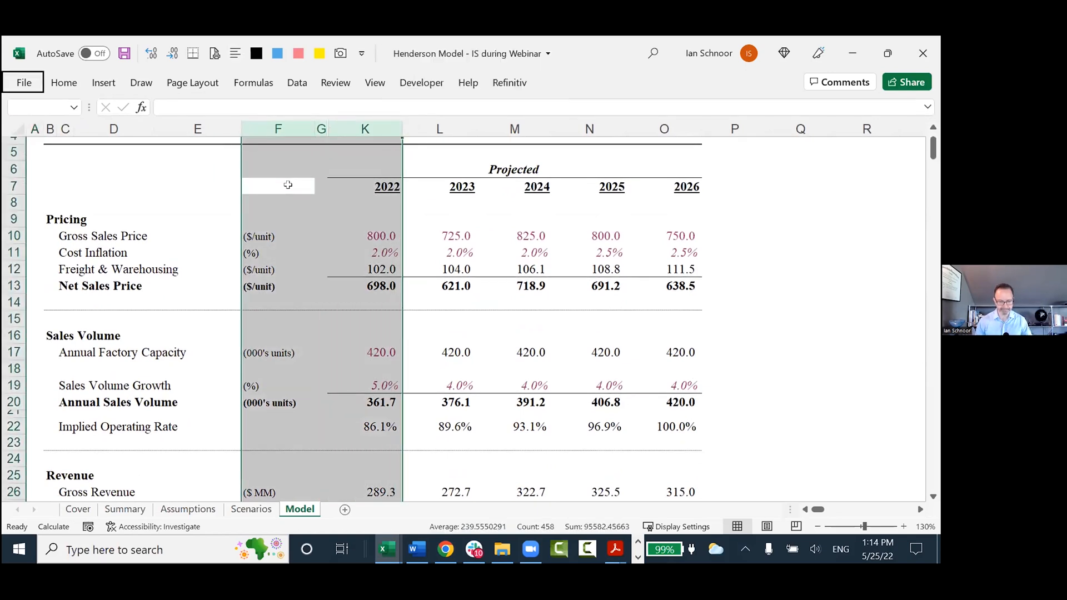
Set the Model sheet's zoom to 120%.
click(367, 283)
key(alt+w)
text(q)
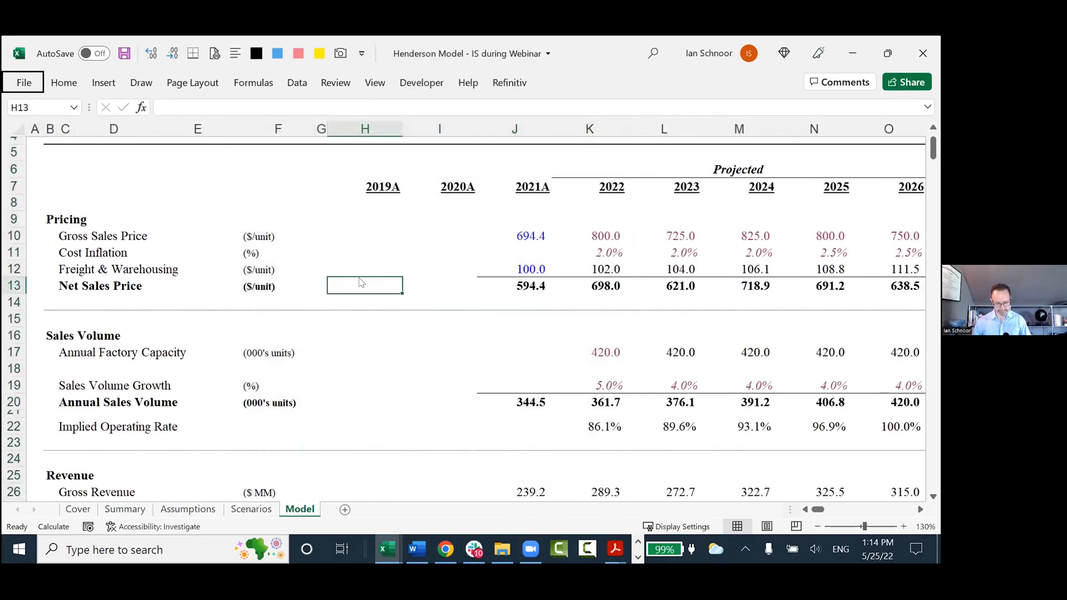
text(120)
key(Return)
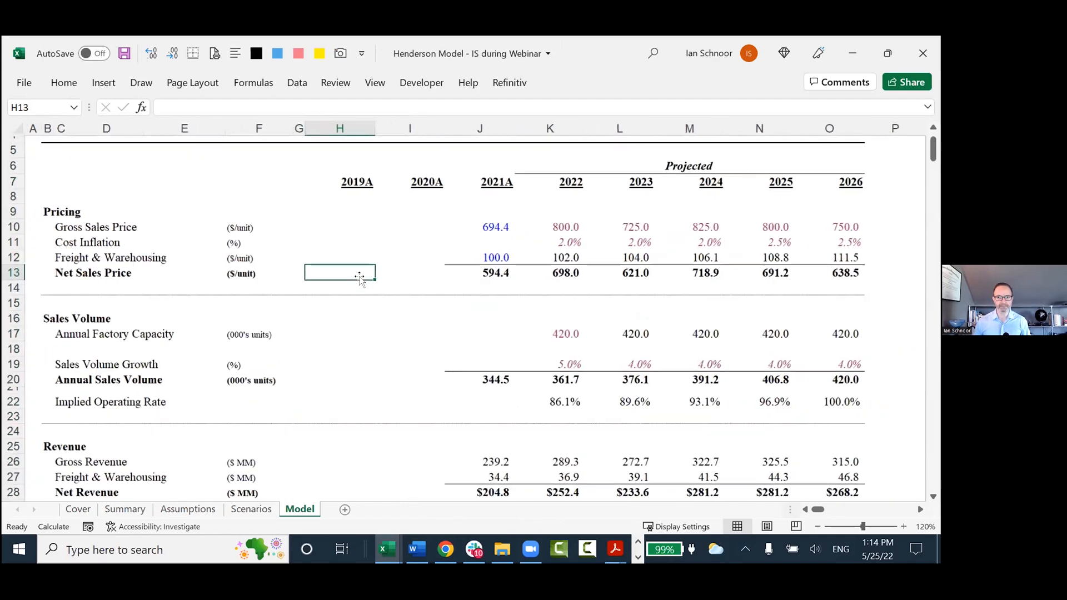
Review the vertically stacked Costs of Production, Income Statement and Cash Flow Statement, ending at the first year heading in H119.
scroll(330, 300, down, 10)
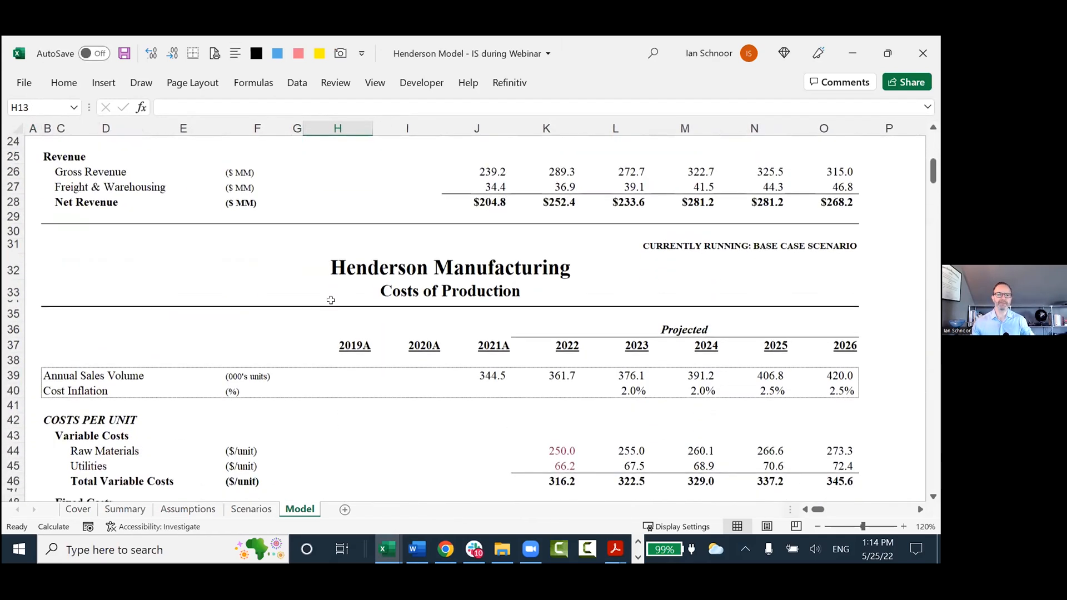
scroll(331, 300, up, 2)
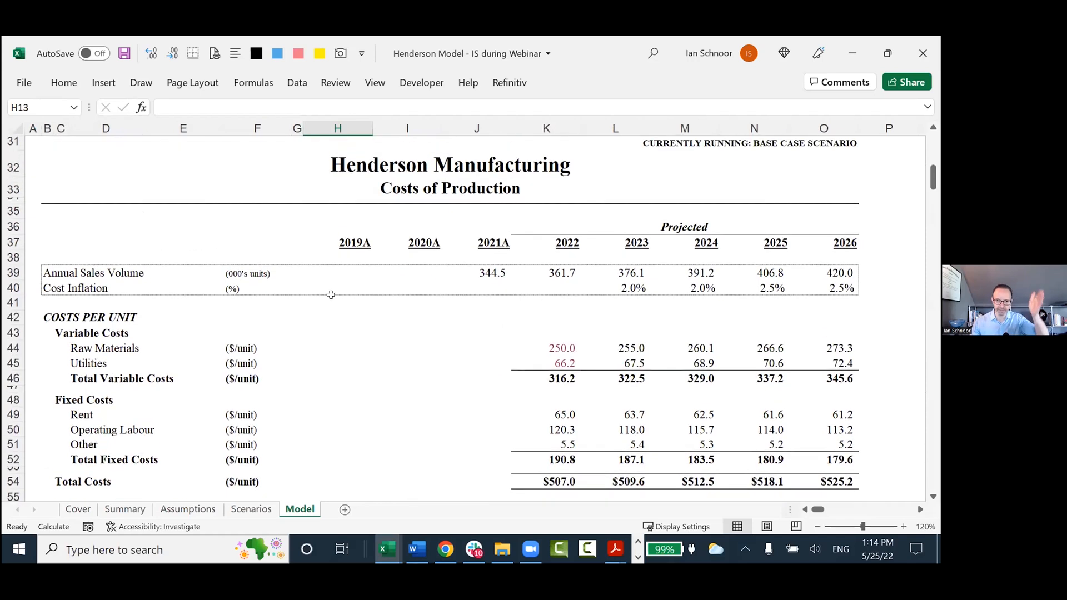
scroll(331, 301, down, 11)
scroll(330, 300, down, 1)
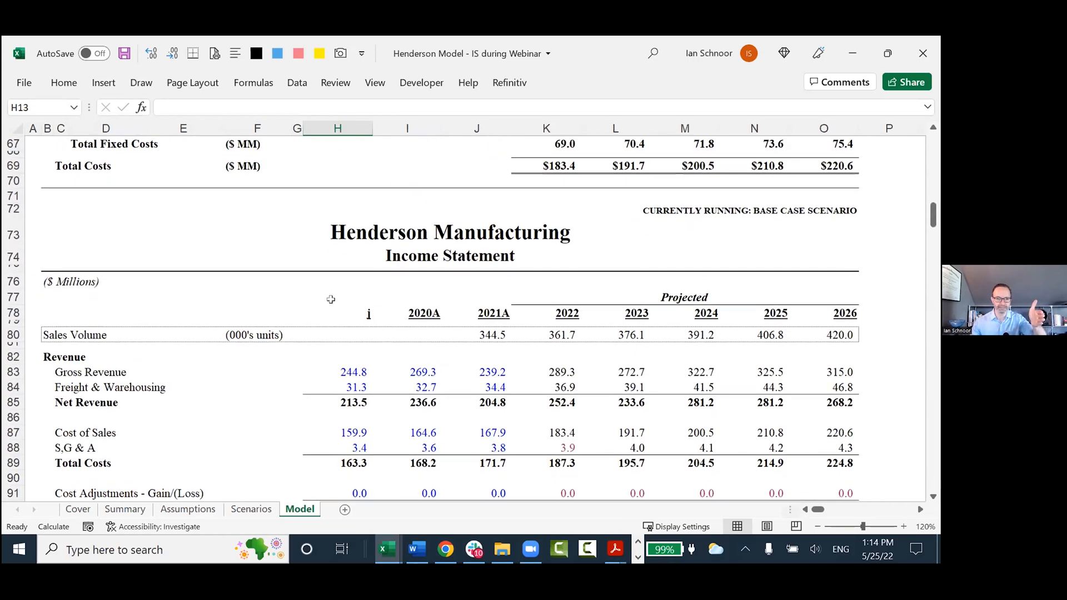
scroll(331, 301, down, 12)
scroll(331, 302, down, 3)
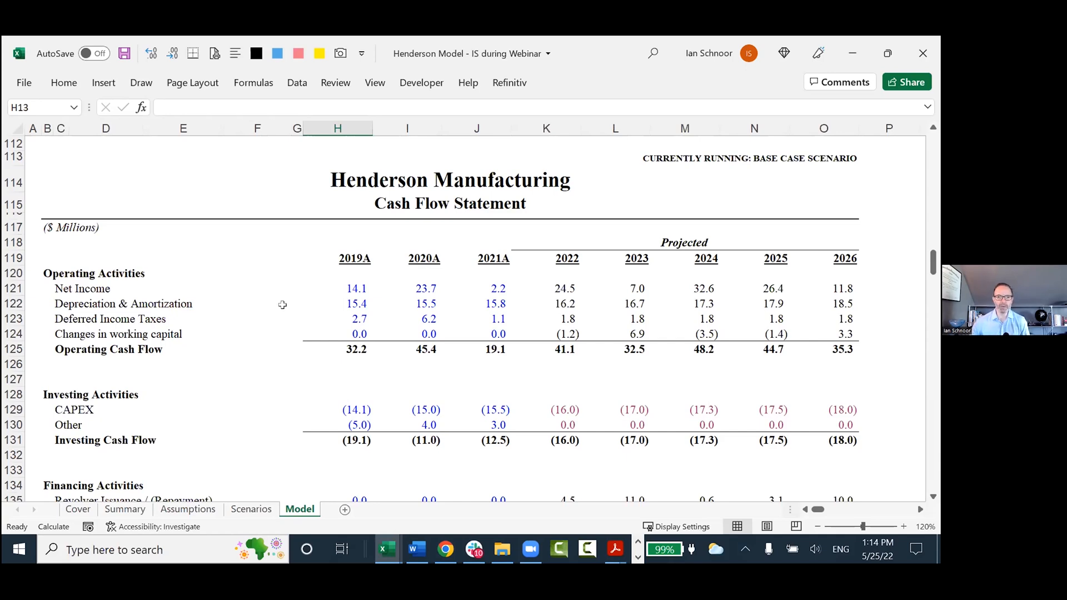
click(318, 263)
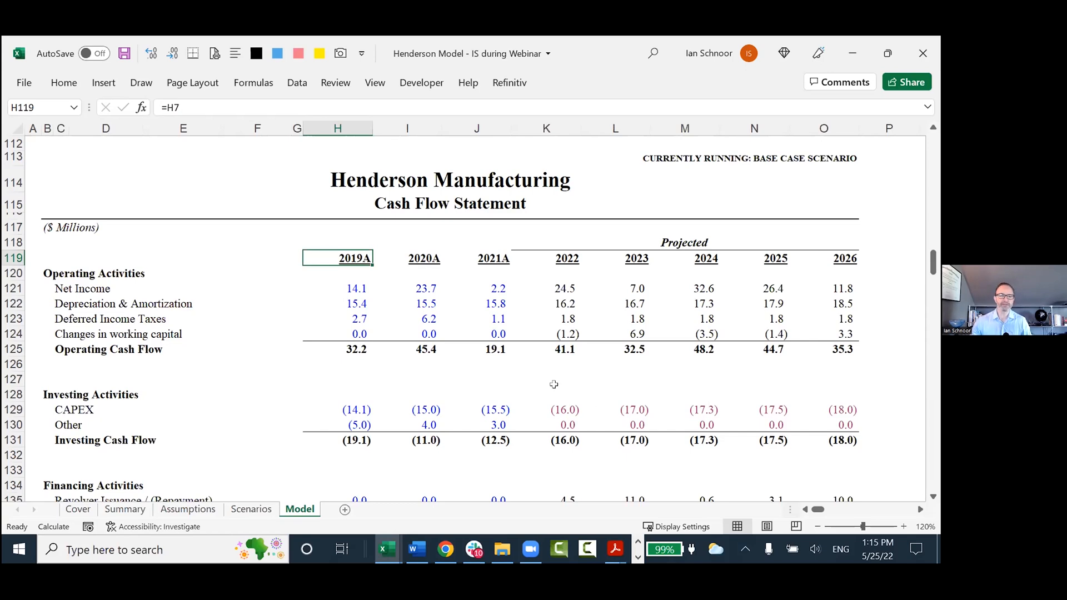
Highlight the revenue lines starting in row 83 and the Net Income row 104 of the Income Statement.
scroll(594, 384, up, 4)
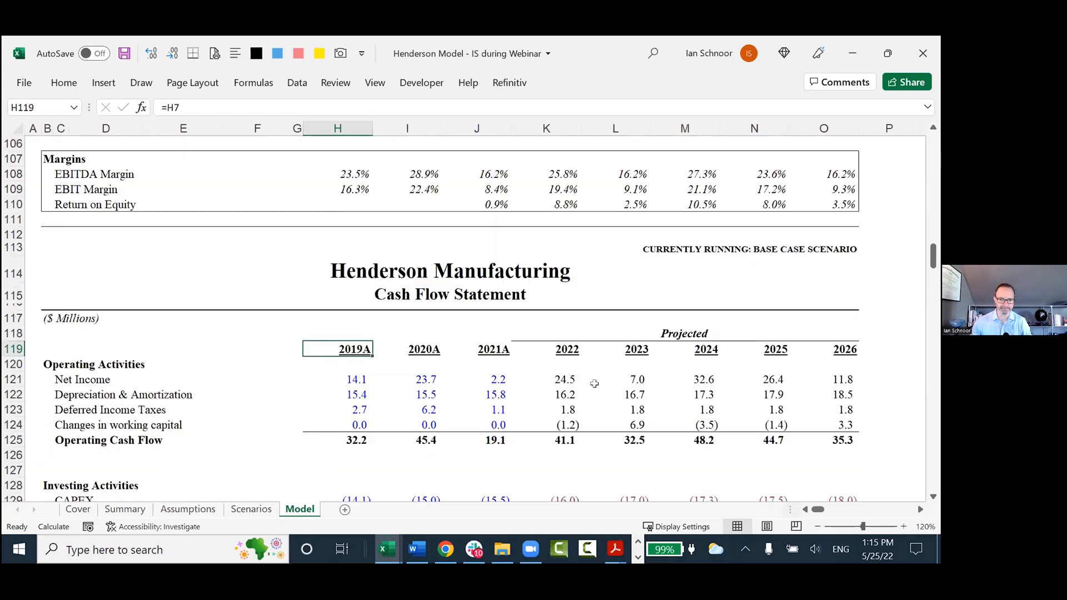
scroll(594, 384, down, 3)
scroll(589, 389, up, 13)
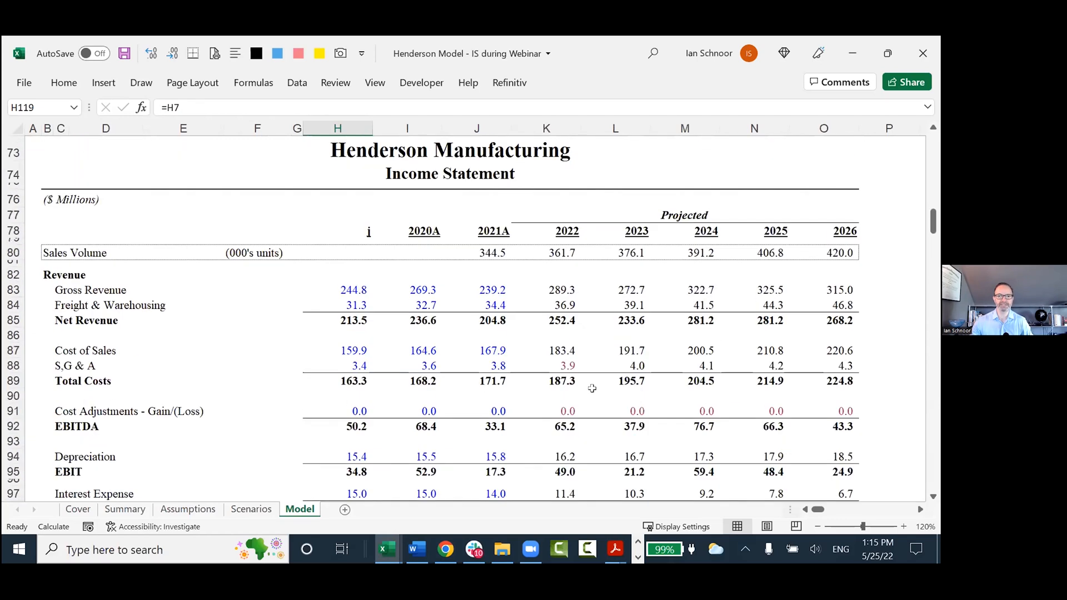
scroll(581, 395, down, 1)
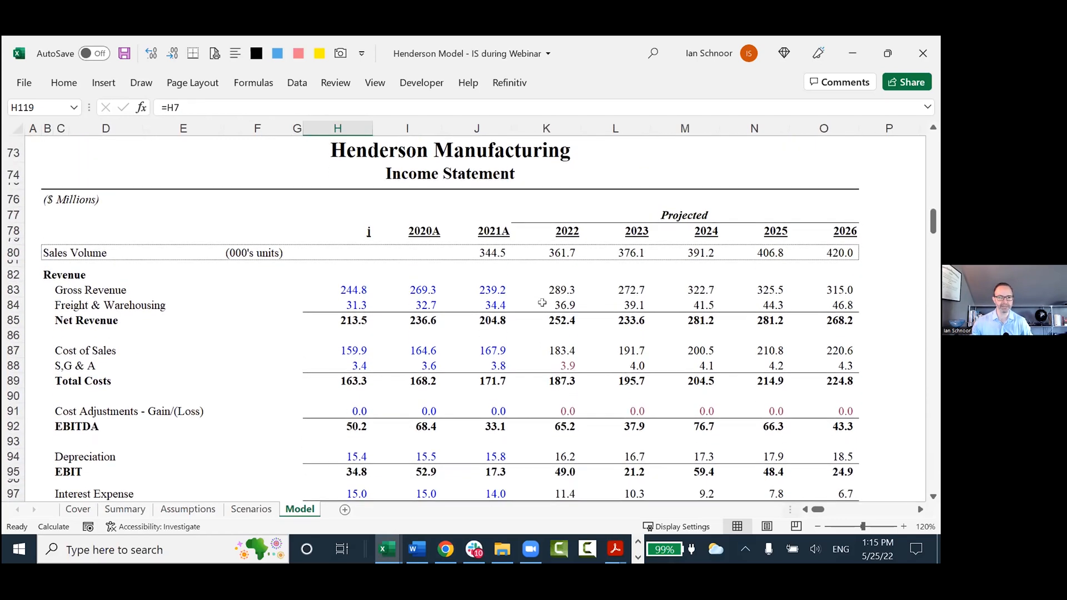
drag(34, 289, 820, 338)
scroll(819, 338, down, 4)
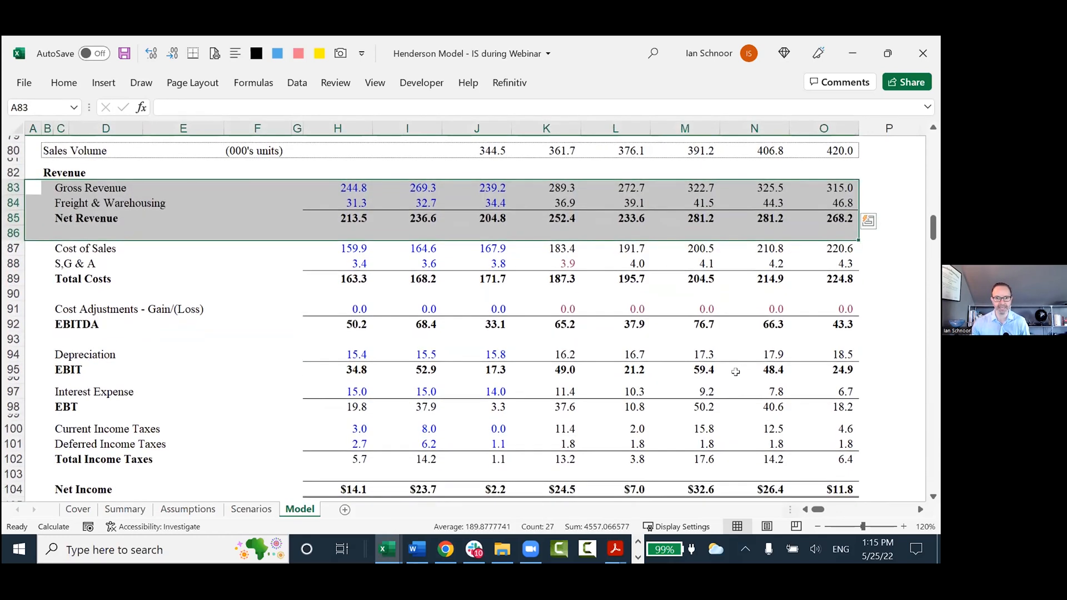
drag(37, 413, 916, 428)
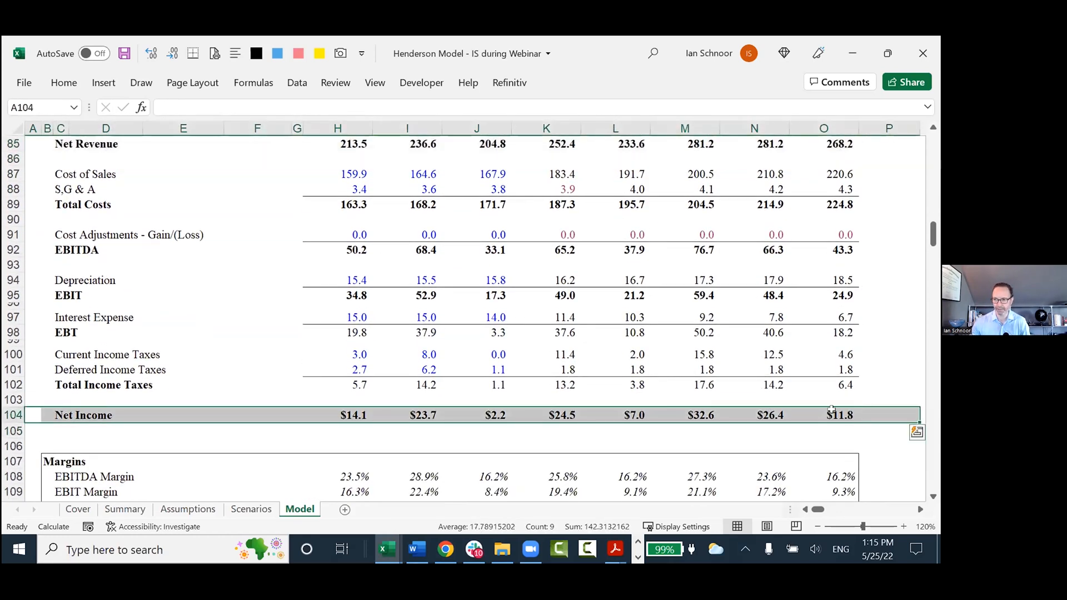
click(570, 432)
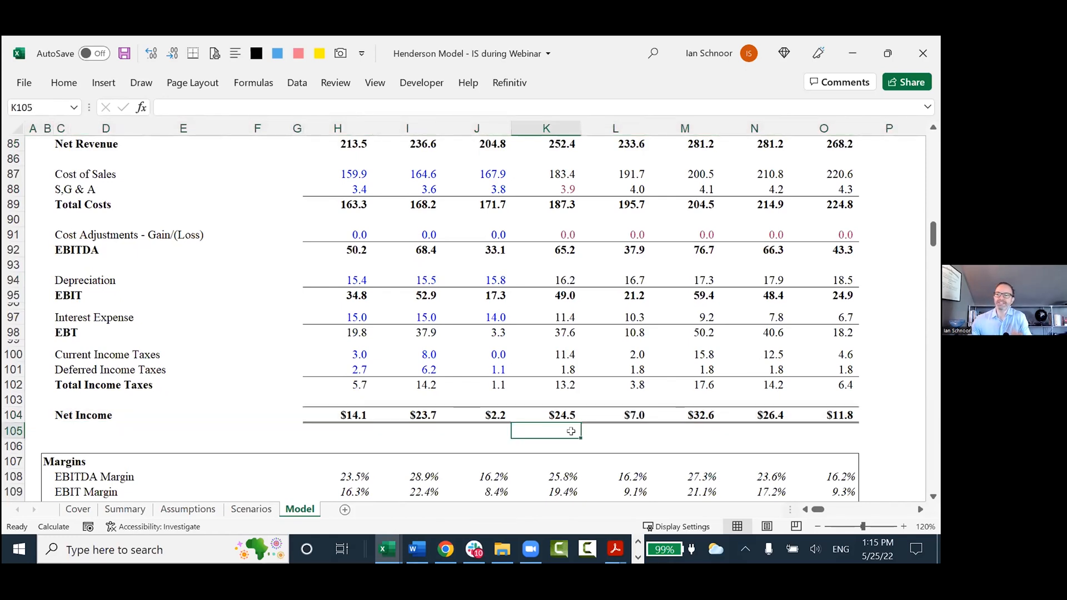
Inspect the formula behind the 2022 Net Income in K121 of the Cash Flow Statement.
scroll(571, 431, down, 6)
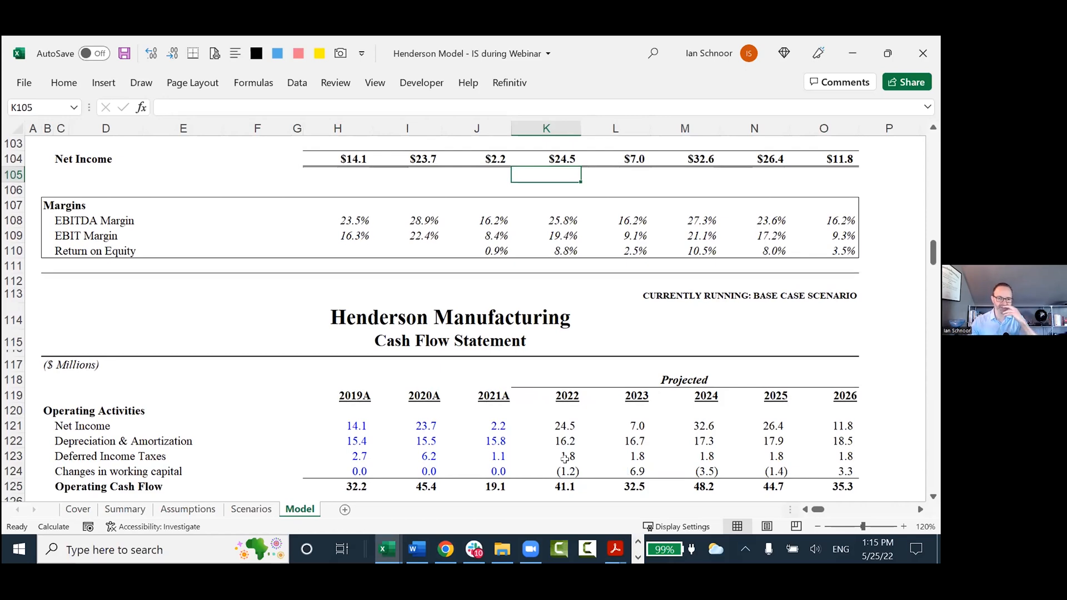
drag(40, 425, 356, 425)
click(546, 425)
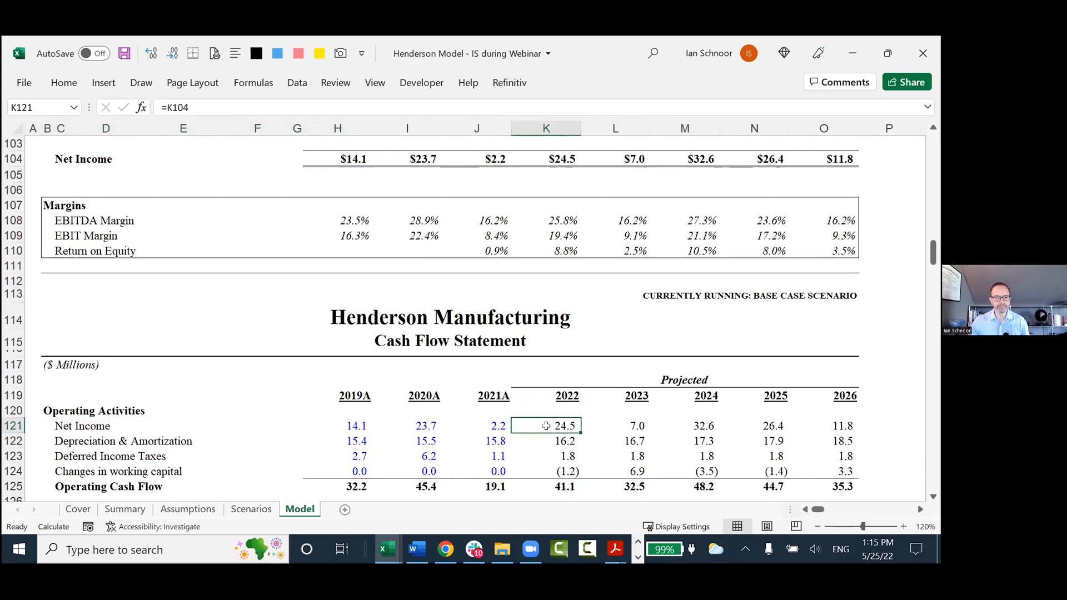
key(F2)
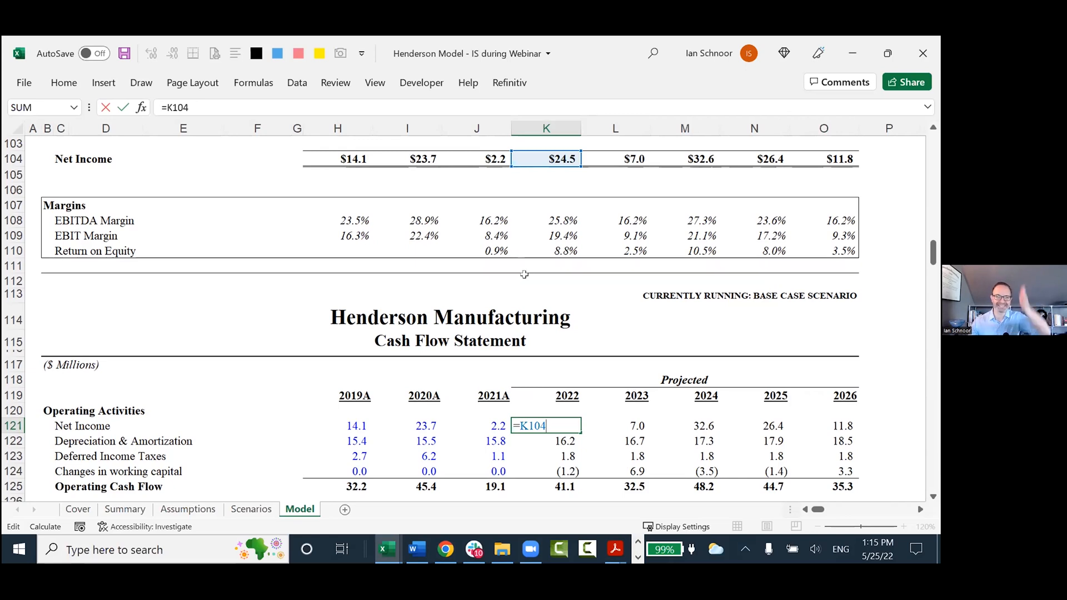
key(ctrl+Return)
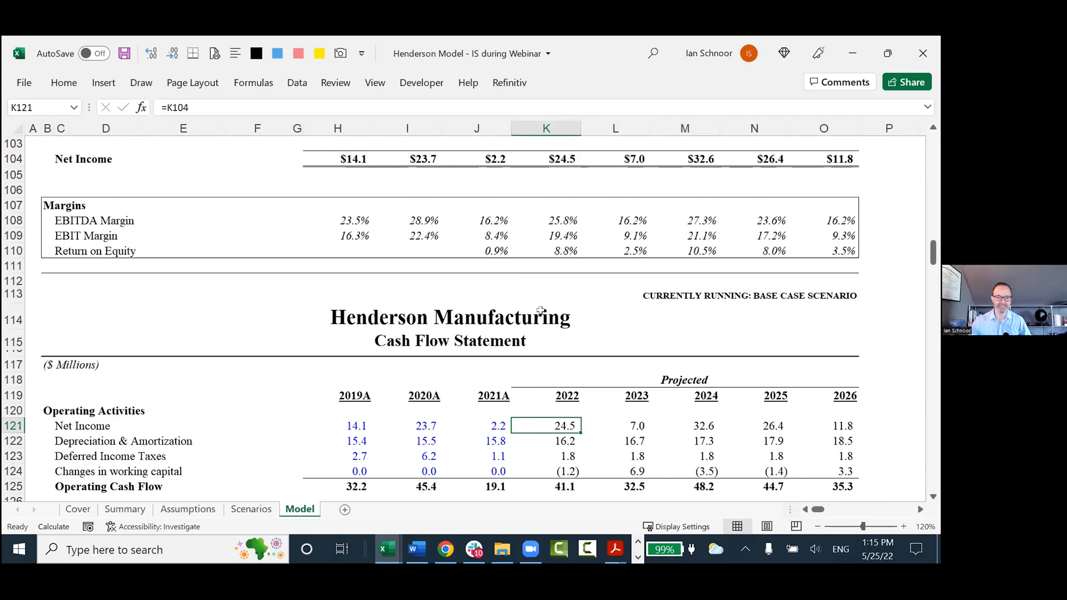
Trace the 2022 Depreciation & Amortization formula in K122 to its source on the Income Statement.
click(519, 443)
double_click(519, 441)
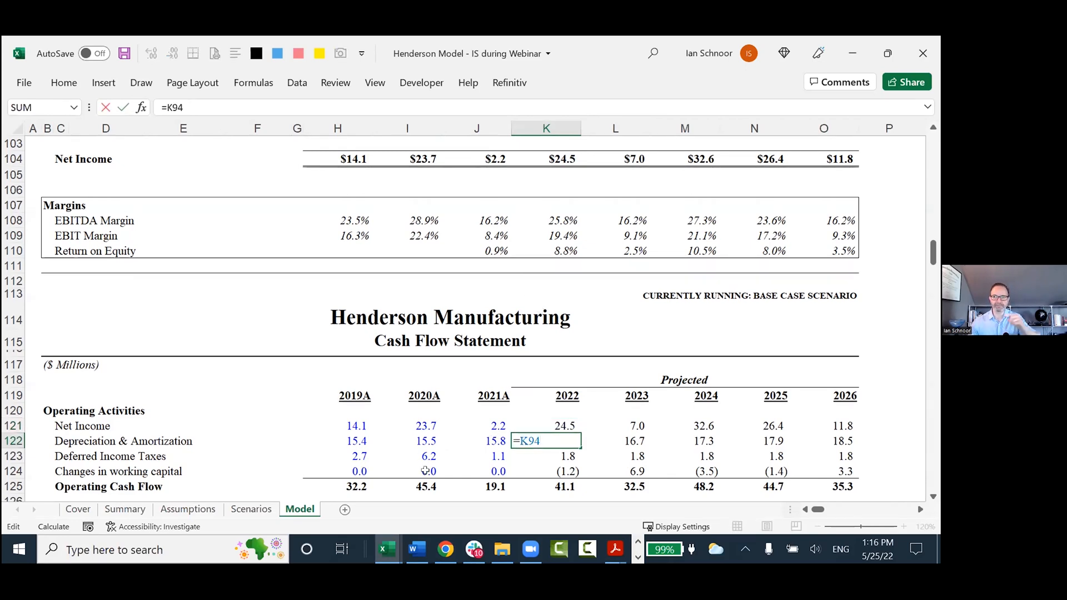
scroll(421, 471, up, 4)
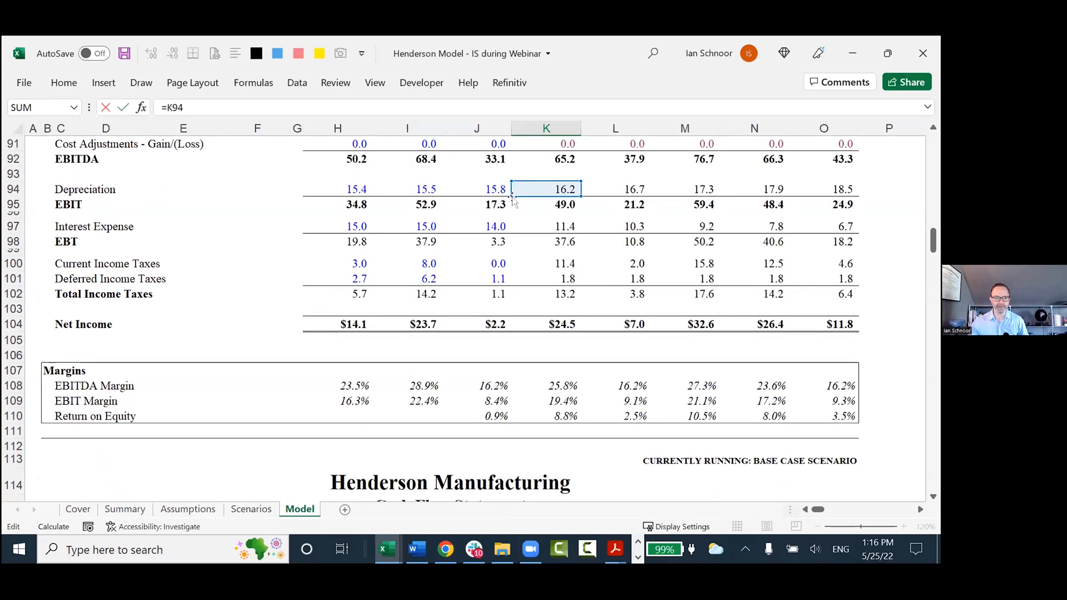
scroll(515, 247, down, 3)
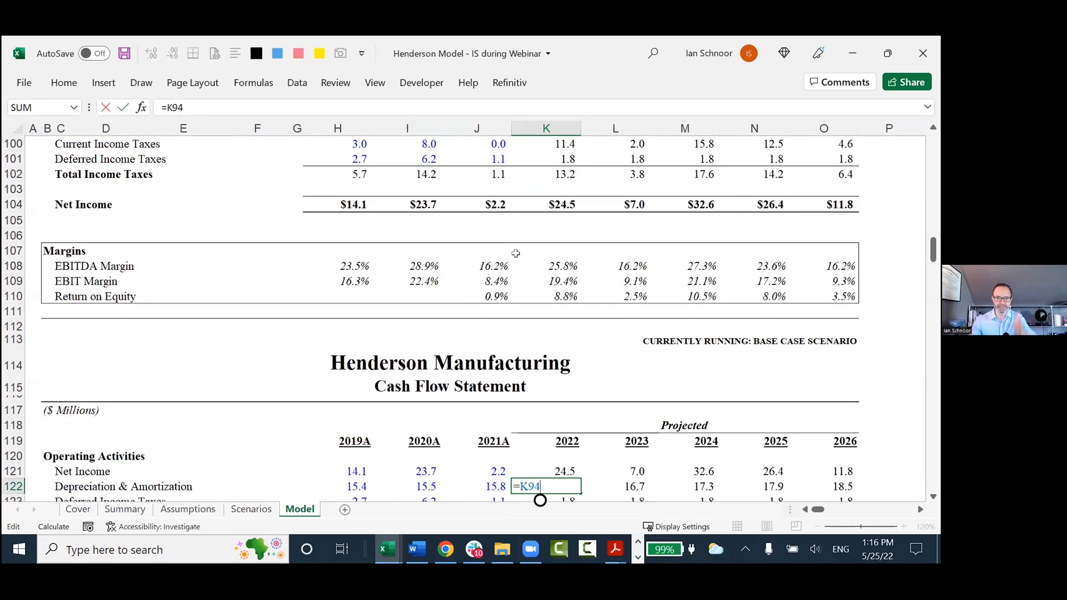
scroll(515, 253, down, 3)
key(Escape)
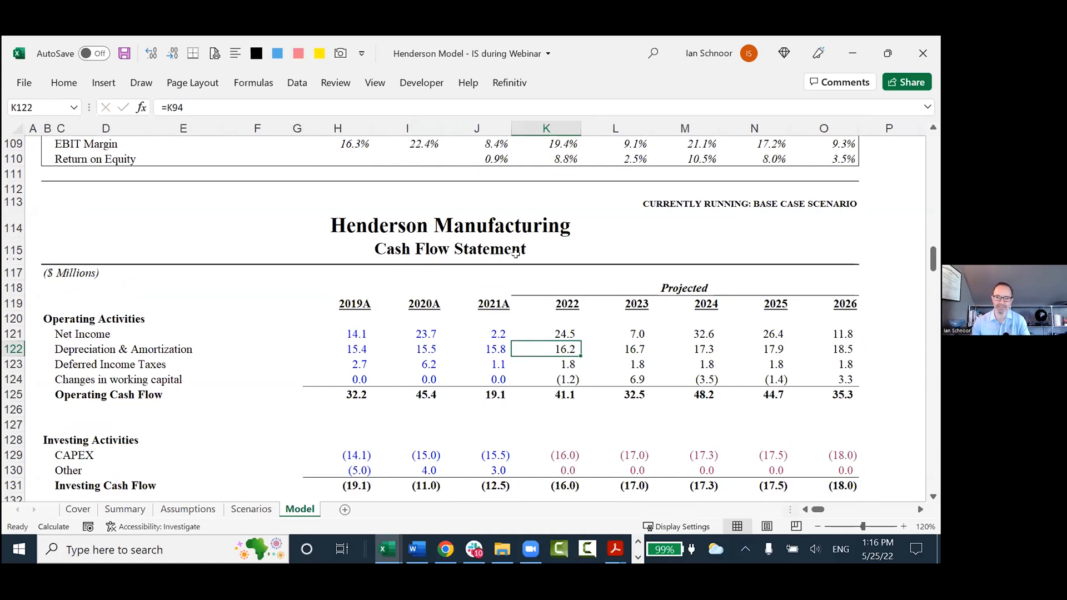
Highlight the Cash Flow Statement title row and the Ending Cash line in row 144.
scroll(516, 253, down, 1)
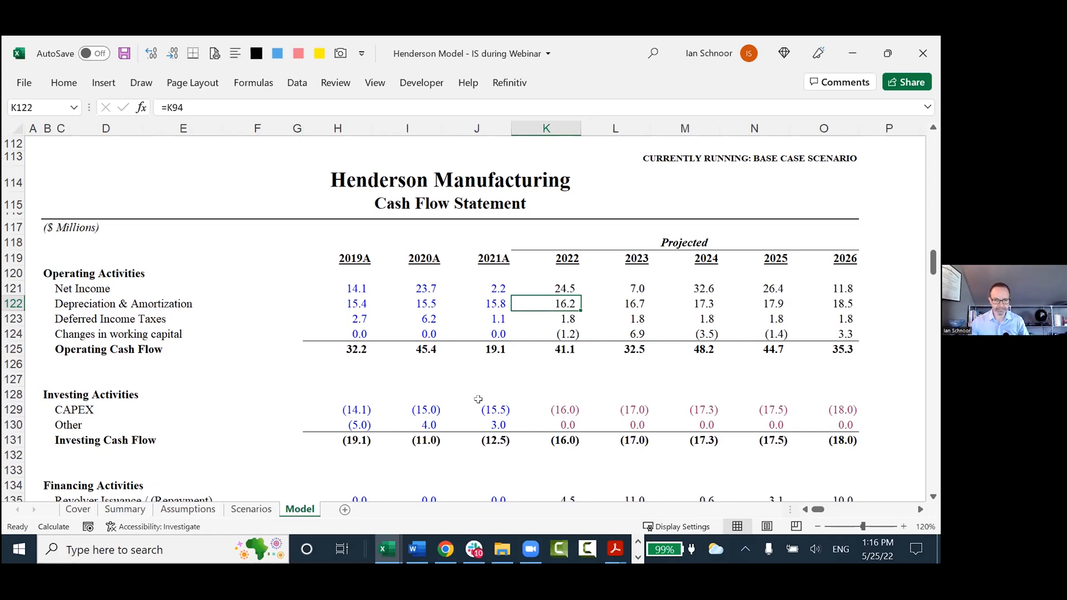
scroll(523, 390, down, 1)
scroll(523, 390, down, 2)
scroll(335, 216, up, 1)
drag(281, 148, 666, 159)
scroll(512, 347, down, 4)
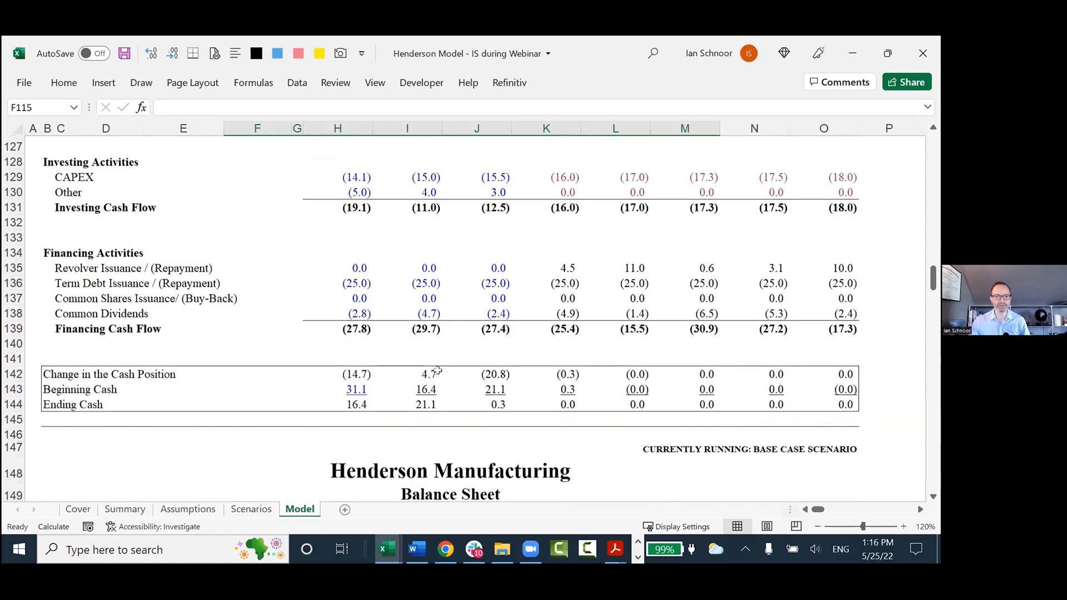
drag(33, 401, 788, 403)
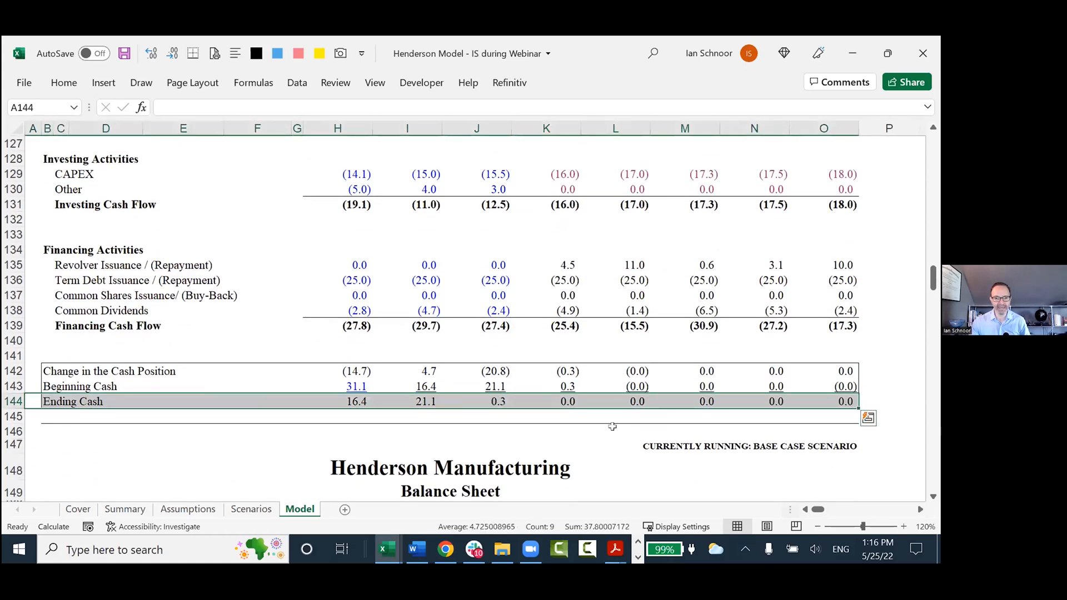
Open the Assumptions sheet and select the 2022 Raw Materials cost in E19.
click(188, 509)
scroll(202, 442, down, 2)
click(174, 332)
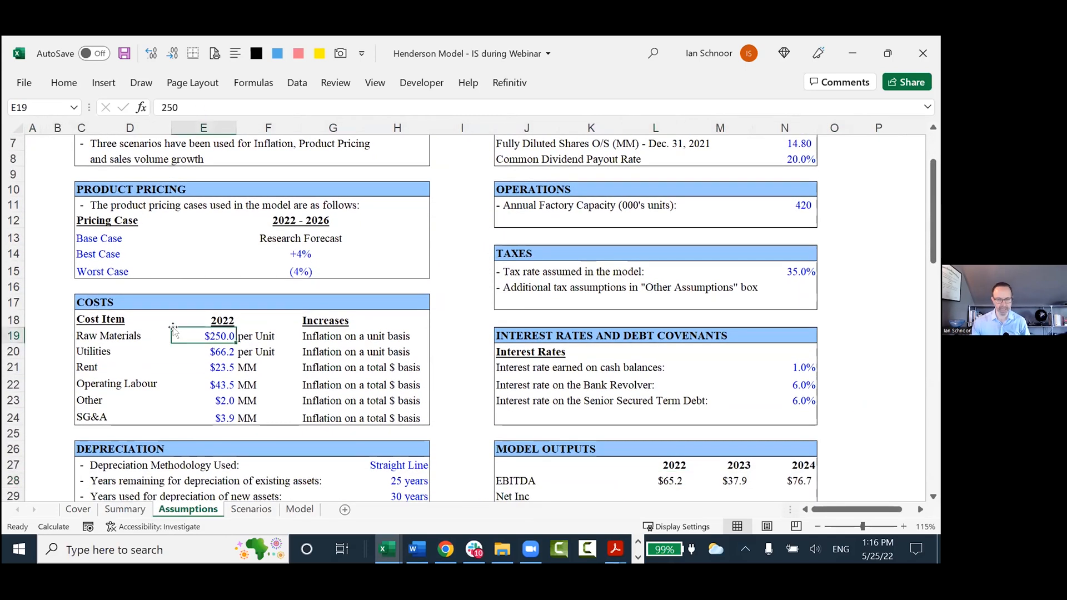
Set the 2022 Raw Materials cost in E19 to 226 and highlight the Ending Cash row 144 on the Model sheet.
text(226)
key(Return)
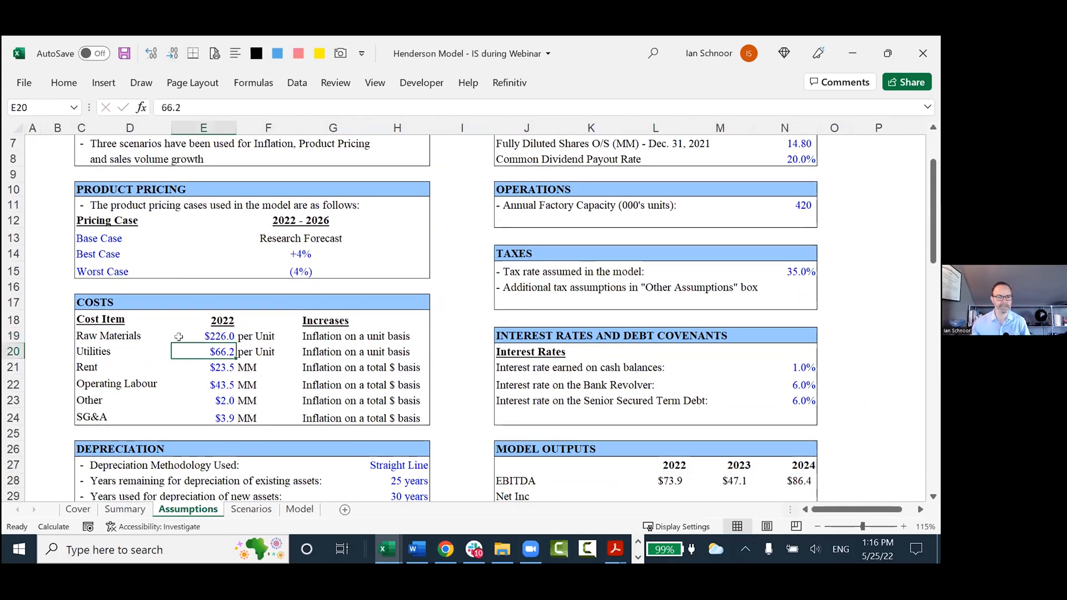
click(299, 509)
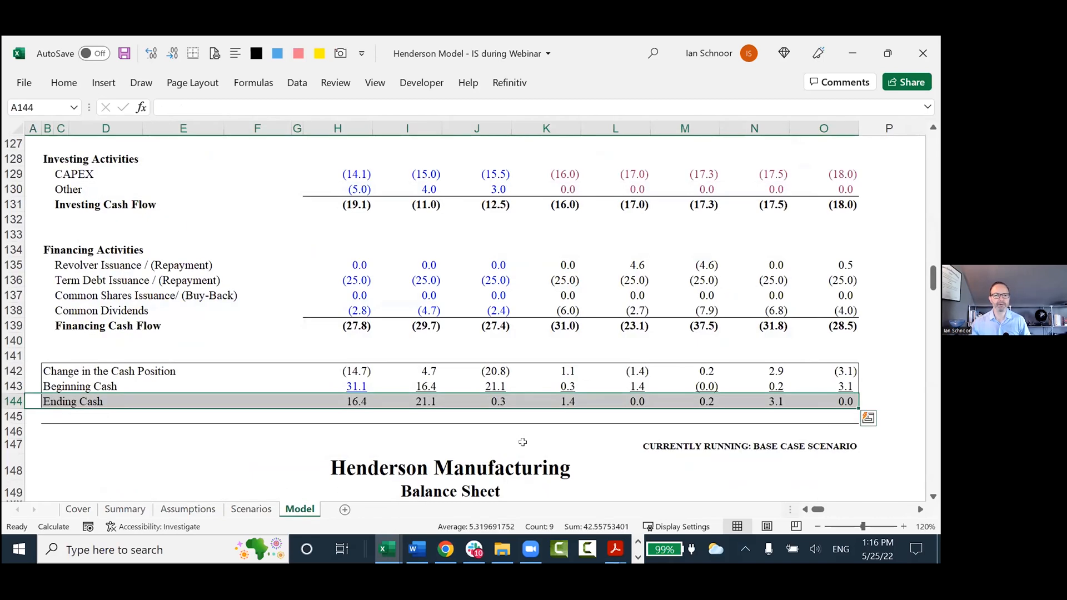
click(543, 427)
click(560, 399)
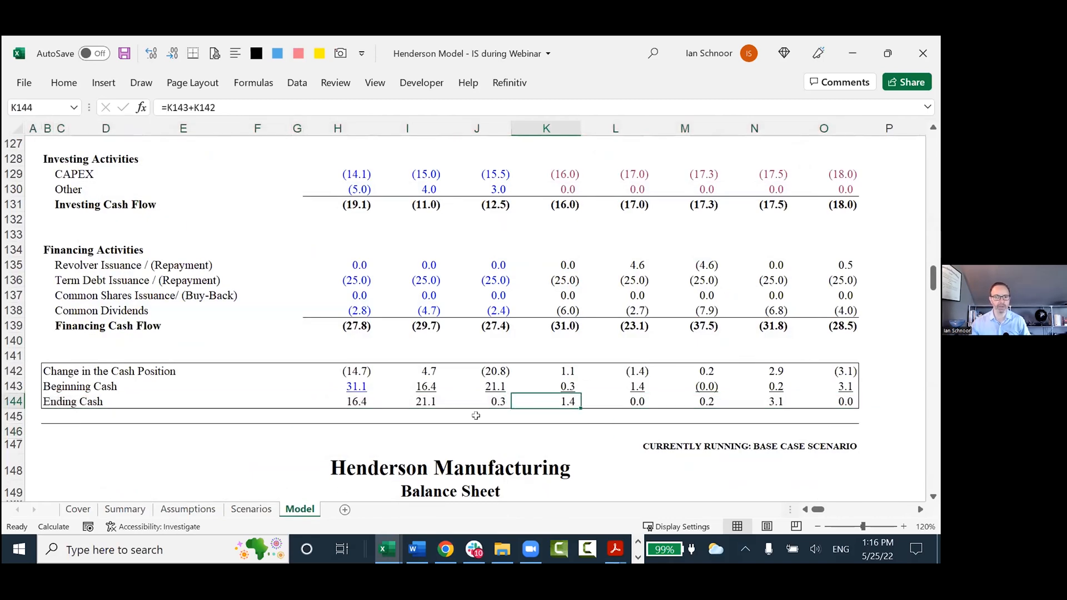
key(shift+space)
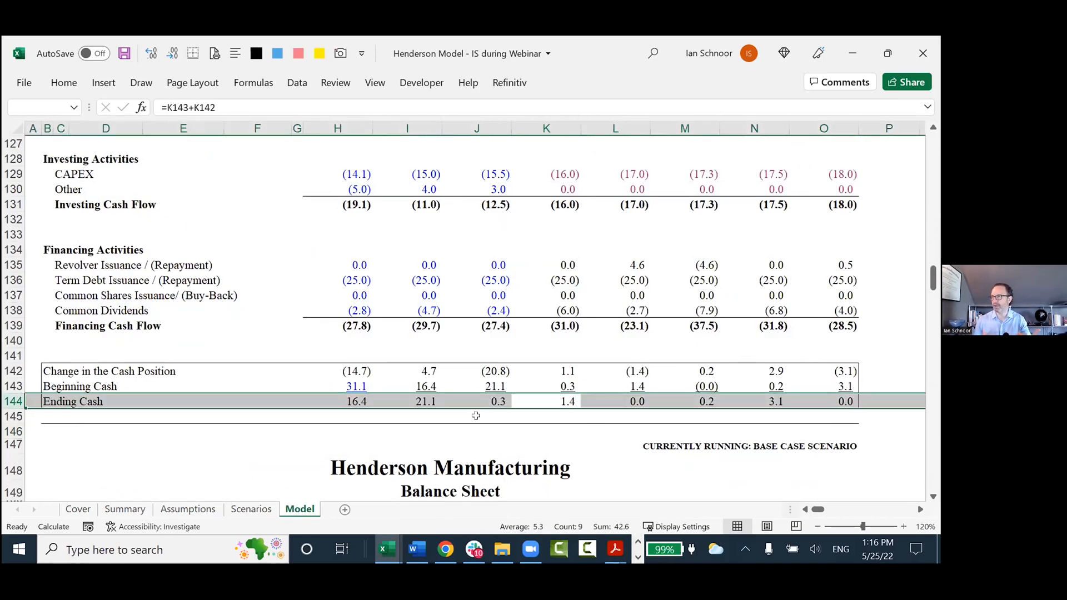
Trace the 2022 Cash formula in K156 of the Balance Sheet back to Ending Cash on the Cash Flow Statement.
scroll(556, 423, down, 1)
scroll(557, 423, down, 1)
click(567, 383)
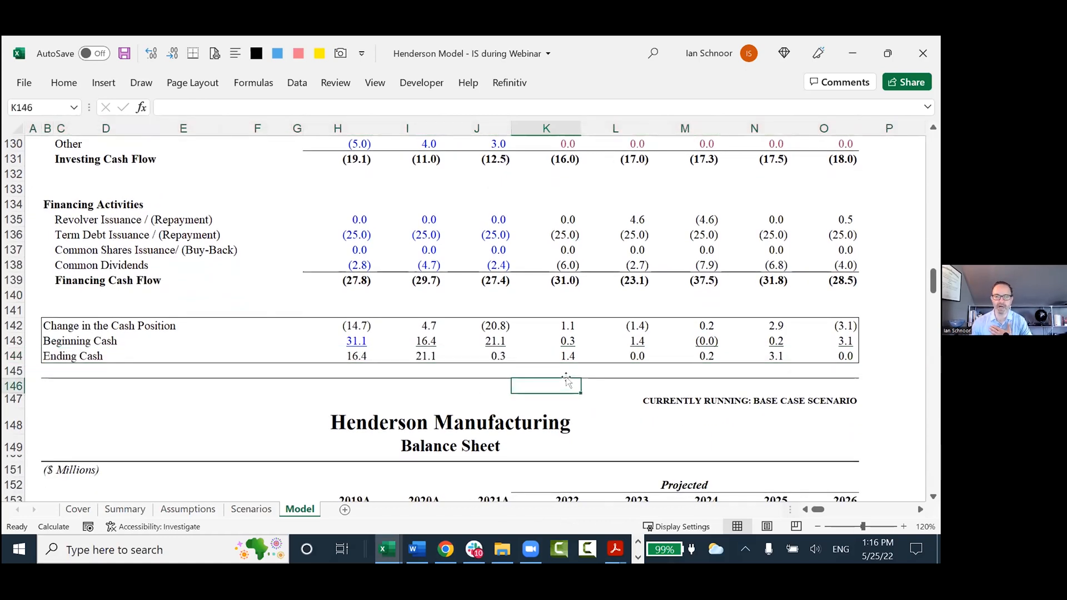
scroll(567, 381, down, 1)
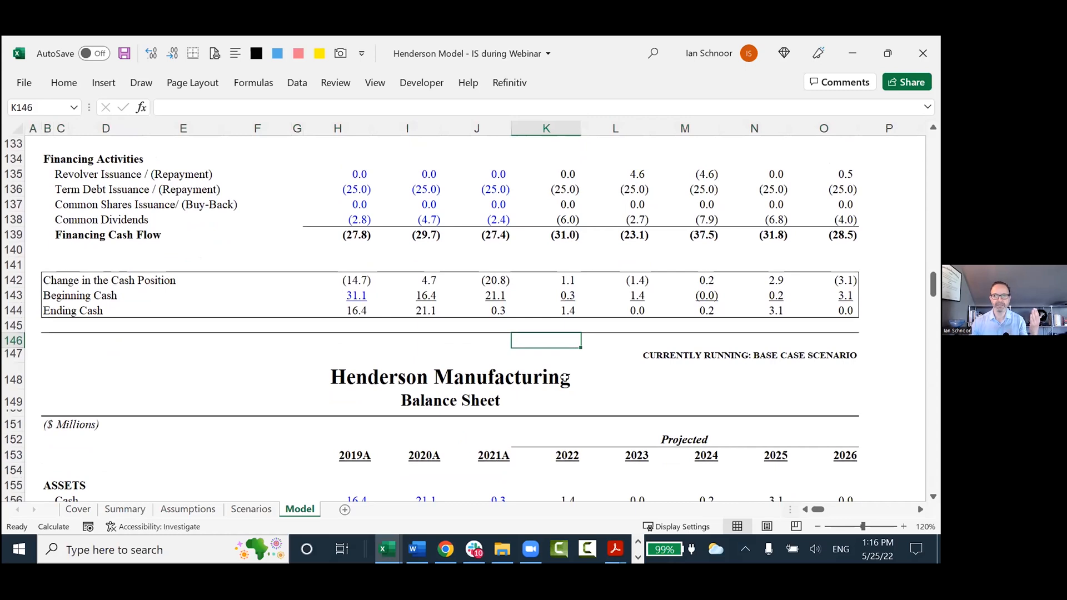
scroll(565, 380, down, 2)
click(547, 408)
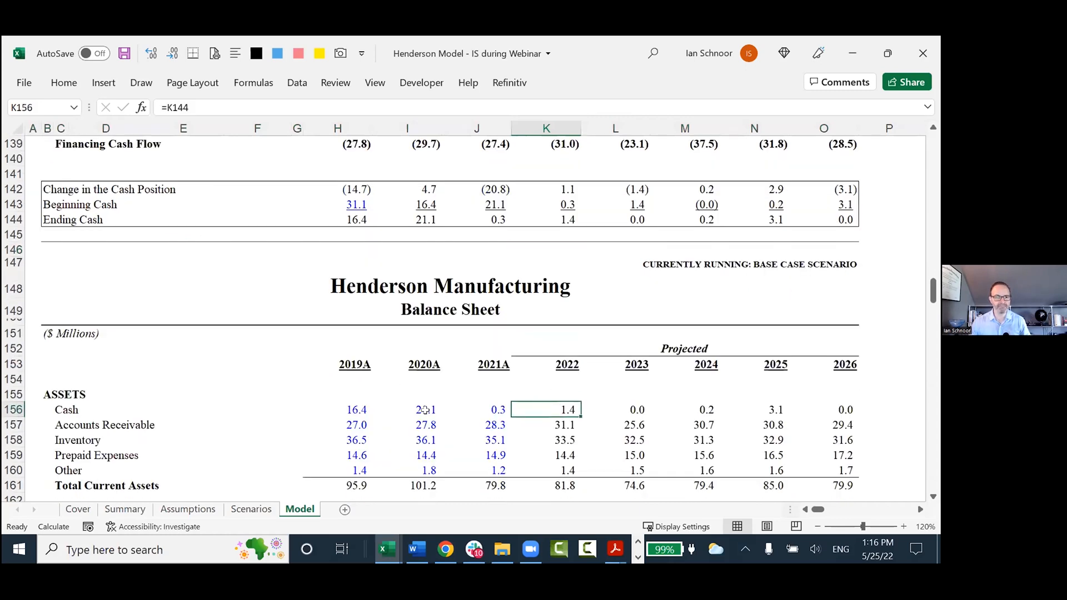
key(F2)
scroll(428, 414, up, 1)
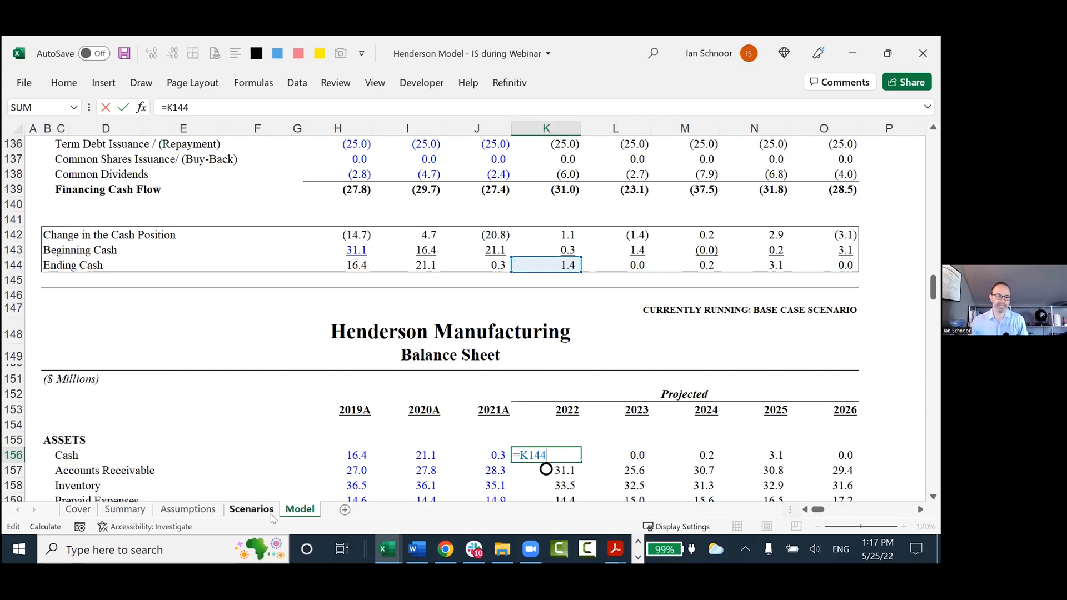
key(ctrl+Return)
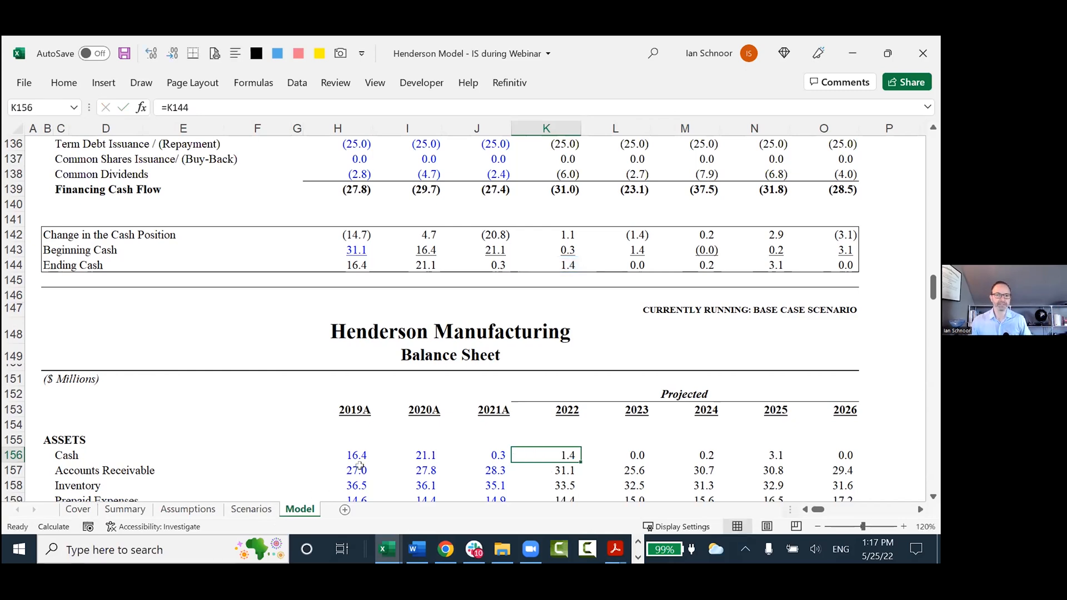
scroll(358, 465, down, 1)
Switch to the Best Practices list in the notes workbook and highlight take-away 7 in row 10.
key(alt+Tab)
key(ctrl+Page_Up)
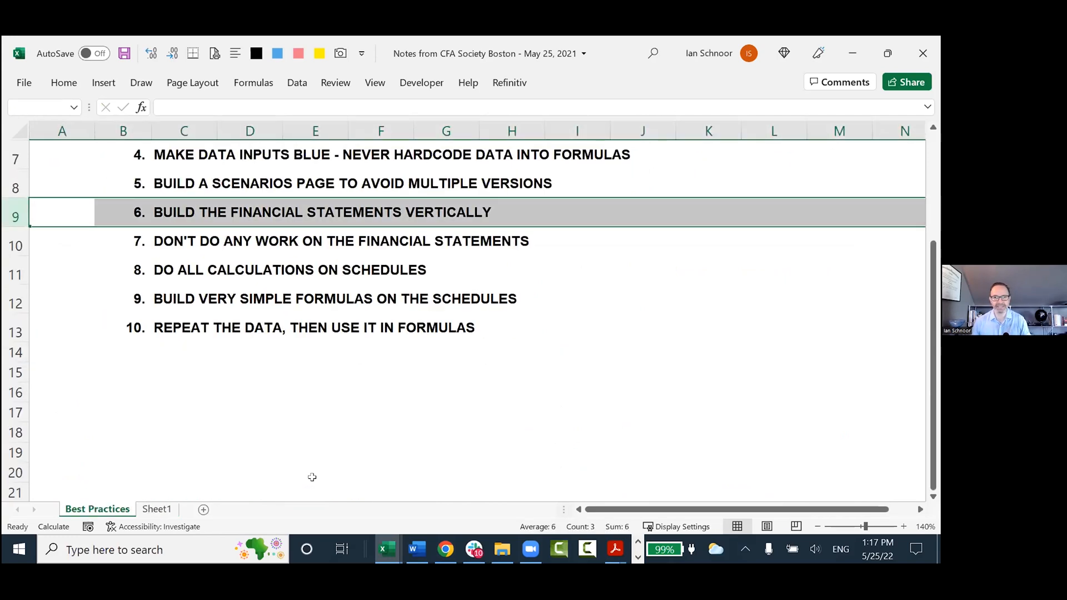
scroll(312, 476, up, 1)
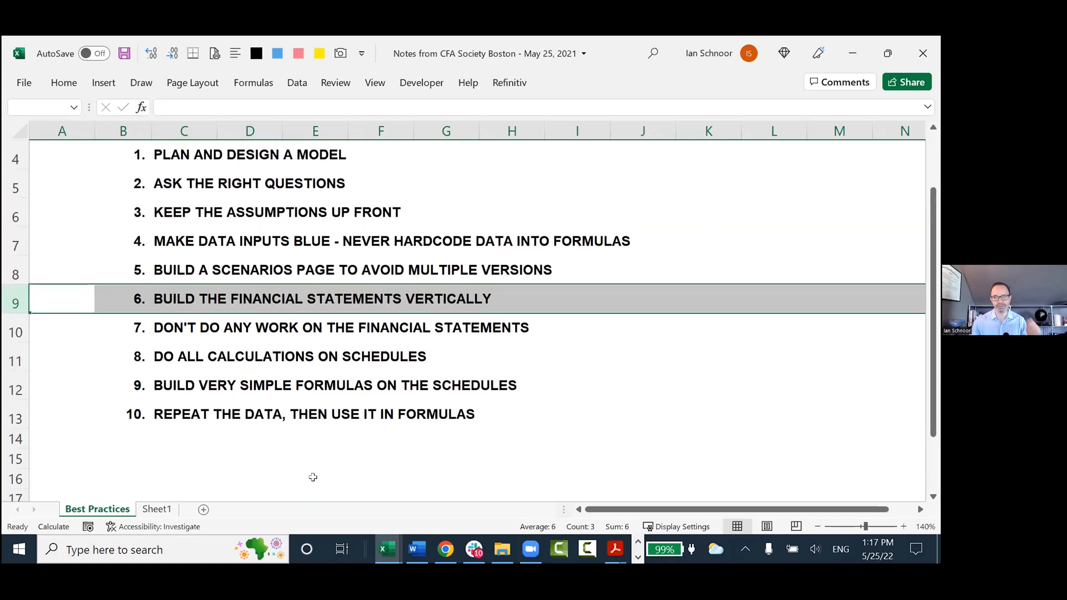
scroll(313, 477, down, 1)
click(71, 216)
click(69, 236)
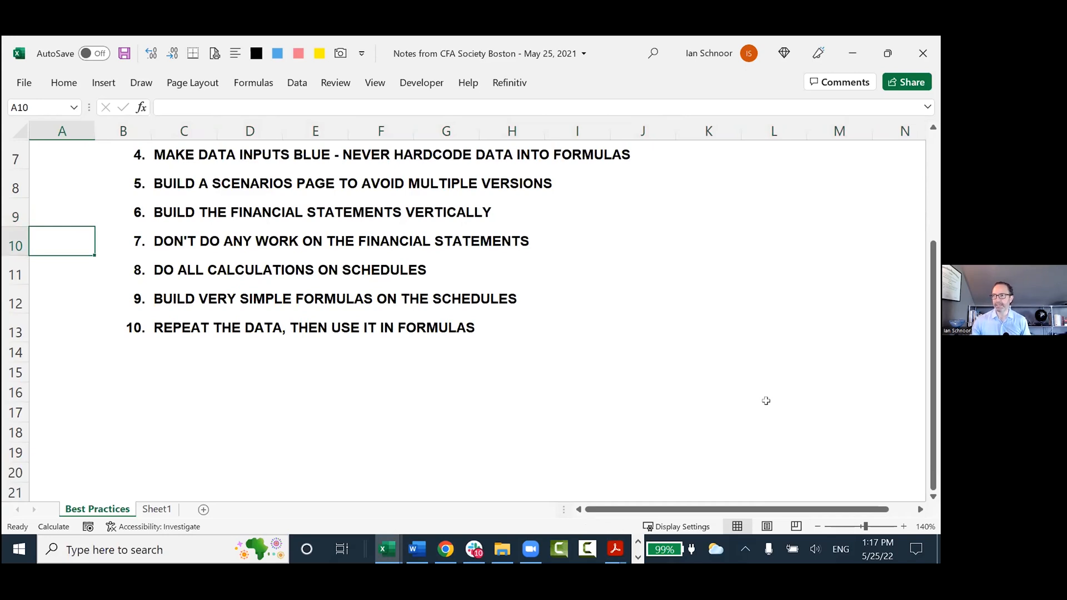
key(shift+space)
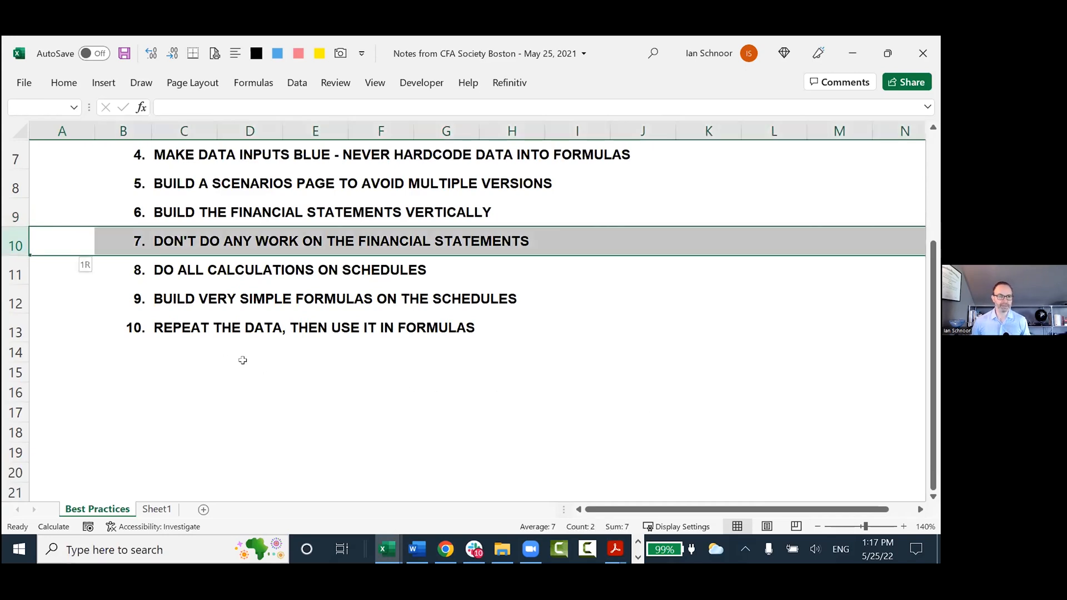
Extend the highlight to cover take-aways 7 and 8 in rows 10 and 11.
key(shift+Down)
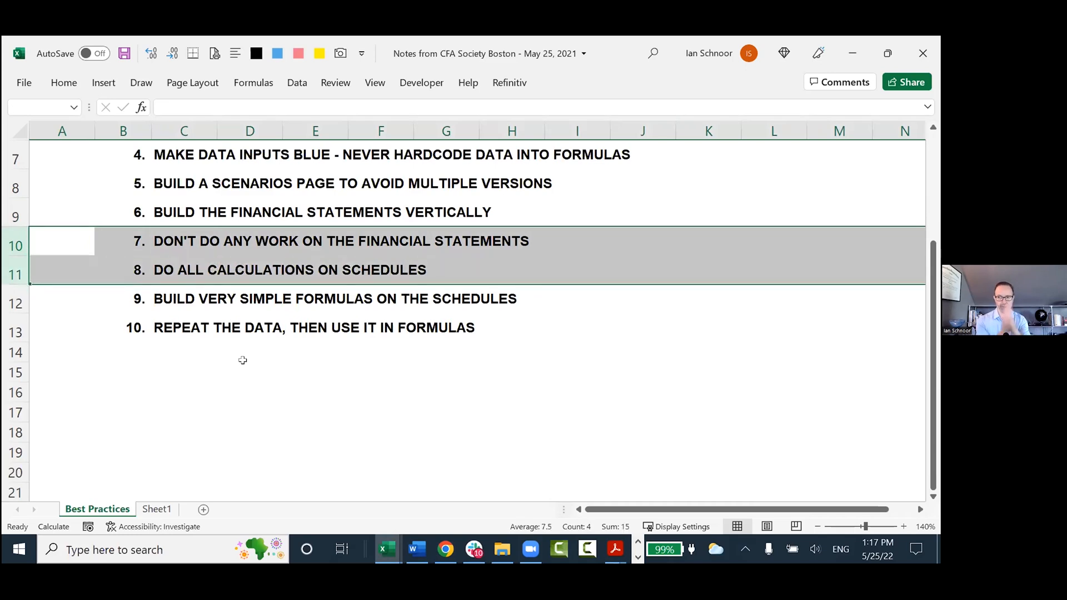
key(Up)
key(Down)
key(shift+space)
key(shift+Down)
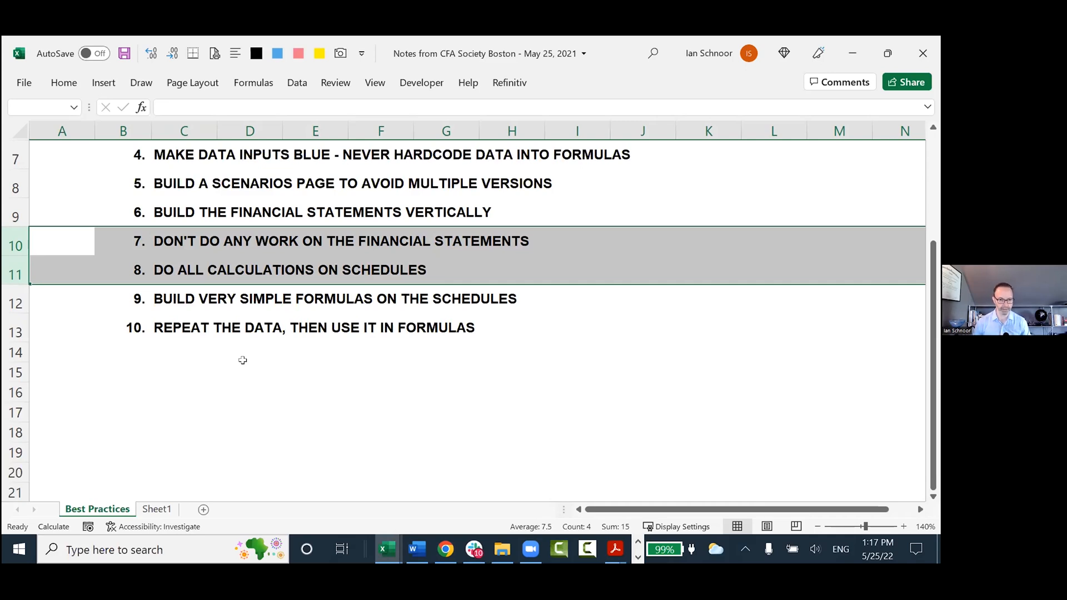
Enter the heading "Two Modeling Sayings:" in B87 of Sheet1, below the Scenarios page notes.
key(alt+Tab)
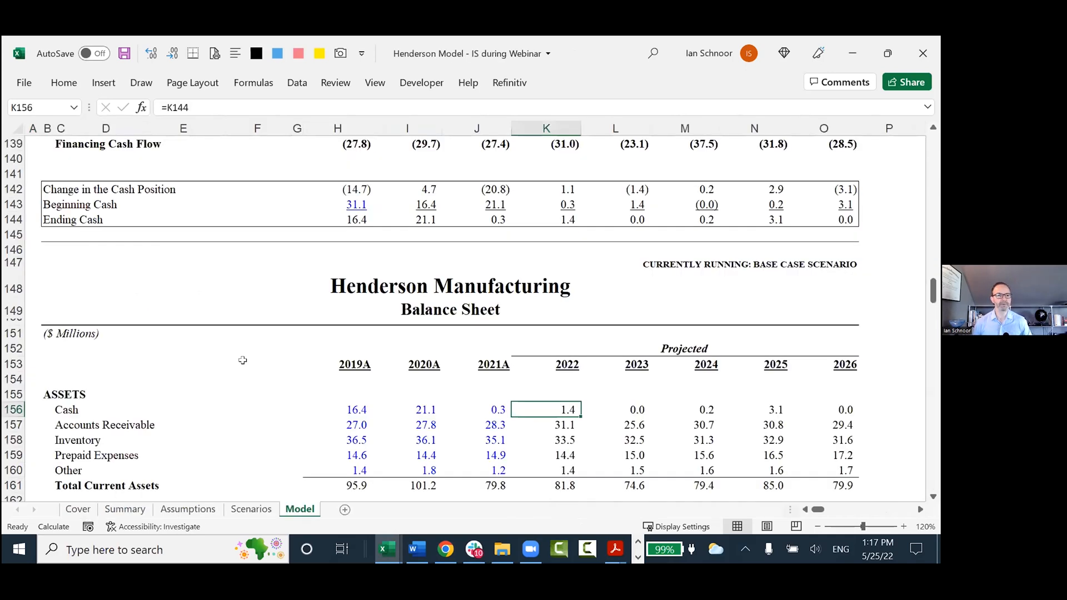
key(alt+Tab)
key(ctrl+Page_Down)
key(Down)
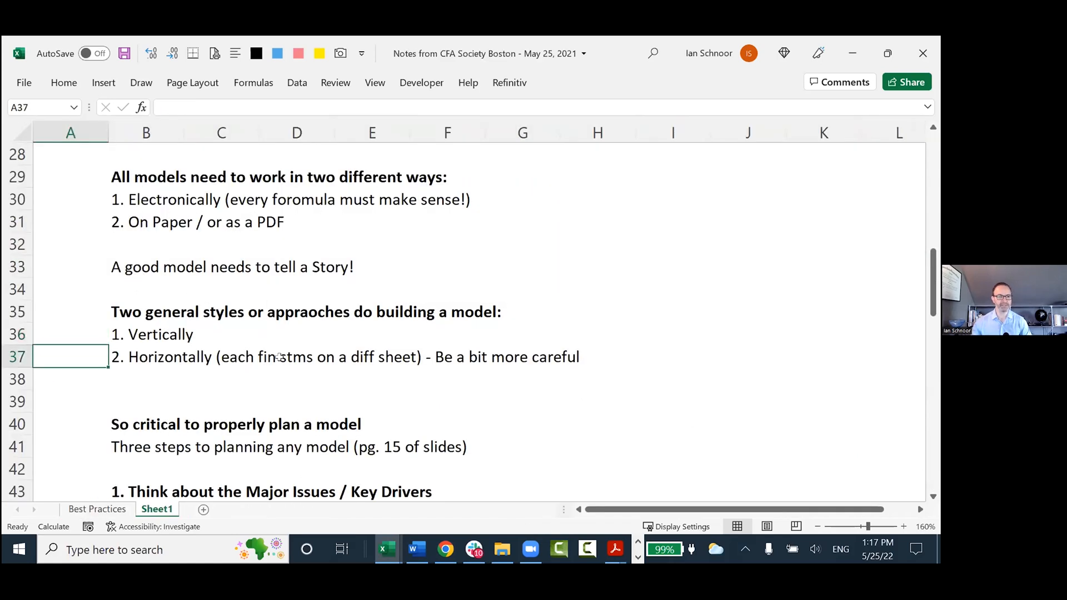
scroll(306, 392, down, 3)
scroll(307, 391, down, 16)
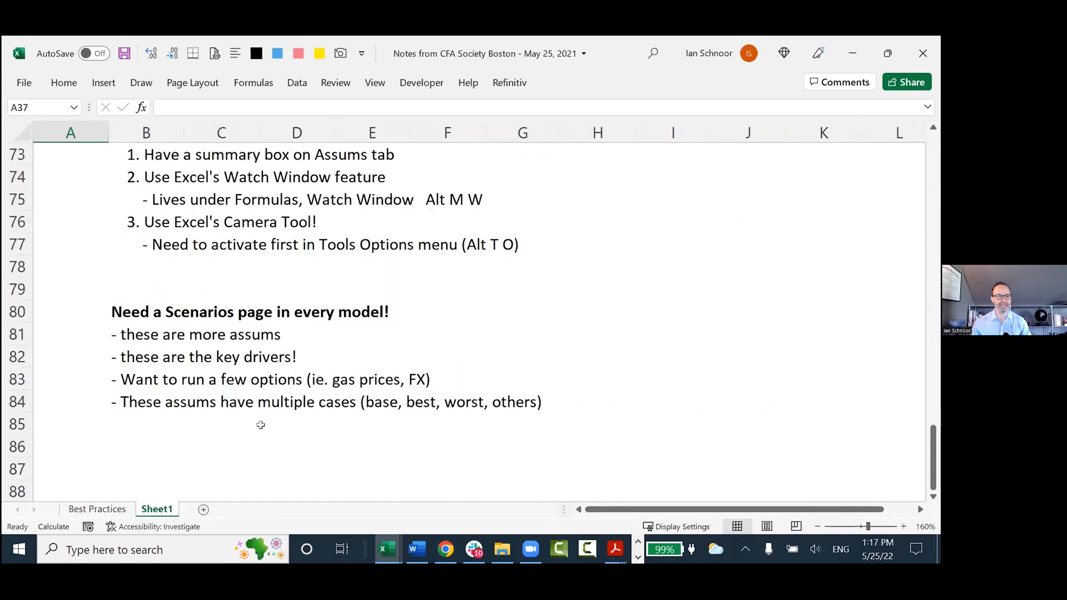
scroll(227, 394, up, 1)
click(147, 259)
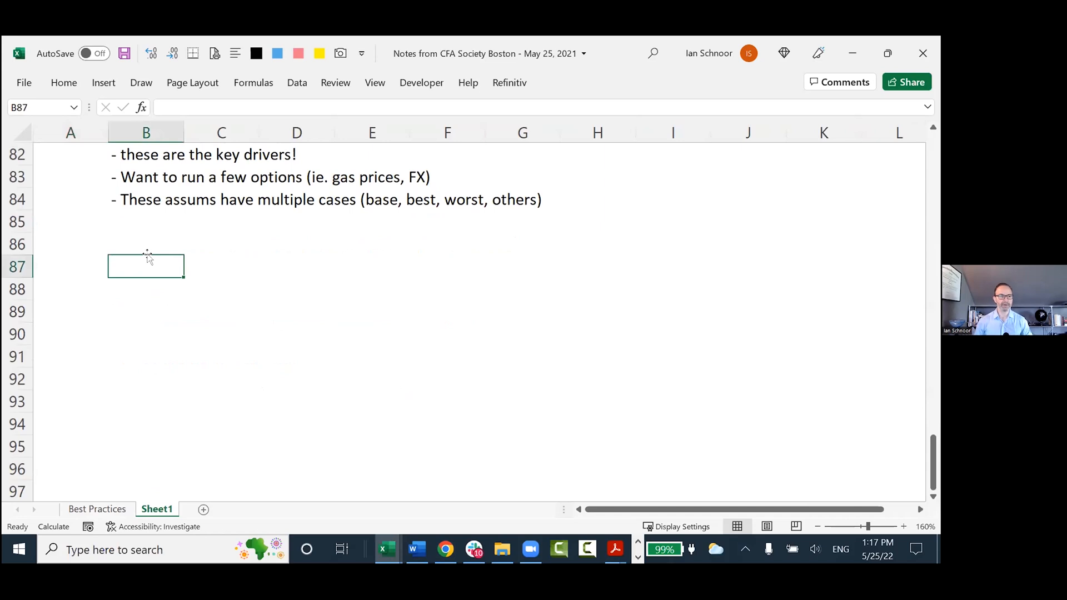
text(Two Mod)
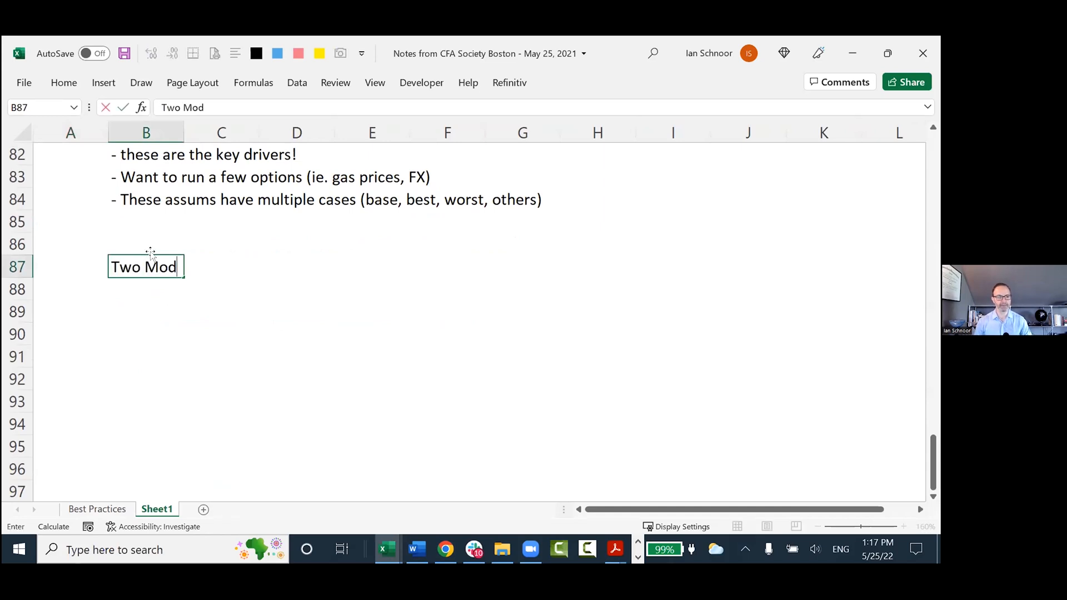
text(eling Sayings:)
key(Return)
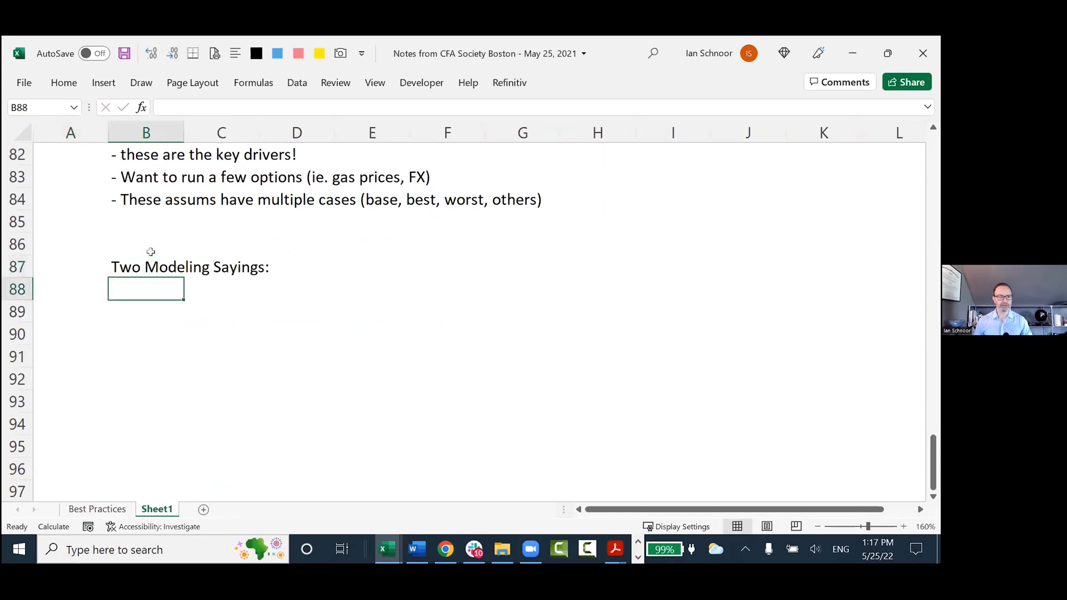
Make the heading in B87 bold and select B89 for the first saying.
key(Up)
key(ctrl+b)
key(Down)
key(Down)
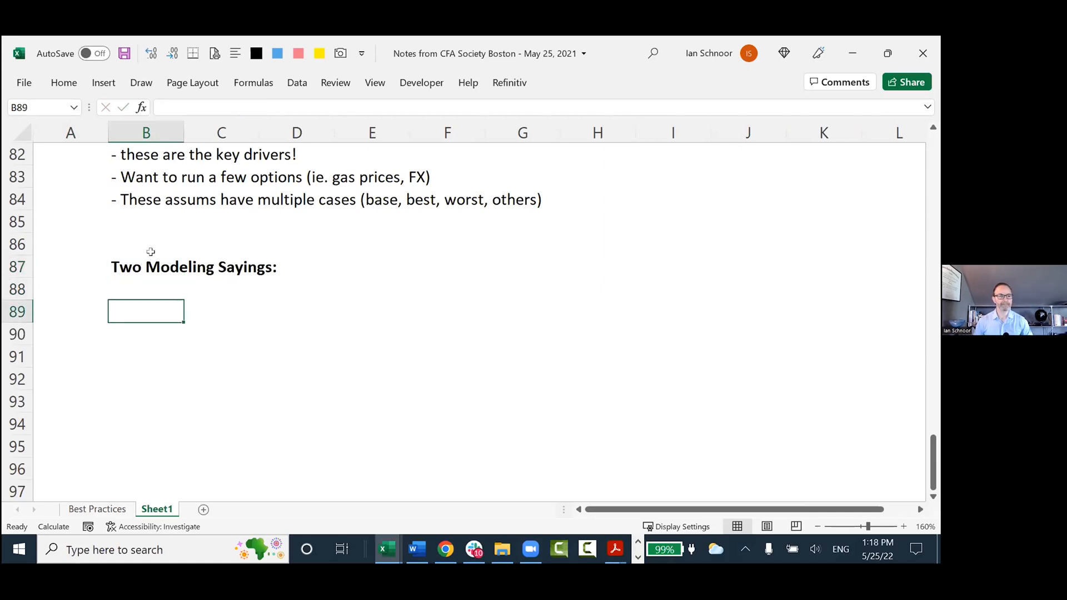
Enter the first saying, "1. Build it, then link it...", in B89.
text(1. Build itk teh)
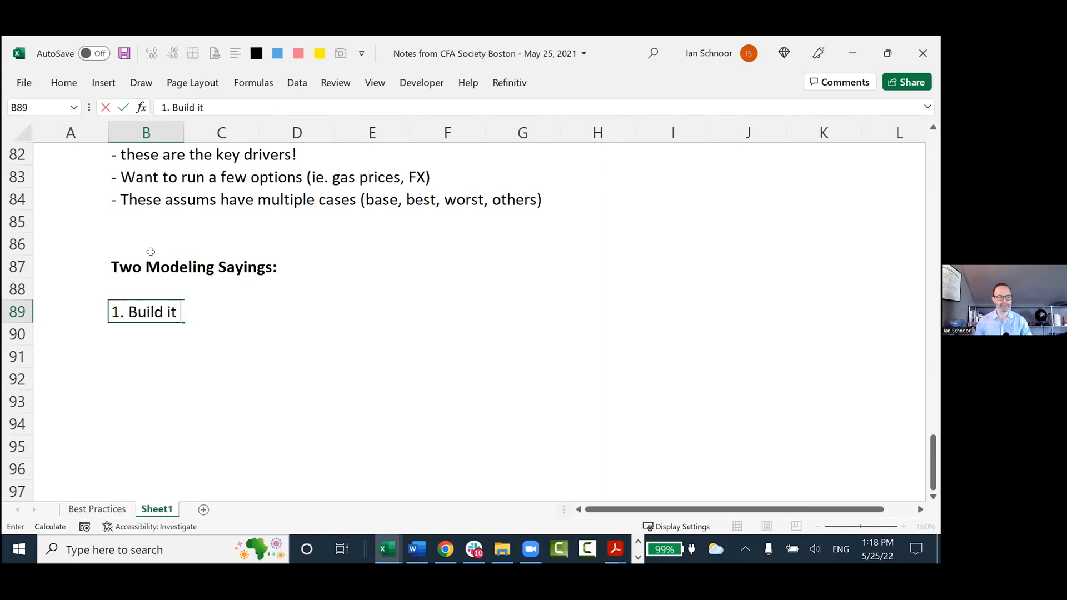
key(BackSpace)
key(BackSpace)
key(BackSpace)
key(BackSpace)
key(BackSpace)
key(BackSpace)
text(t, then link it...)
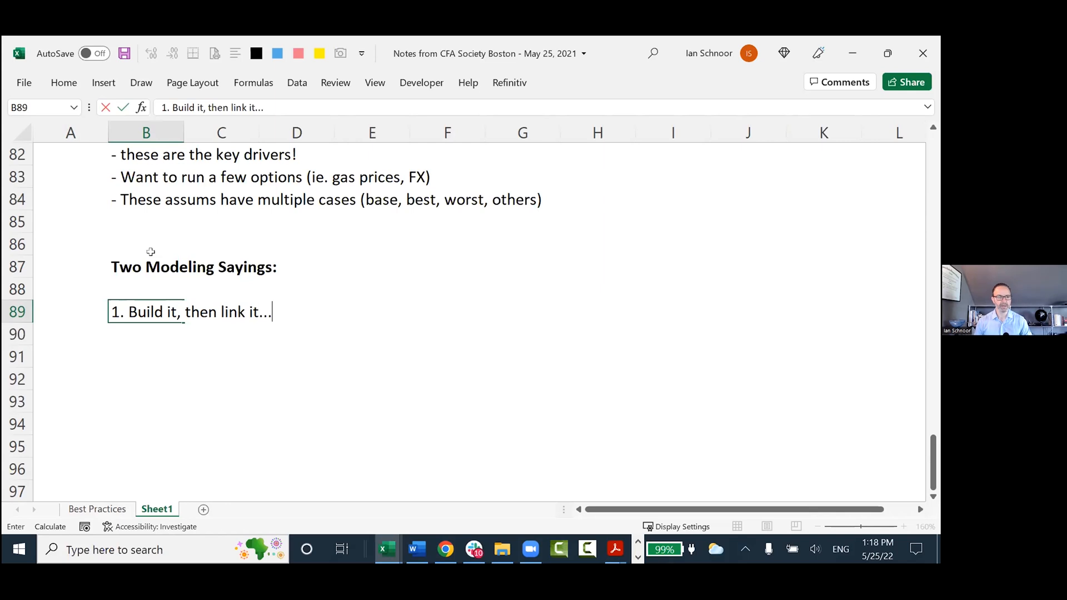
key(Return)
Add the indented note "- no major calcs on the Fin Stmts!" in B90 and make the saying in B89 bold.
text(- no )
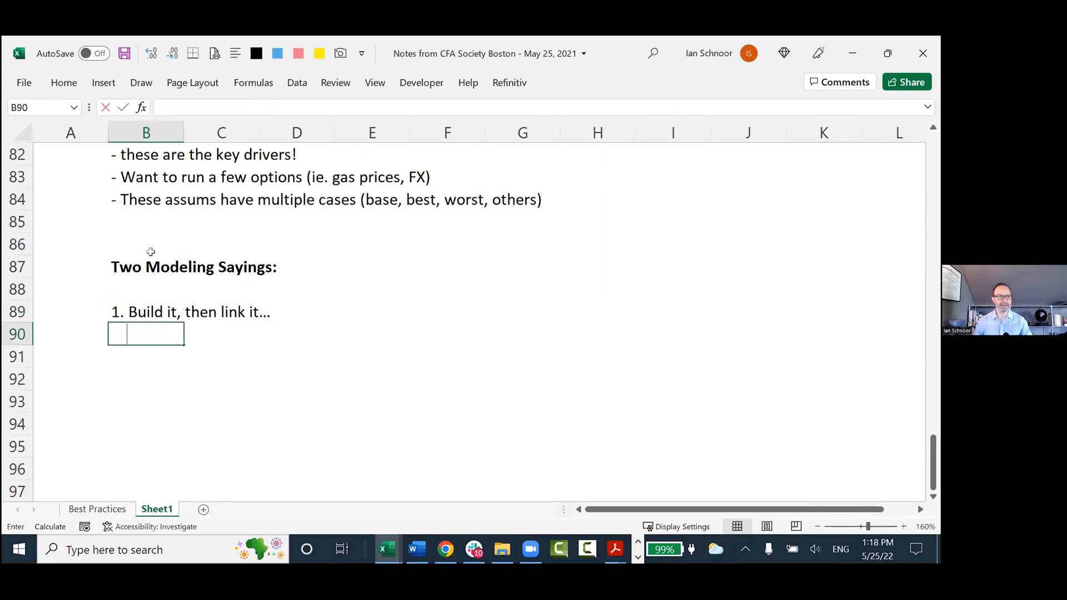
text(majo)
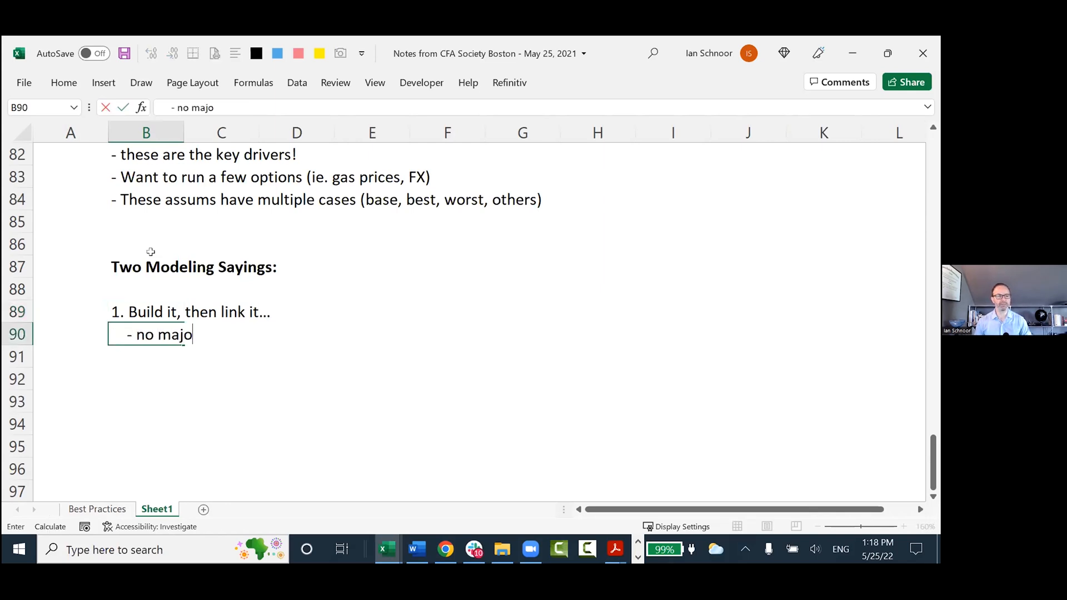
text(r calcs on the Fin Stmts!)
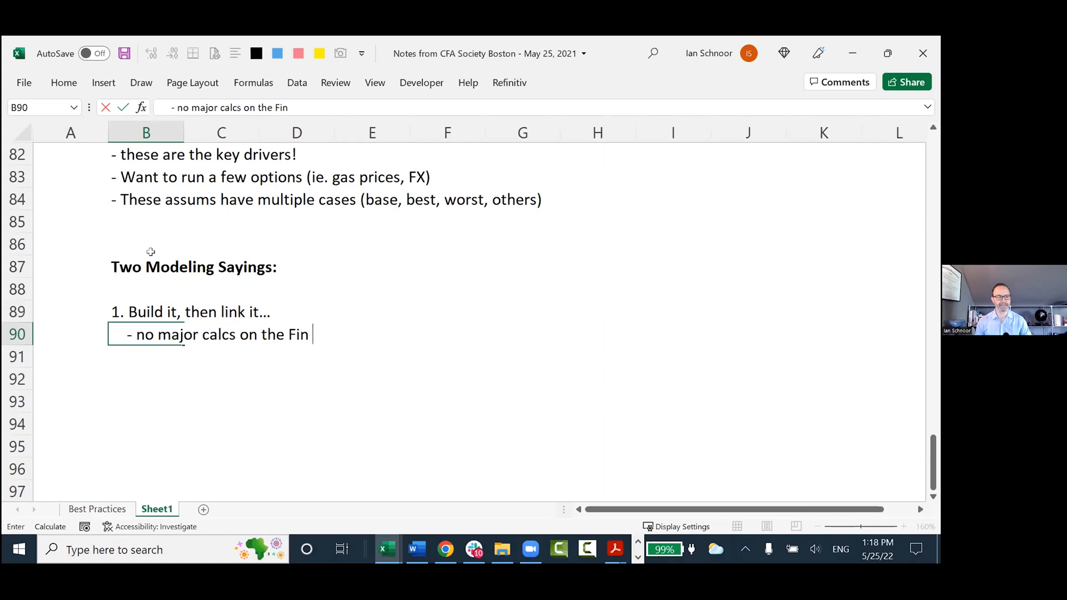
key(ctrl+Return)
key(Down)
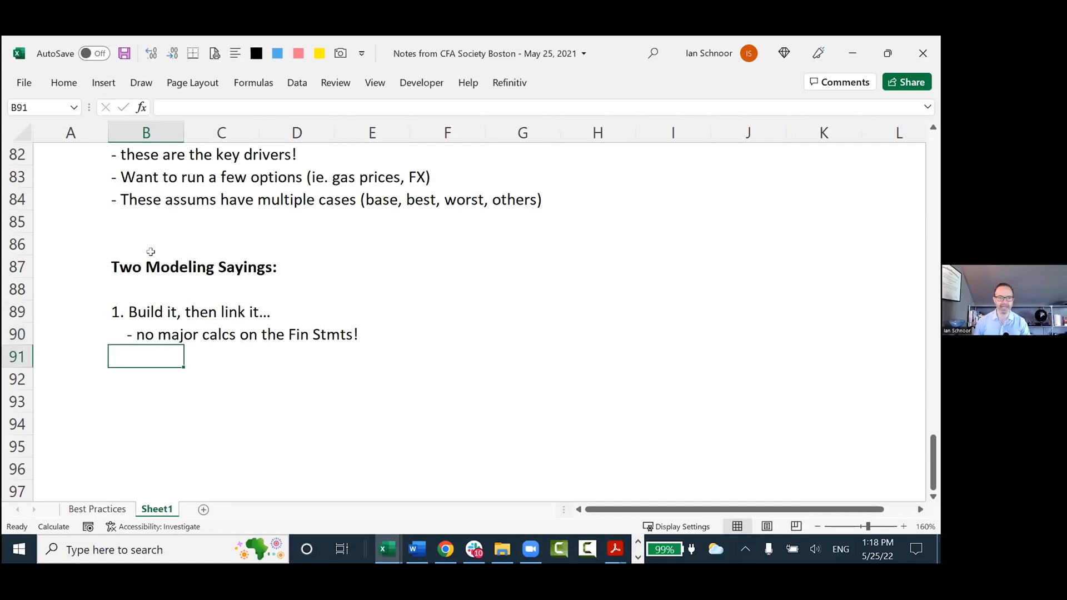
key(Up)
key(Up)
key(ctrl+b)
Return to the Best Practices sheet and highlight only take-away 7 in row 10.
key(ctrl+Page_Up)
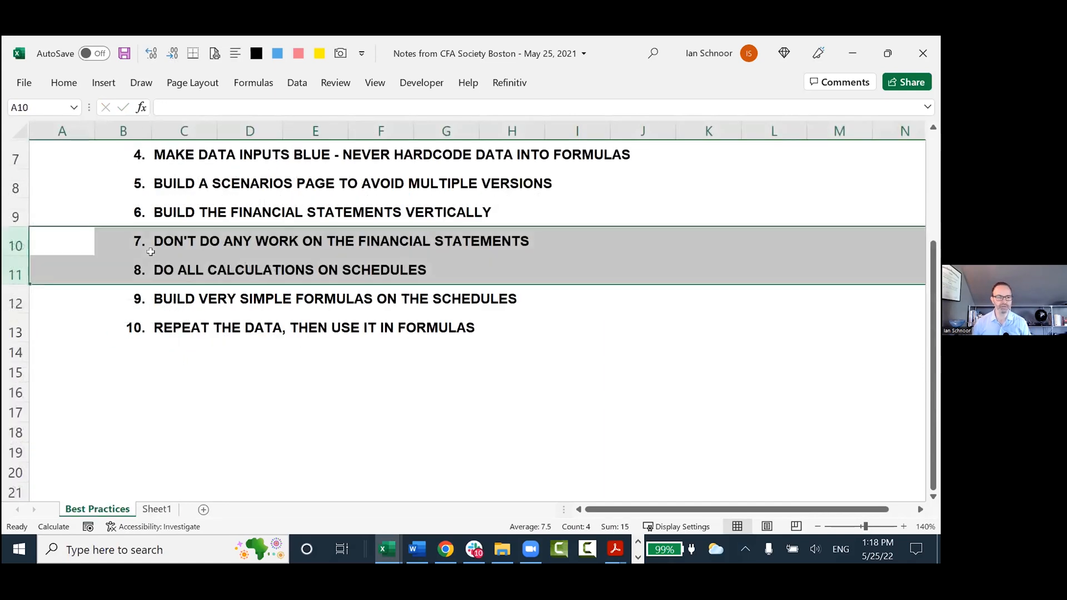
key(shift+space)
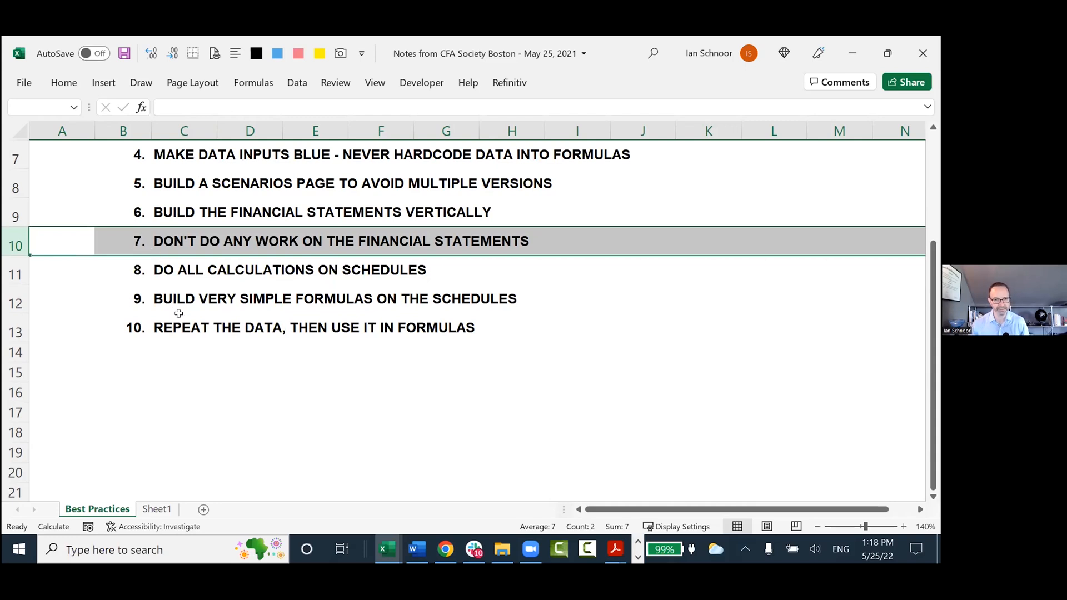
Inspect the 2022 Cash, Accounts Receivable and Inventory formulas in K156:K158 of the Henderson model's Balance Sheet.
key(ctrl+Tab)
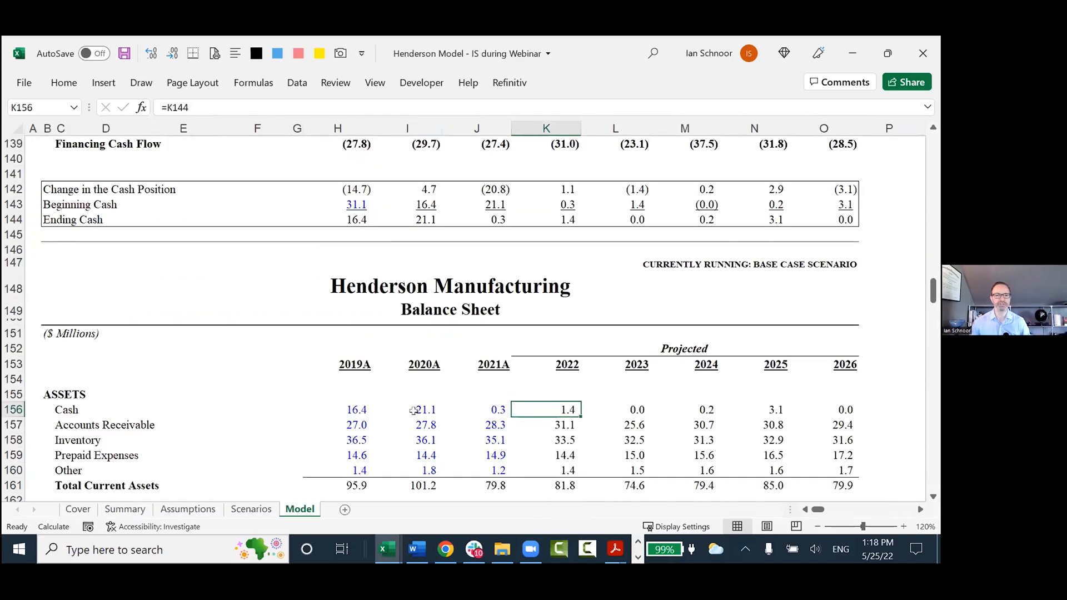
scroll(311, 378, down, 1)
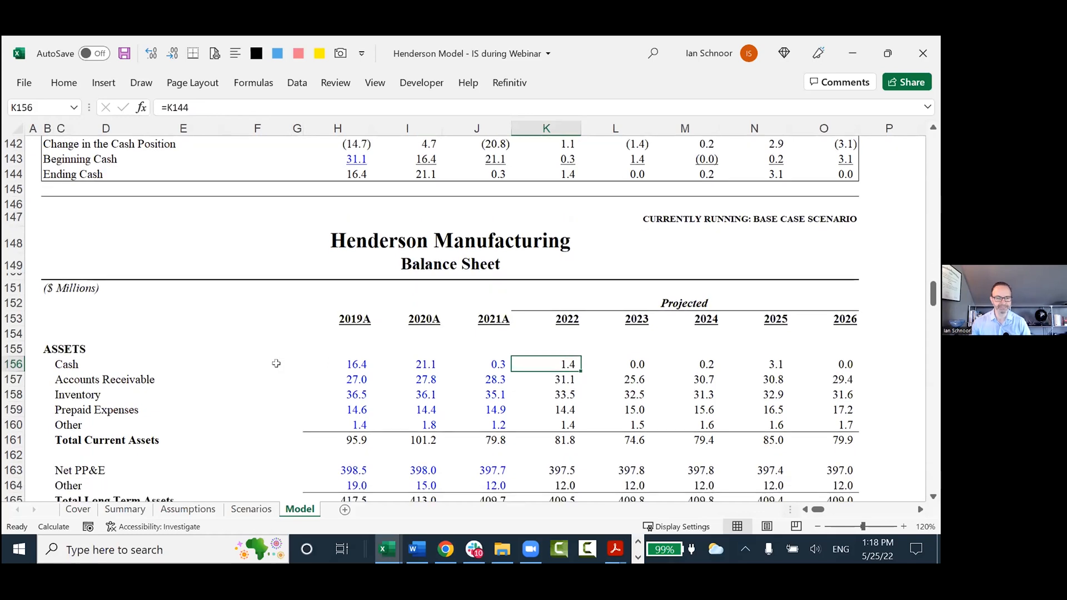
scroll(276, 363, down, 1)
key(F2)
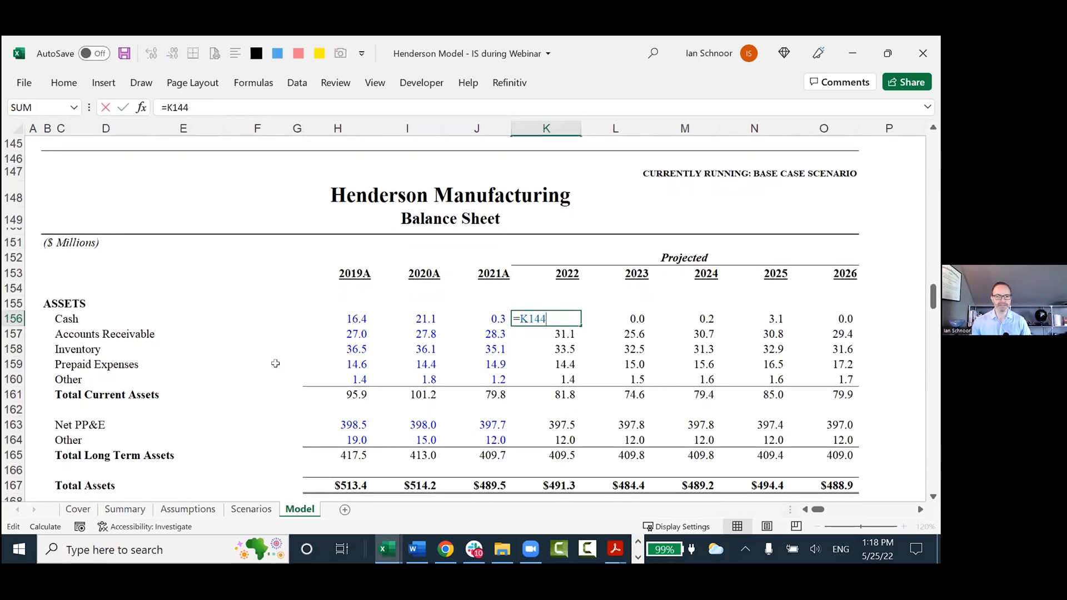
key(Return)
key(F2)
key(Return)
key(F2)
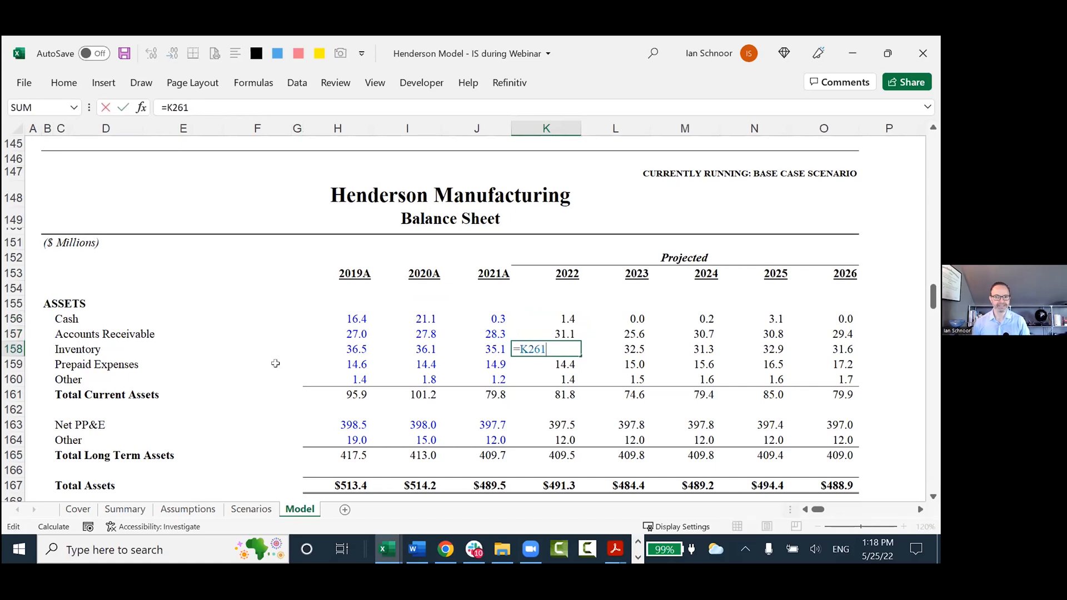
key(Escape)
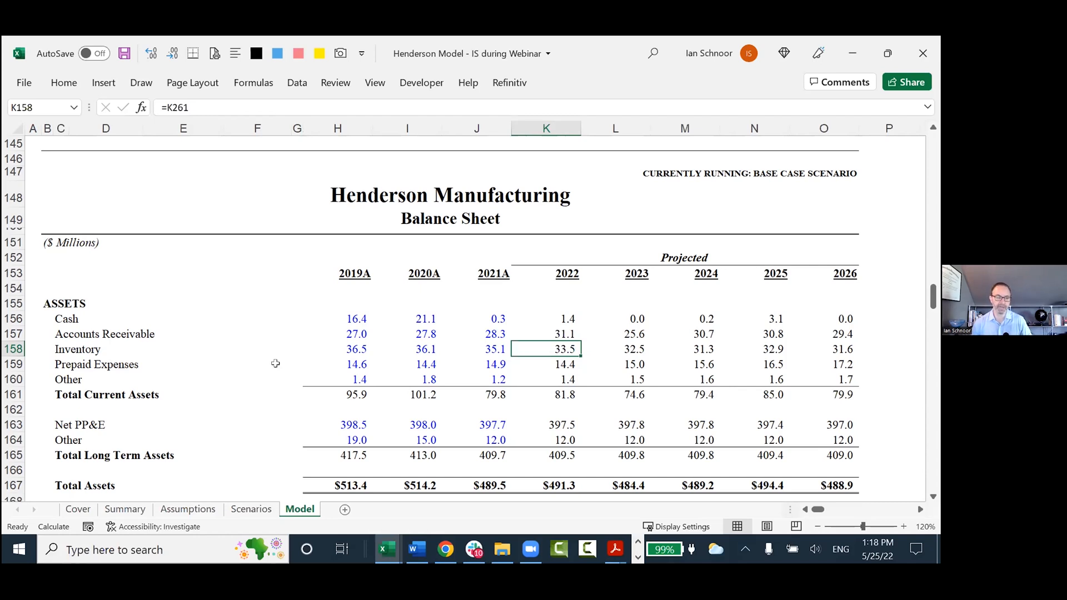
Inspect the 2022 current asset formulas on the Balance Sheet, from Cash in K156 to Other in K160.
key(Up)
key(Up)
key(F2)
key(Escape)
key(Down)
key(F2)
key(Escape)
key(Down)
key(F2)
key(Escape)
key(Down)
key(F2)
key(Escape)
key(Down)
key(F2)
key(Escape)
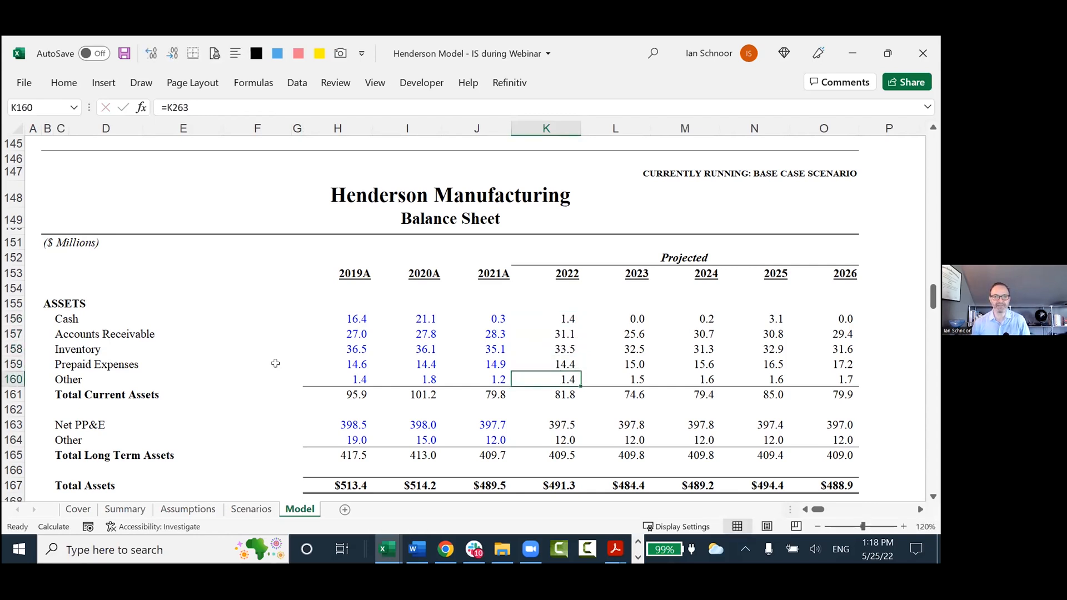
Inspect the 2022 operating activity formulas on the Cash Flow Statement, down to Changes in working capital in K124.
scroll(334, 396, up, 7)
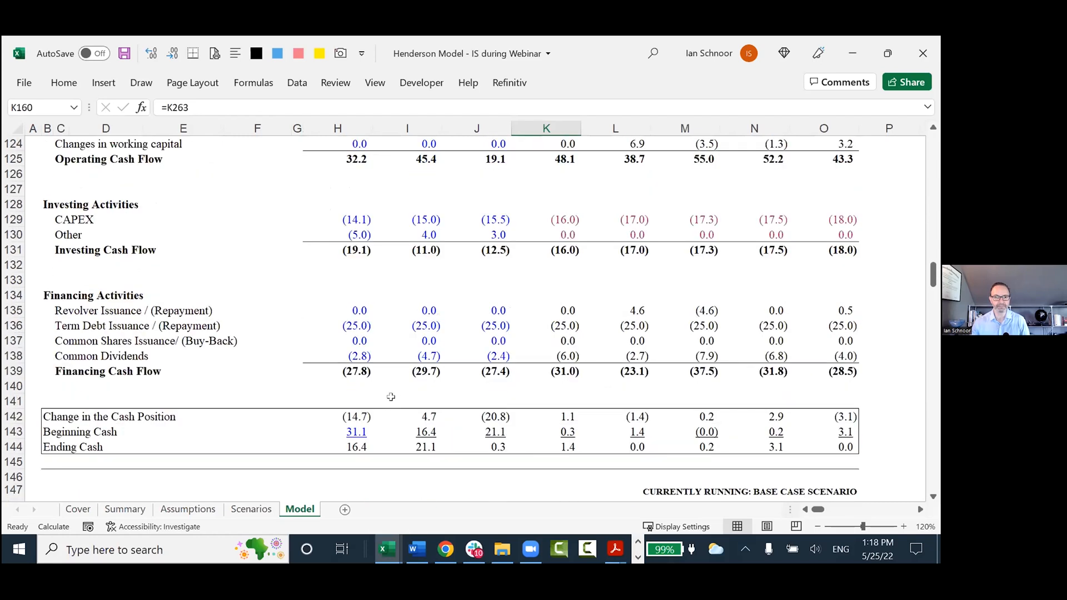
scroll(391, 397, up, 4)
click(545, 286)
key(Down)
key(F2)
key(Escape)
key(Down)
key(F2)
key(Escape)
key(Down)
key(F2)
key(Escape)
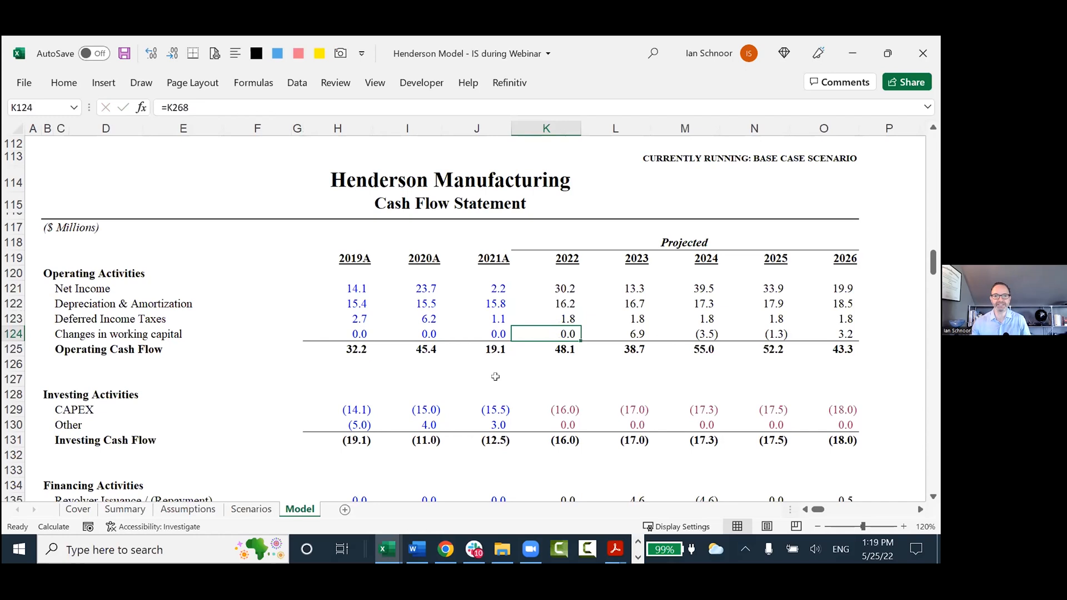
Inspect the 2022 Gross Revenue and Cost of Sales formulas in K83 and K87 of the Income Statement.
scroll(495, 376, up, 13)
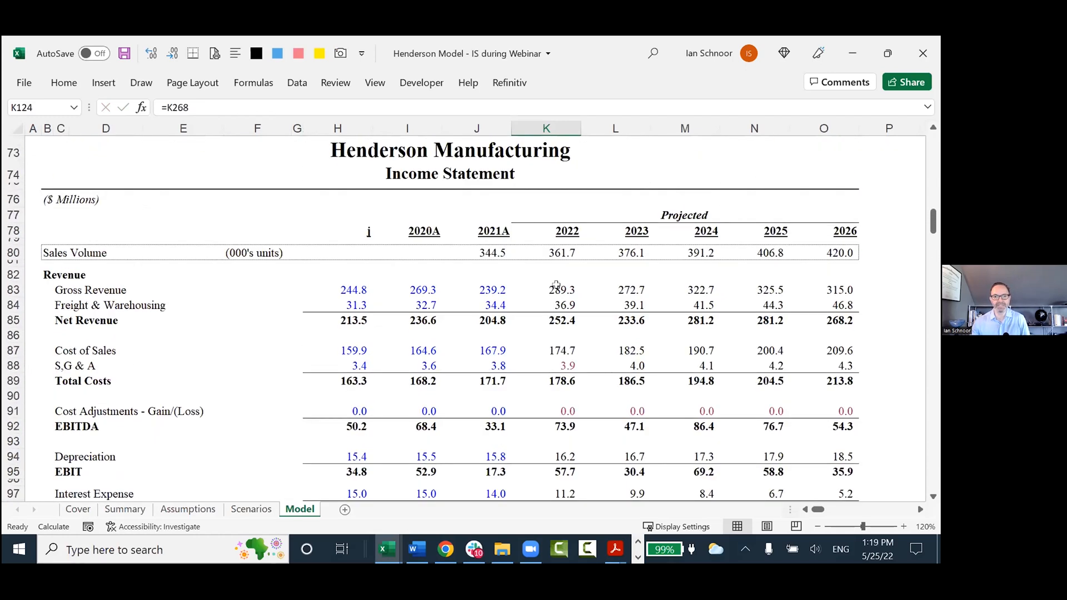
click(556, 285)
key(F2)
key(Escape)
key(Down)
key(Down)
key(Down)
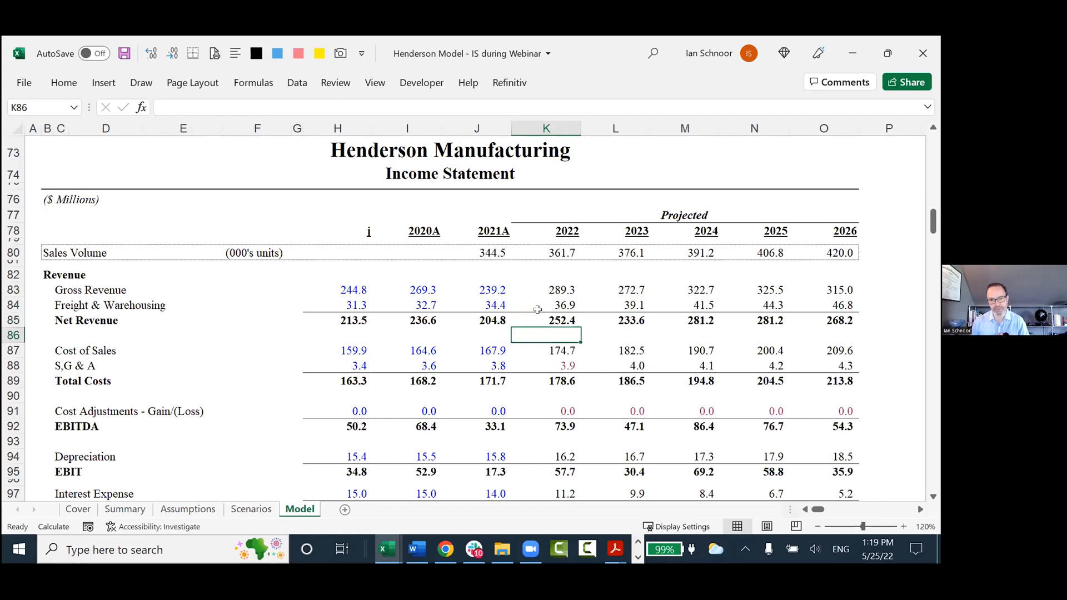
key(Down)
key(F2)
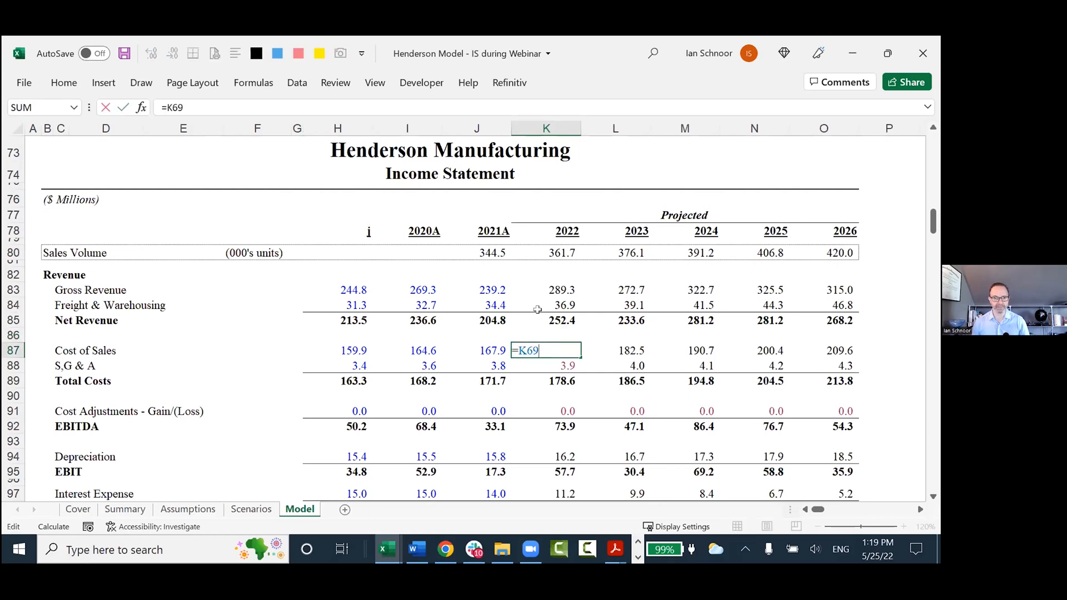
key(Escape)
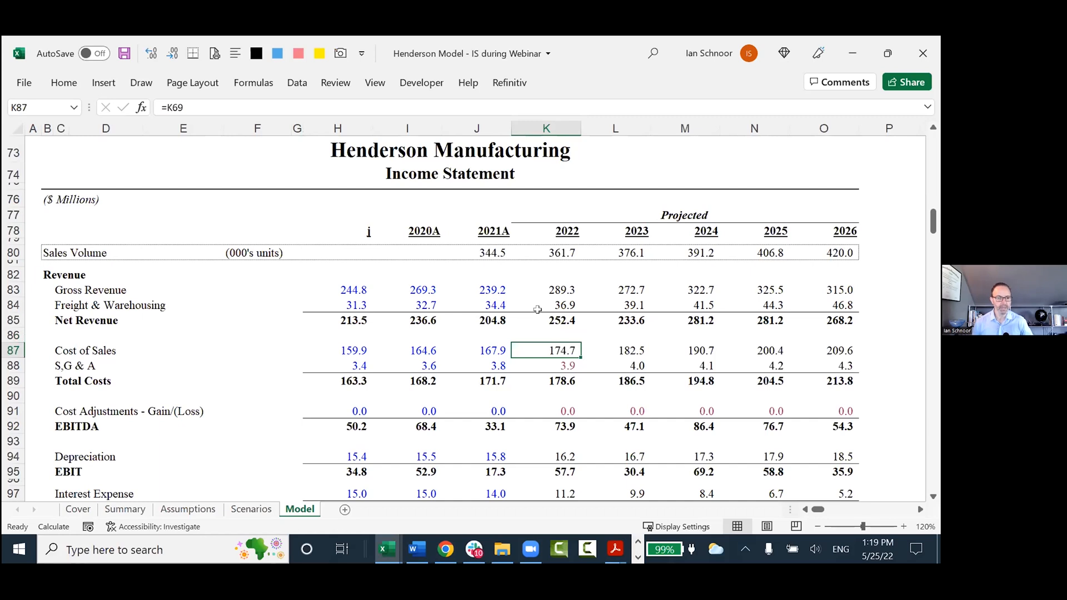
Return to the Best Practices sheet and highlight take-away 8 in row 11.
key(ctrl+Tab)
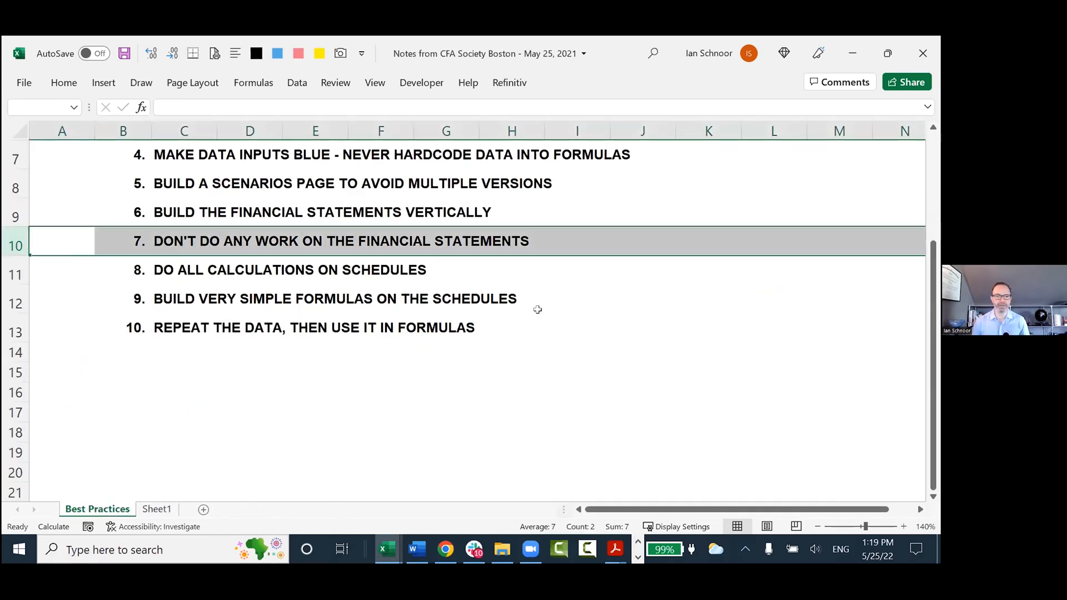
key(Down)
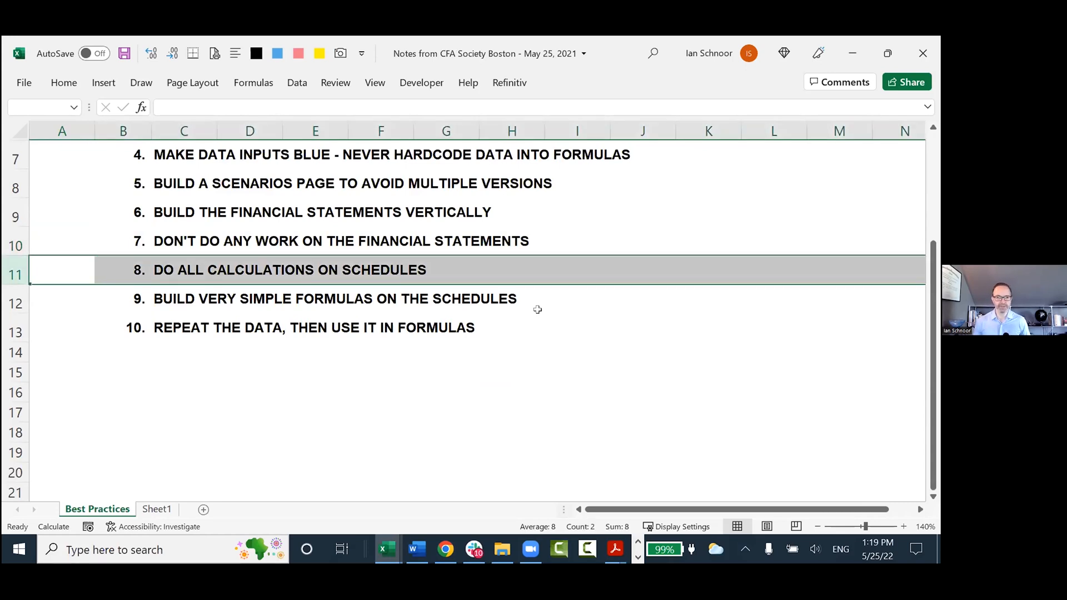
Switch back to the Henderson model and highlight the Income Statement title, followed by the Gross Revenue row through 2023.
key(ctrl+Tab)
key(Up)
key(F2)
key(Escape)
drag(345, 177, 456, 174)
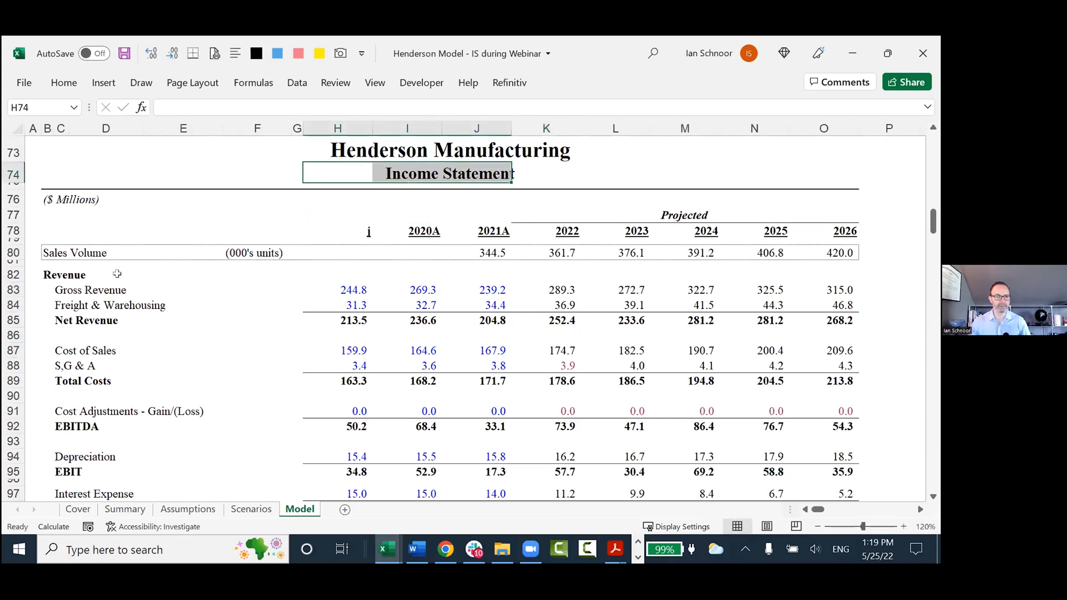
drag(33, 289, 639, 292)
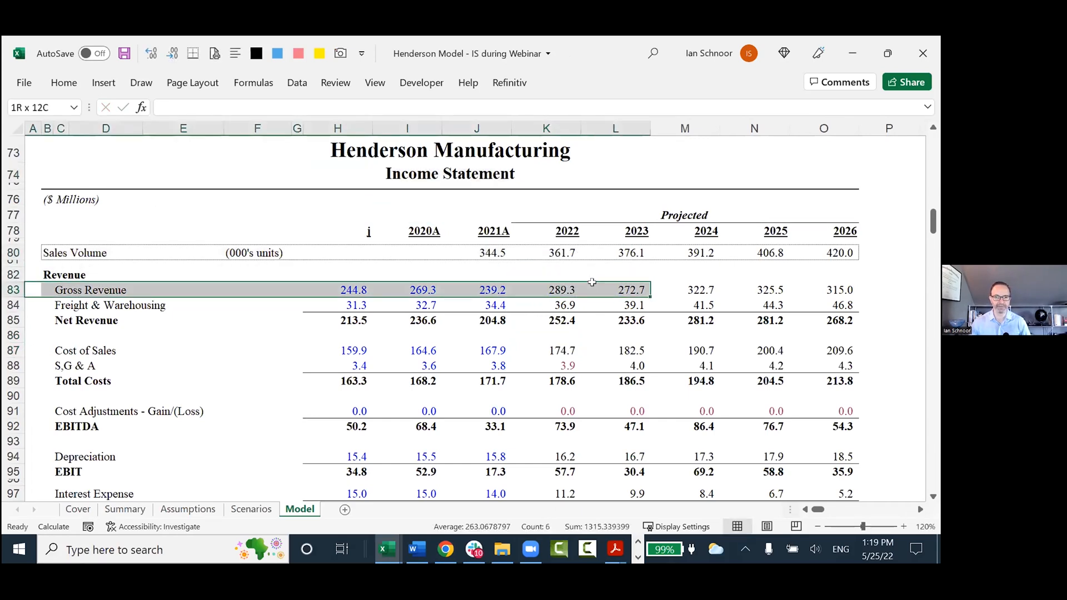
Trace the 2022 Gross Revenue formula in K83 to its source cell K26 on the Revenue Schedule.
double_click(559, 289)
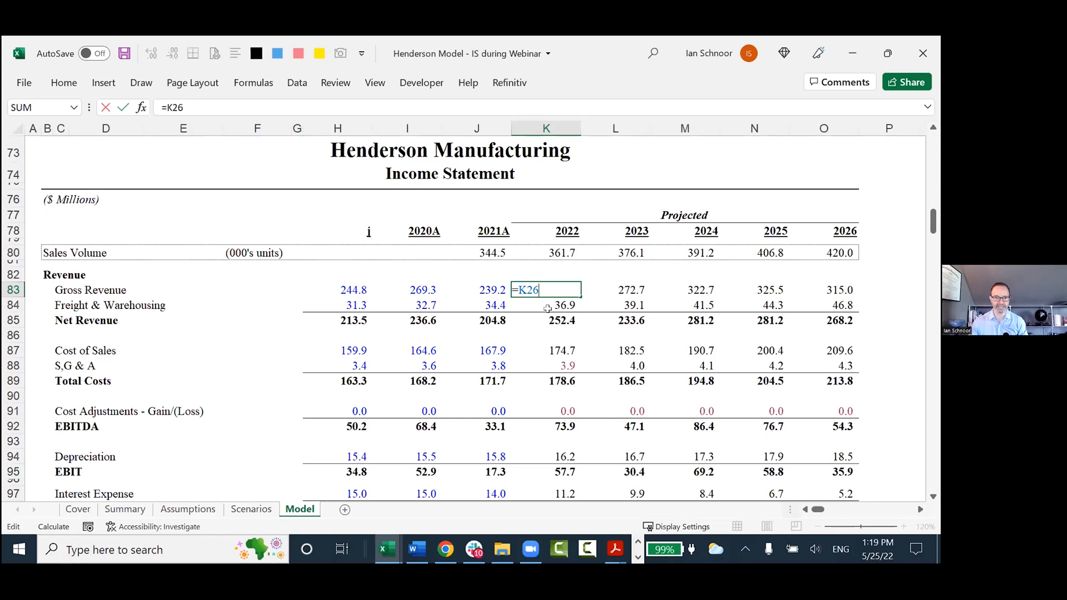
scroll(547, 308, up, 20)
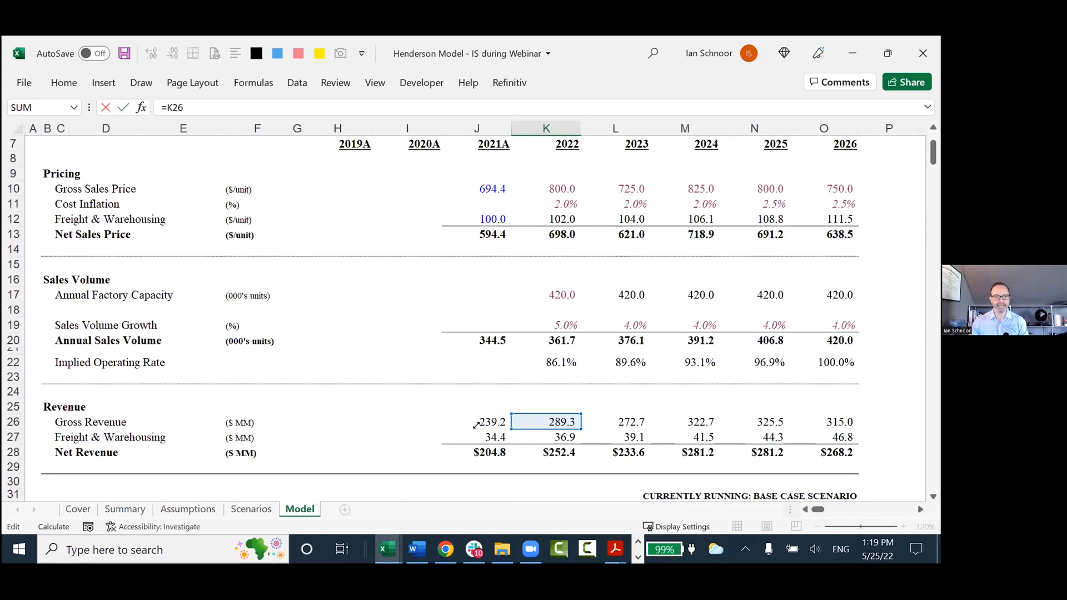
scroll(477, 426, up, 2)
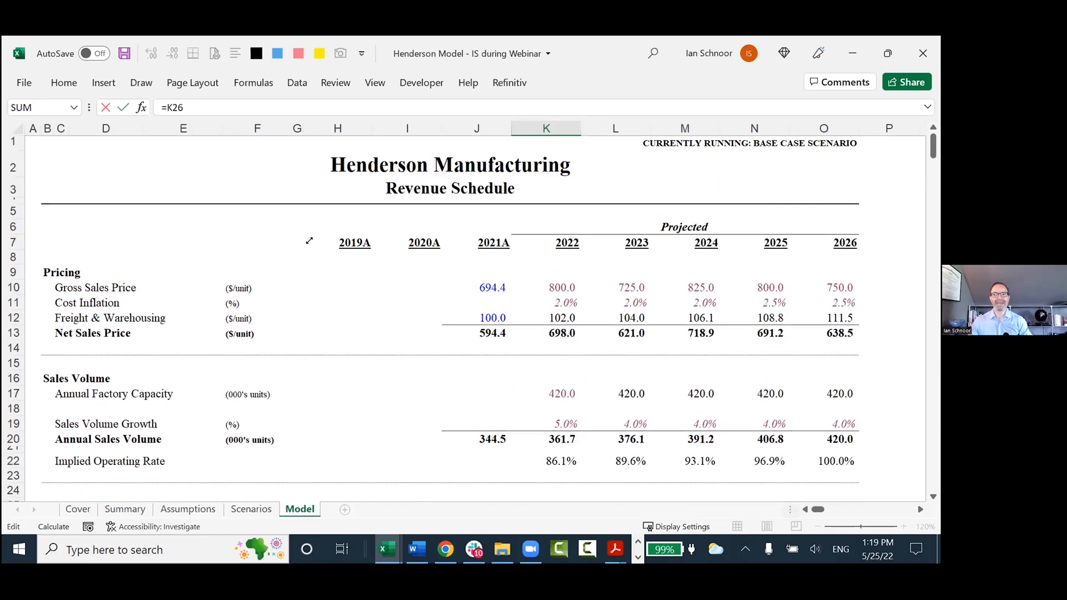
scroll(309, 241, down, 2)
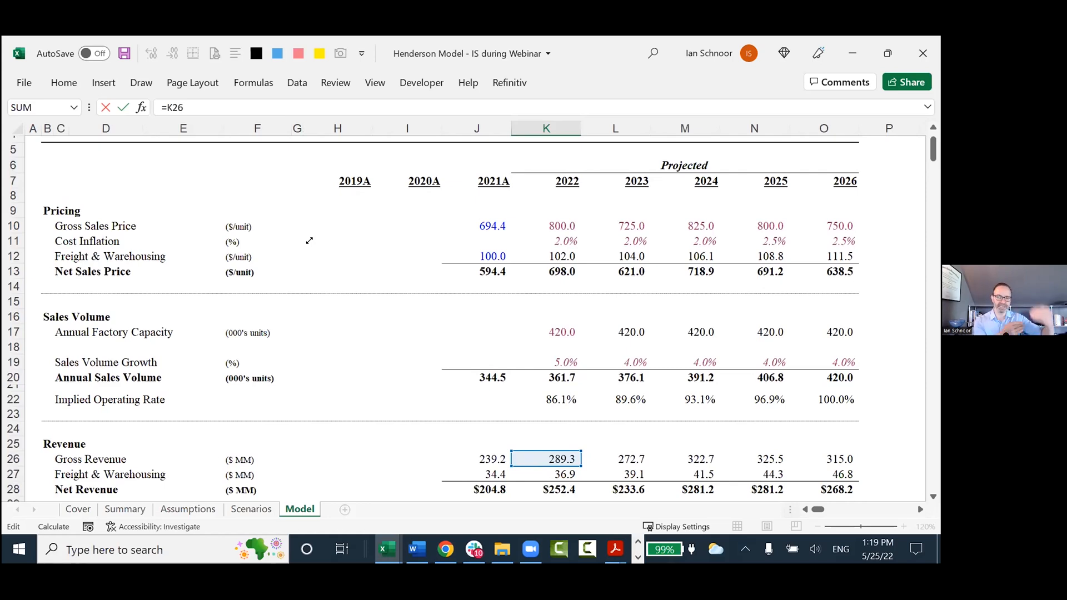
key(ctrl+Return)
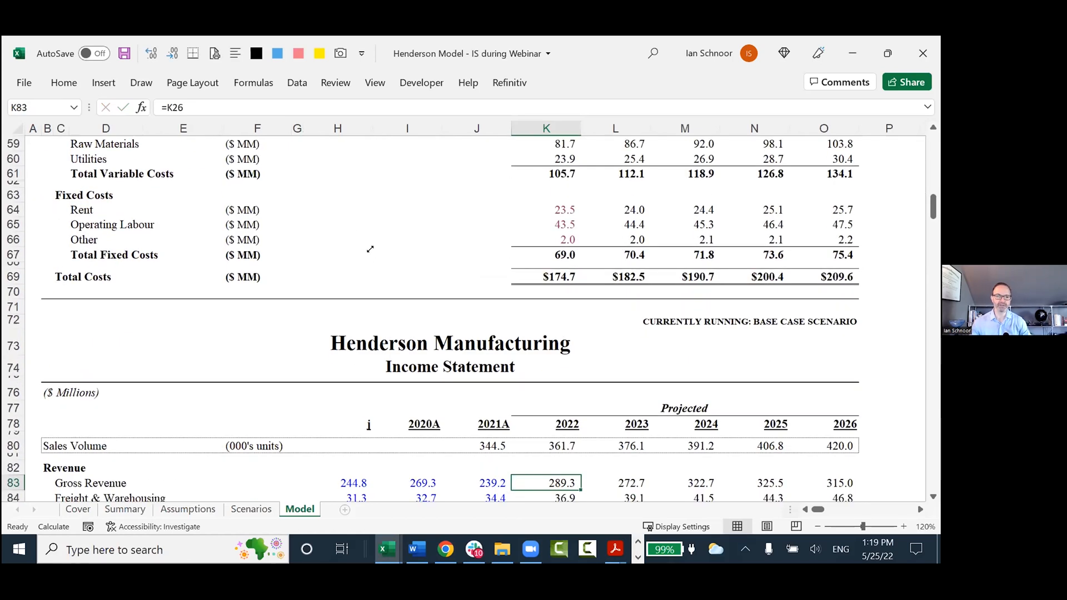
Review the Revenue Schedule from its beginning and examine the 2022 Gross Revenue calculation in K26.
key(ctrl+Home)
scroll(342, 257, down, 1)
scroll(310, 169, up, 1)
scroll(498, 235, down, 3)
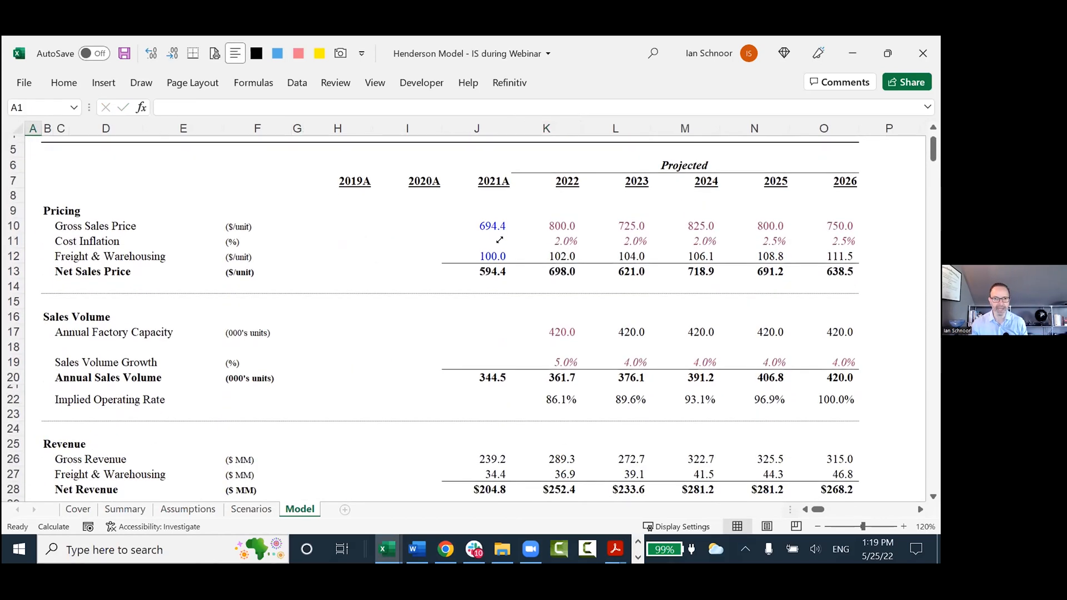
click(543, 378)
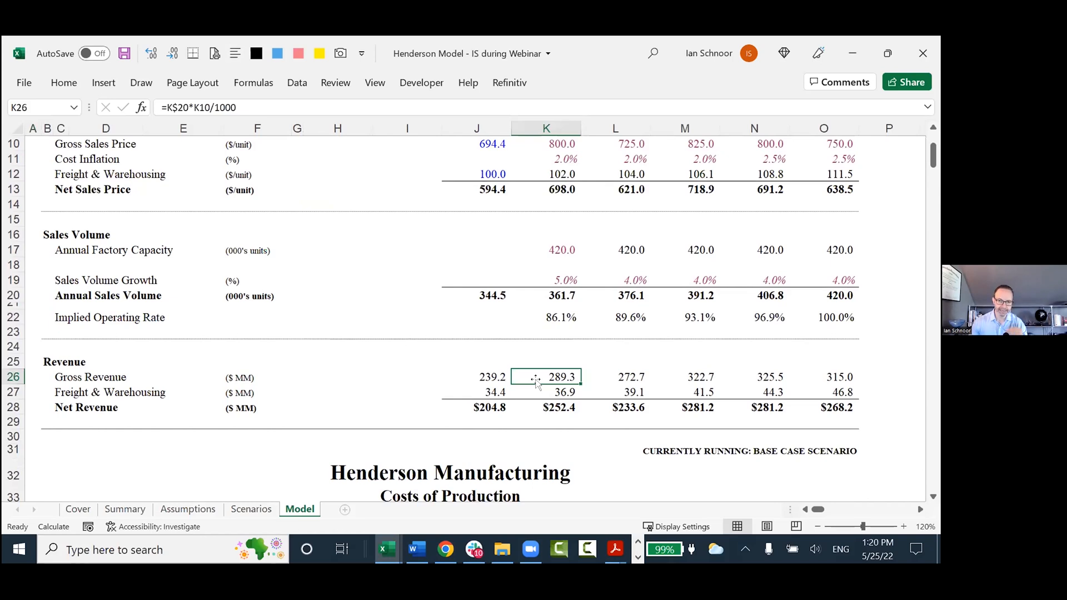
Return to the Best Practices sheet and highlight take-aways 7 and 8 together in rows 10 and 11.
key(alt+Tab)
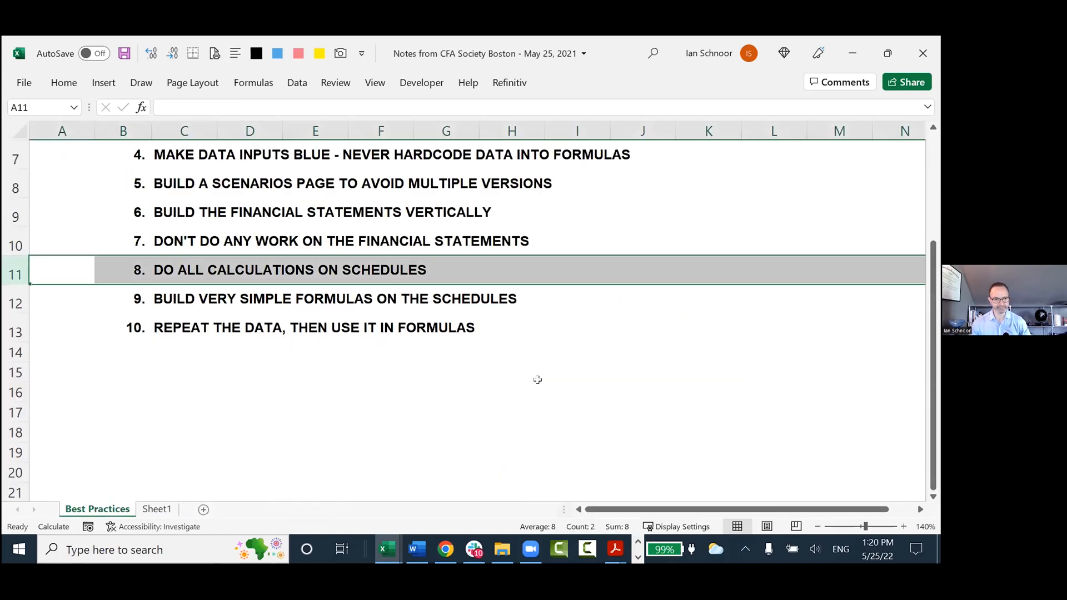
key(Up)
key(shift+space)
key(shift+Down)
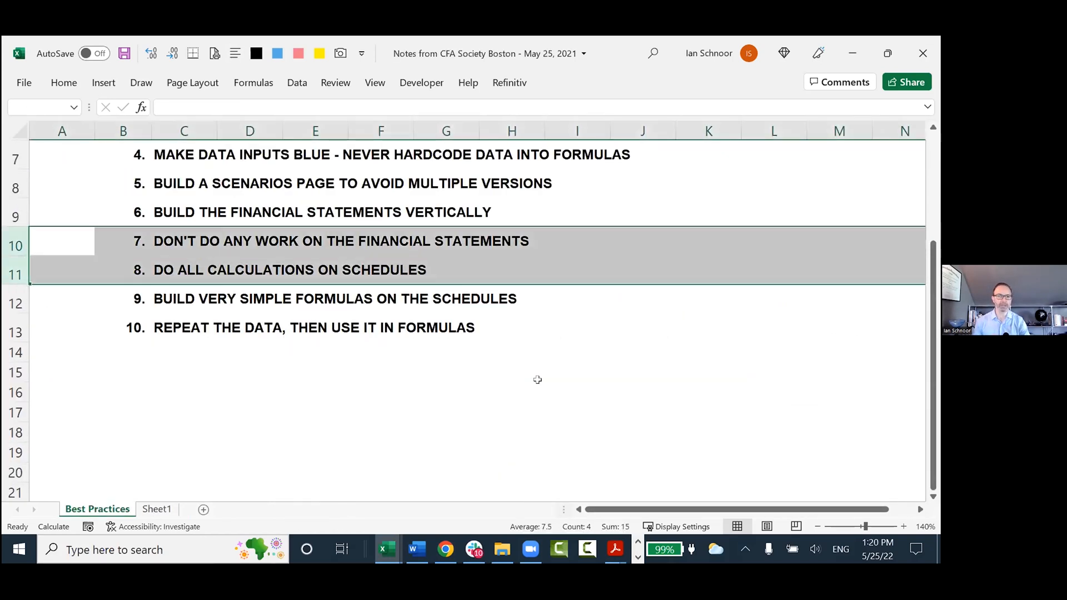
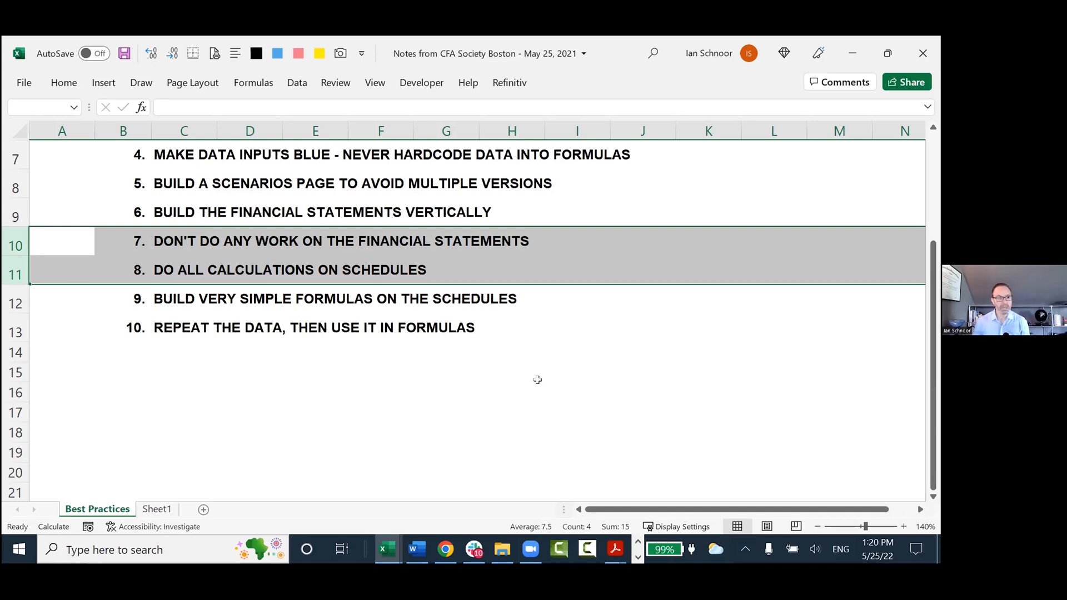
Highlight take-aways 9 and 10 together in rows 12 and 13, followed by take-away 8 alone and take-away 9 alone.
key(Down)
key(Down)
key(shift+space)
key(shift+Down)
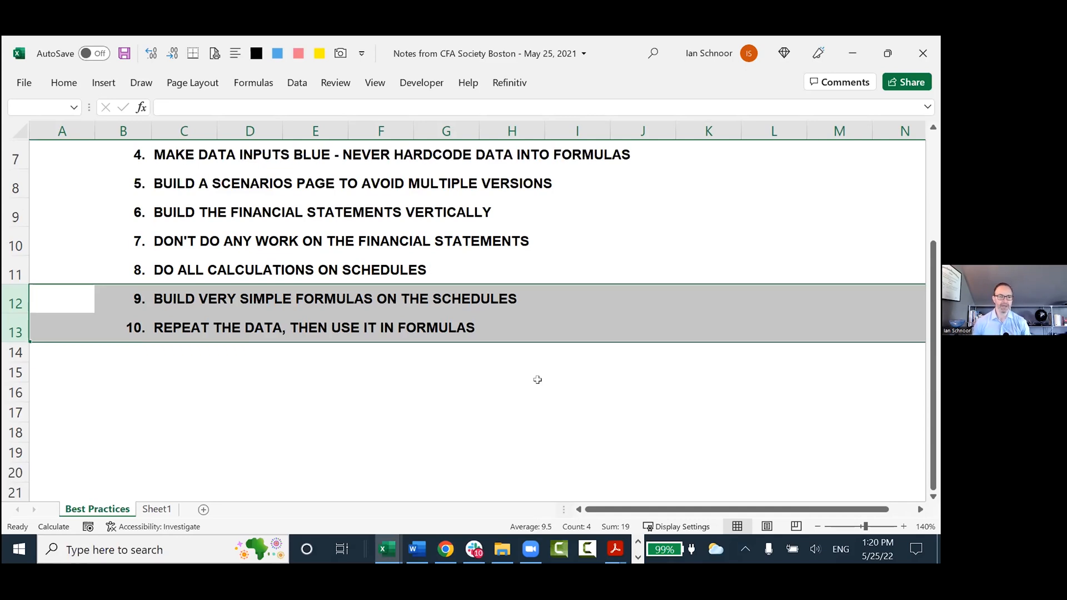
key(Up)
key(shift+space)
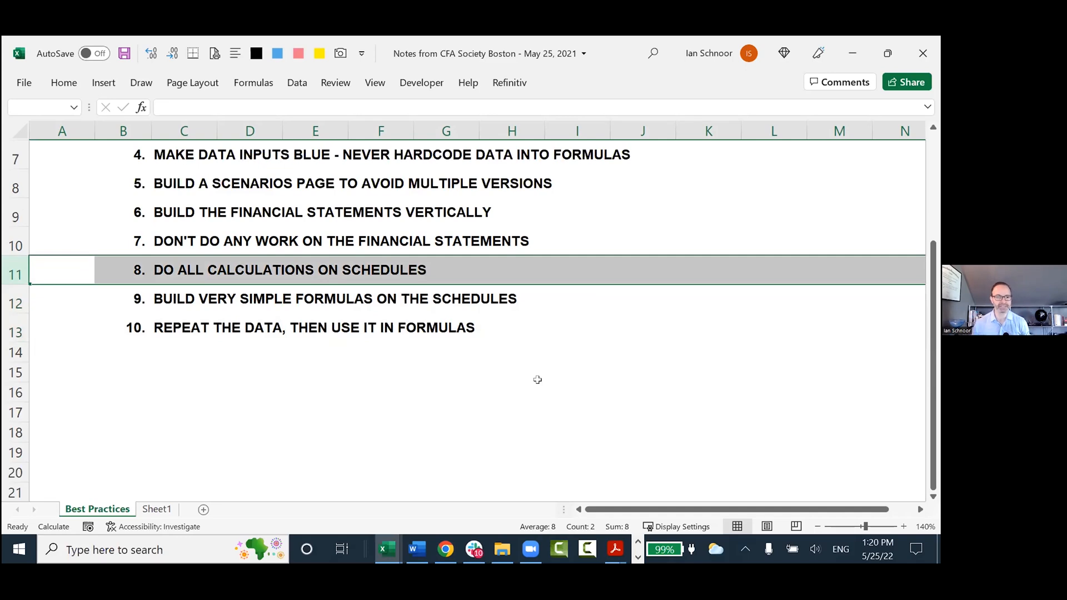
key(Down)
key(shift+space)
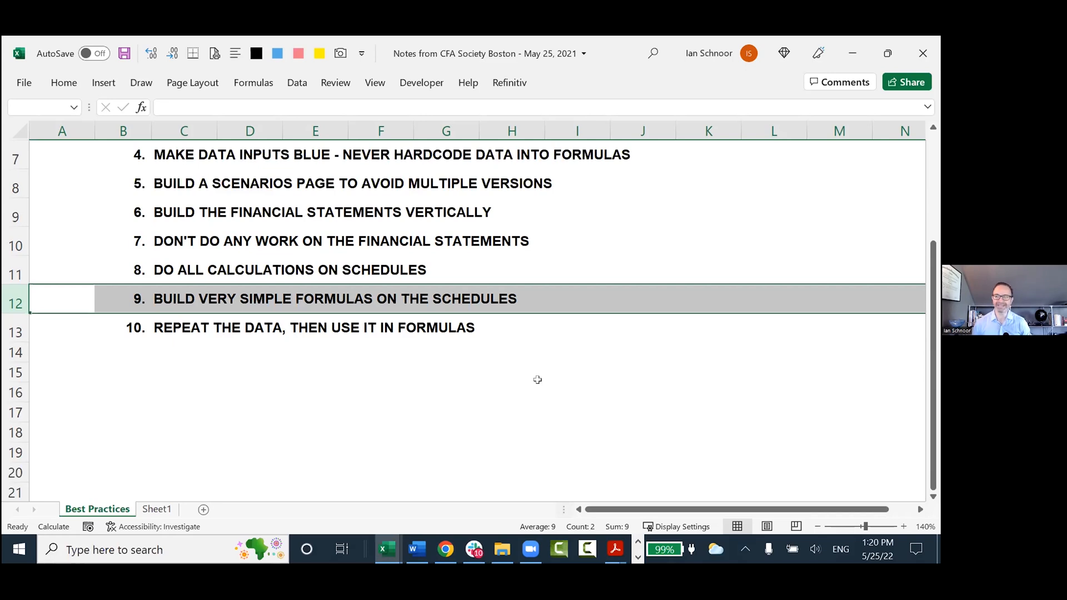
Switch to the Henderson model and highlight the Revenue Schedule title in row 3.
key(alt+Tab)
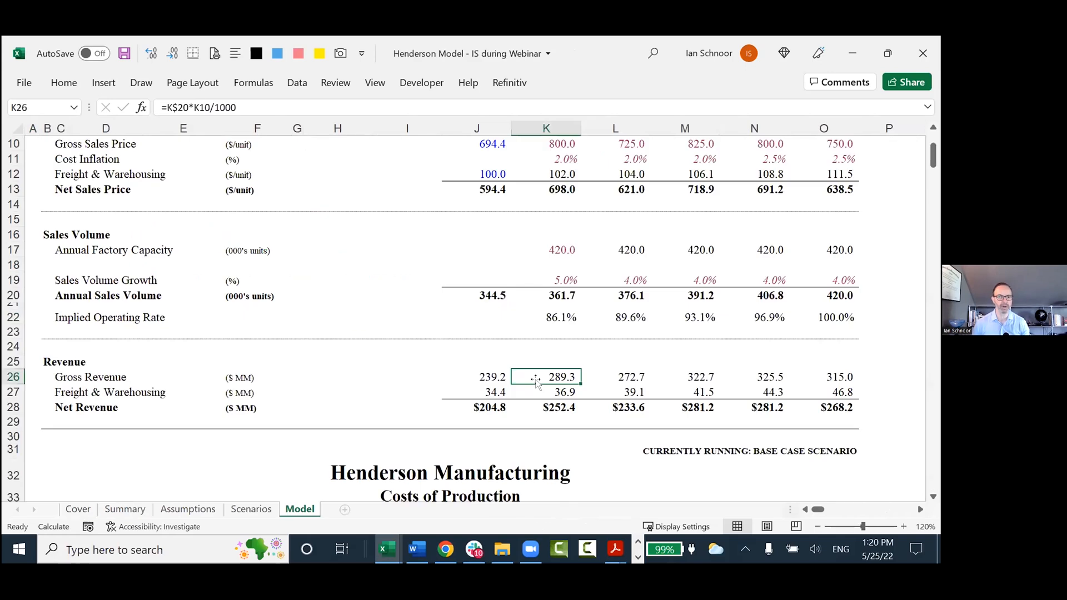
scroll(500, 353, up, 3)
drag(244, 180, 737, 190)
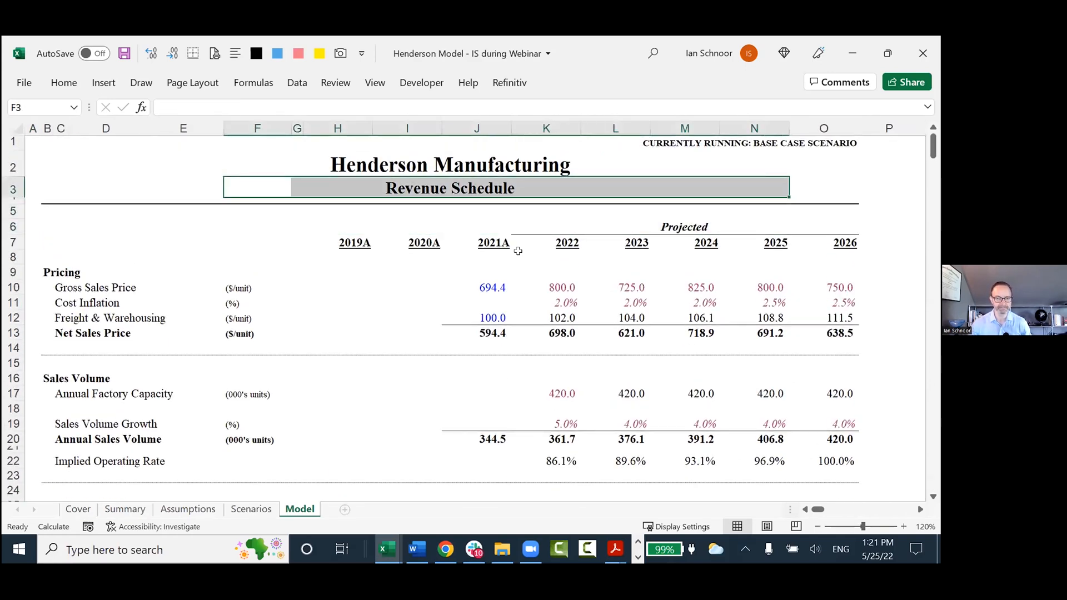
Highlight the labels of the Pricing, Sales Volume and Revenue sections of the Revenue Schedule one after another.
scroll(488, 266, down, 1)
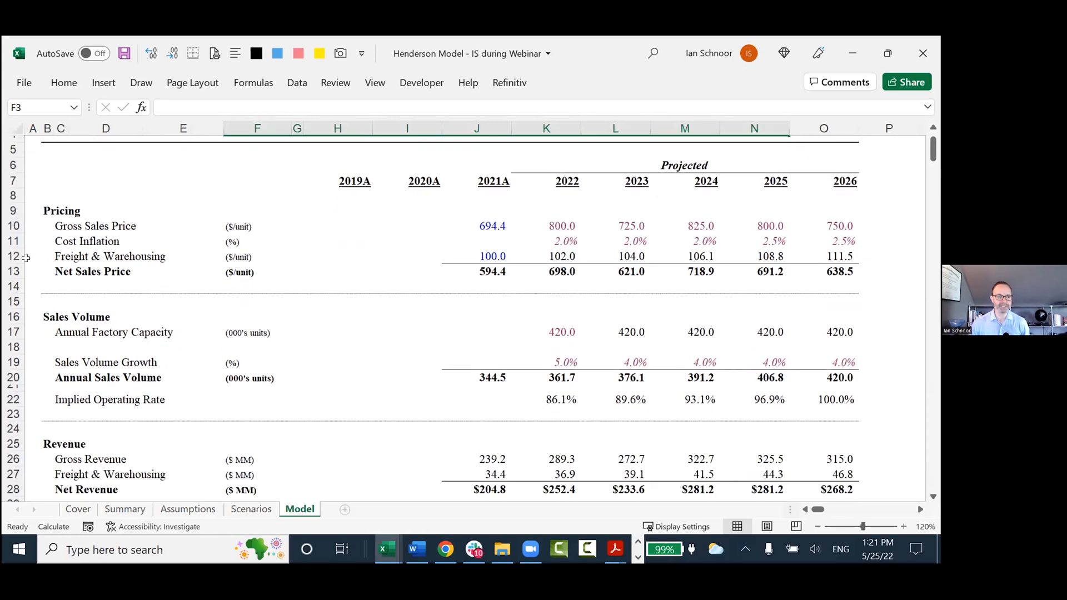
drag(26, 210, 296, 282)
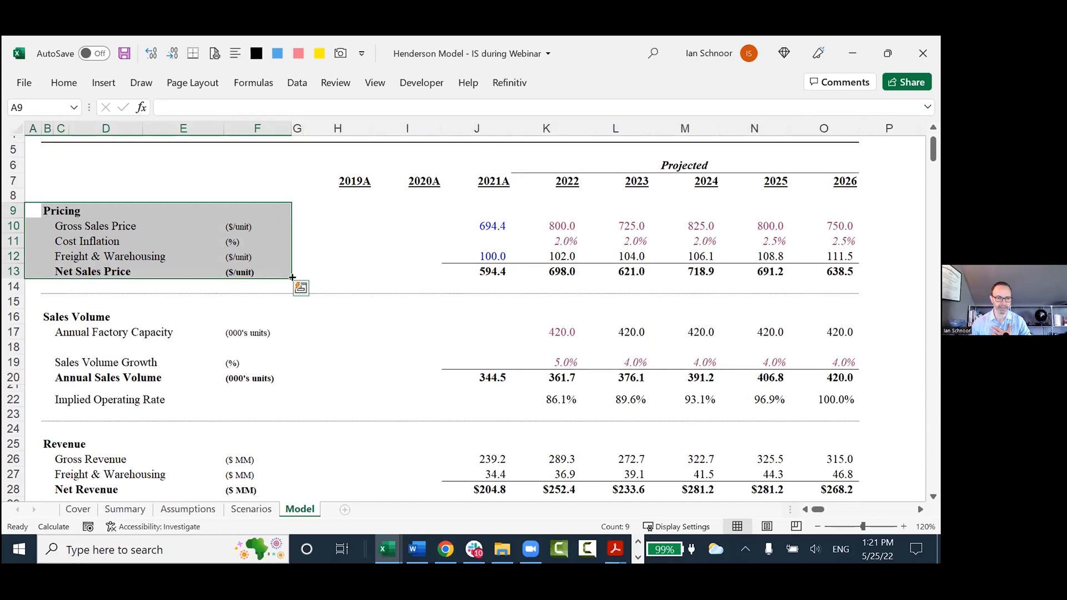
scroll(298, 285, down, 1)
drag(31, 281, 298, 362)
scroll(165, 359, down, 1)
drag(35, 360, 219, 408)
Highlight the Gross Sales Price label and examine the 2022 link to the Scenarios sheet in K10.
scroll(229, 367, up, 1)
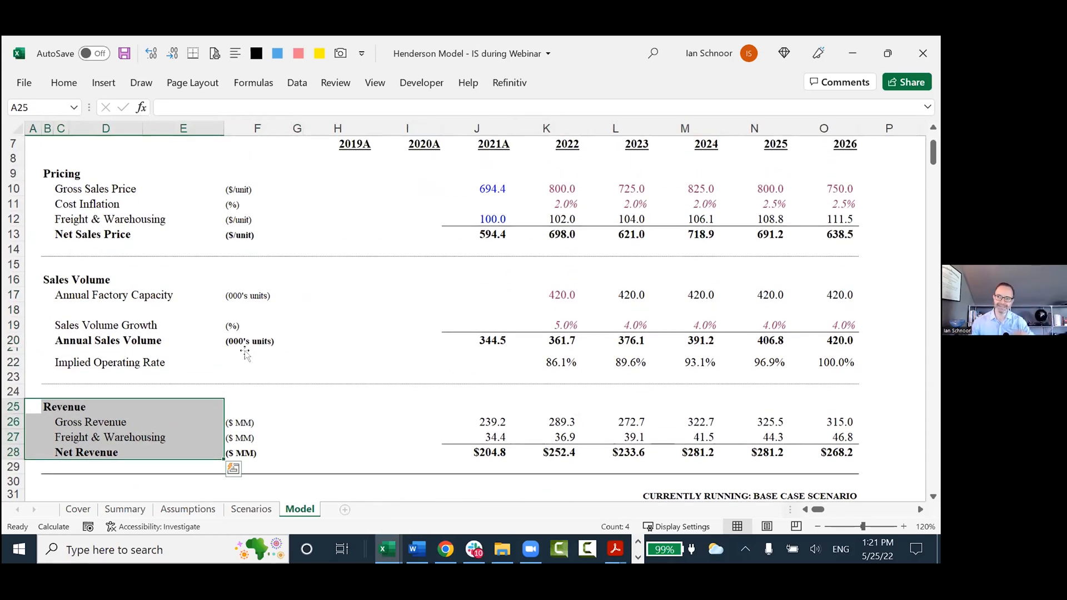
scroll(236, 327, up, 2)
drag(68, 287, 306, 289)
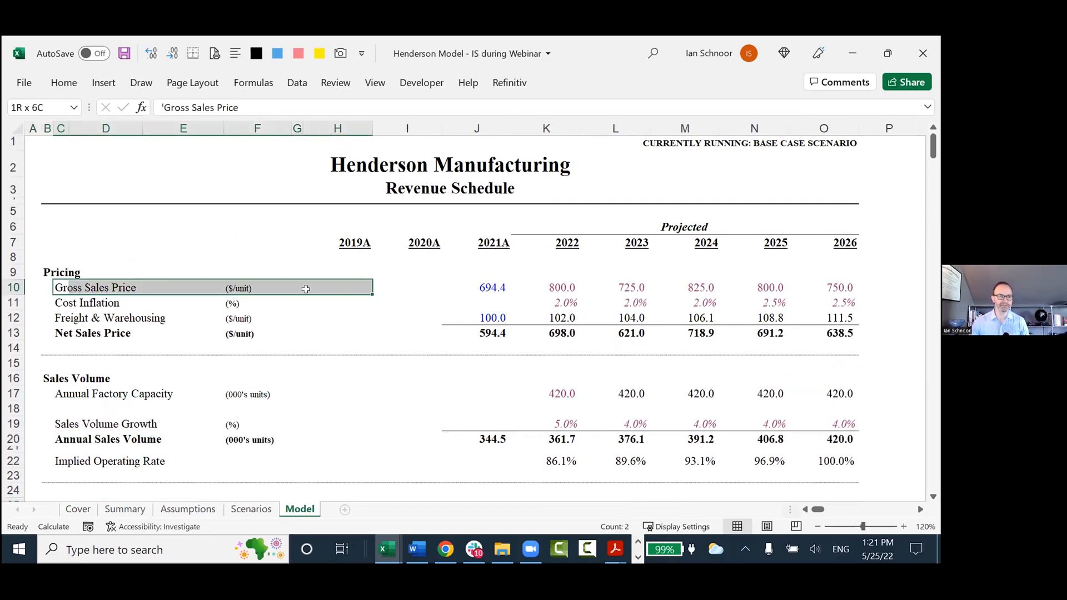
click(70, 286)
drag(68, 287, 282, 285)
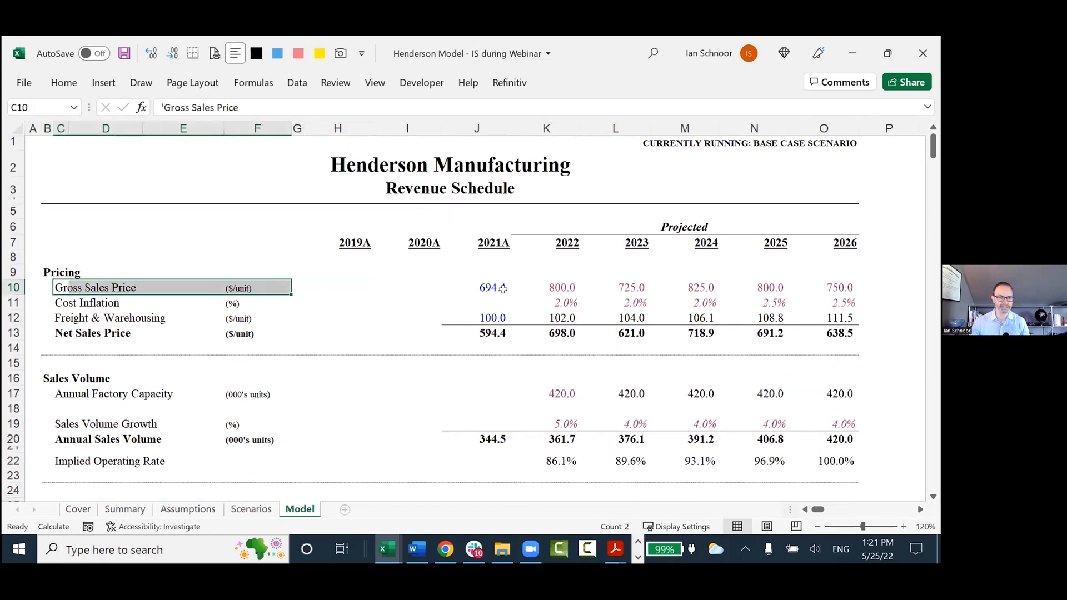
click(553, 287)
key(F2)
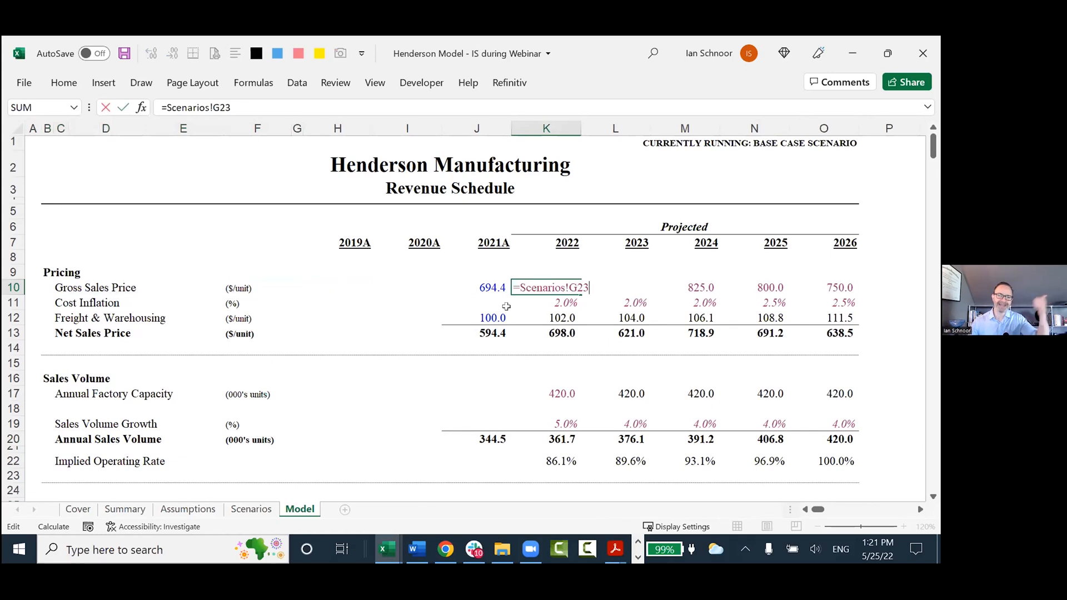
drag(519, 288, 580, 286)
key(shift+Right)
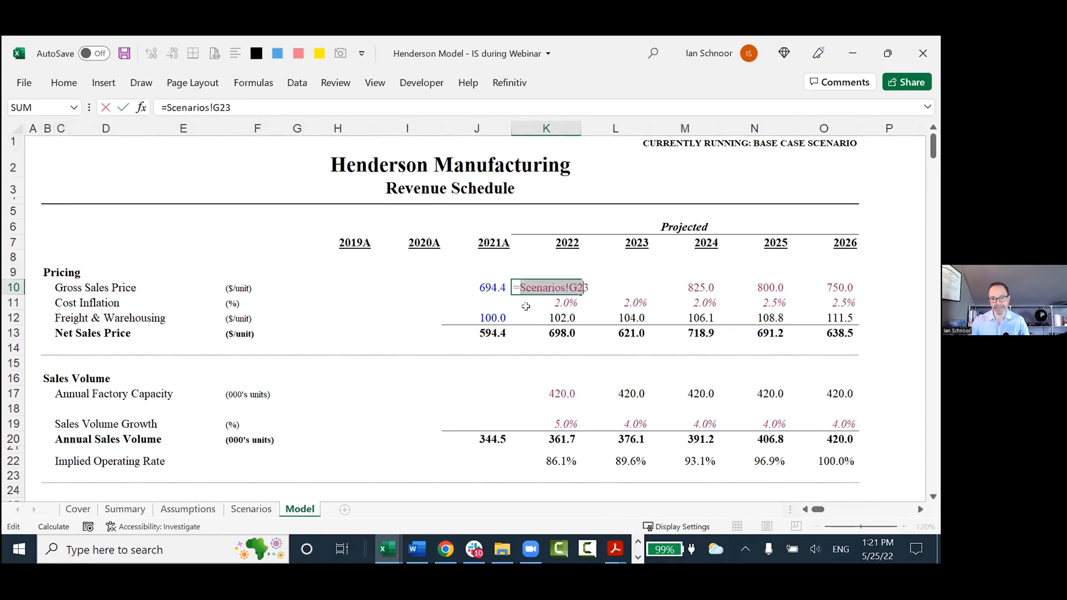
key(Return)
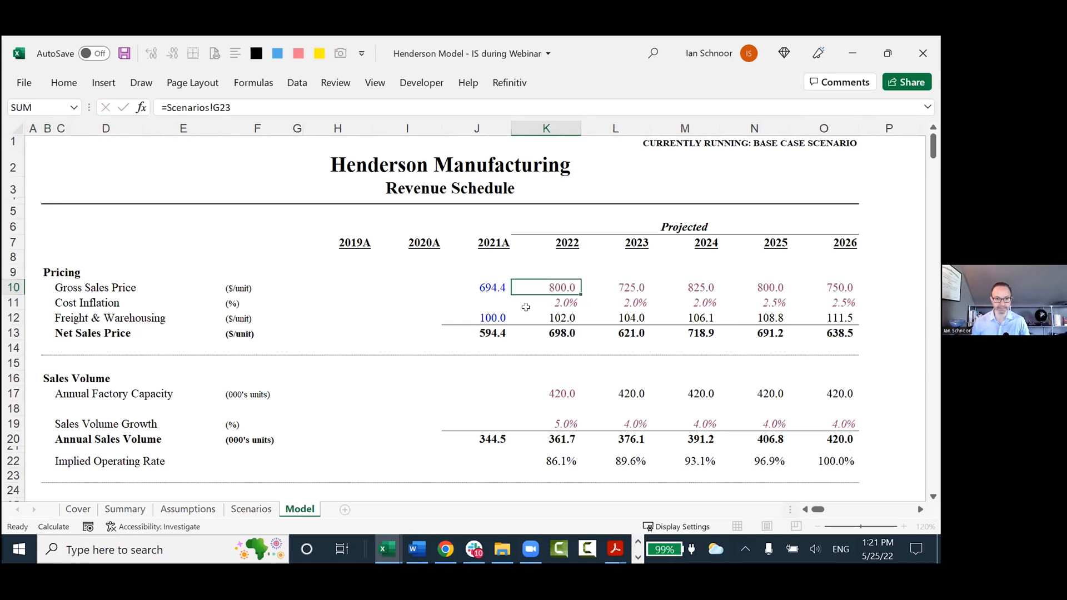
Examine the 2022 Cost Inflation link in K11 and highlight the entire Cost Inflation row.
key(F2)
key(Escape)
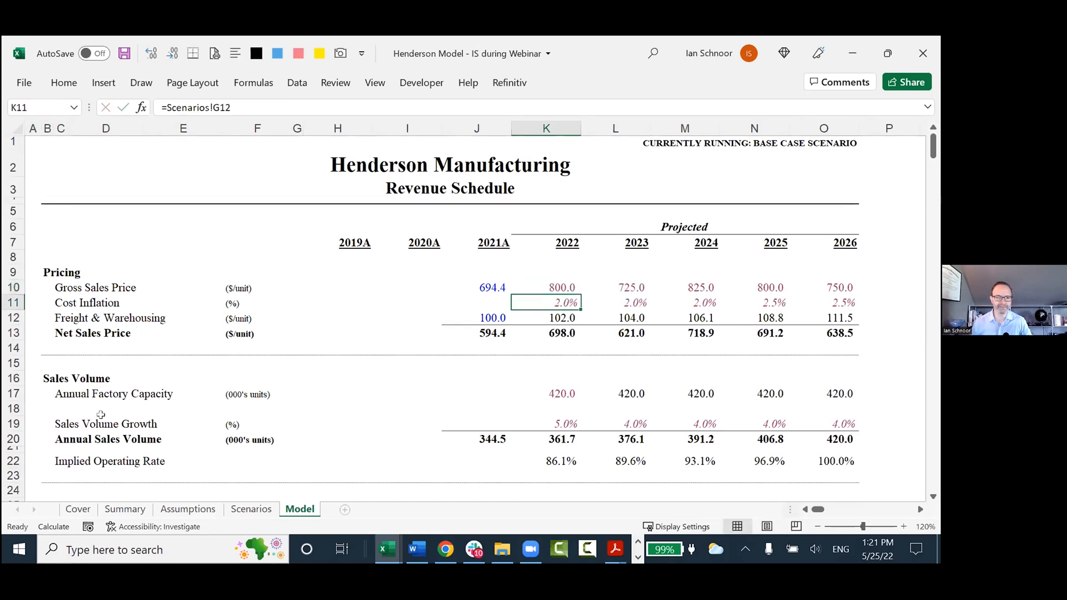
key(shift+space)
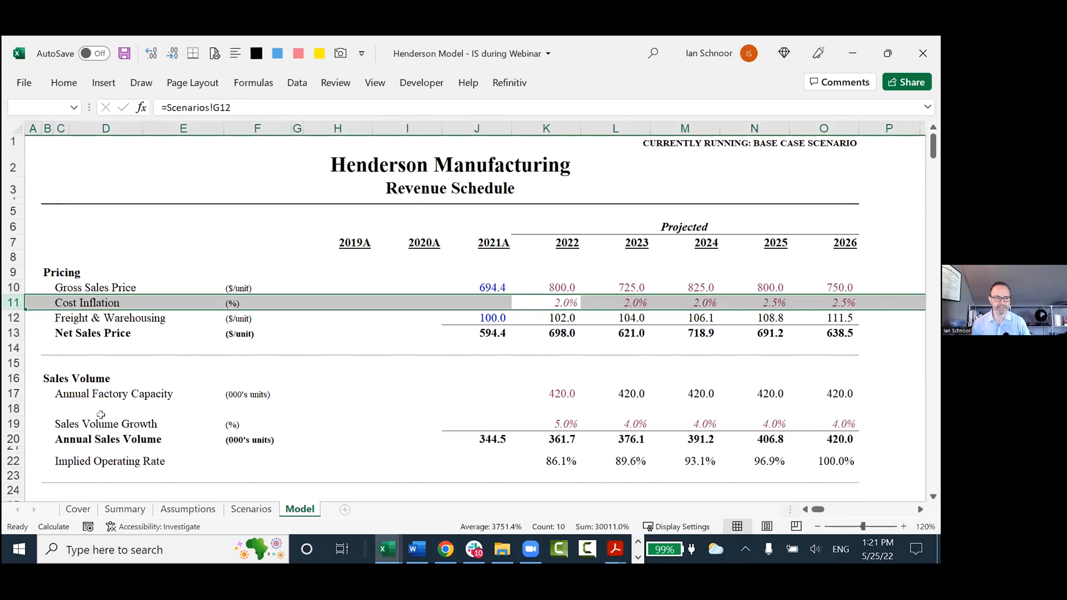
Highlight the Freight & Warehousing row in the Pricing section and examine its 2022 formula in K12.
key(Down)
key(Left)
key(Left)
key(shift+space)
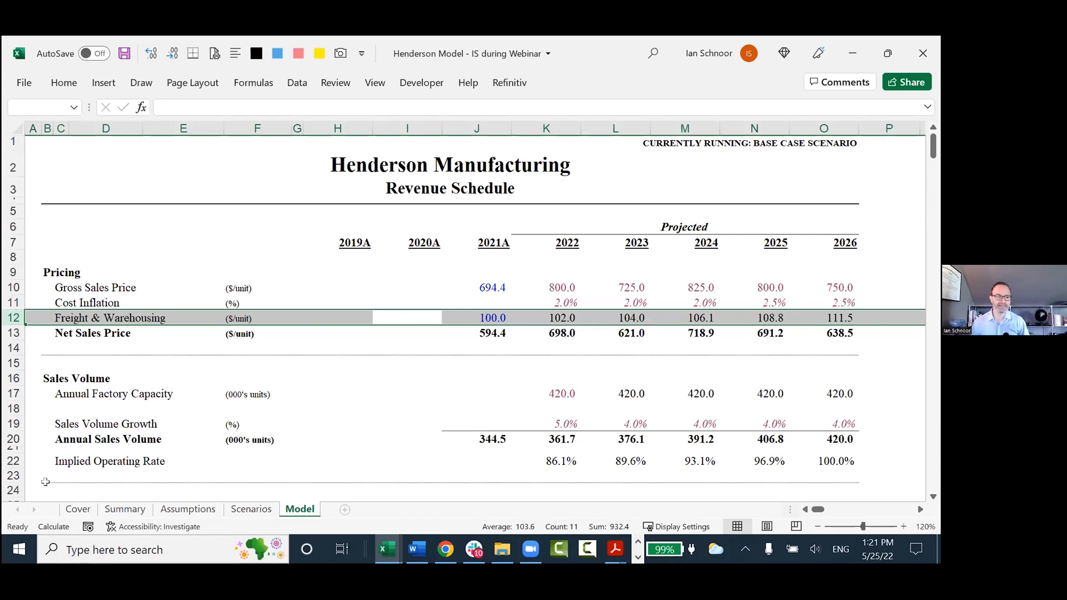
key(Right)
key(Right)
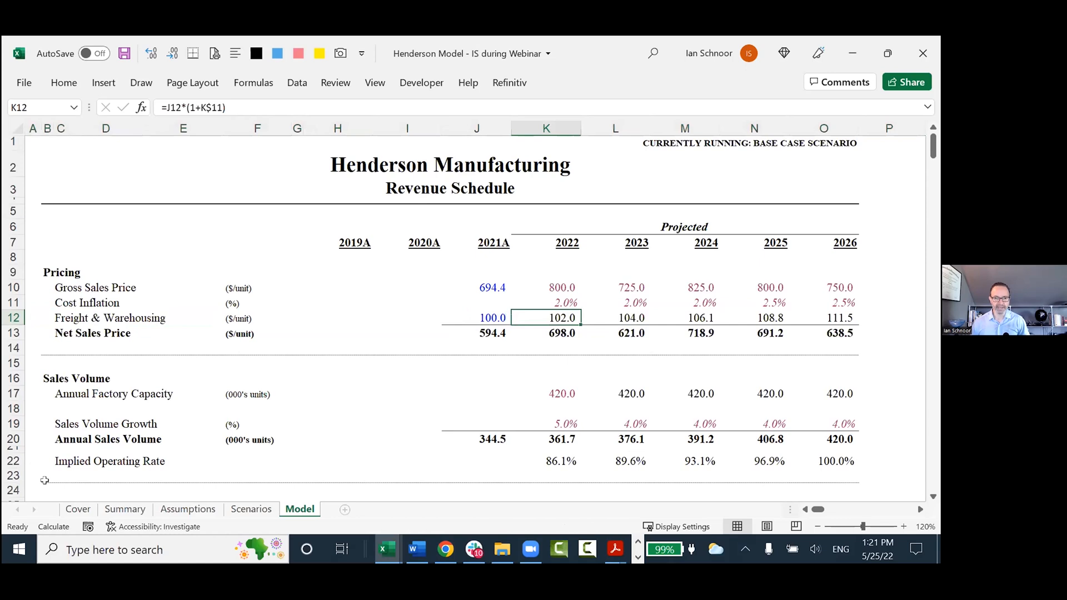
key(F2)
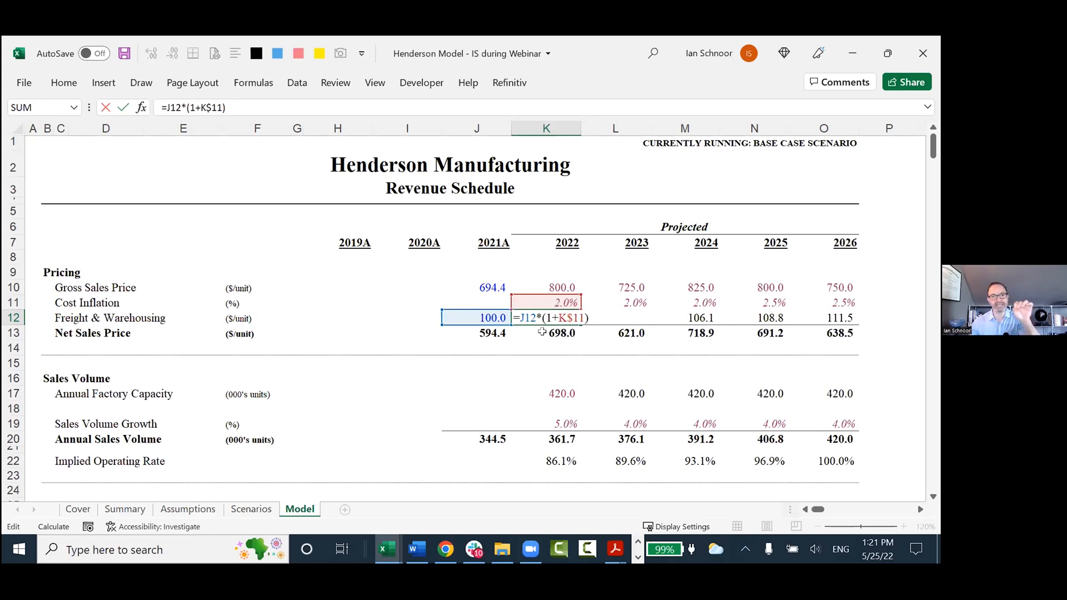
key(ctrl+Return)
Revisit the 2022 Gross Sales Price and Freight & Warehousing cells, and examine the Net Sales Price formula =K10-K12 in K13.
key(Up)
key(Up)
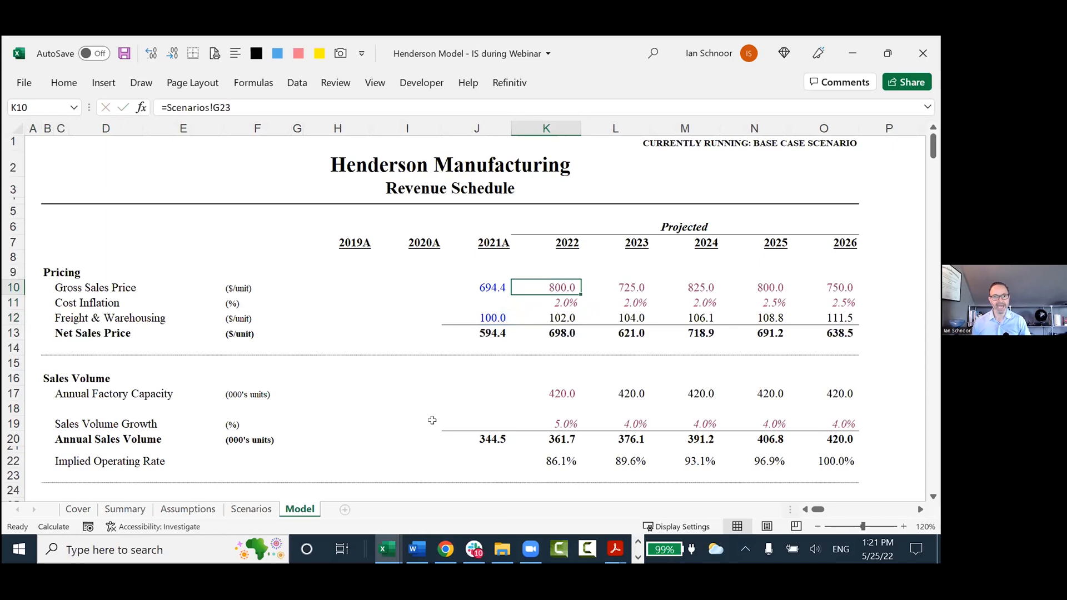
key(Down)
key(Down)
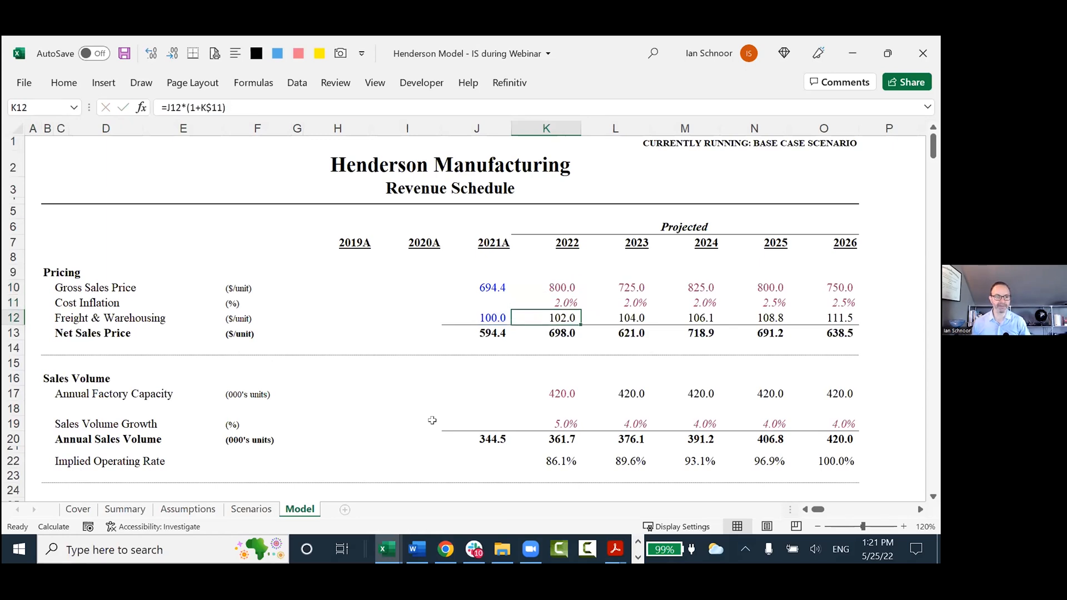
key(Down)
text(=K10-K12)
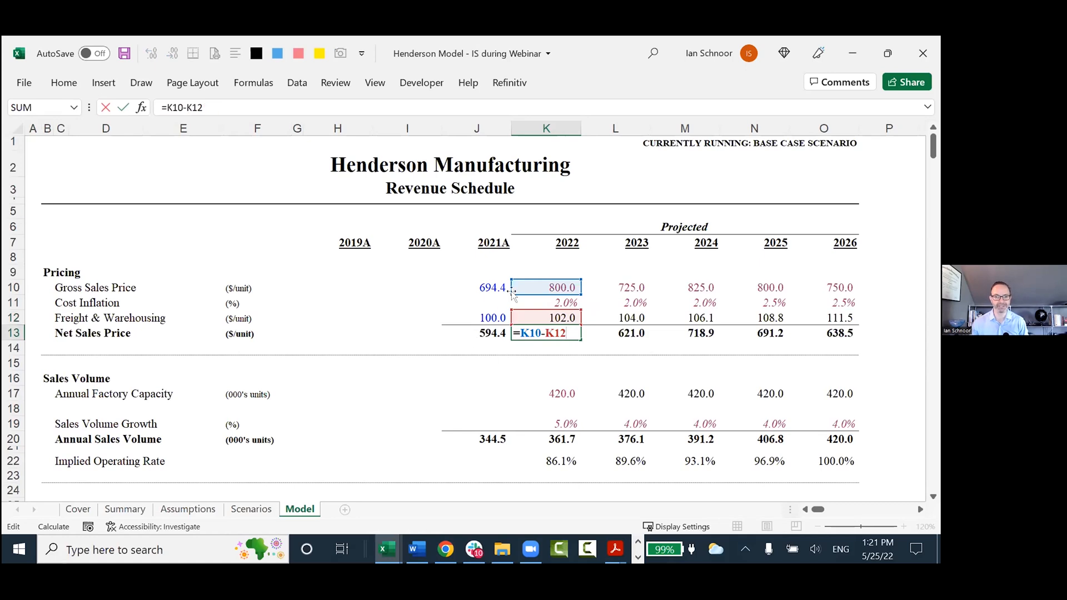
key(ctrl+Return)
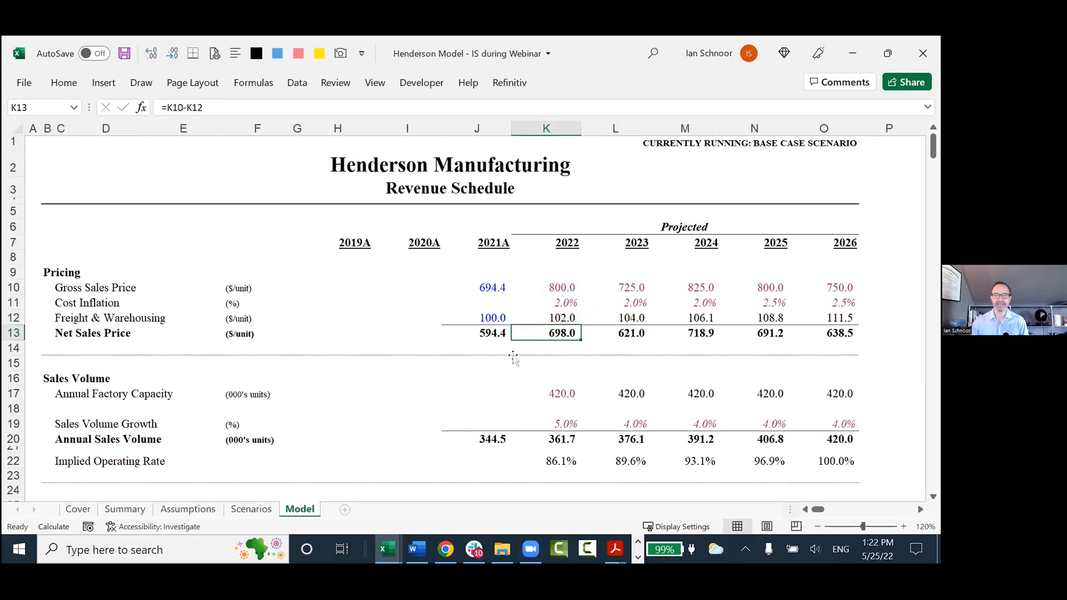
Inspect the 2022 Pricing formulas one by one, from Gross Sales Price in K10 down to Net Sales Price in K13.
key(Up)
key(Up)
key(Up)
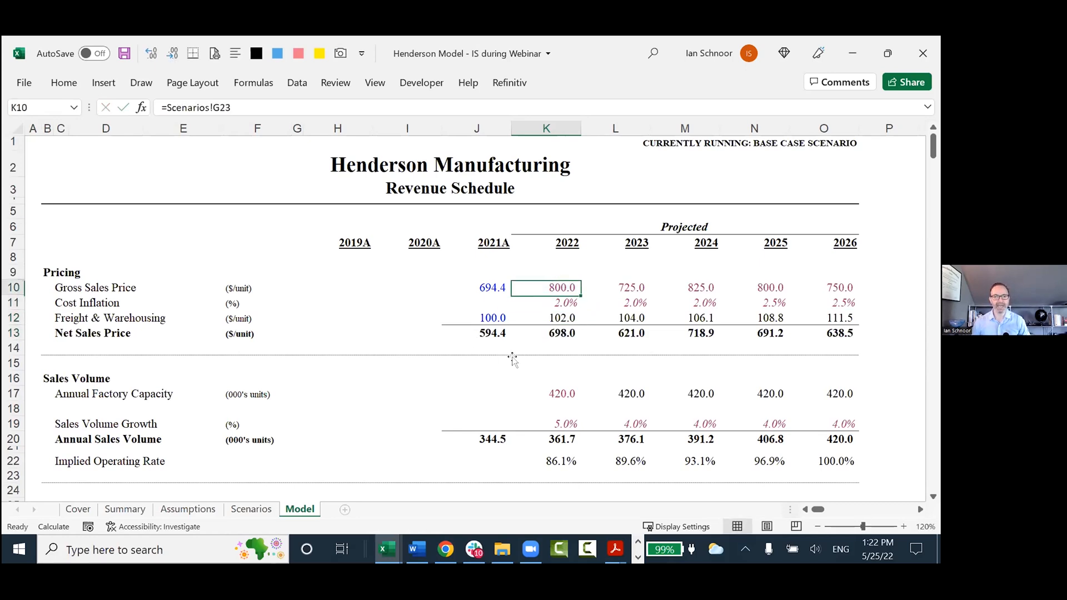
key(F2)
key(Escape)
key(Down)
key(F2)
key(Escape)
key(Down)
key(F2)
key(Escape)
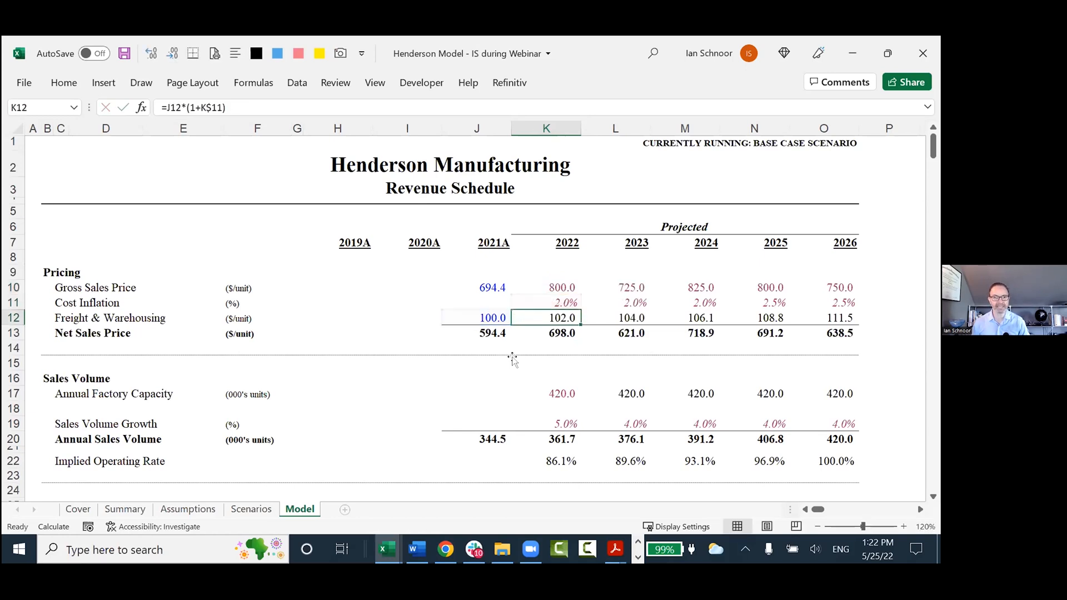
key(Down)
key(F2)
key(Escape)
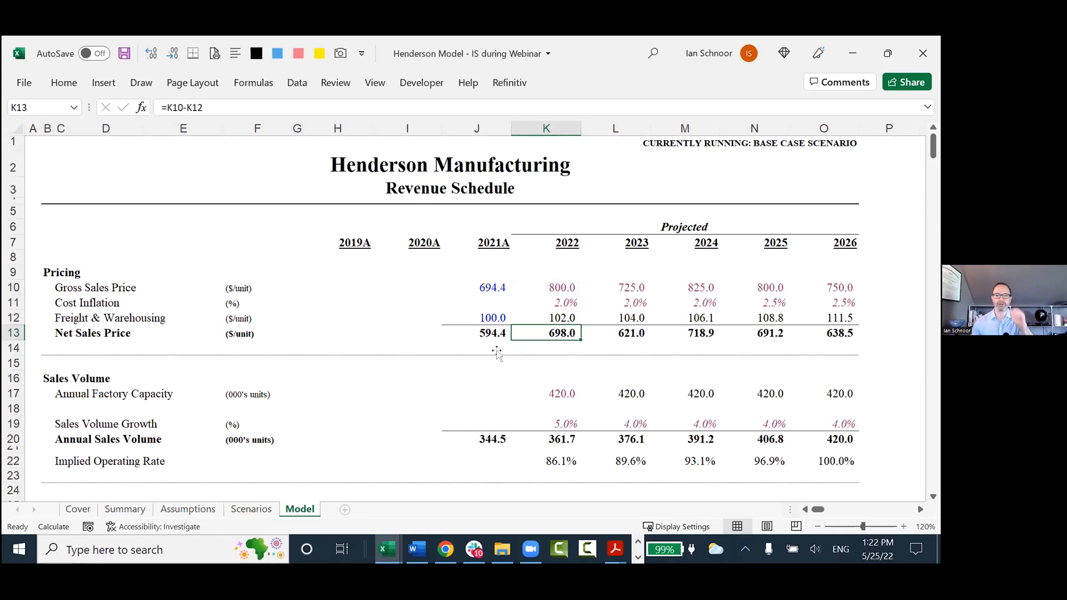
Examine the 2022 Gross Revenue formula in K26 and its precedent cells K20 and K10 on the Revenue Schedule.
scroll(514, 360, down, 2)
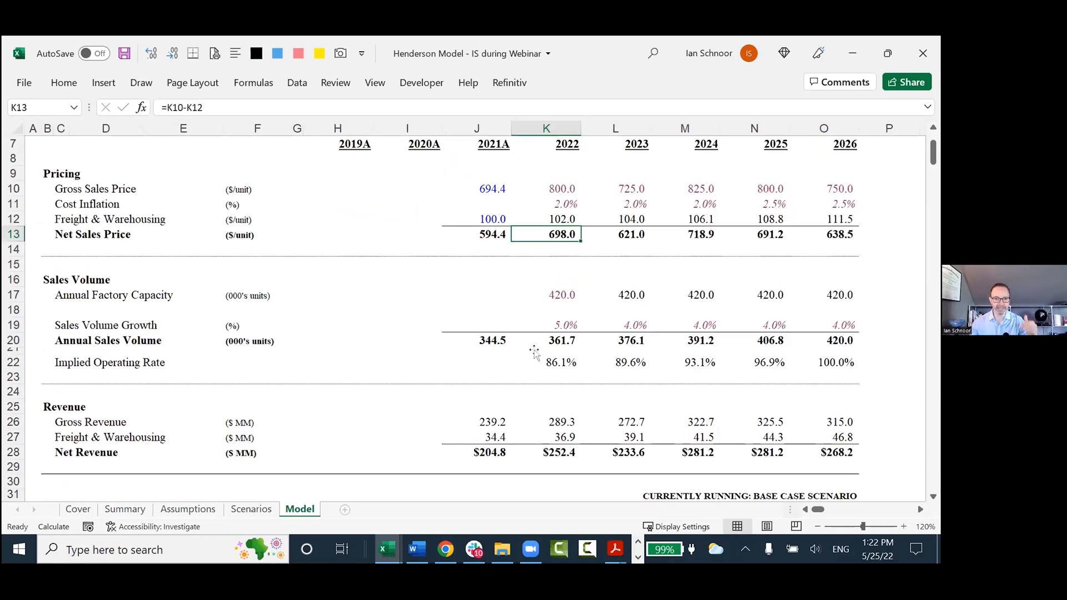
click(550, 425)
key(F2)
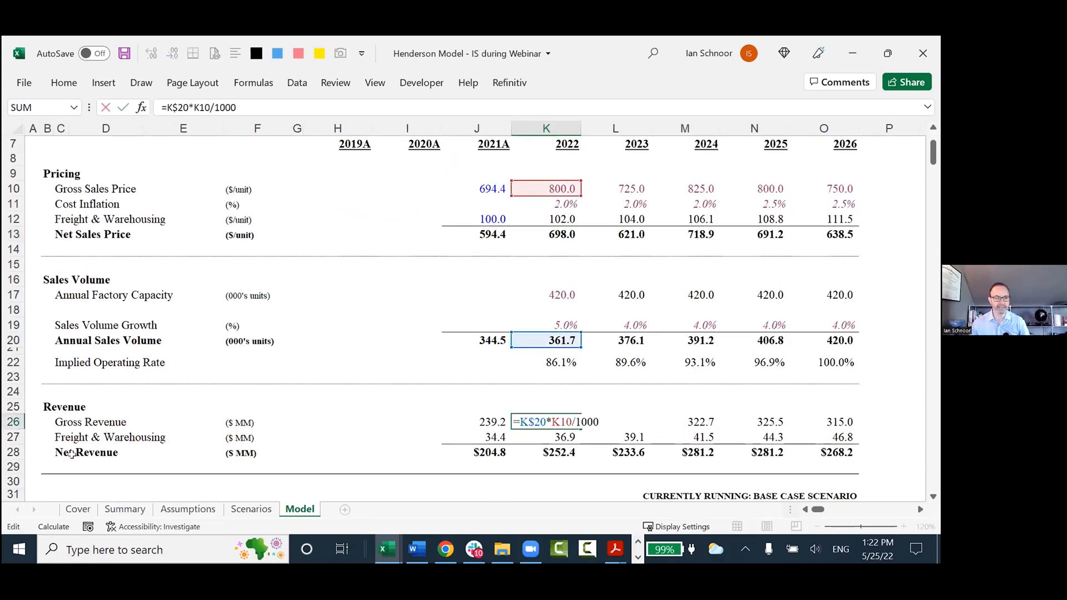
scroll(500, 217, up, 1)
scroll(501, 219, up, 2)
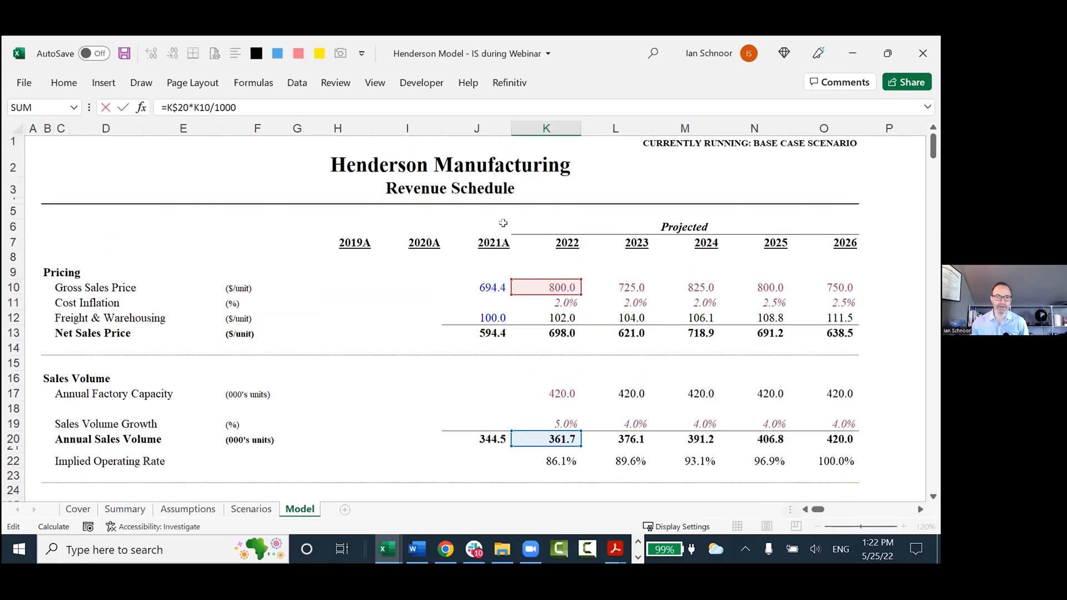
scroll(476, 382, down, 4)
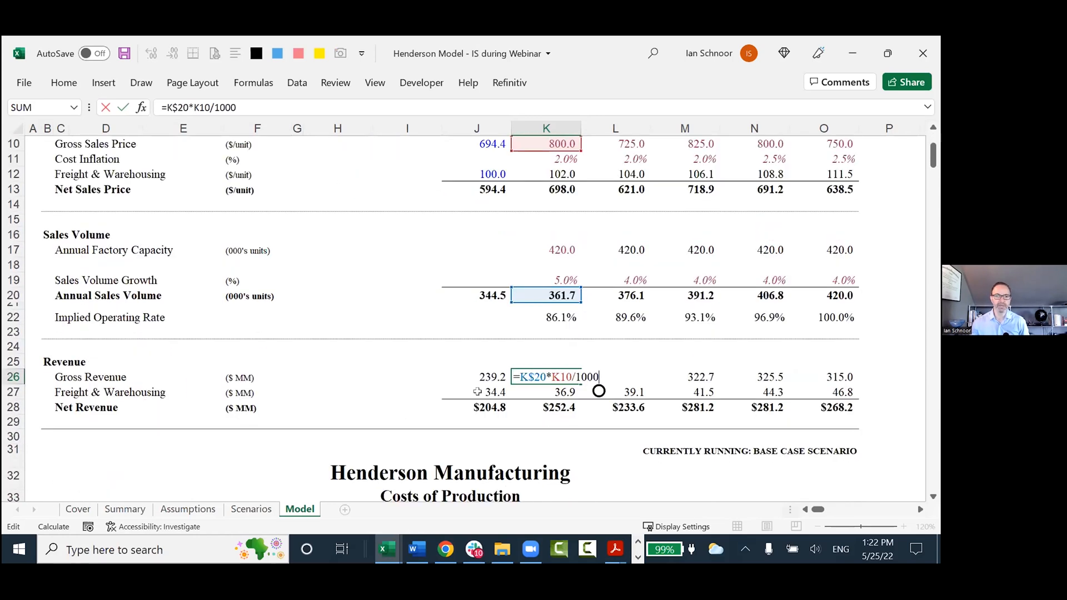
scroll(477, 392, up, 1)
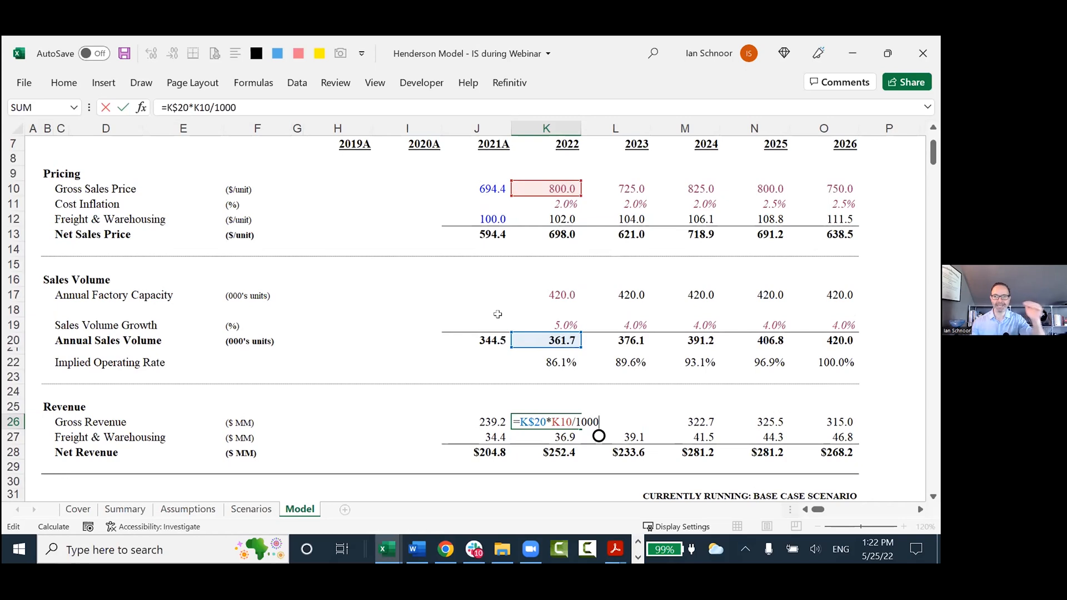
key(ctrl+Return)
key(F2)
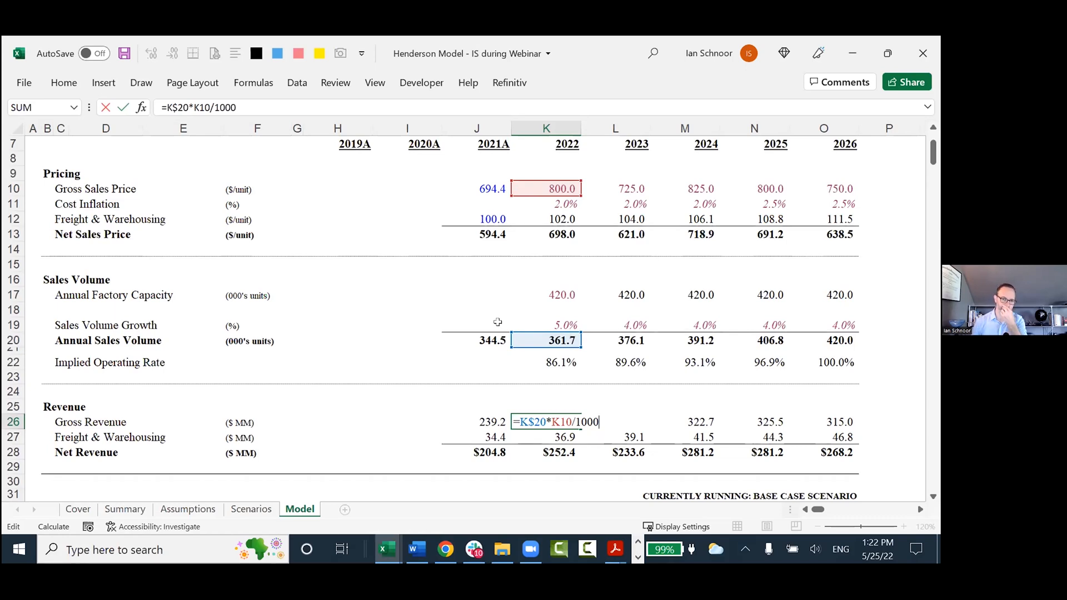
key(Escape)
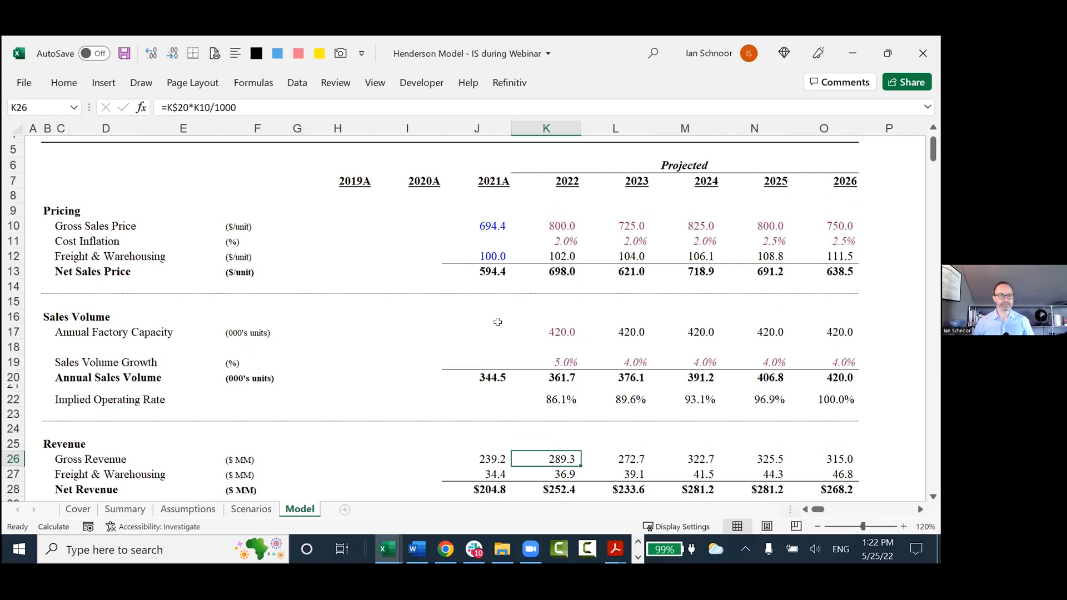
Return to the CFA Society notes and, on Sheet1, copy the first modeling saying in rows 89 and 90 to rows 92 and 93.
key(ctrl+Tab)
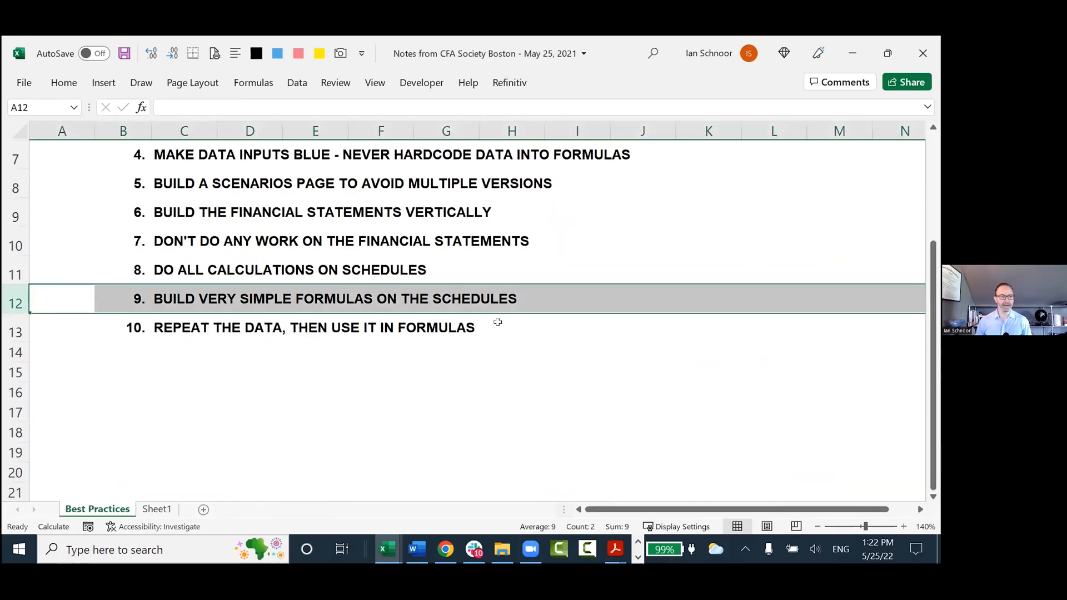
key(ctrl+Page_Down)
key(Home)
key(shift+space)
key(shift+Down)
key(ctrl+c)
key(Down)
key(Down)
key(Down)
key(Return)
key(Right)
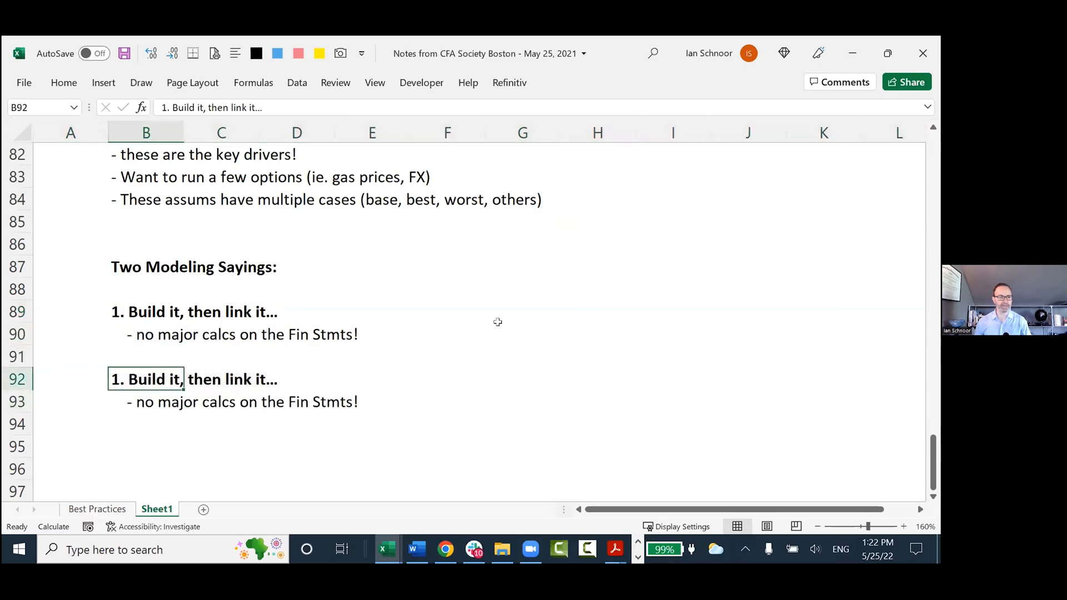
Change the copied heading in B92 to "2. Repeat and Link...".
key(F2)
key(Home)
key(Delete)
text(2)
key(Right)
key(Right)
key(shift+End)
text(Repeat and Link...)
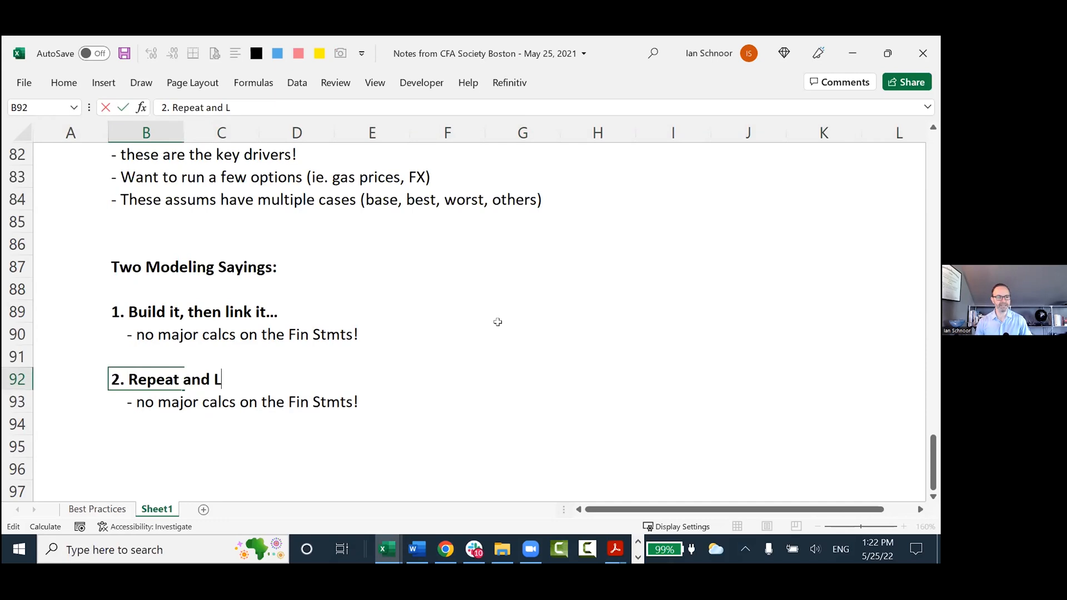
key(ctrl+Return)
Replace the note under the second saying in B93 with "- Repeat all assums before using in calcs".
key(Down)
key(F2)
key(Home)
key(shift+End)
text(Repeat all )
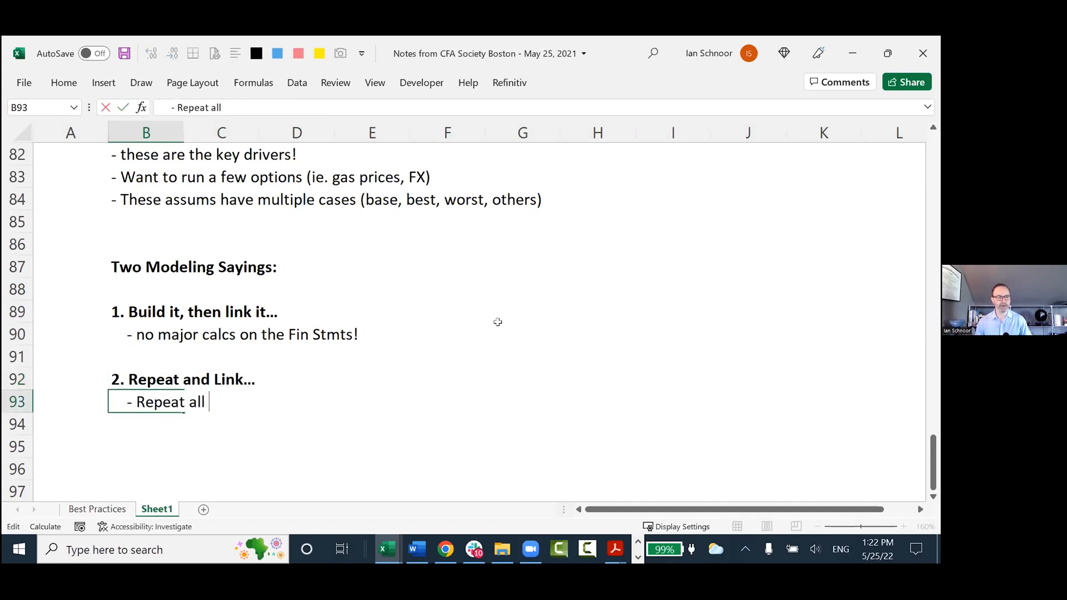
text(assums before using in calc s)
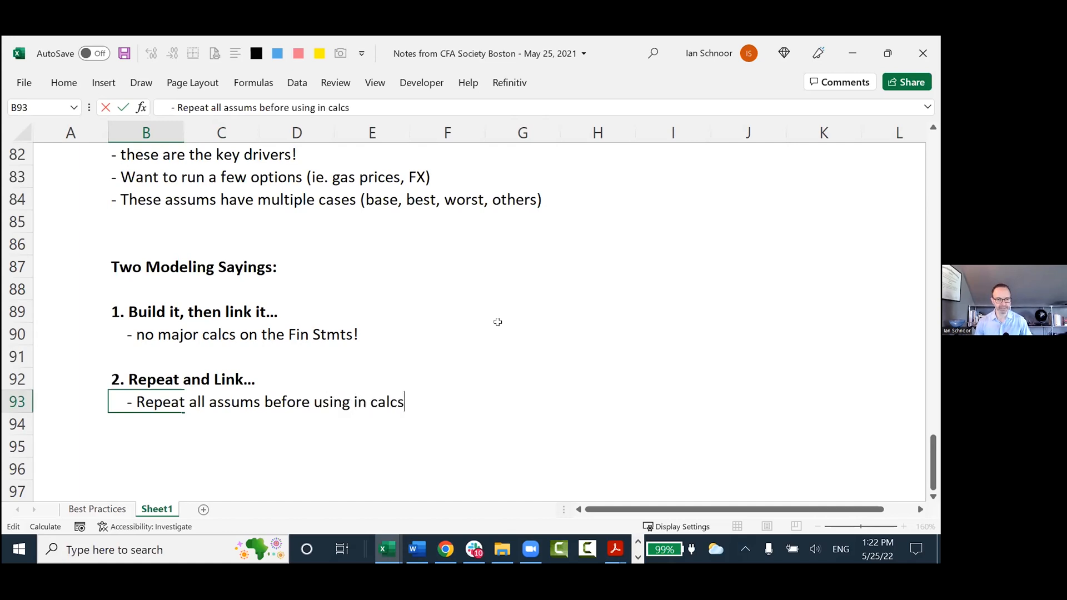
key(Return)
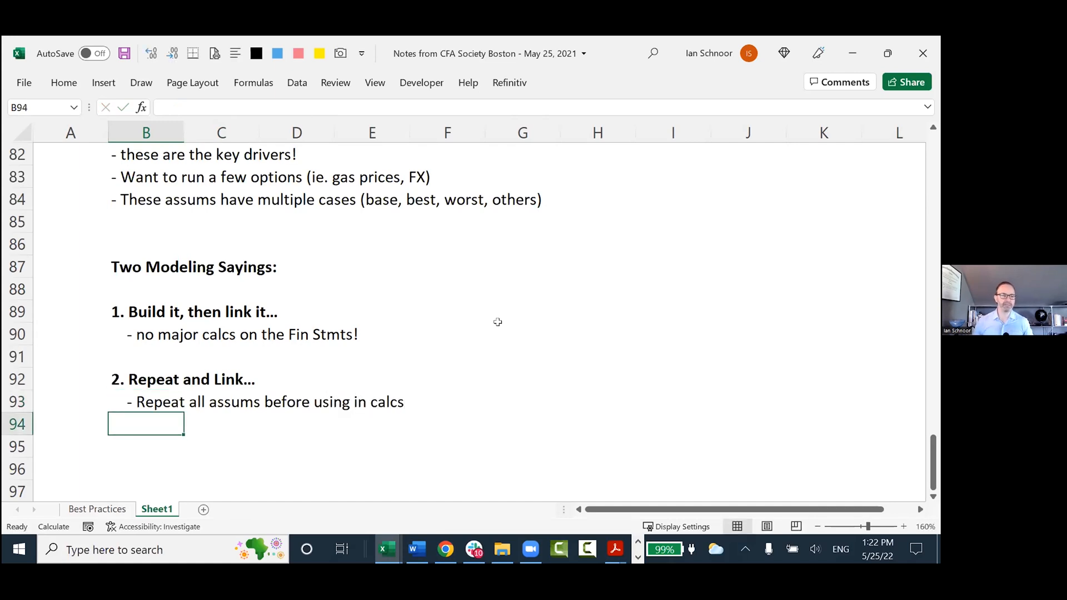
Switch to the Henderson model and inspect the 2022 Pricing formulas in K10 to K13, including Net Sales Price and its precedents.
key(alt+Tab)
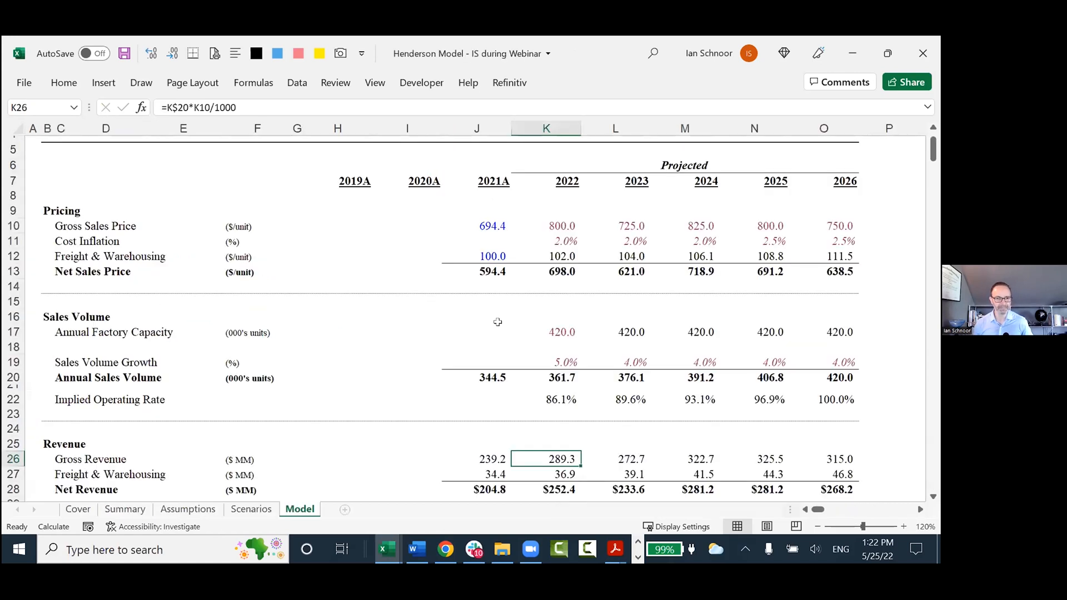
click(542, 227)
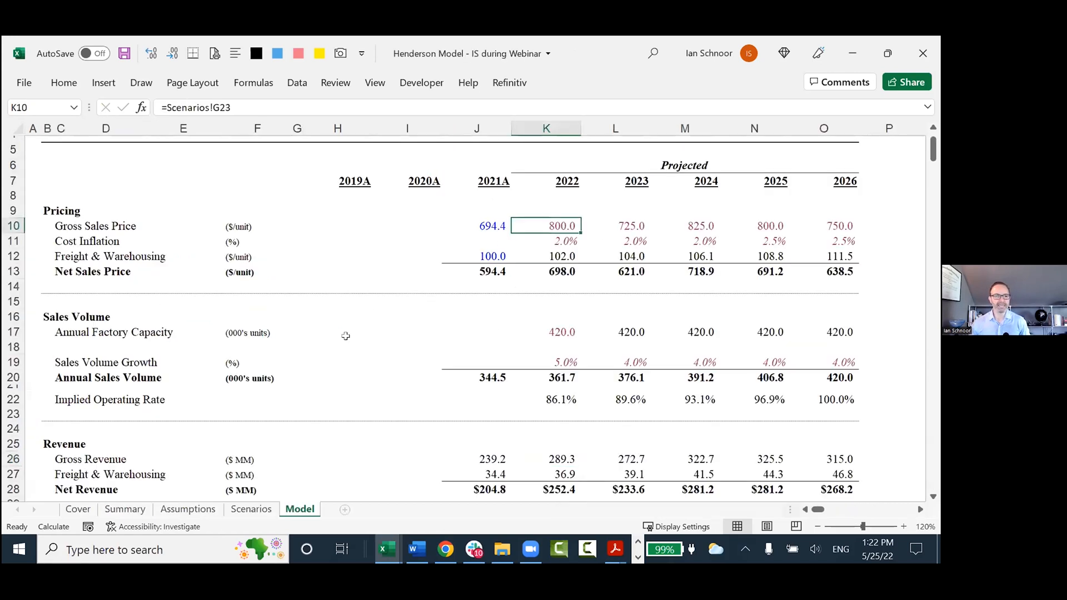
double_click(522, 277)
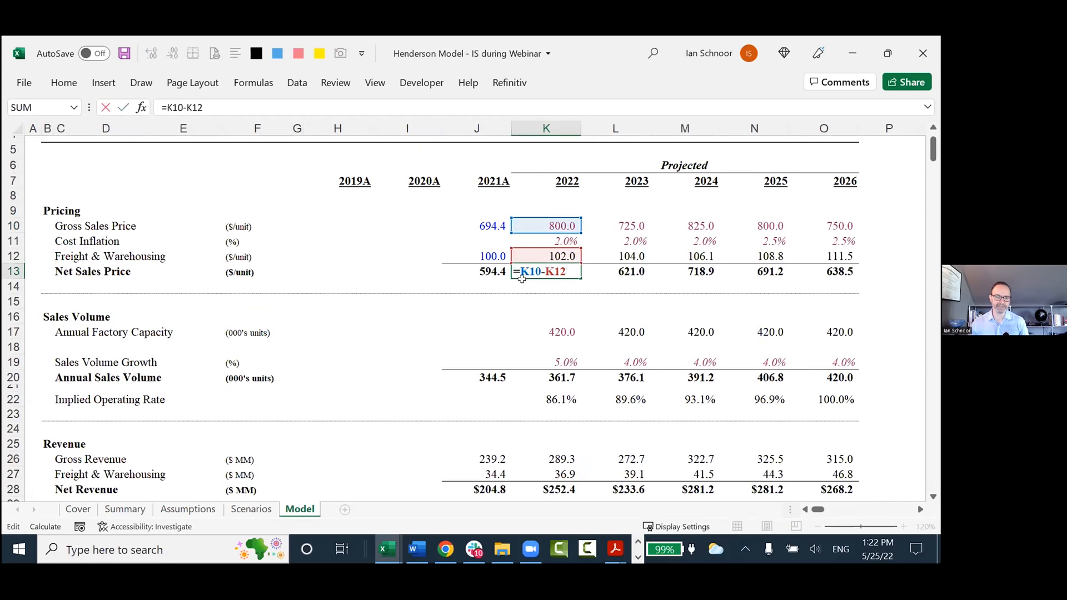
key(Escape)
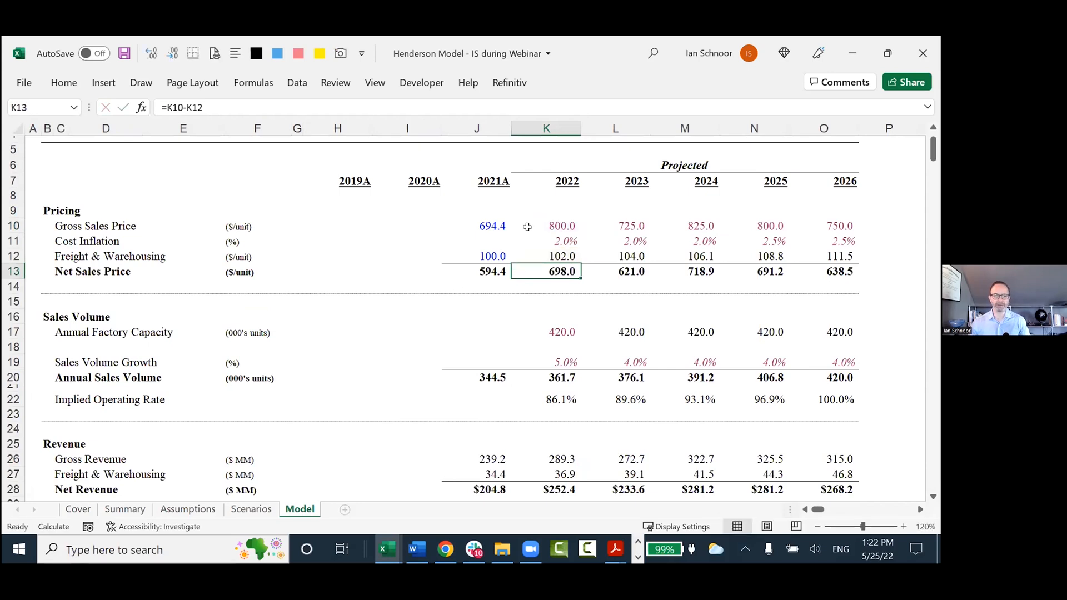
double_click(527, 226)
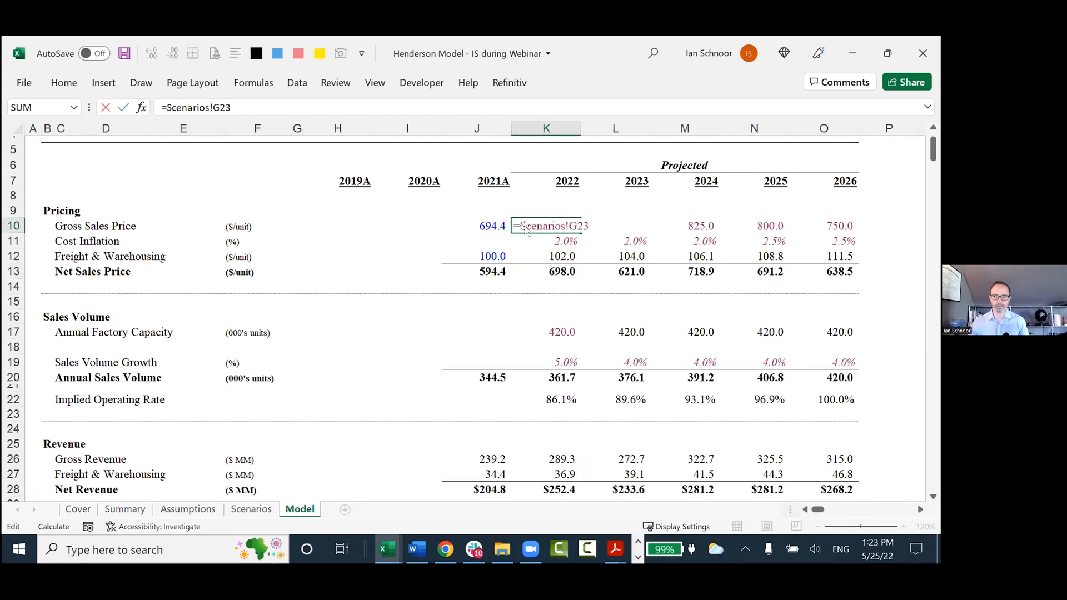
key(Escape)
click(535, 242)
double_click(535, 241)
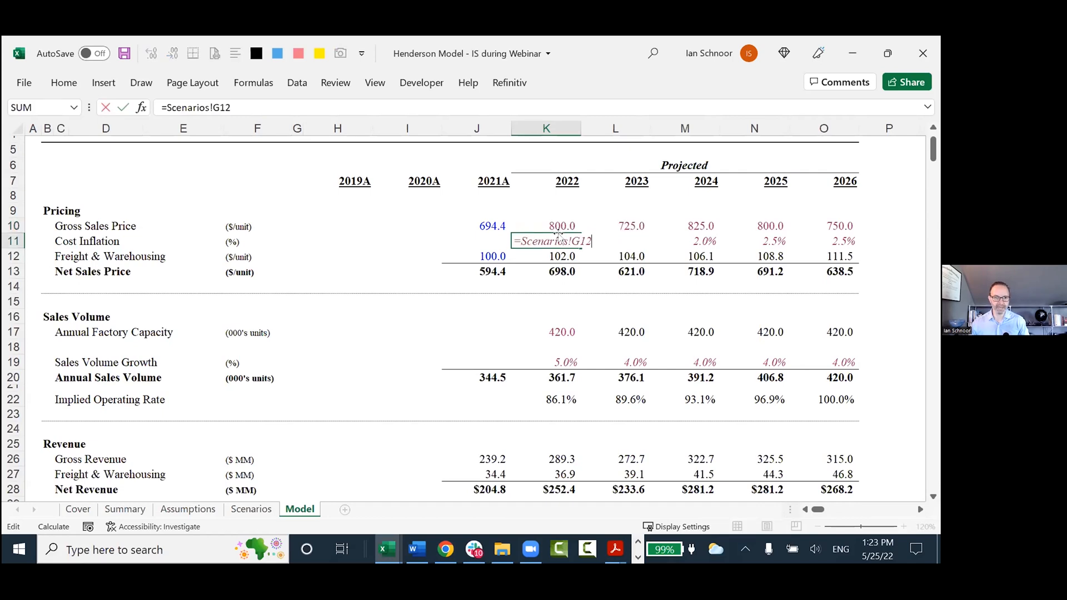
key(Return)
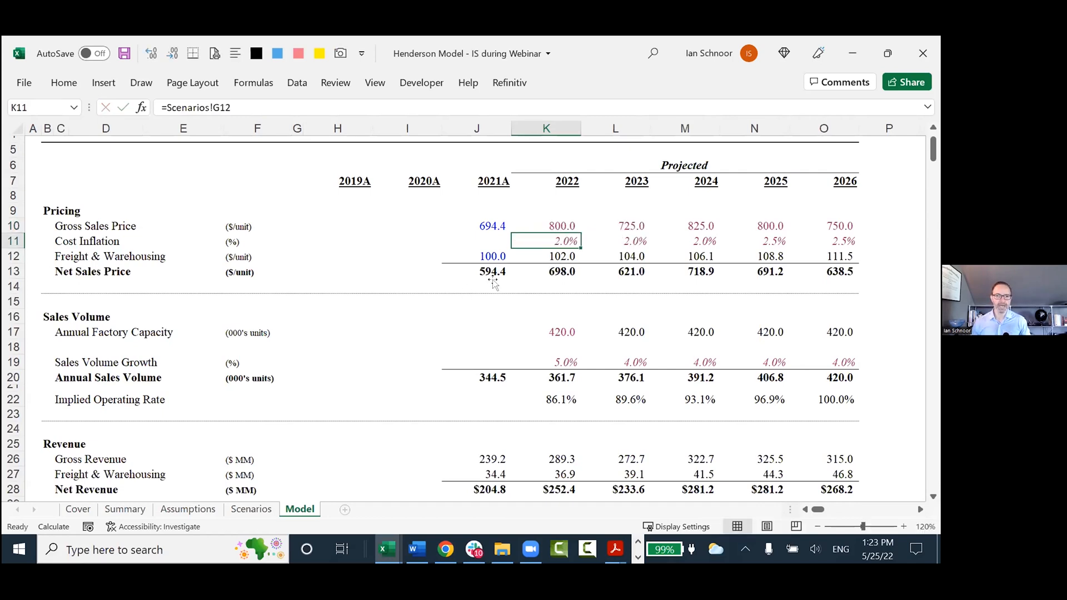
key(F2)
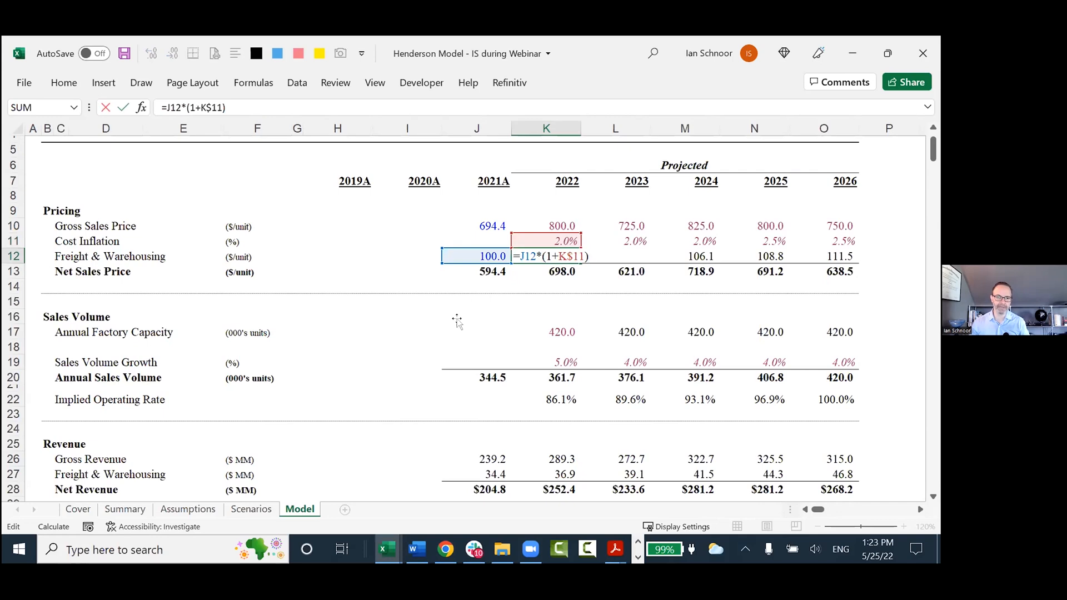
key(Return)
key(F2)
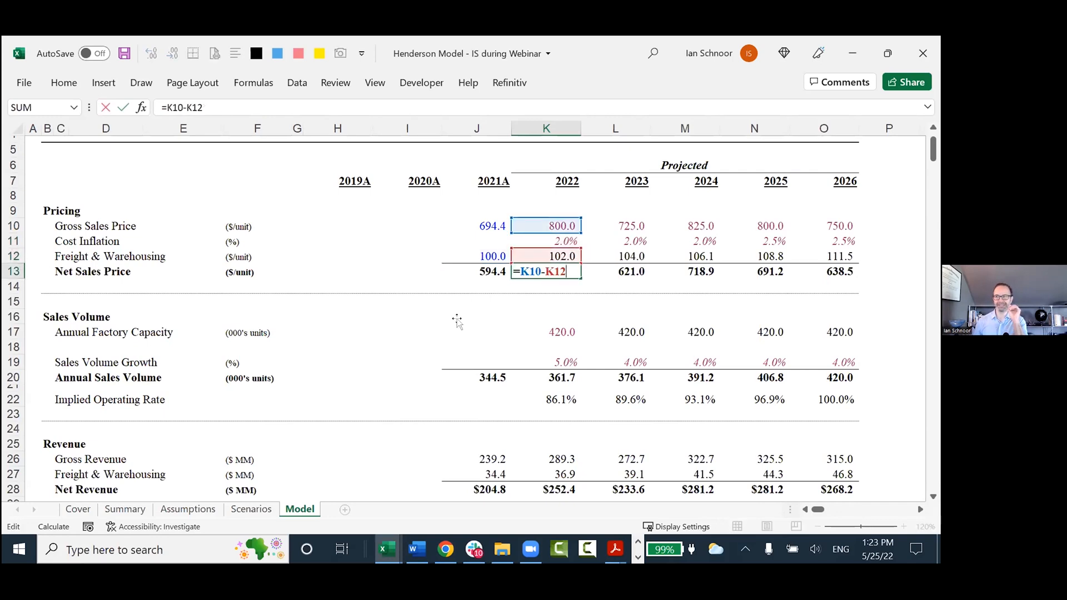
key(Escape)
Go through the 2022 Gross Sales Price, Cost Inflation and Freight & Warehousing formulas in K10, K11 and K12 once more.
key(Up)
key(Up)
key(Up)
key(F2)
key(Escape)
key(Down)
key(F2)
key(Escape)
key(Down)
key(F2)
key(Escape)
Enter the multi-sheet example formula =Summary!I29/Assumptions!E20*Scenarios!G12+Model!K12 in K14 below the 2022 Net Sales Price.
key(Down)
key(Down)
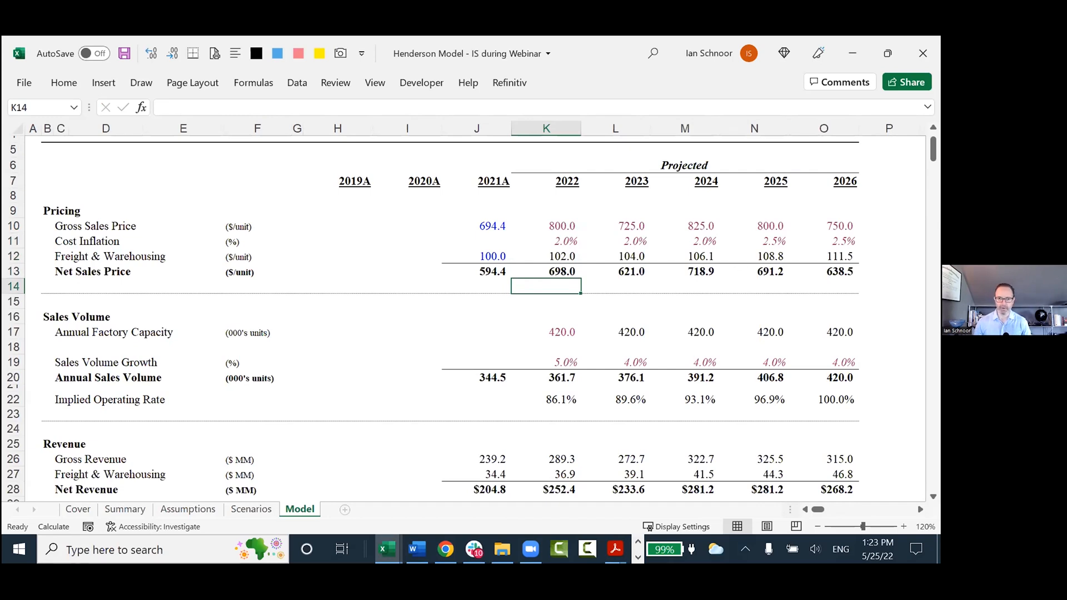
text(=)
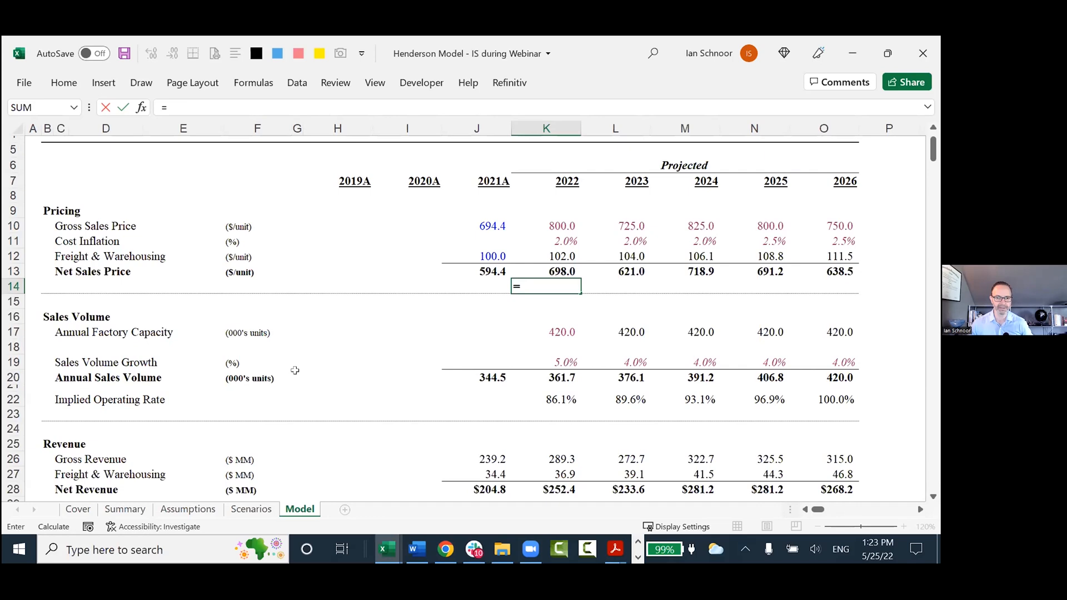
click(111, 510)
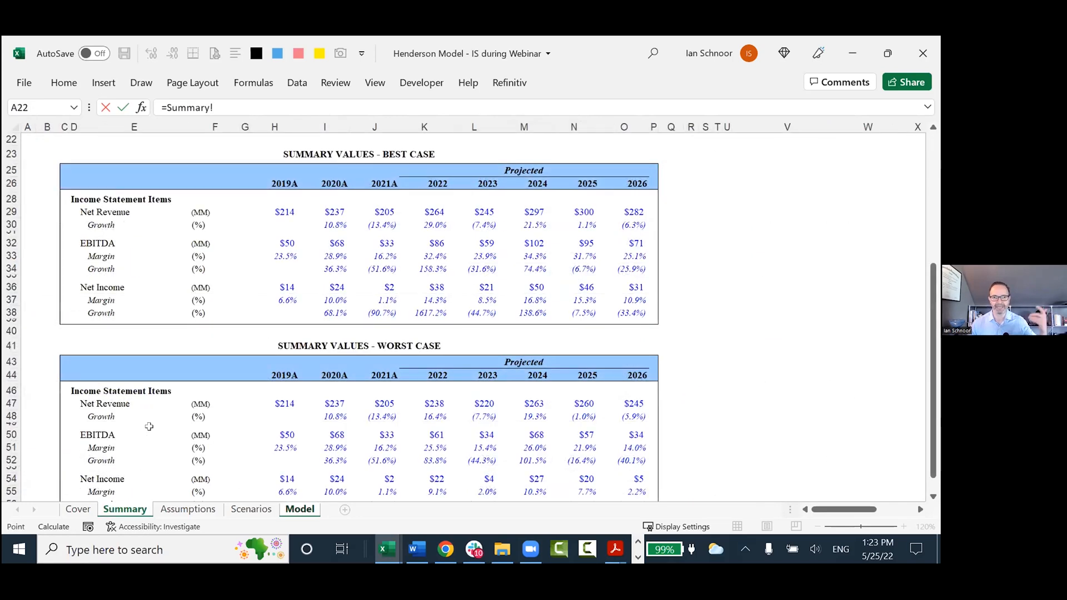
click(332, 210)
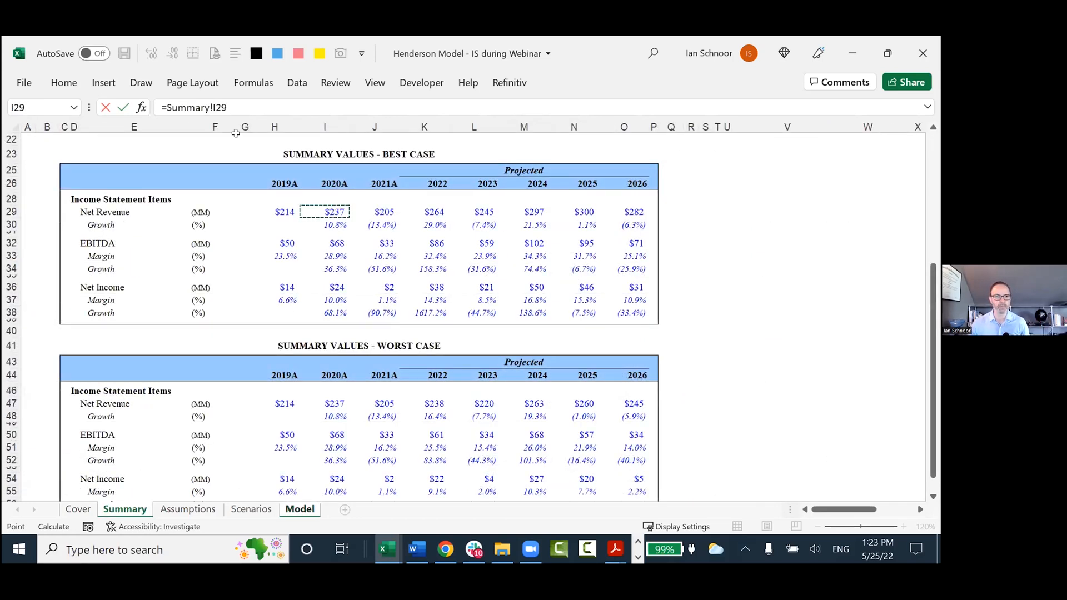
text(/)
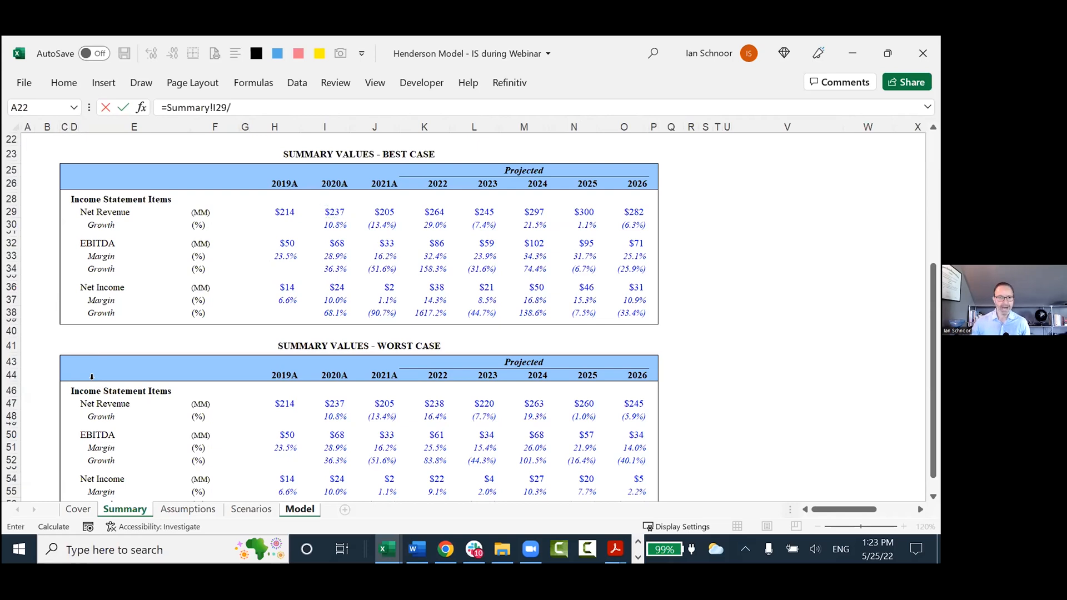
click(184, 510)
click(210, 351)
text(*)
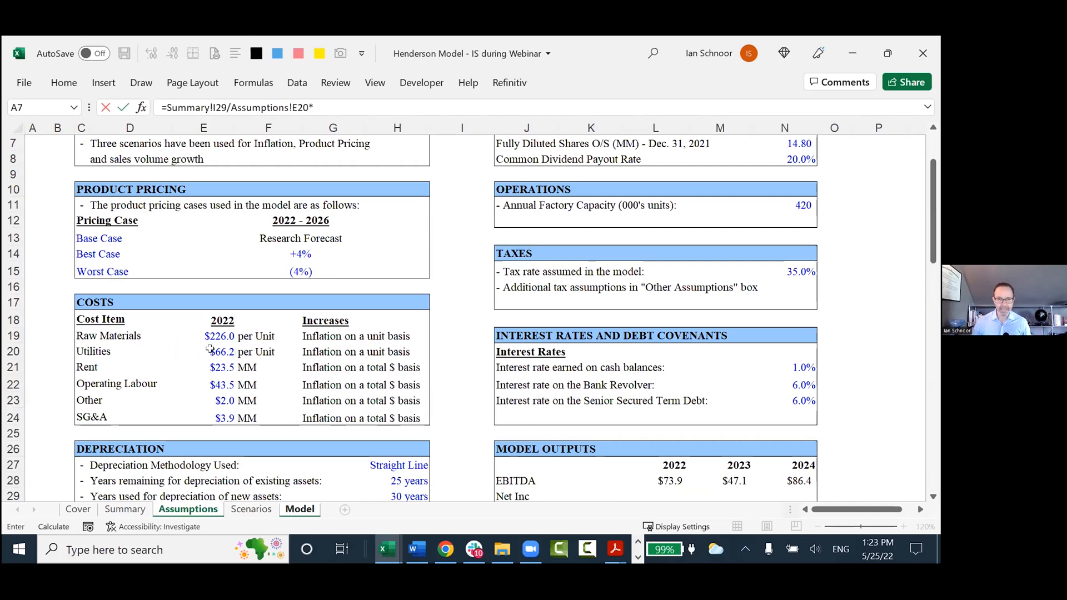
click(250, 509)
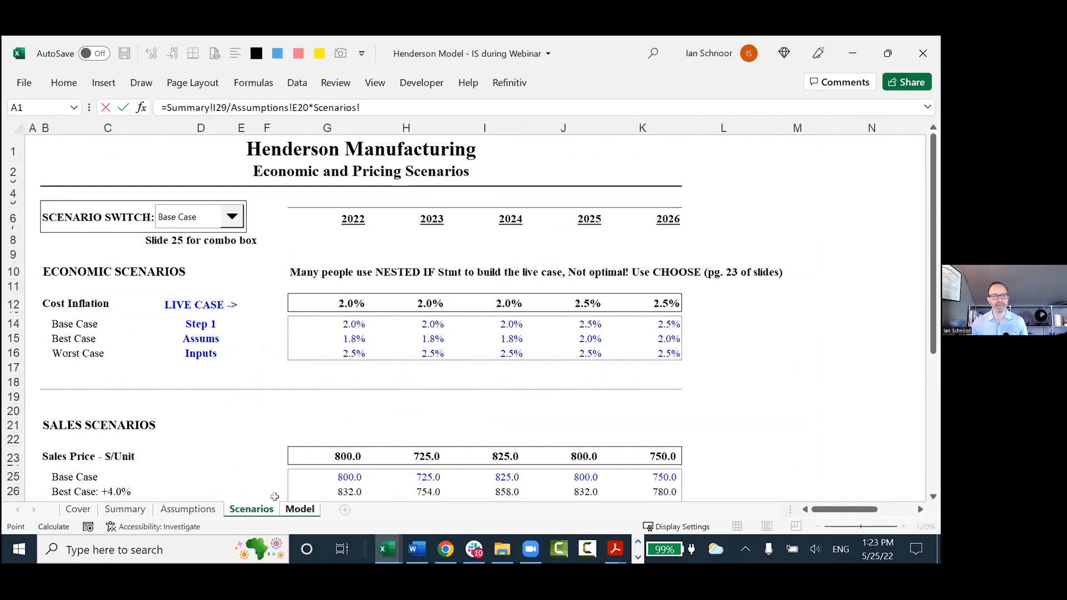
click(343, 303)
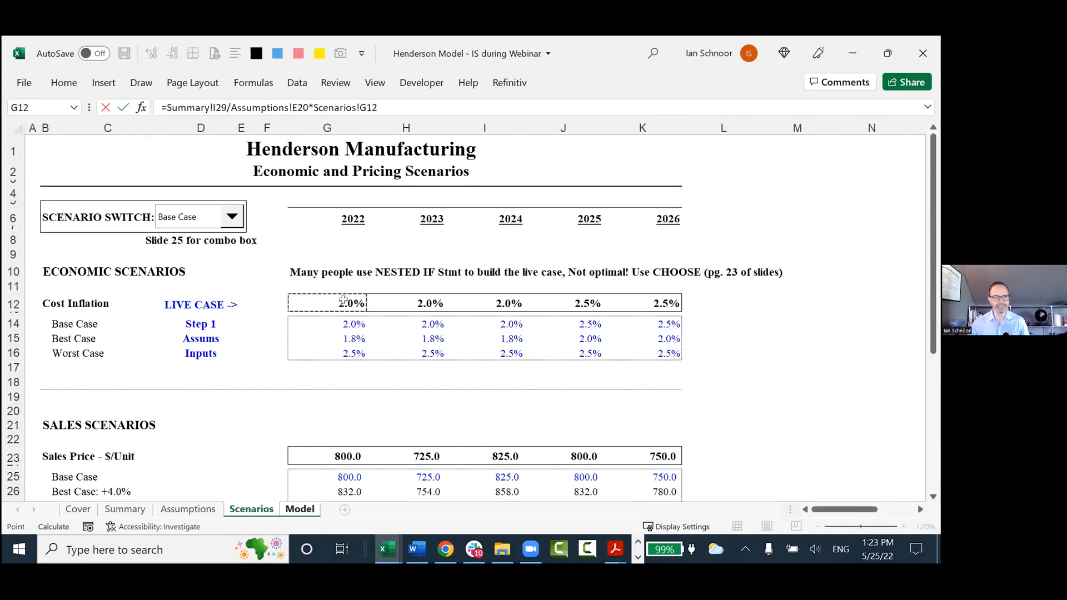
click(306, 512)
click(542, 257)
key(Return)
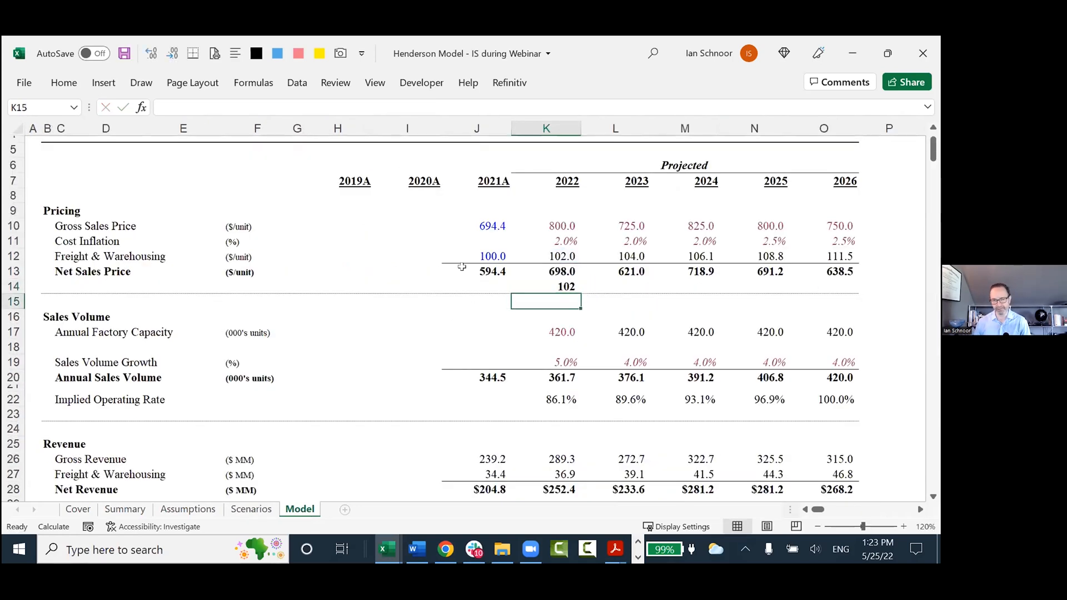
Examine the multi-sheet formula in K14 and the cells it references.
key(Up)
key(F2)
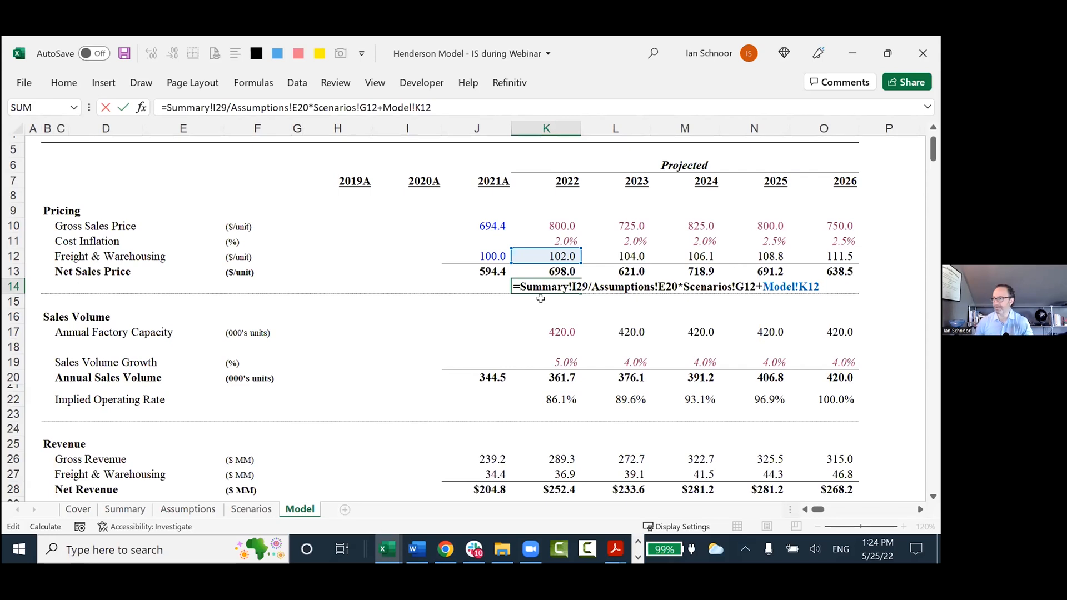
key(ctrl+Return)
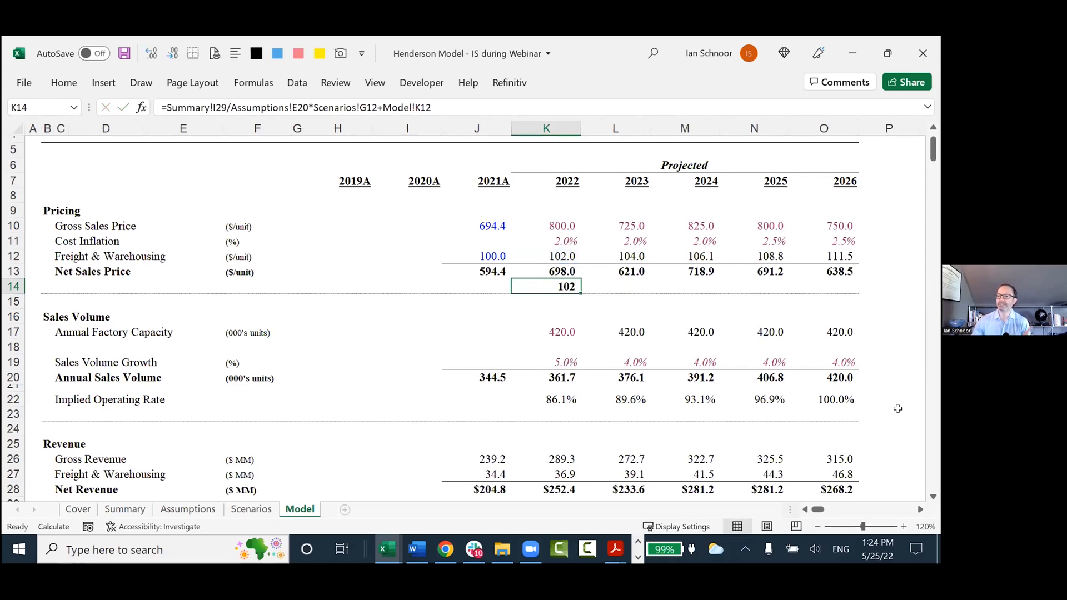
key(F2)
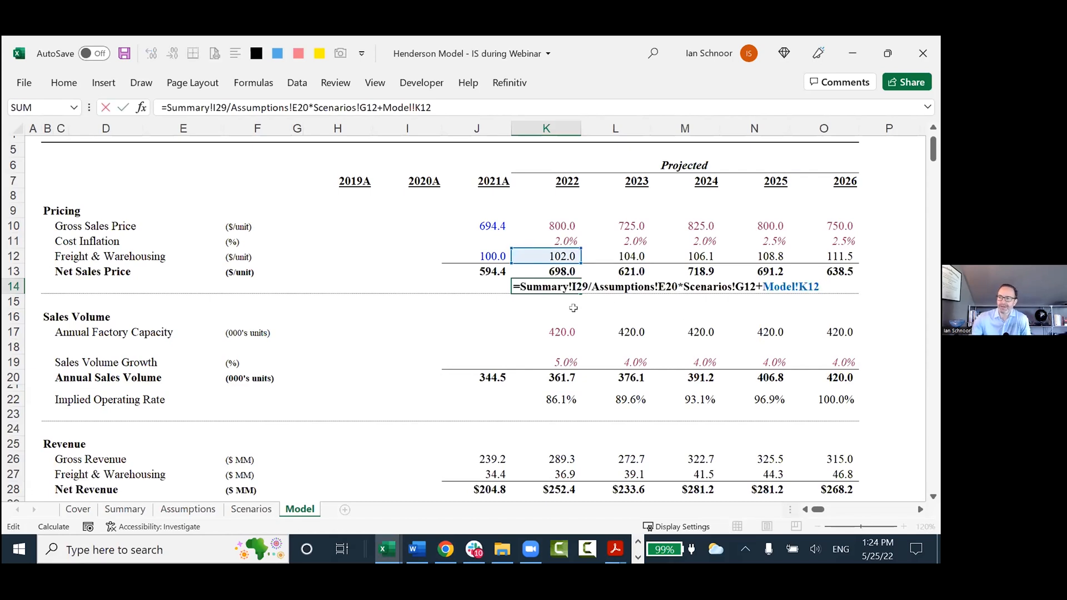
key(Escape)
key(F2)
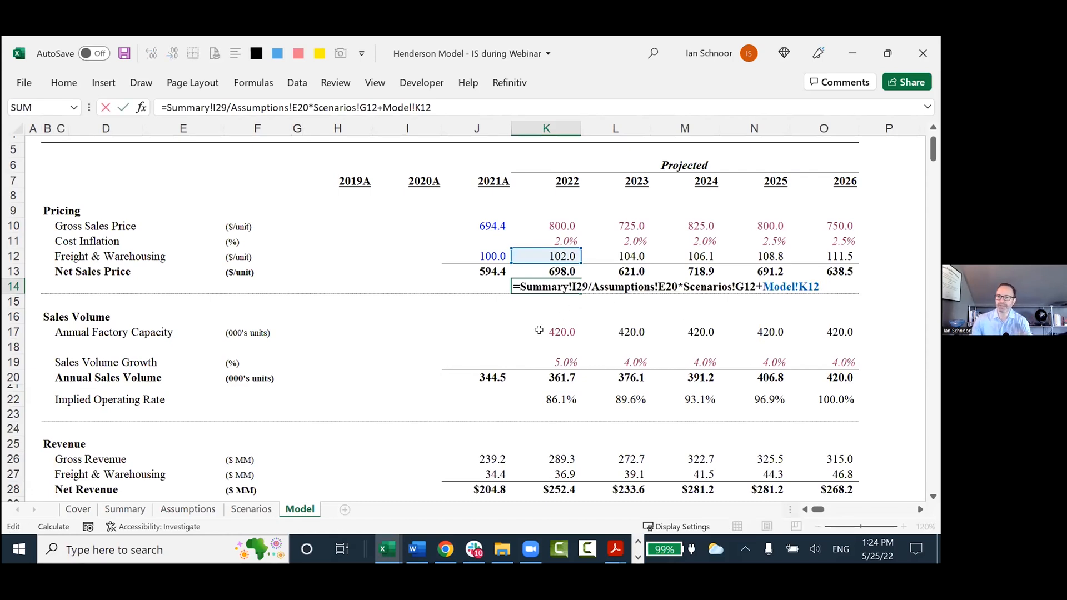
key(Escape)
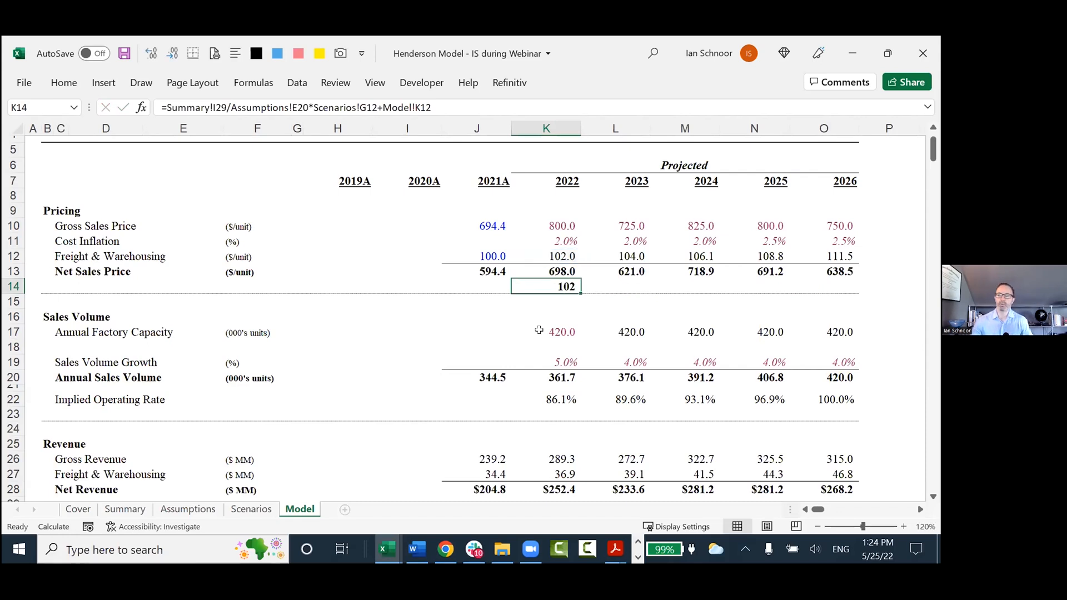
Show the Best Practices sheet of the CFA Society notes and highlight item 10, "Repeat the data, then use it in formulas".
key(ctrl+Tab)
key(ctrl+Page_Up)
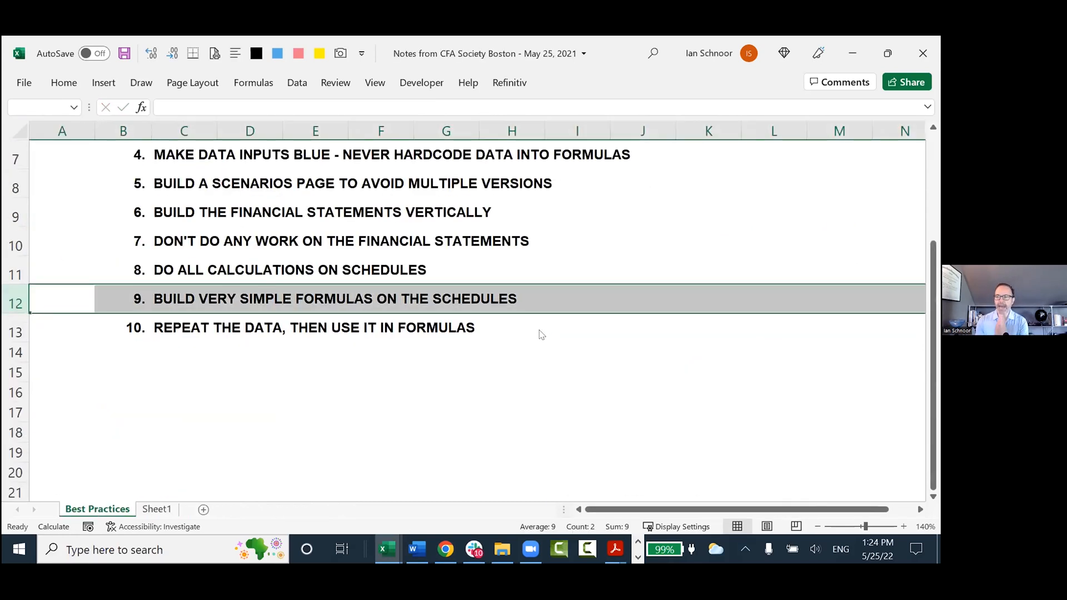
key(Down)
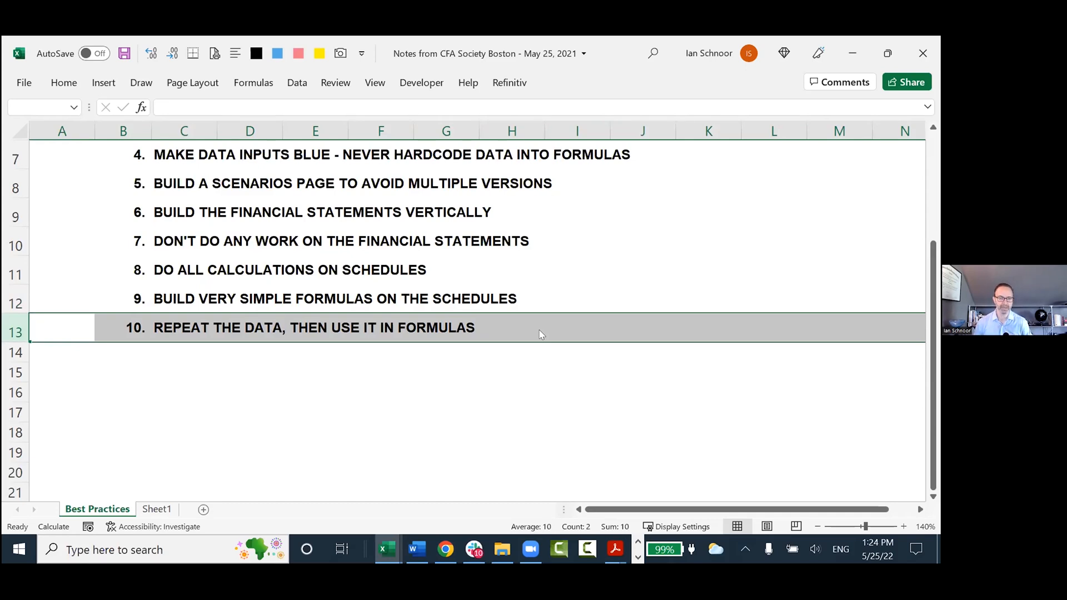
Return to the Henderson model and insert four blank rows above row 14, below Net Sales Price.
key(alt+Tab)
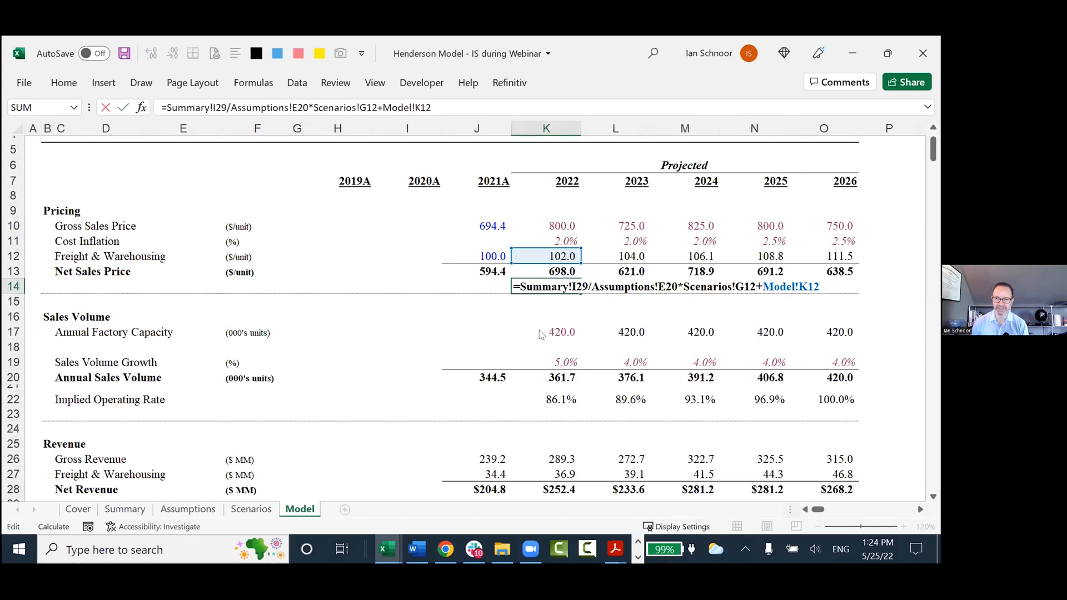
key(Escape)
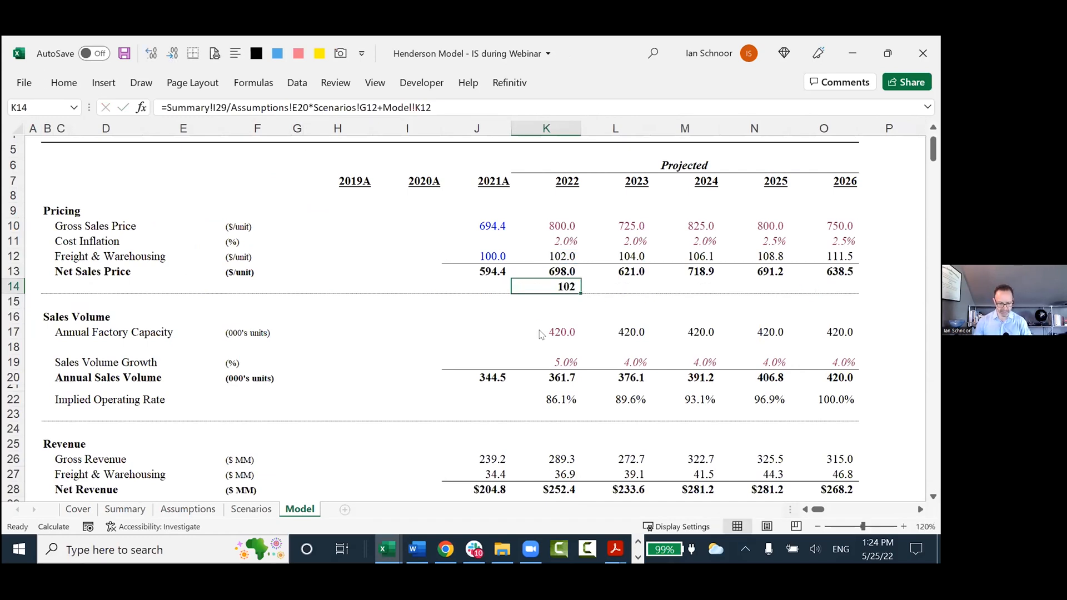
key(alt+i)
key(r)
key(F4)
key(F4)
key(F4)
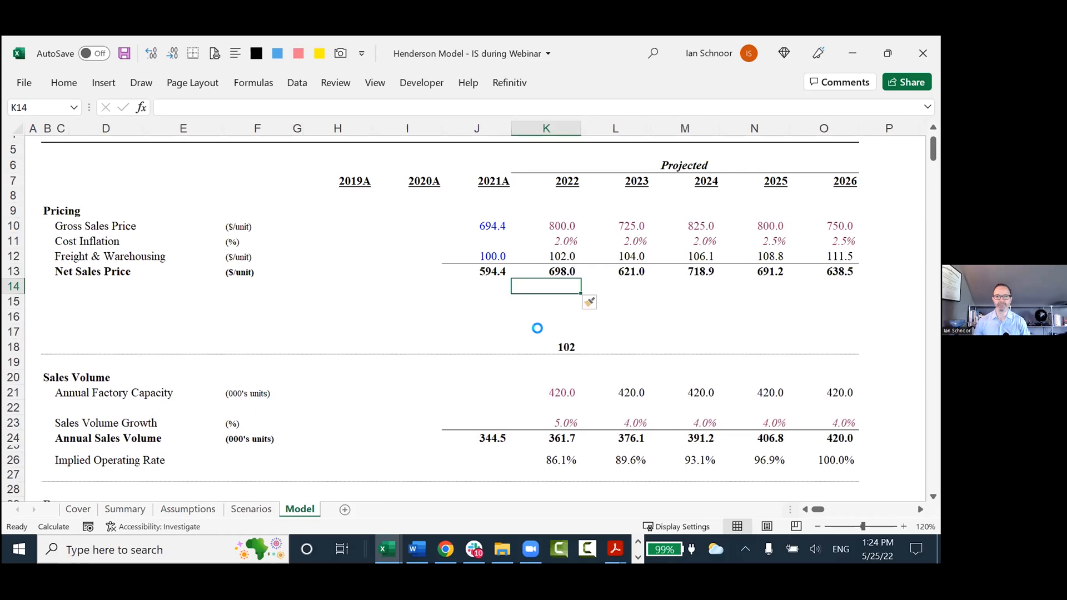
Enter the row heading "Label" in C15 of the new blank rows and move to J15.
key(Down)
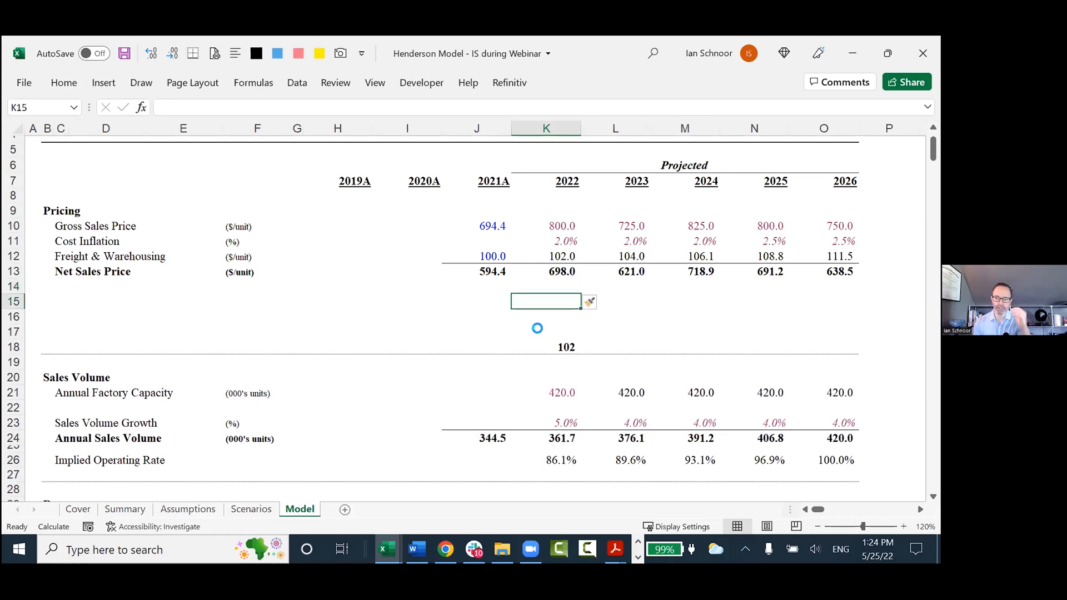
key(Home)
key(Right)
key(Right)
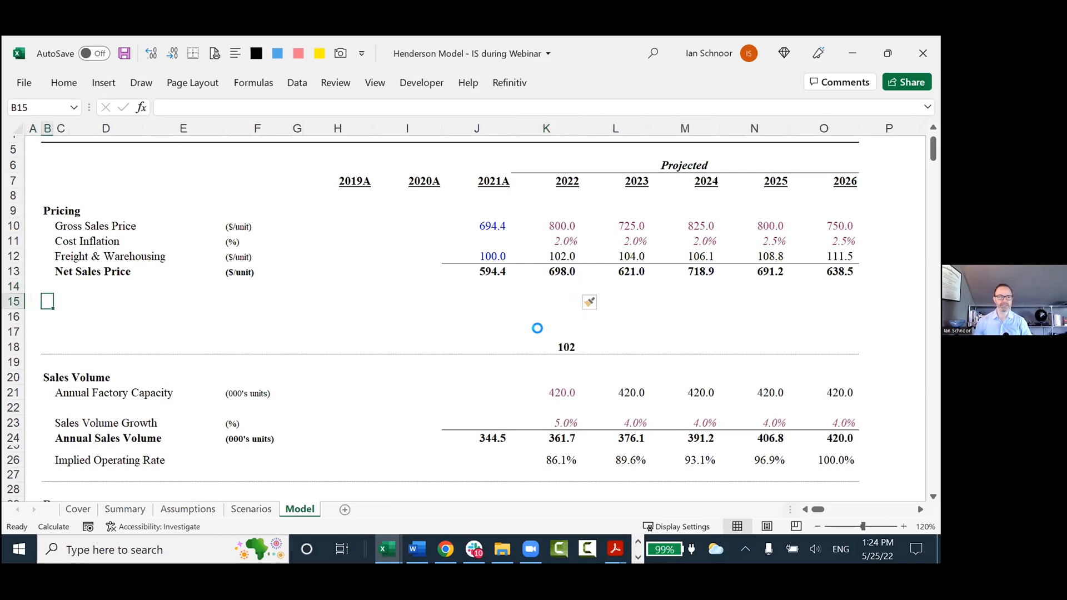
text(Label)
key(Right)
key(Right)
key(Right)
key(Right)
key(Right)
key(Right)
key(Right)
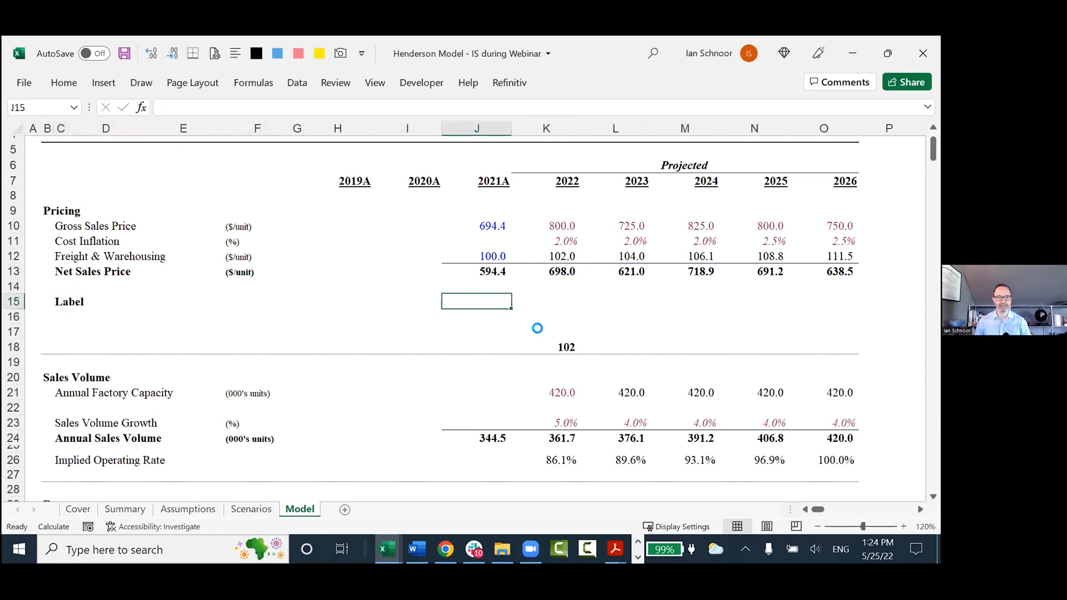
Copy the Summary!I29 reference out of the formula in K18, leaving that formula as it is.
key(Right)
key(Down)
key(Down)
key(Down)
key(F2)
key(Home)
key(Right)
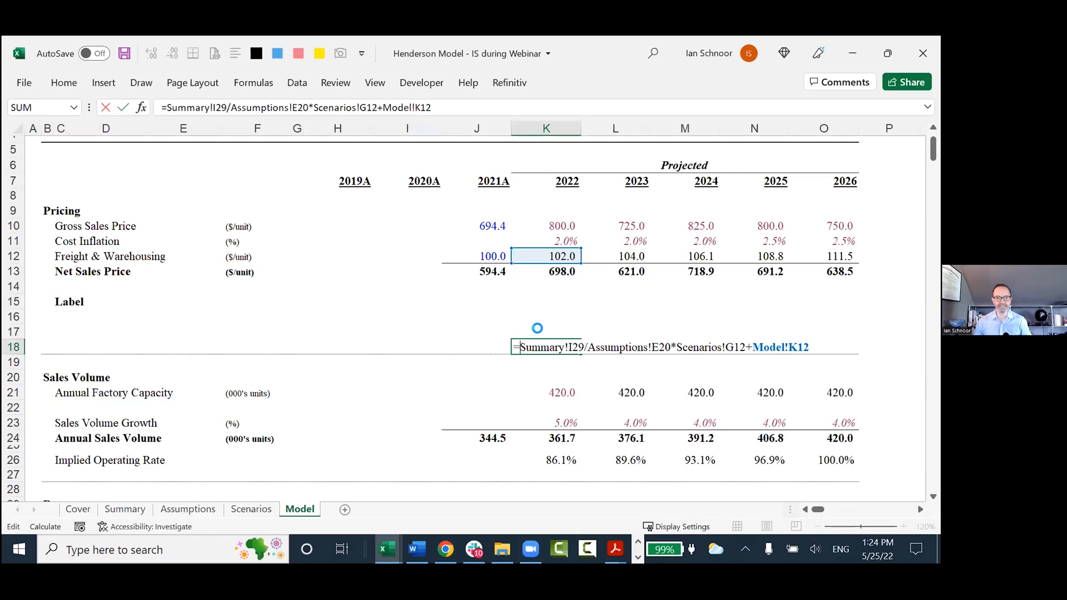
key(ctrl+shift+Right)
key(shift+Right)
key(shift+Right)
key(shift+Right)
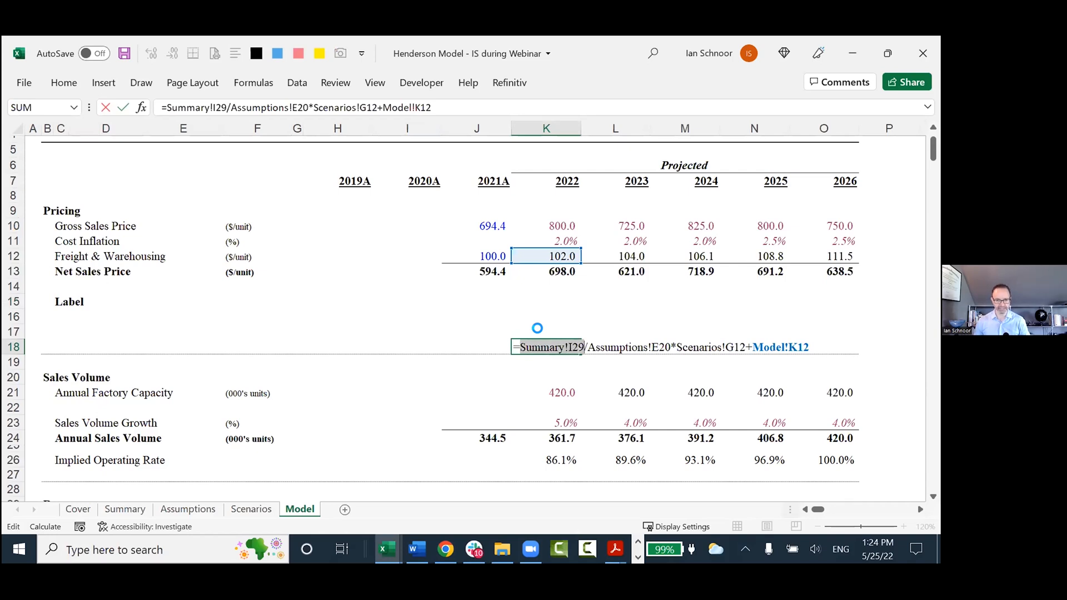
key(ctrl+c)
key(Escape)
Enter the link =Summary!I29 in K15 on the Label row and remove the cell's bold formatting.
key(Up)
key(Up)
key(Up)
key(F2)
text(=)
key(ctrl+v)
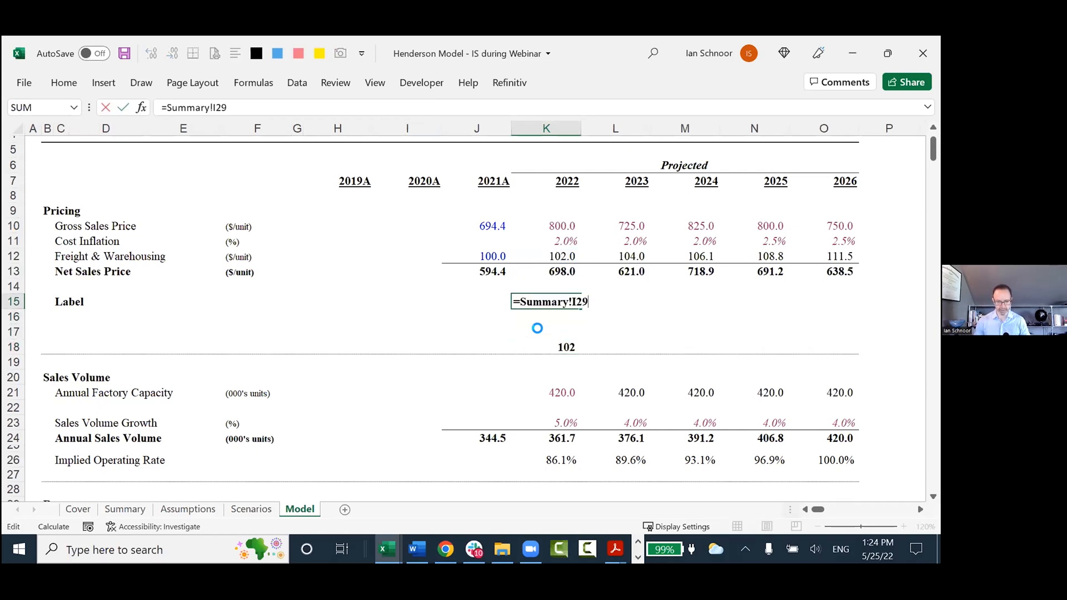
key(ctrl+Return)
key(ctrl+Left)
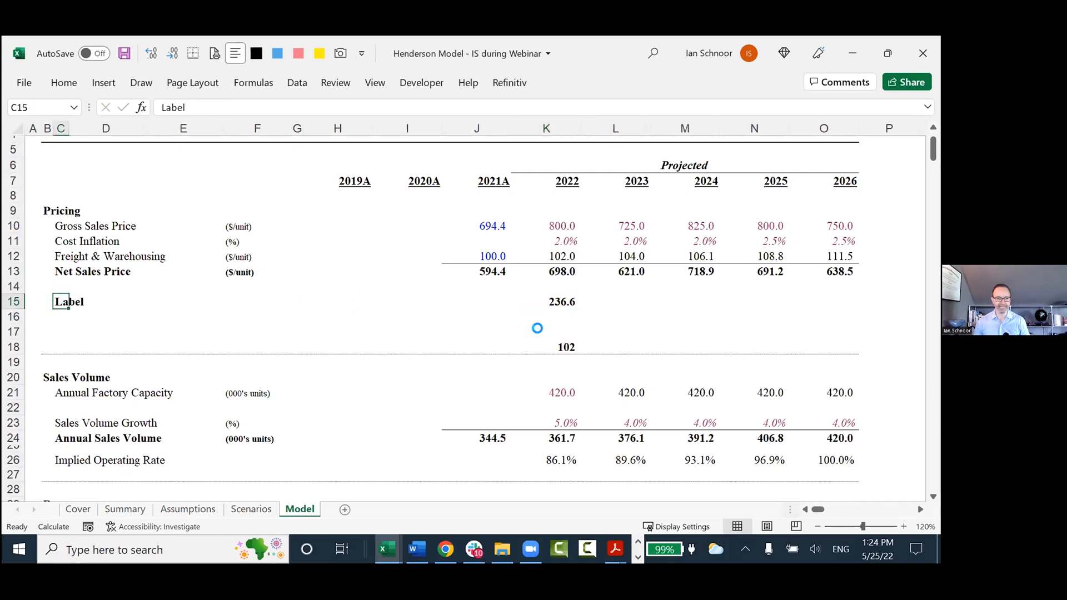
key(ctrl+Right)
key(ctrl+b)
Copy the Assumptions!E20 reference out of the K18 formula without altering the formula.
key(Down)
key(Down)
key(Down)
key(F2)
text(+)
key(Up)
key(Up)
key(Up)
key(Up)
key(Up)
key(Up)
key(Home)
key(ctrl+Right)
key(ctrl+Right)
key(ctrl+Right)
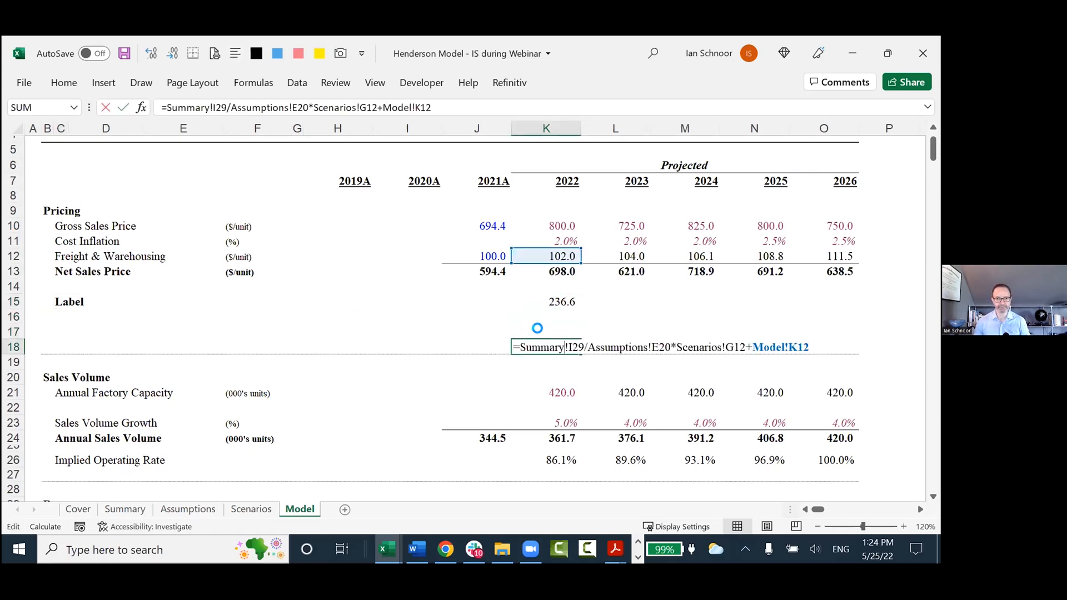
key(ctrl+shift+Right)
key(ctrl+shift+Right)
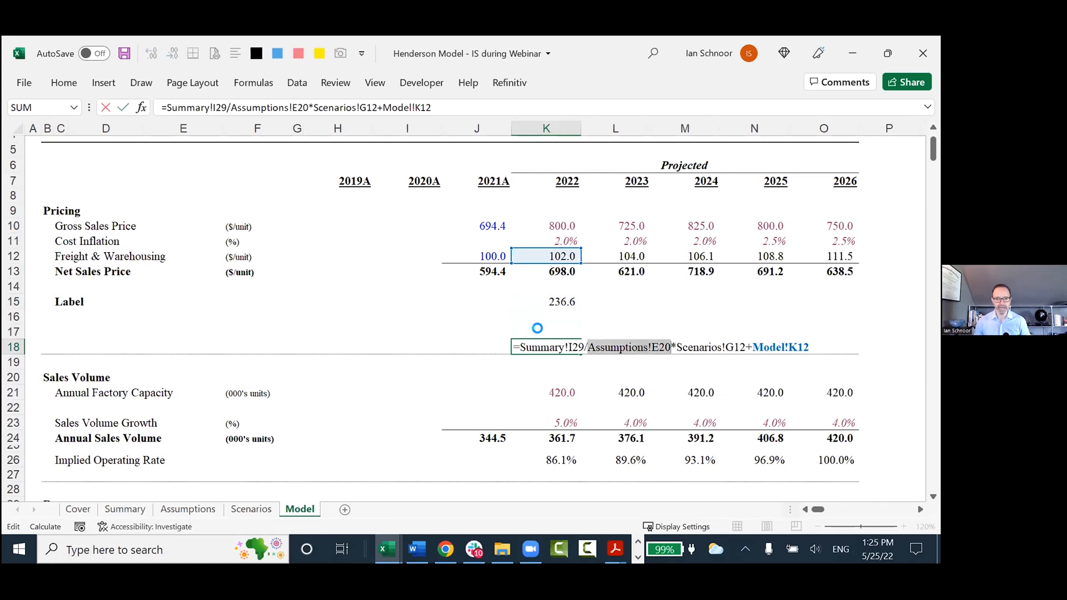
key(ctrl+c)
key(Escape)
Enter the link =Assumptions!E20 in K16 and remove its bold formatting.
key(Up)
key(Up)
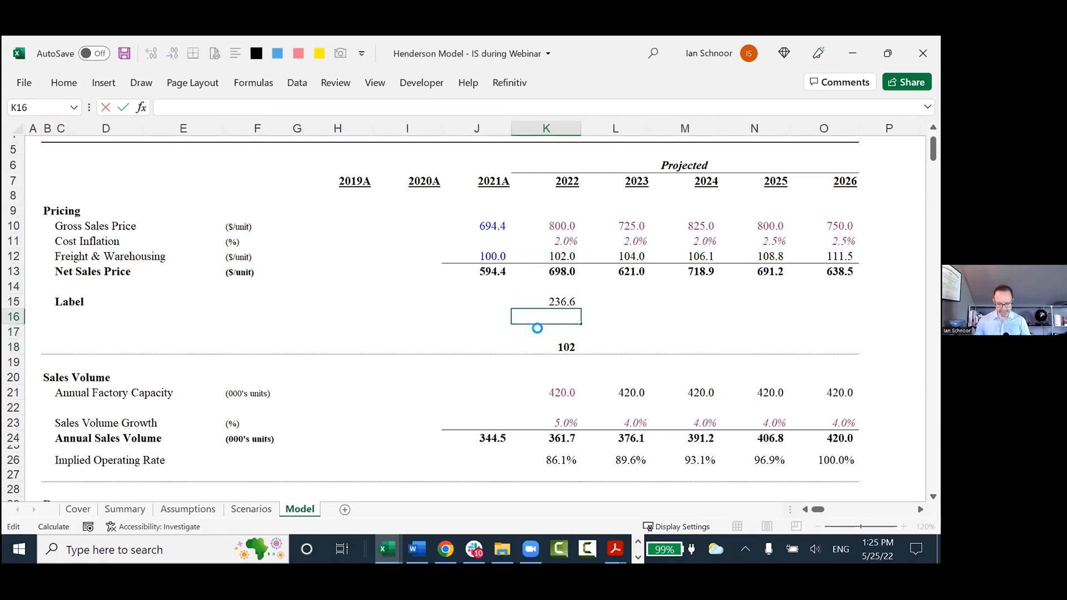
text(=Assumptions!E20)
key(ctrl+v)
key(Return)
key(Up)
key(ctrl+b)
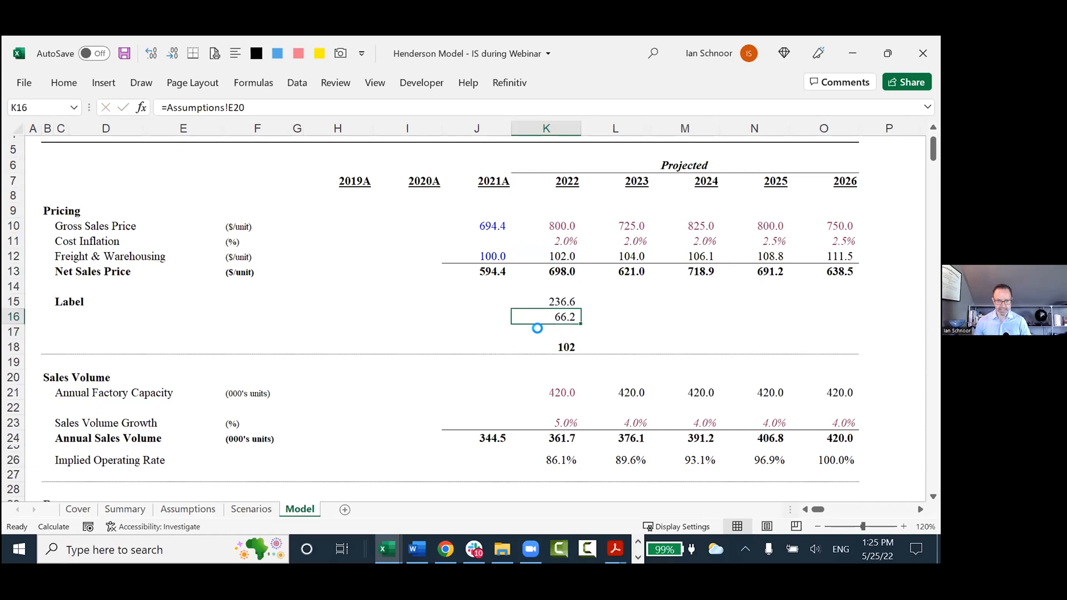
Repeat the "Label" heading from C15 in C16.
key(ctrl+Left)
key(Right)
key(ctrl+d)
Copy the Scenarios!G12 reference out of the K18 formula, keeping the formula intact.
key(Down)
key(Down)
key(ctrl+Right)
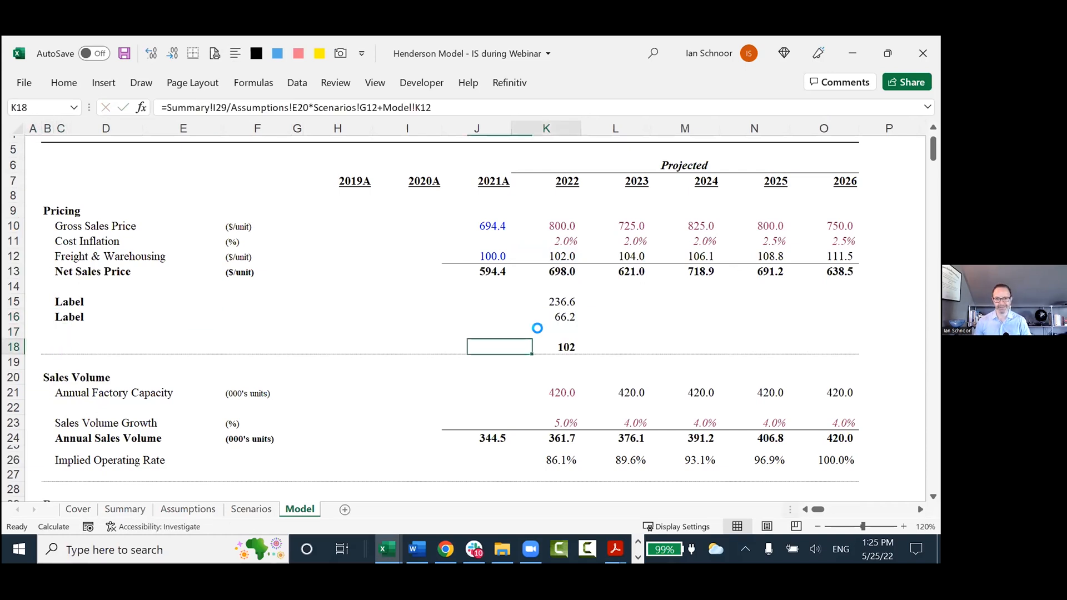
key(F2)
key(ctrl+shift+Left)
key(ctrl+shift+Left)
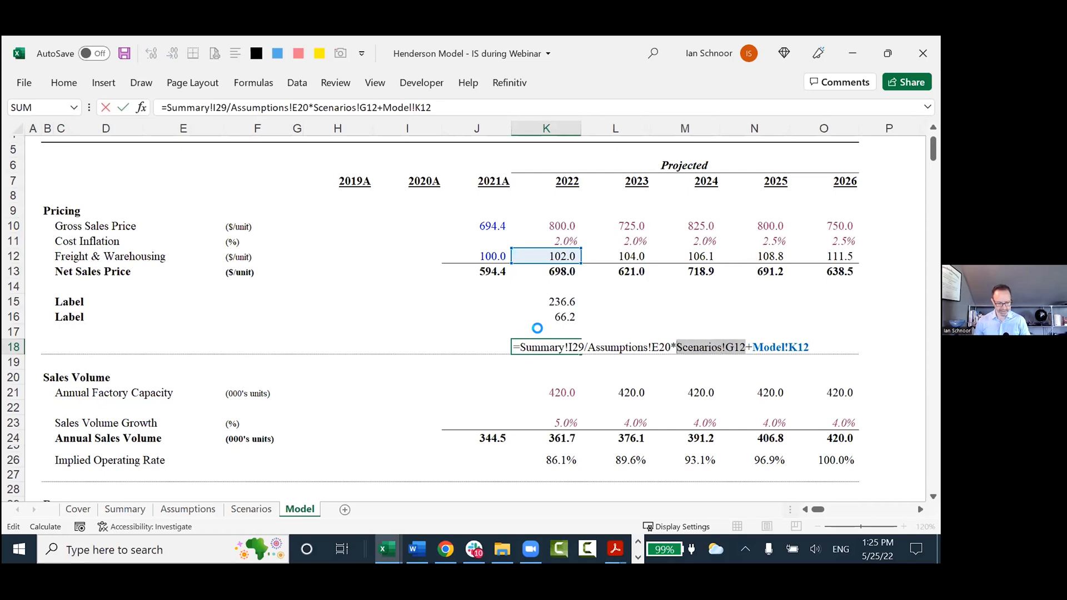
key(Escape)
Enter the link =Scenarios!G12 in K17, remove its bold formatting and apply the percent format.
click(537, 328)
text(=)
key(ctrl+v)
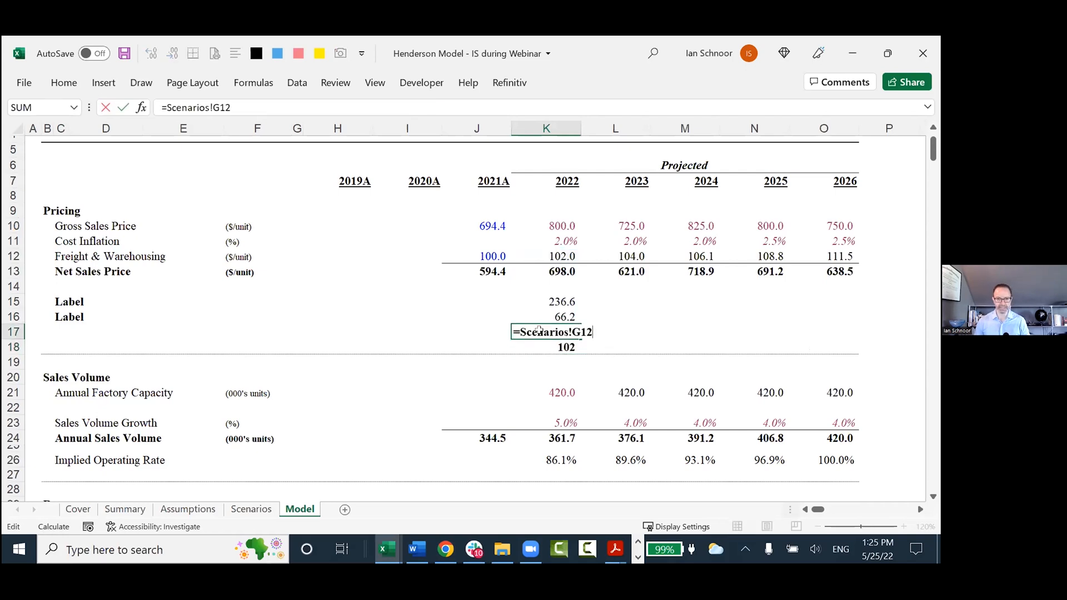
key(ctrl+Return)
key(ctrl+b)
key(ctrl+shift+5)
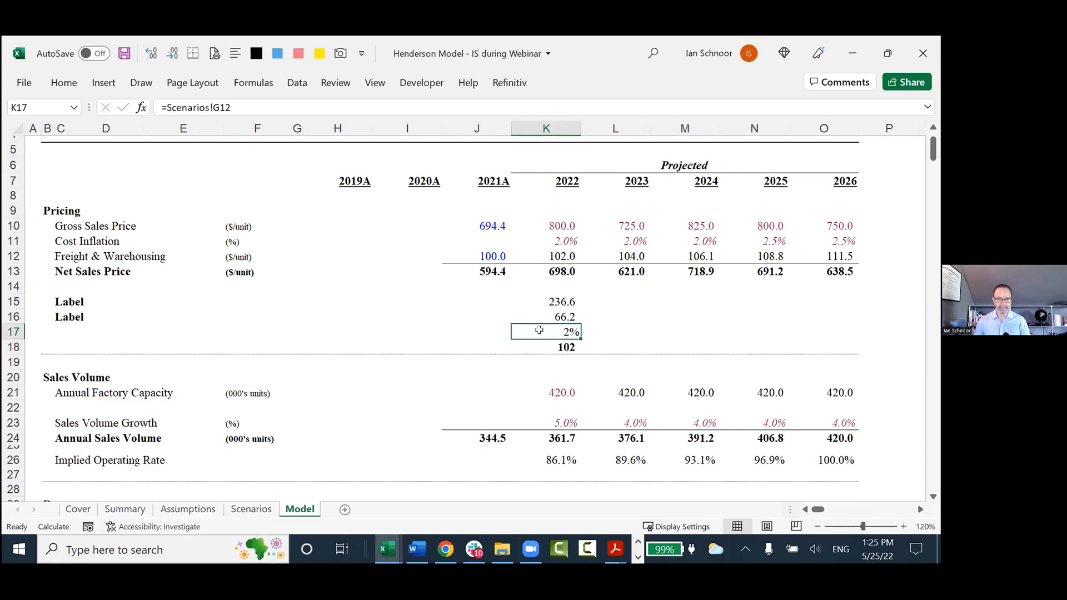
Repeat the "Label" heading in C17 and enter "Calc" as the row heading in C18.
key(Down)
key(F2)
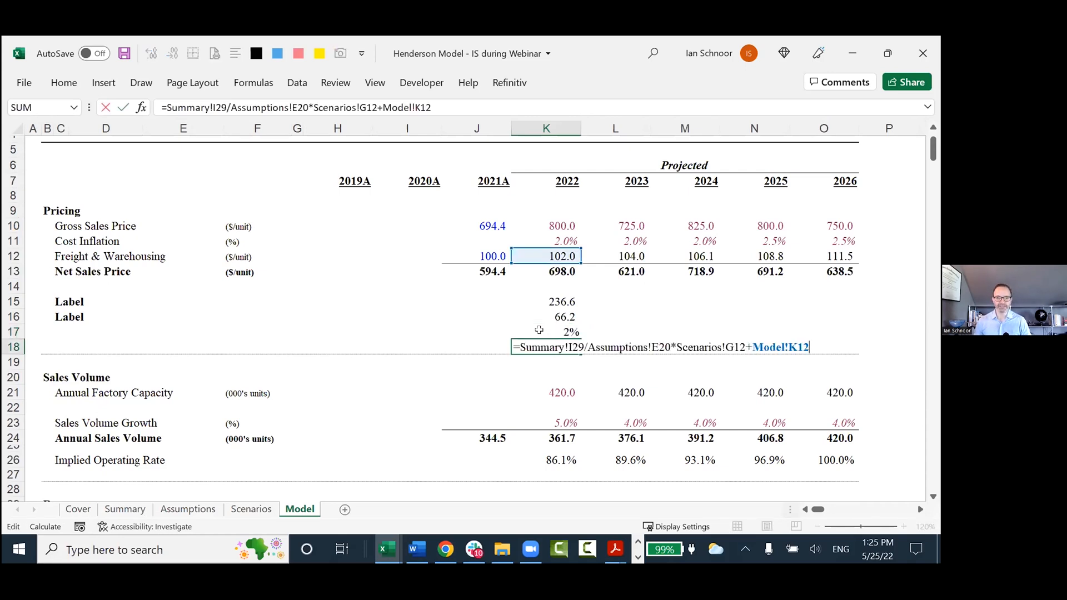
key(Escape)
key(Home)
key(Up)
key(Right)
key(Right)
key(ctrl+d)
key(Down)
text('Calc)
key(Return)
key(Up)
key(End)
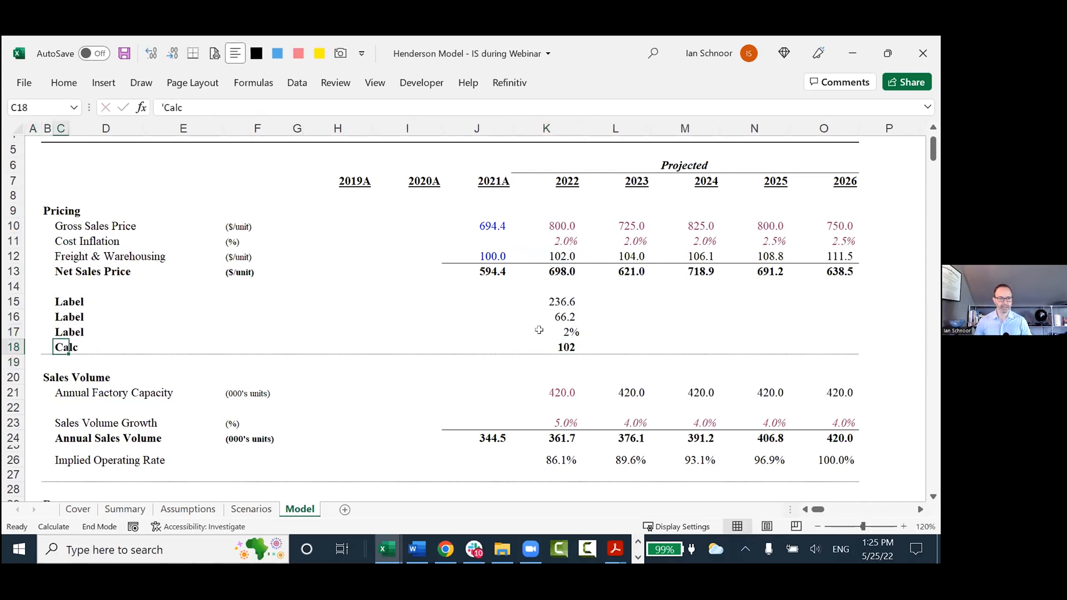
Replace the multi-sheet formula in K18 with =K15/K16*K17+K12 and check the cells it references.
key(Right)
key(F2)
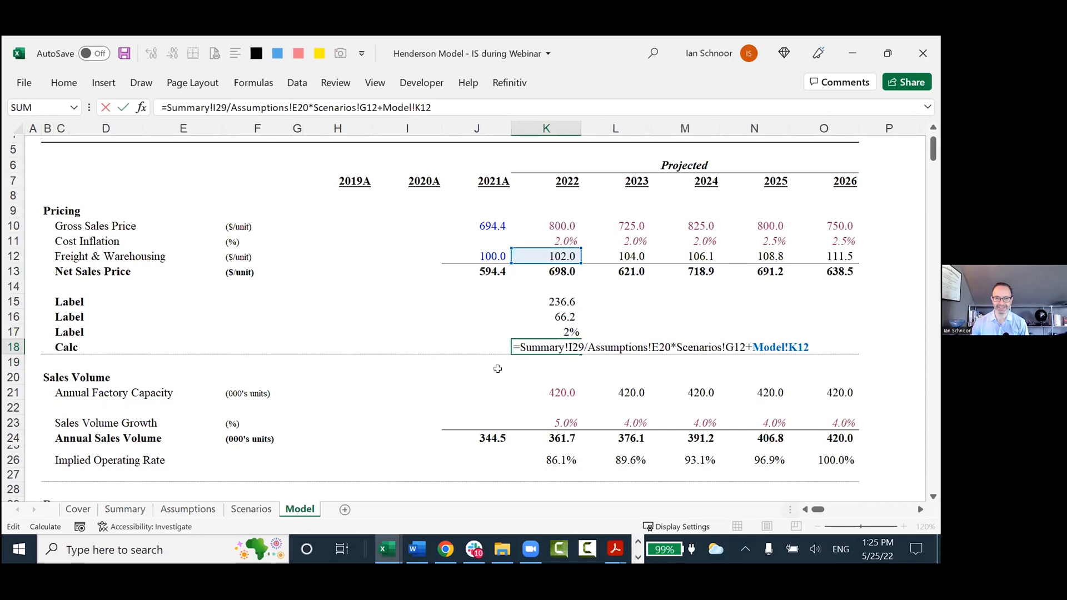
key(Escape)
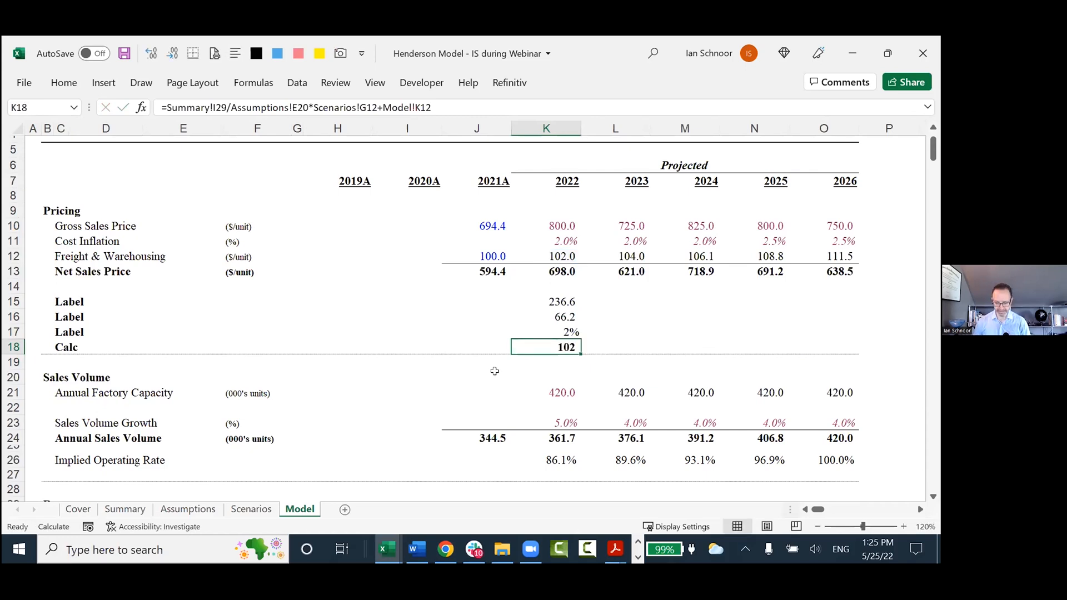
text(=)
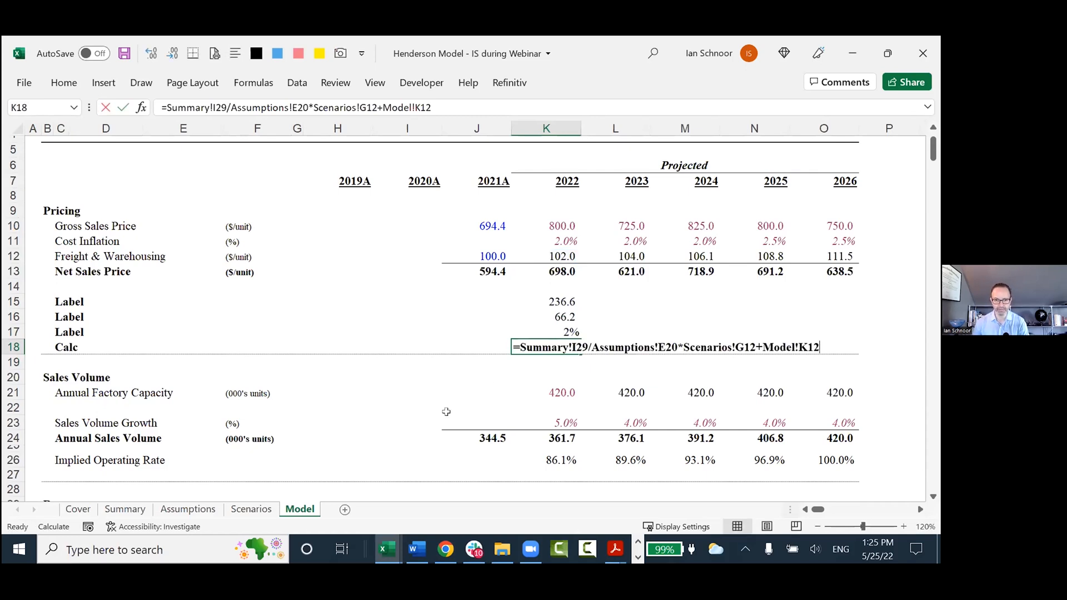
key(Up)
key(Up)
key(Up)
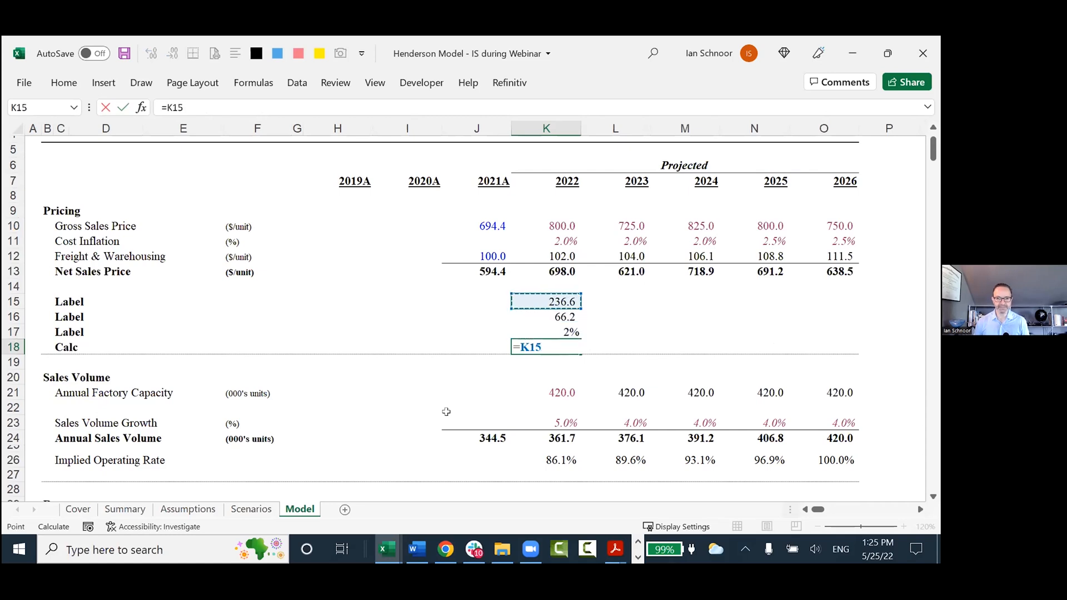
text(/)
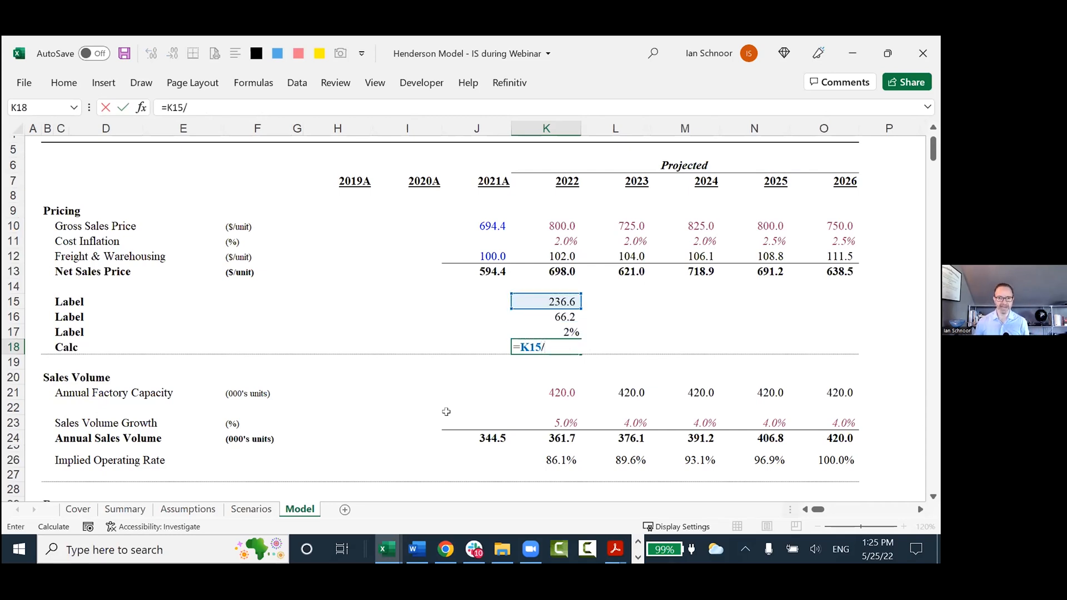
key(Up)
key(Up)
text(*)
key(Up)
text(+)
key(Up)
key(Up)
key(Up)
key(Up)
key(Up)
key(Up)
key(Return)
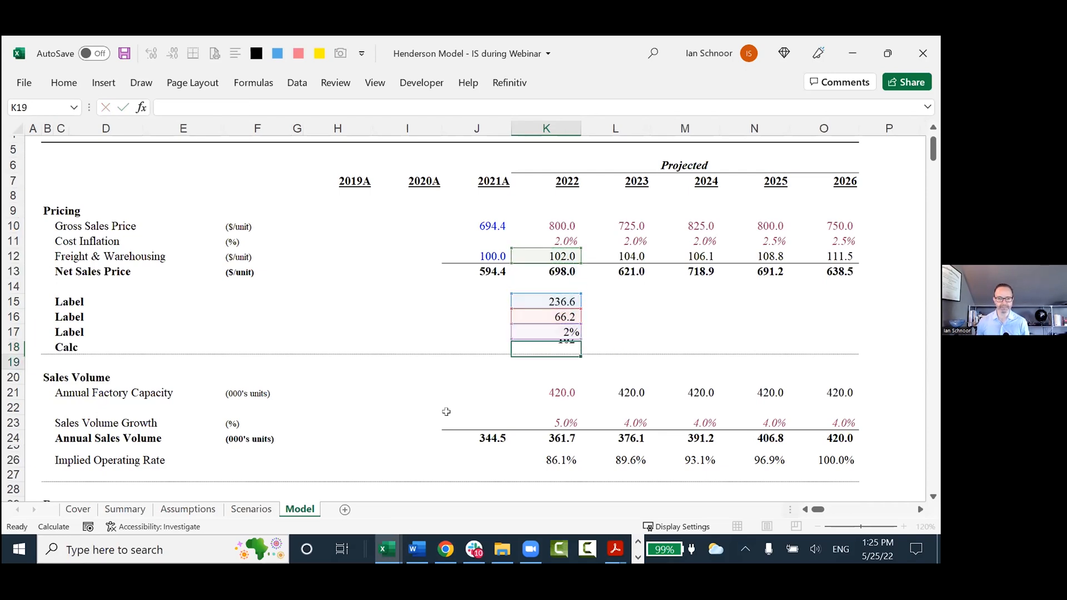
key(Up)
key(F2)
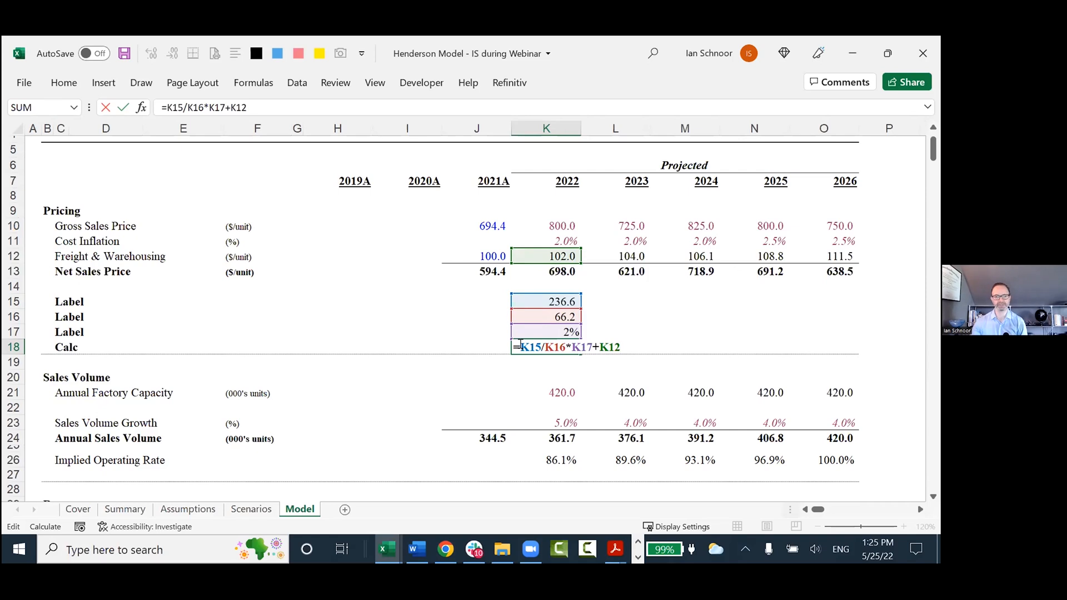
key(ctrl+Return)
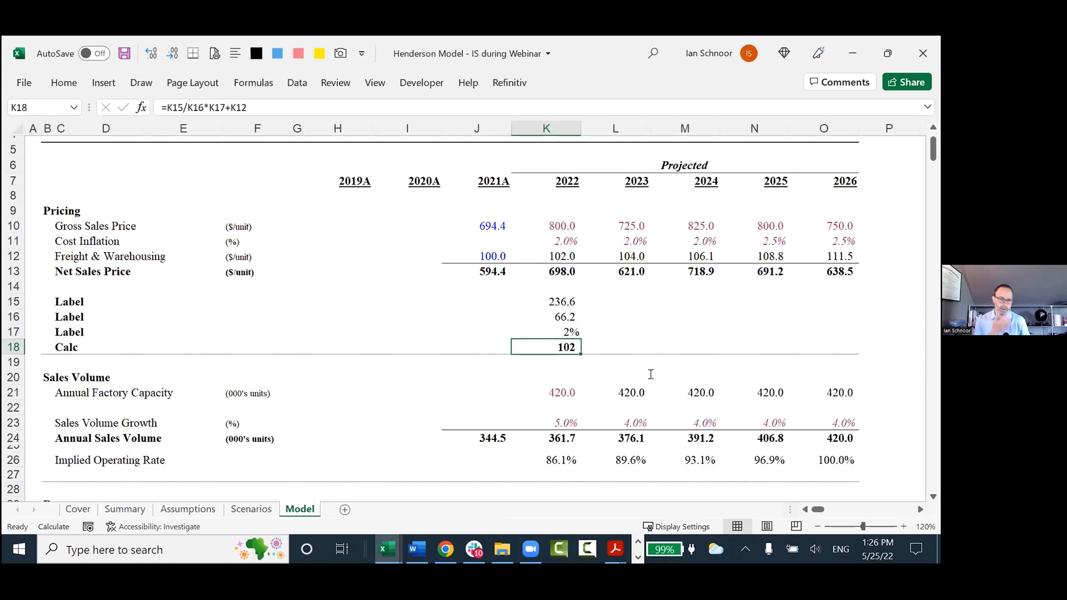
Switch to the CFA Society notes, show the top of the Best Practices sheet and the Two Modeling Sayings on Sheet1.
key(ctrl+Tab)
key(Up)
key(Up)
key(ctrl+Home)
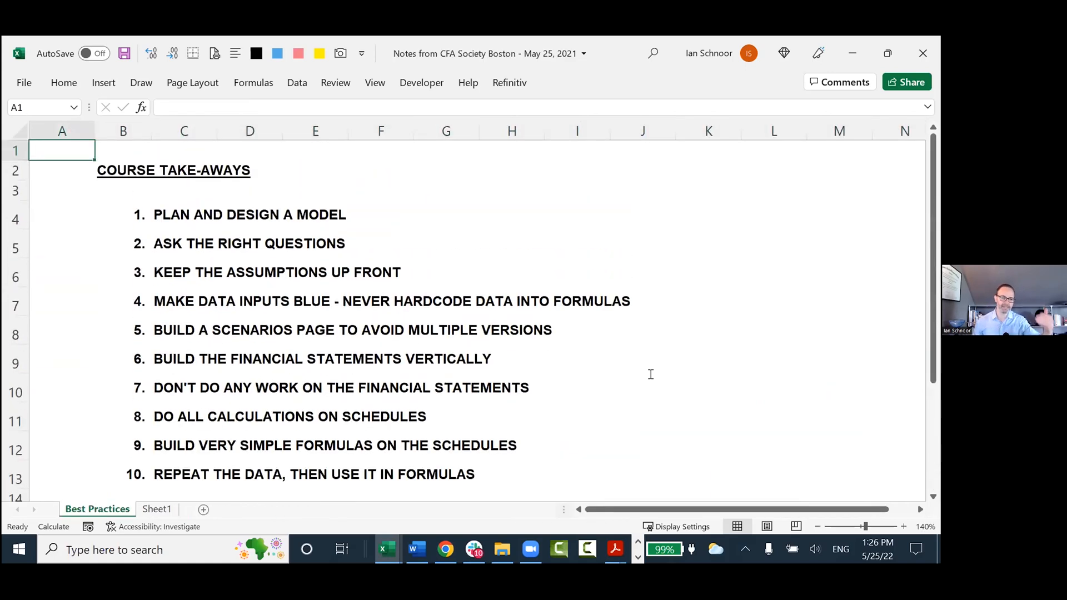
key(ctrl+Page_Down)
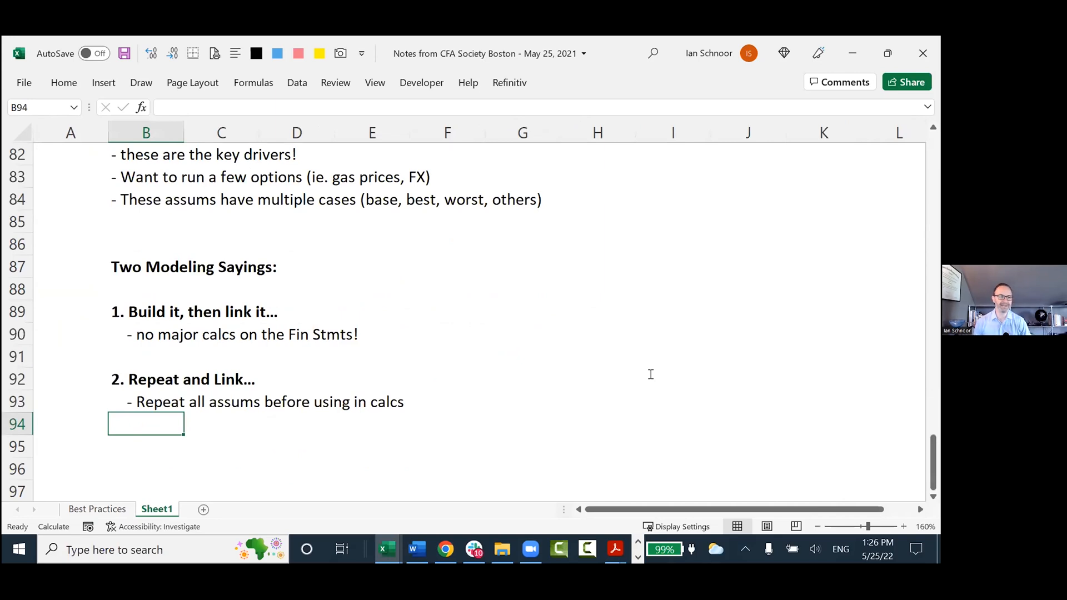